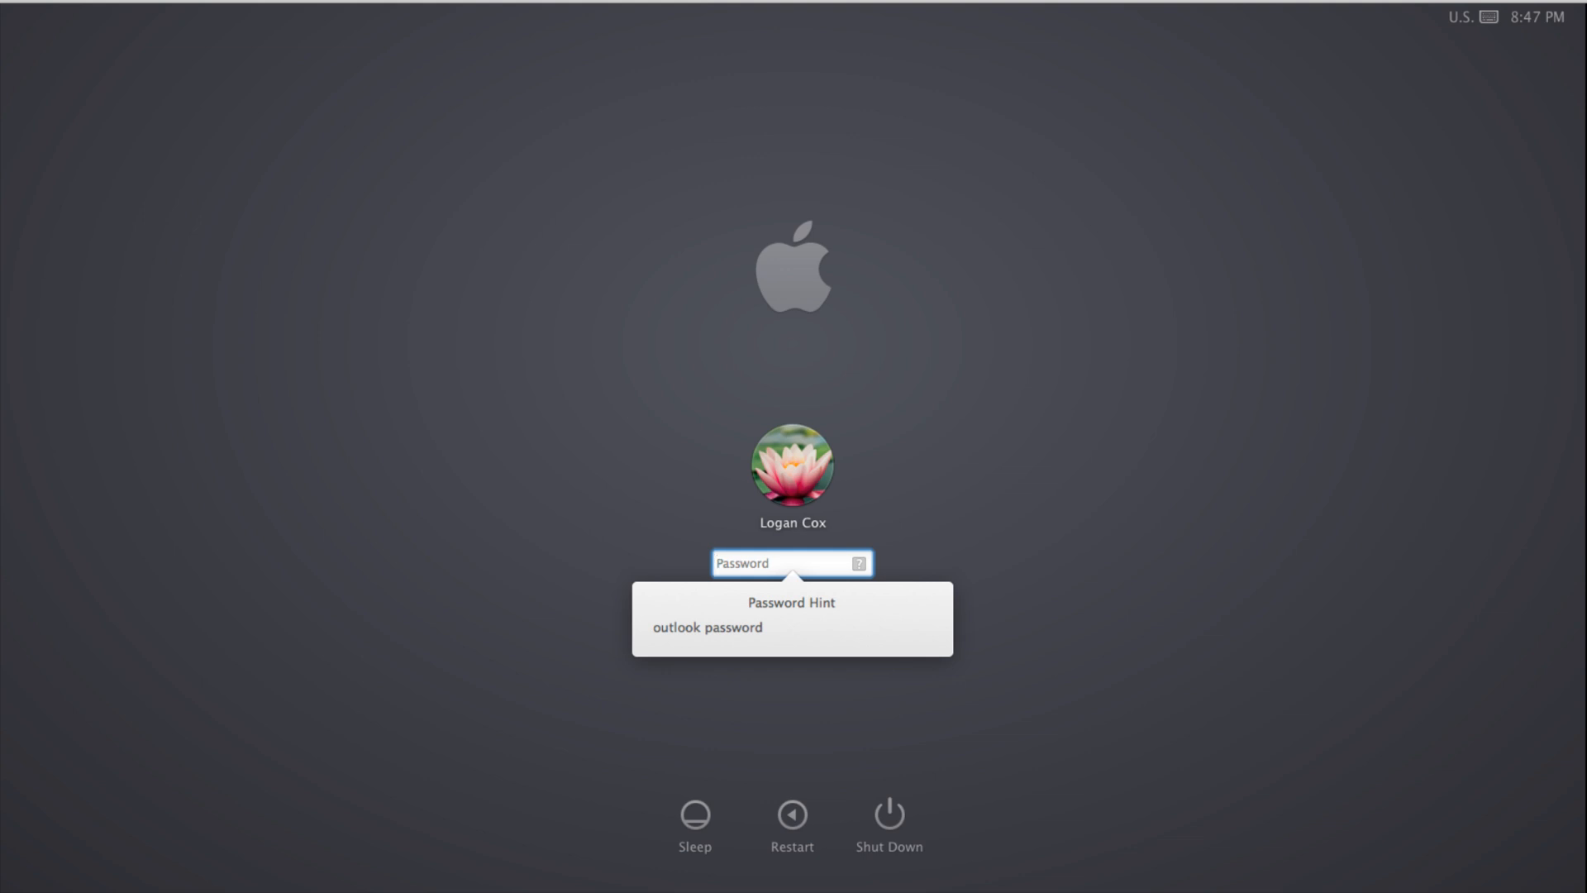
Log in to the Mavericks user account by entering the account password
type("••••••••••")
key("Return")
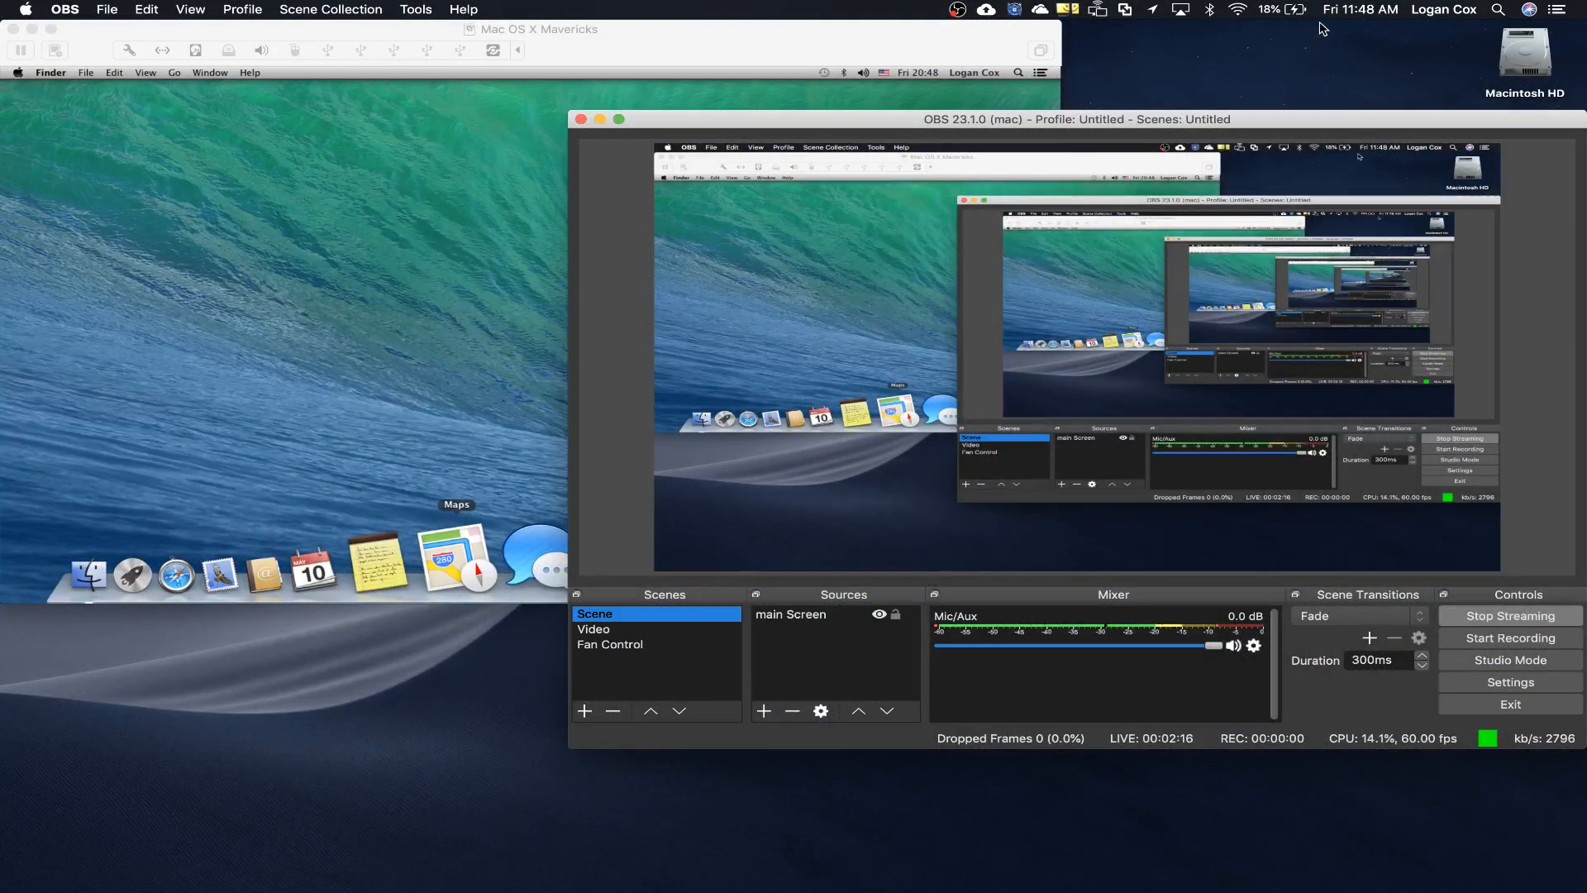
Check the date and time in the clock menus of the host Mac and the Mavericks virtual machine
left_click(1360, 10)
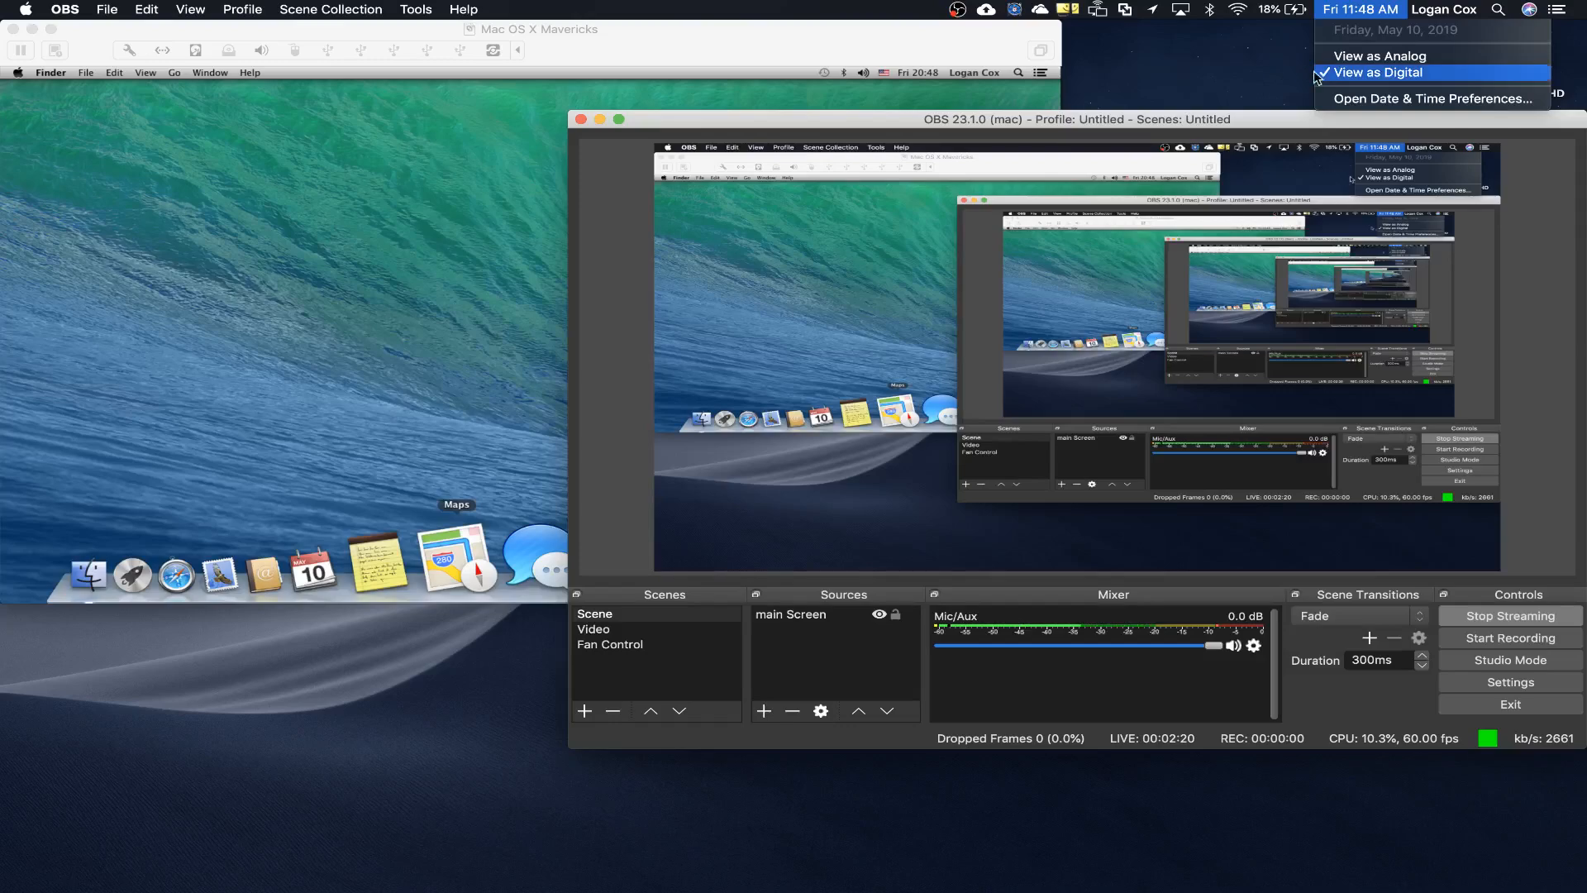
left_click(1247, 80)
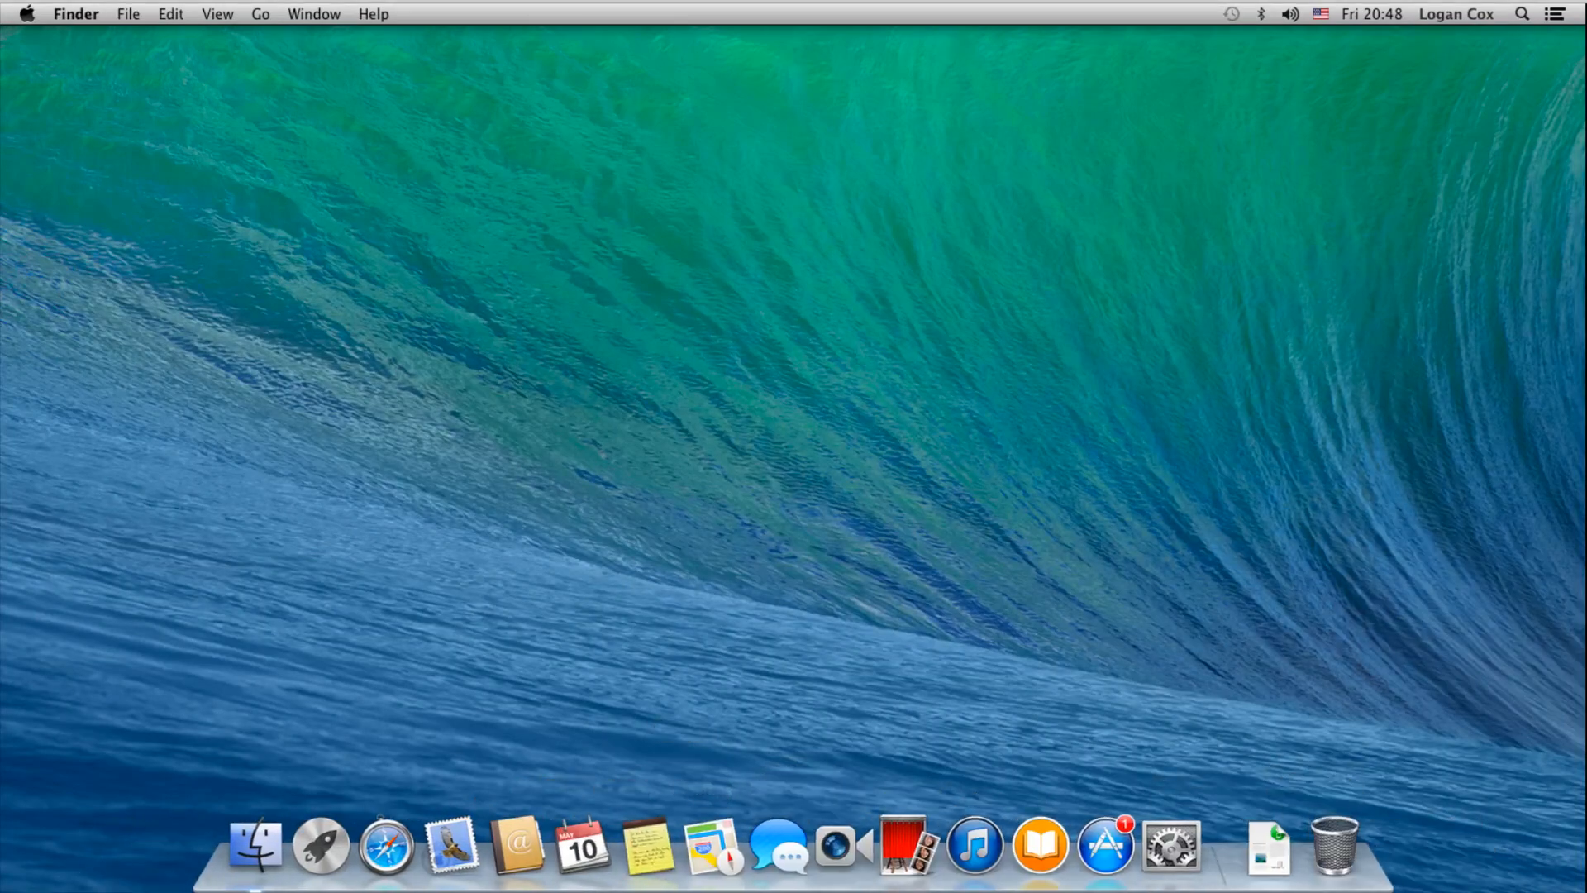
left_click(1372, 14)
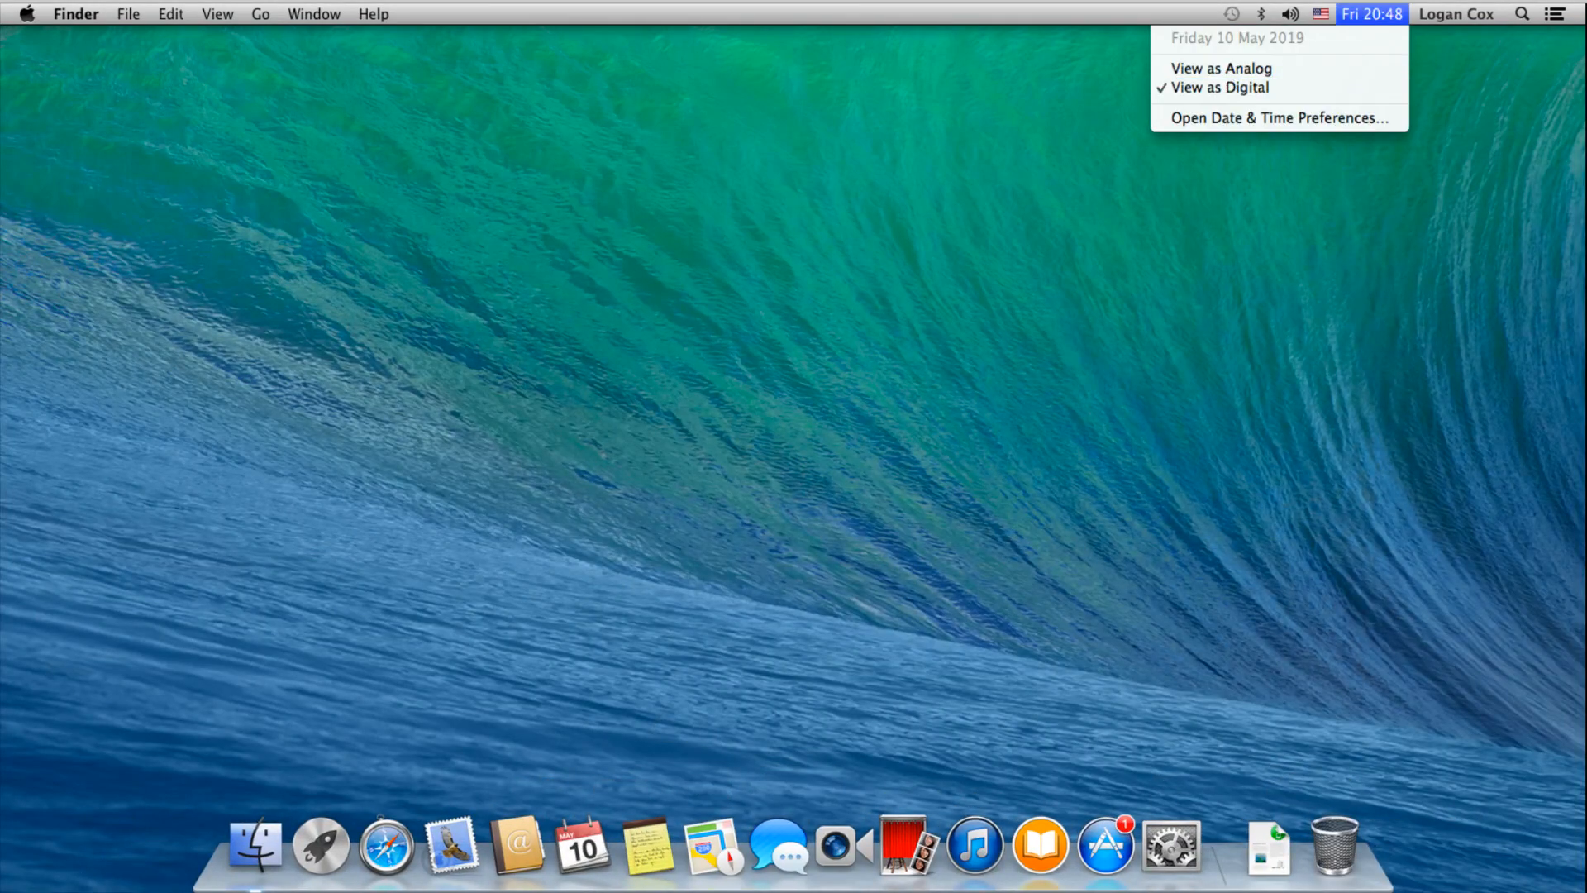
key("Escape")
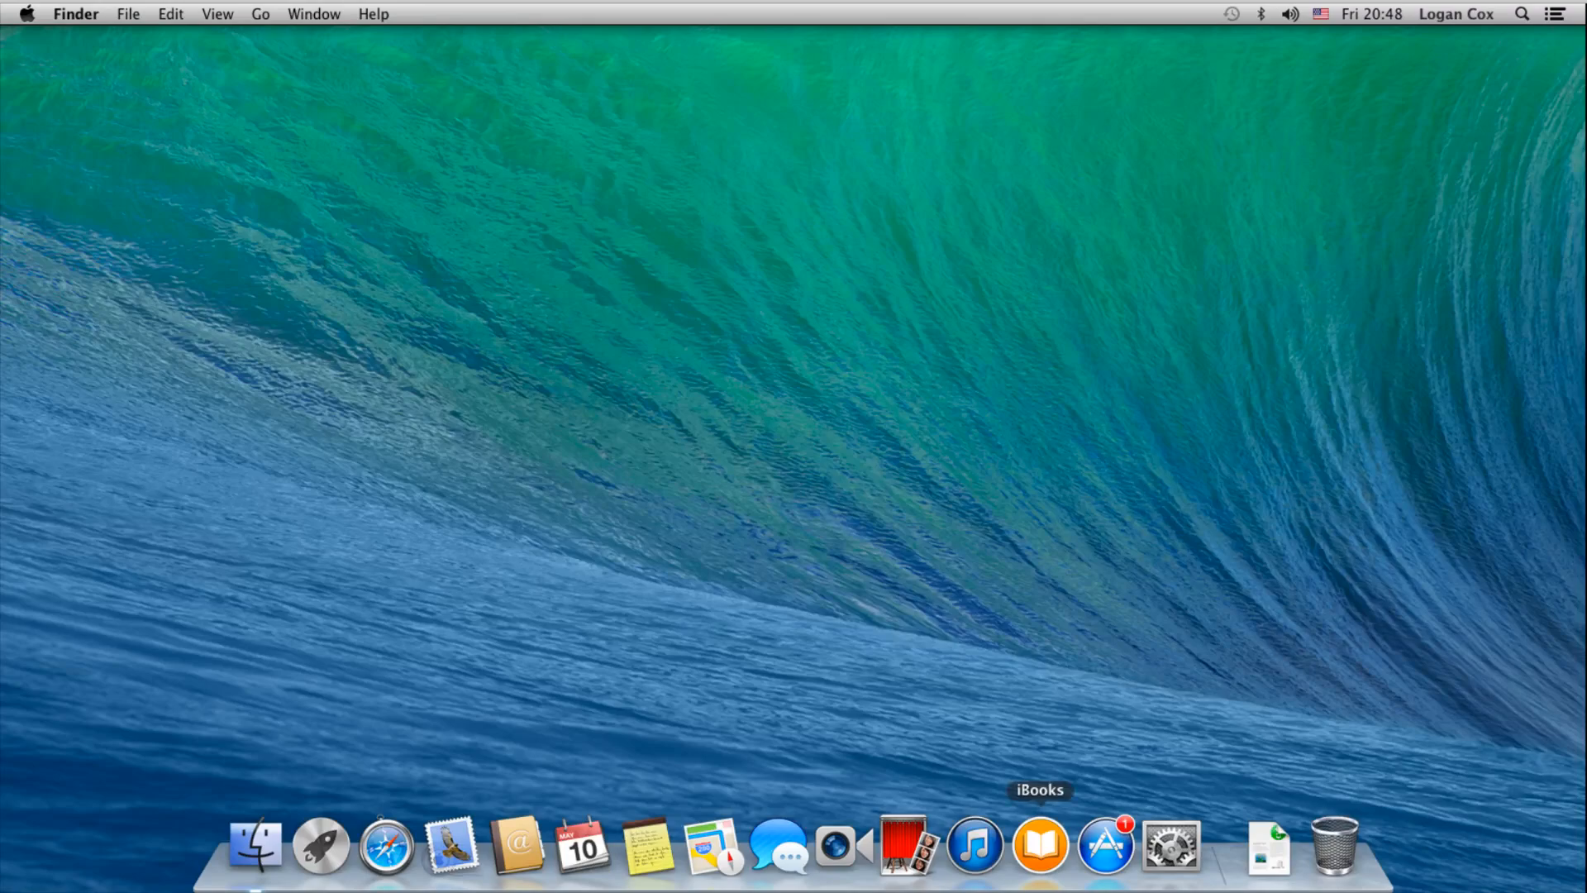
left_click(642, 616)
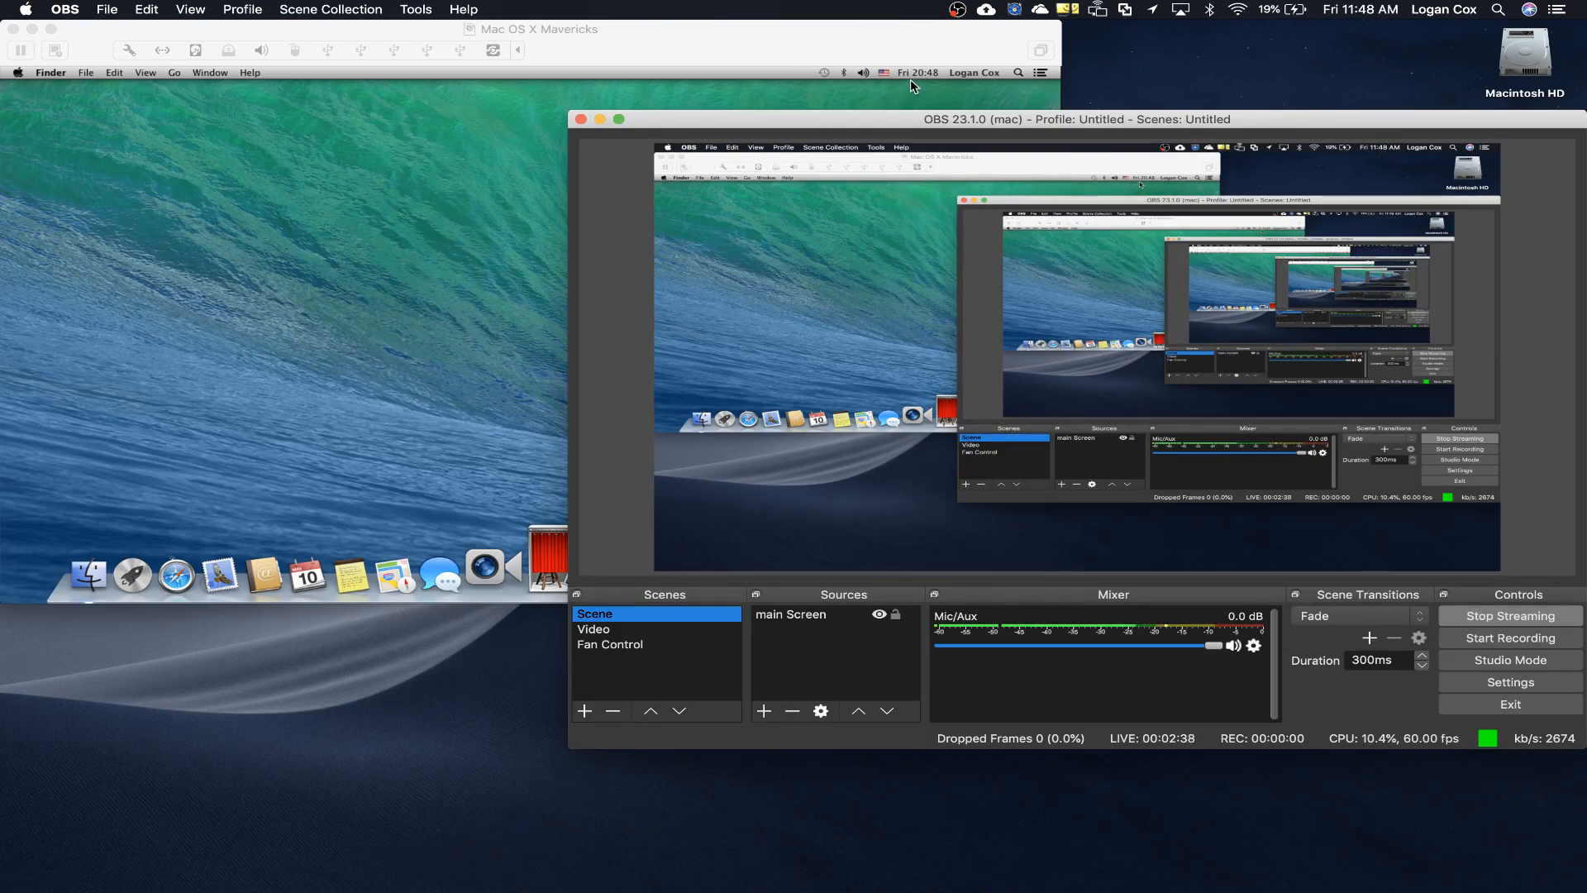
left_click(632, 644)
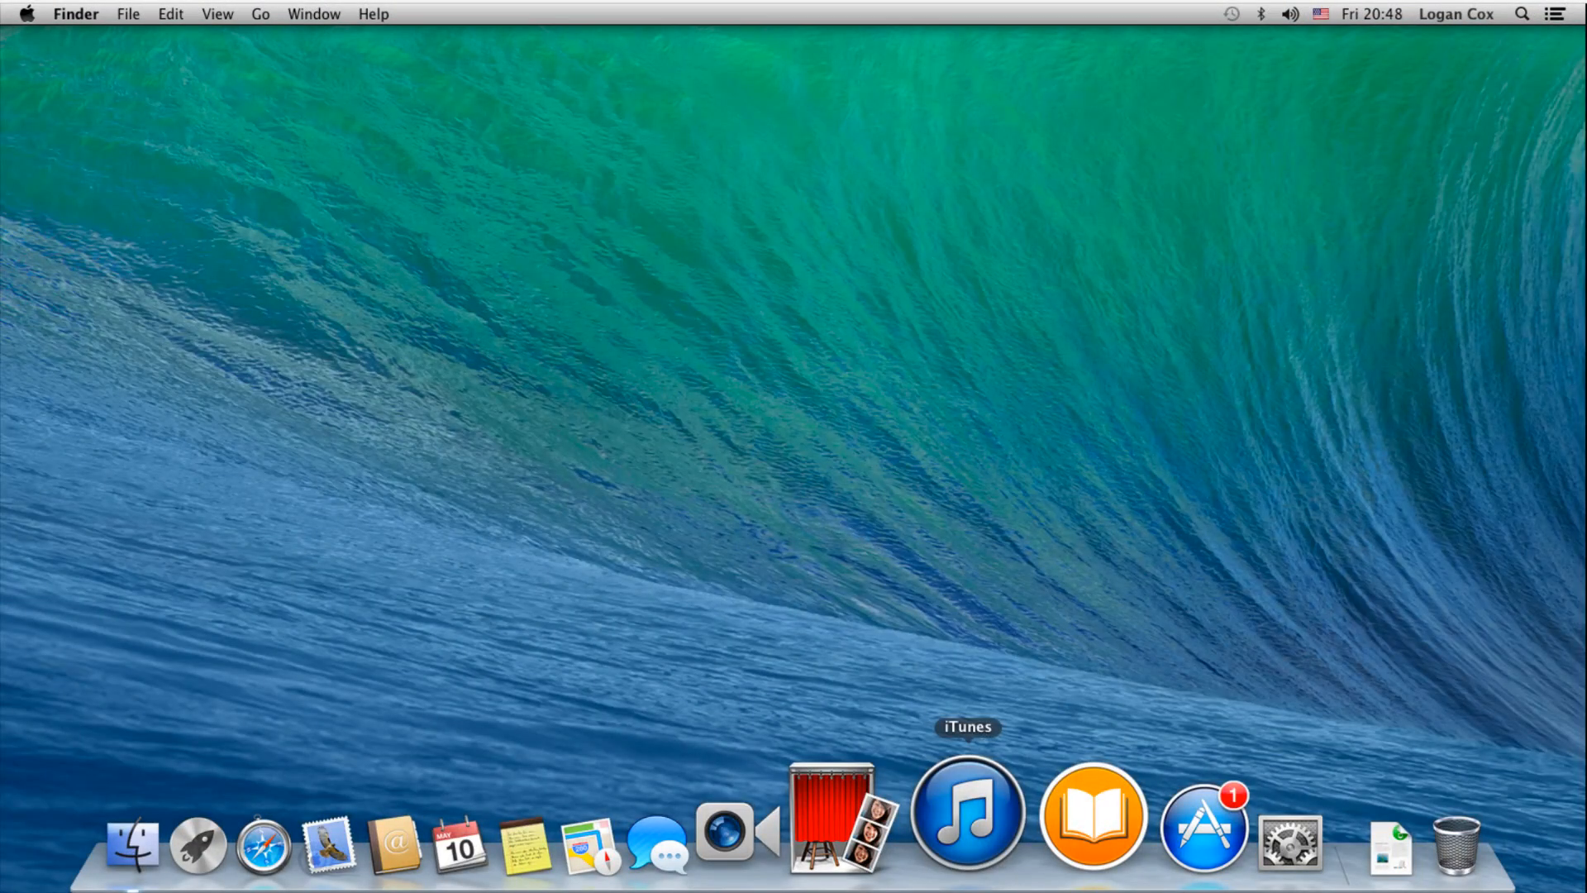
Open the virtual machine's Date & Time preferences and display the Time Zone settings
left_click(1372, 14)
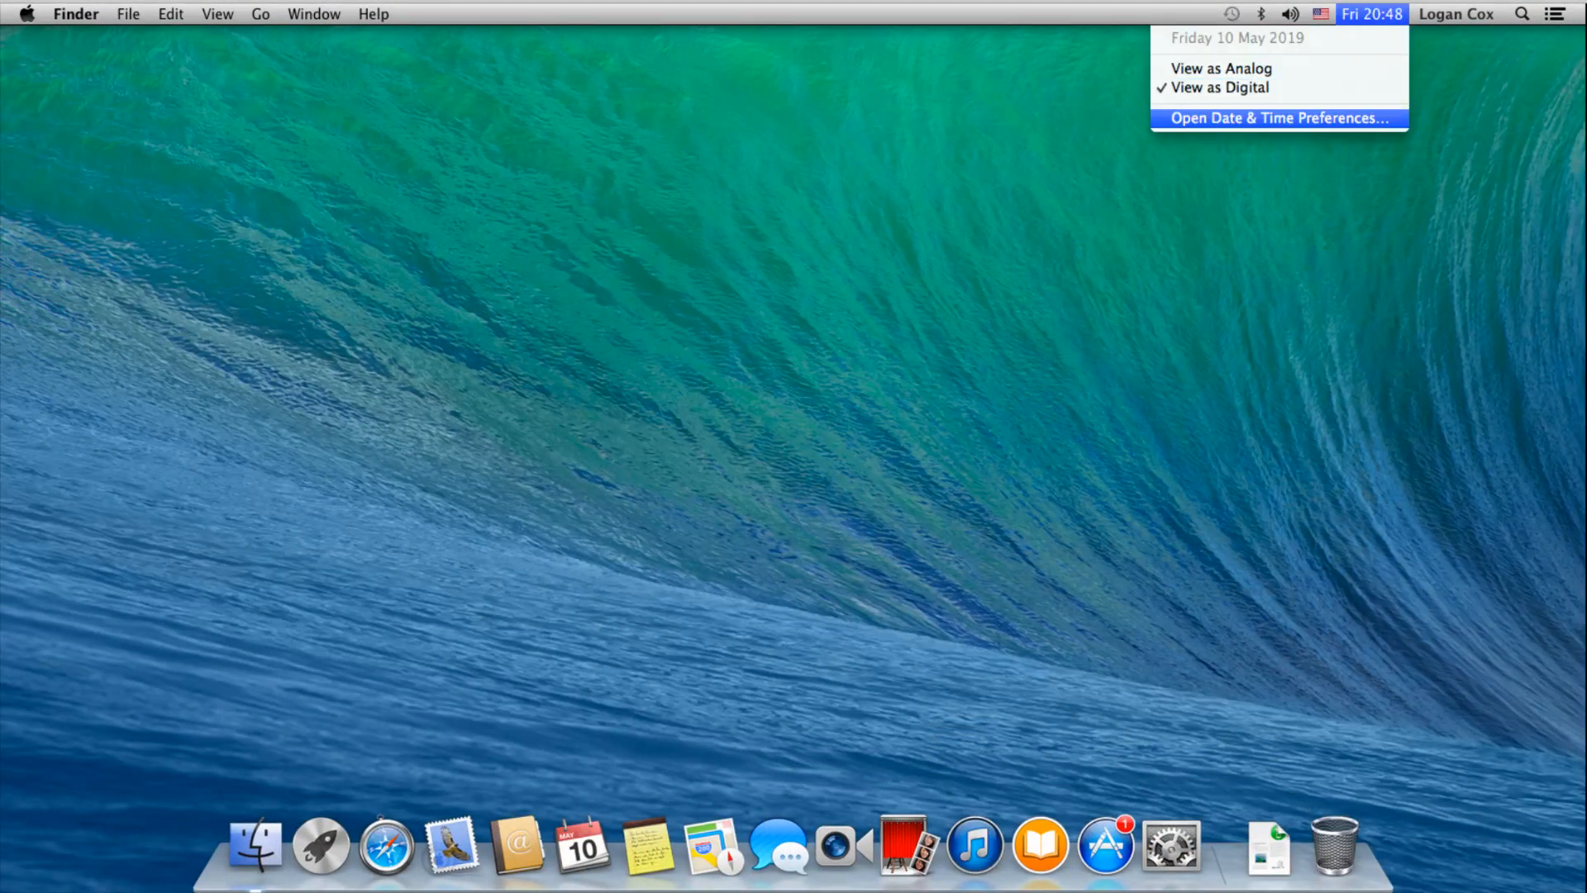
left_click(1279, 117)
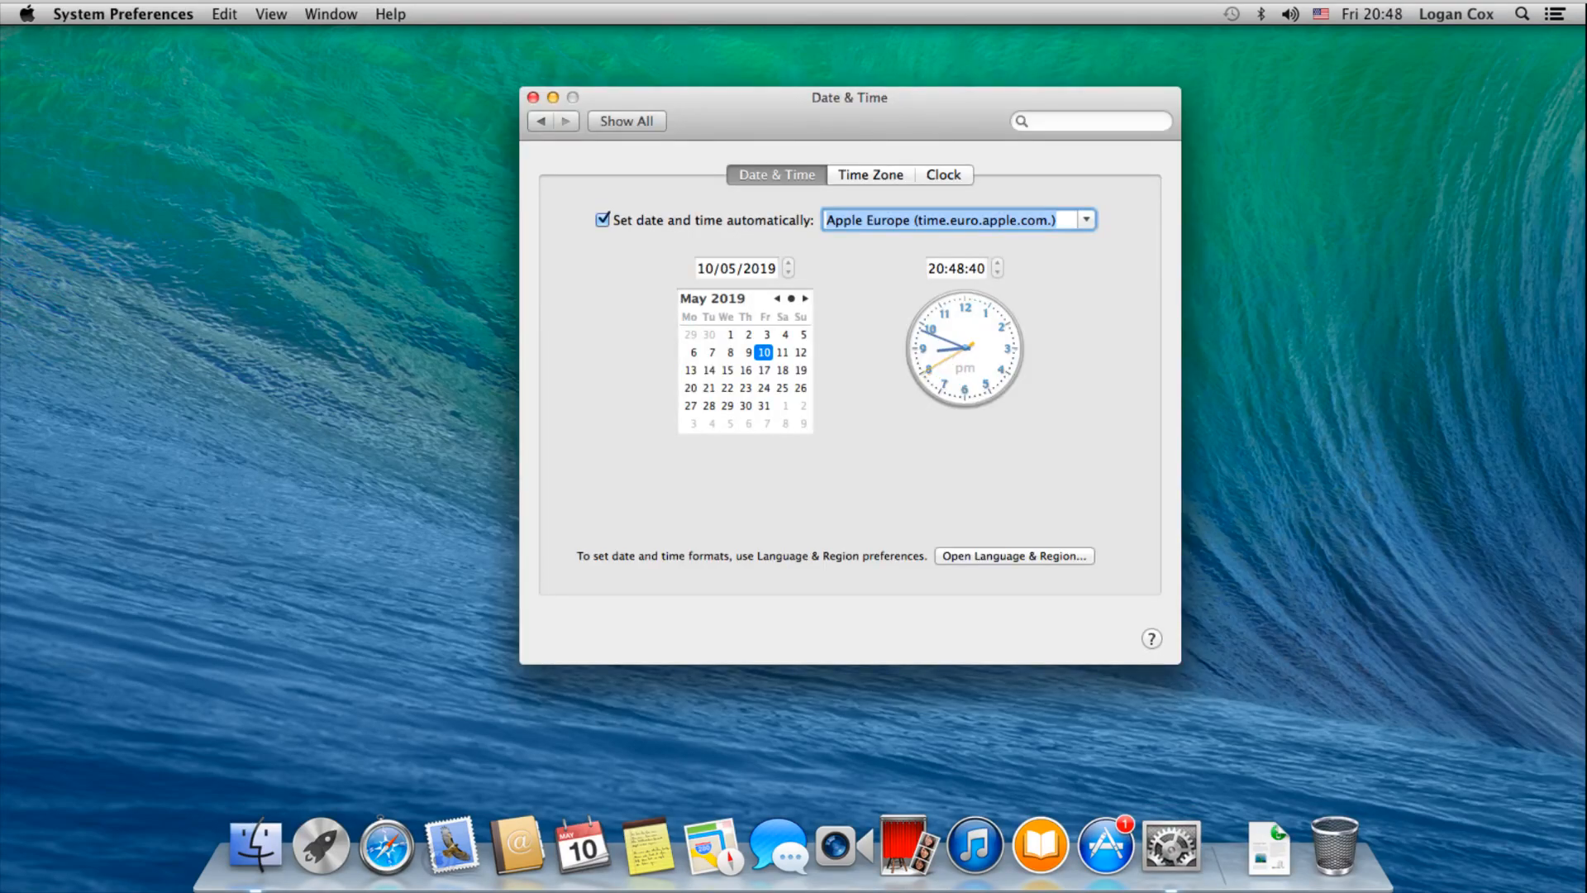
left_click(870, 175)
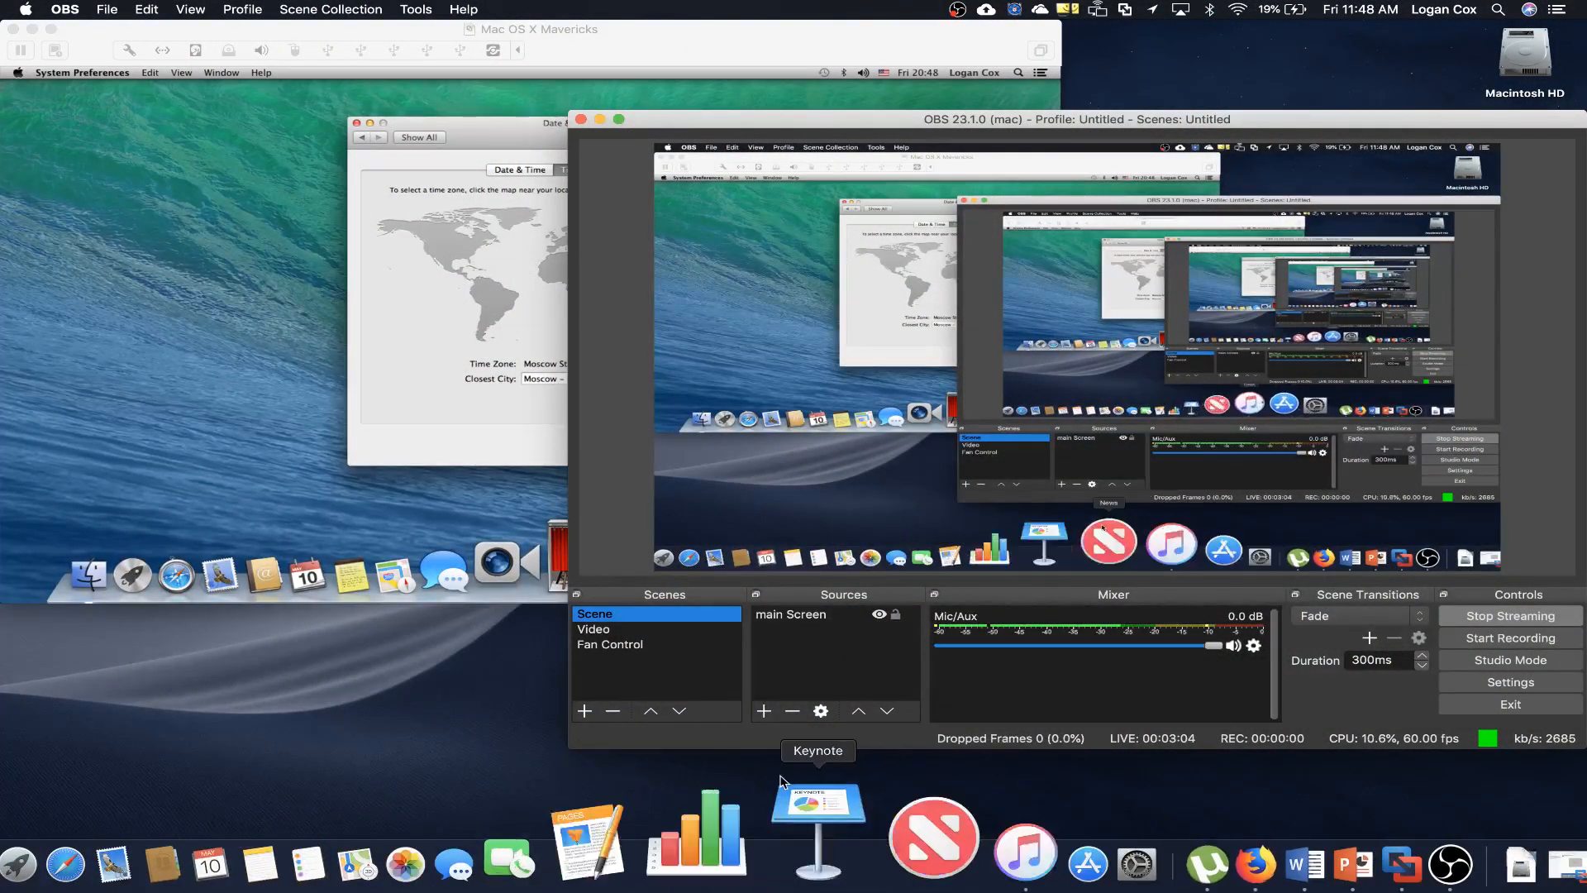
left_click(314, 474)
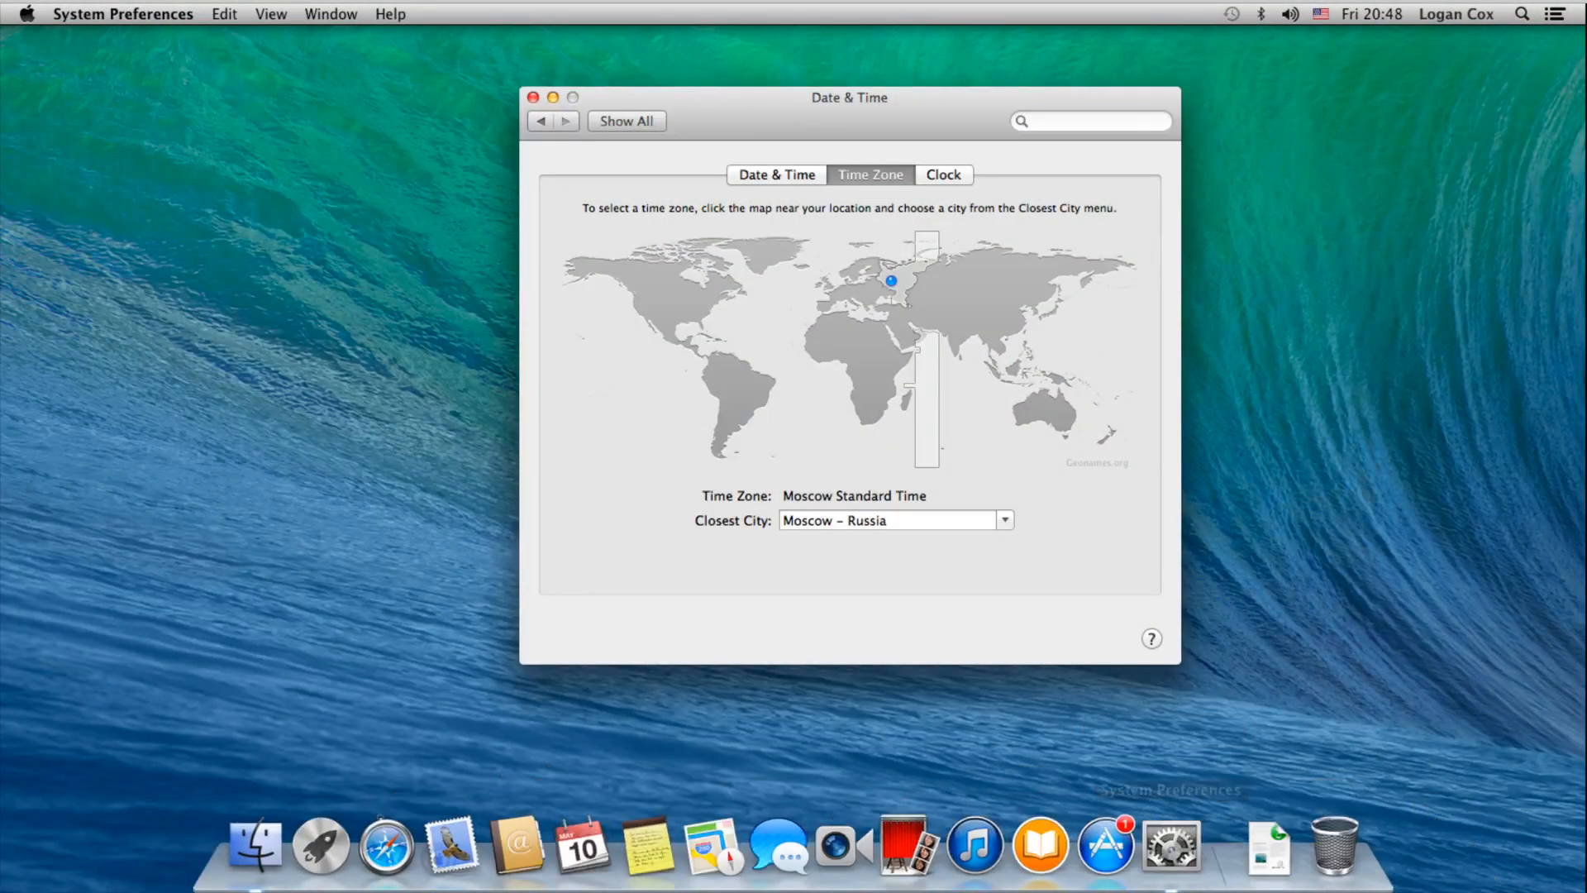
Set the time zone to Central Daylight Time with Chicago, IL – United States as the closest city
left_click(1004, 520)
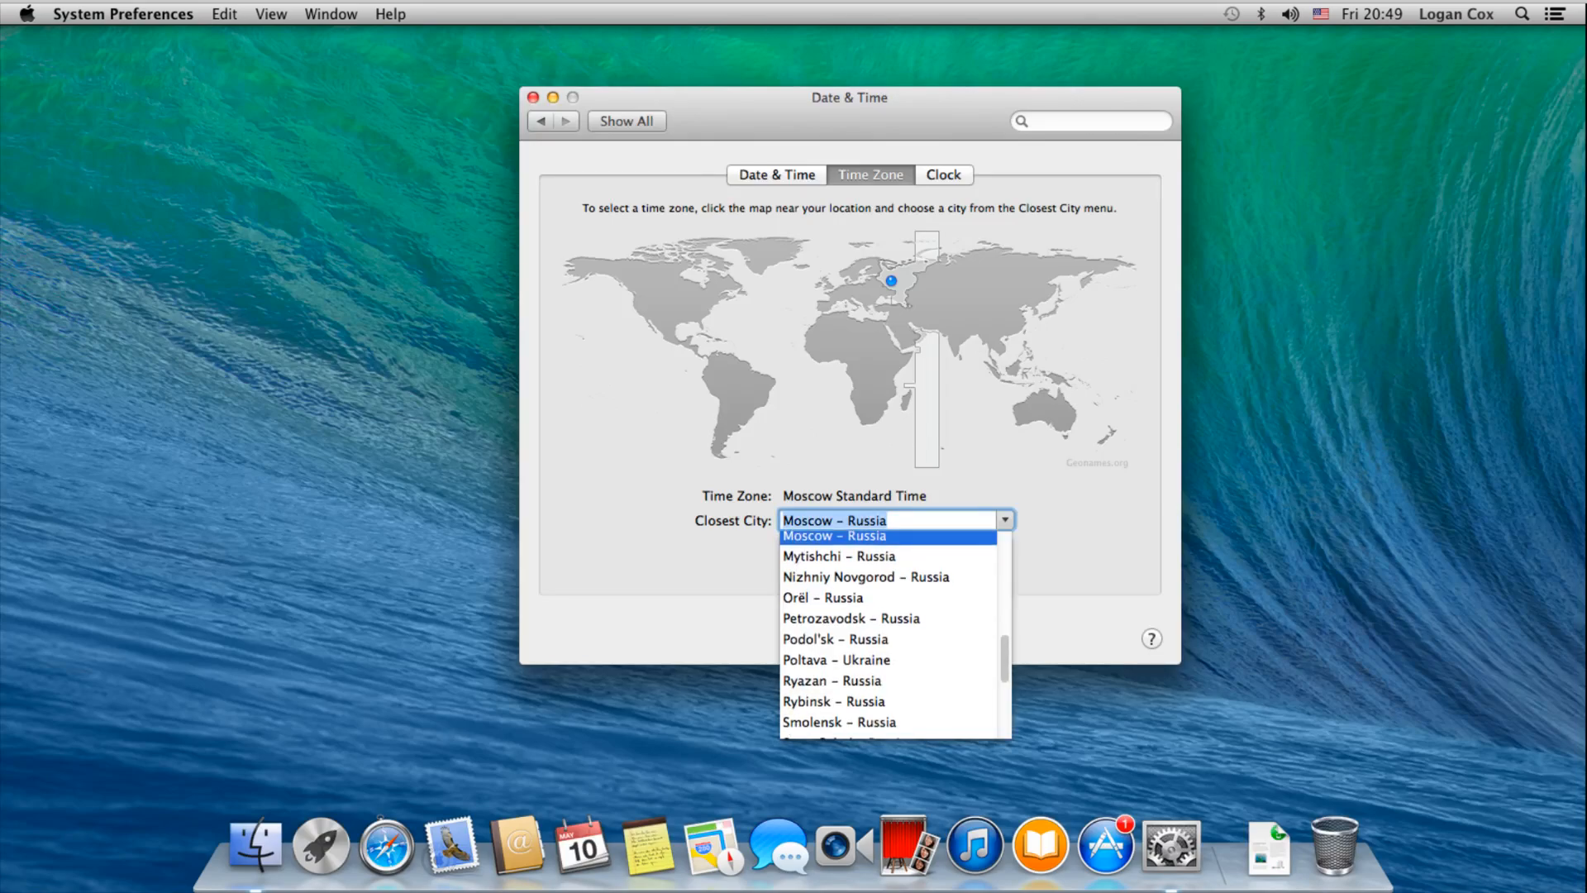
scroll(888, 633, "up", 3)
scroll(888, 634, "up", 5)
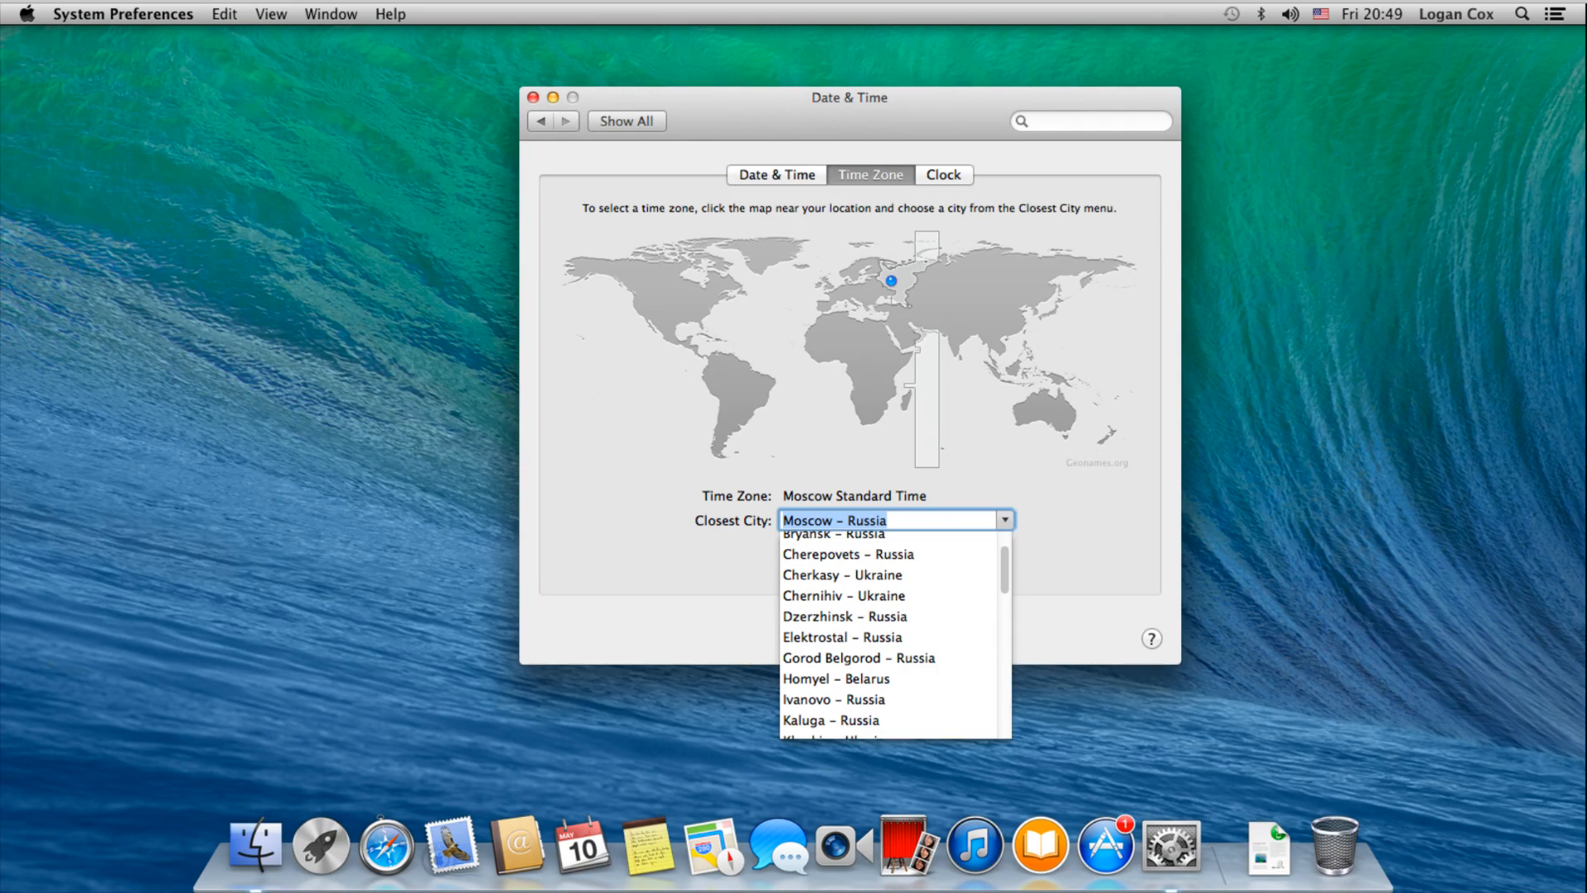
scroll(888, 634, "up", 2)
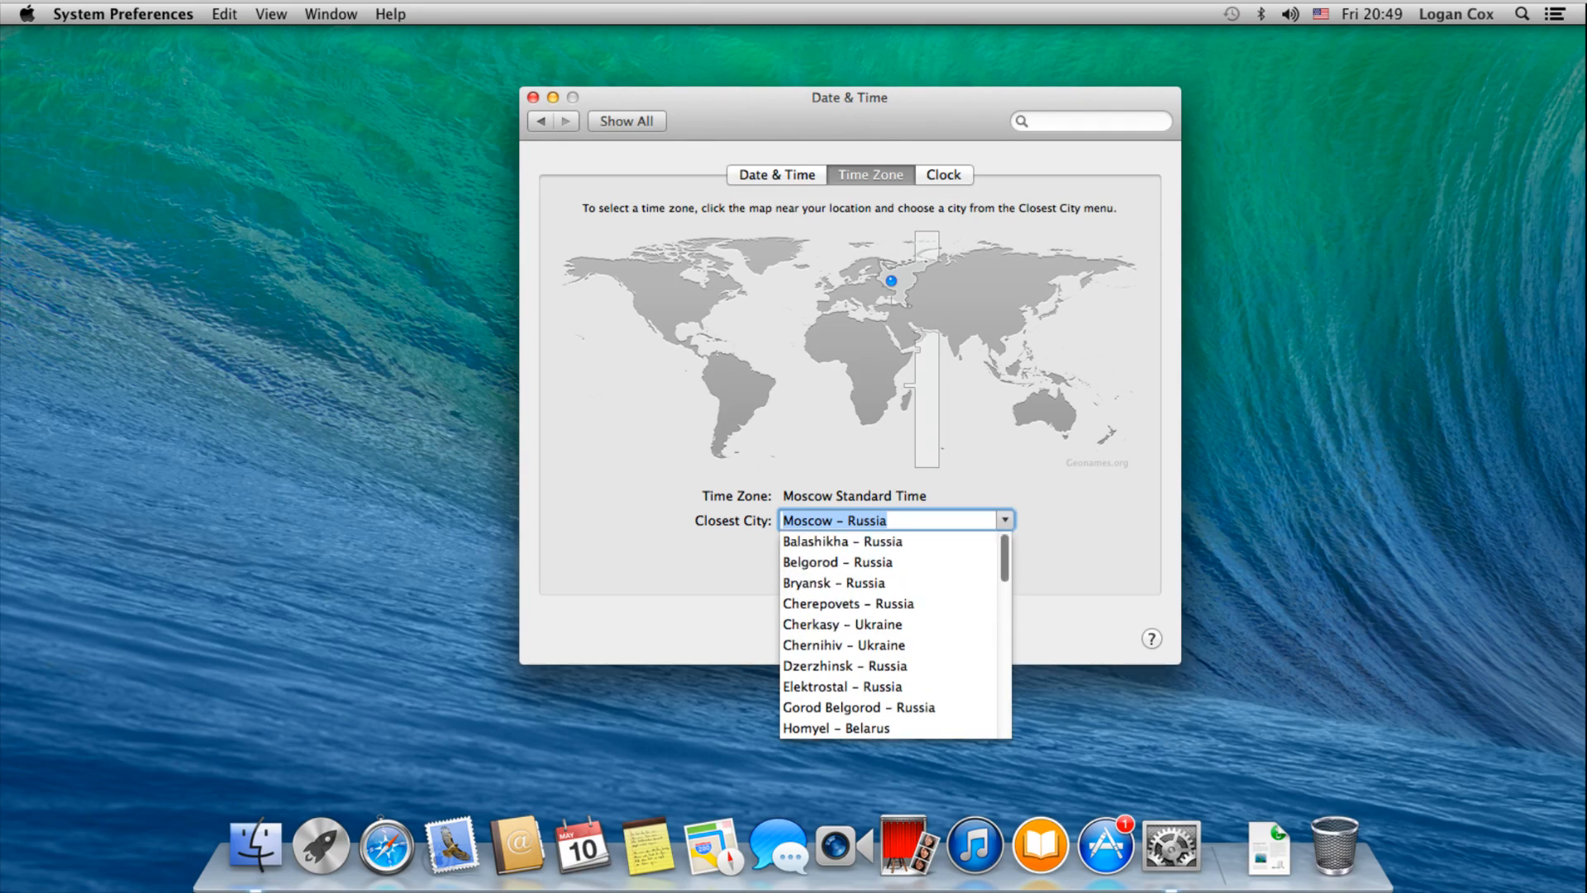
left_click(699, 302)
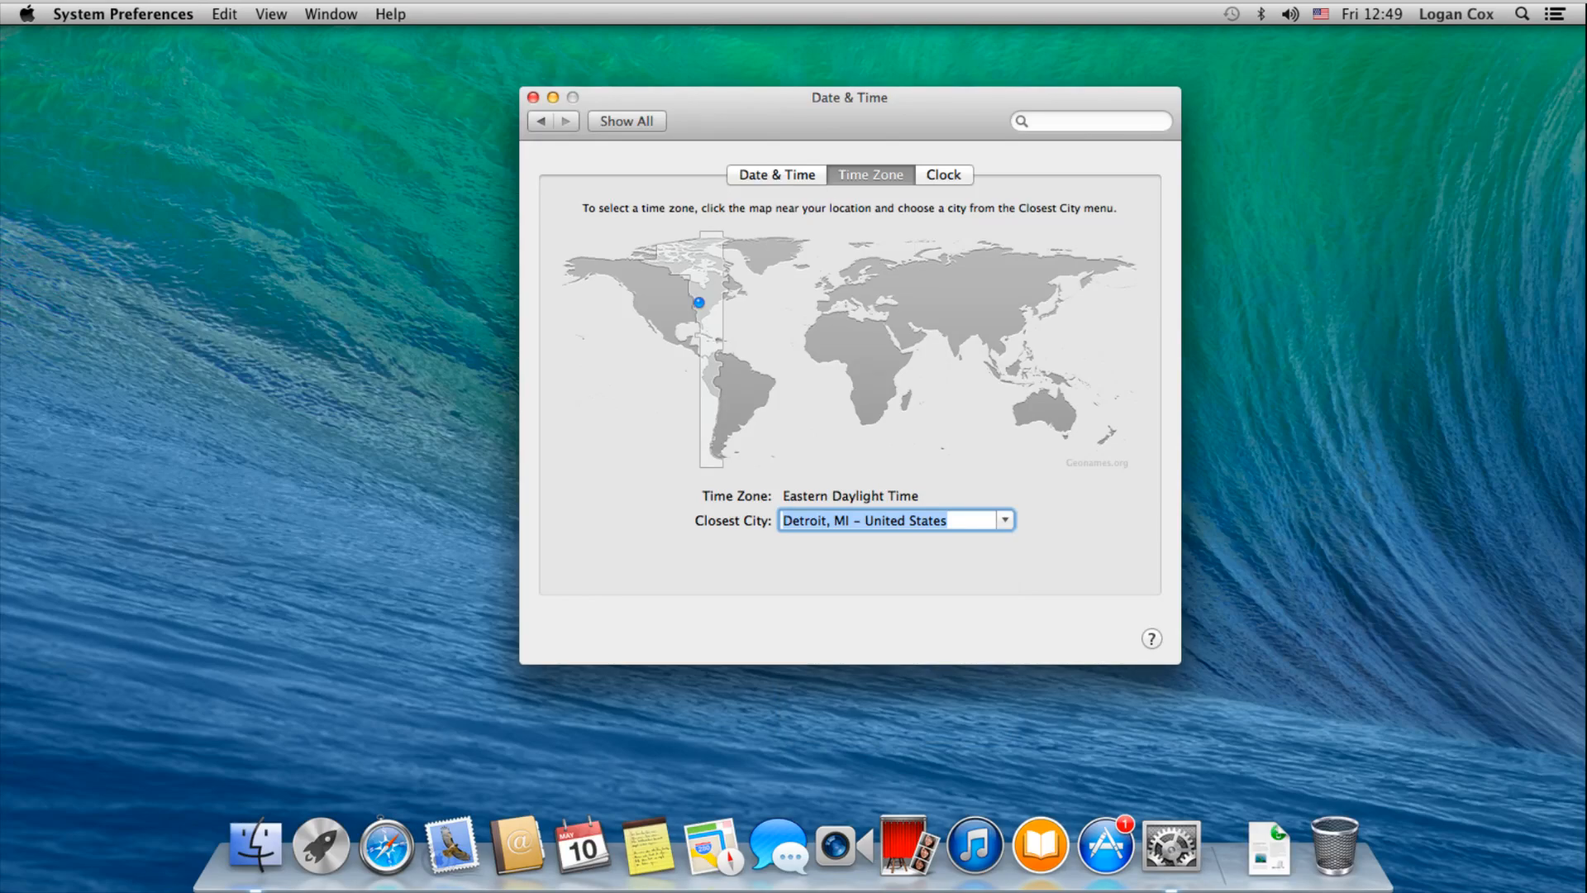
left_click(1005, 520)
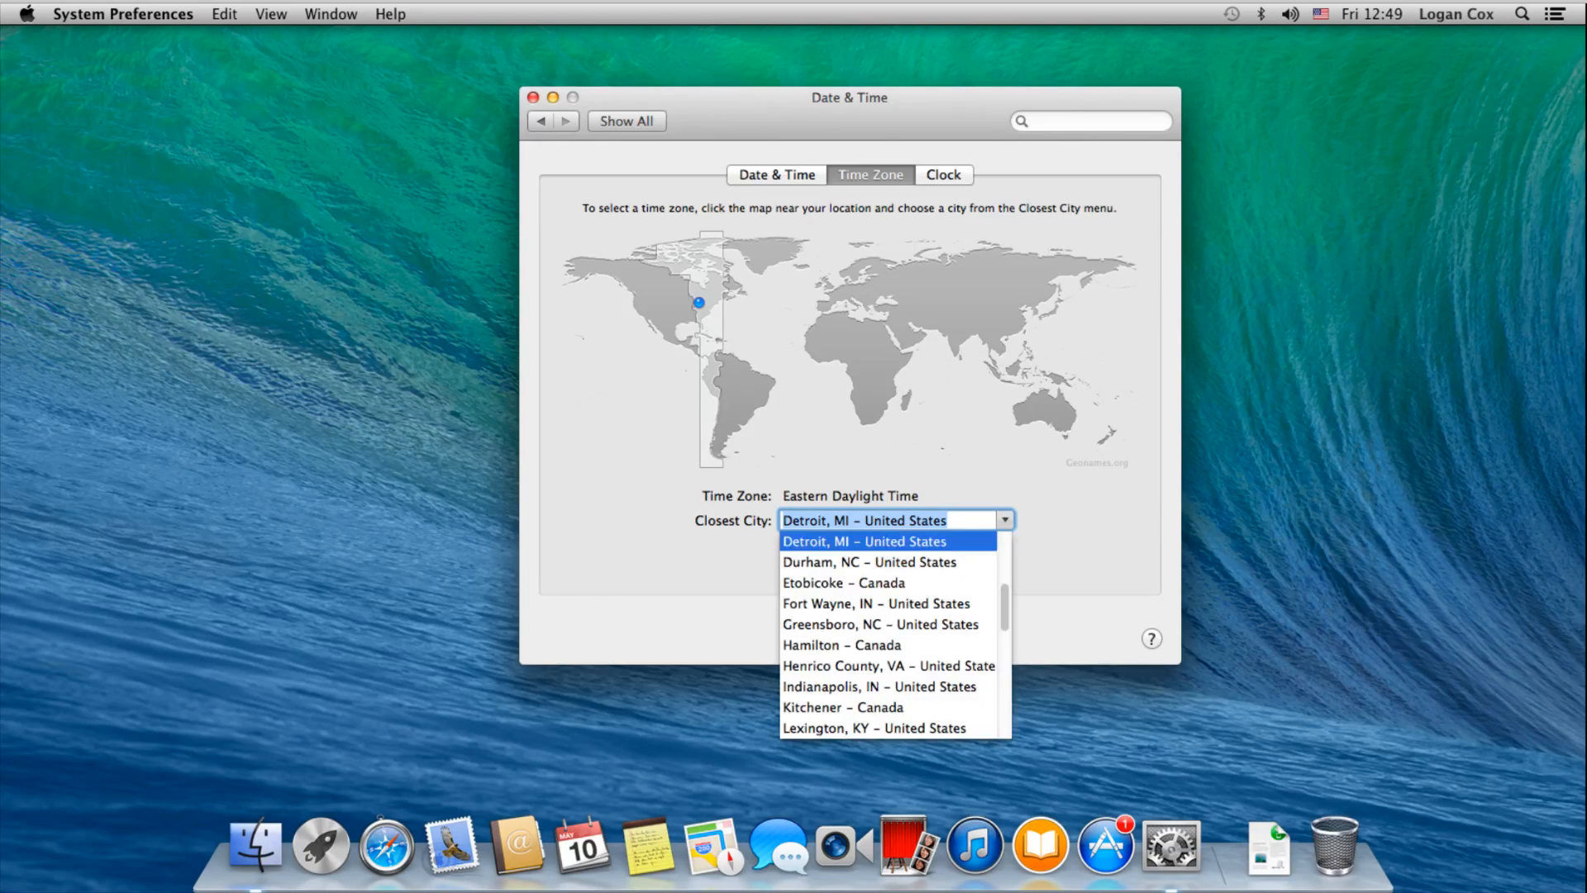
scroll(889, 634, "up", 3)
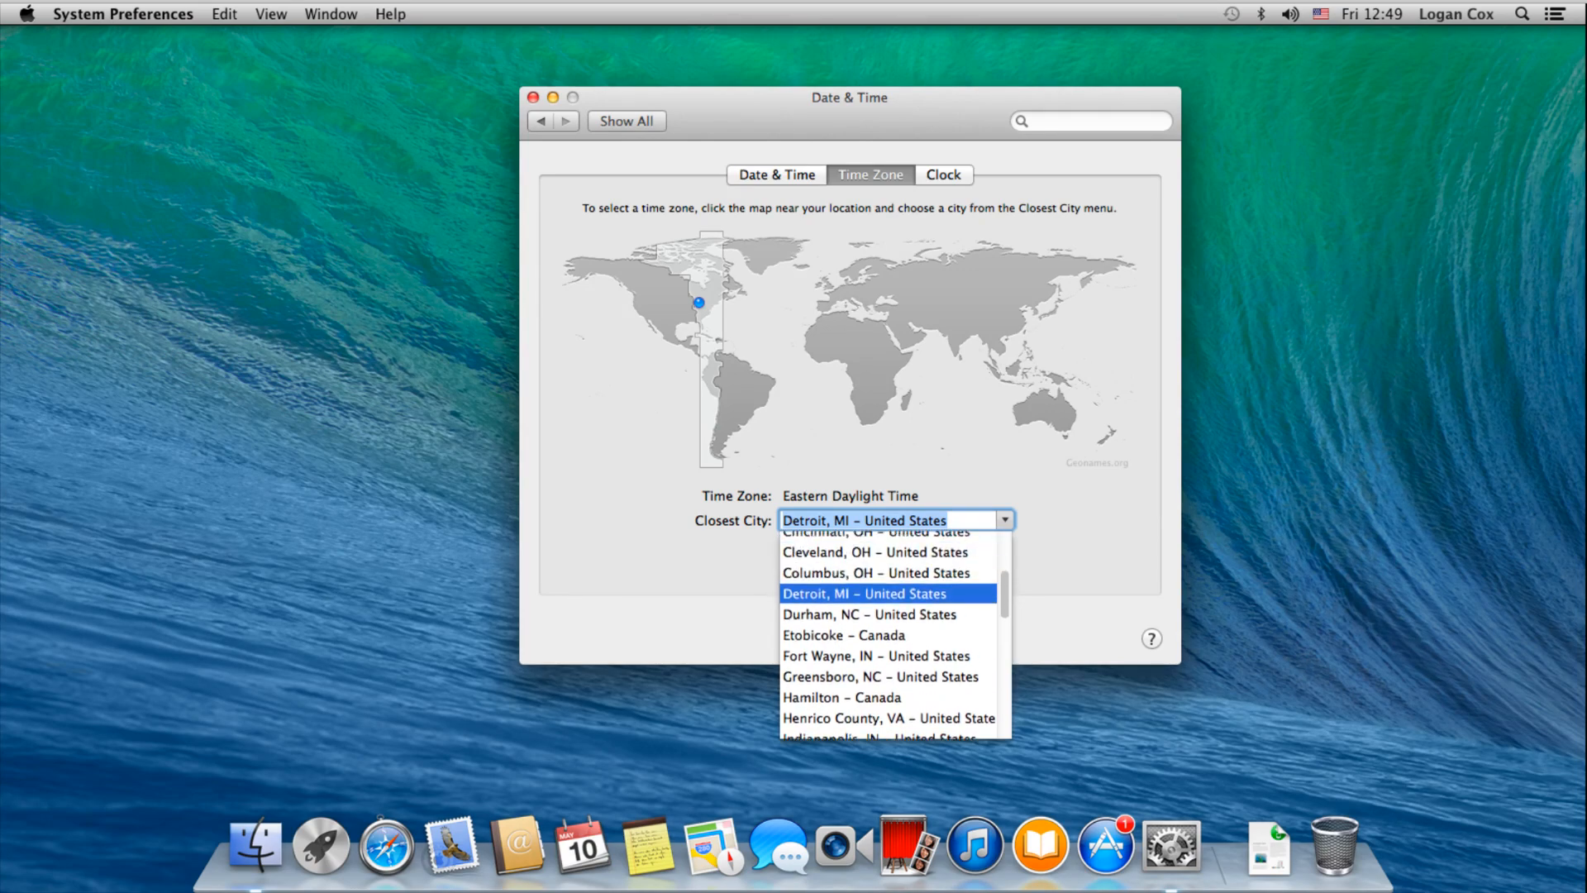
scroll(888, 633, "up", 2)
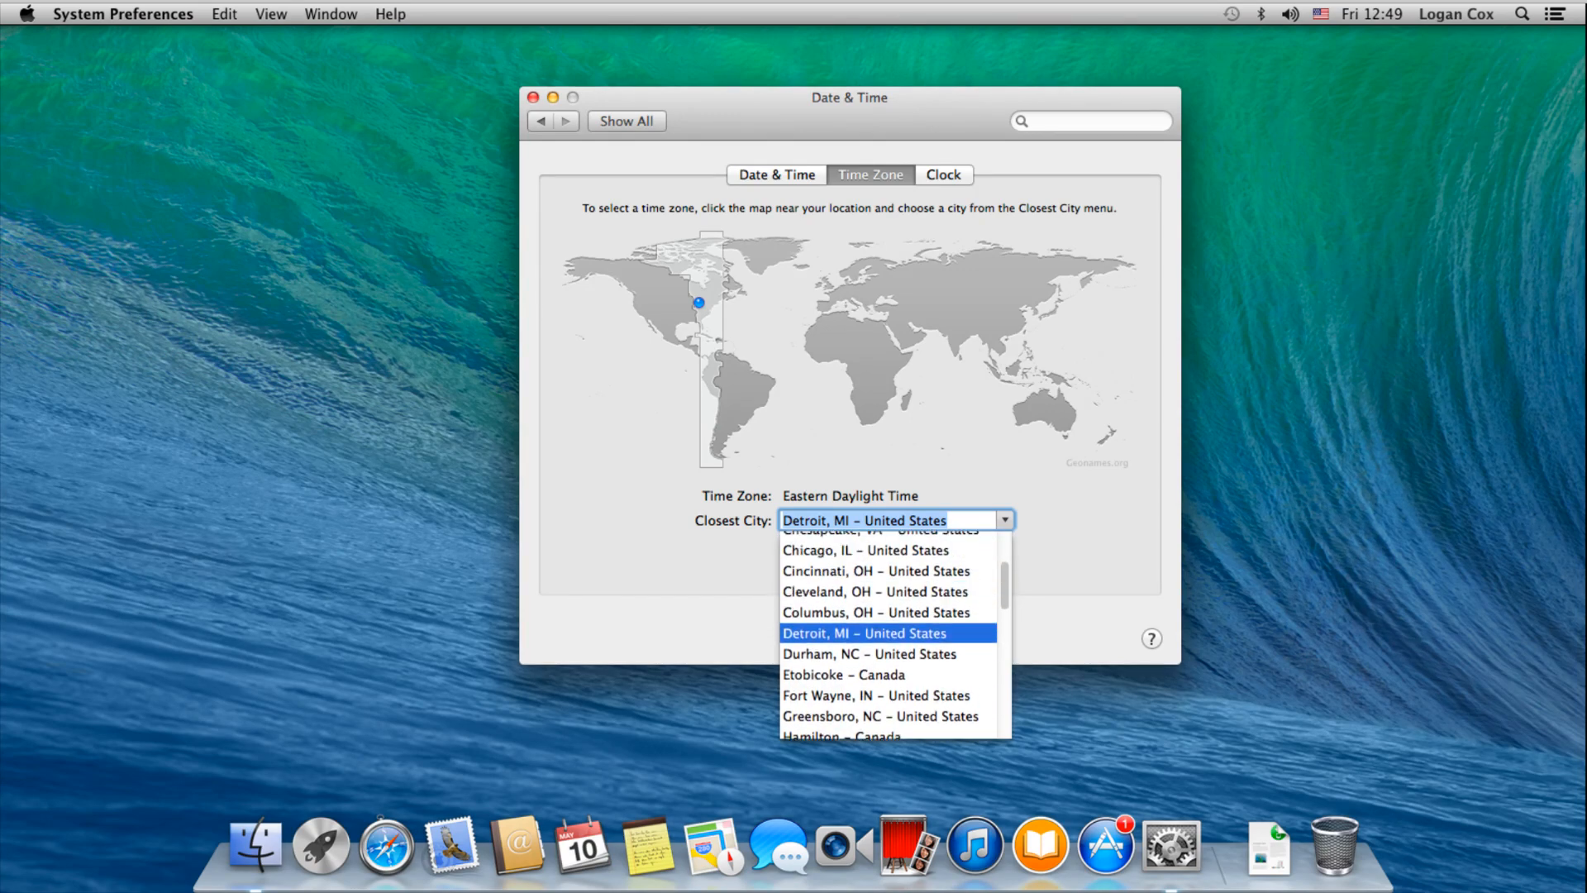
left_click(865, 551)
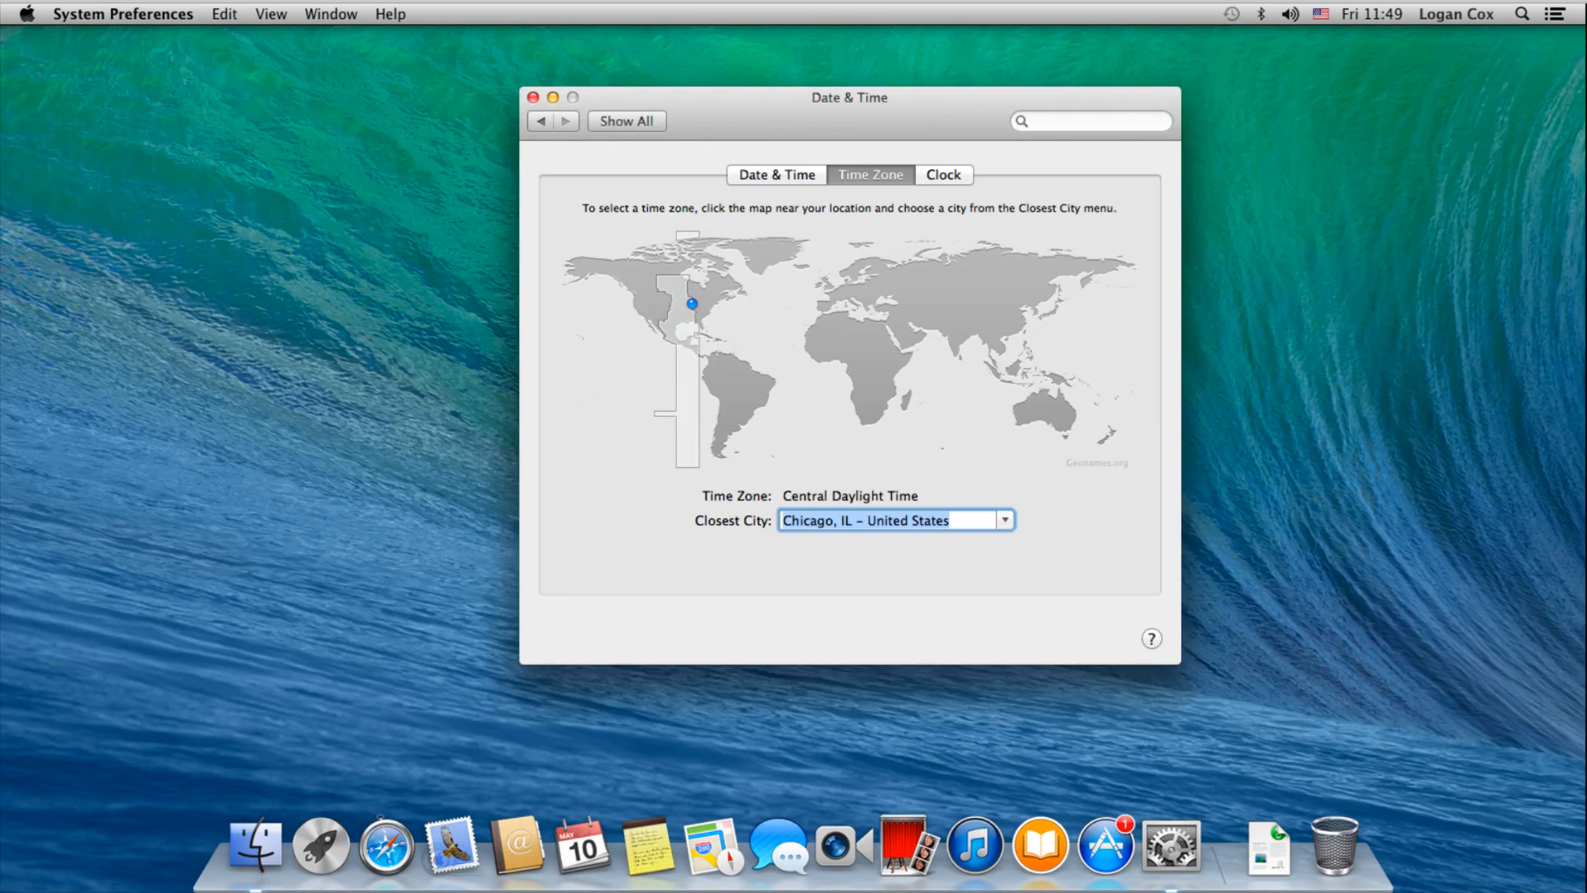
Make the menu bar clock flash its time separators and show the date, keeping the date and time shown in the menu bar
left_click(943, 175)
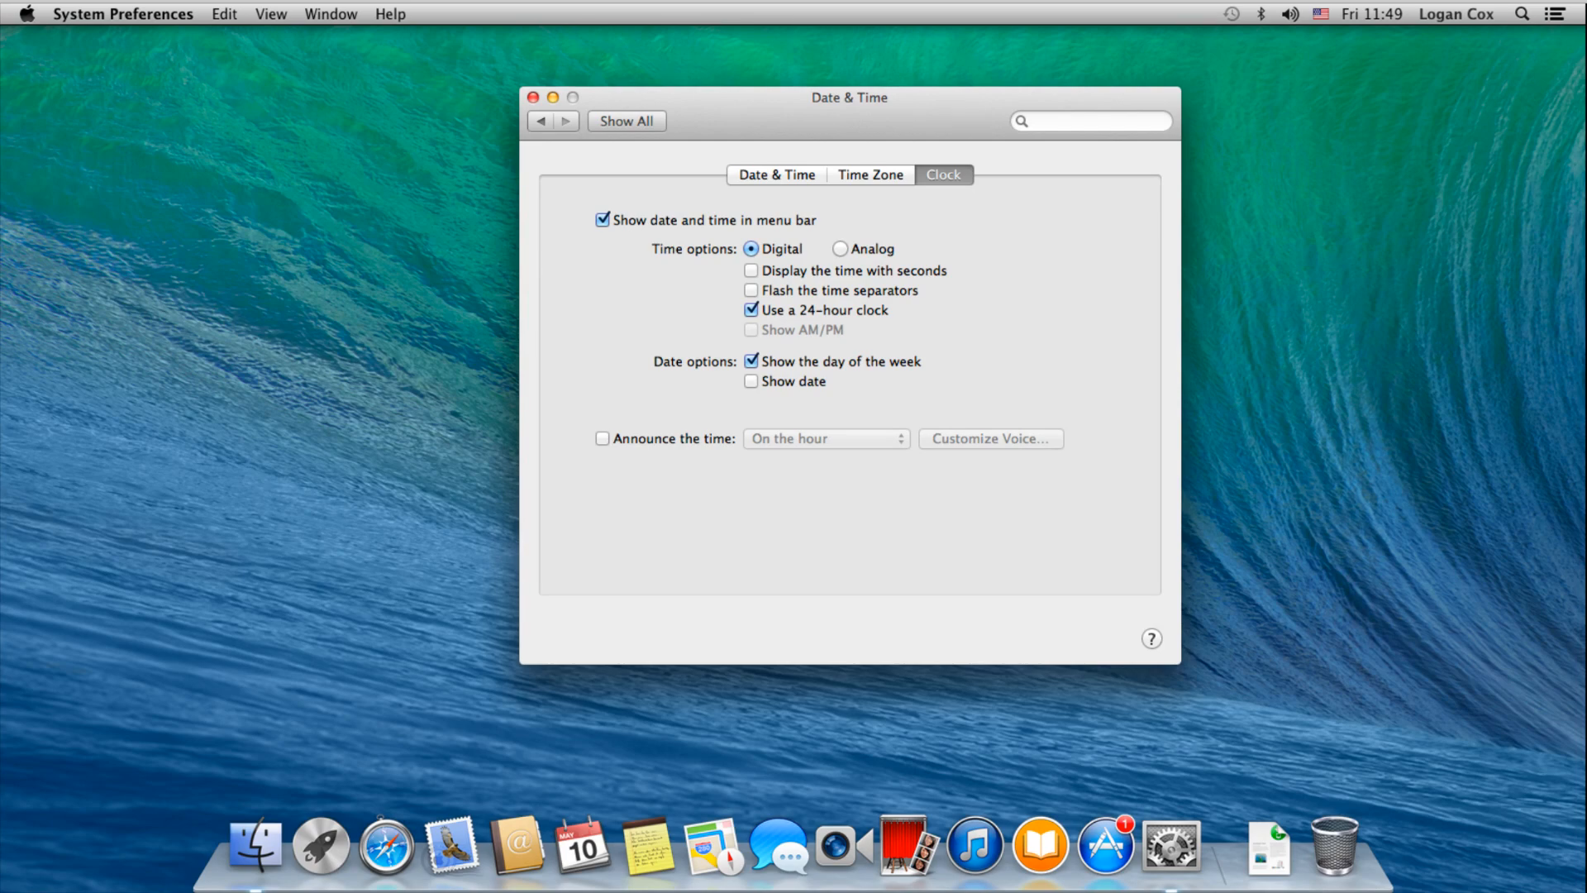
left_click(751, 290)
left_click(752, 381)
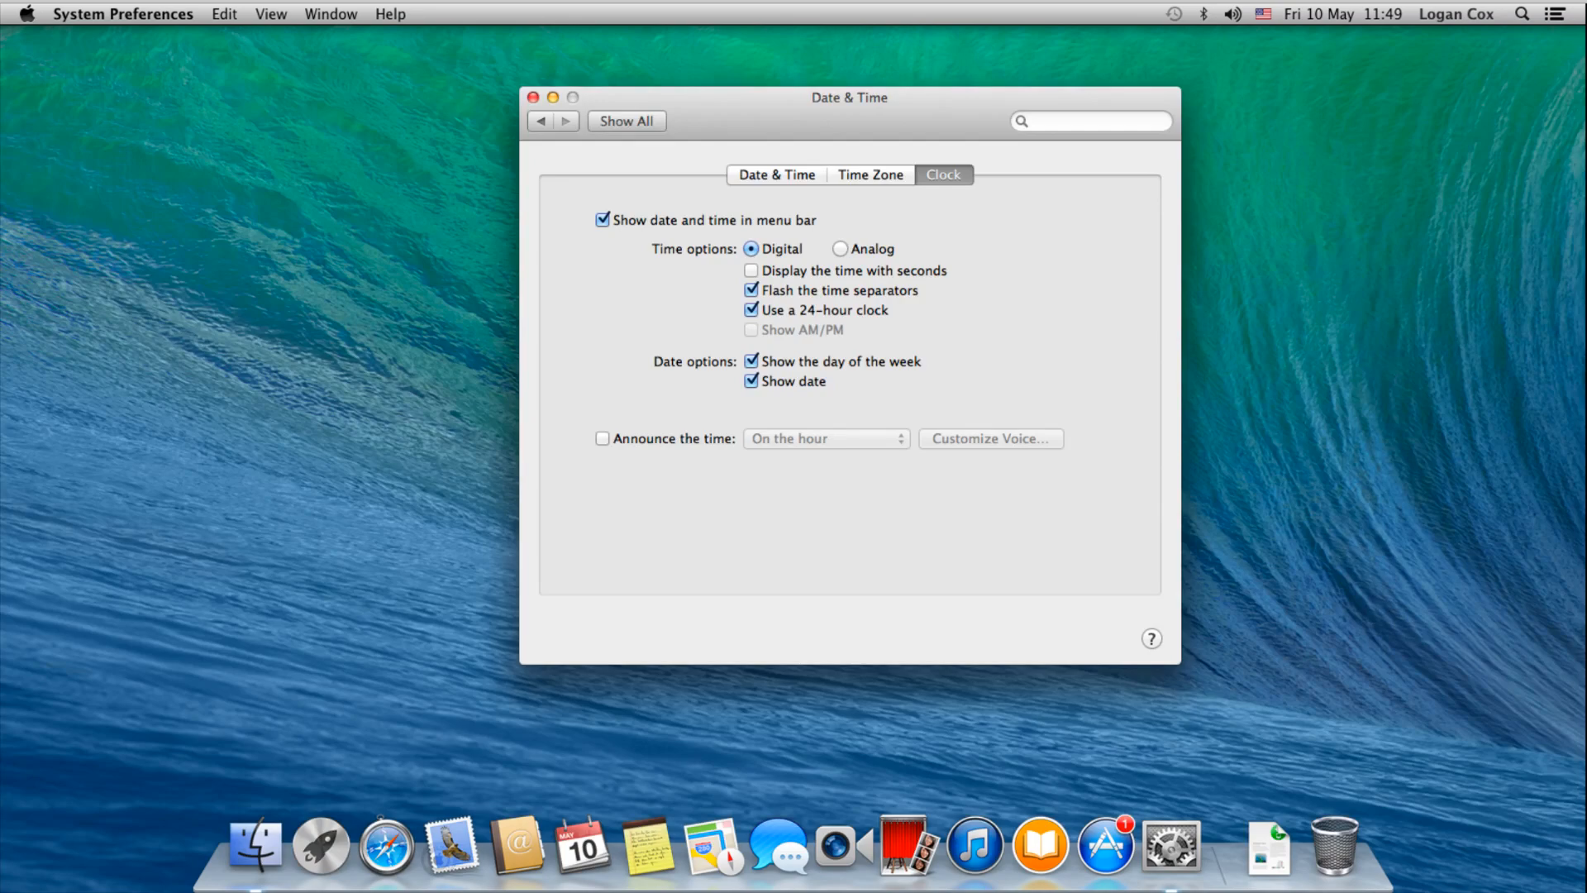
left_click(603, 219)
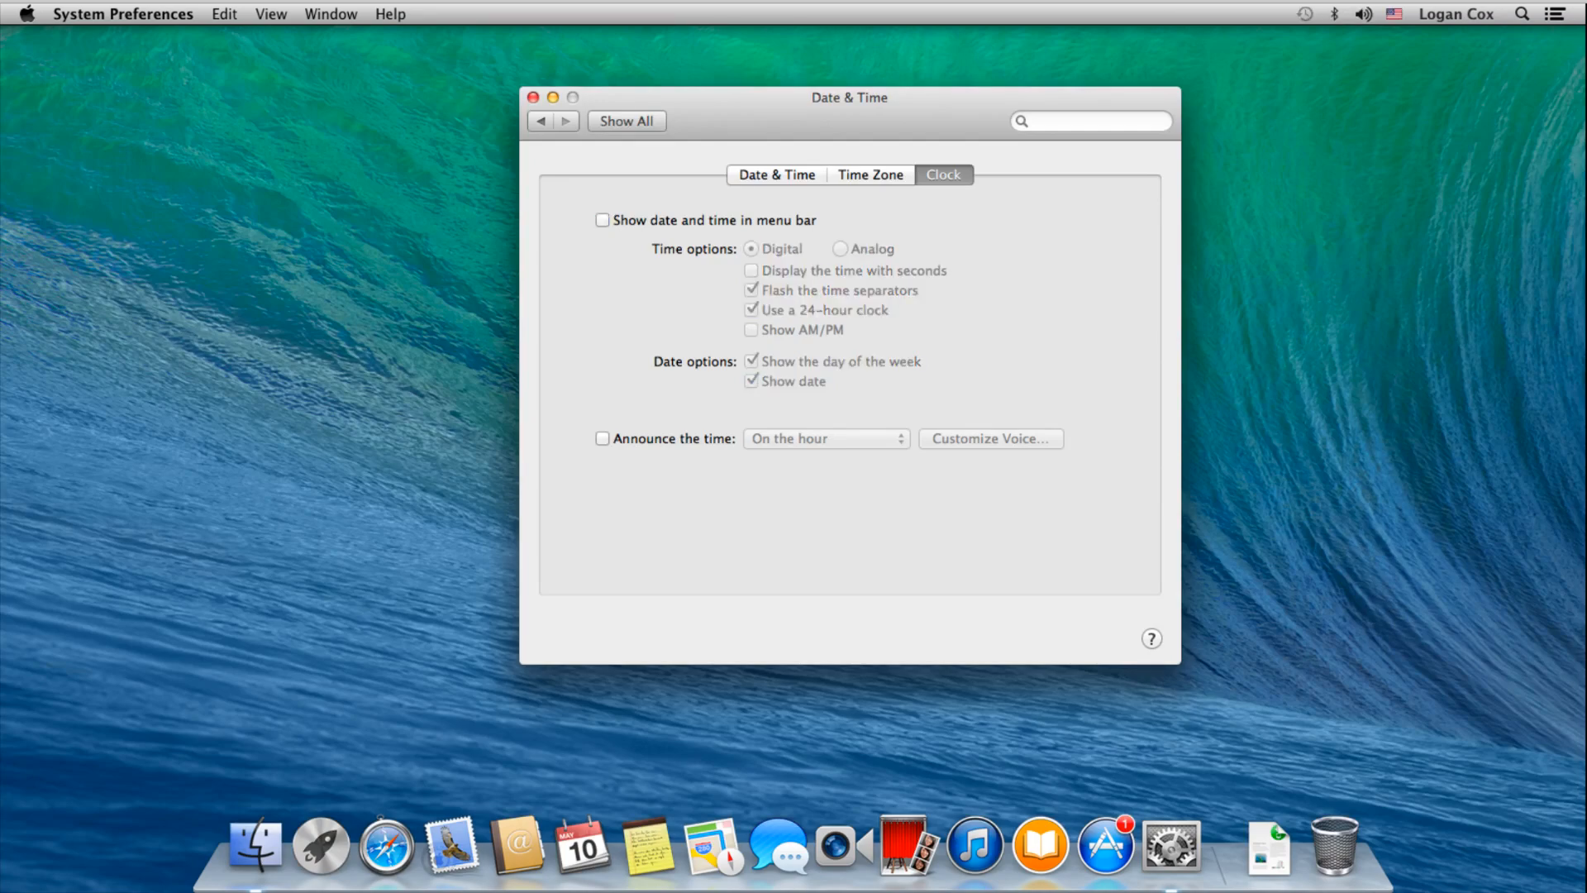
left_click(602, 220)
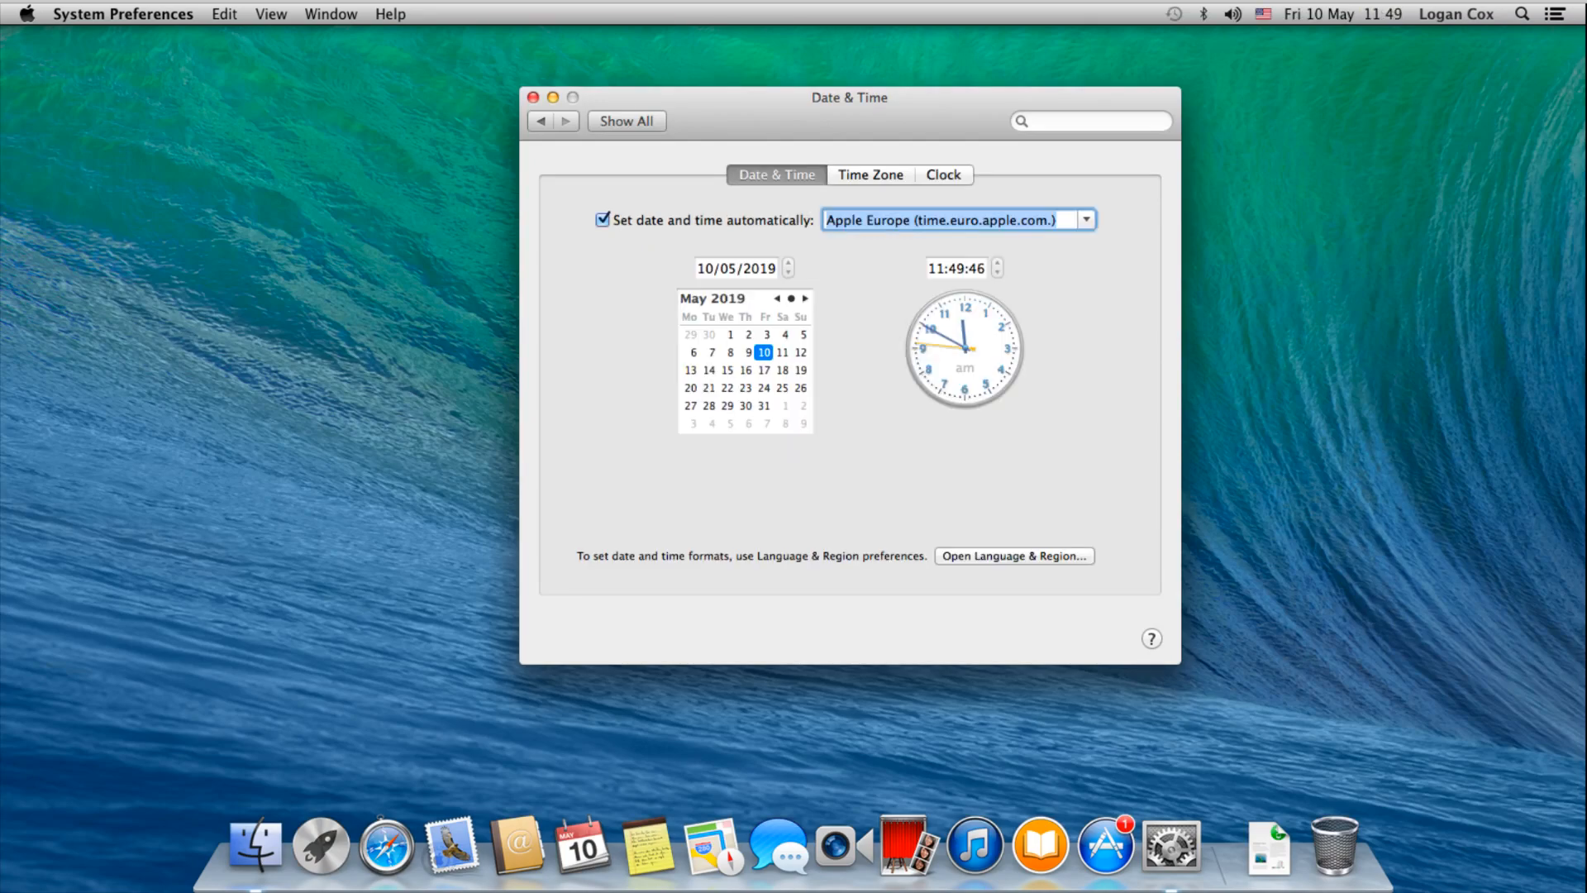
Set the automatic time server to Apple Americas/U.S. (time.apple.com.) and quit System Preferences
left_click(1058, 220)
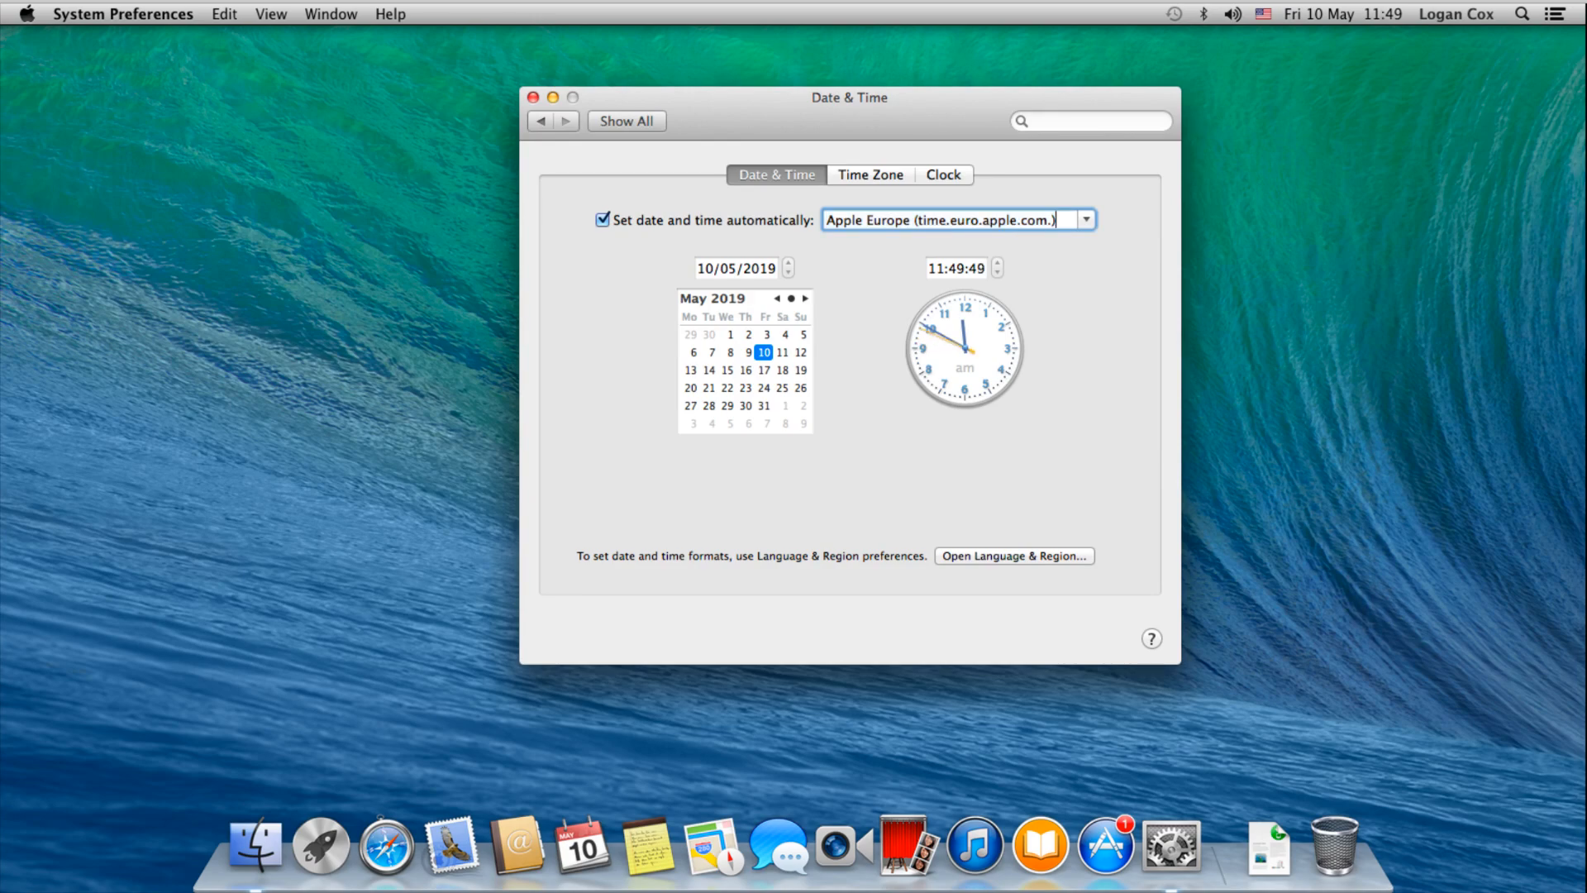
left_click(1086, 219)
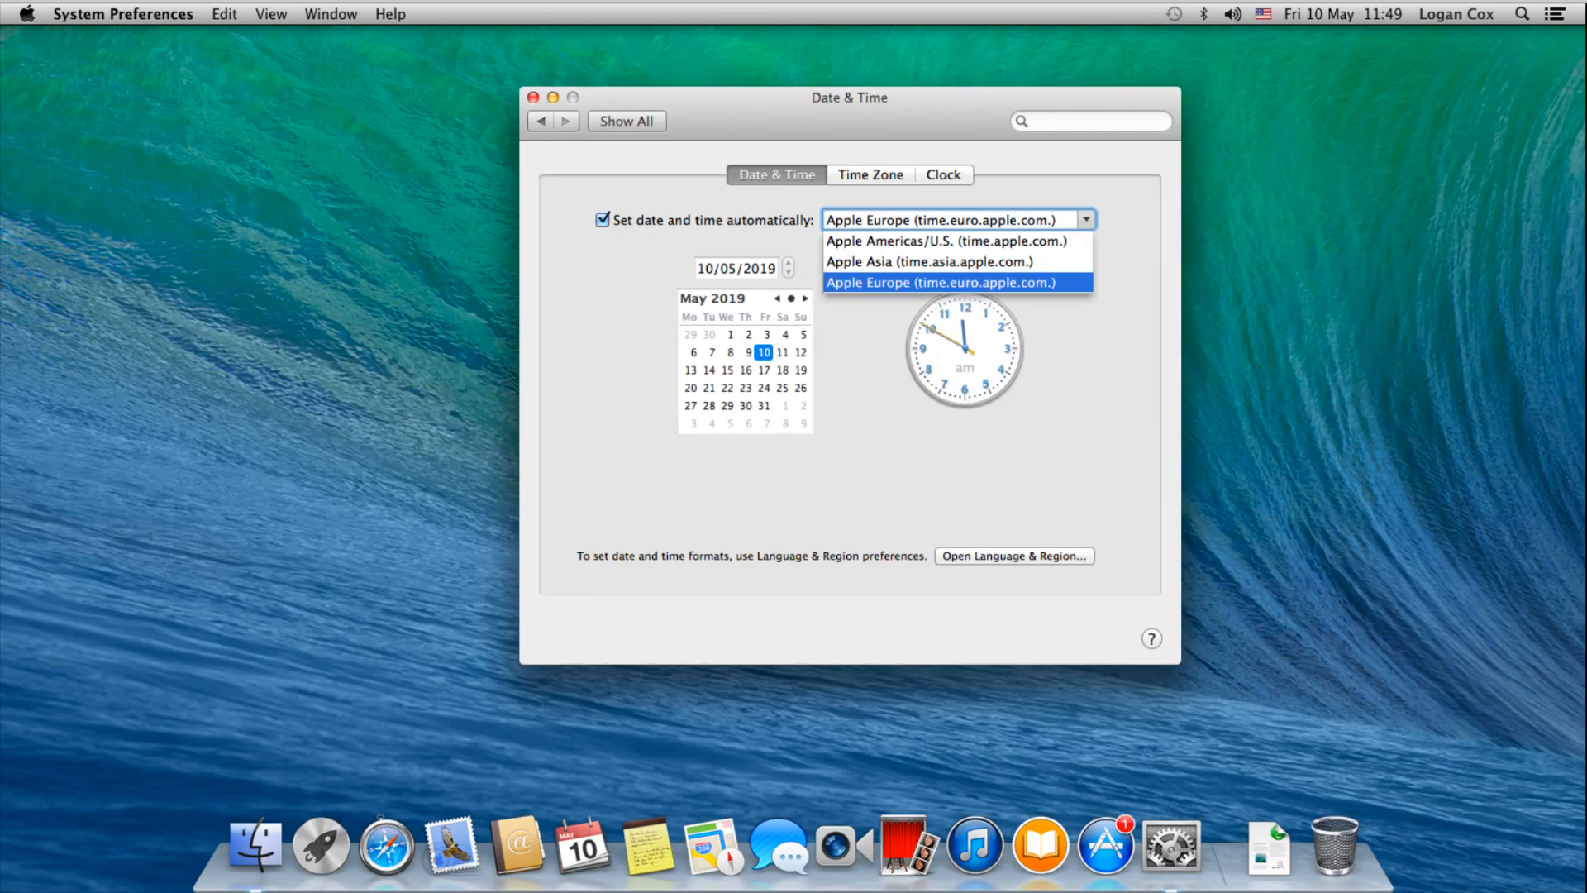
left_click(947, 241)
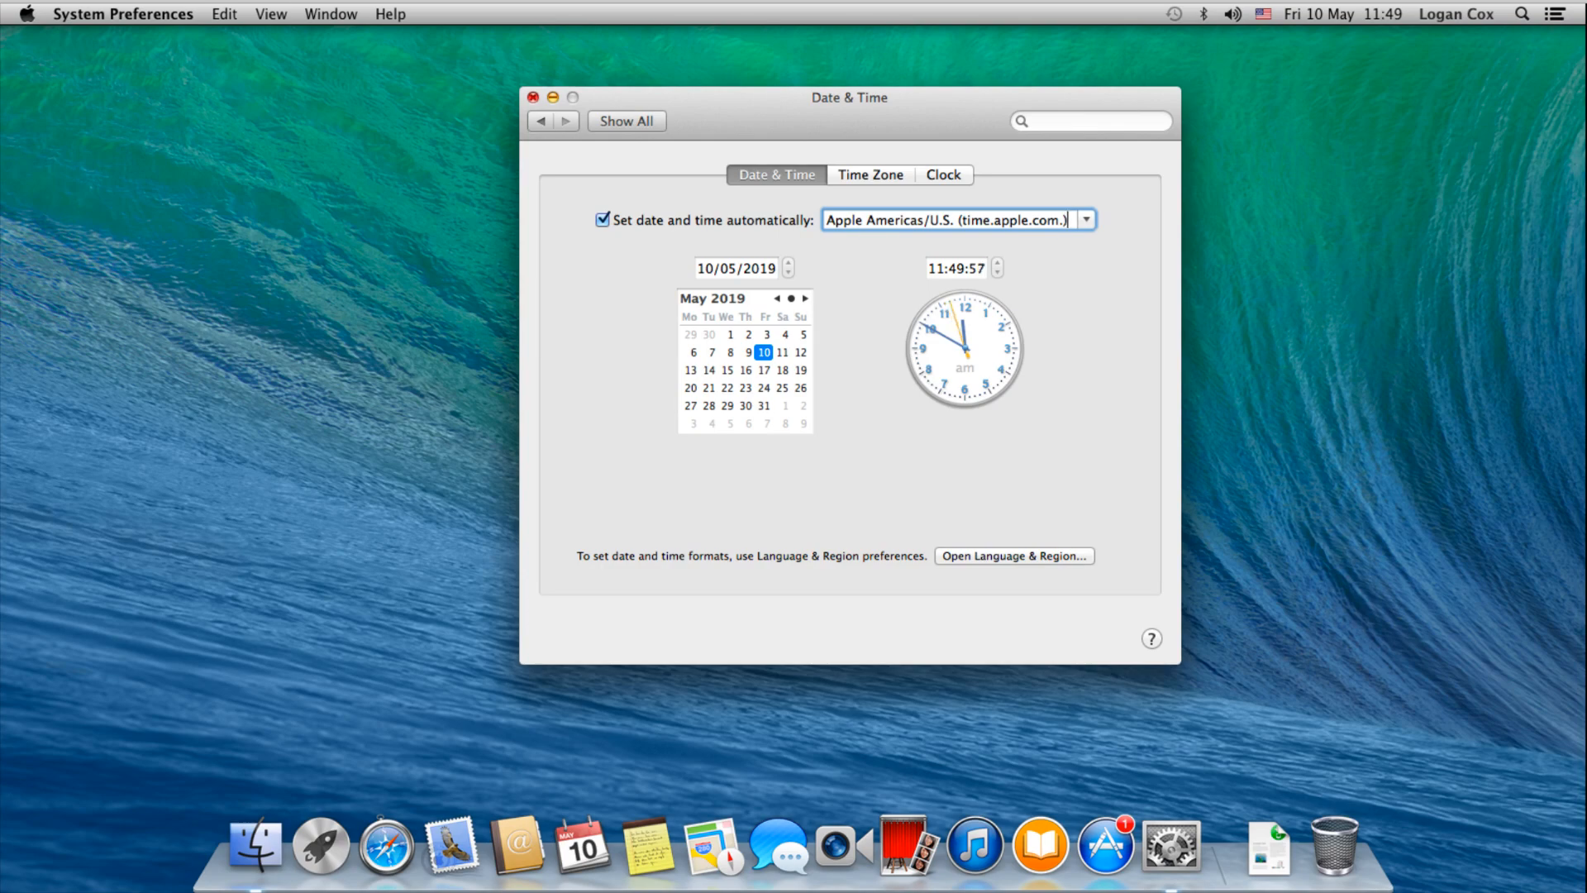
key("super+q")
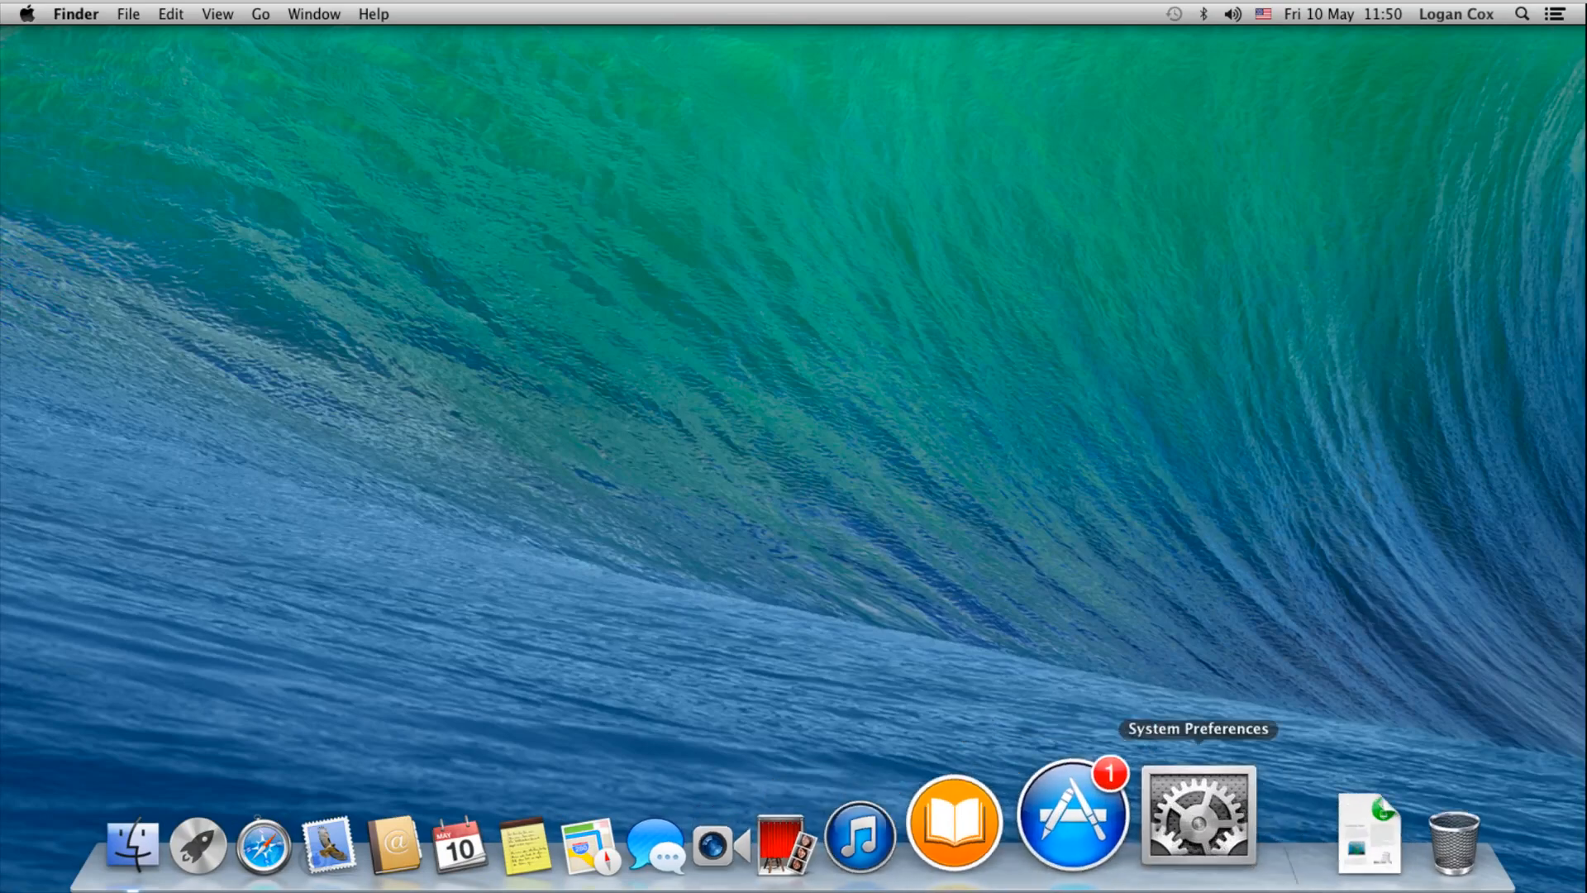
left_click(1172, 847)
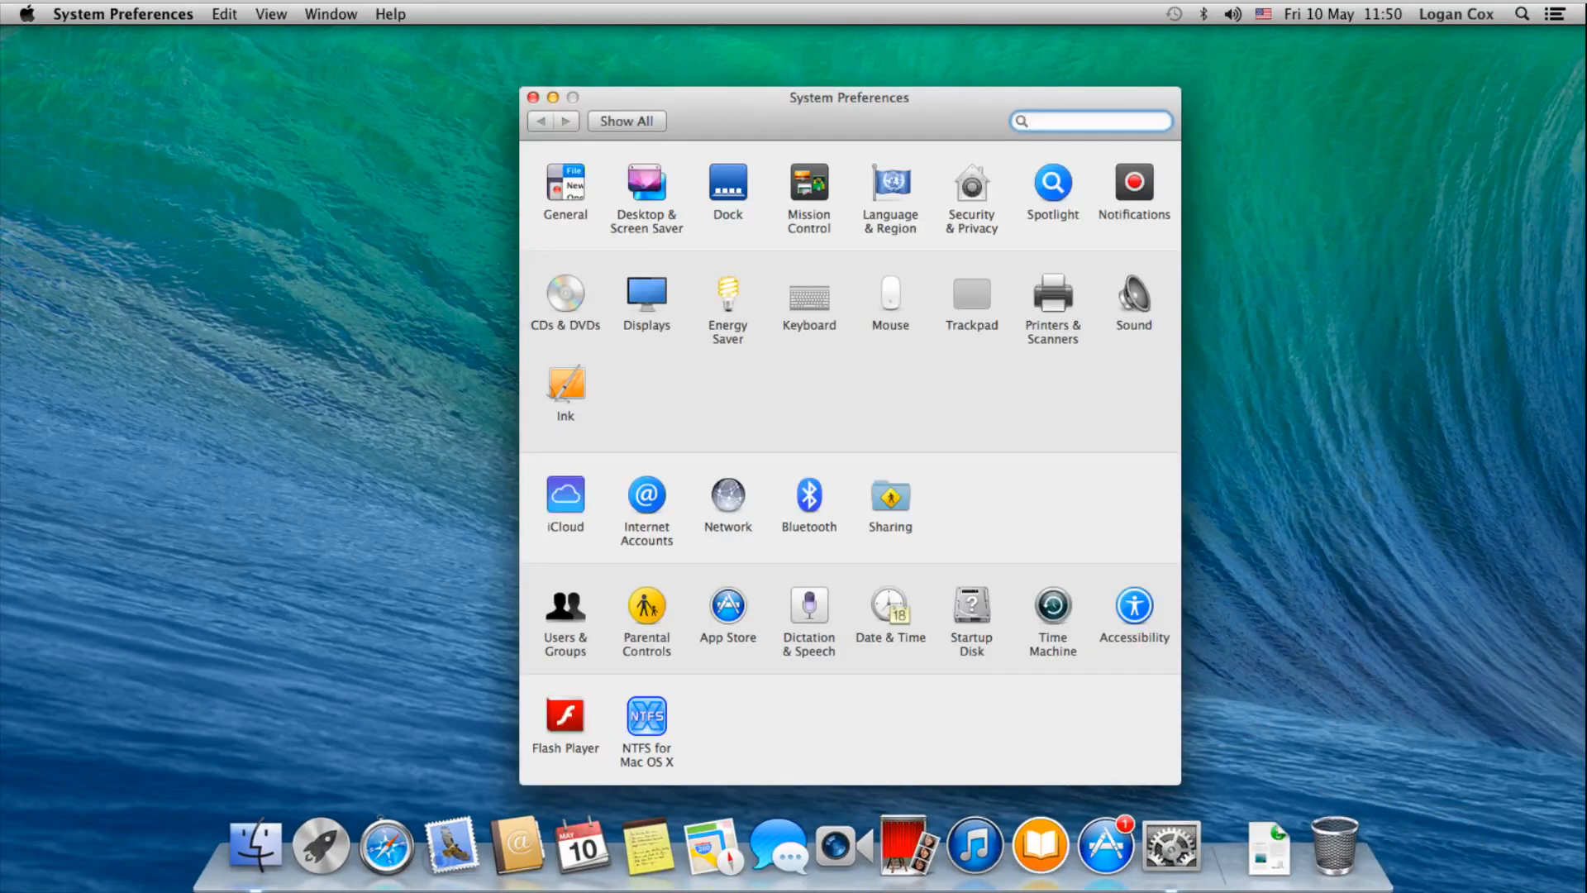
key("super+q")
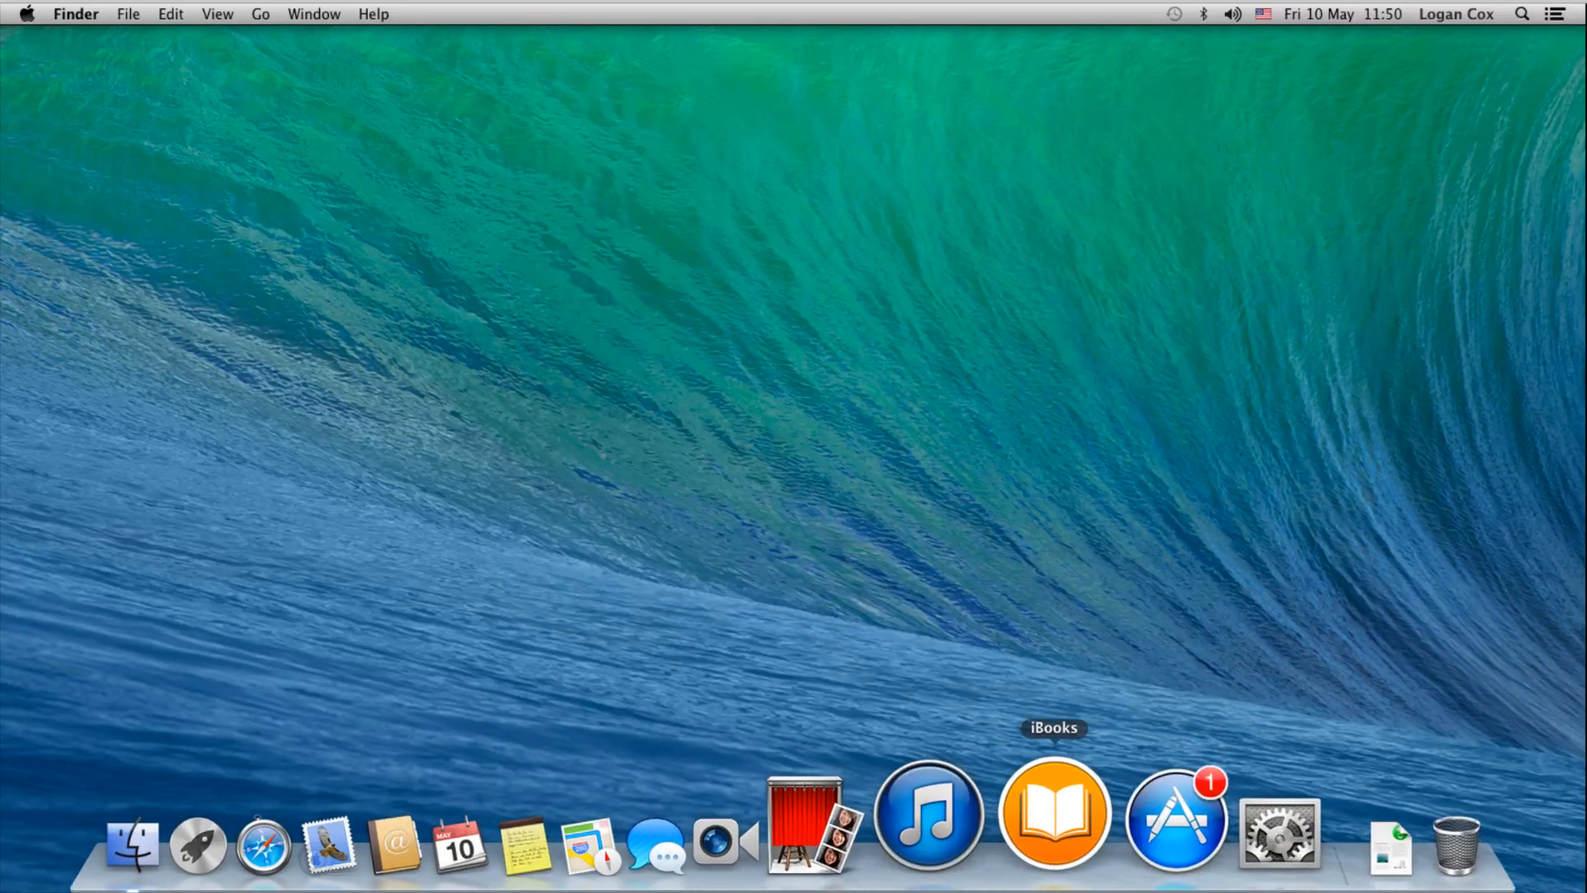
left_click(1111, 843)
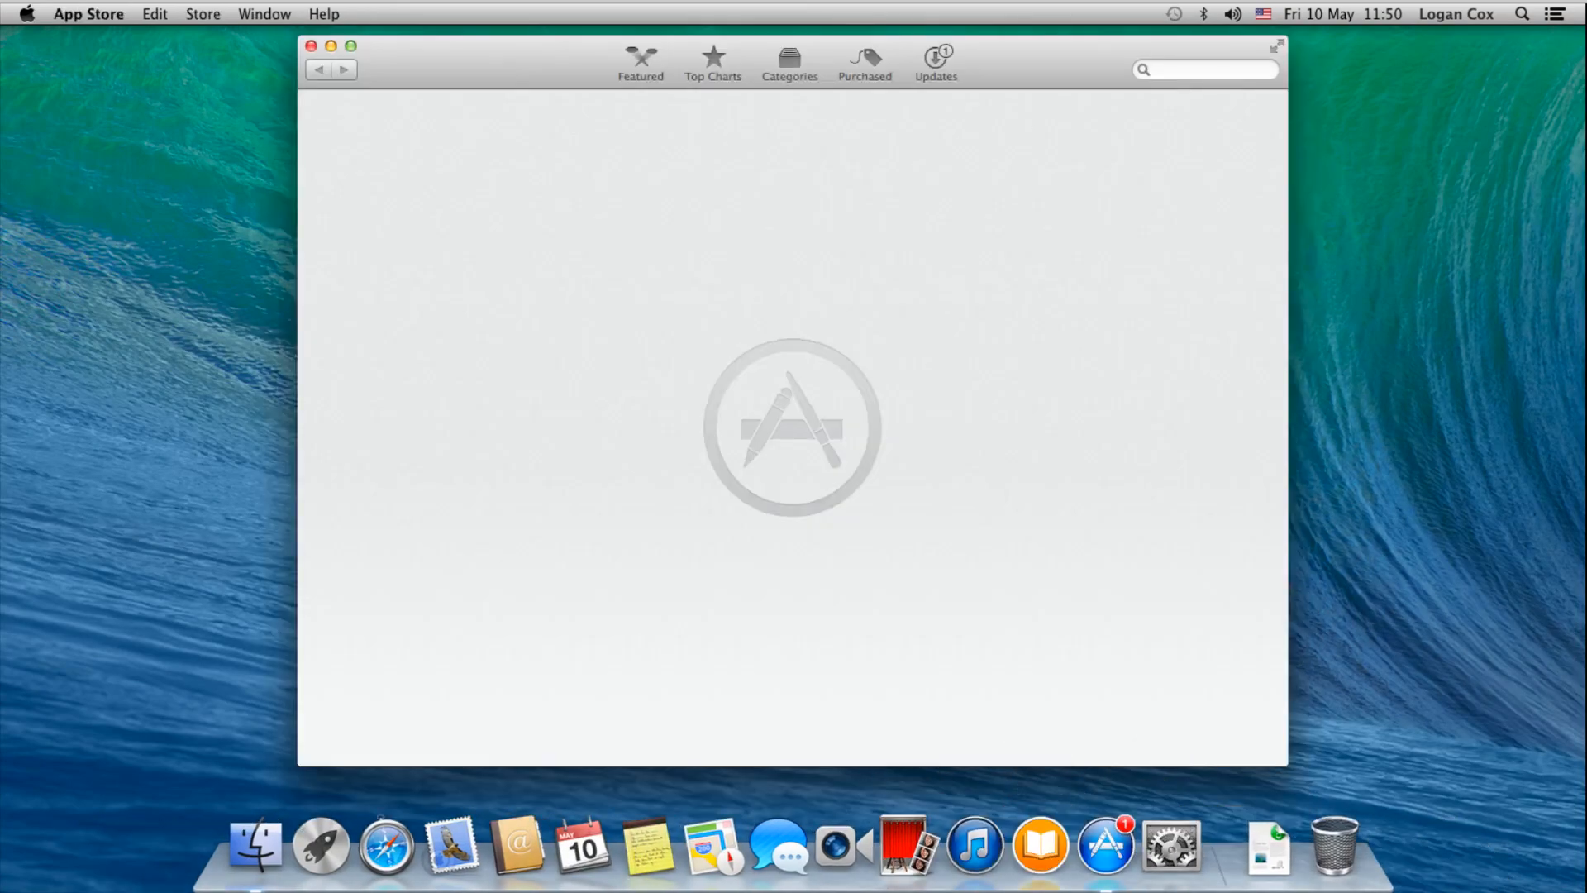
key("super+q")
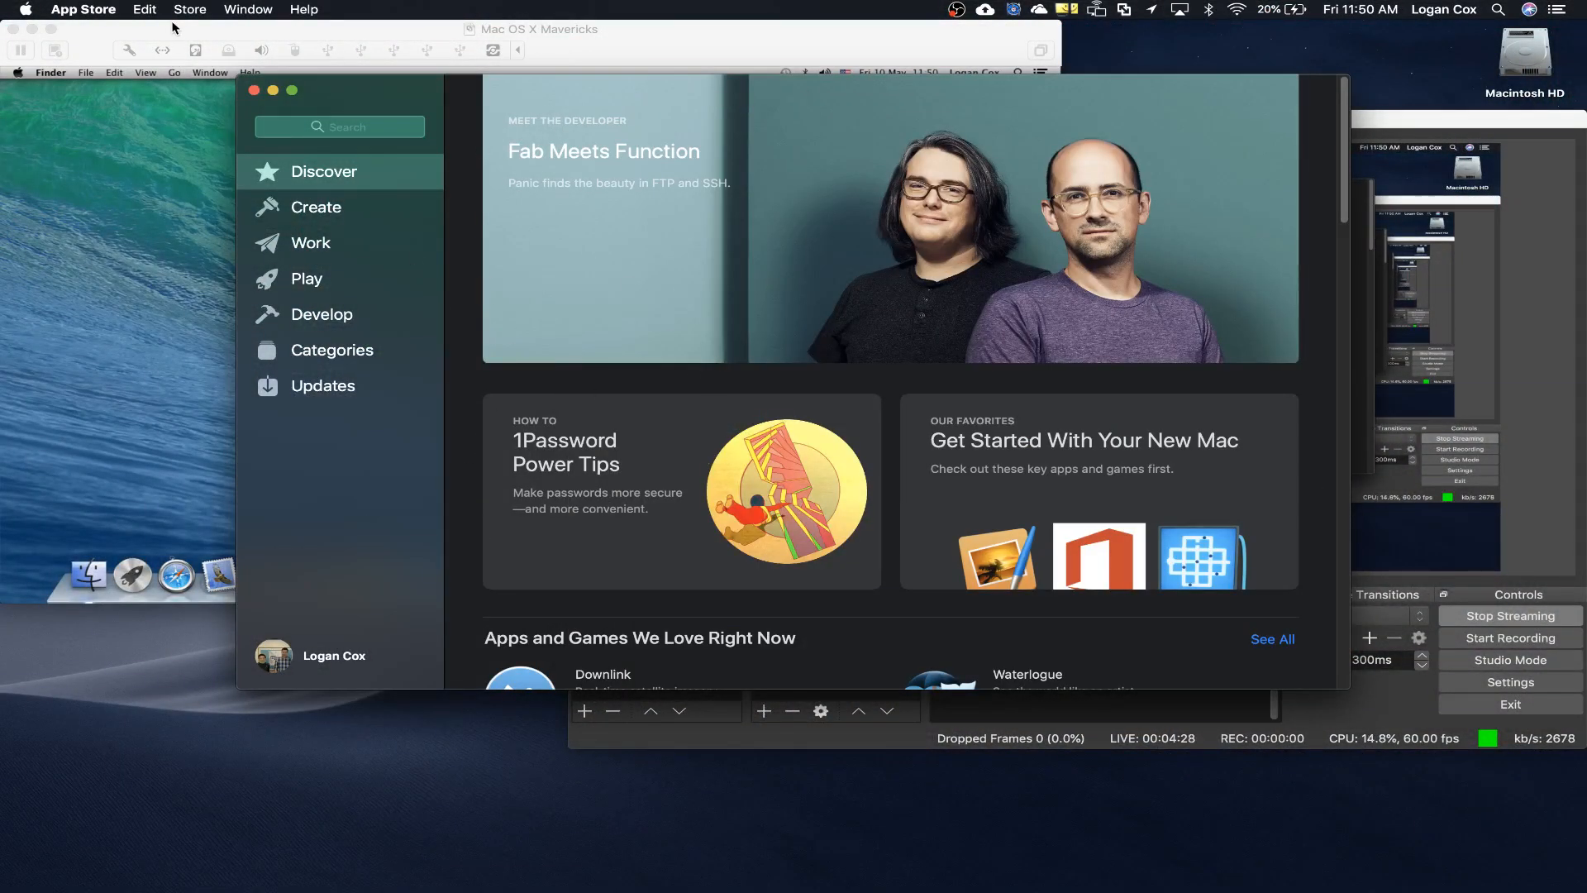
left_click(254, 92)
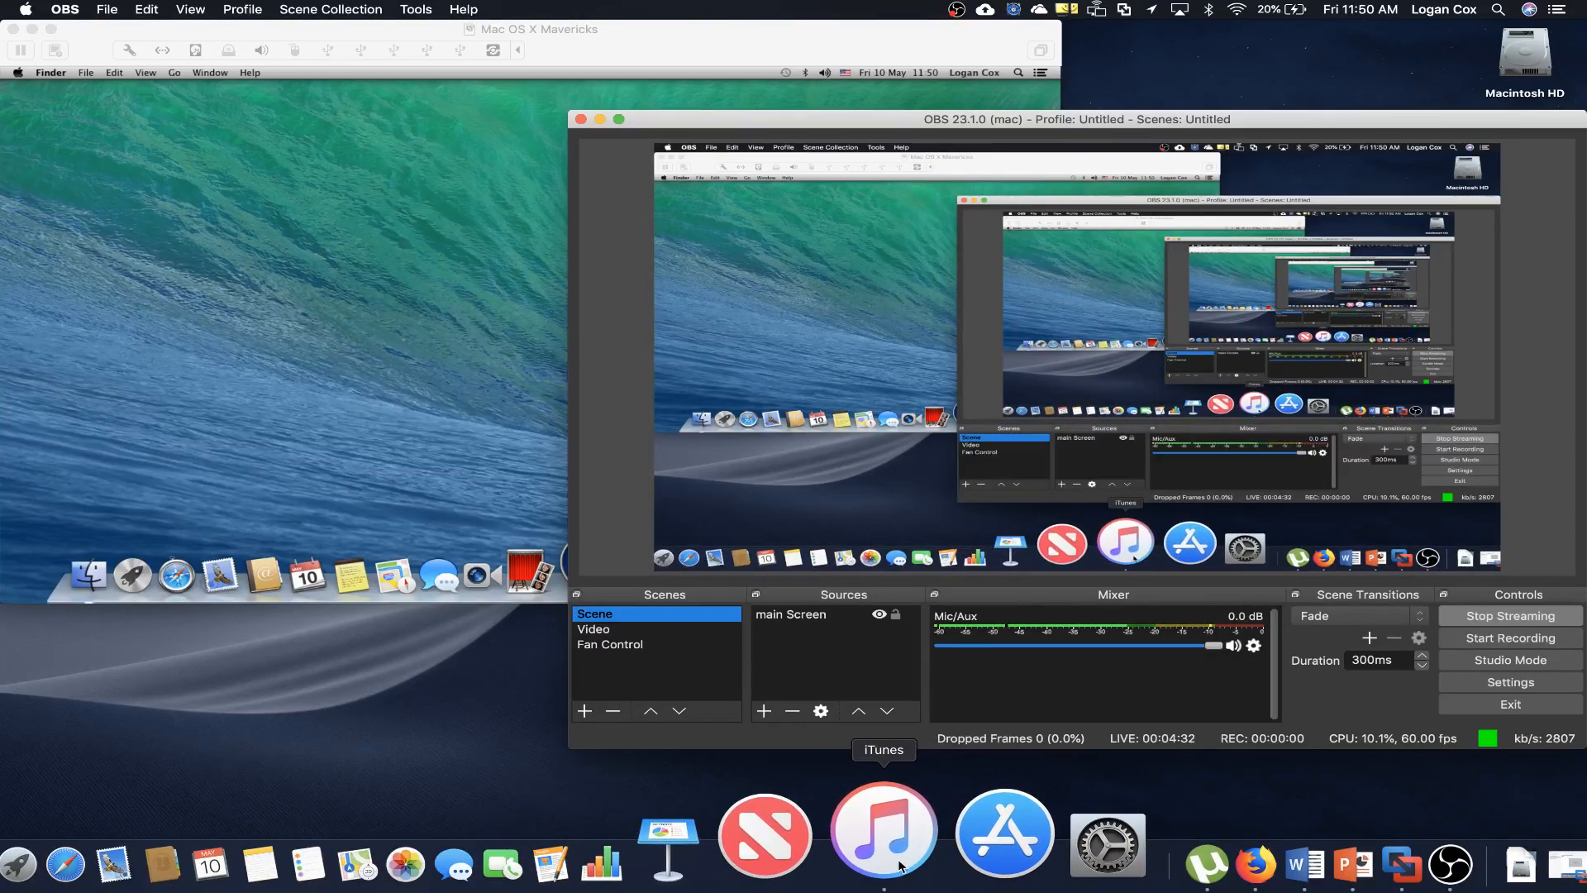
Quit iTunes on the host Mac, switch to the Mavericks virtual machine and open iTunes there
right_click(901, 866)
left_click(892, 742)
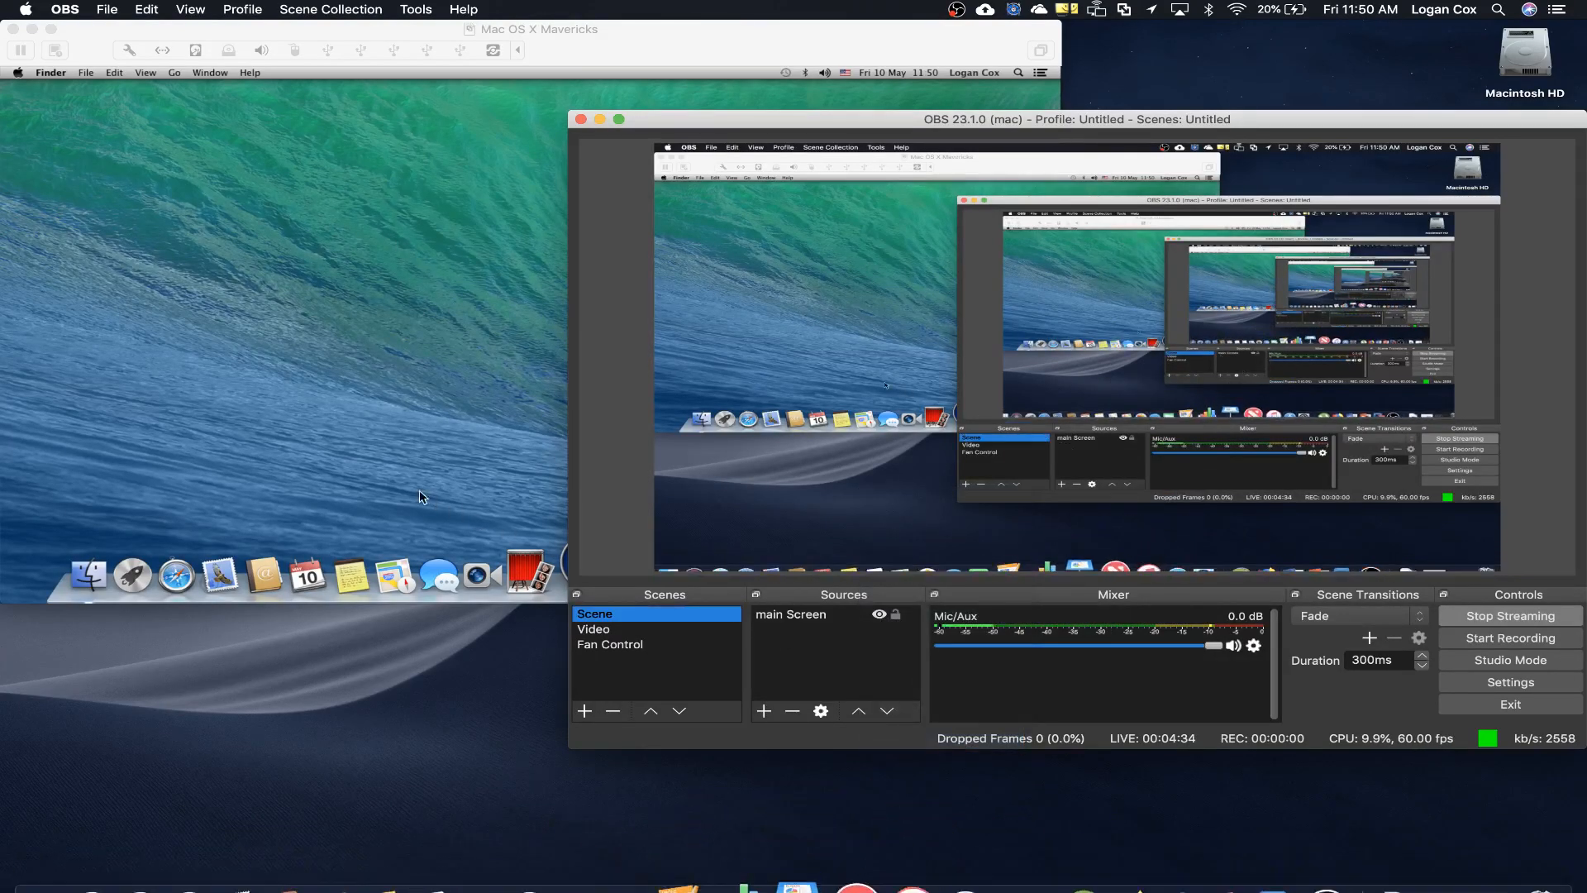
left_click(419, 493)
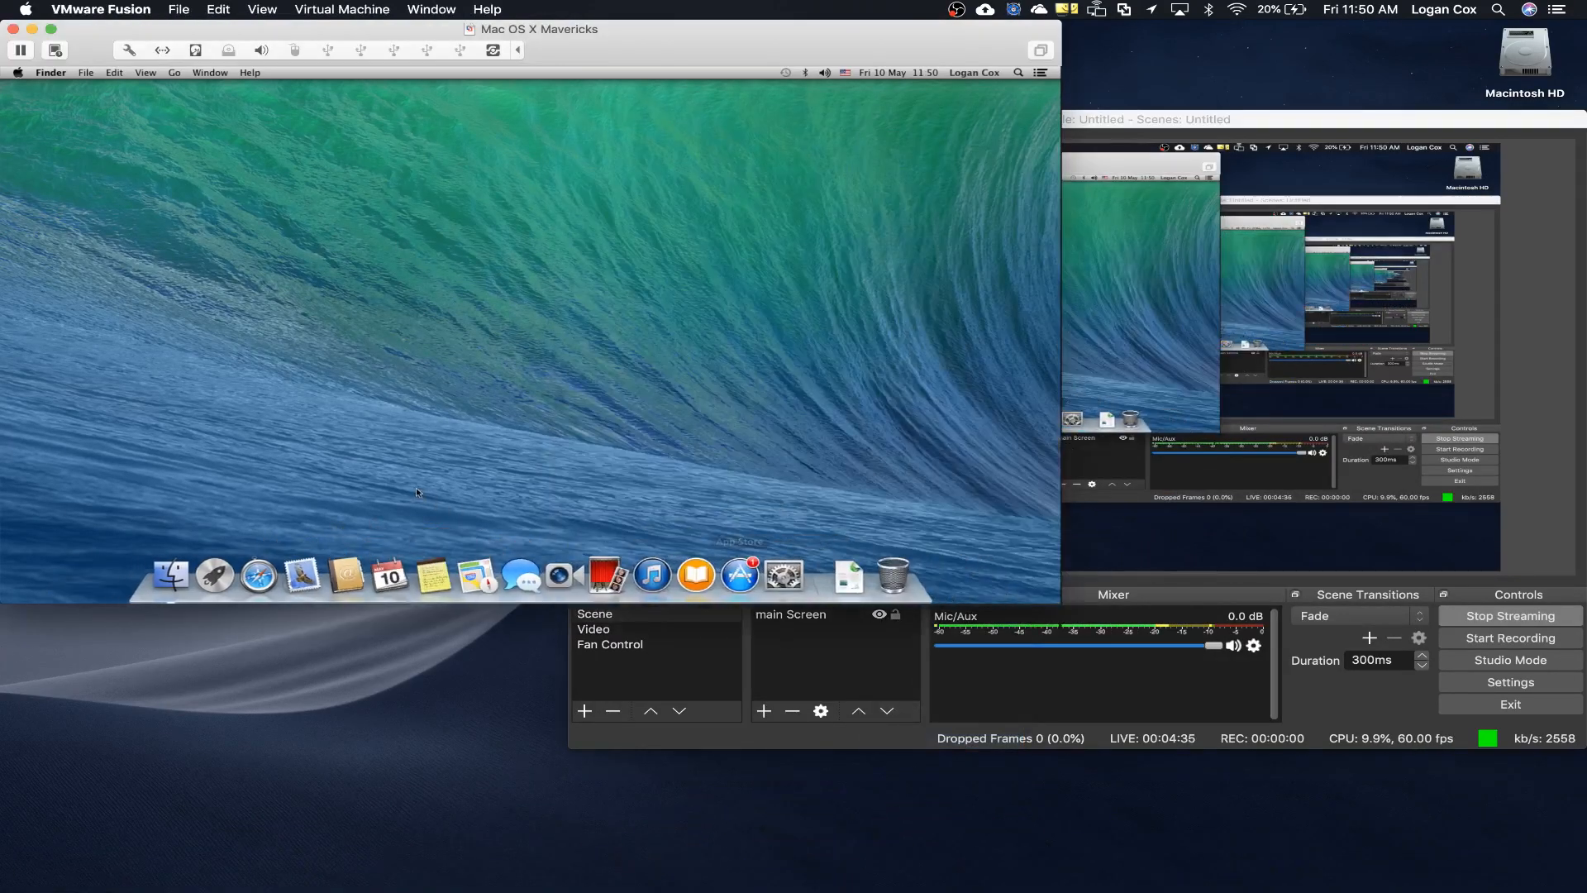
left_click(668, 566)
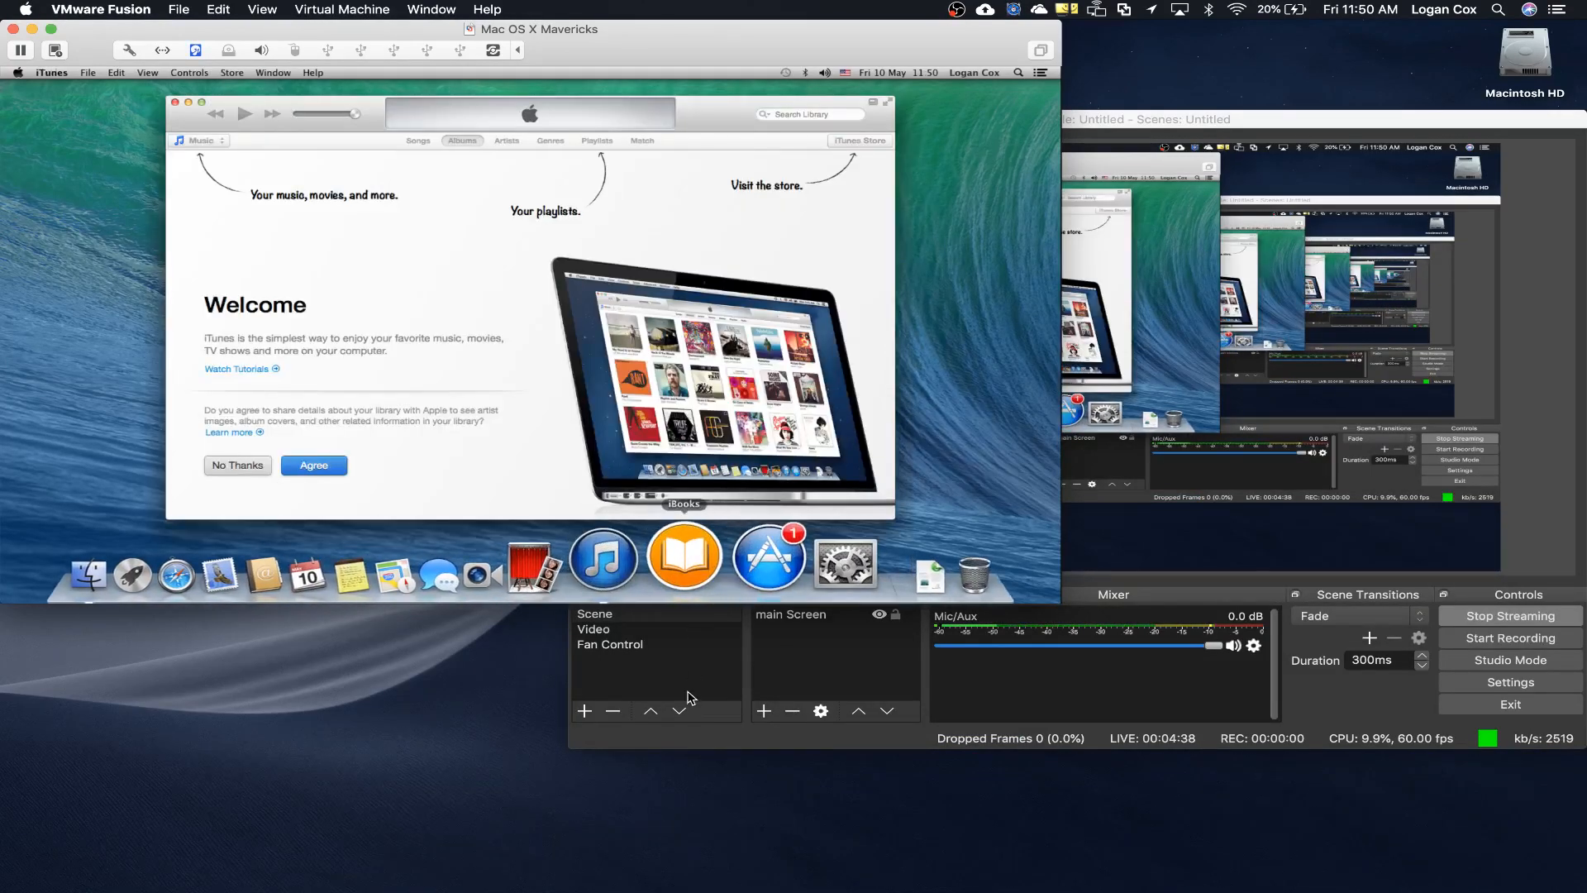
Close the iTunes welcome and tutorials windows in the virtual machine and quit iTunes there
left_click(175, 102)
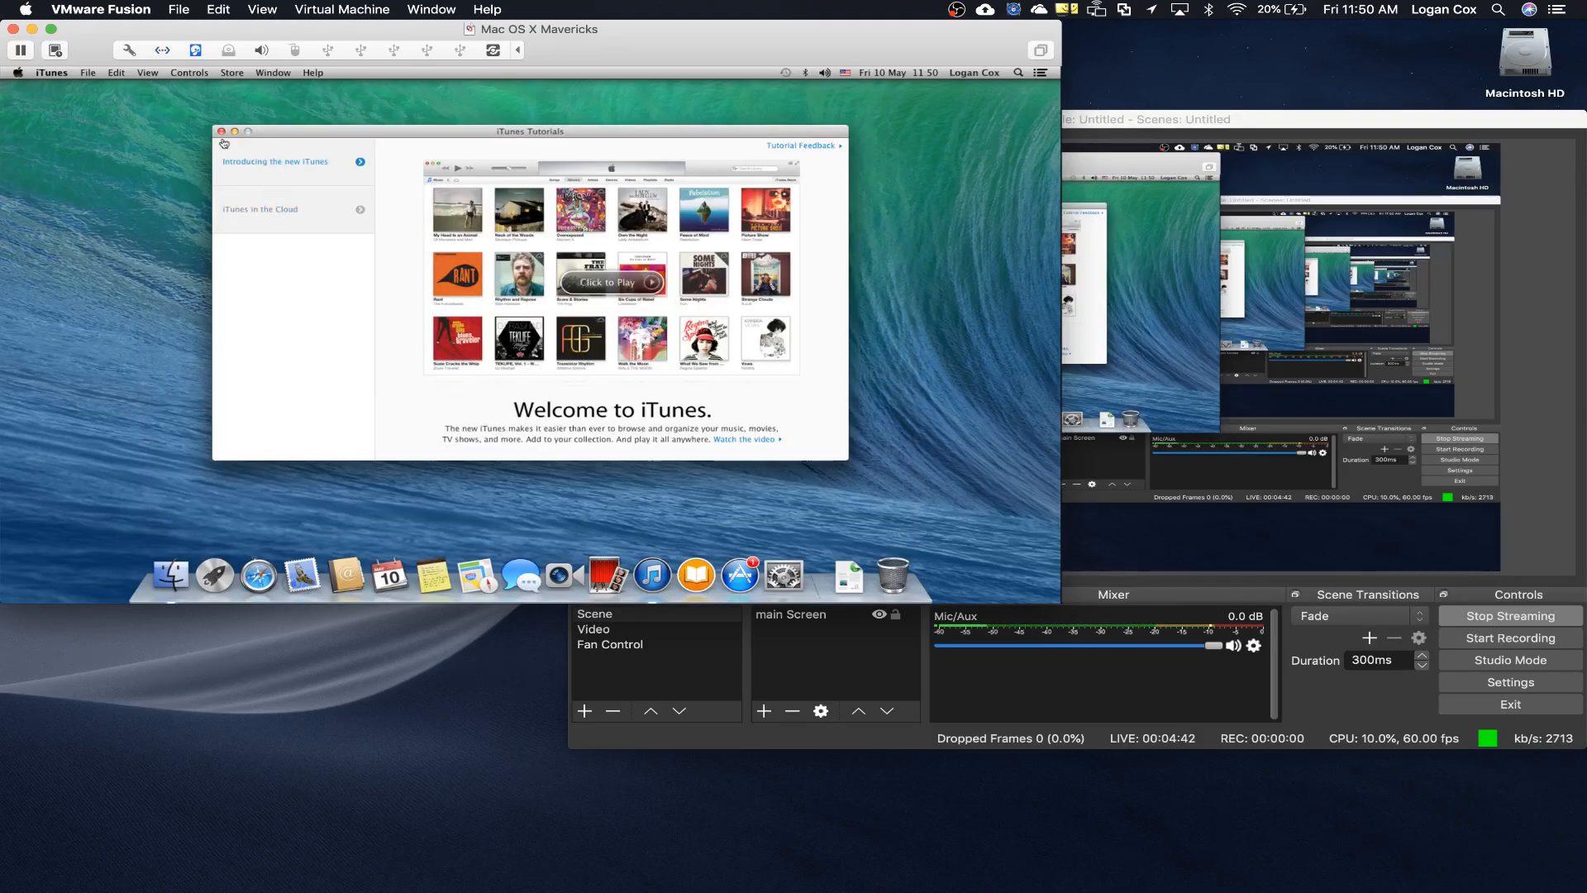
left_click(221, 131)
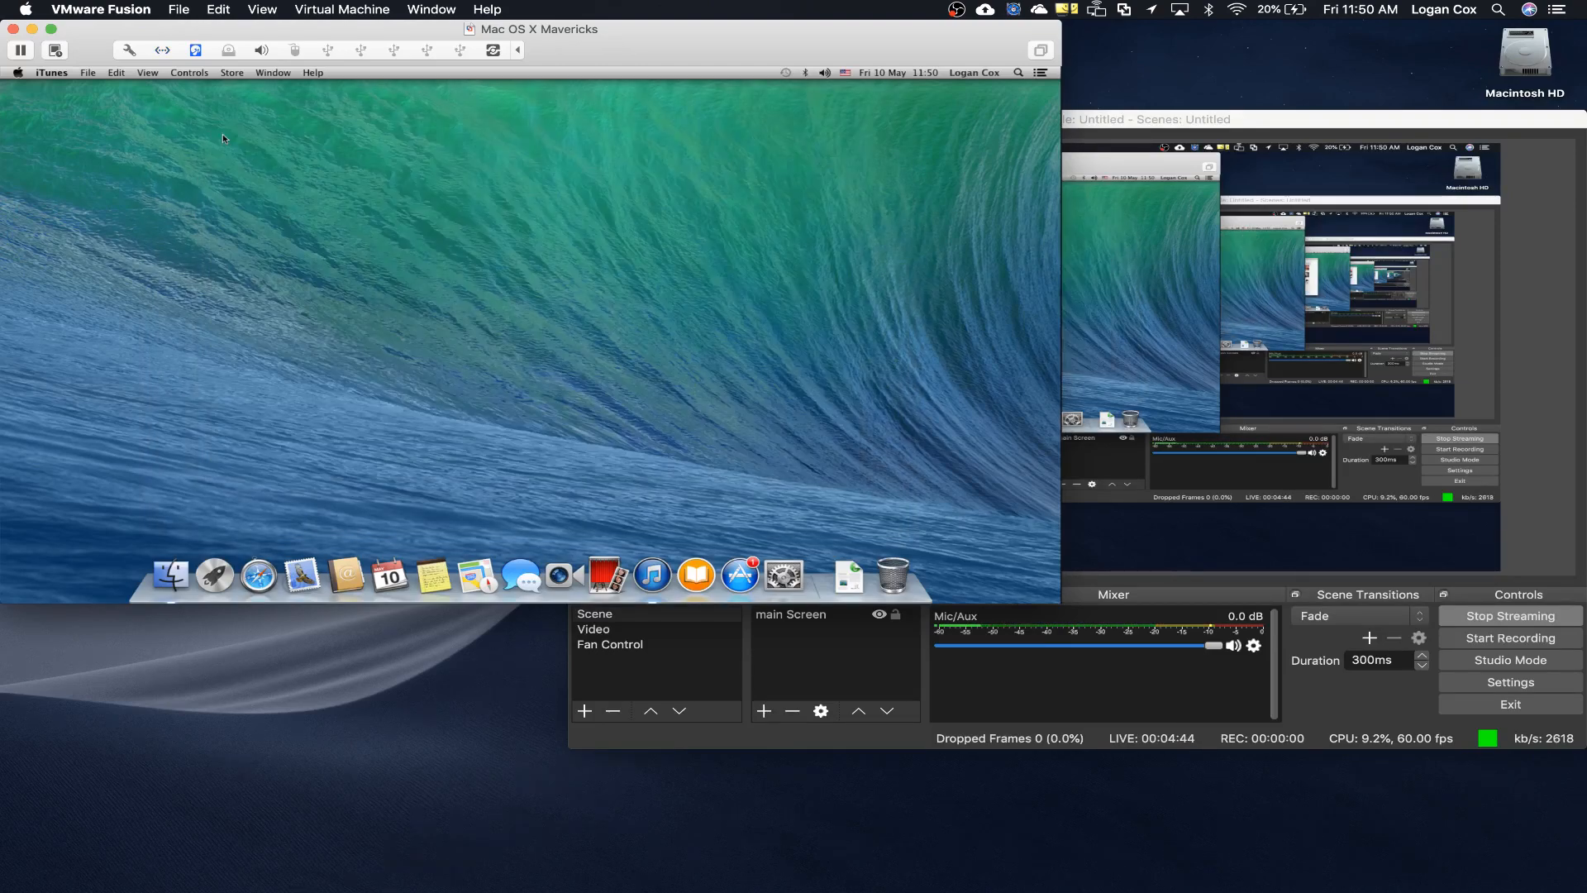
right_click(651, 589)
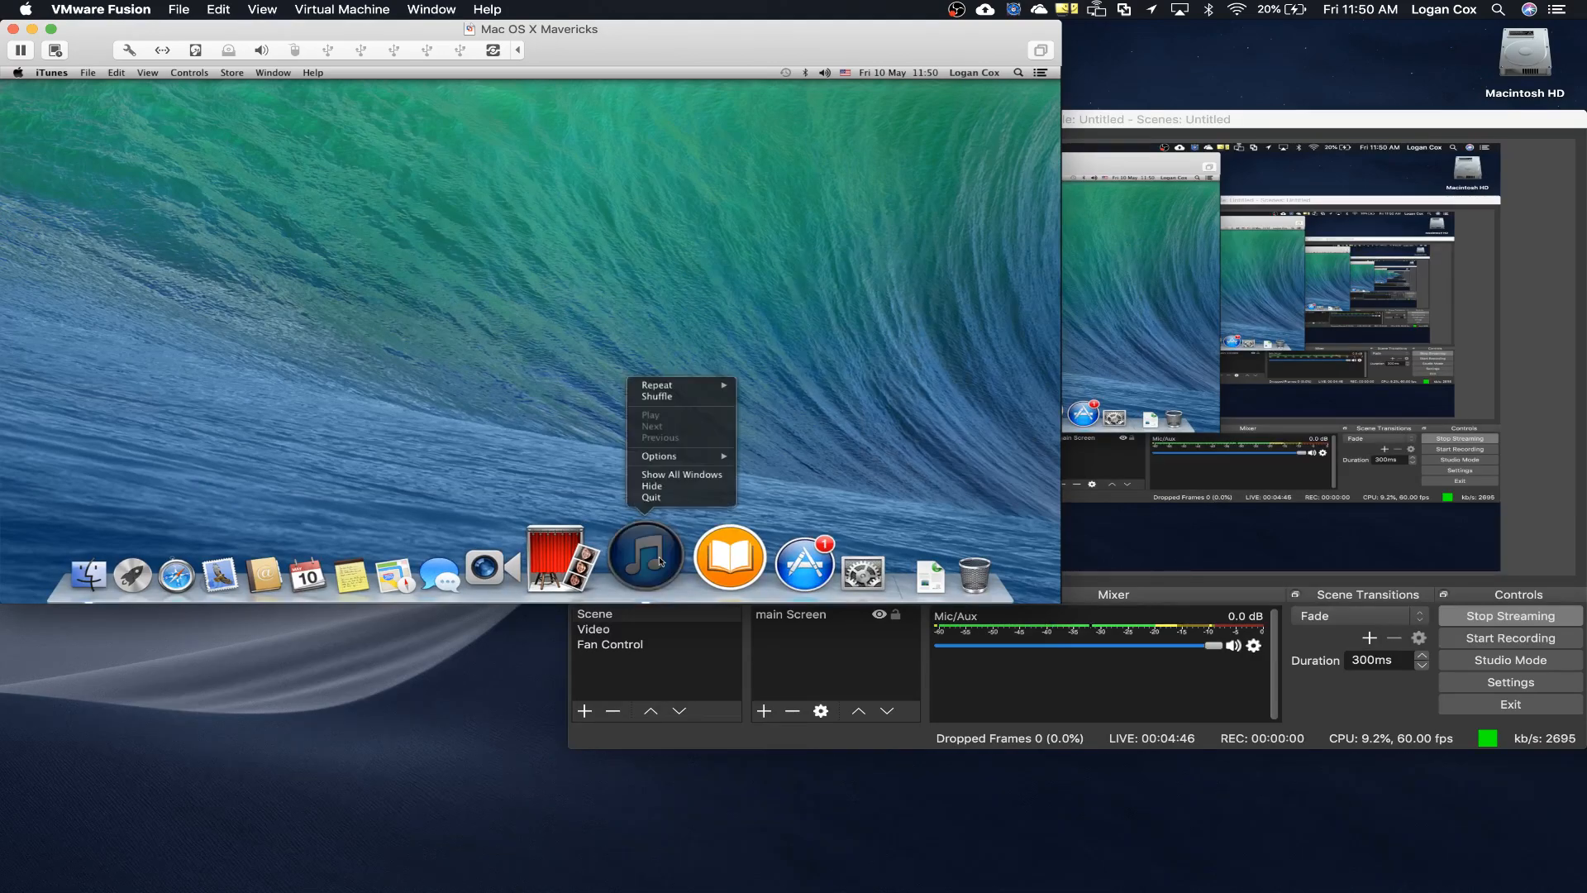
left_click(654, 497)
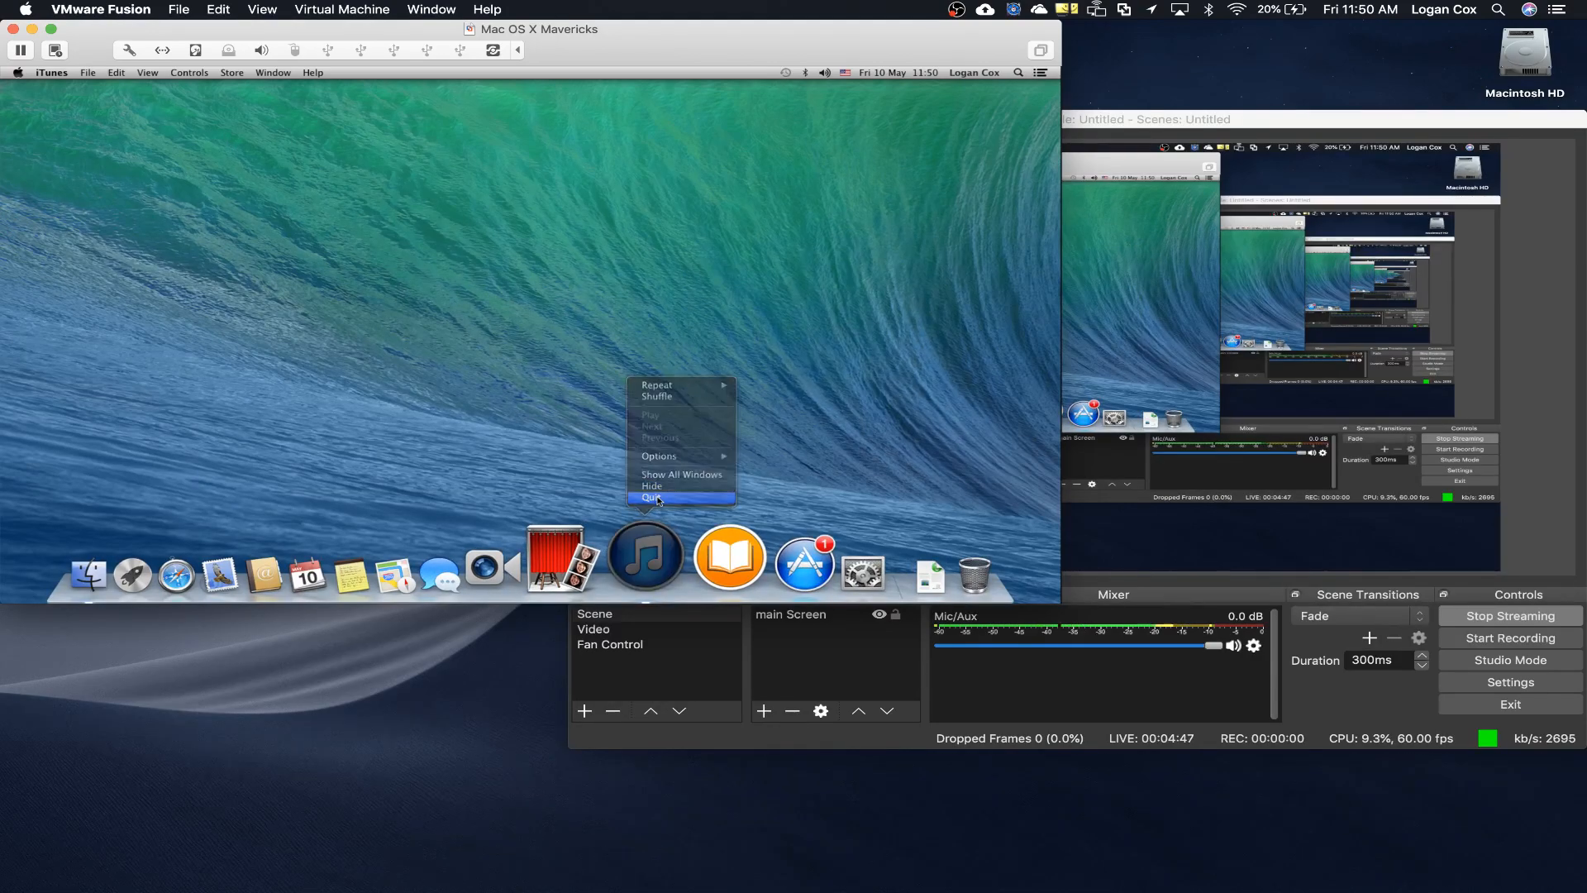
Switch OBS to the Fan Control scene, return to the scene named Scene, and bring the virtual machine into focus
left_click(610, 646)
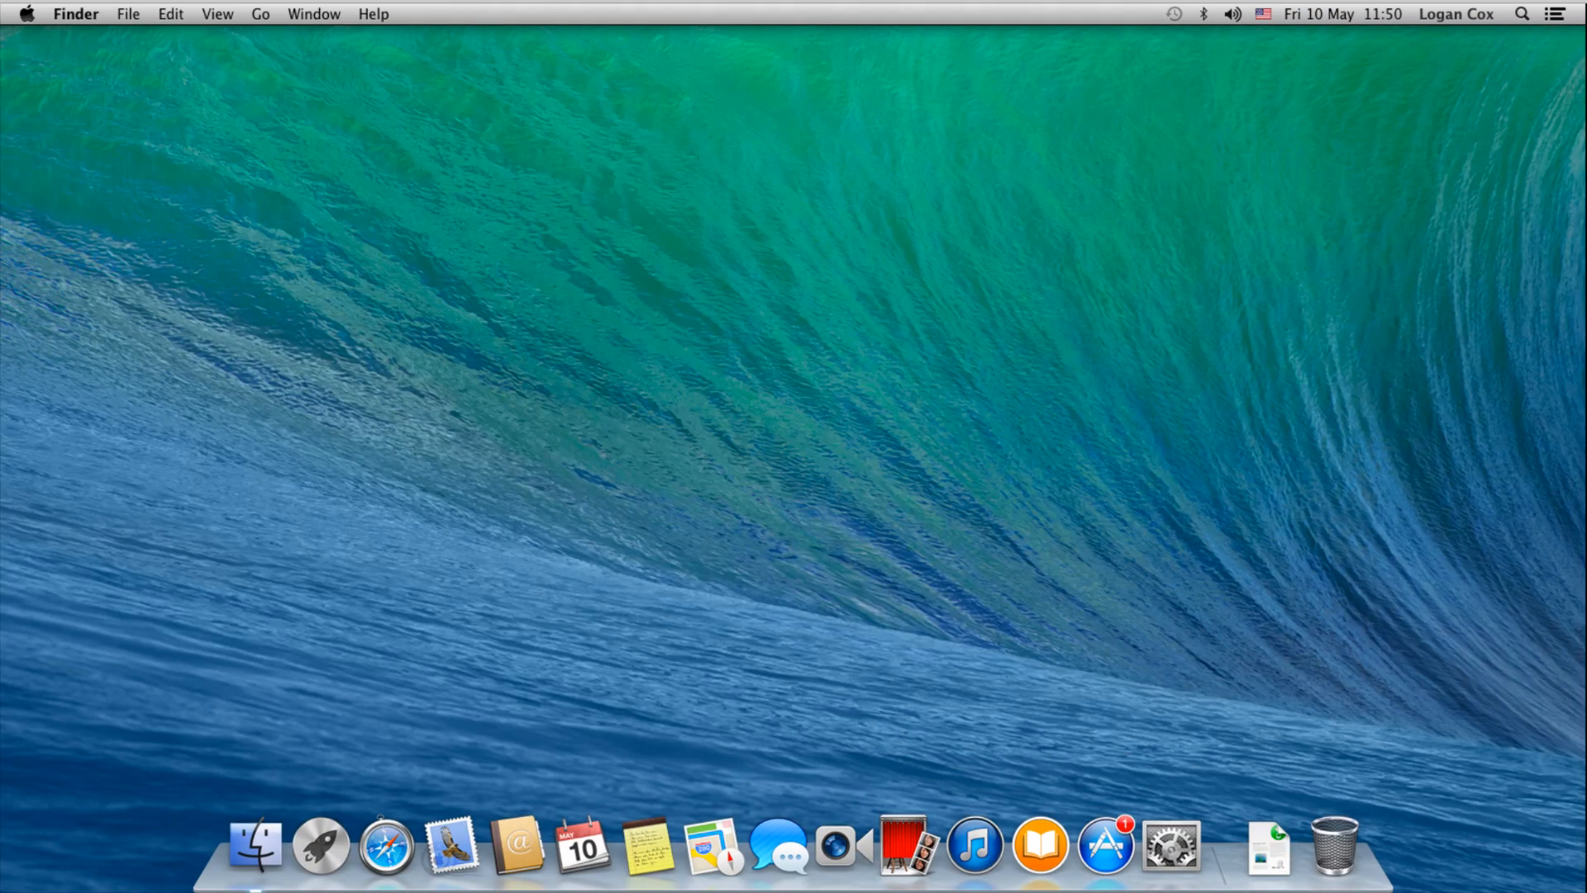
left_click(624, 615)
left_click(326, 404)
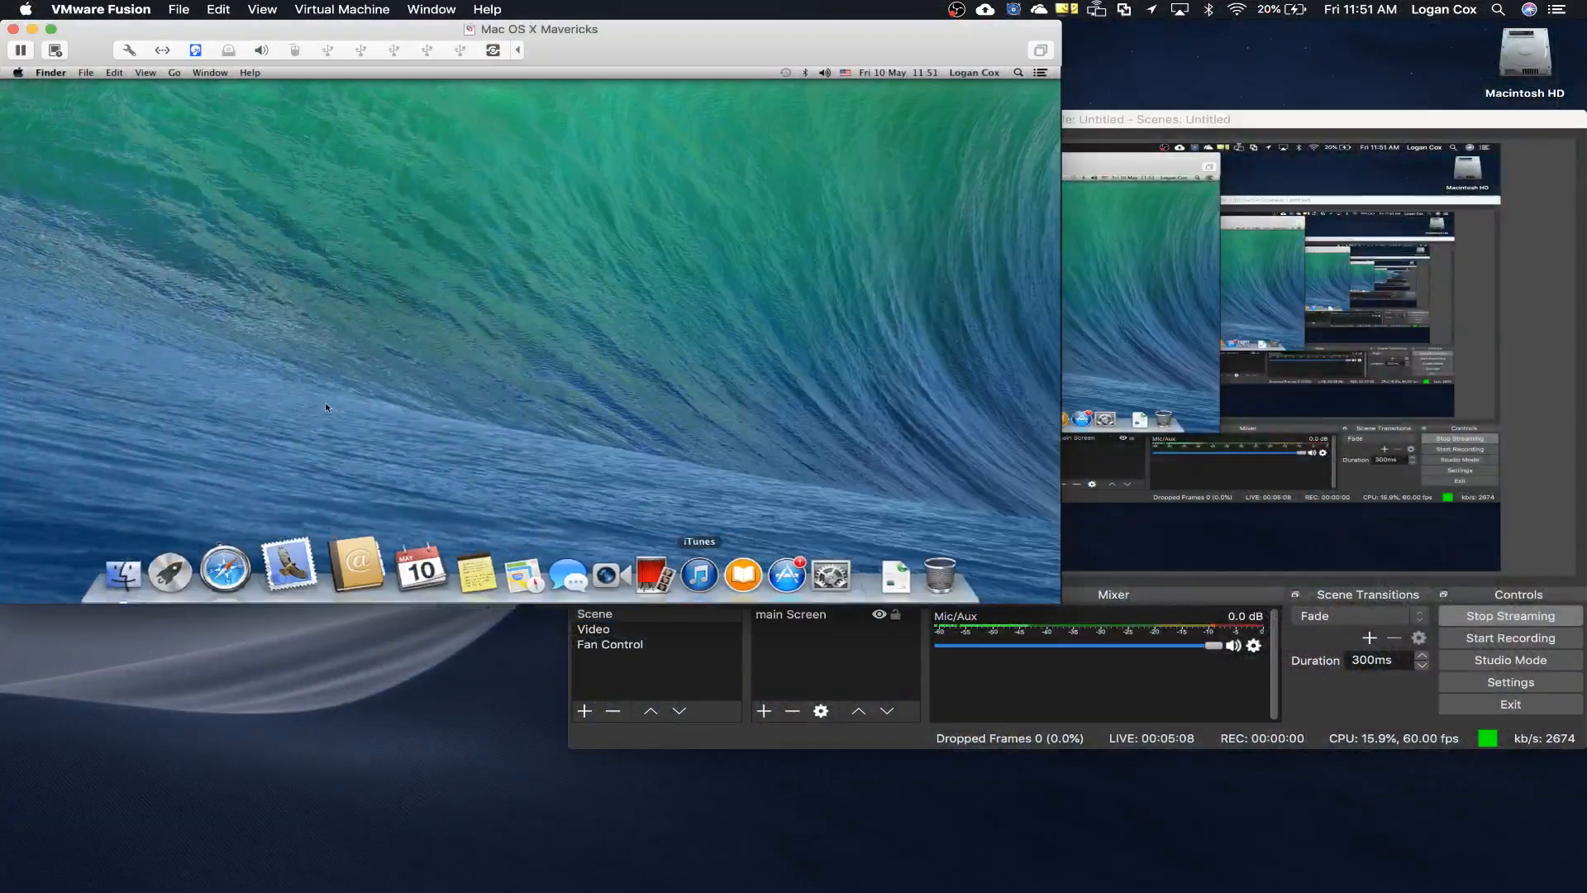
Try to open Launchpad inside the Mavericks virtual machine
key("F4")
key("F4")
key("F4")
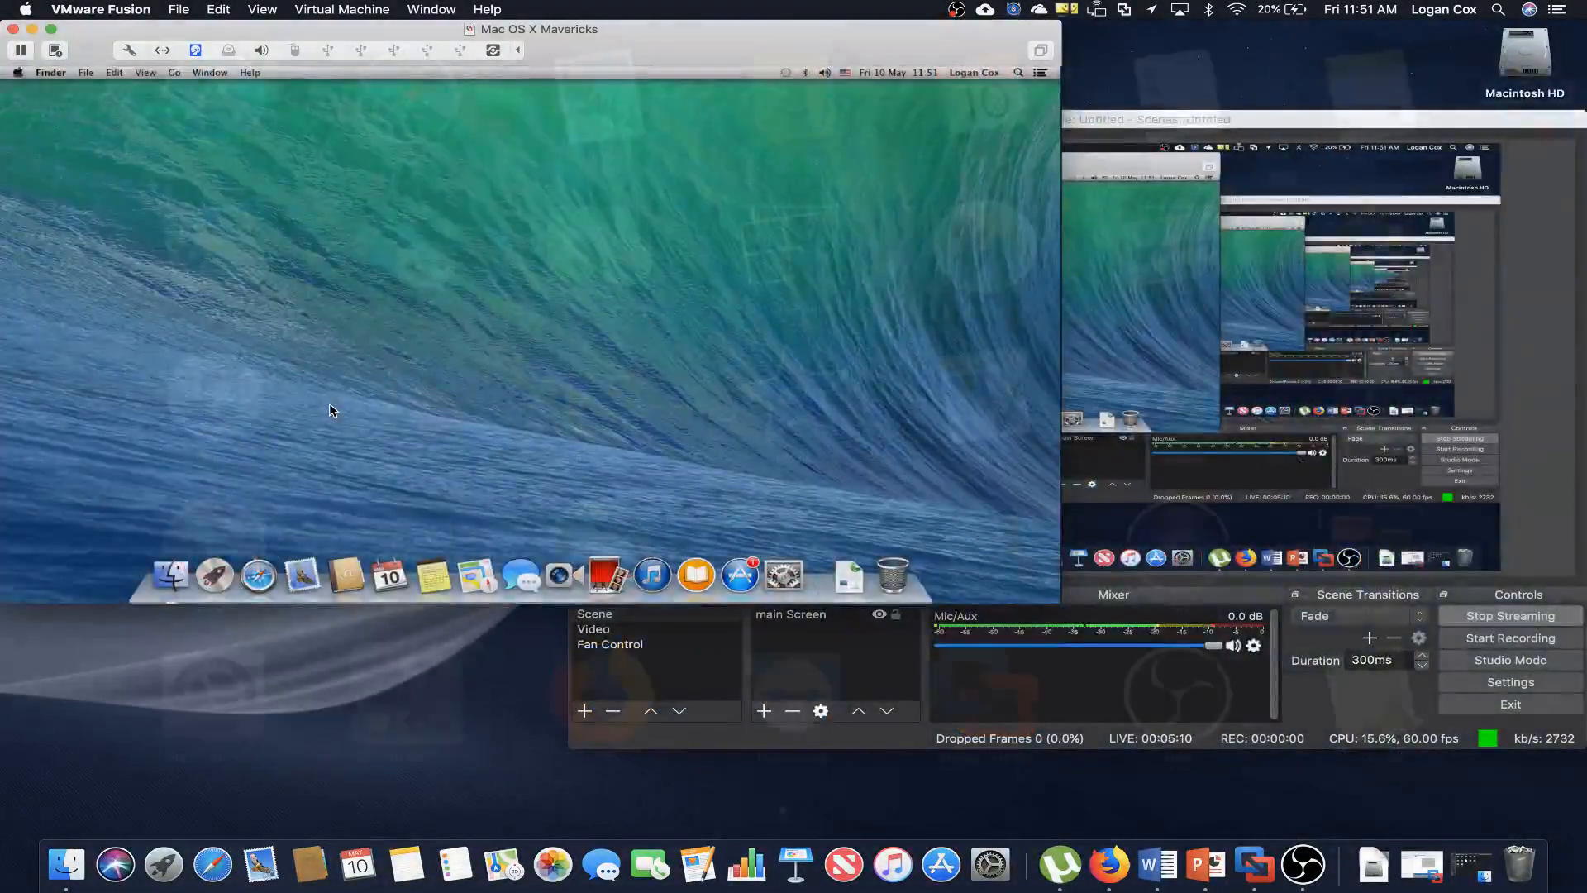
key("F4")
key("F4")
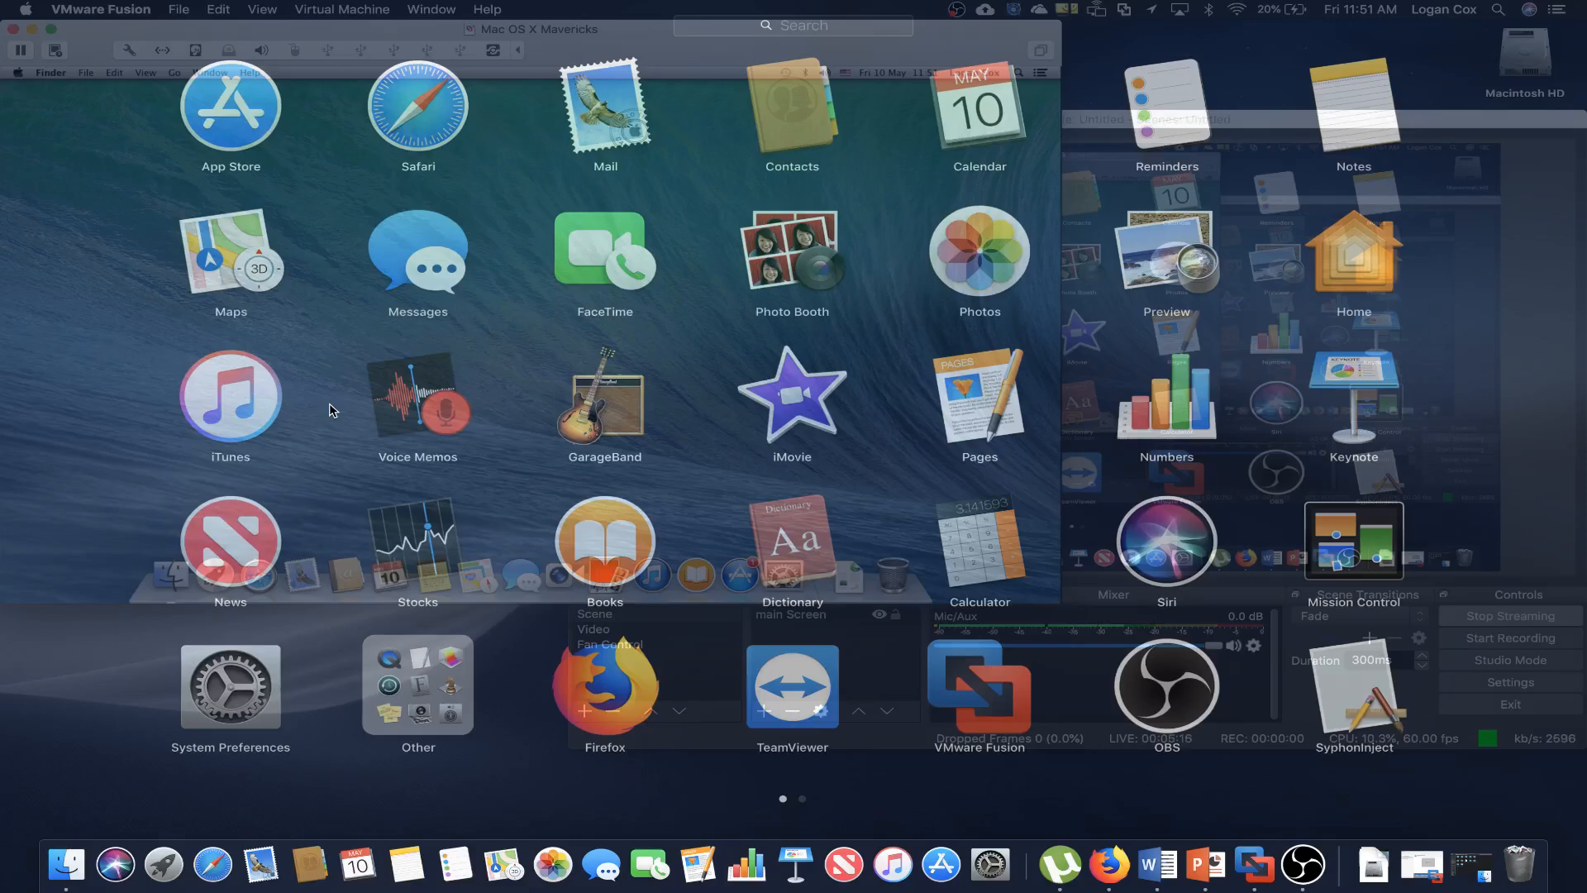
key("F4")
key("F4")
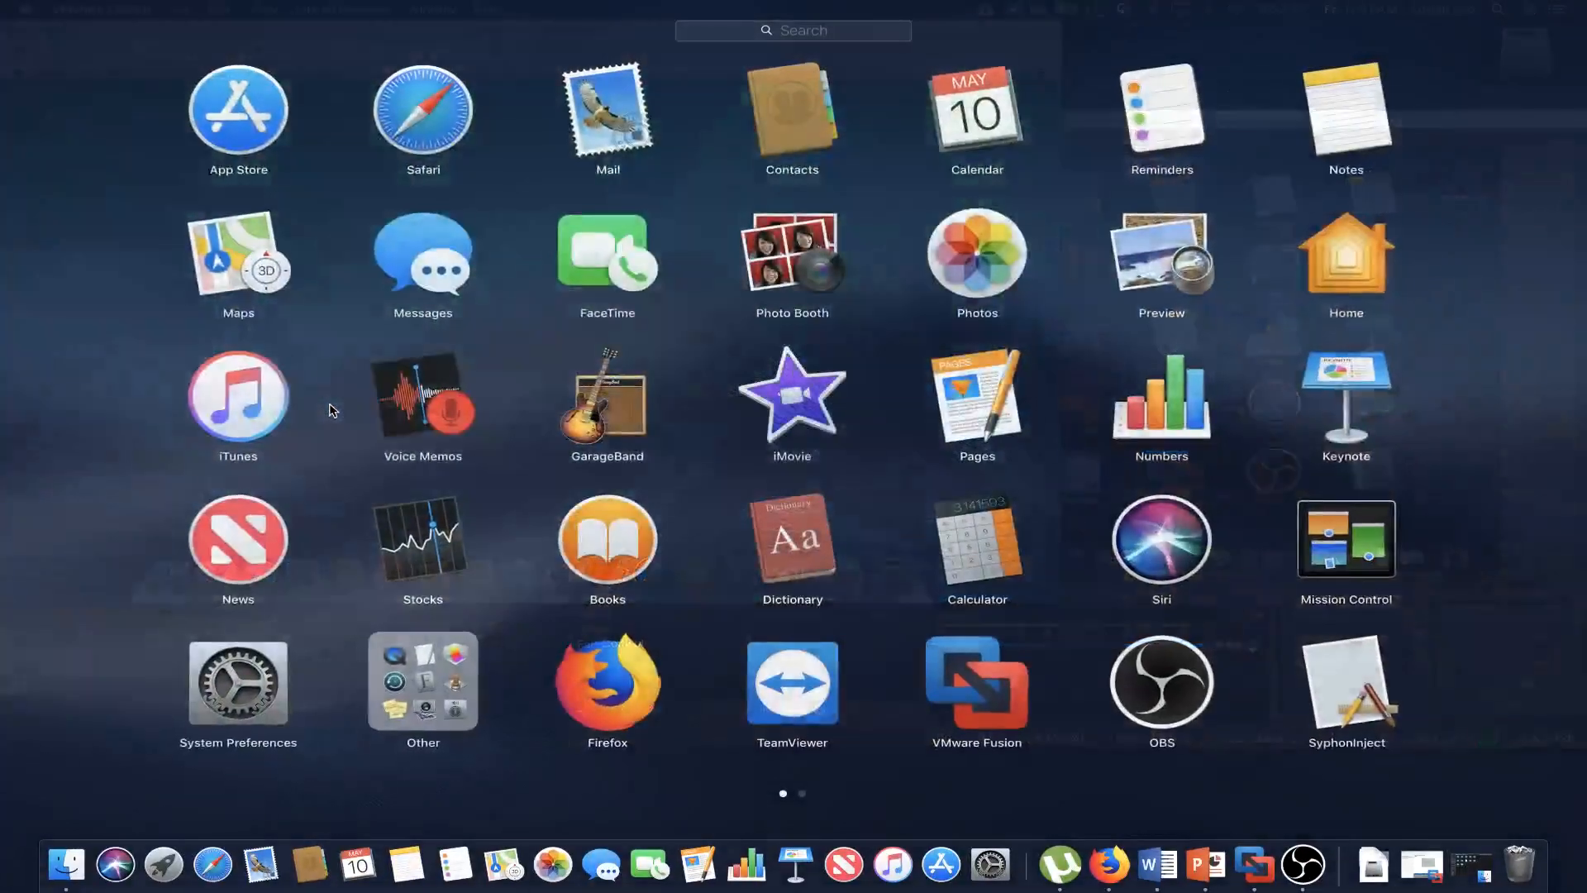
key("F4")
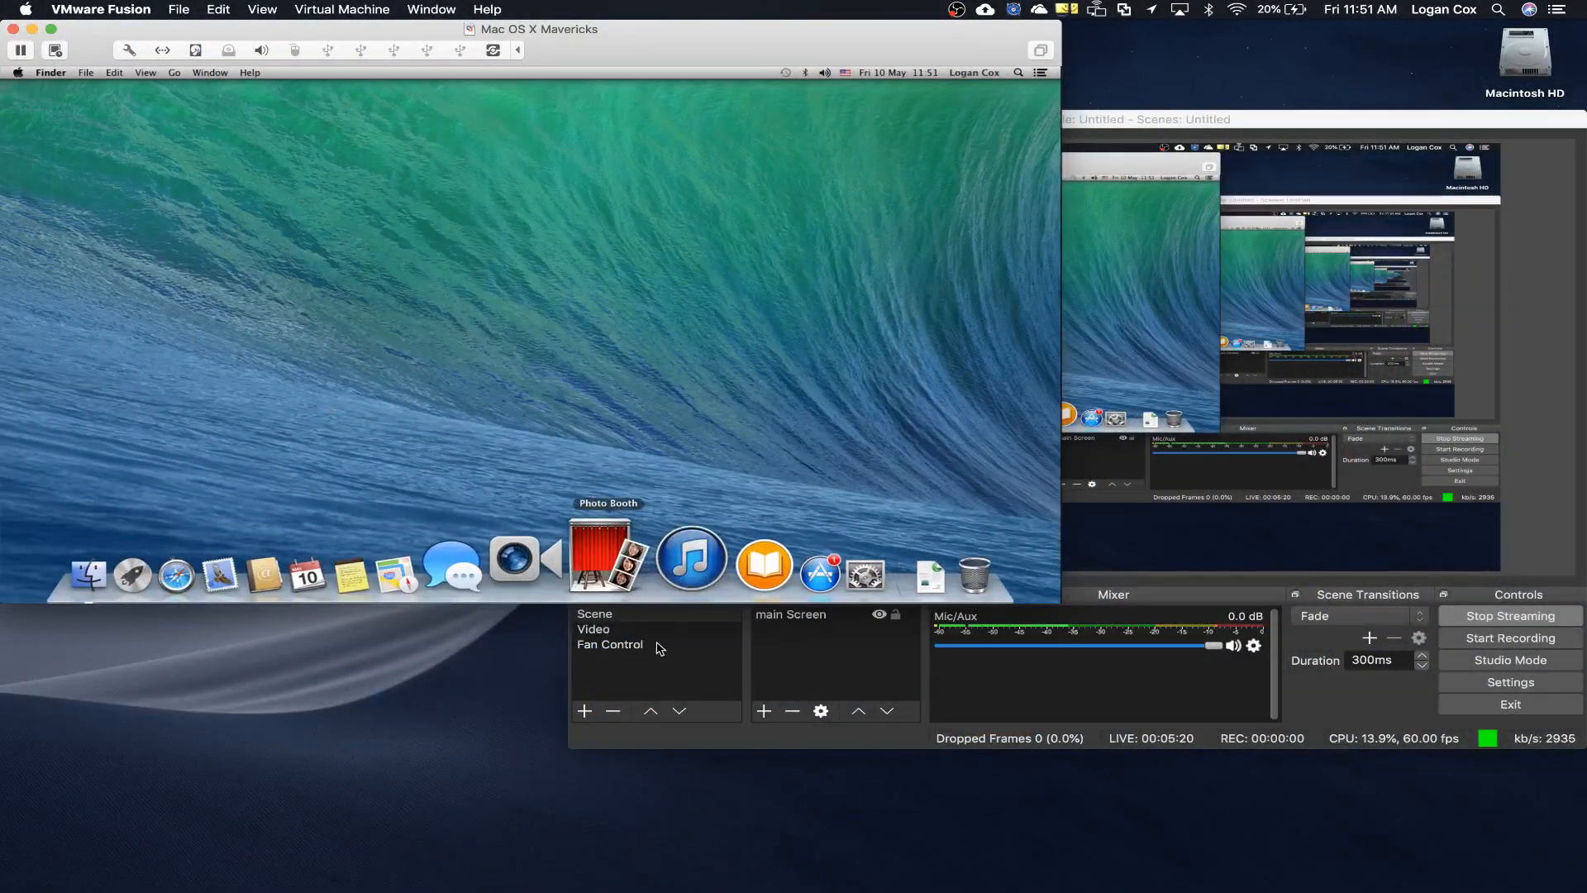
Switch OBS to the Fan Control scene and open TextEdit from Launchpad in the virtual machine
left_click(625, 646)
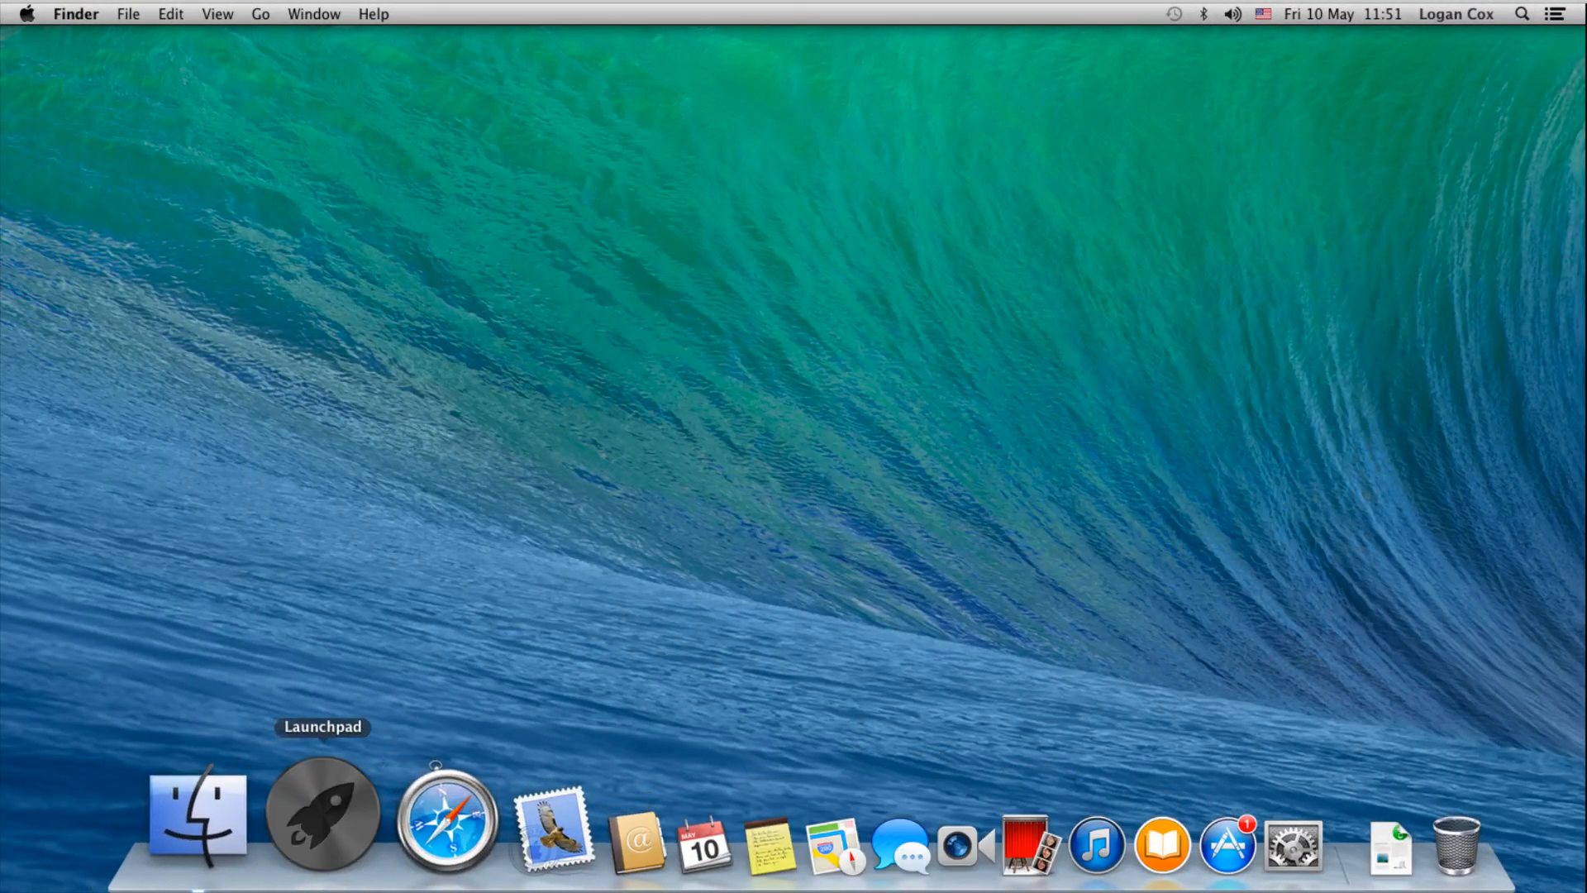
left_click(323, 814)
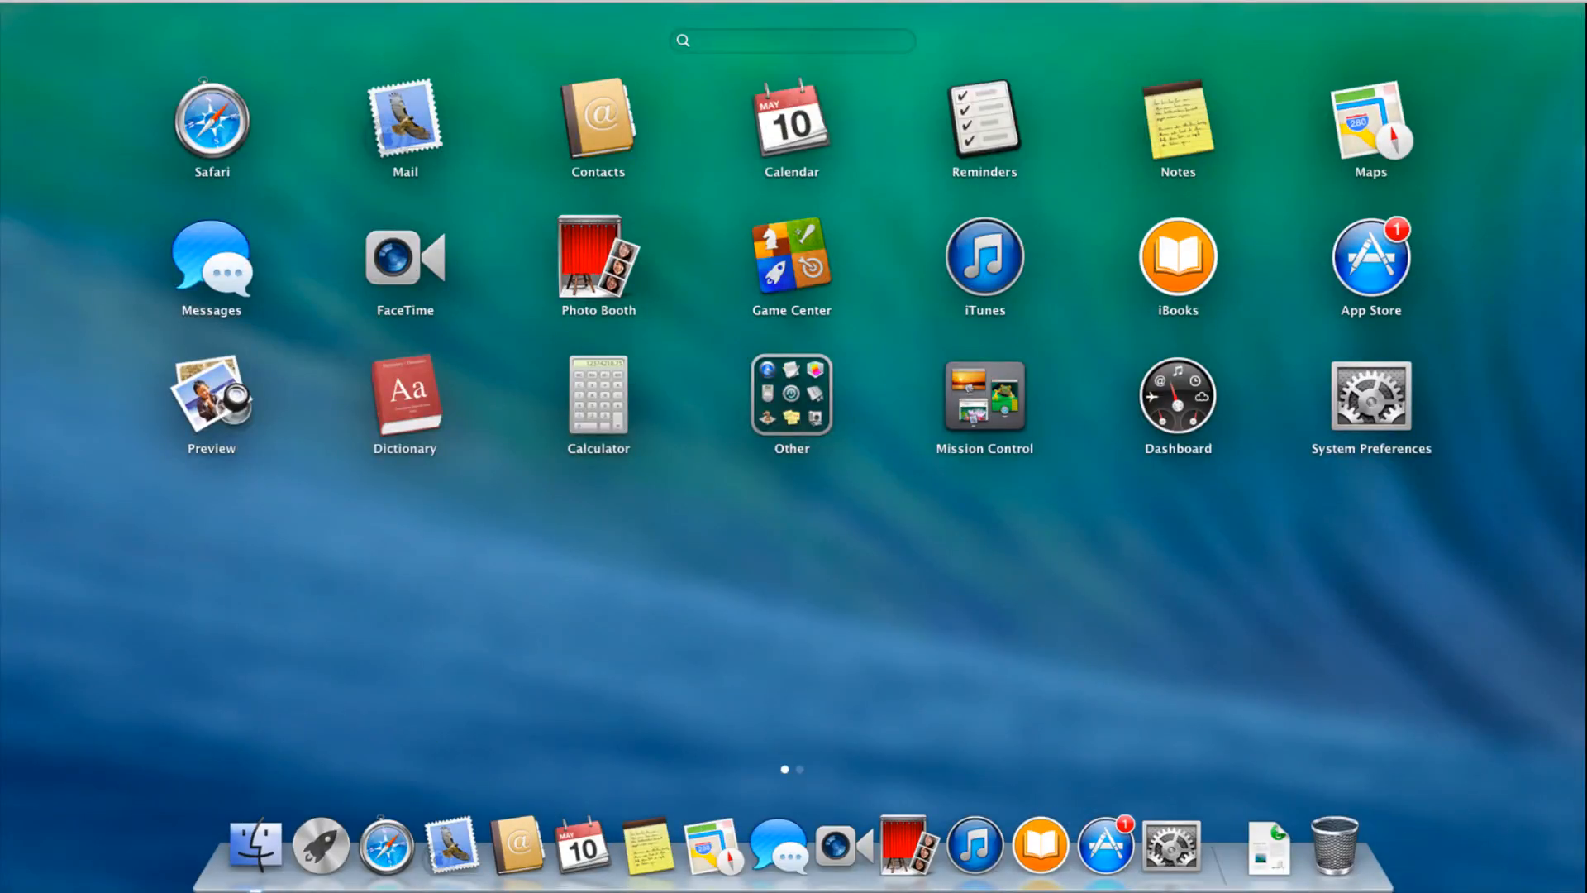
type("text")
key("Return")
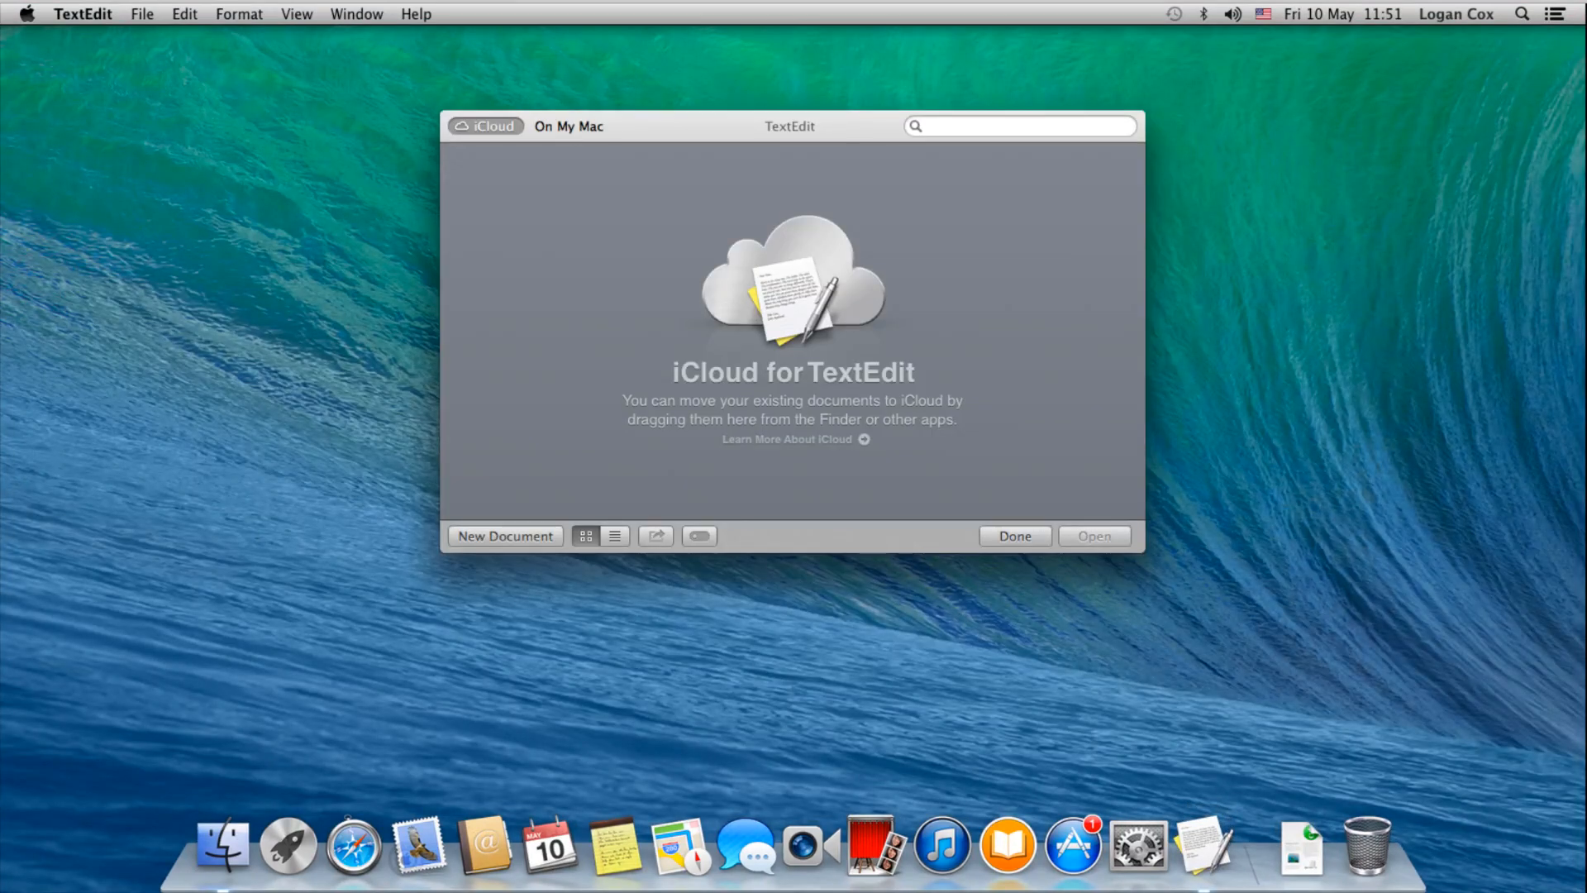
Create a new blank TextEdit document and set its font size to 36
key("super+n")
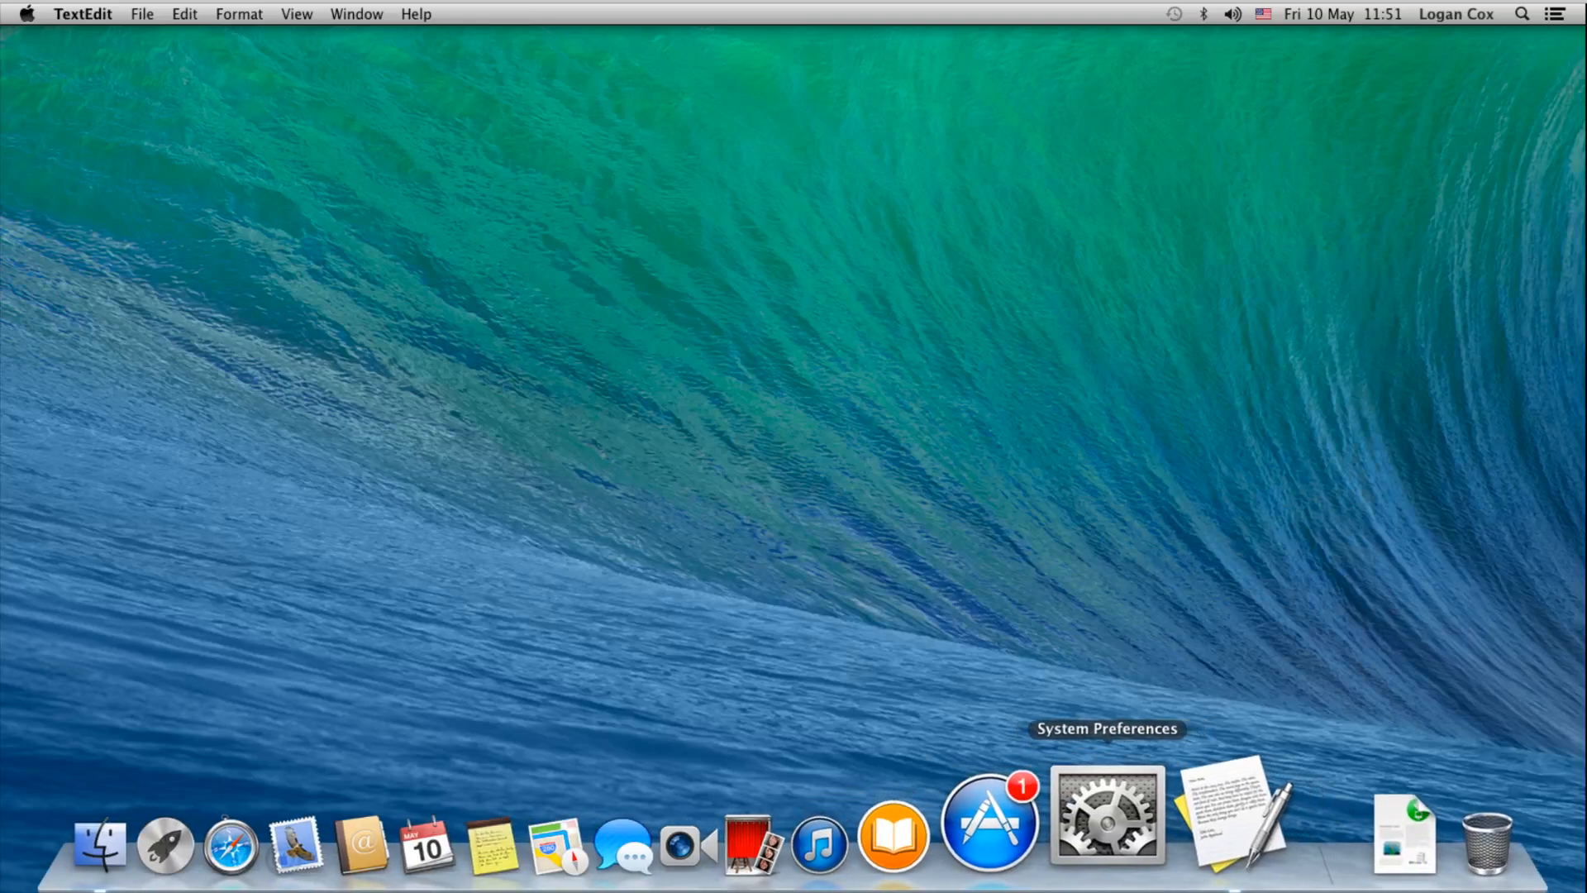
left_click(1187, 810)
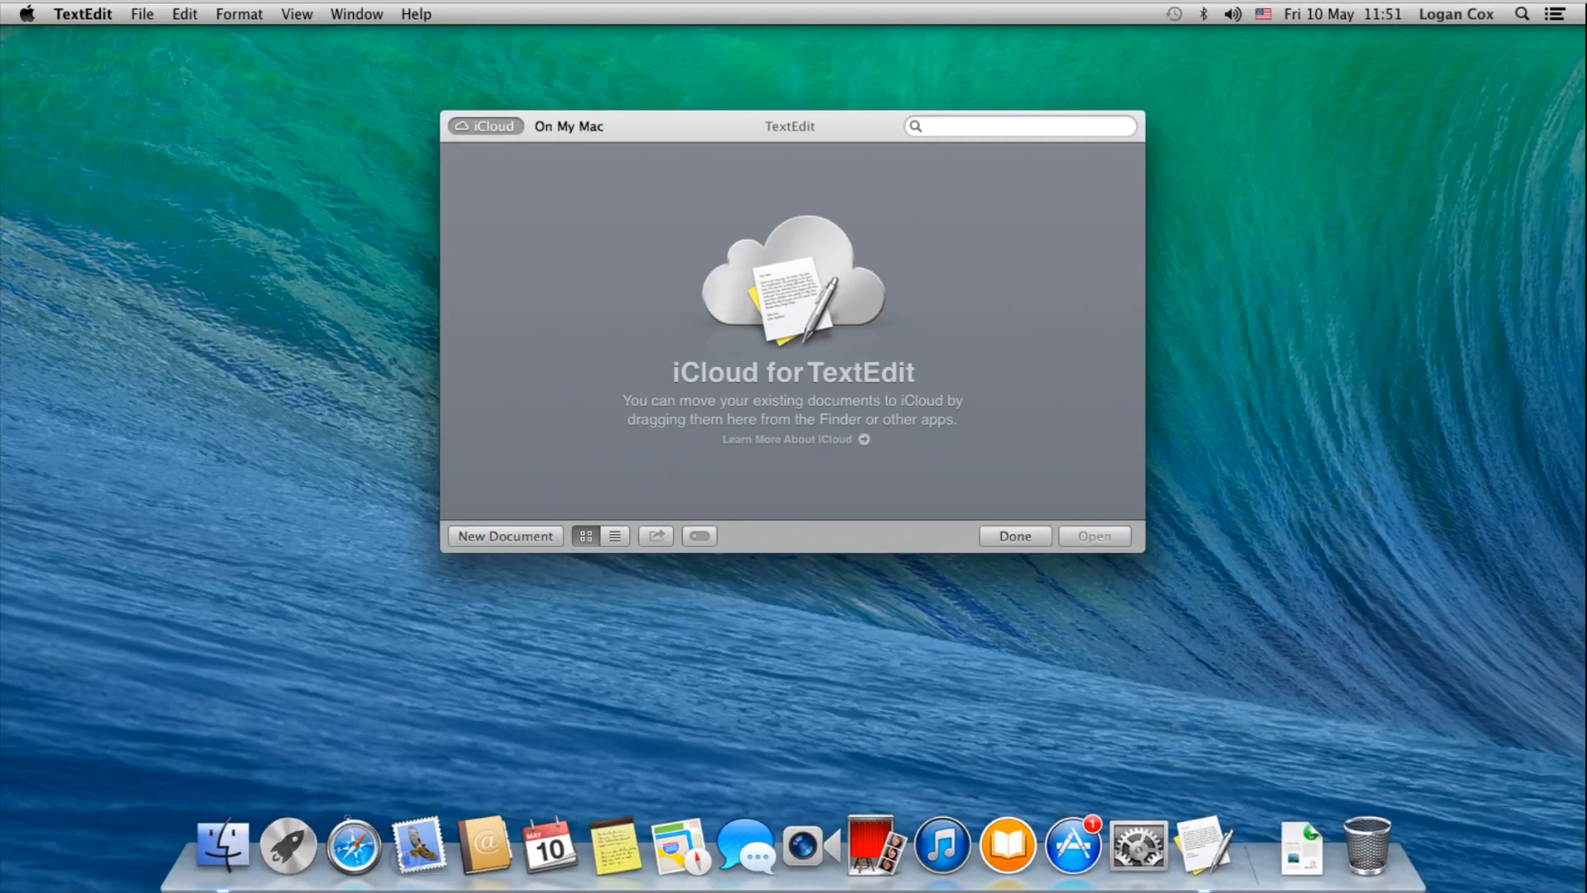
key("super+n")
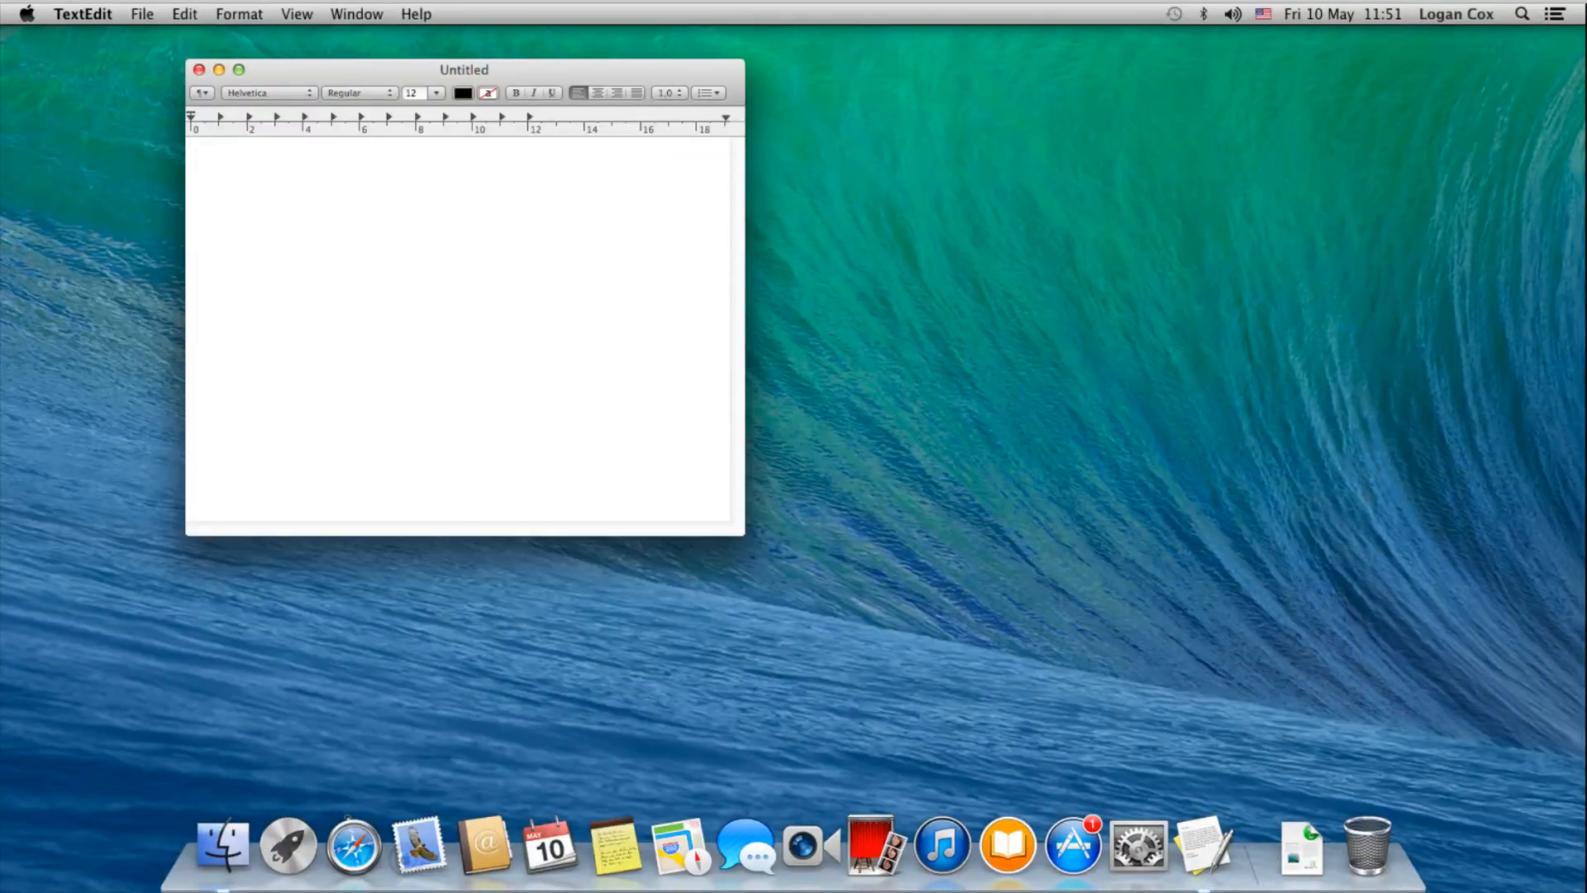
left_click(437, 93)
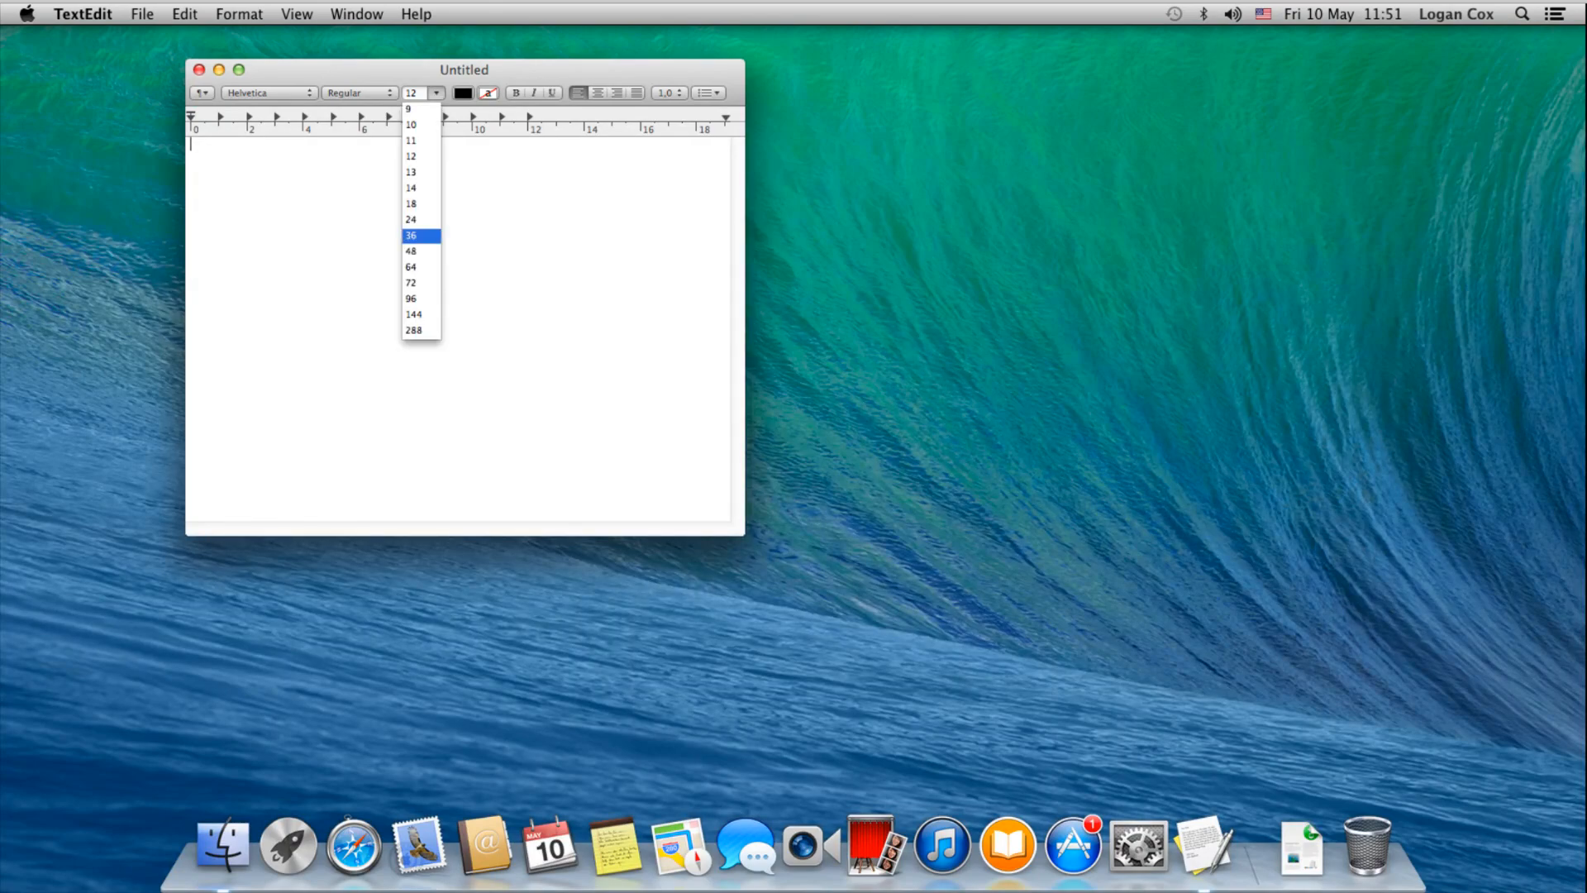
left_click(412, 235)
Write "This is me typing on a MacBook Pro 2018 Keyboard" in the untitled document
type("Tg")
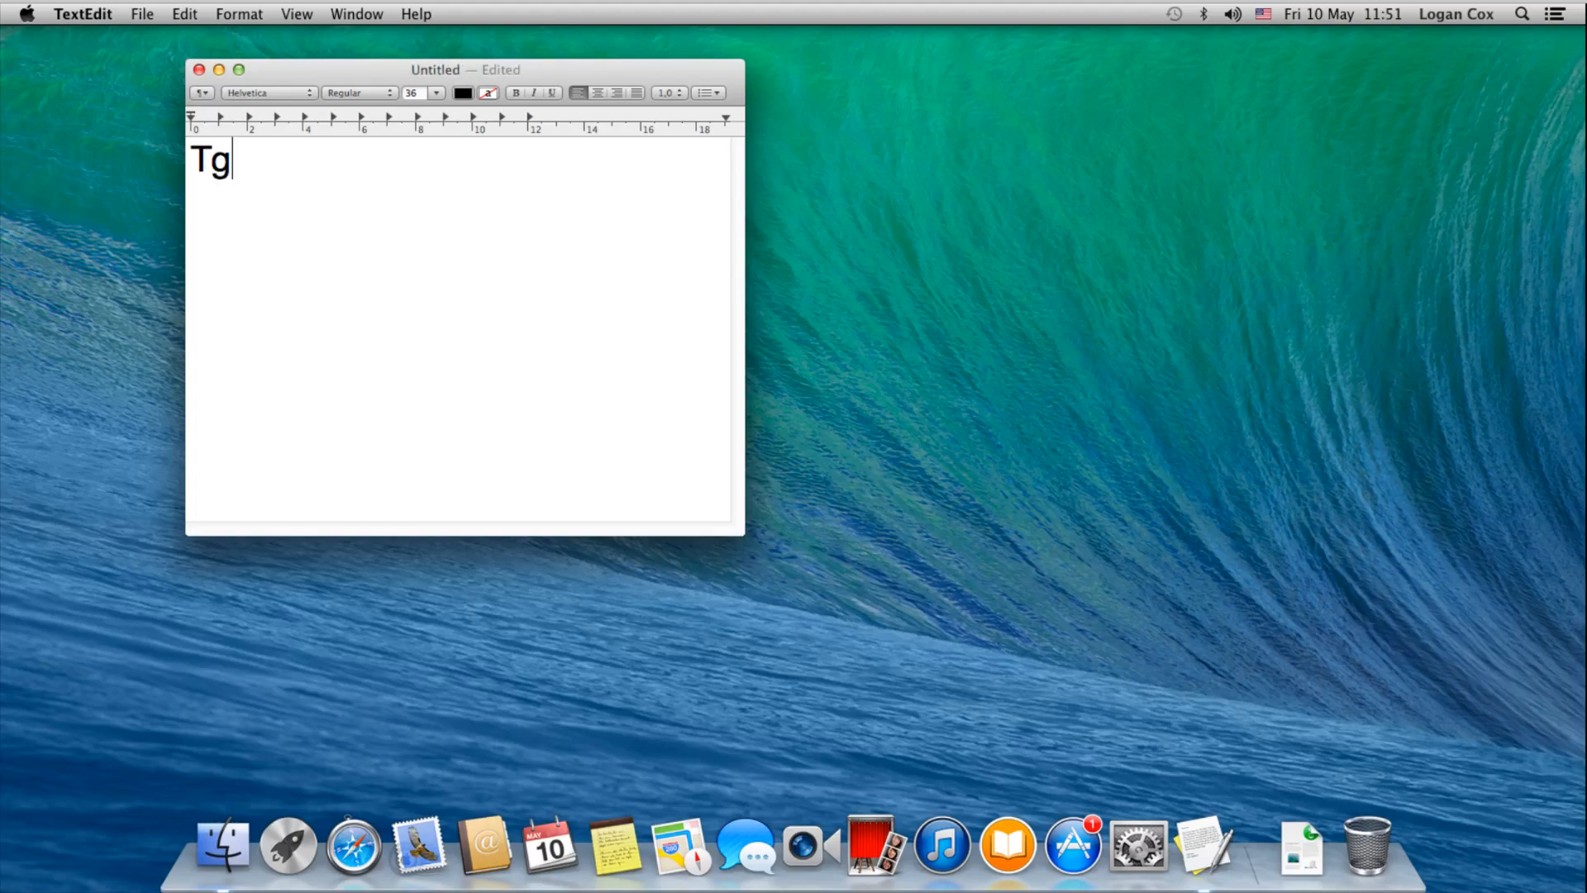
key("BackSpace")
type("his is me t")
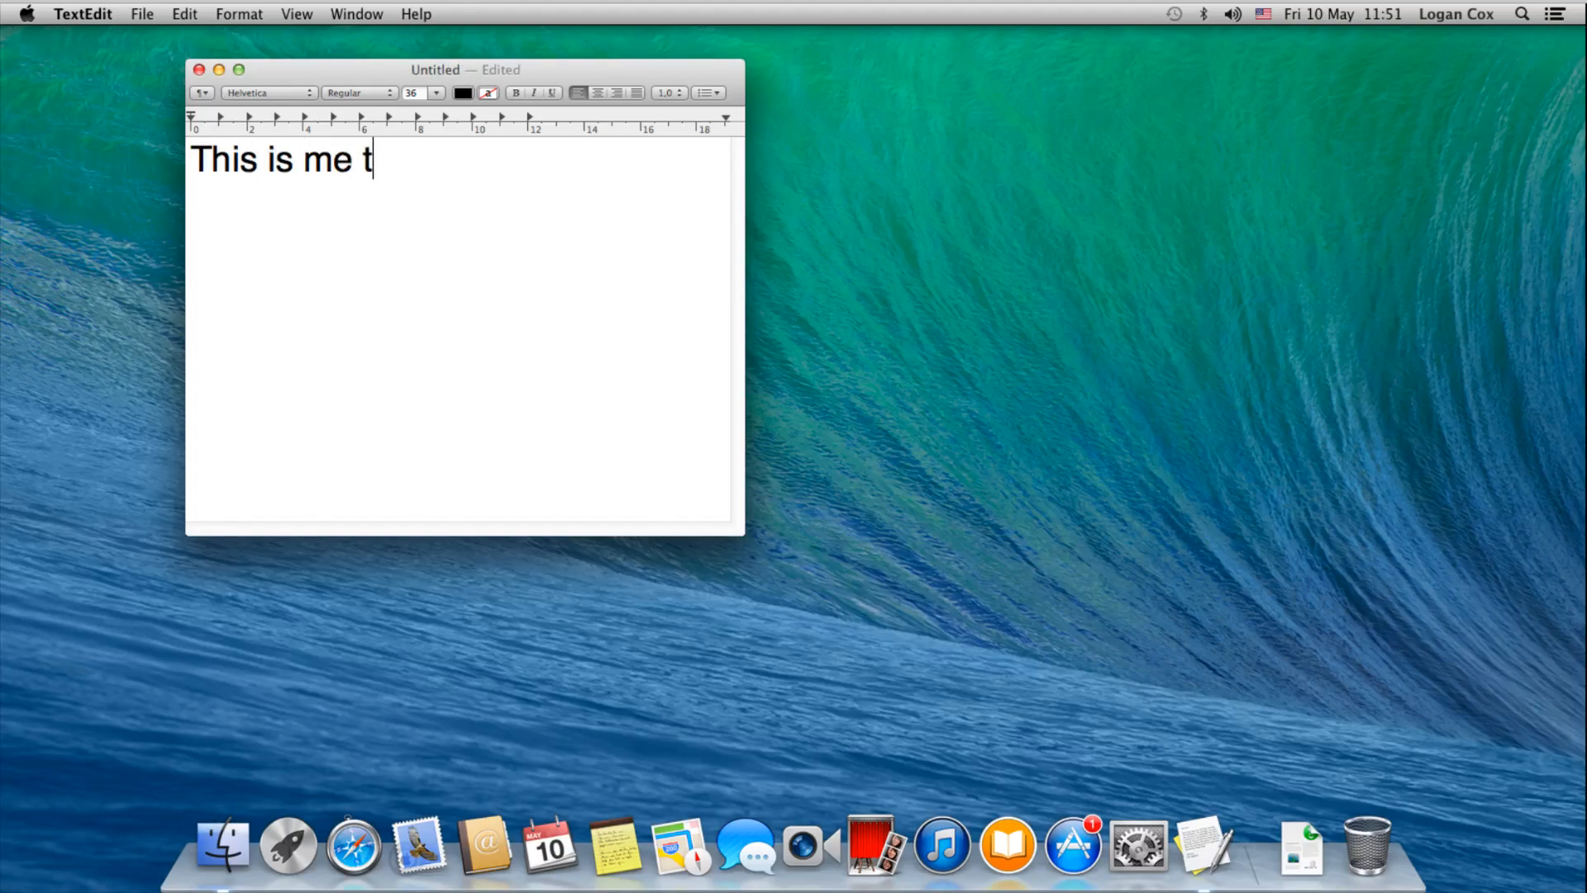
type("ypi")
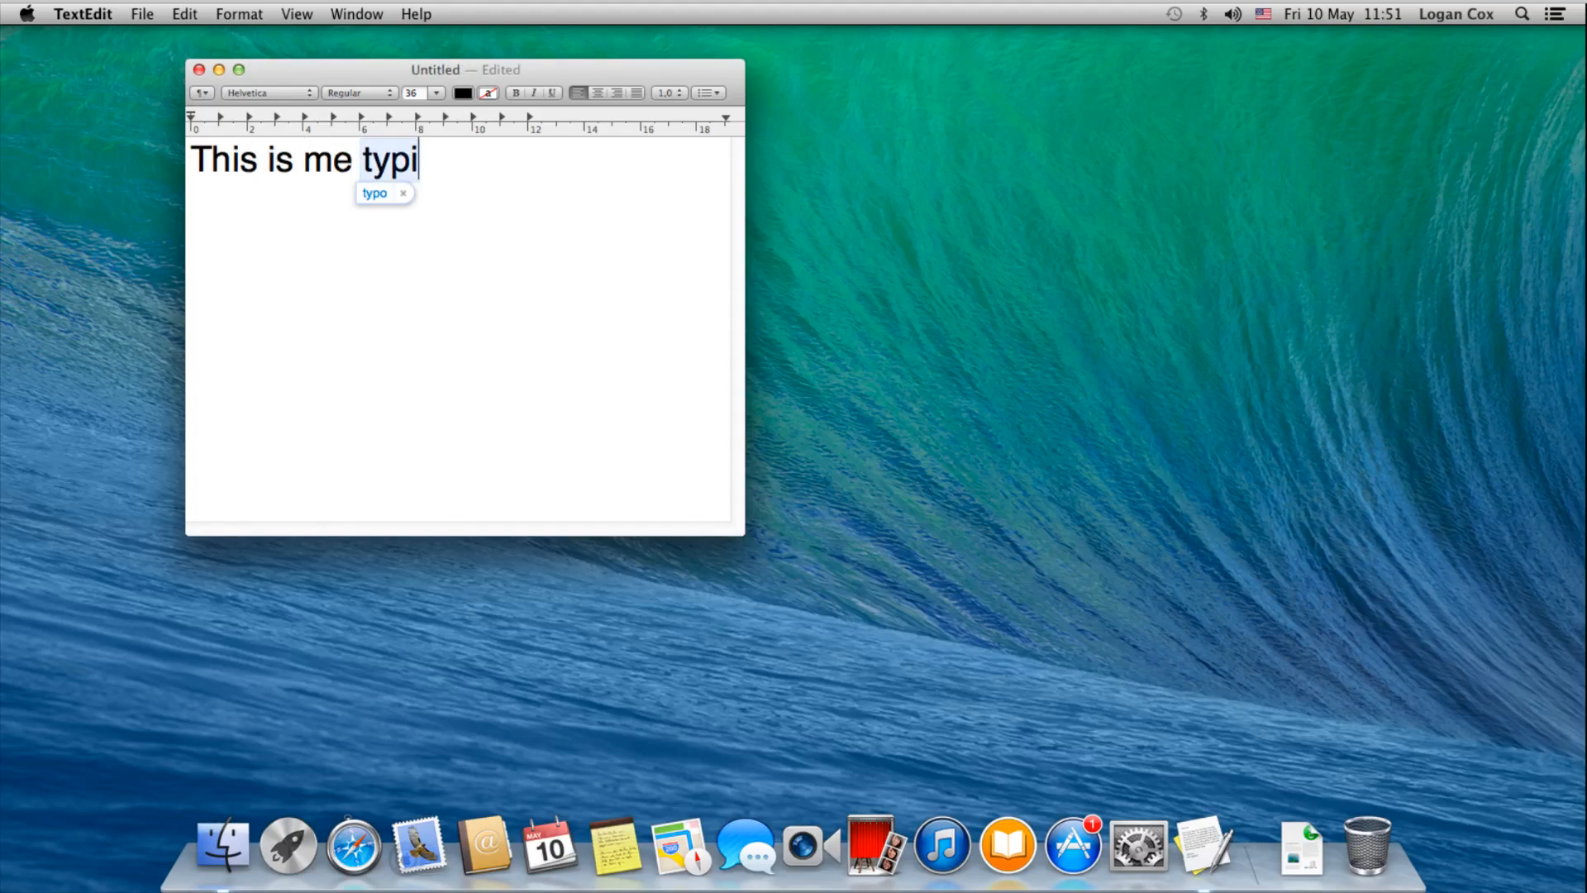
type("ng on a ")
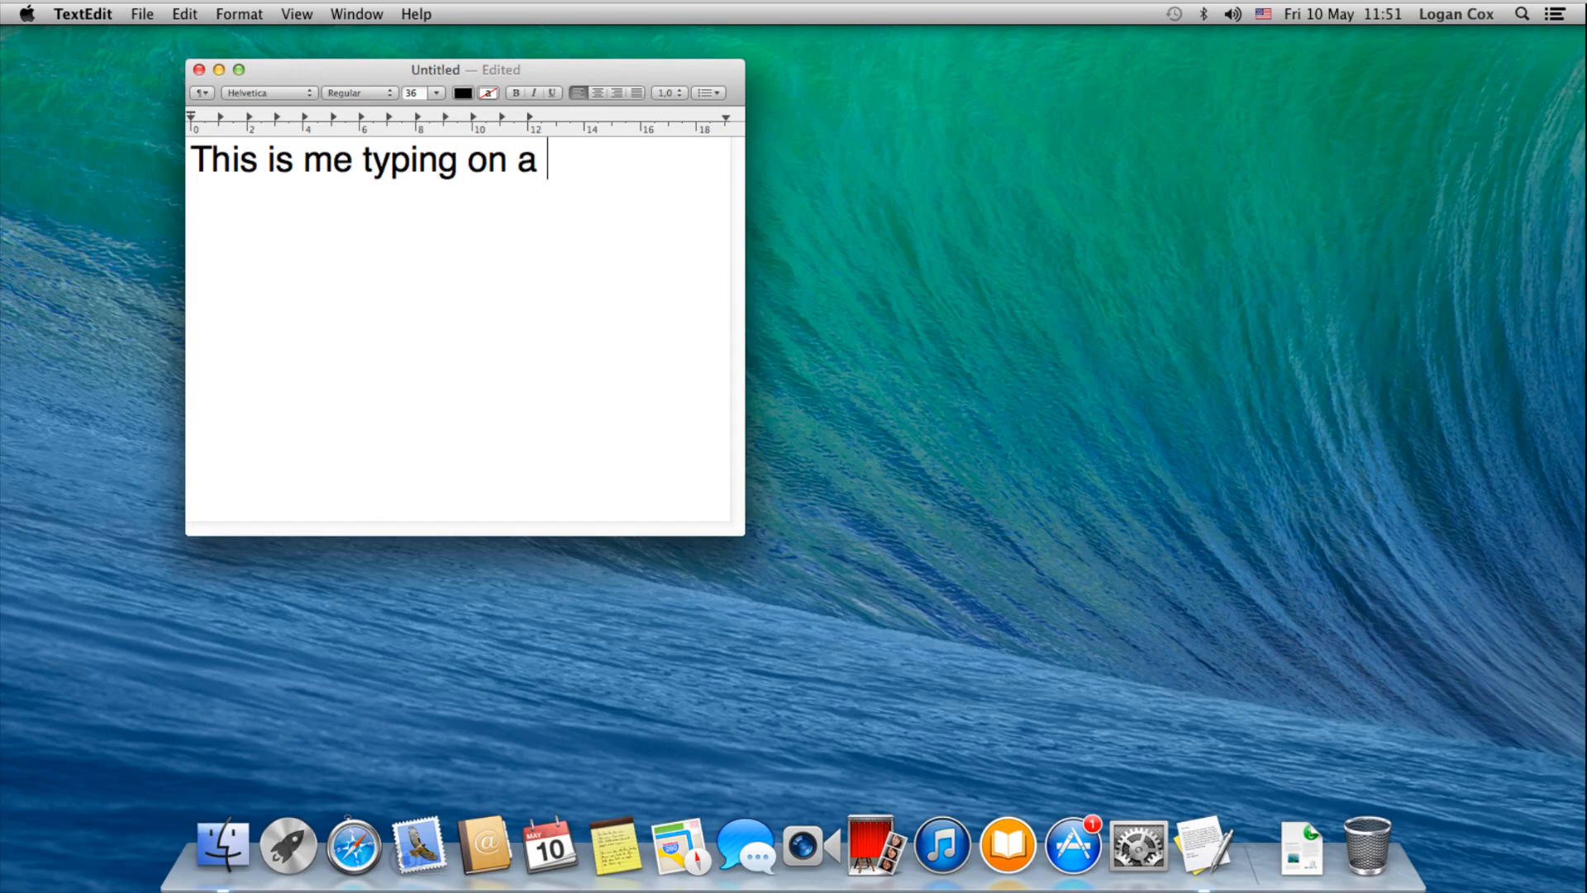
type("Mac")
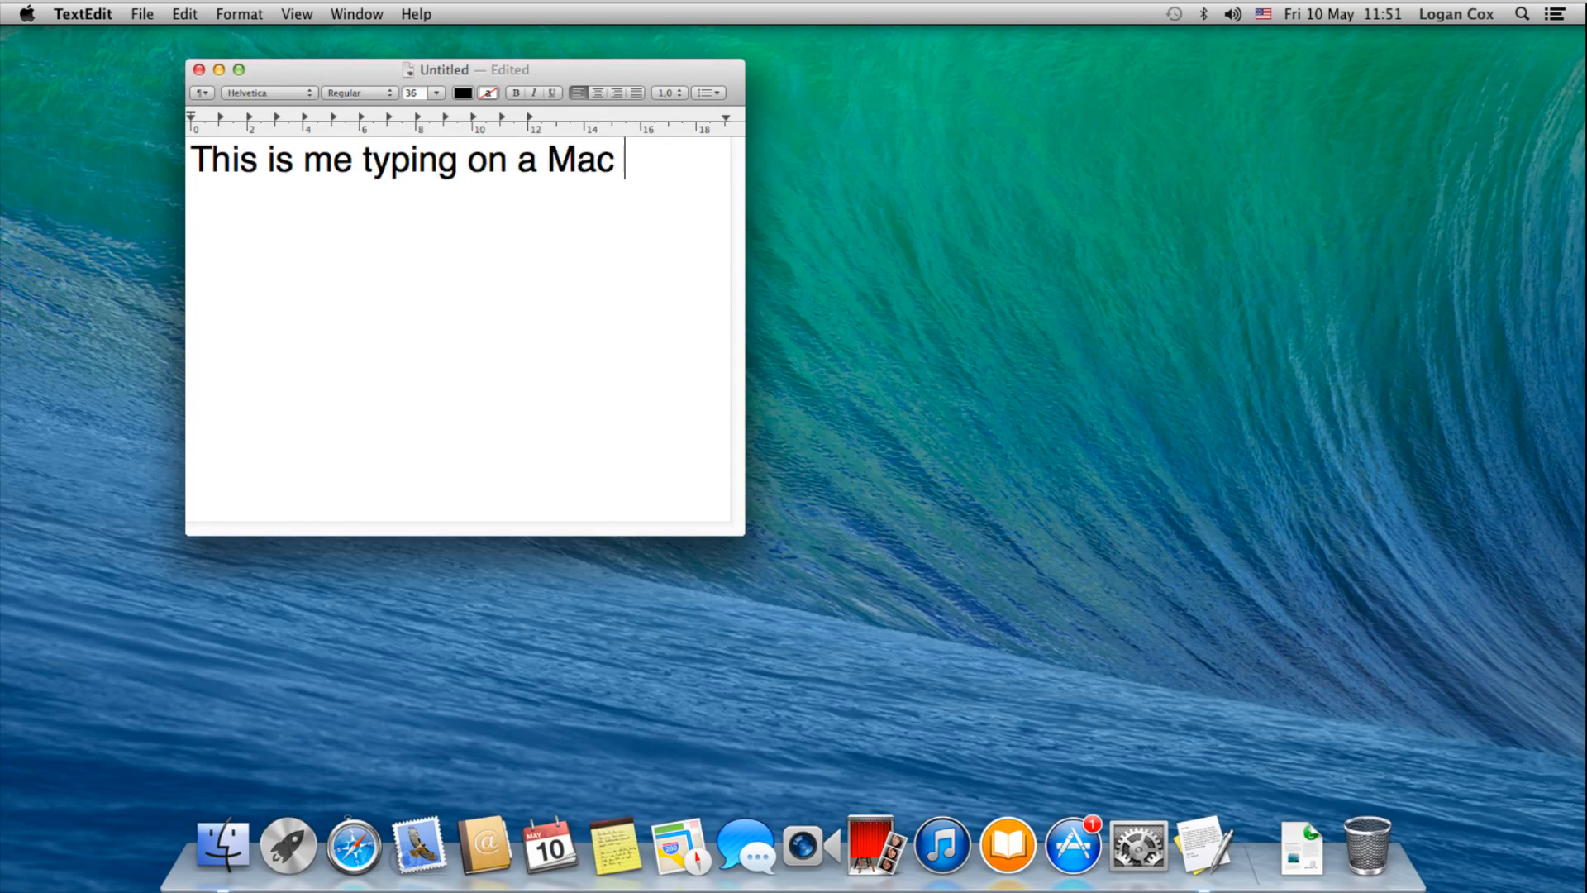
key("BackSpace")
type("Book ")
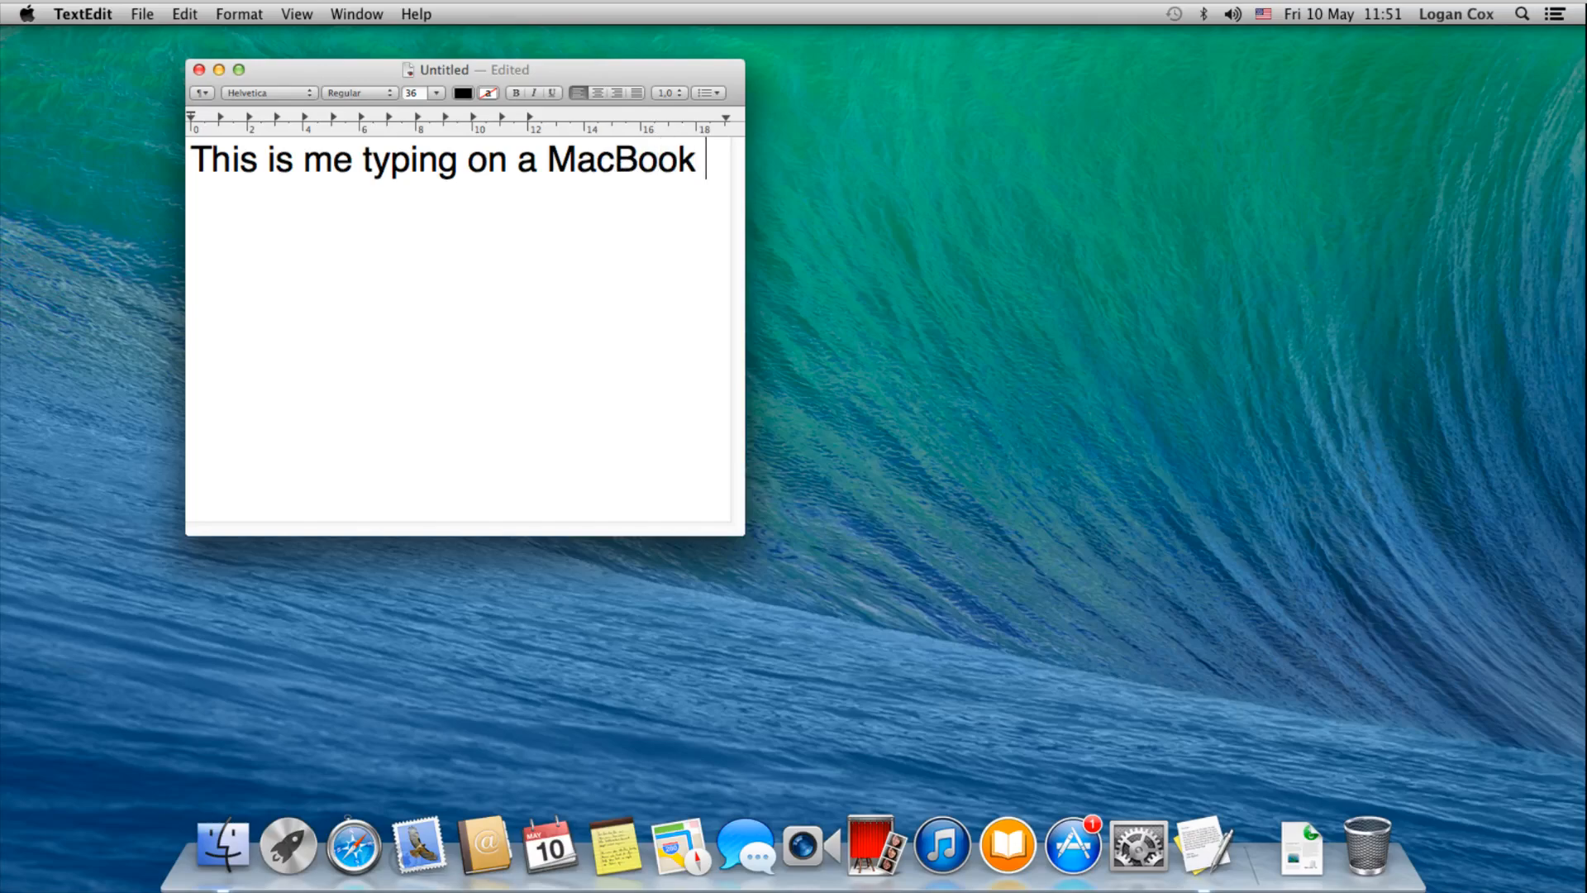
type("Pro 2018 ")
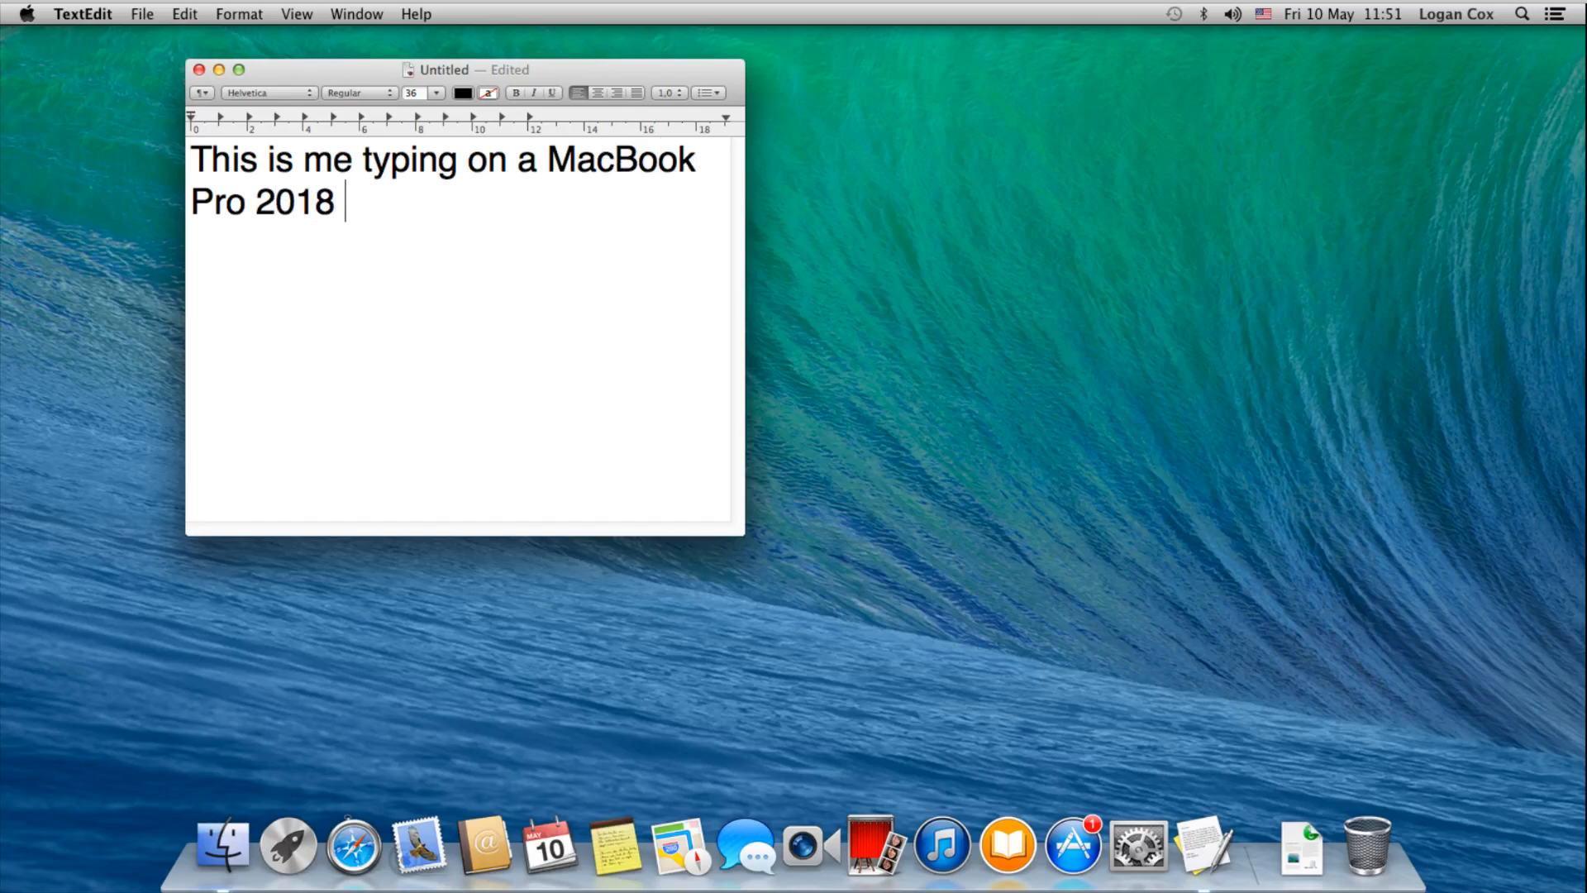
type("Keyboard")
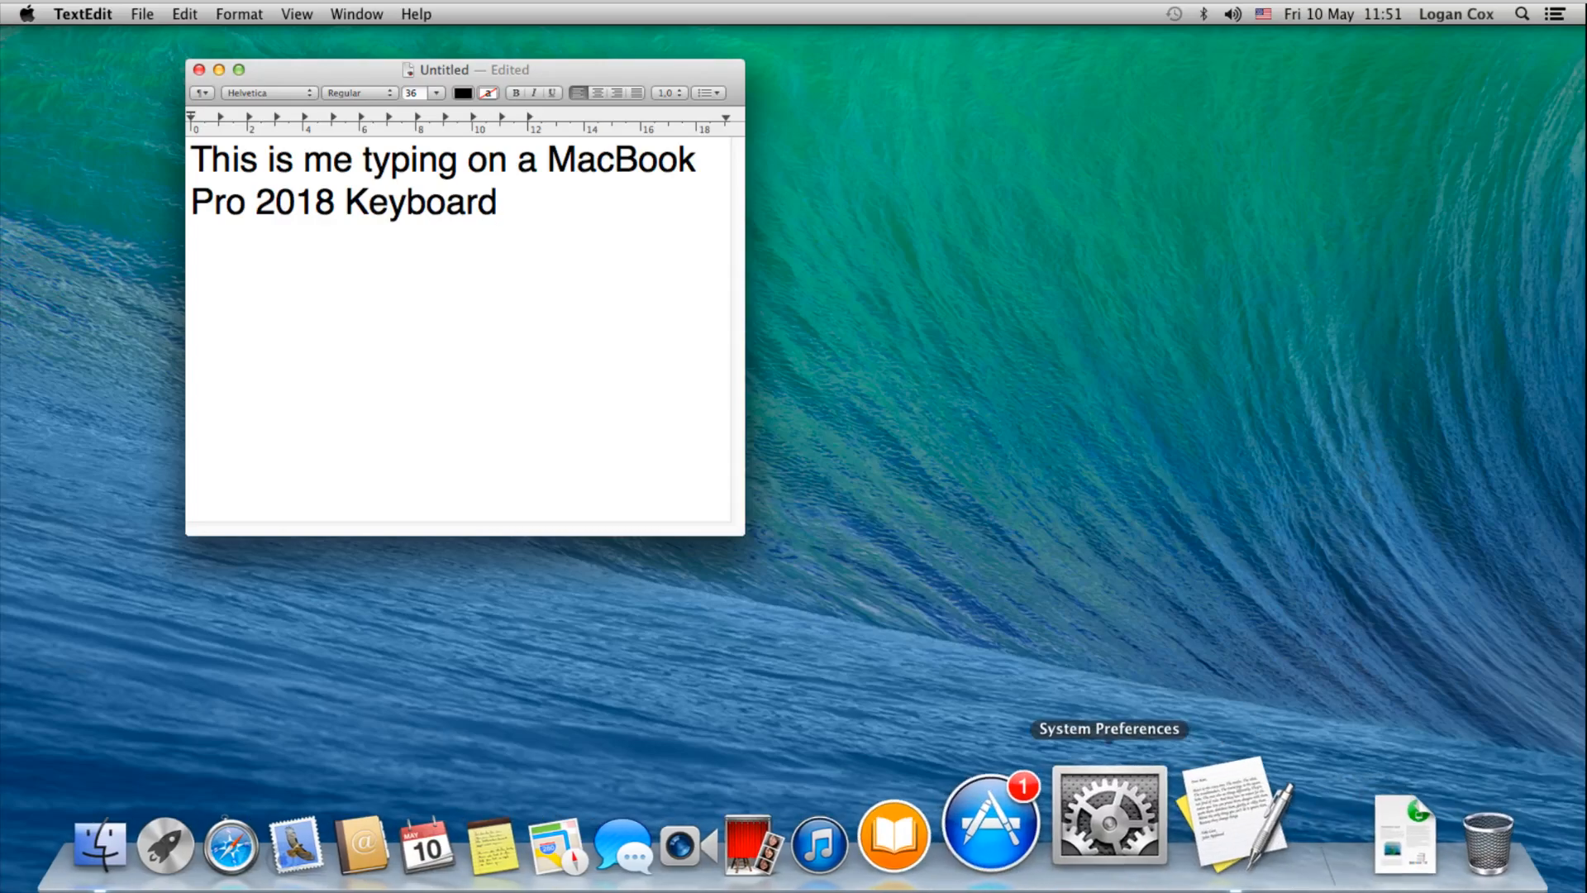
Turn on Dictation in the virtual machine's Dictation & Speech preferences and close System Preferences
left_click(1112, 849)
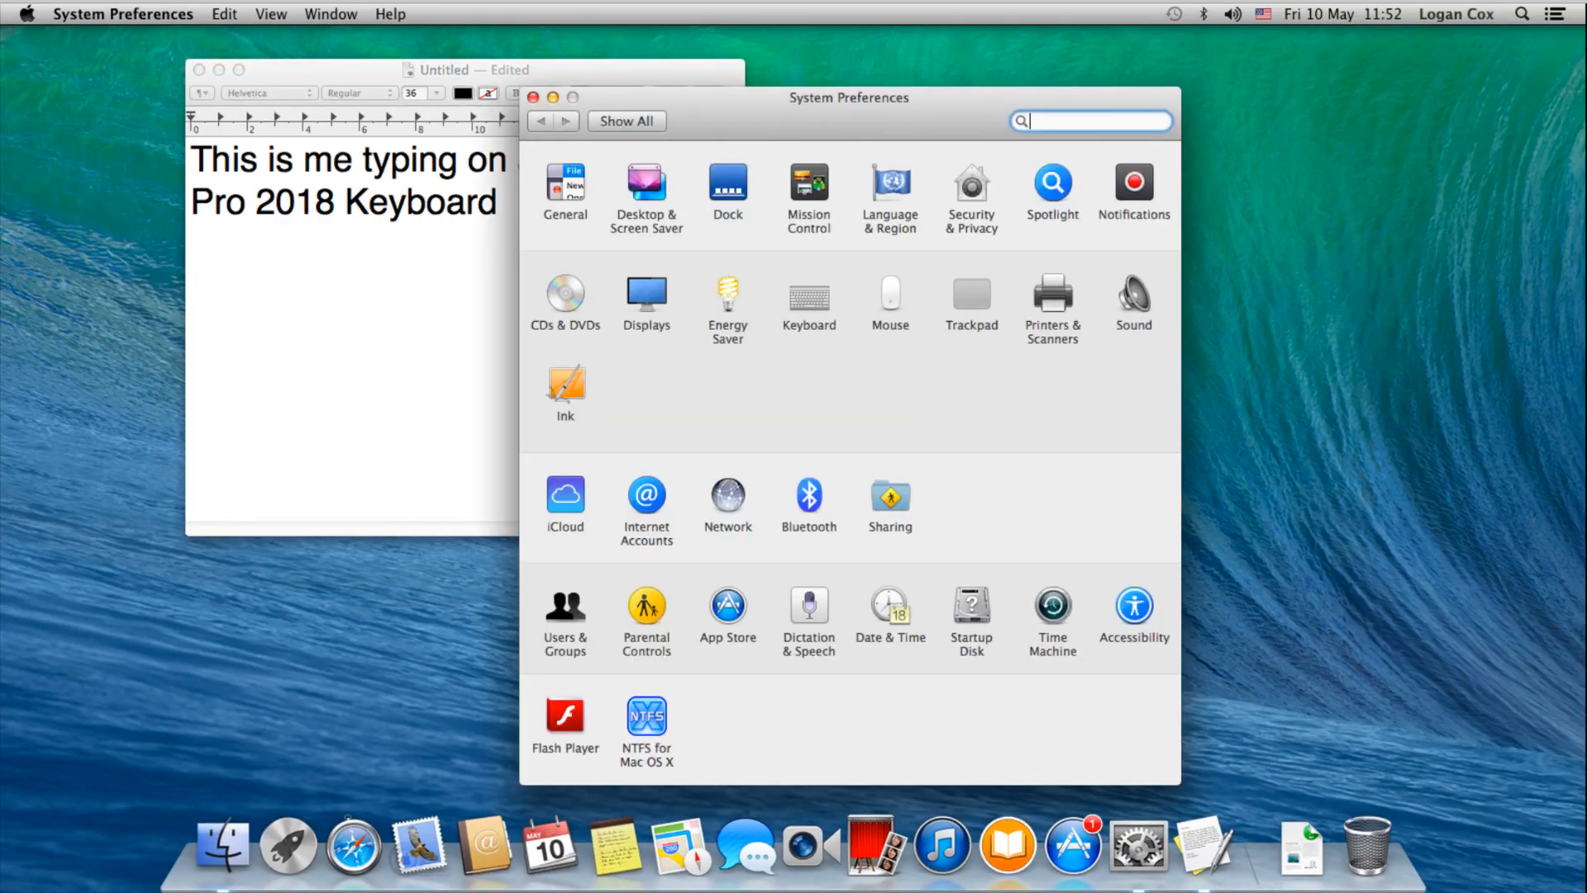
left_click(809, 607)
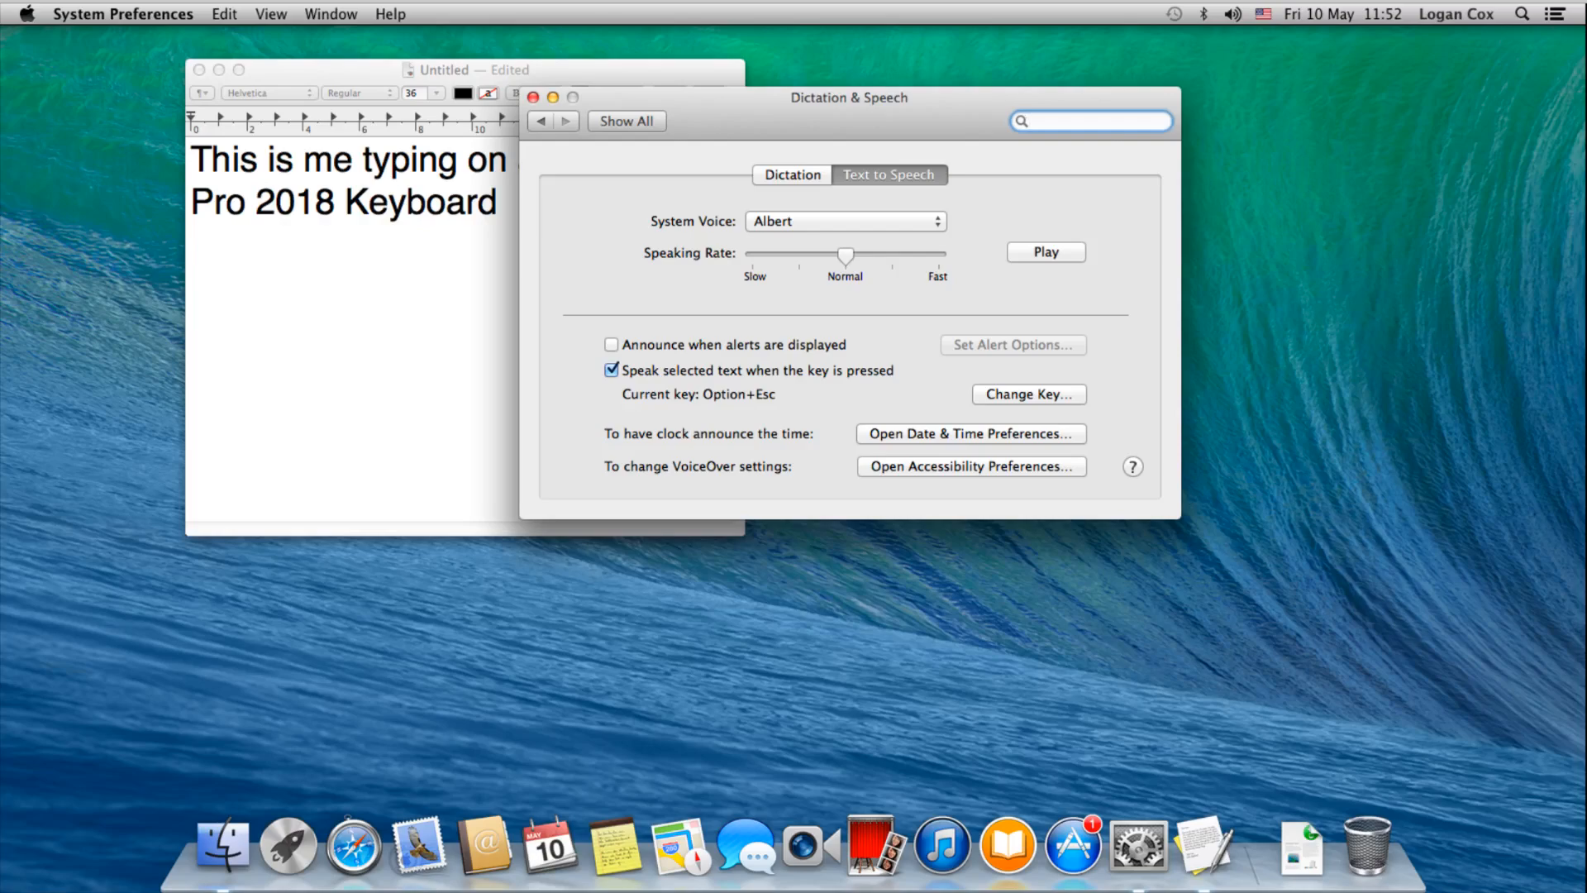
left_click(792, 174)
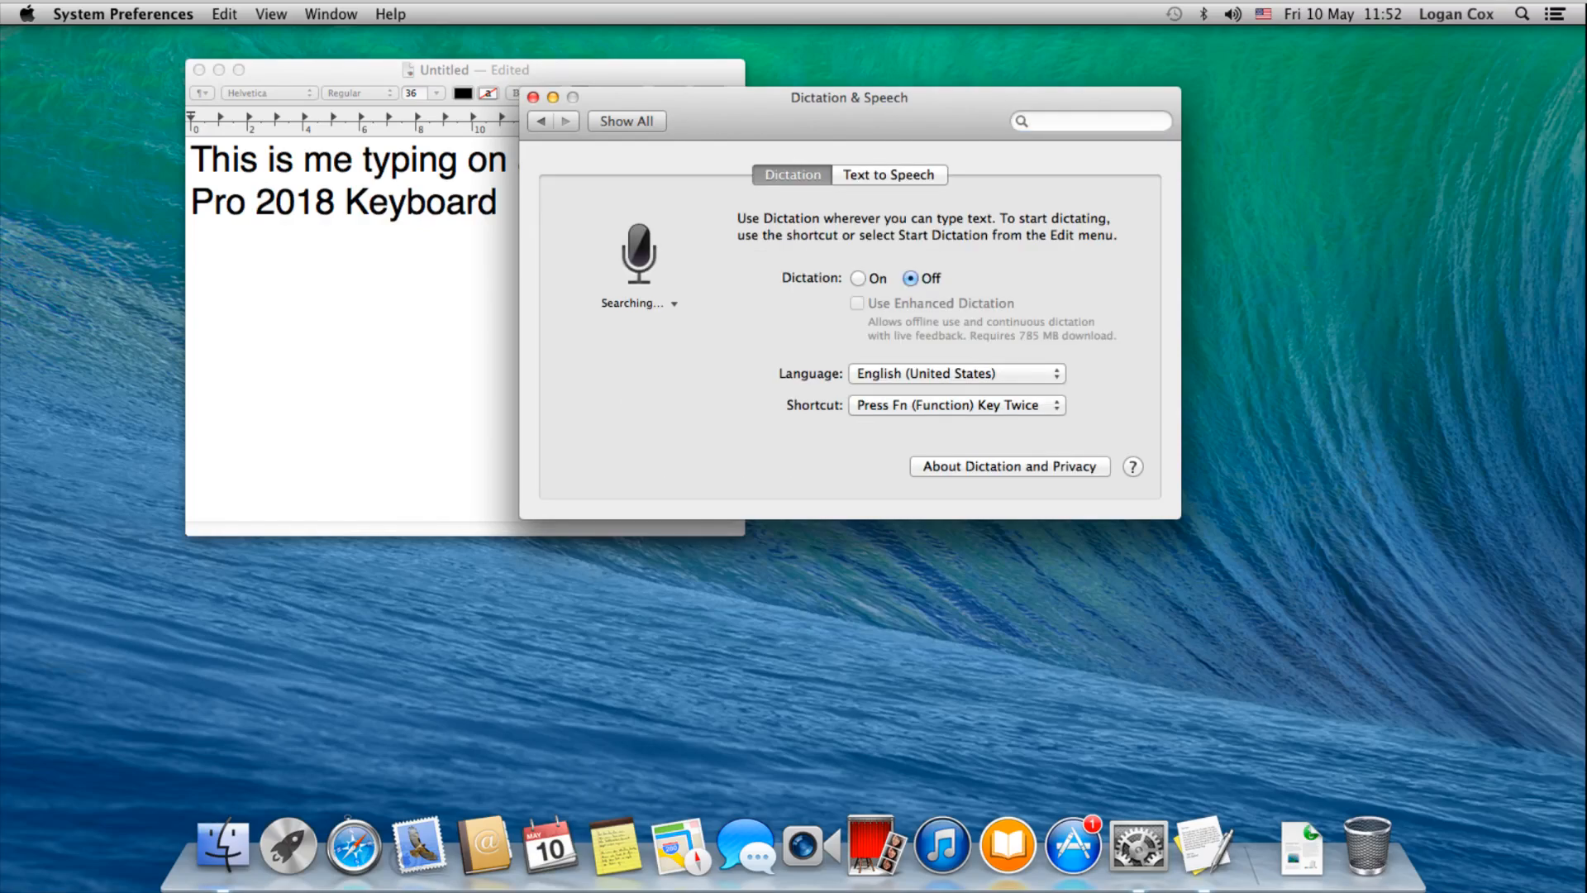
left_click(858, 278)
left_click(1048, 261)
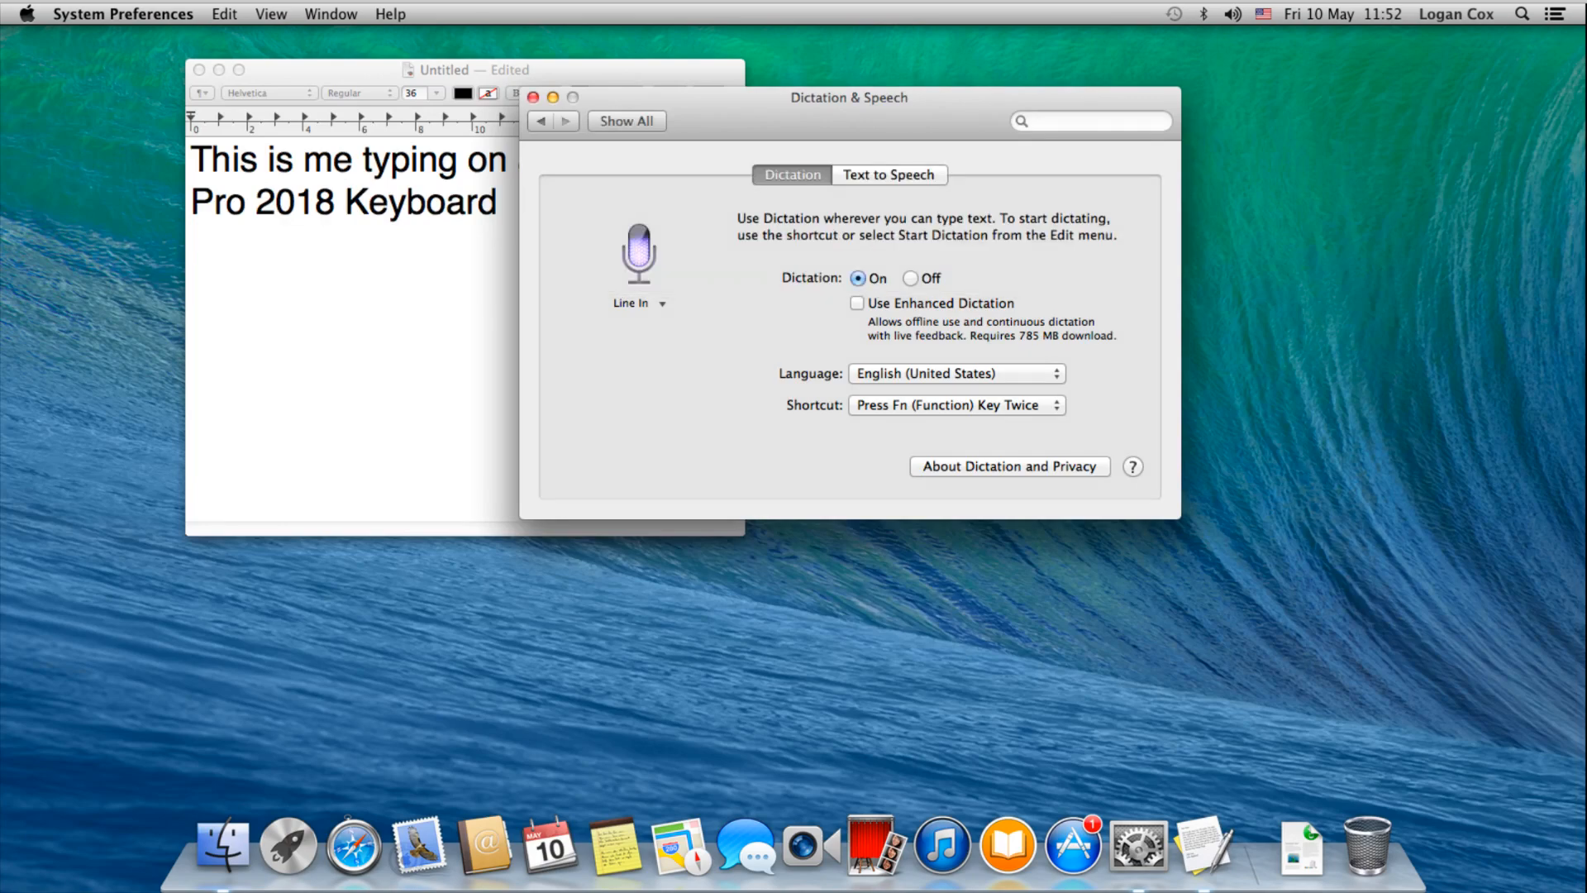
left_click(533, 98)
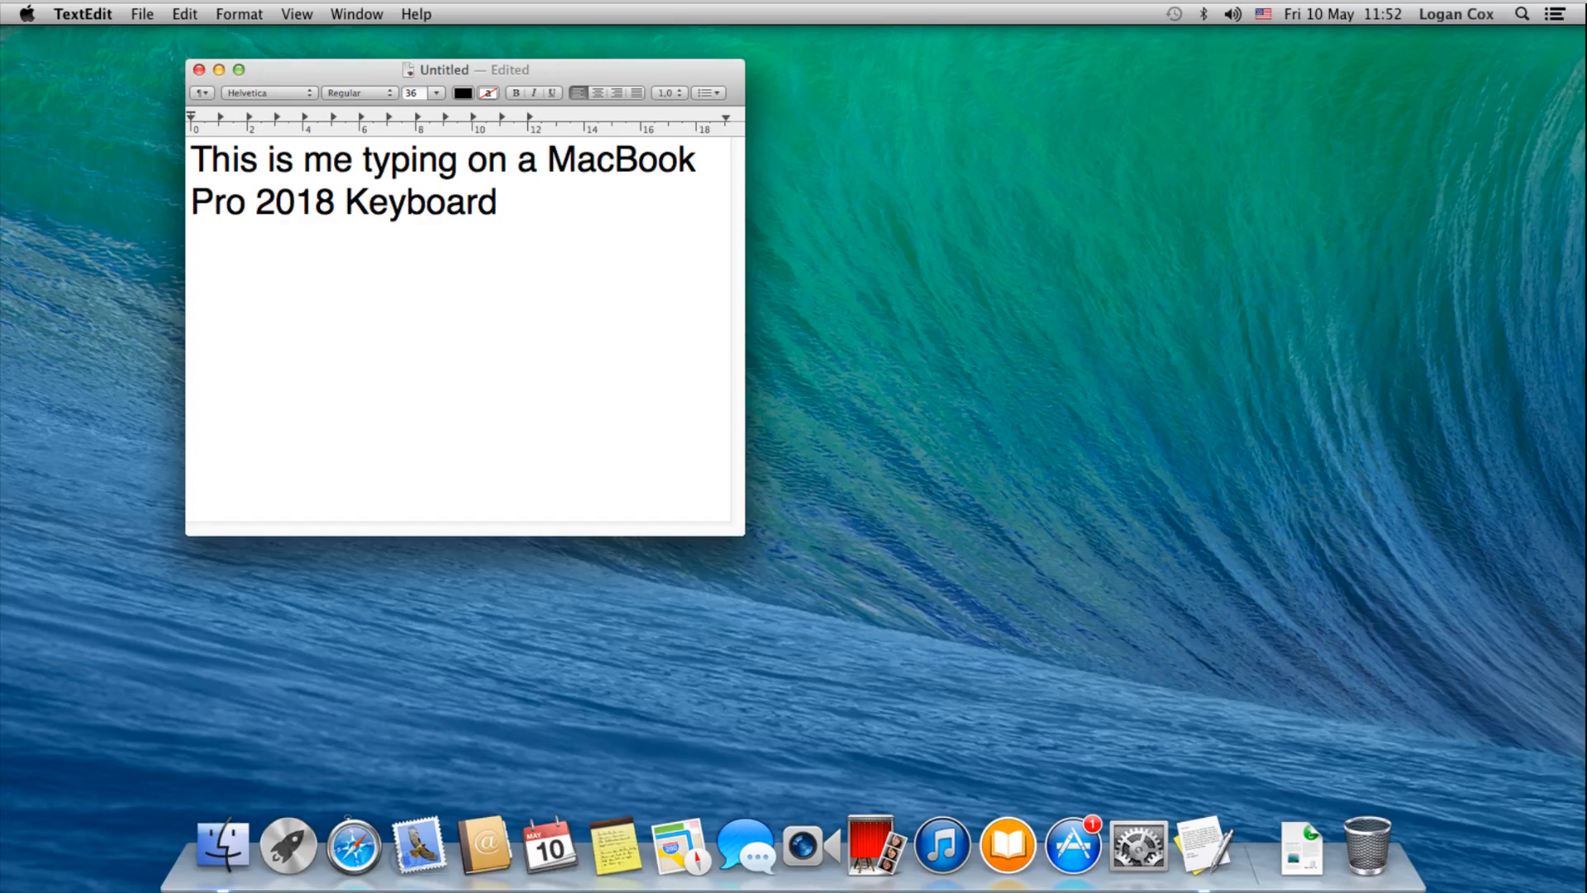
Switch OBS back to the scene named Scene and display the Finder's open windows on the host Mac
key("ctrl+super+f")
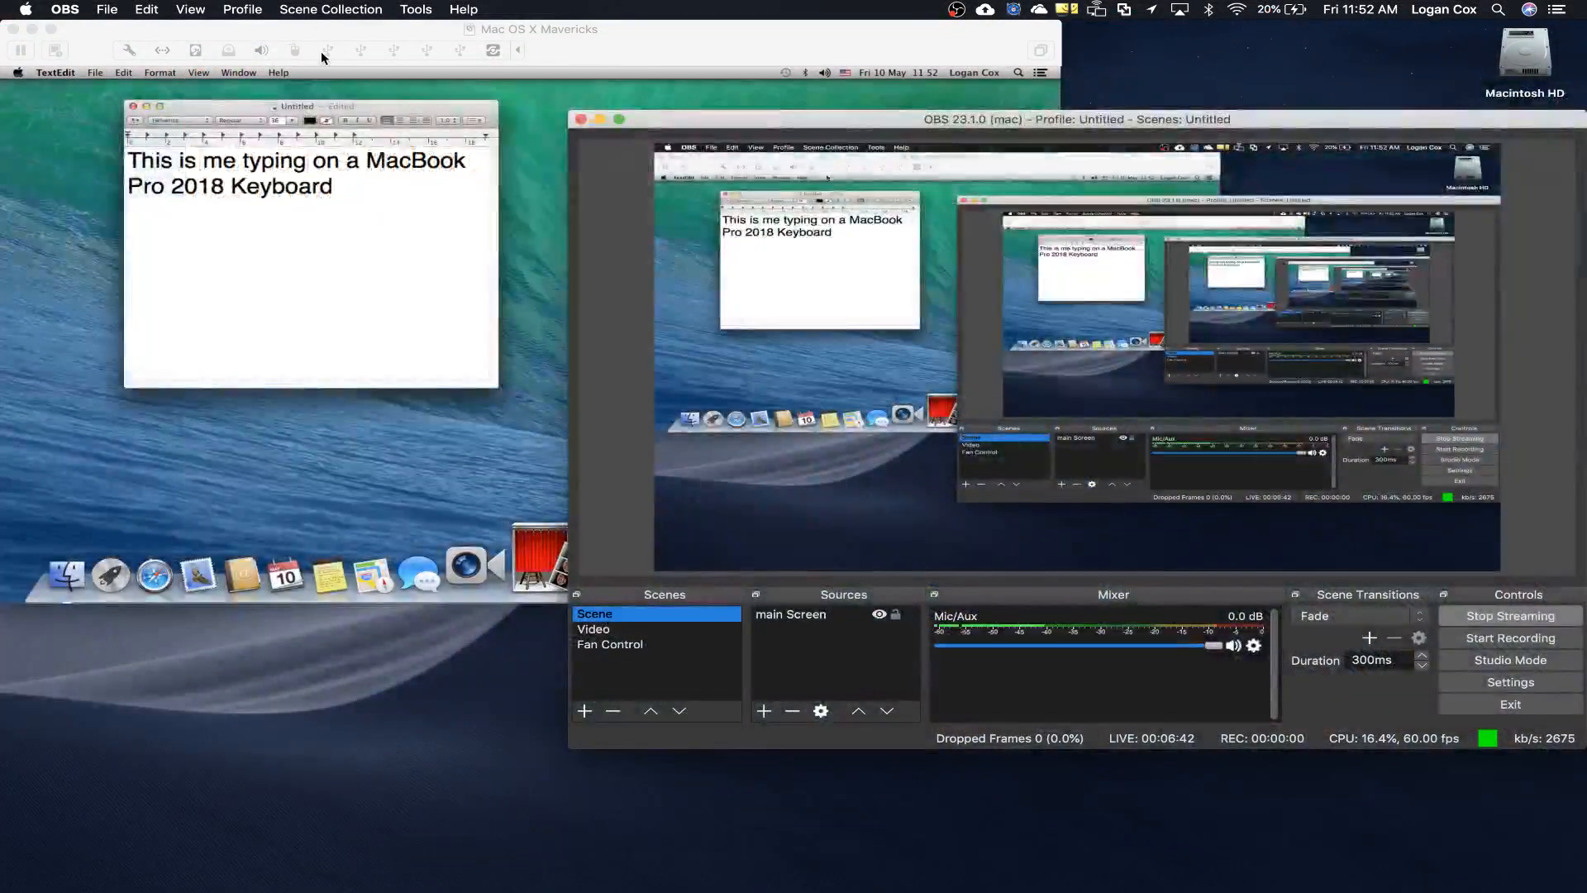
left_click(25, 12)
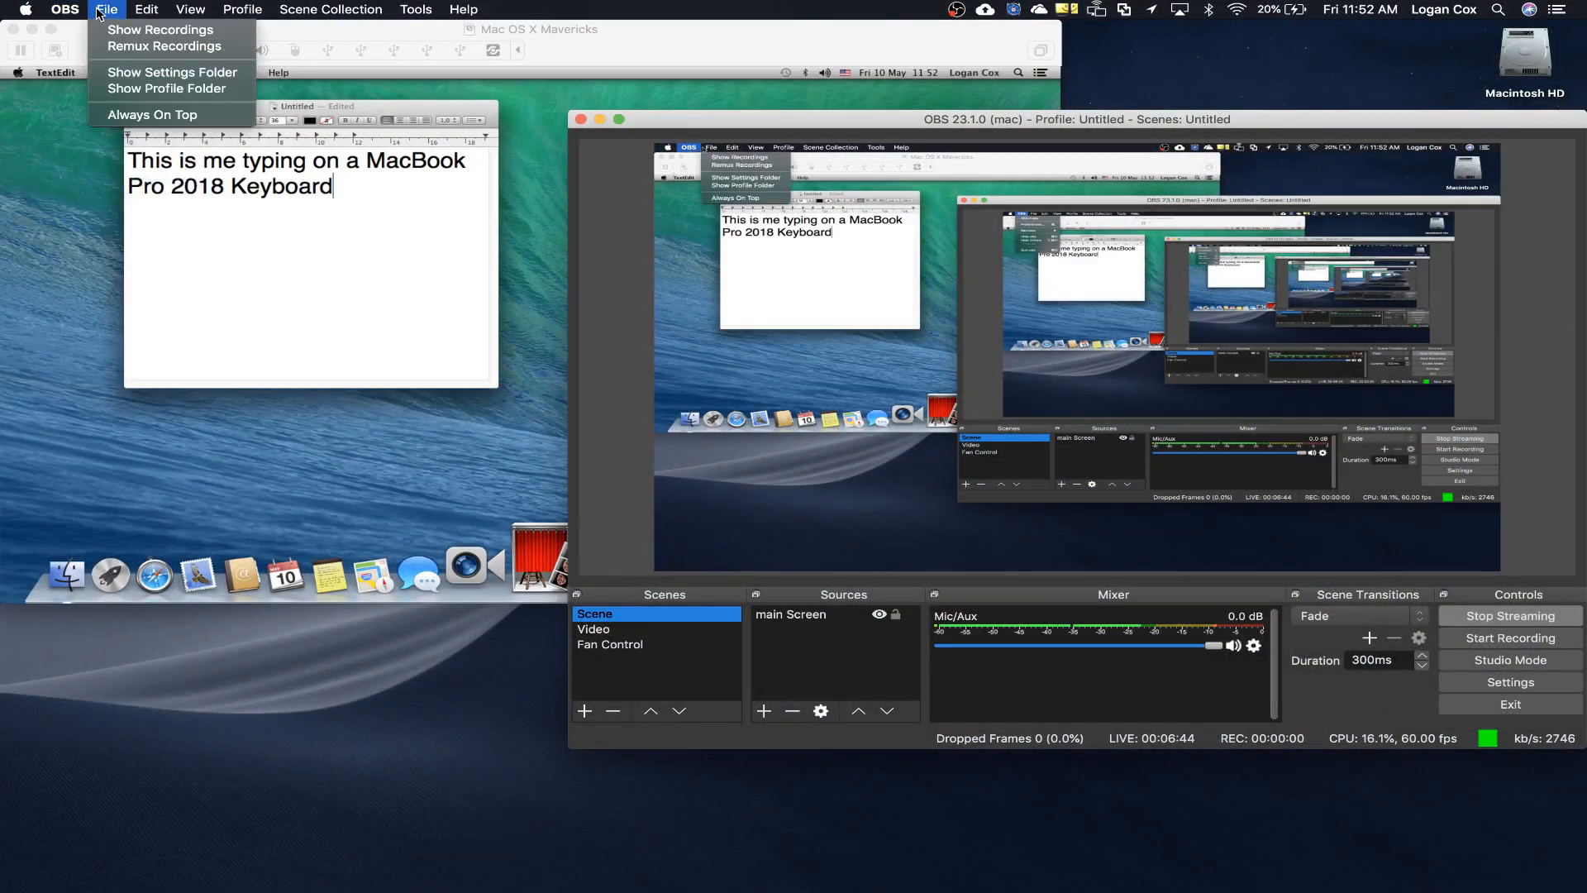
mouse_move(331, 8)
key("super+shift+slash")
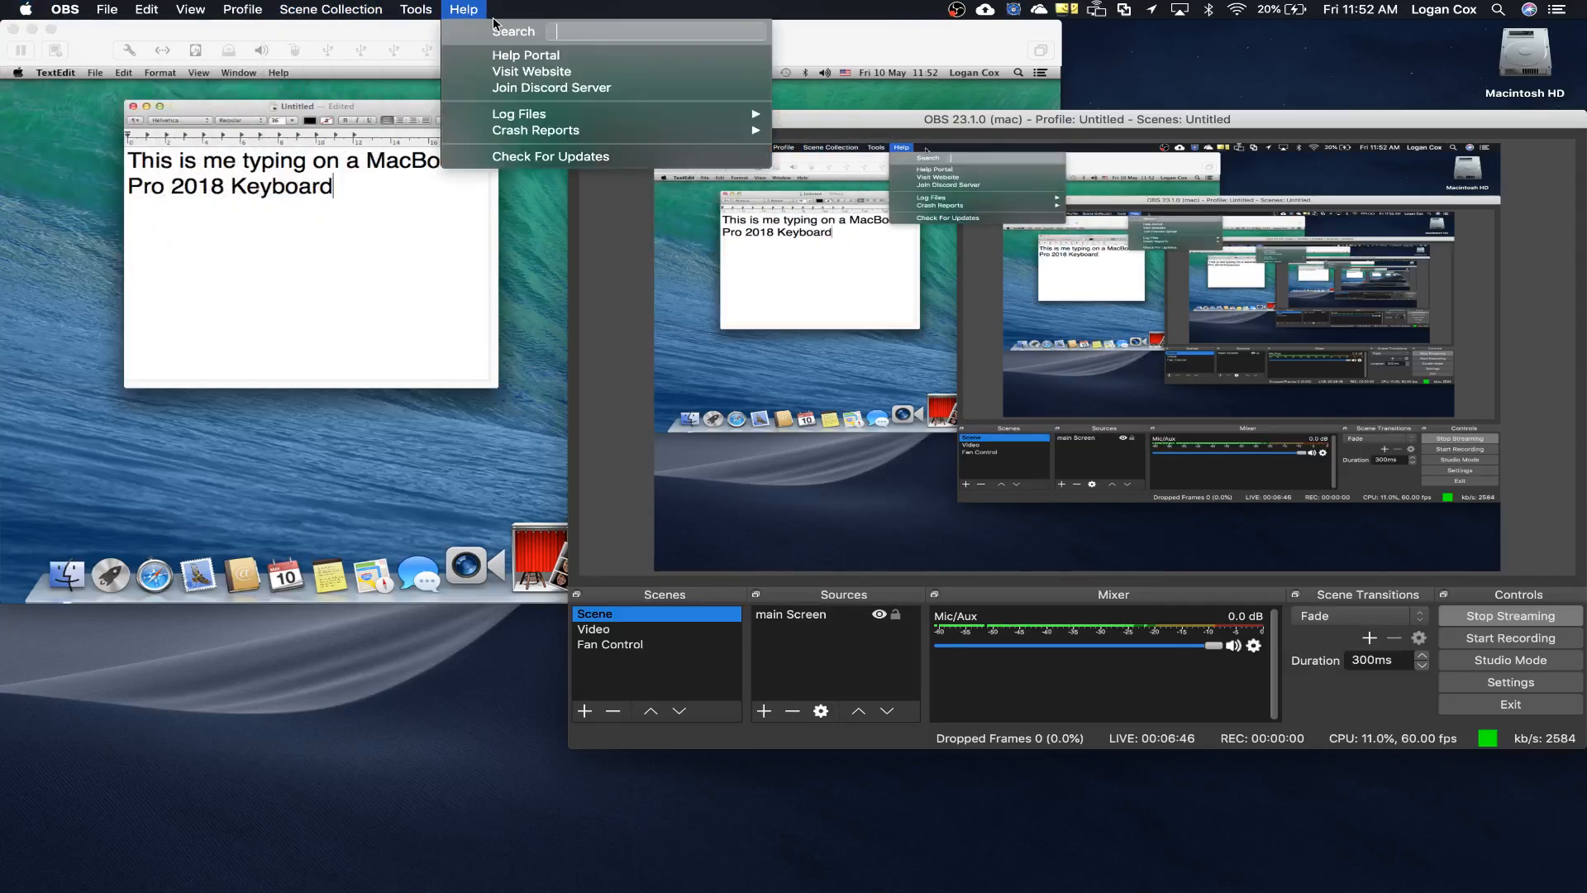
left_click(242, 821)
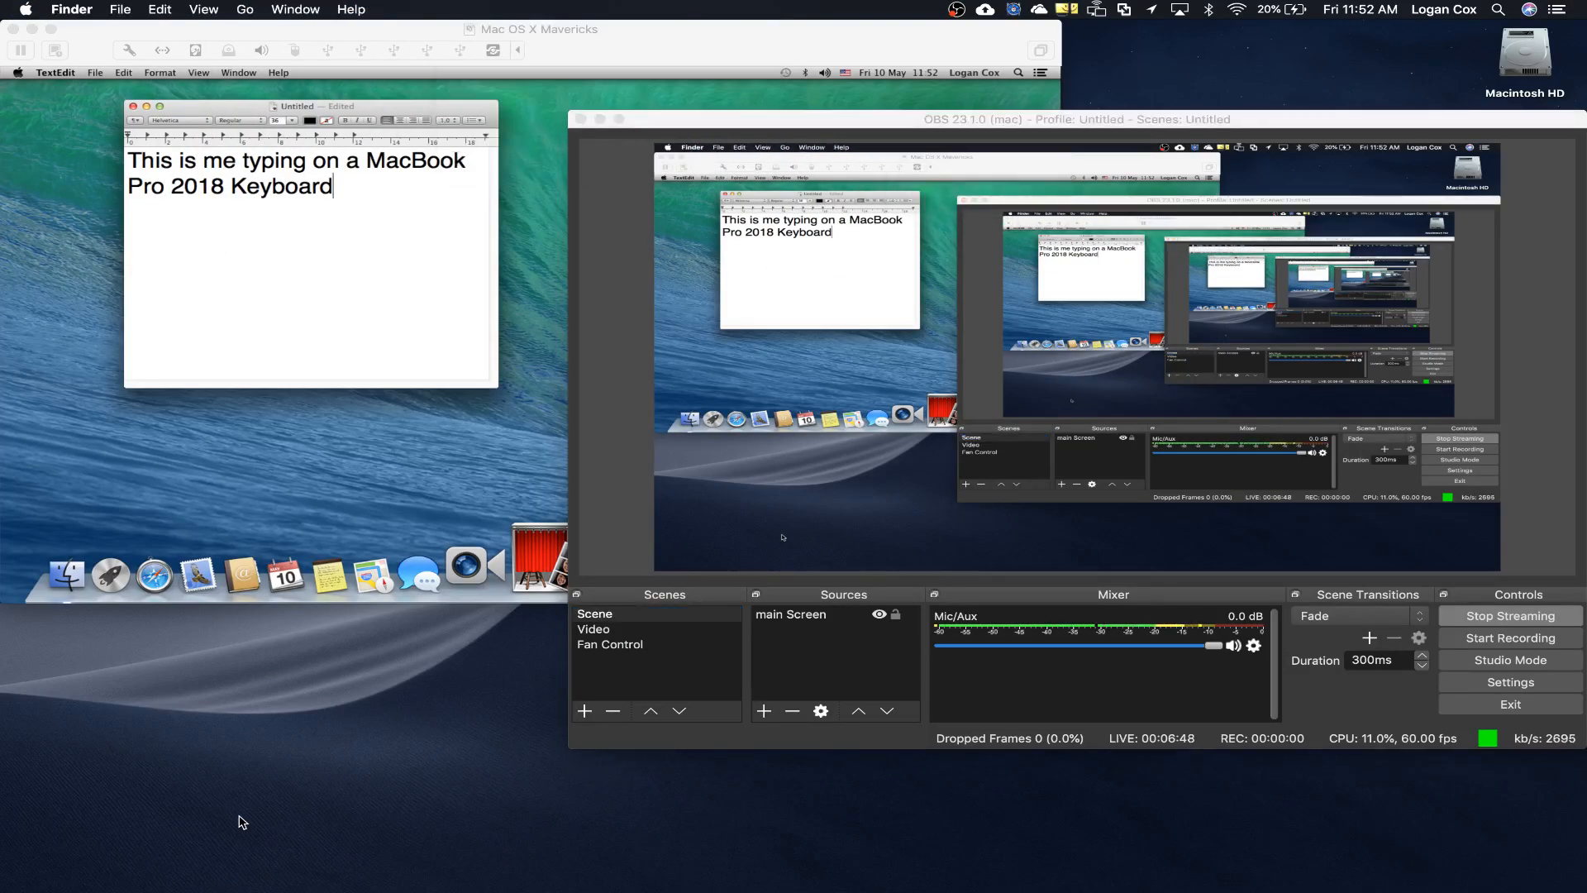
key("ctrl+Down")
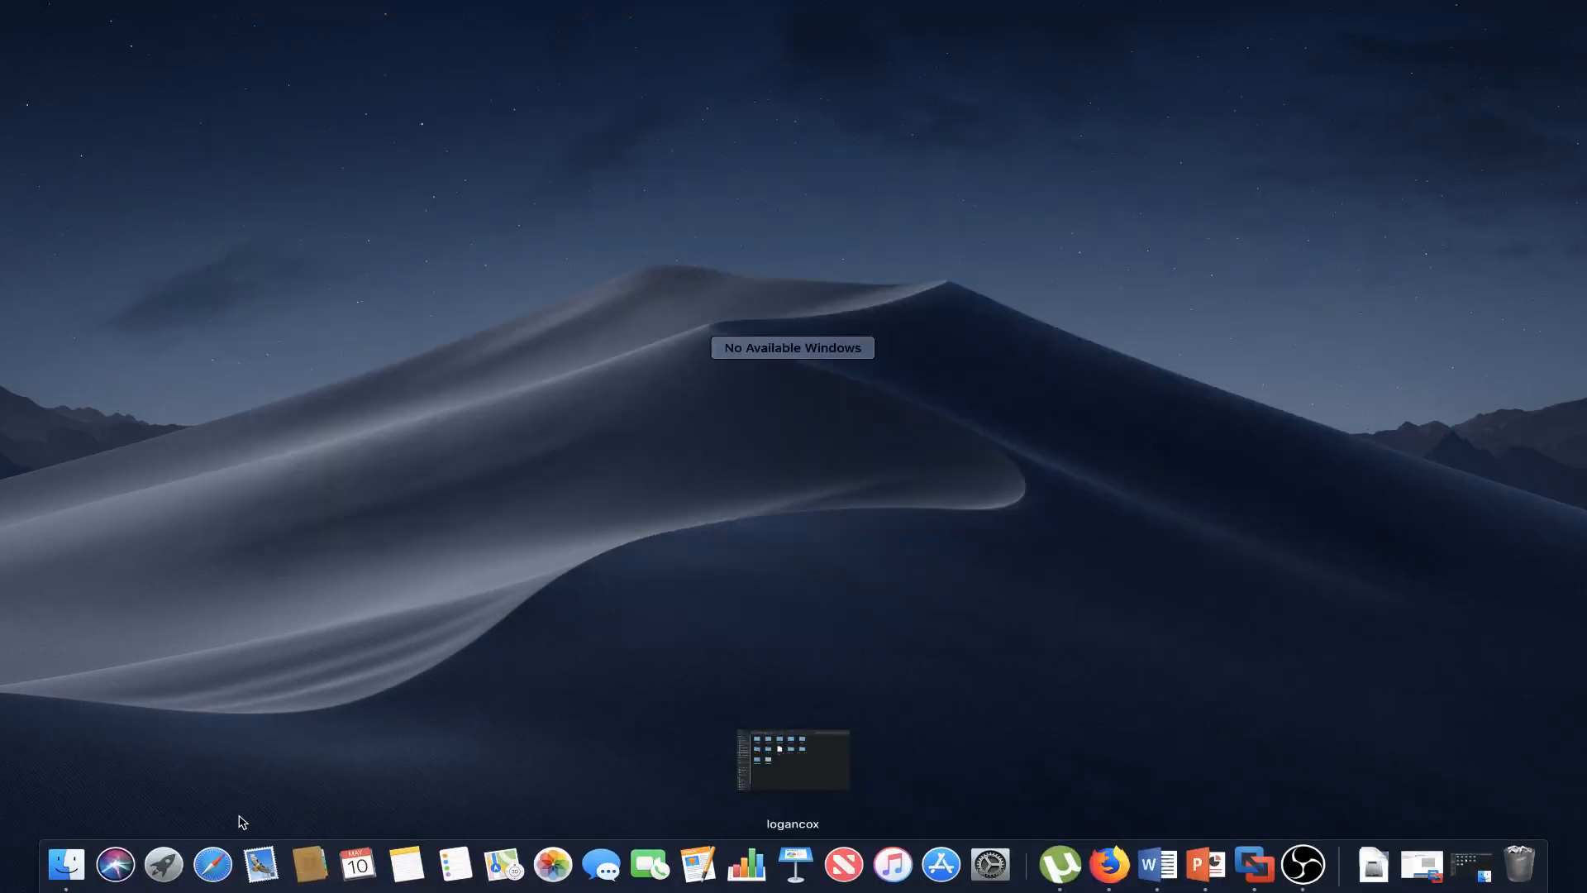
Launch TextEdit on the host Mac, create a blank document and move its window clear of the virtual machine's document
left_click(494, 519)
key("F4")
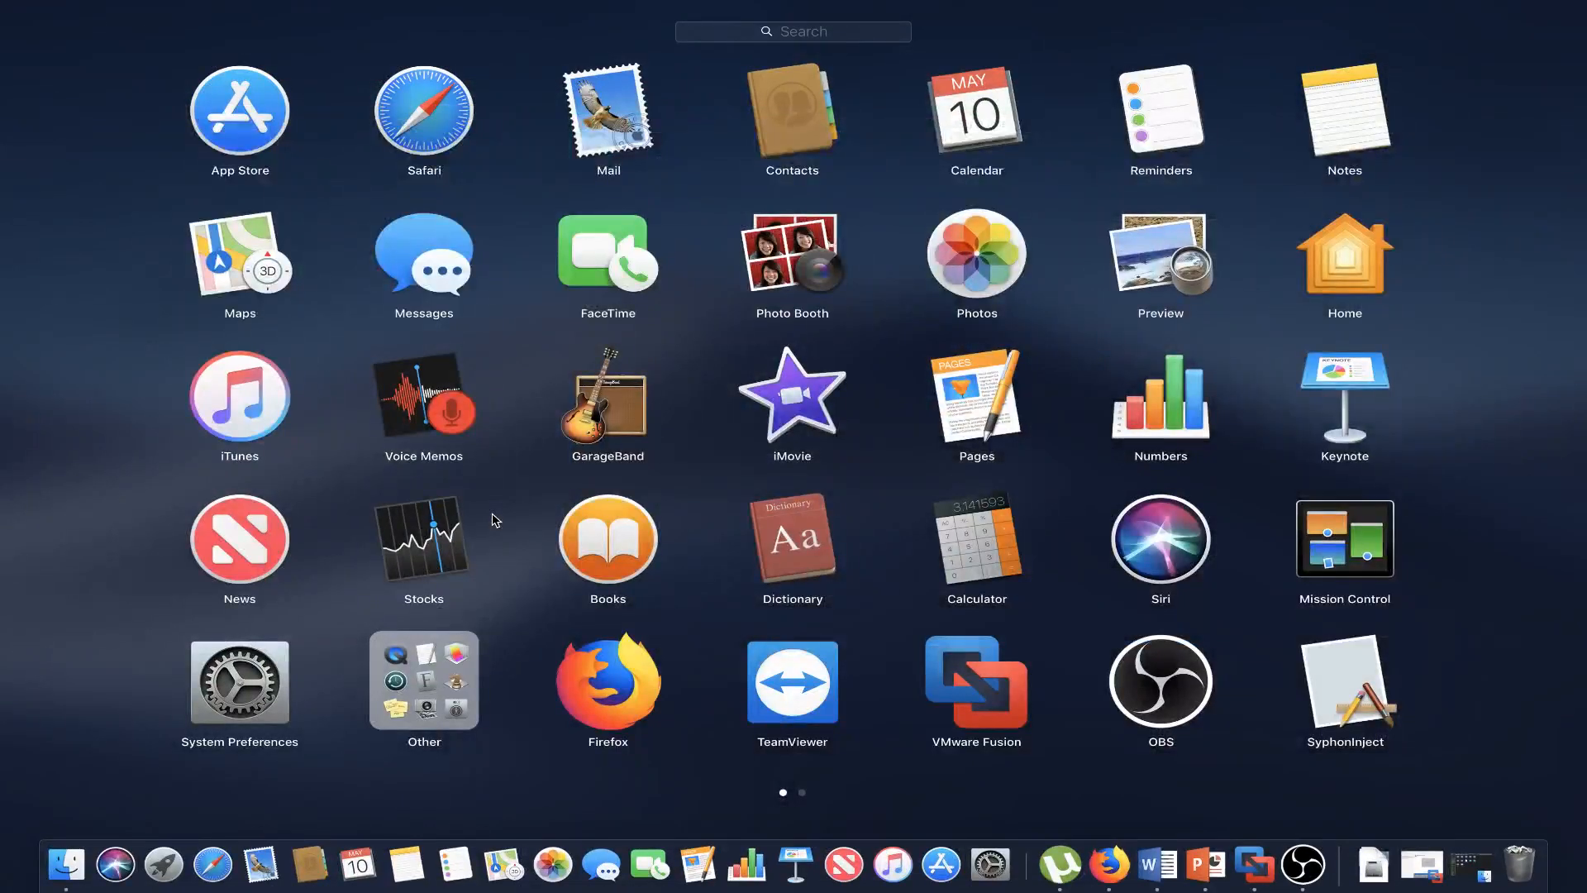
type("texrt")
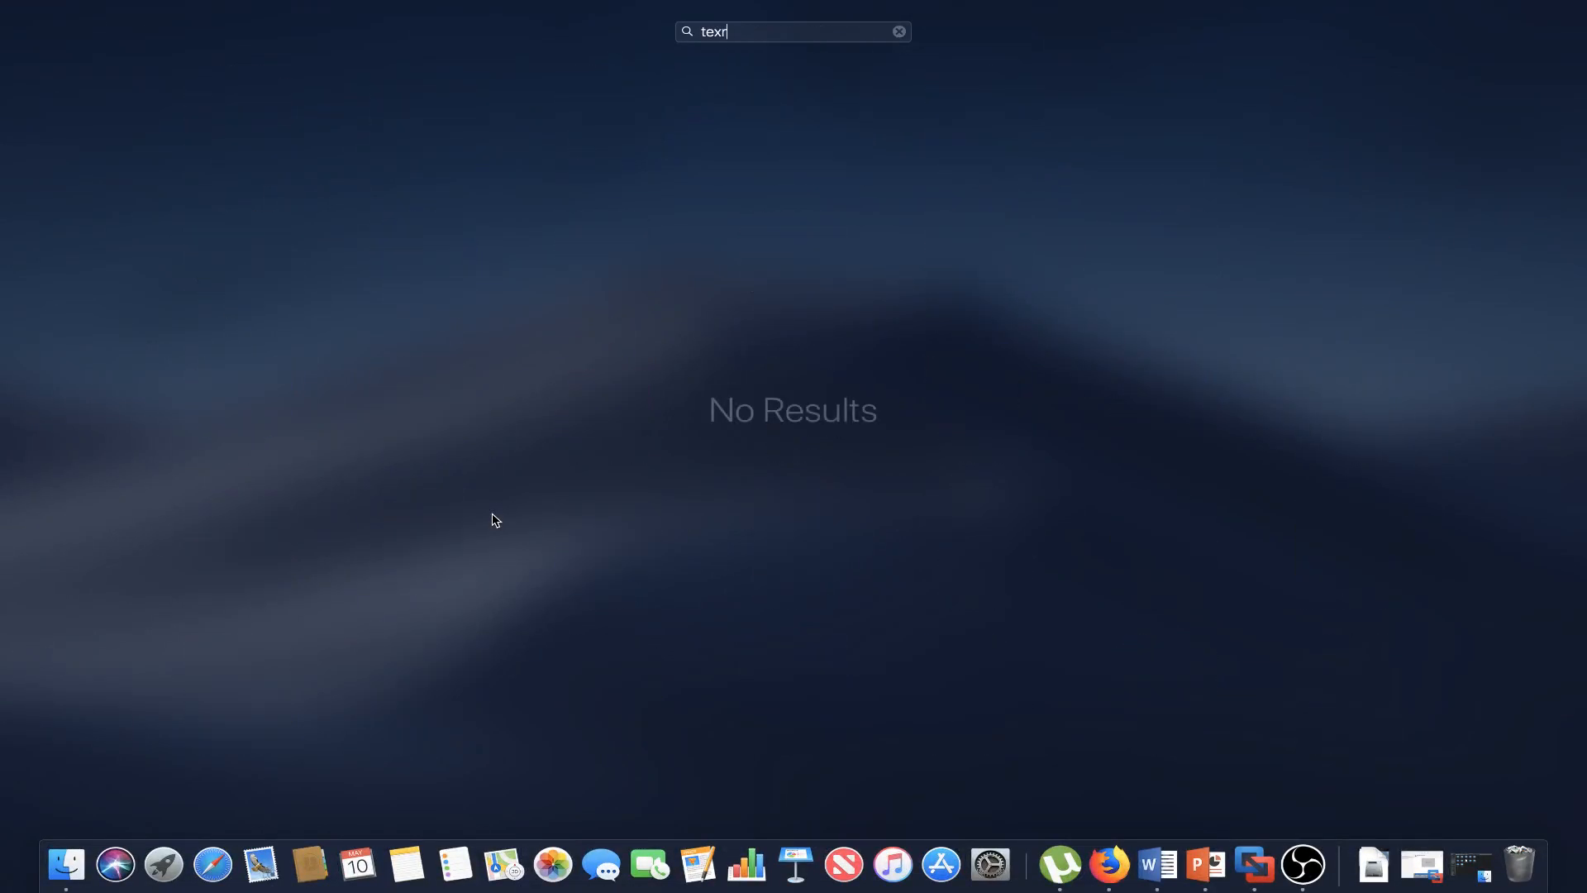
key("BackSpace")
type("t")
key("Return")
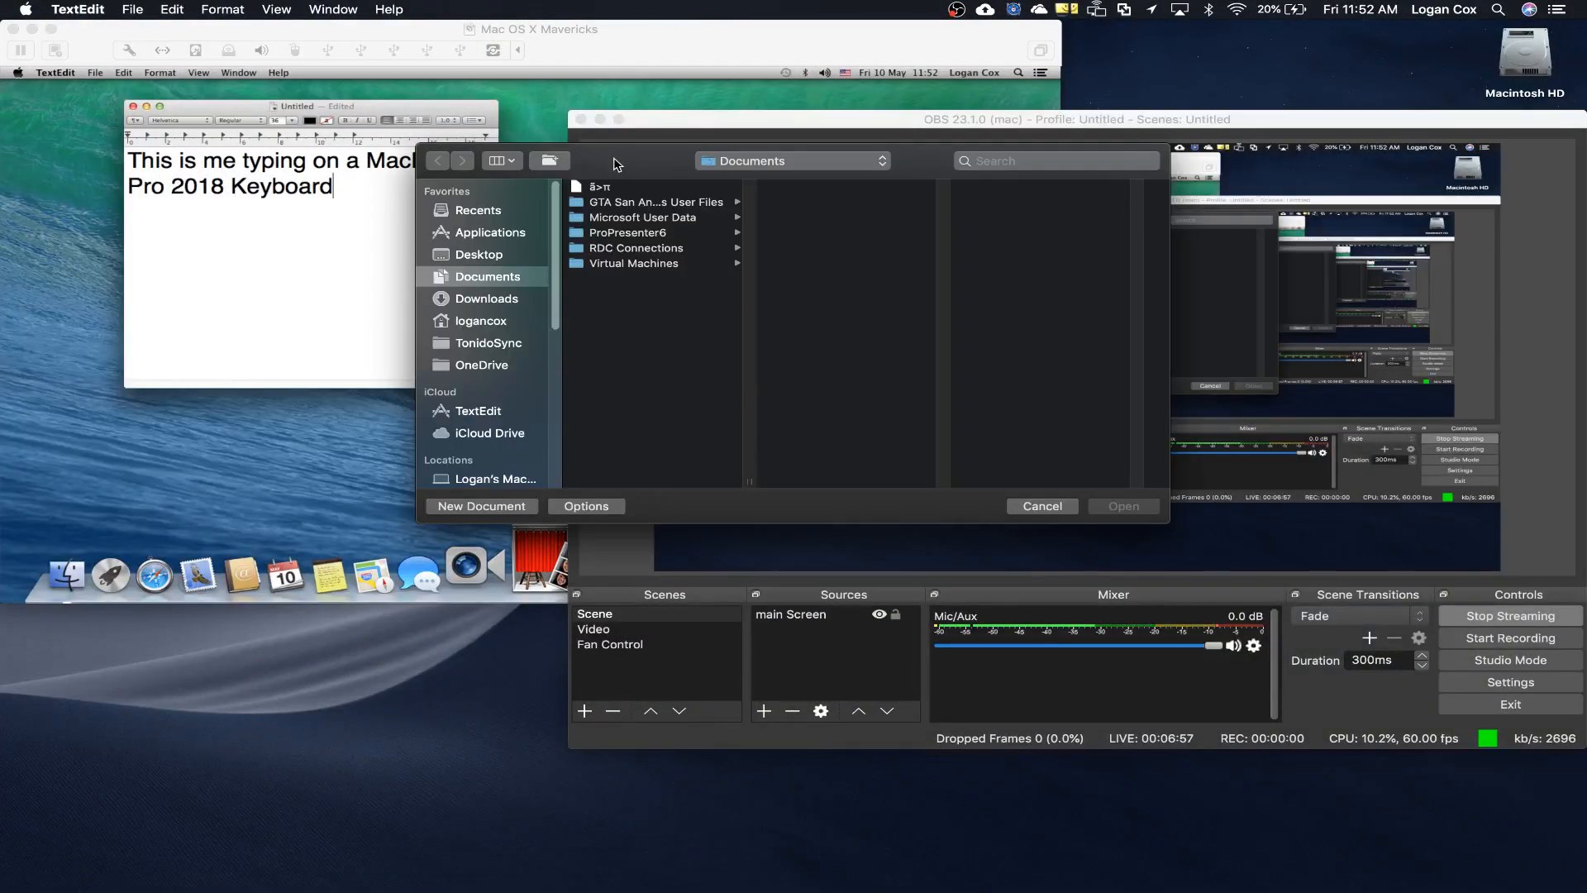
left_click(473, 506)
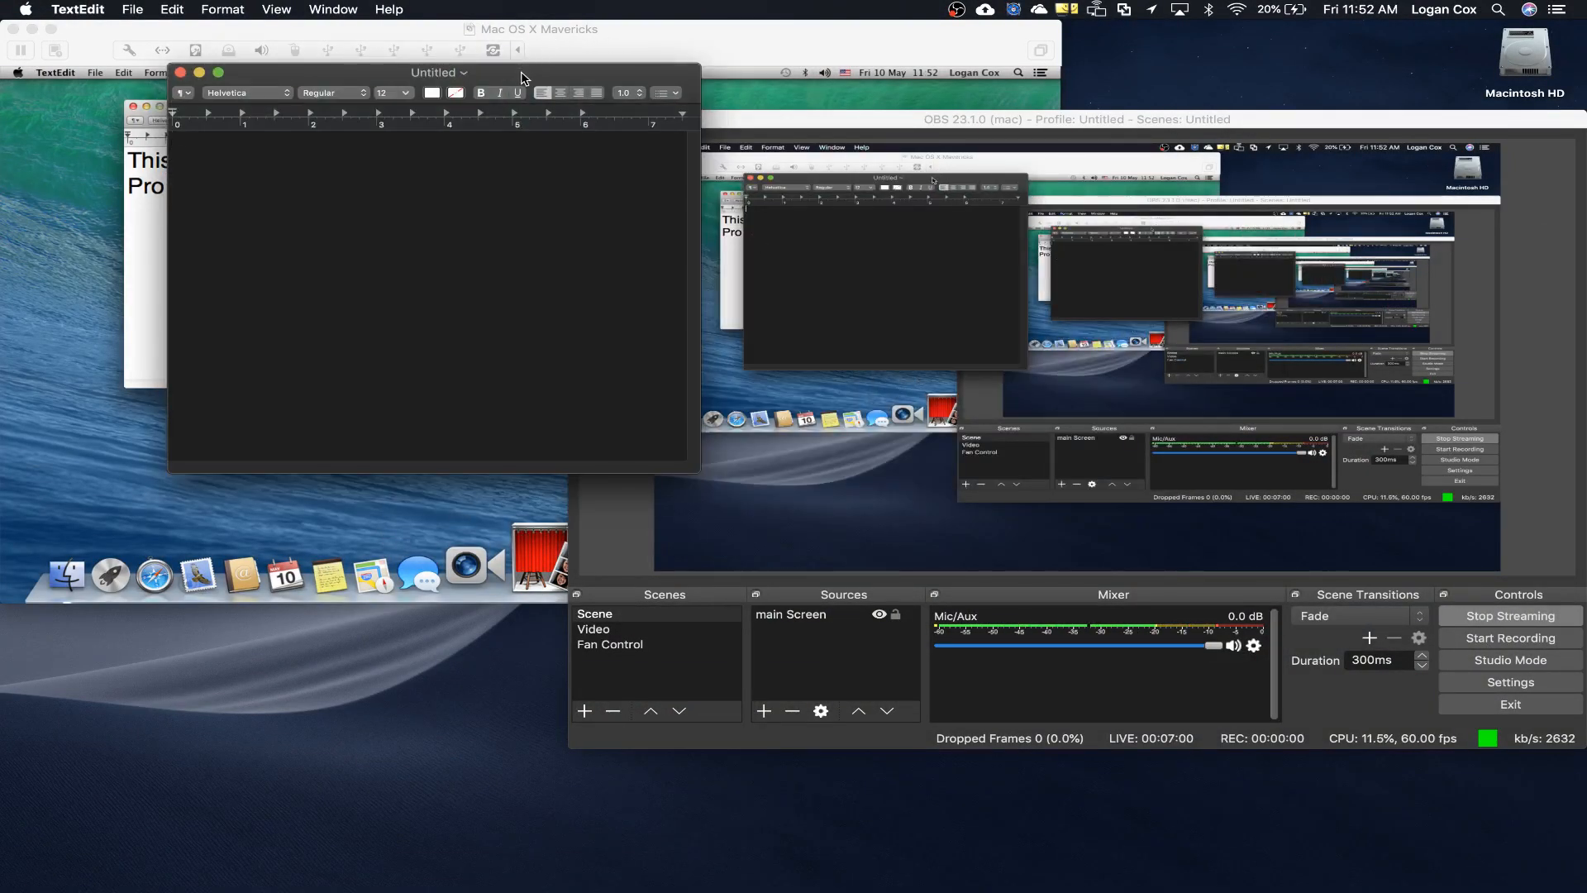
left_click_drag(521, 78, 1152, 182)
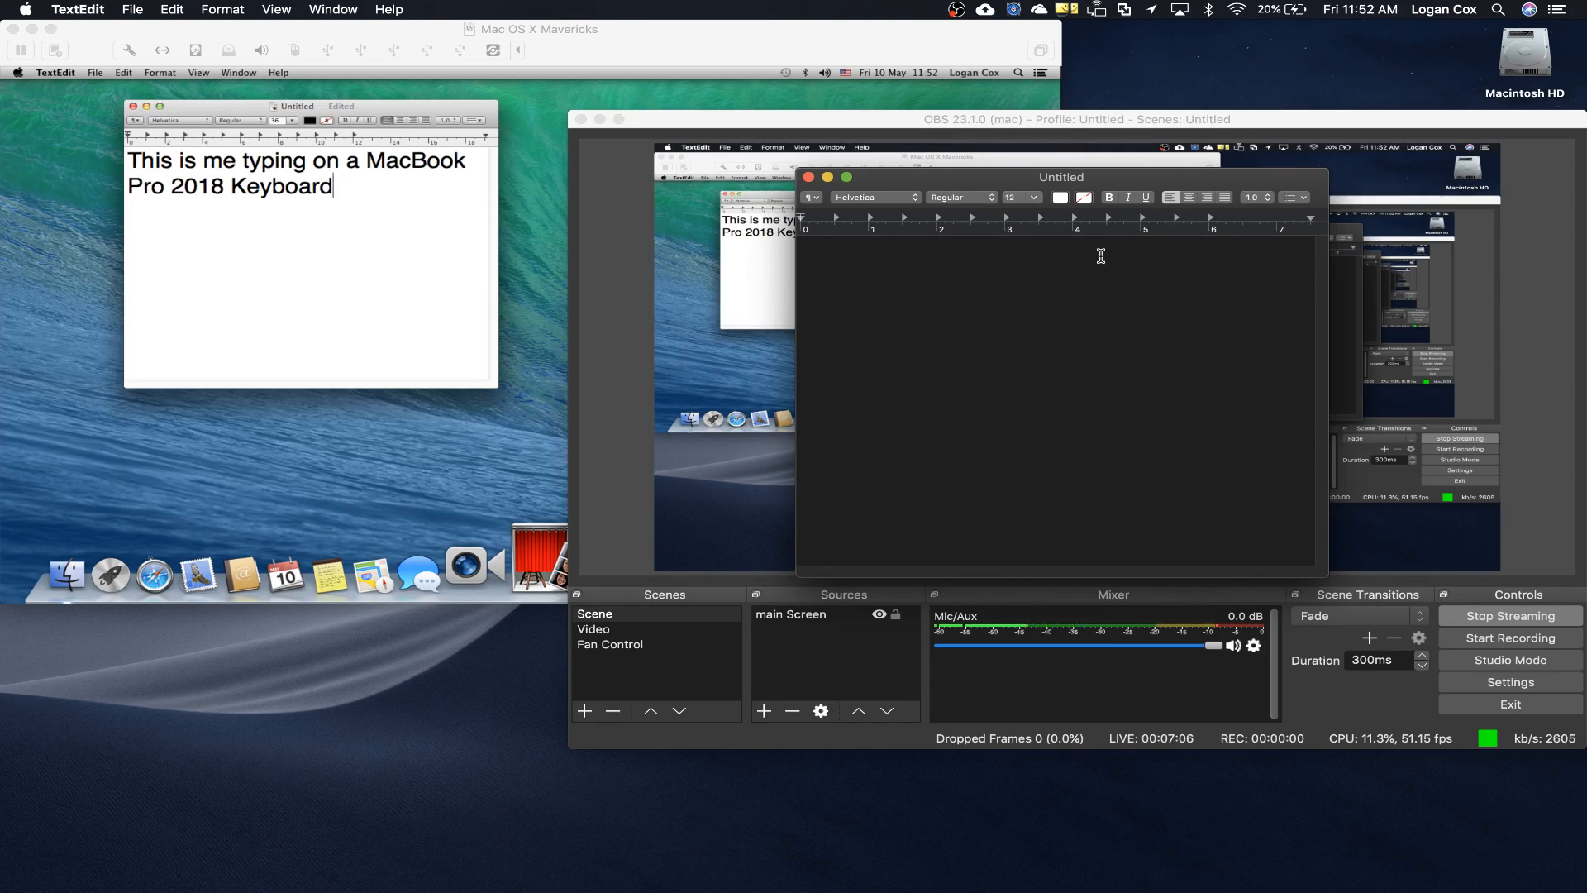
left_click(77, 9)
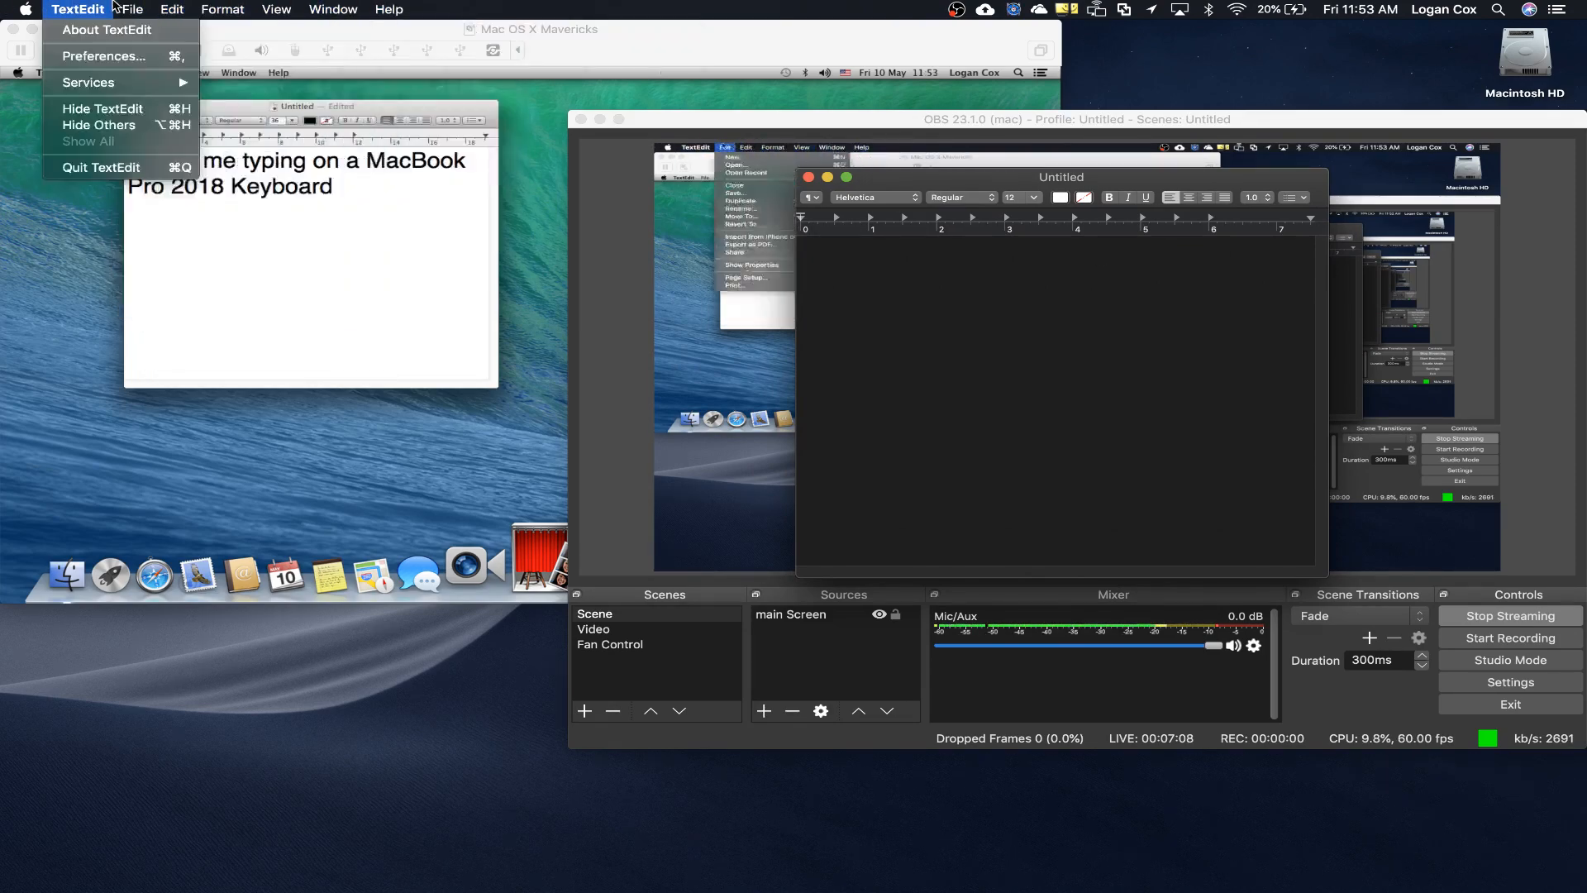
Return to the Mavericks virtual machine, save the TextEdit document as "Mac Doc" in the Documents folder and quit TextEdit
left_click(651, 659)
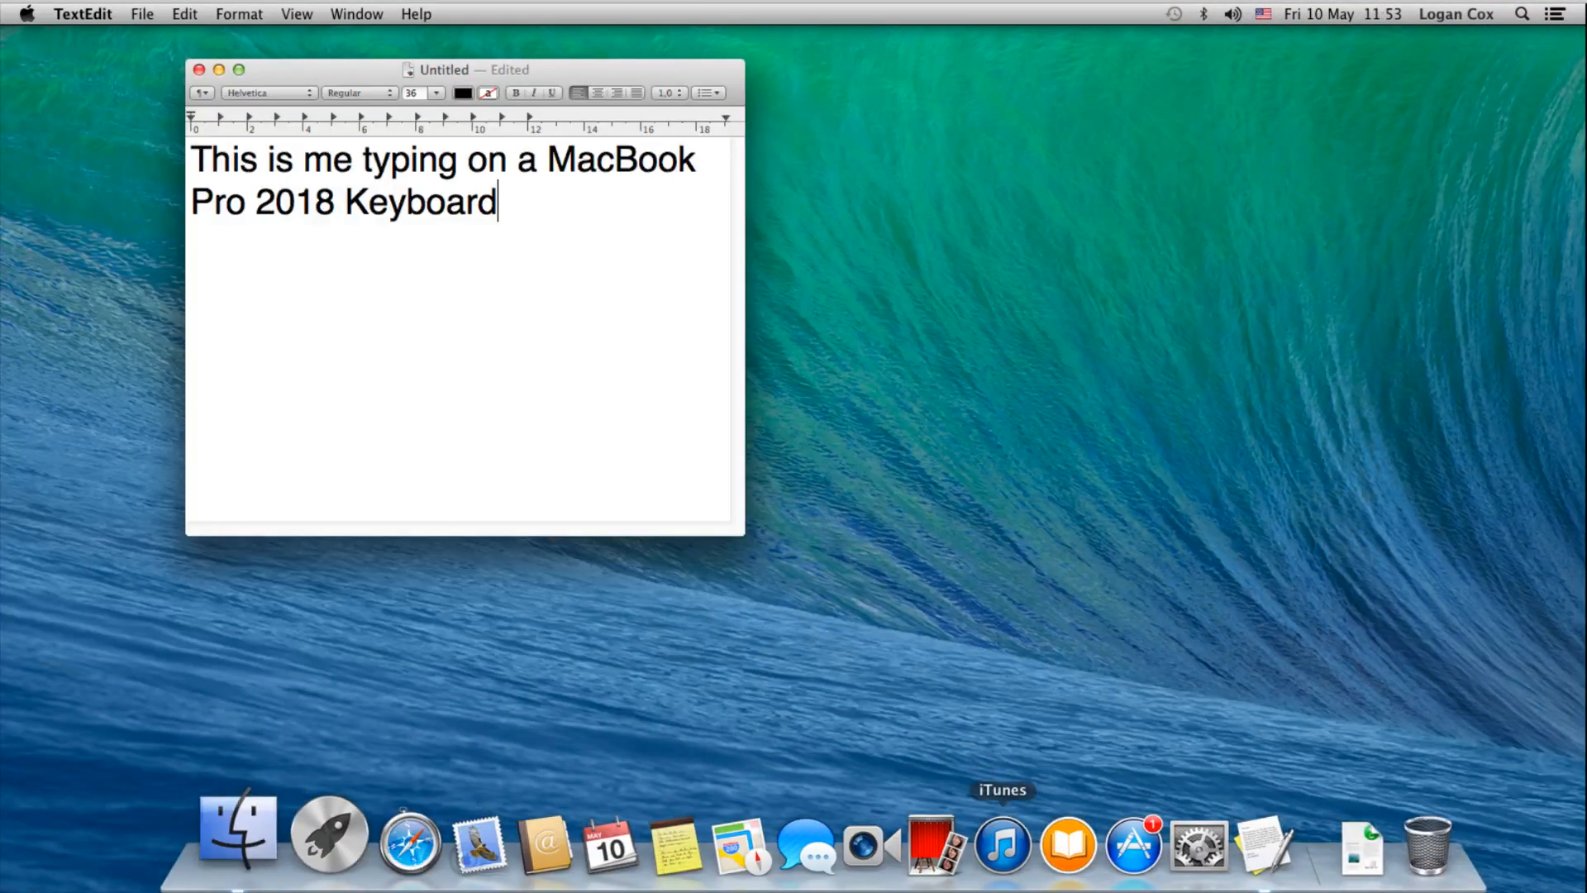
left_click(142, 14)
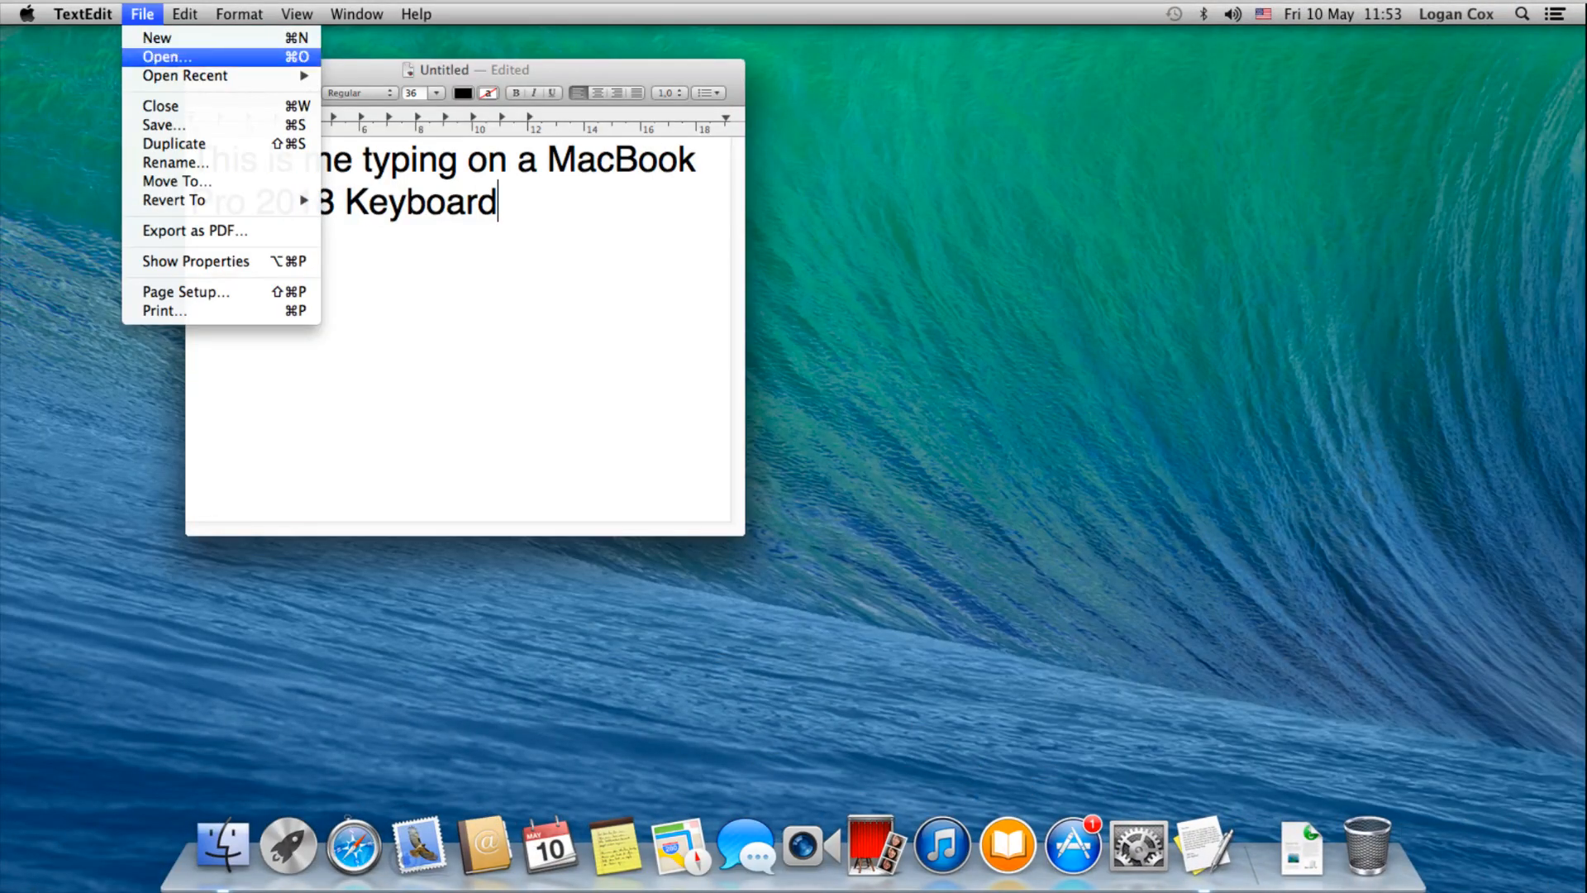
left_click(165, 125)
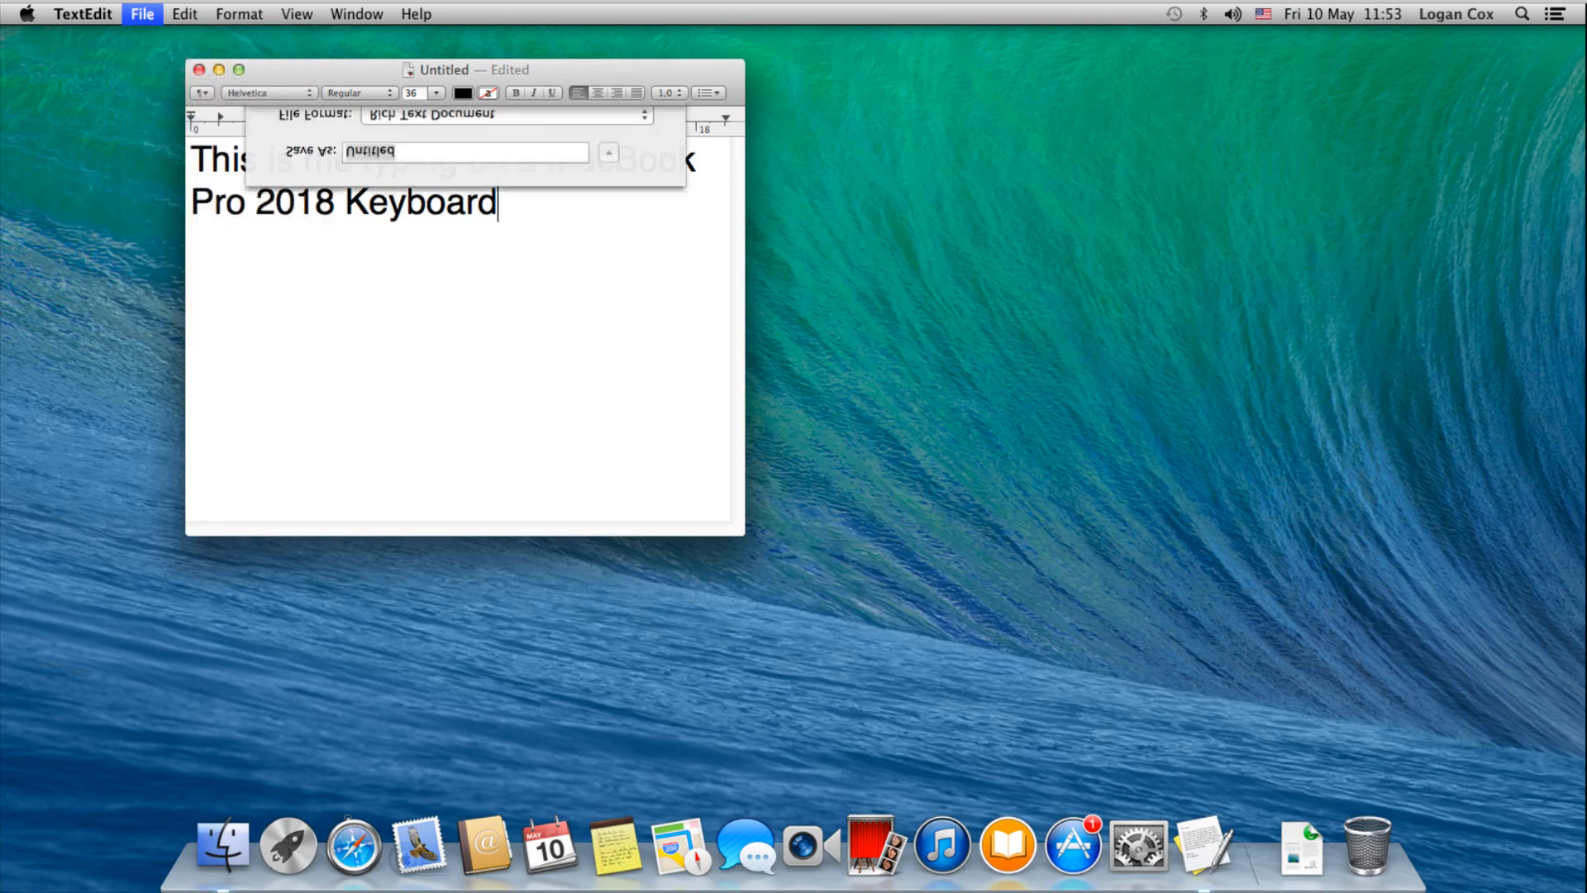
left_click(460, 200)
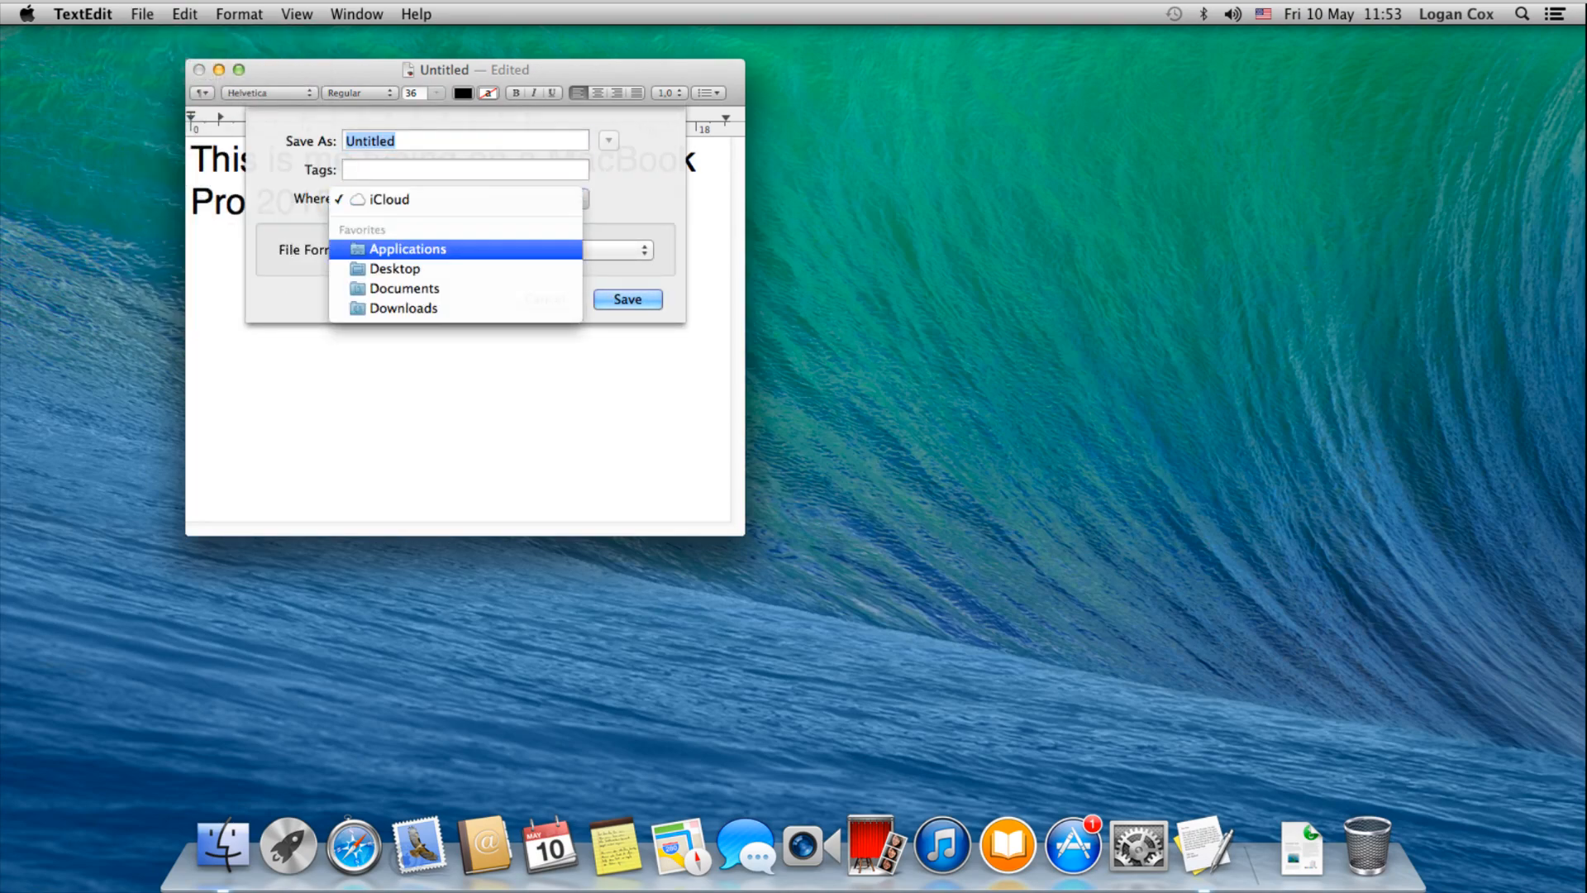
left_click(404, 288)
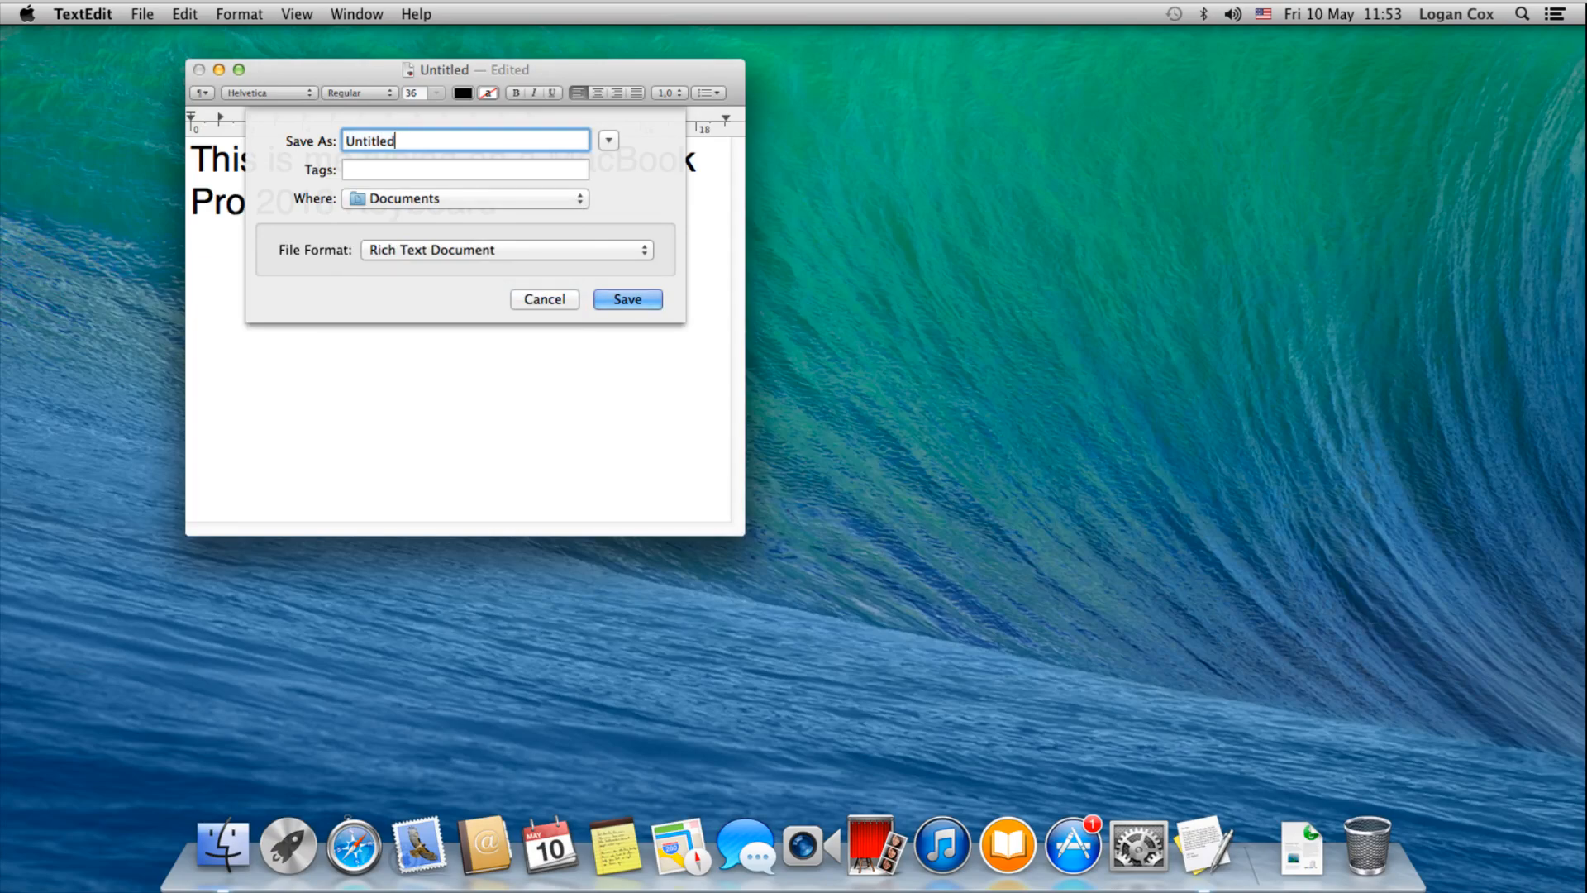
type("Mac Doc")
key("Return")
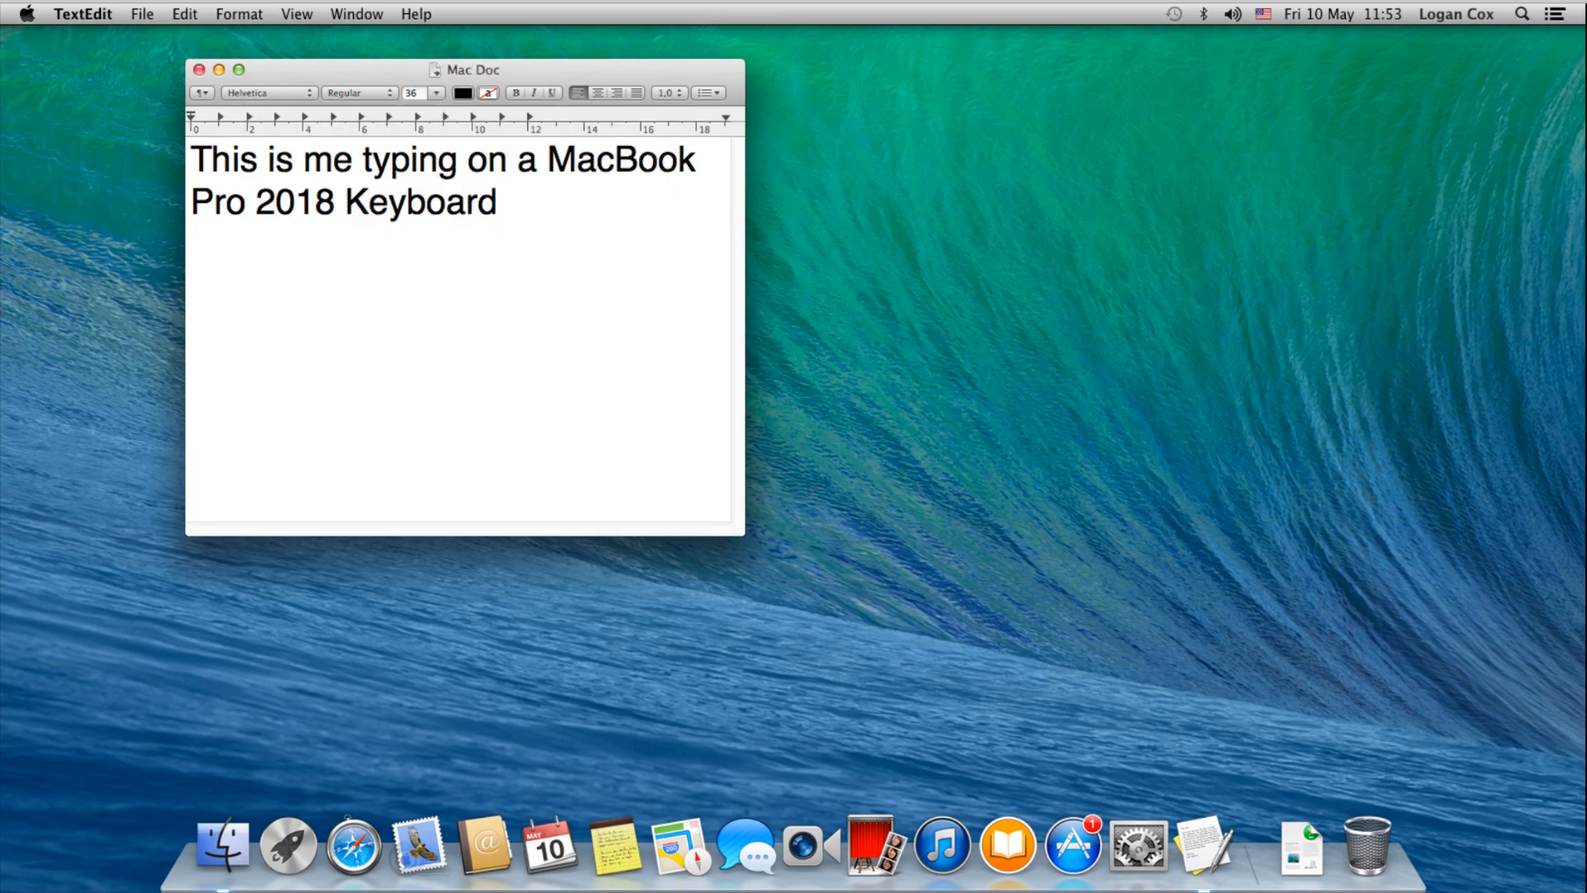
key("super+q")
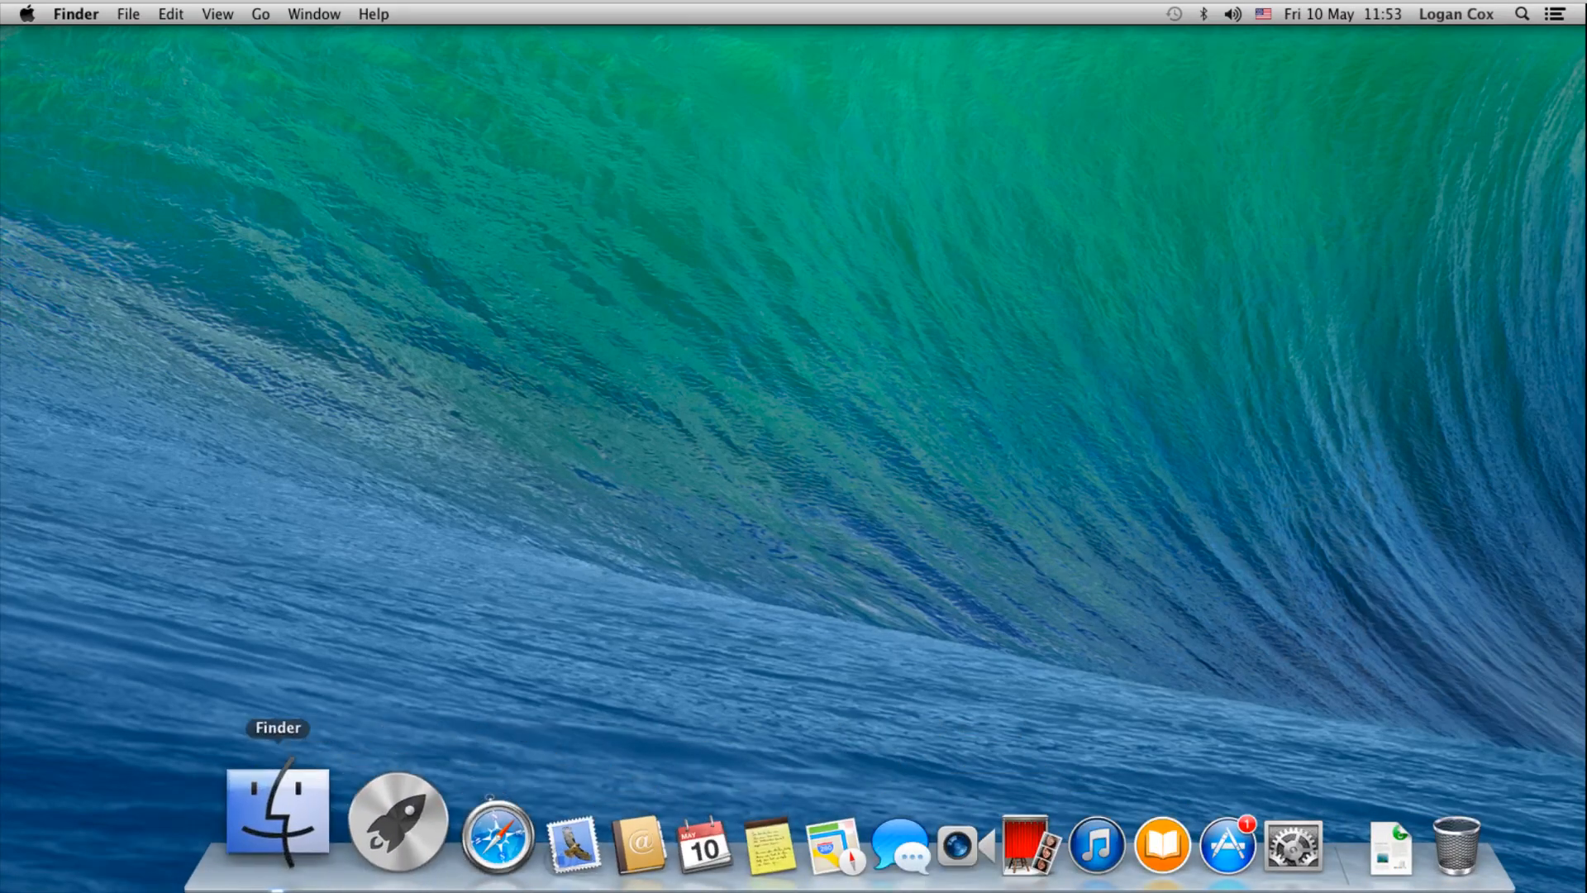
Open Mac Doc from the Documents folder in Finder and move its window off the file listing
left_click(277, 806)
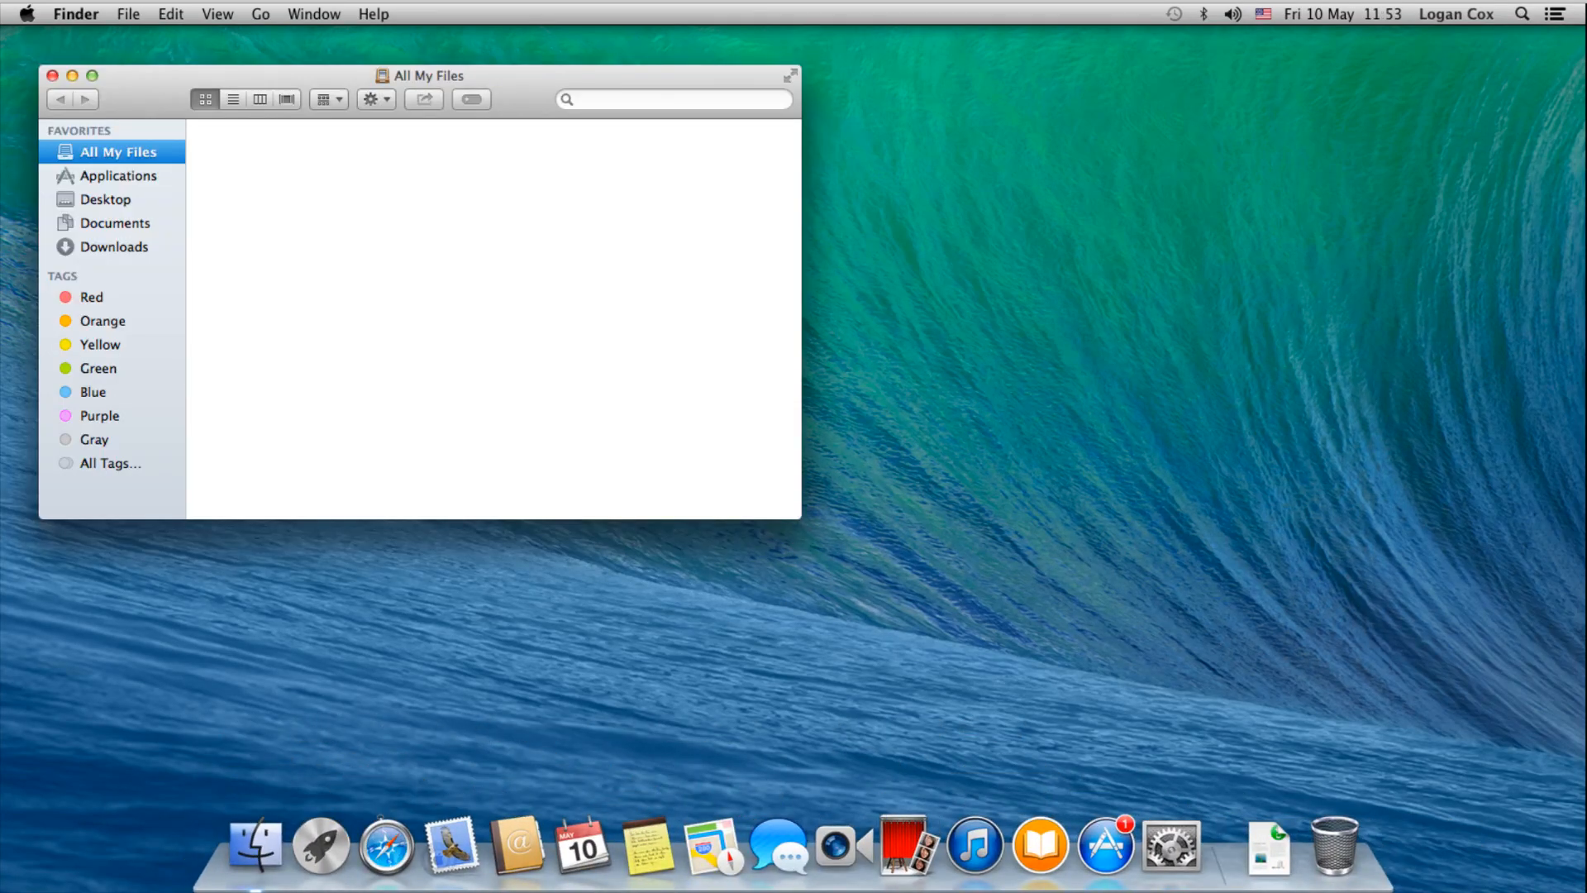
left_click(116, 223)
left_click(256, 161)
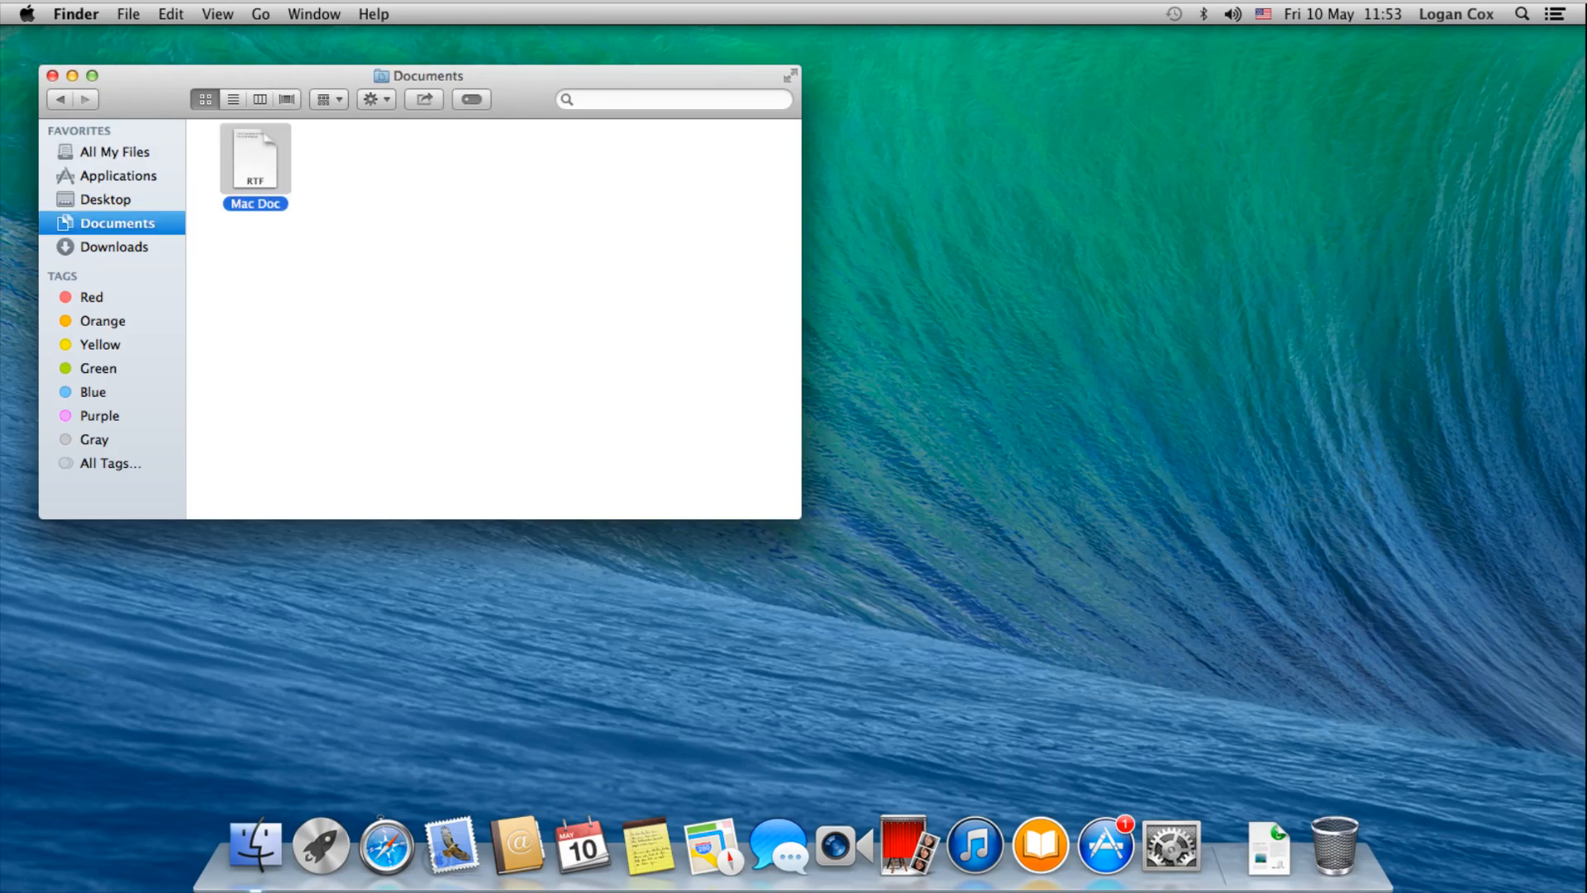
double_click(255, 160)
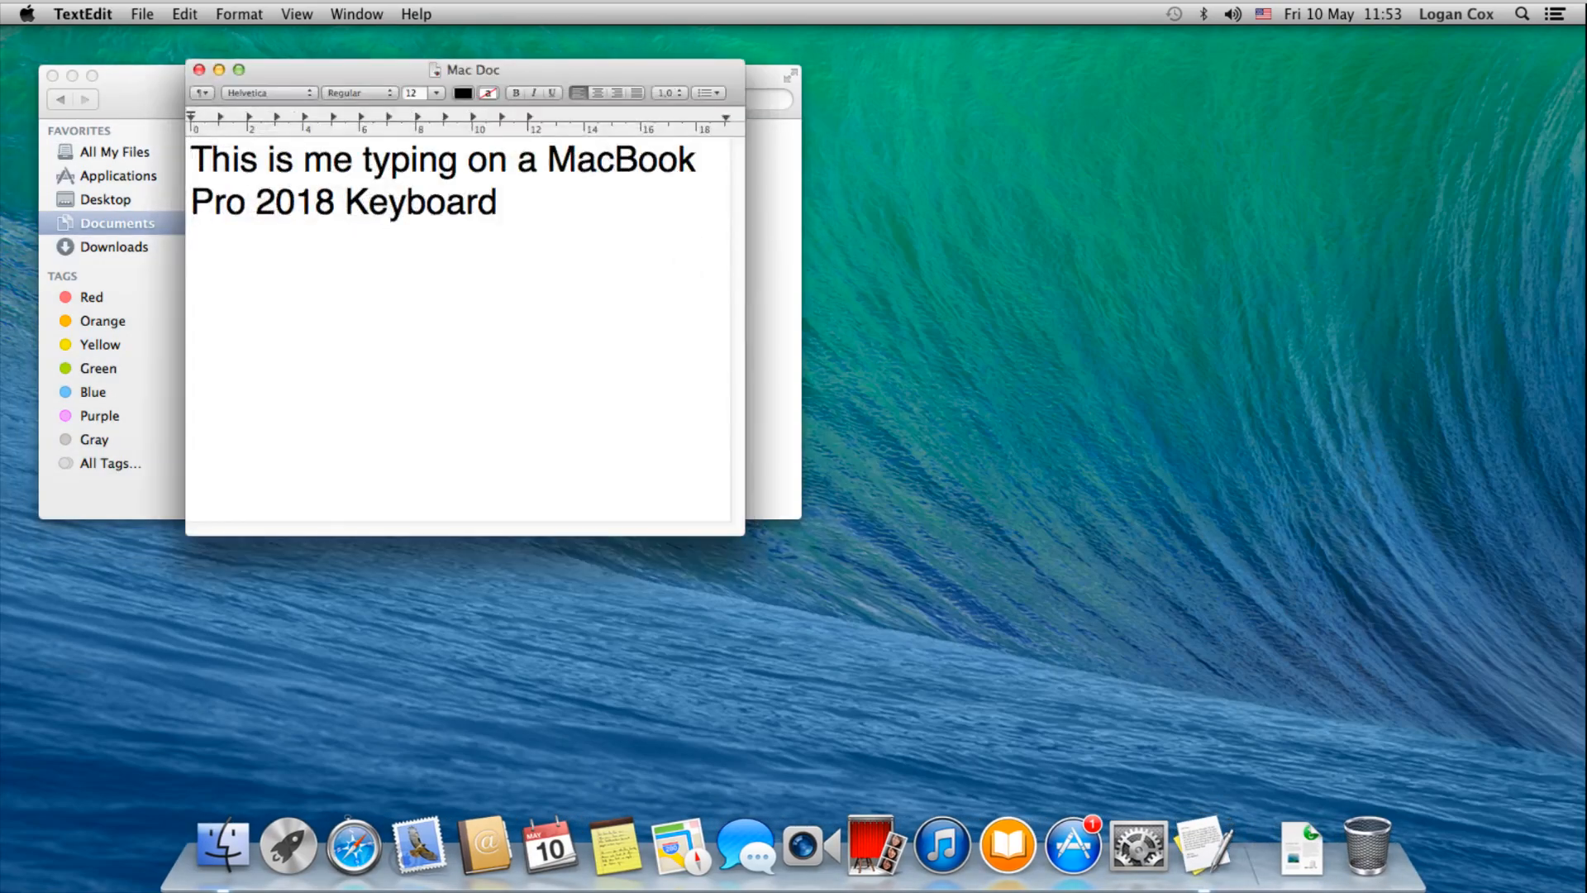
left_click_drag(537, 71, 951, 114)
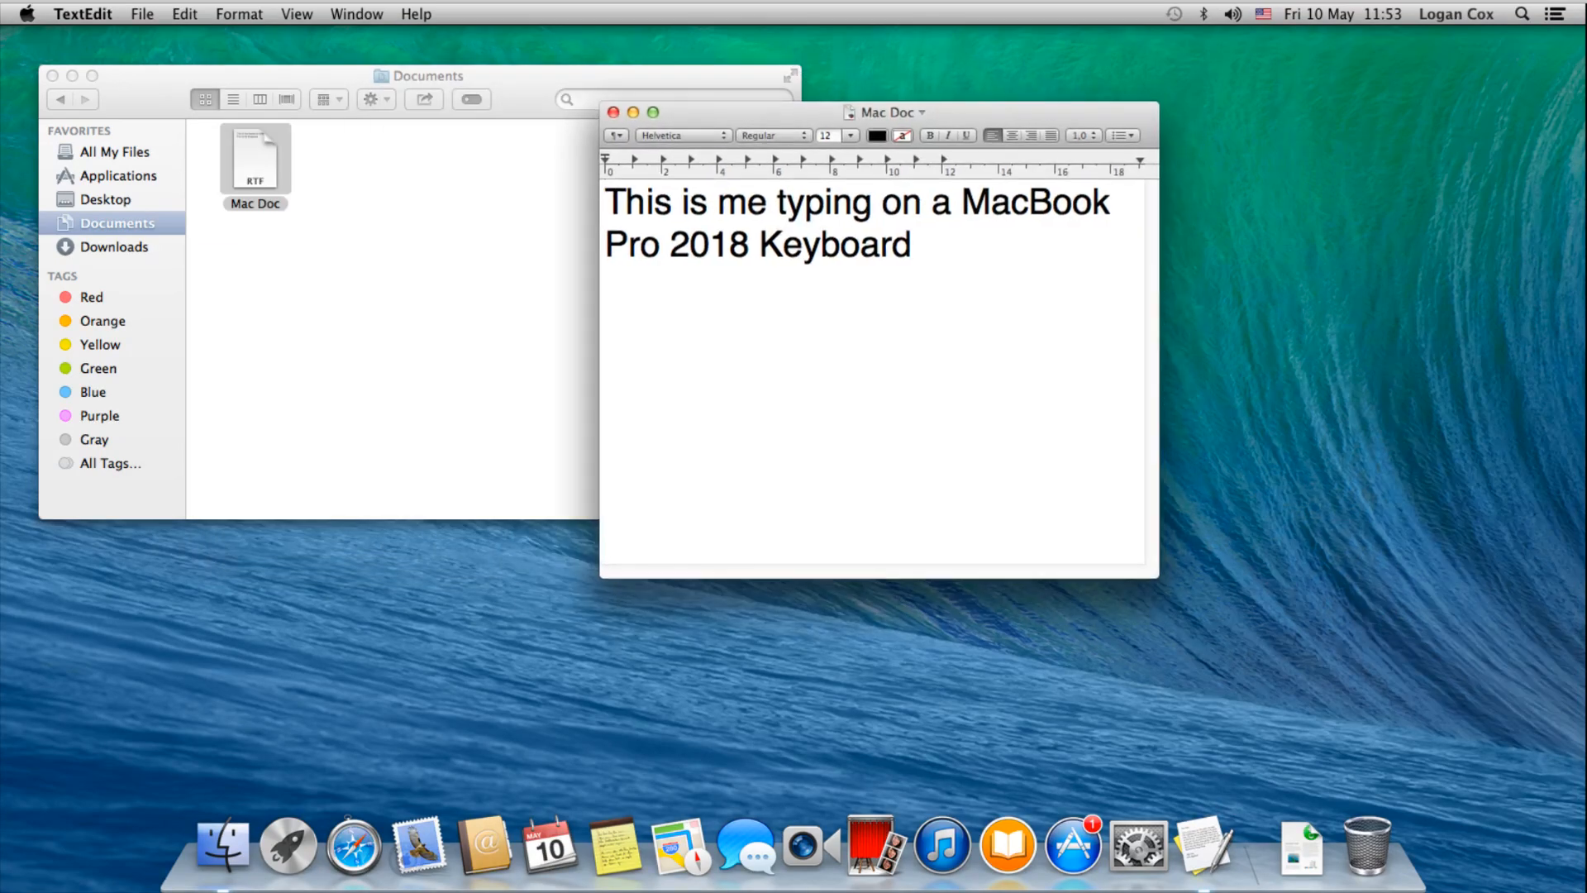
Delete all the text in Mac Doc and close the document
left_click_drag(916, 246, 605, 204)
key("BackSpace")
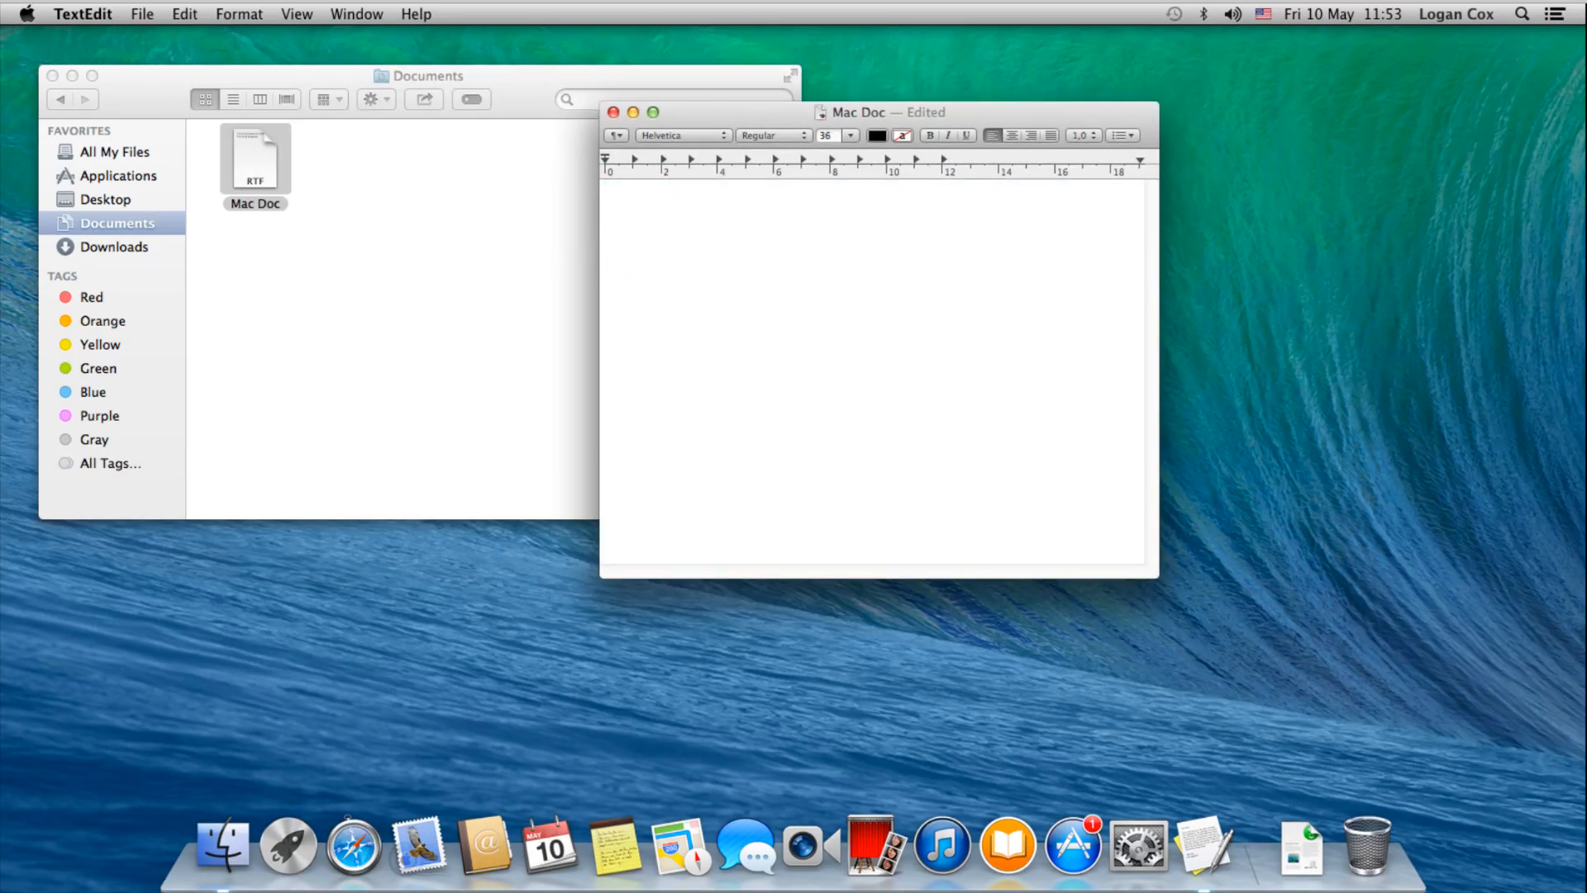
left_click(613, 112)
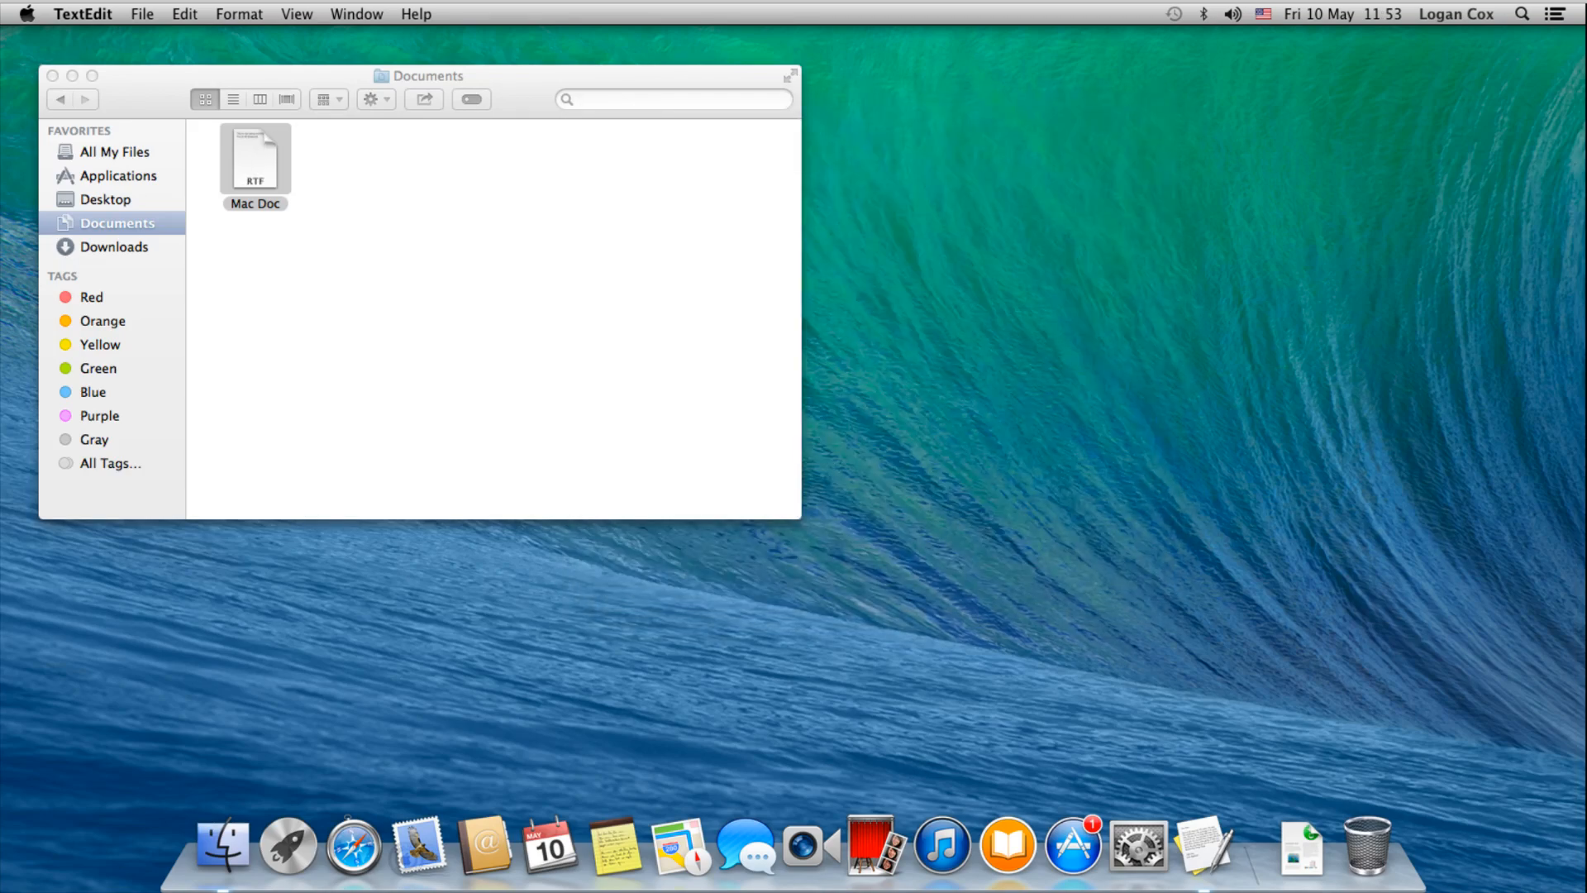
Reopen Mac Doc, write "This is me typing on a Mac" and close it, reopening it briefly to check the saved text
double_click(255, 158)
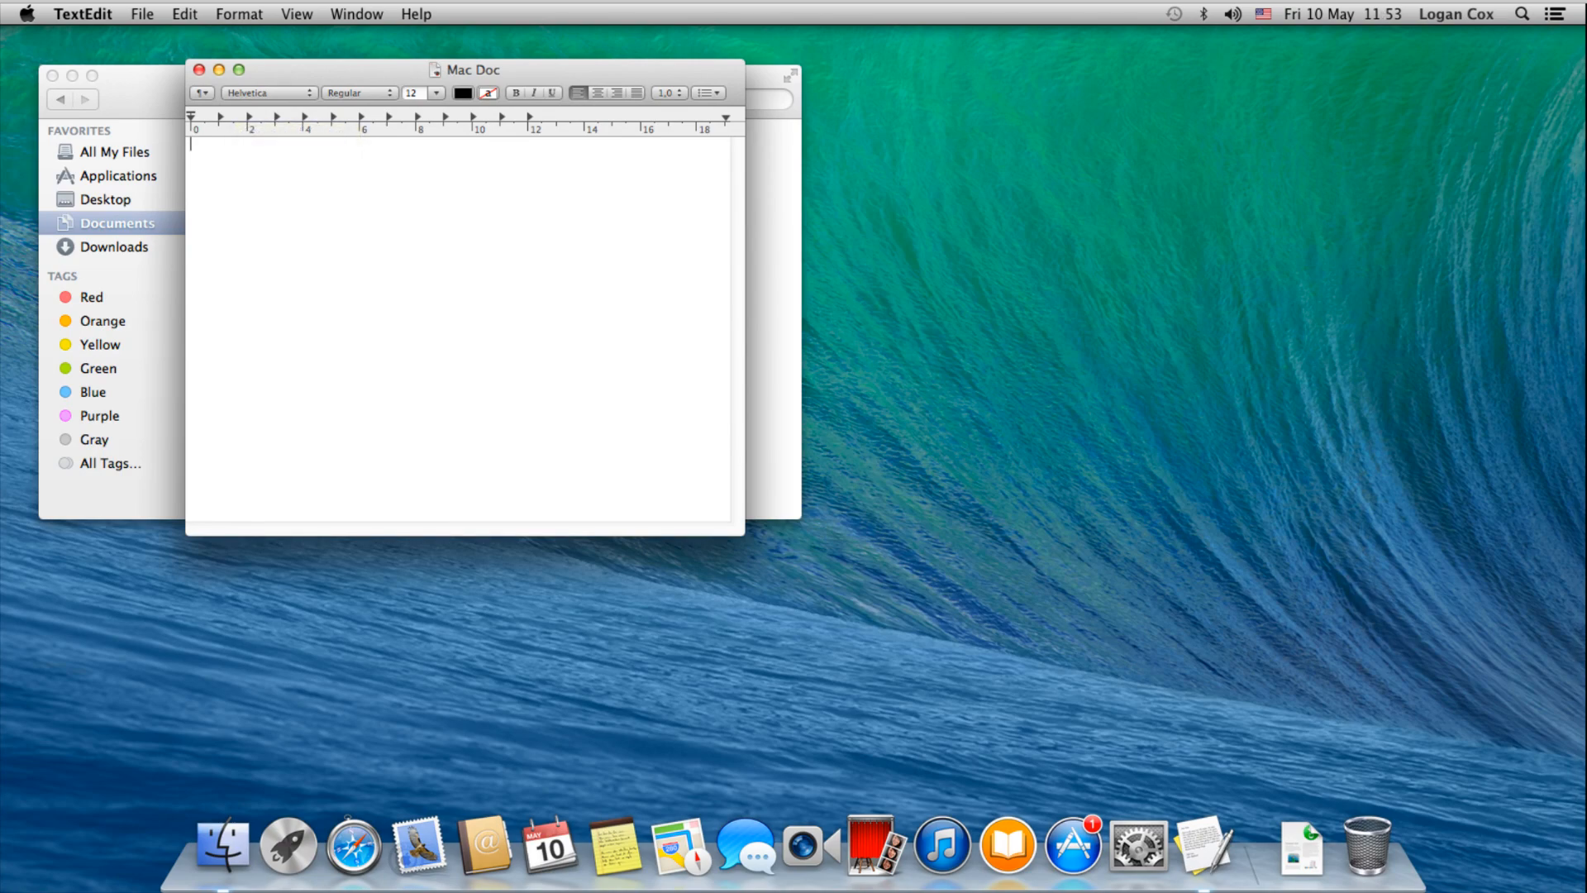
type("This is me typing on a Mac")
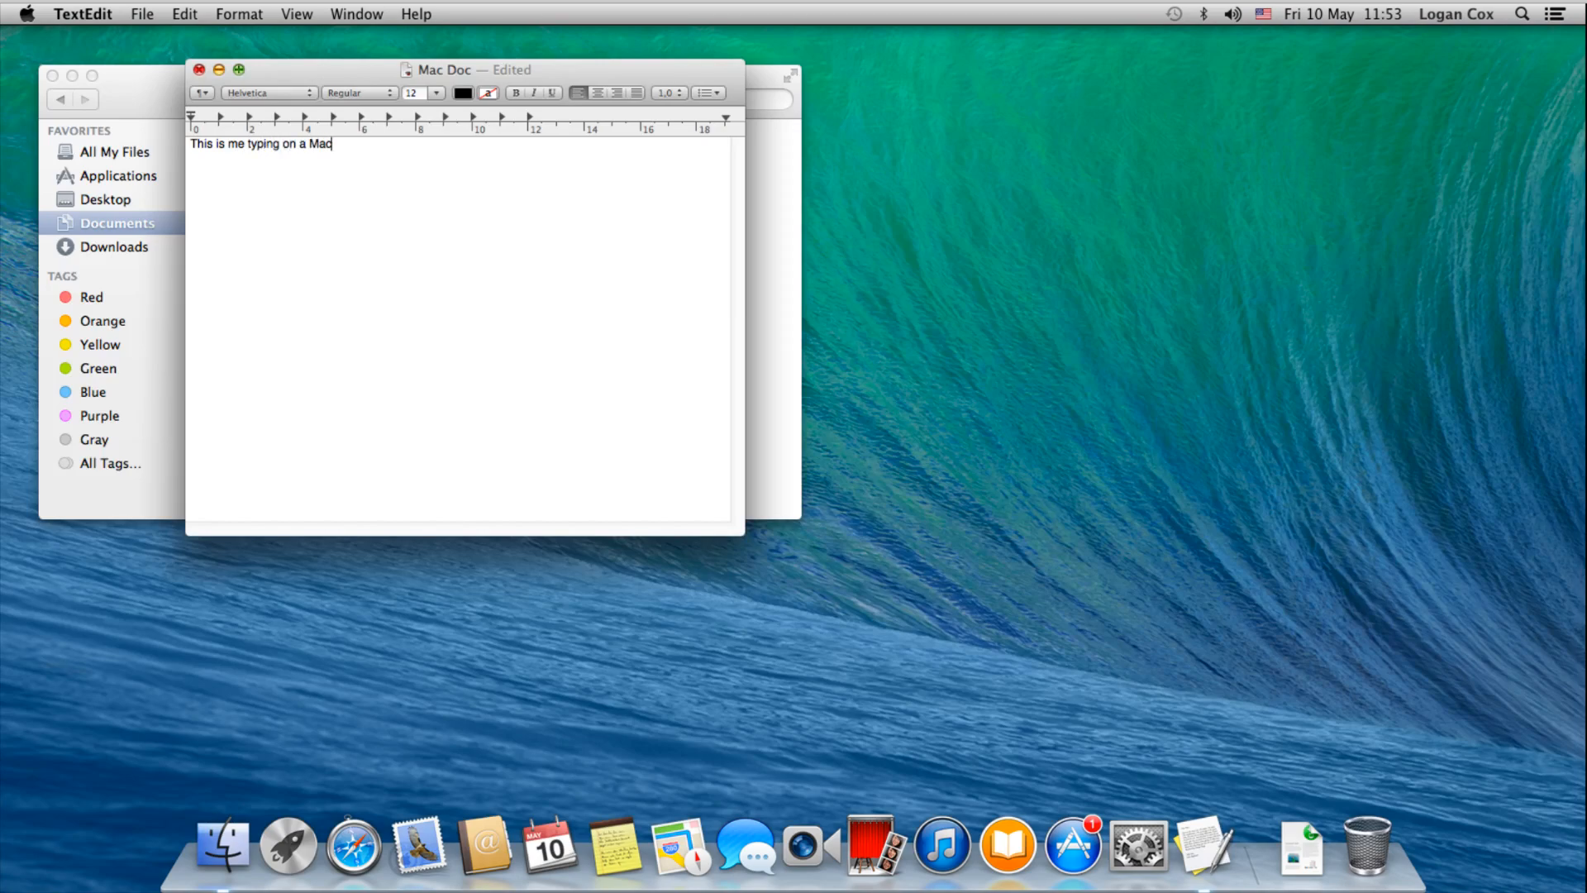
left_click(198, 70)
double_click(256, 164)
left_click(198, 70)
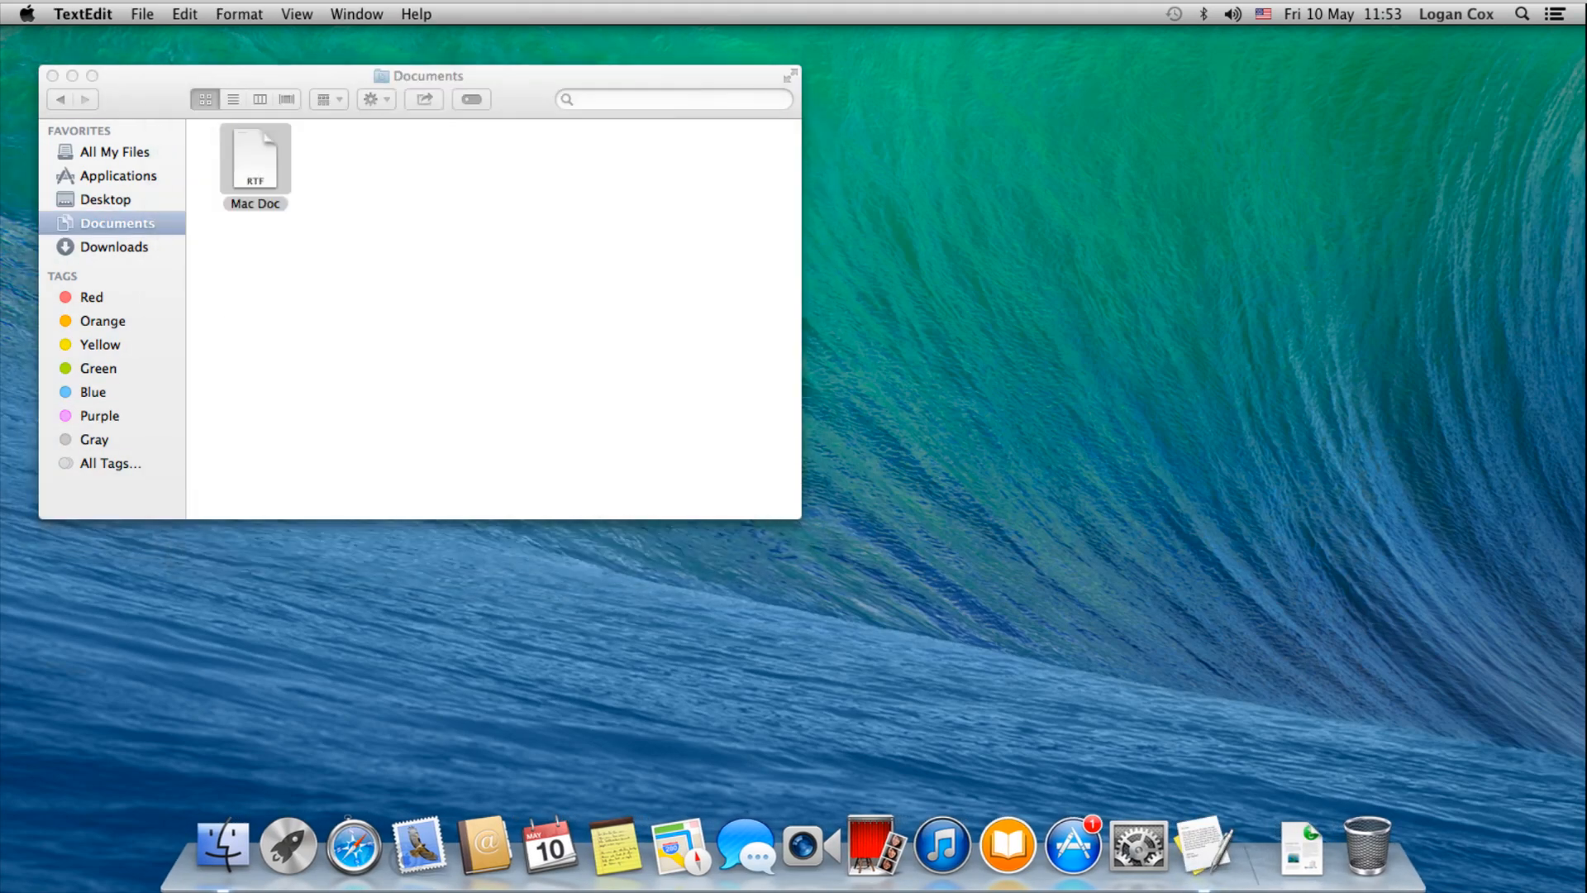
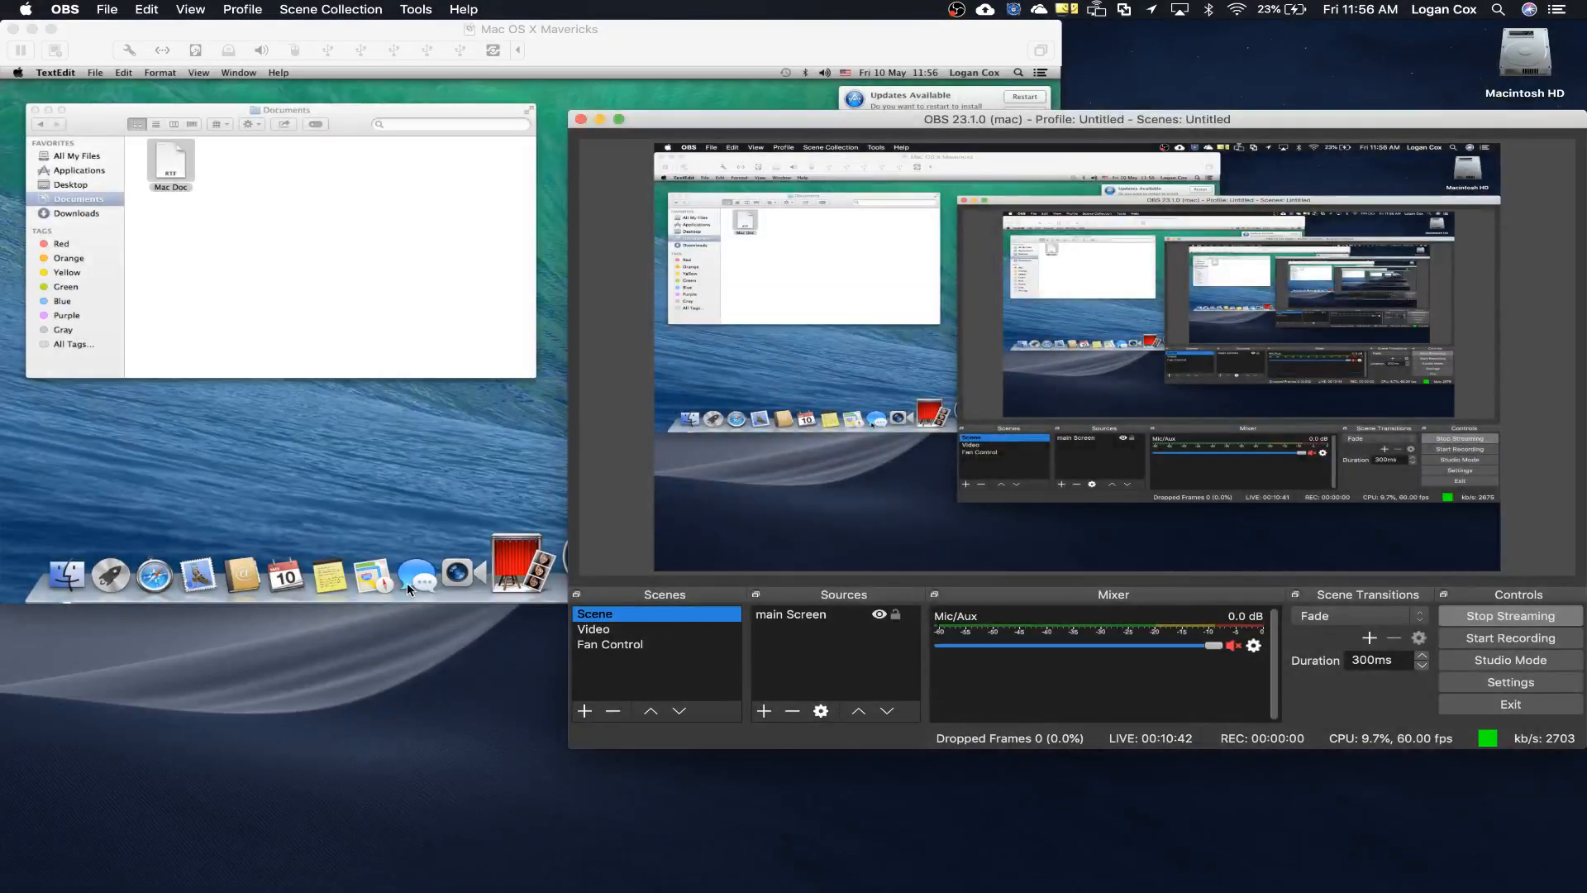
Unmute the Mic/Aux source in OBS and postpone the virtual machine's update restart with Try Tonight
left_click(1234, 647)
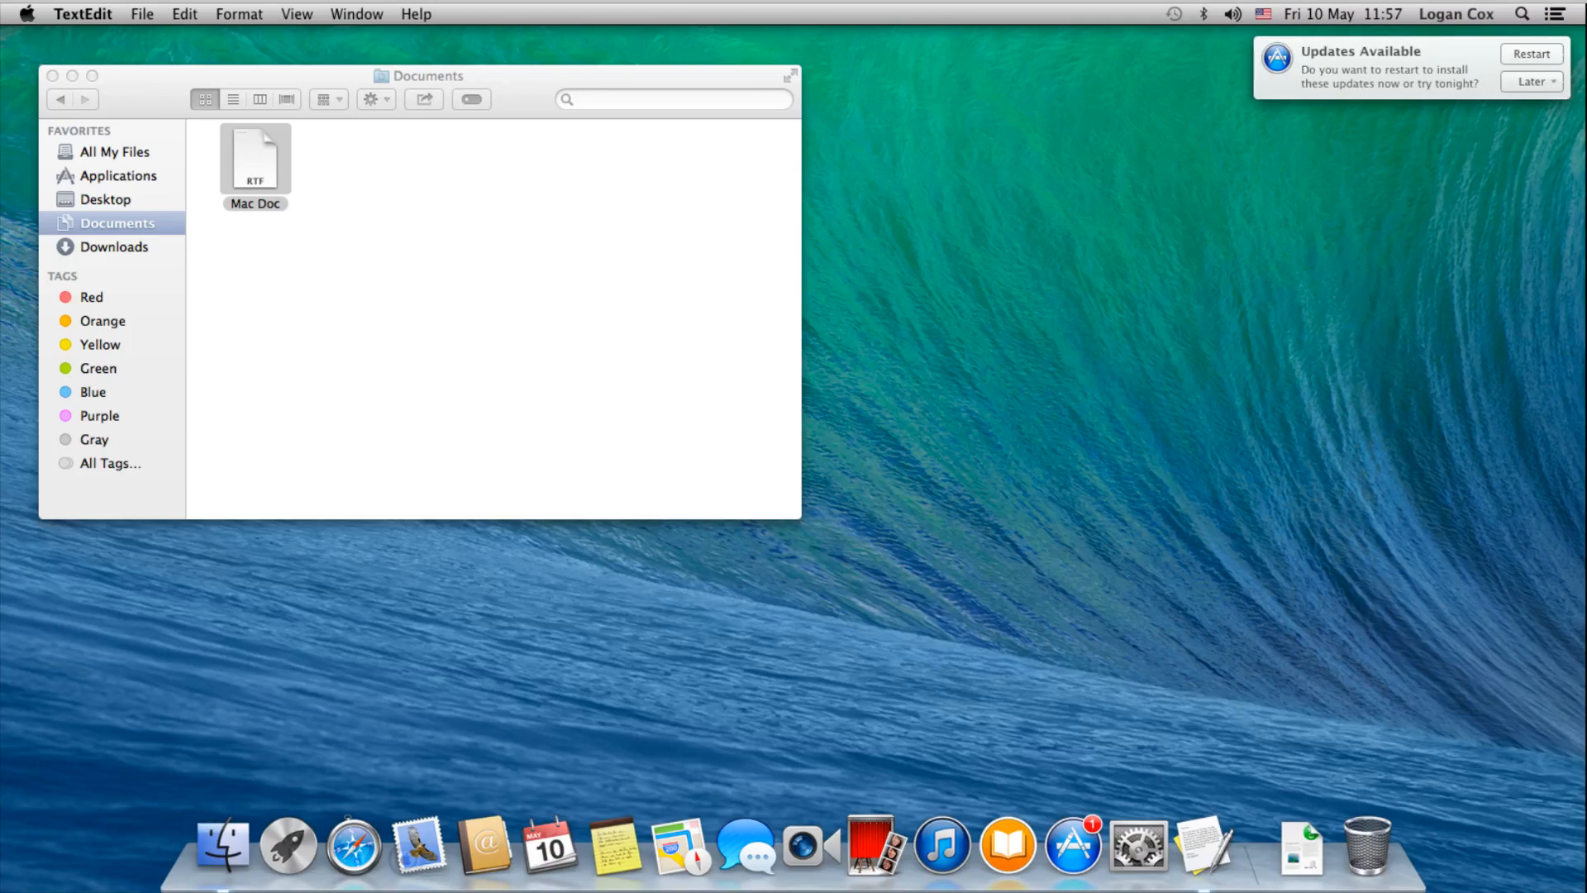
left_click(1531, 82)
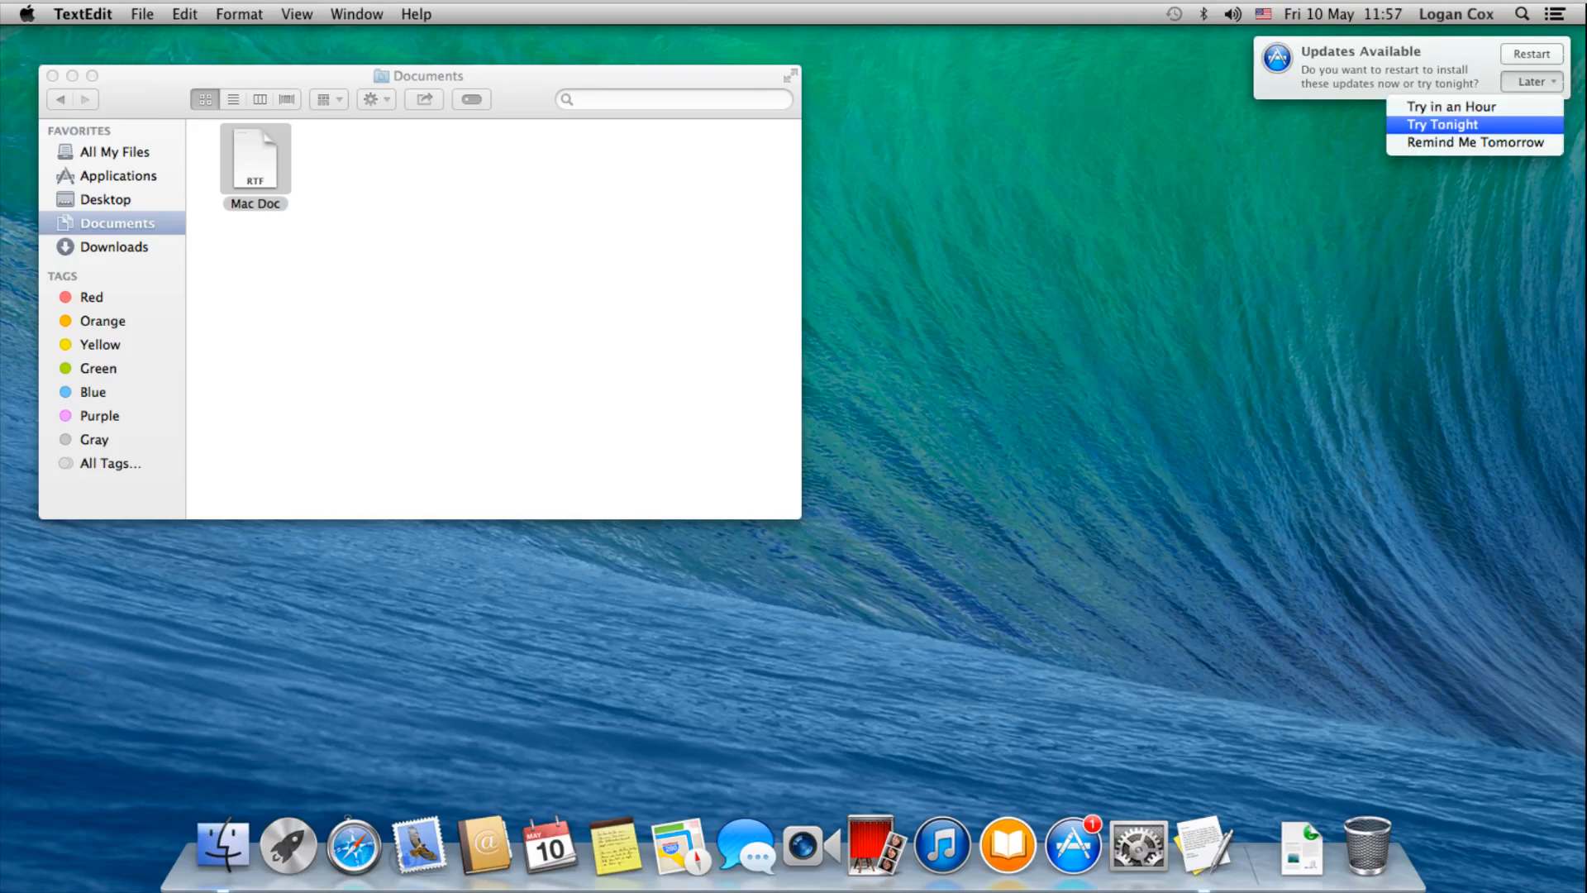
left_click(1442, 124)
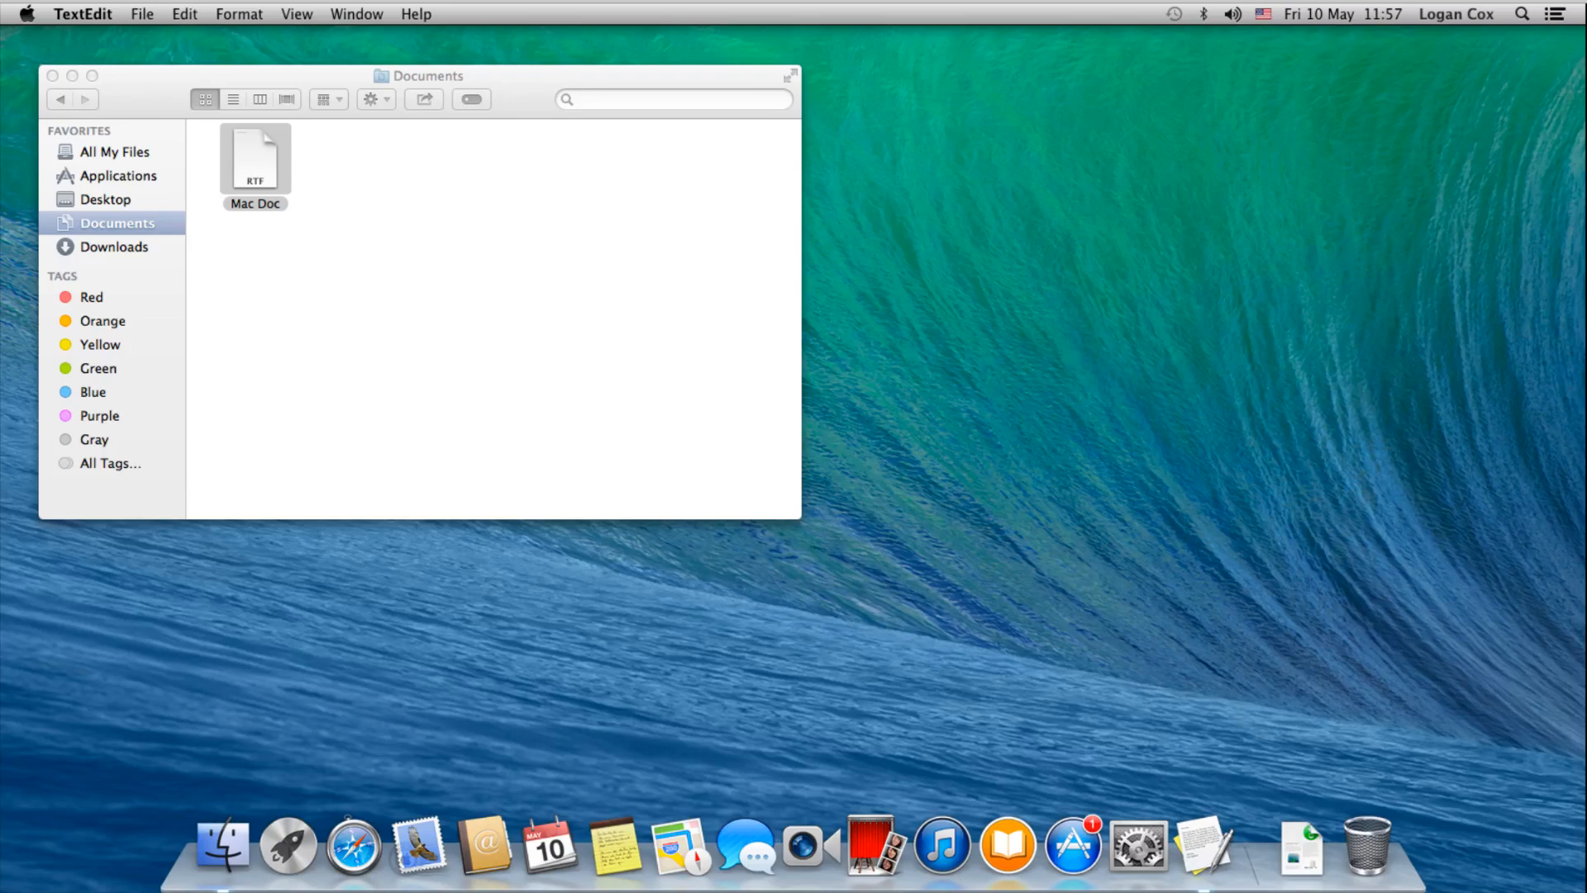
Close the virtual machine's Documents window and set the desktop background to the Galaxy picture
left_click(52, 75)
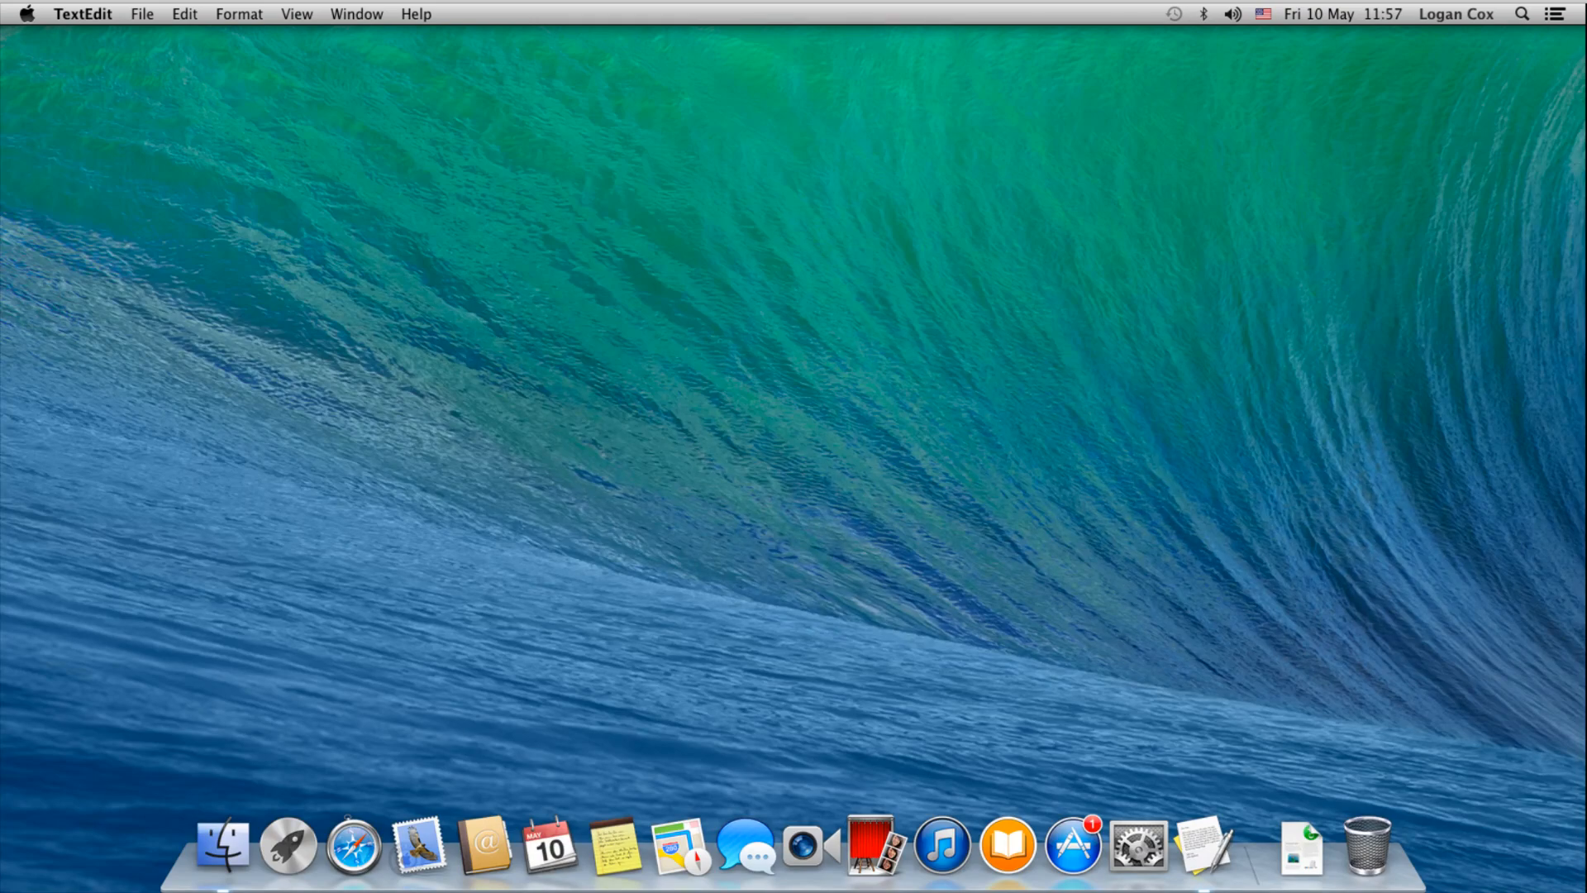
right_click(576, 437)
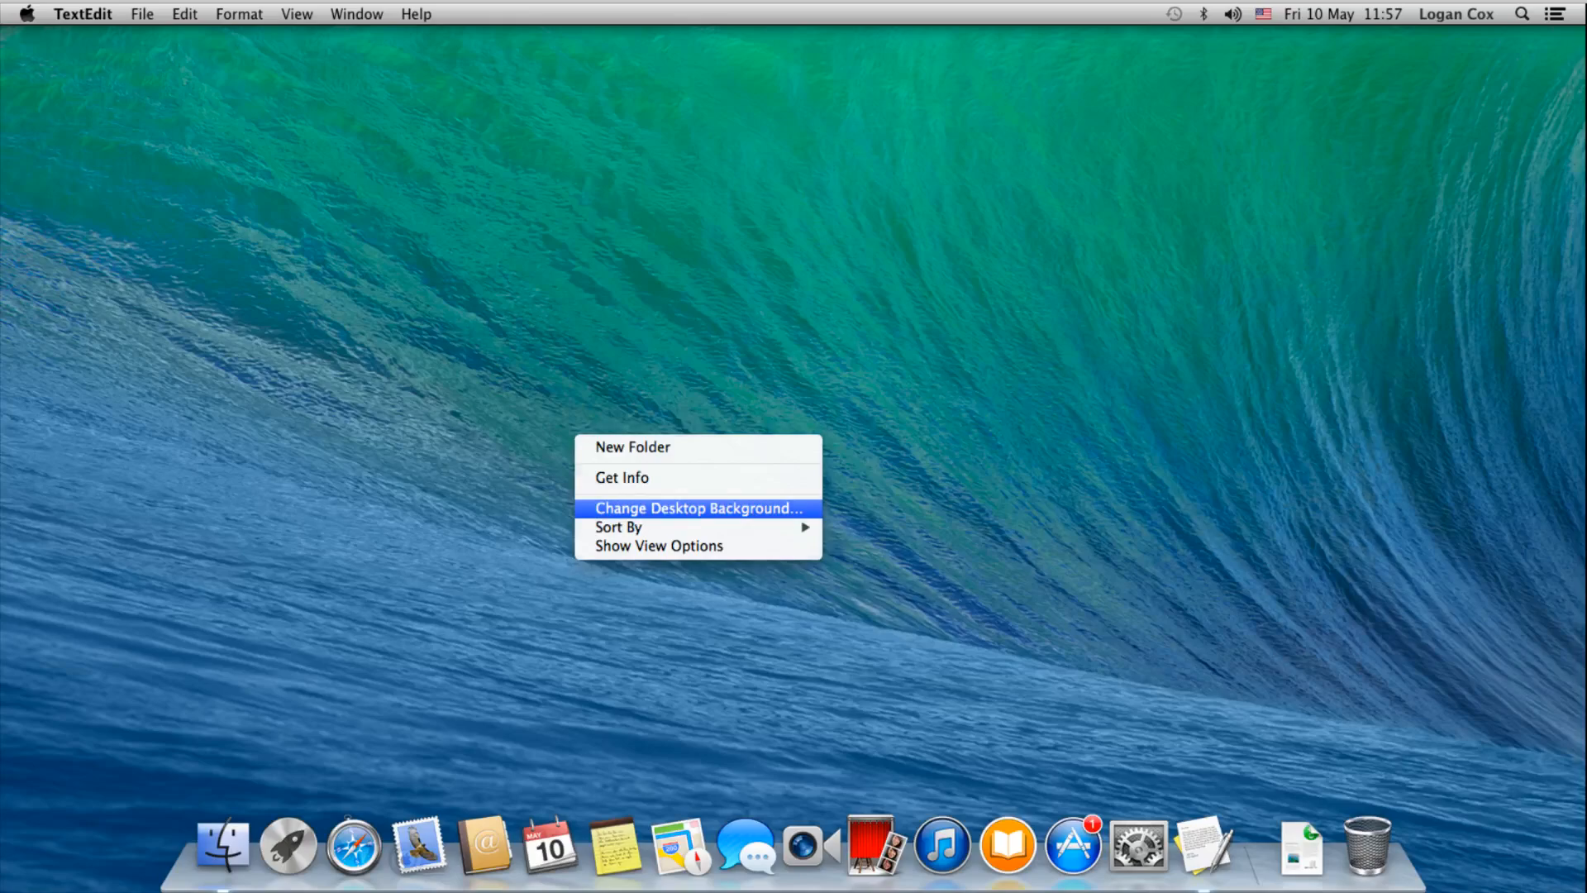
left_click(698, 507)
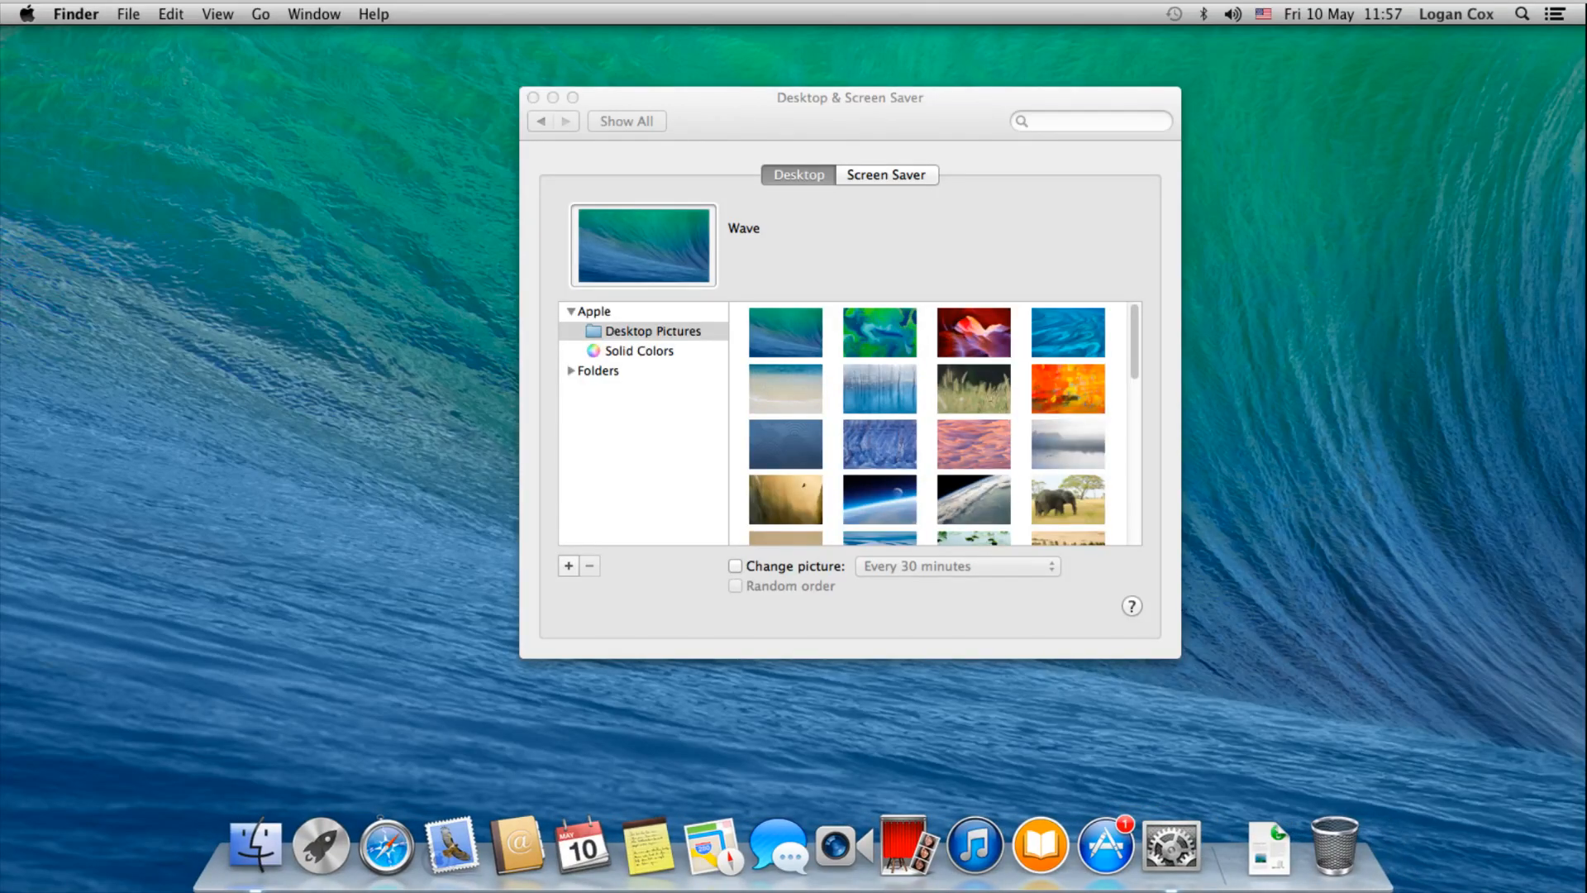
scroll(926, 422, "down", 3)
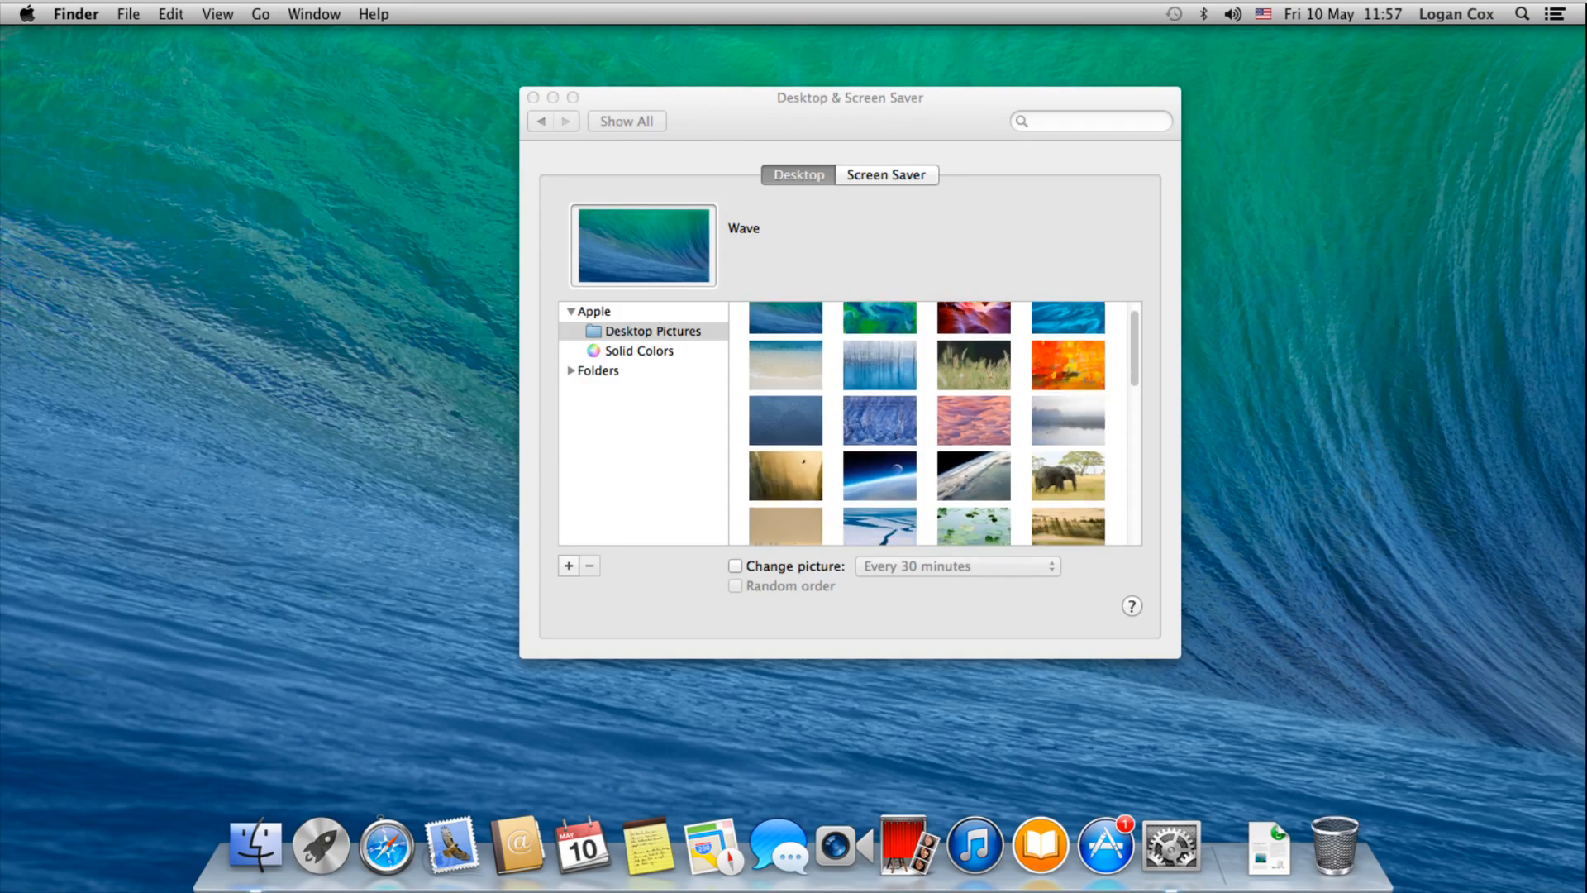
scroll(926, 422, "down", 3)
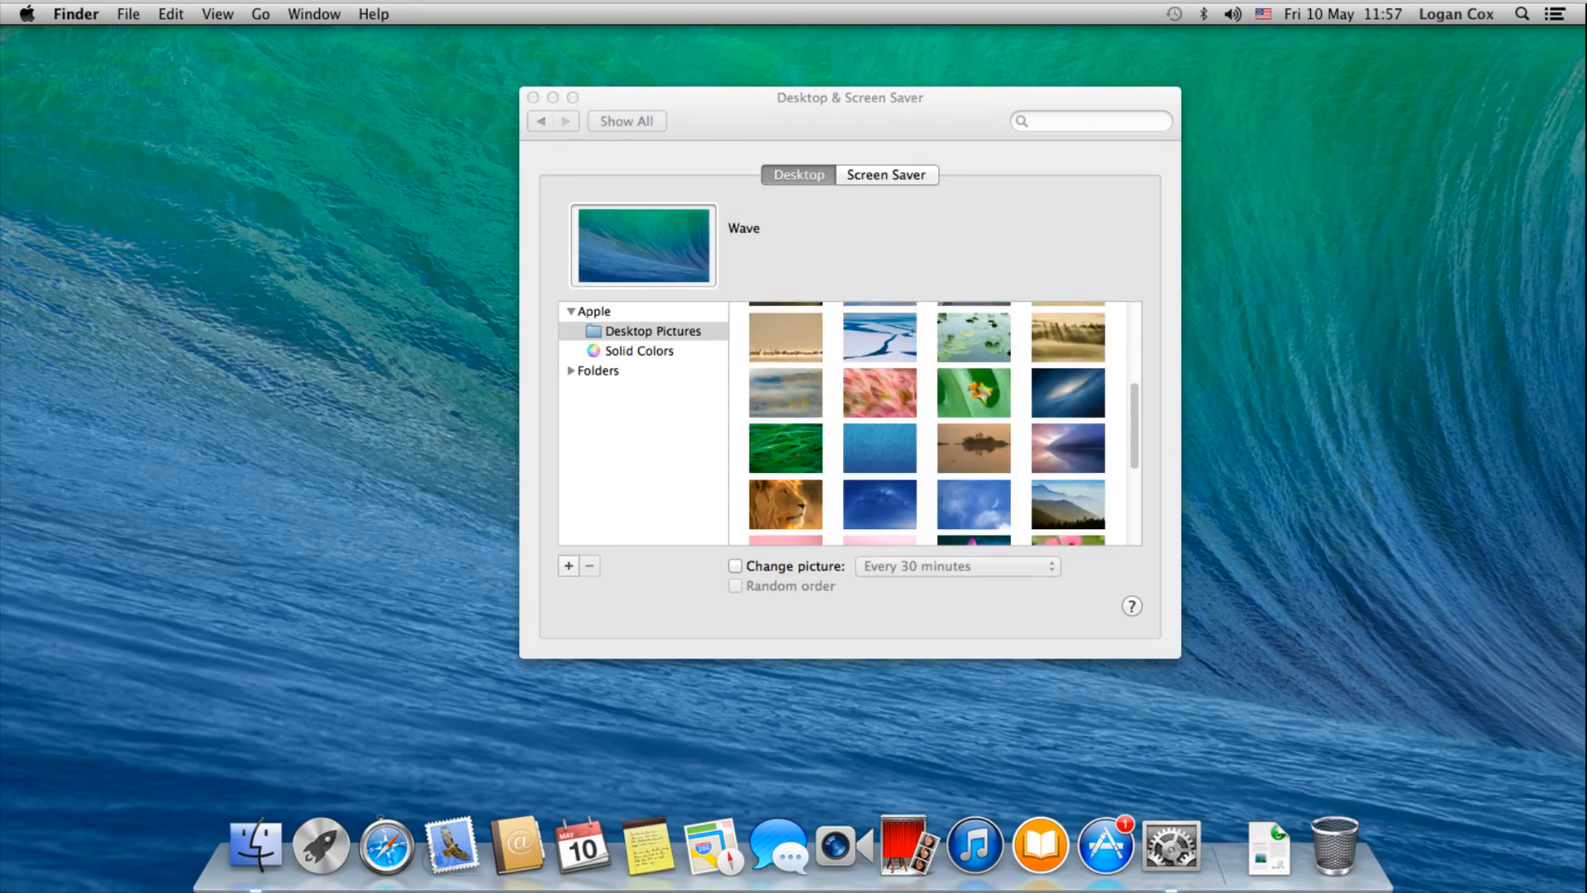
scroll(926, 423, "down", 3)
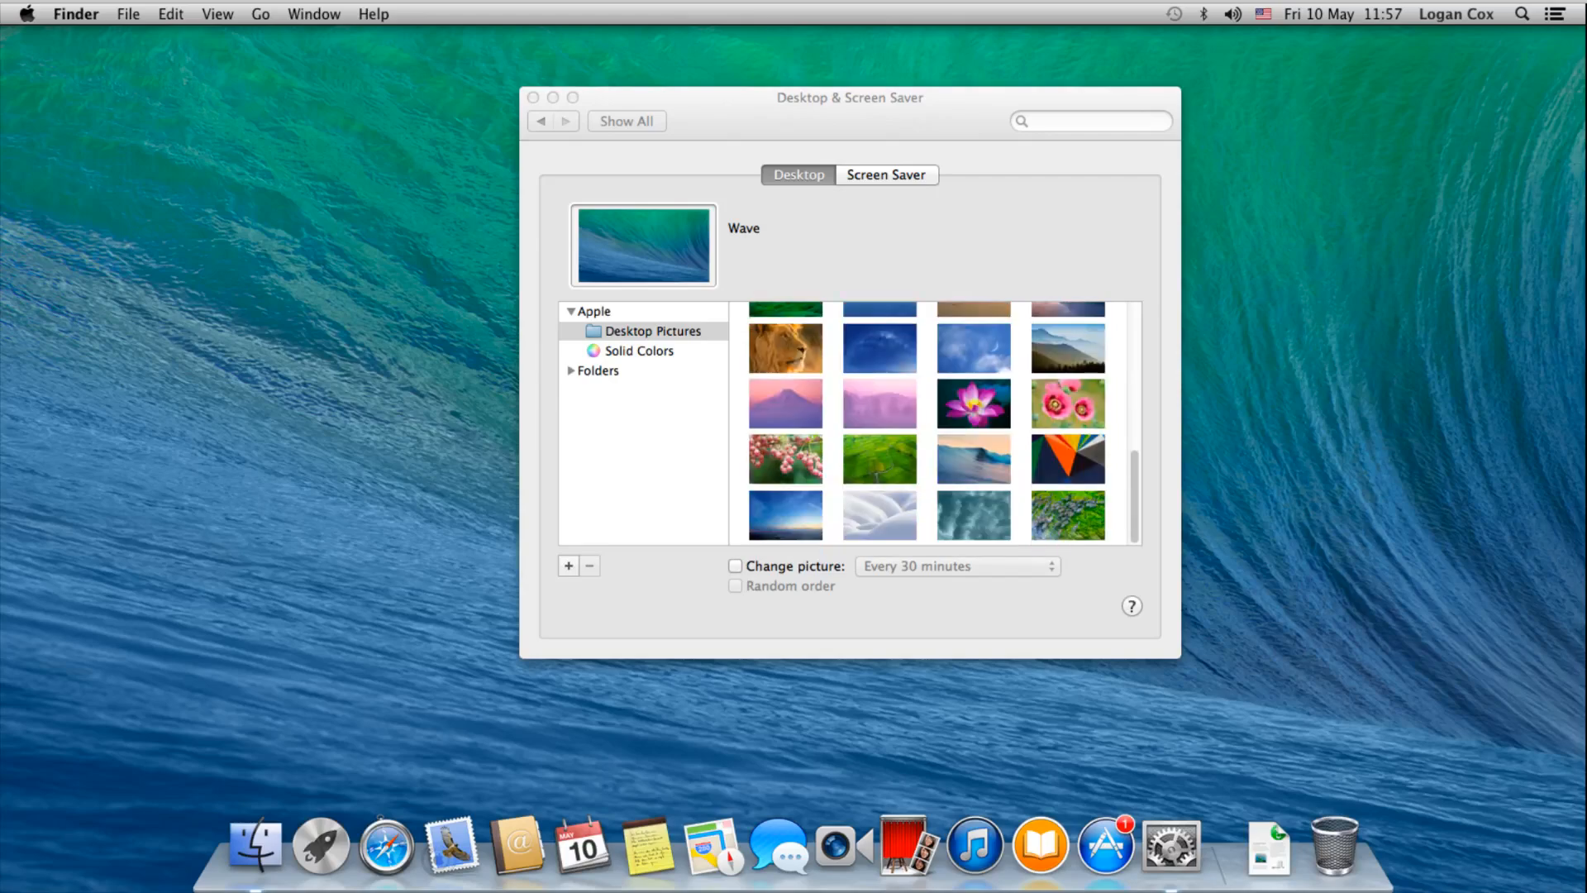
scroll(926, 422, "up", 3)
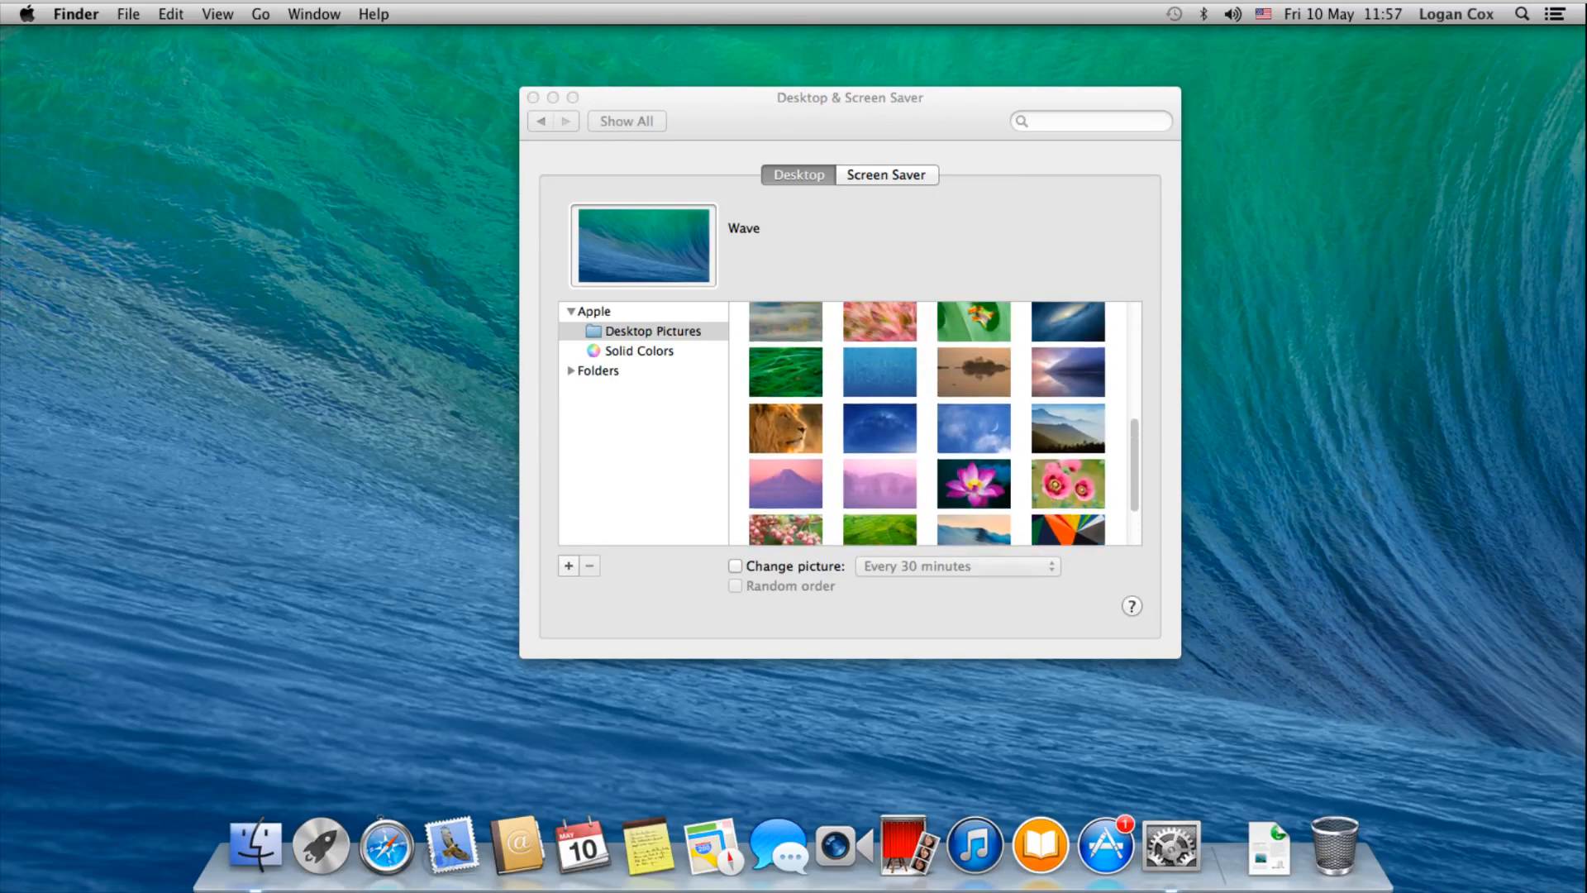
left_click(1068, 373)
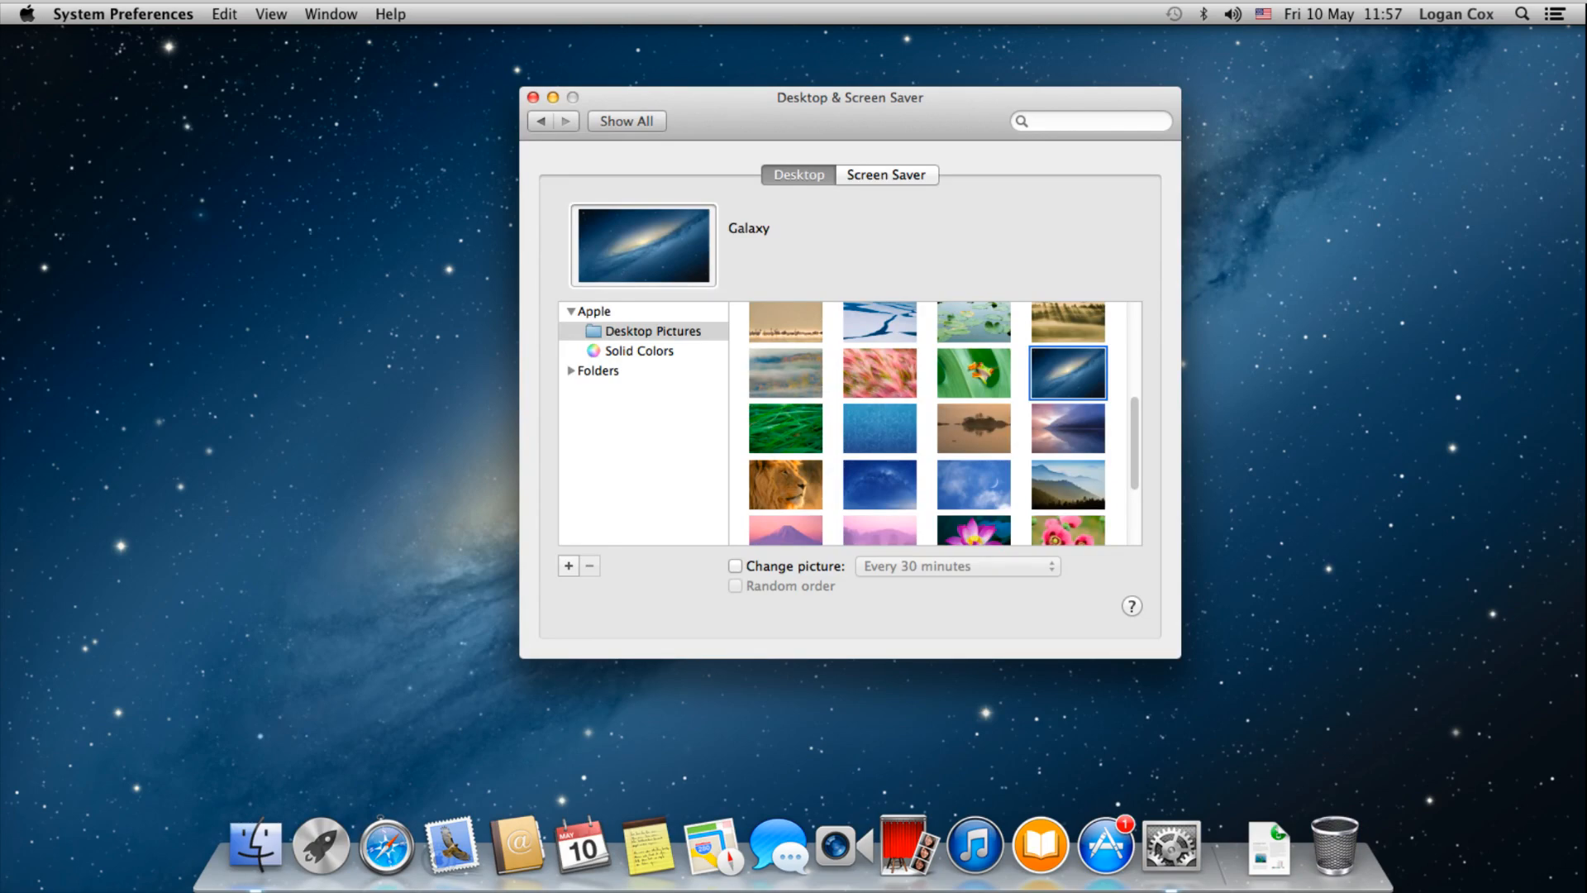
scroll(945, 422, "up", 5)
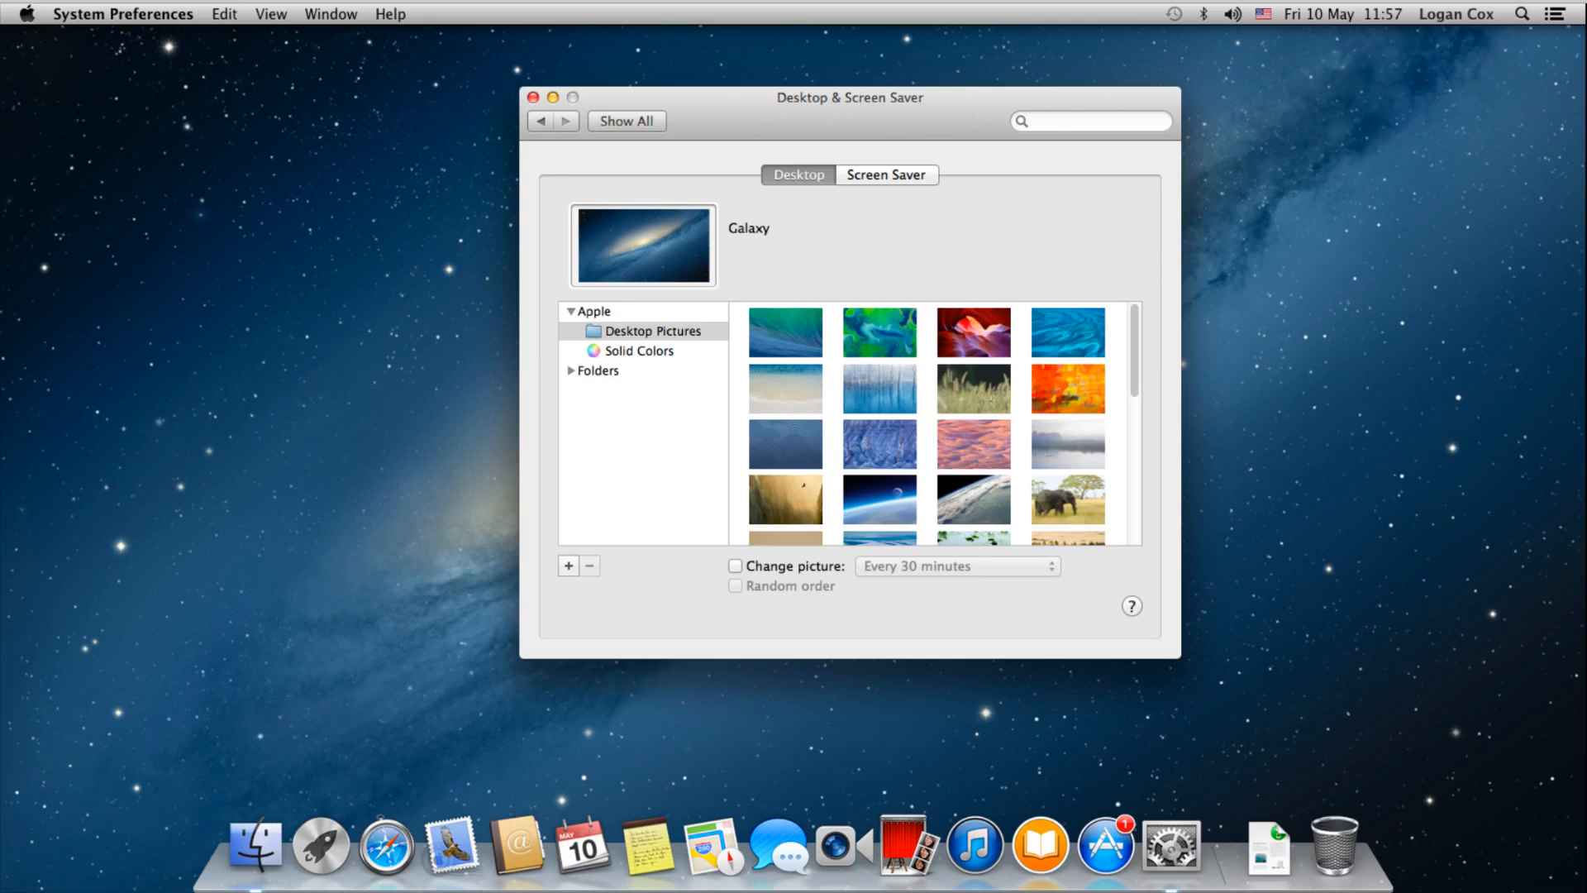
Try the Poppies desktop picture, switch back to Galaxy, and browse the remaining desktop pictures
scroll(945, 422, "down", 5)
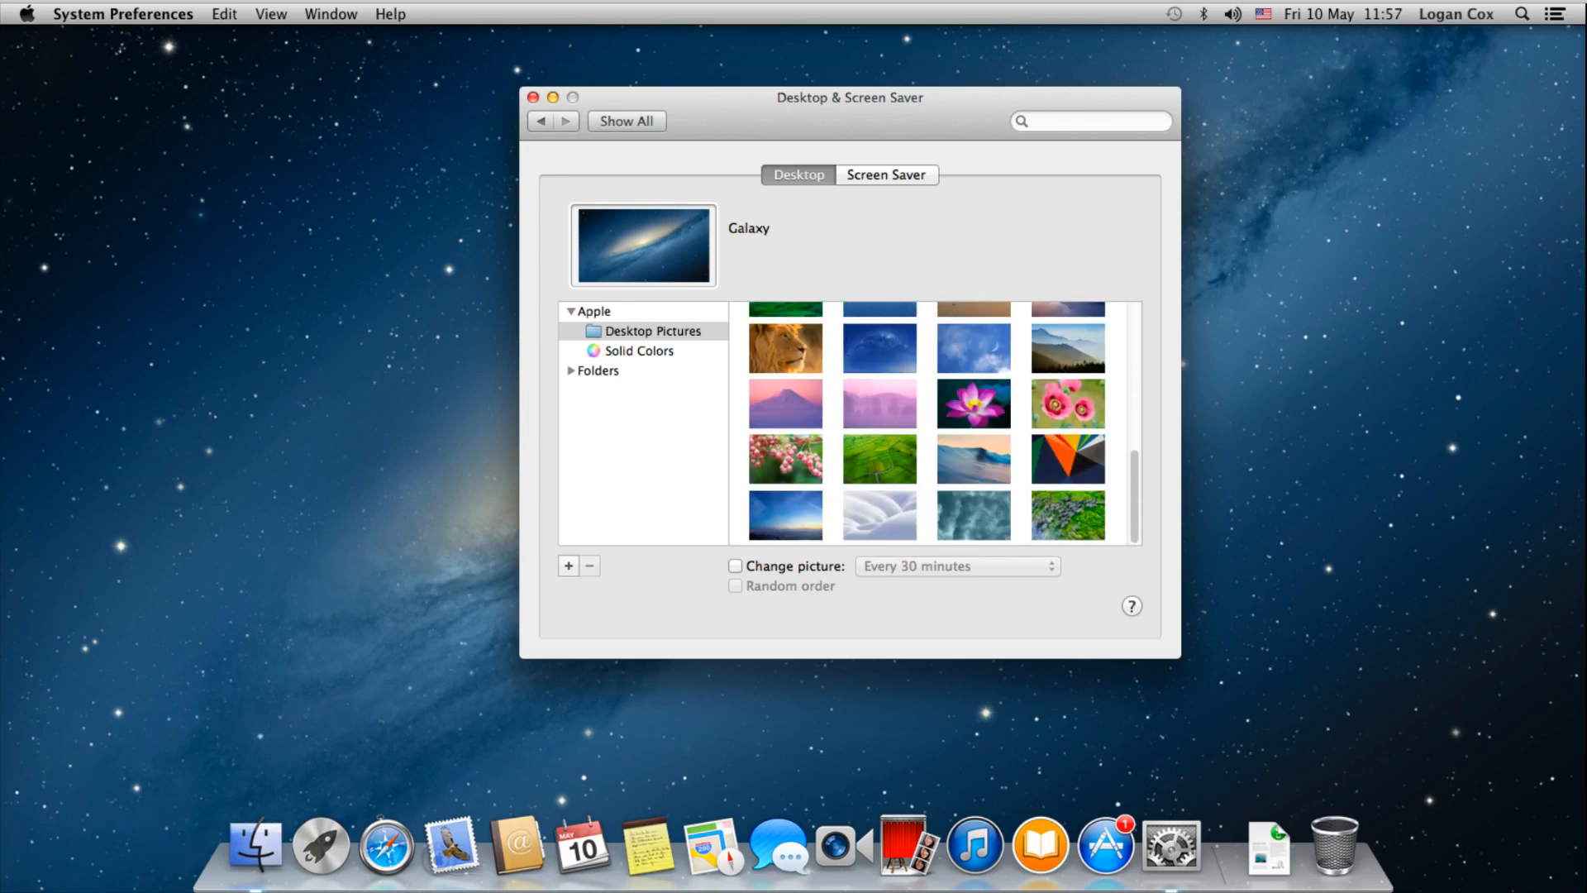
left_click(1068, 403)
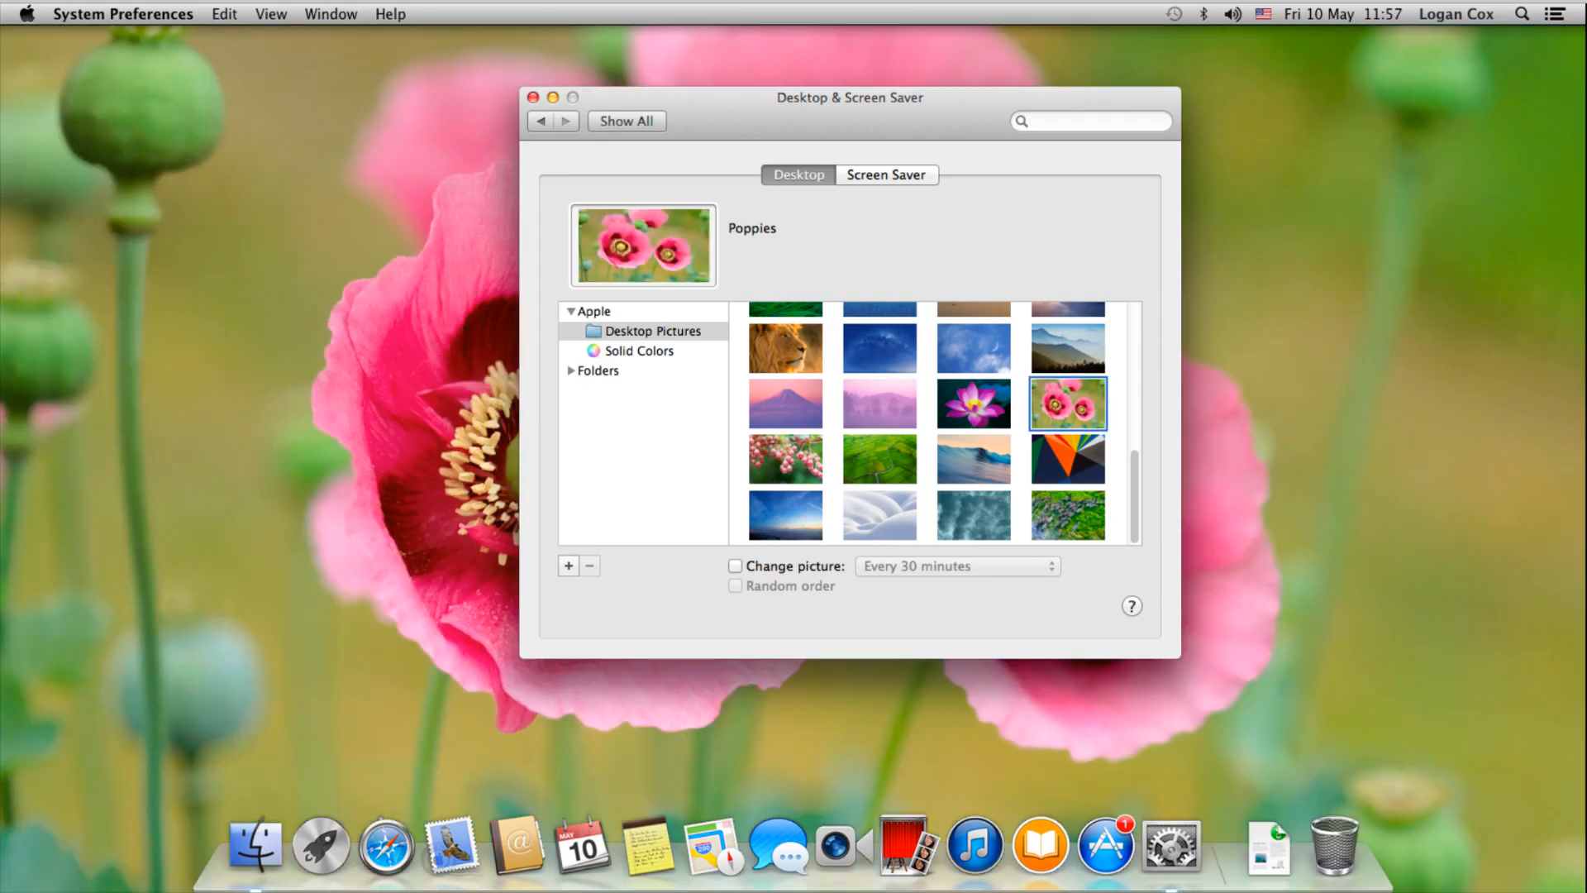
scroll(945, 423, "up", 10)
scroll(944, 423, "down", 1)
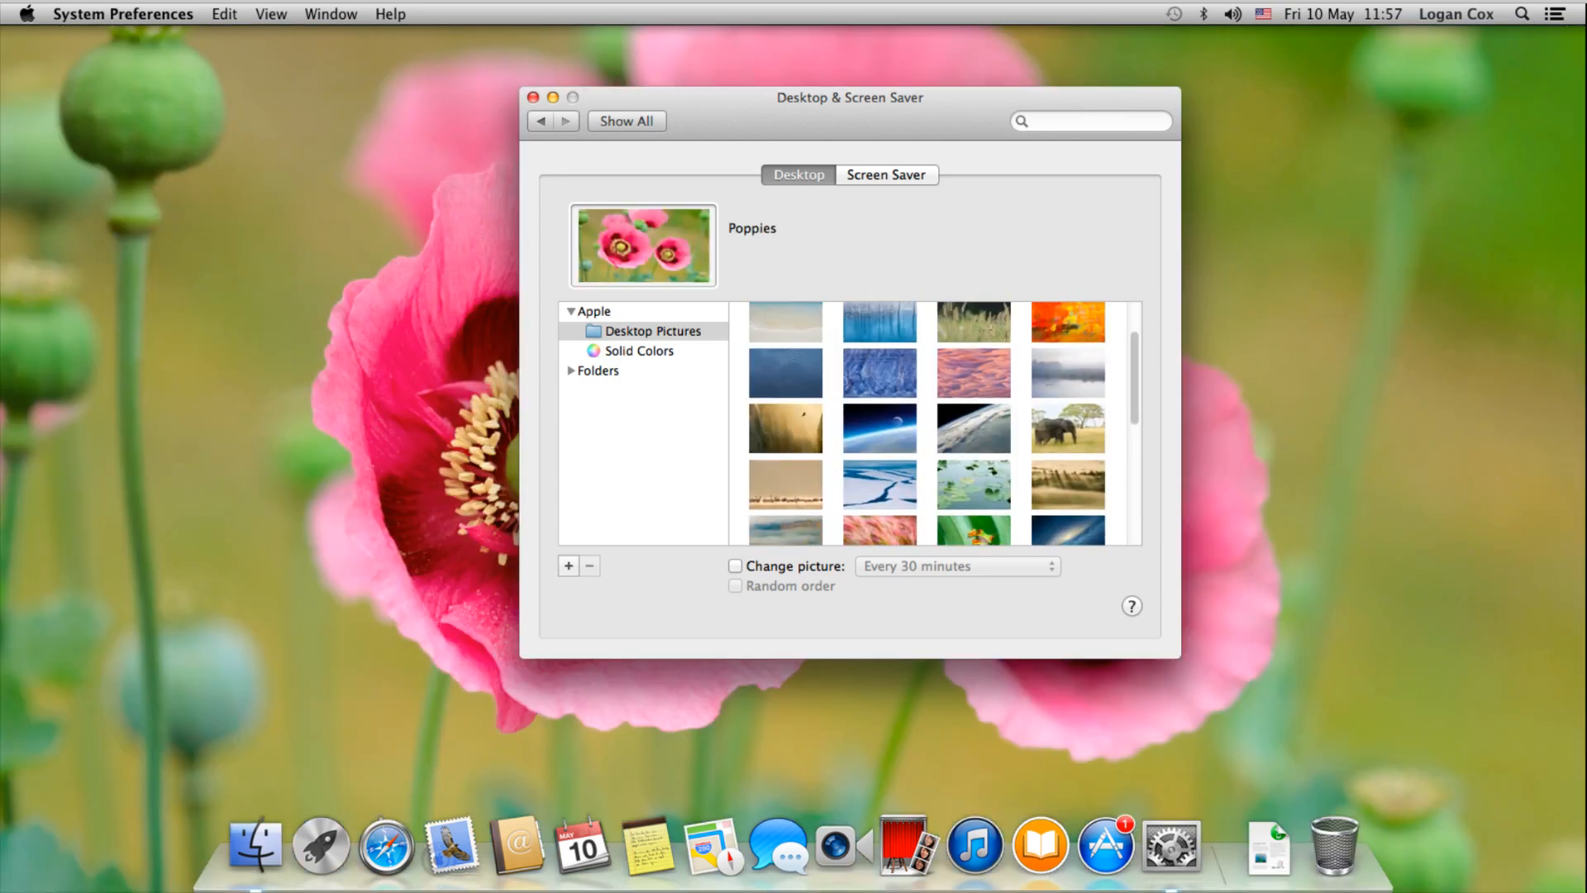
left_click(1067, 525)
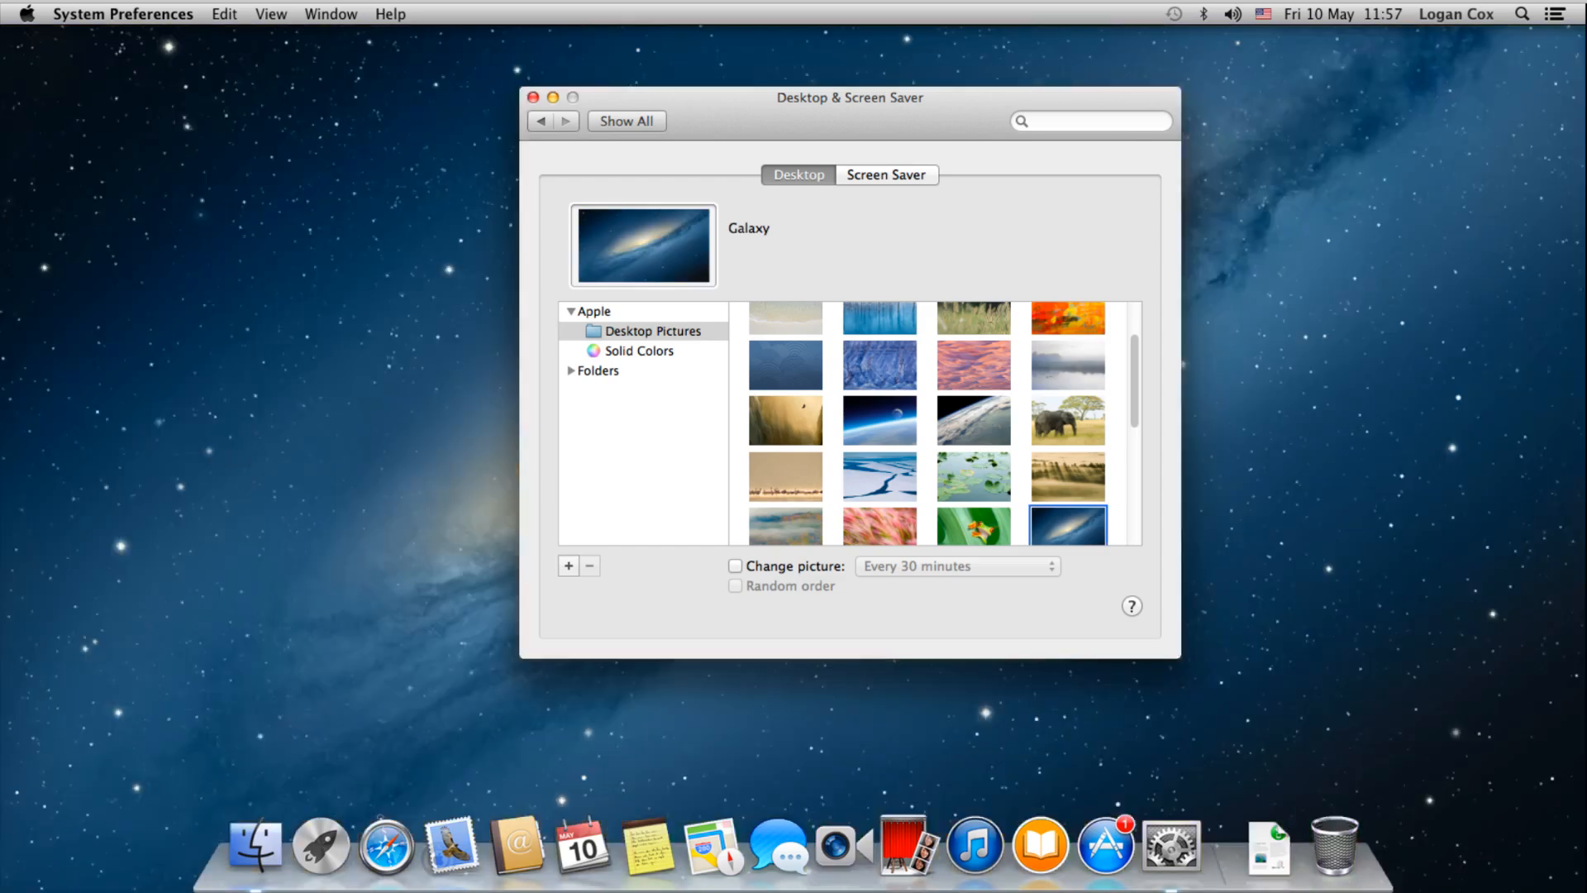
scroll(945, 422, "down", 5)
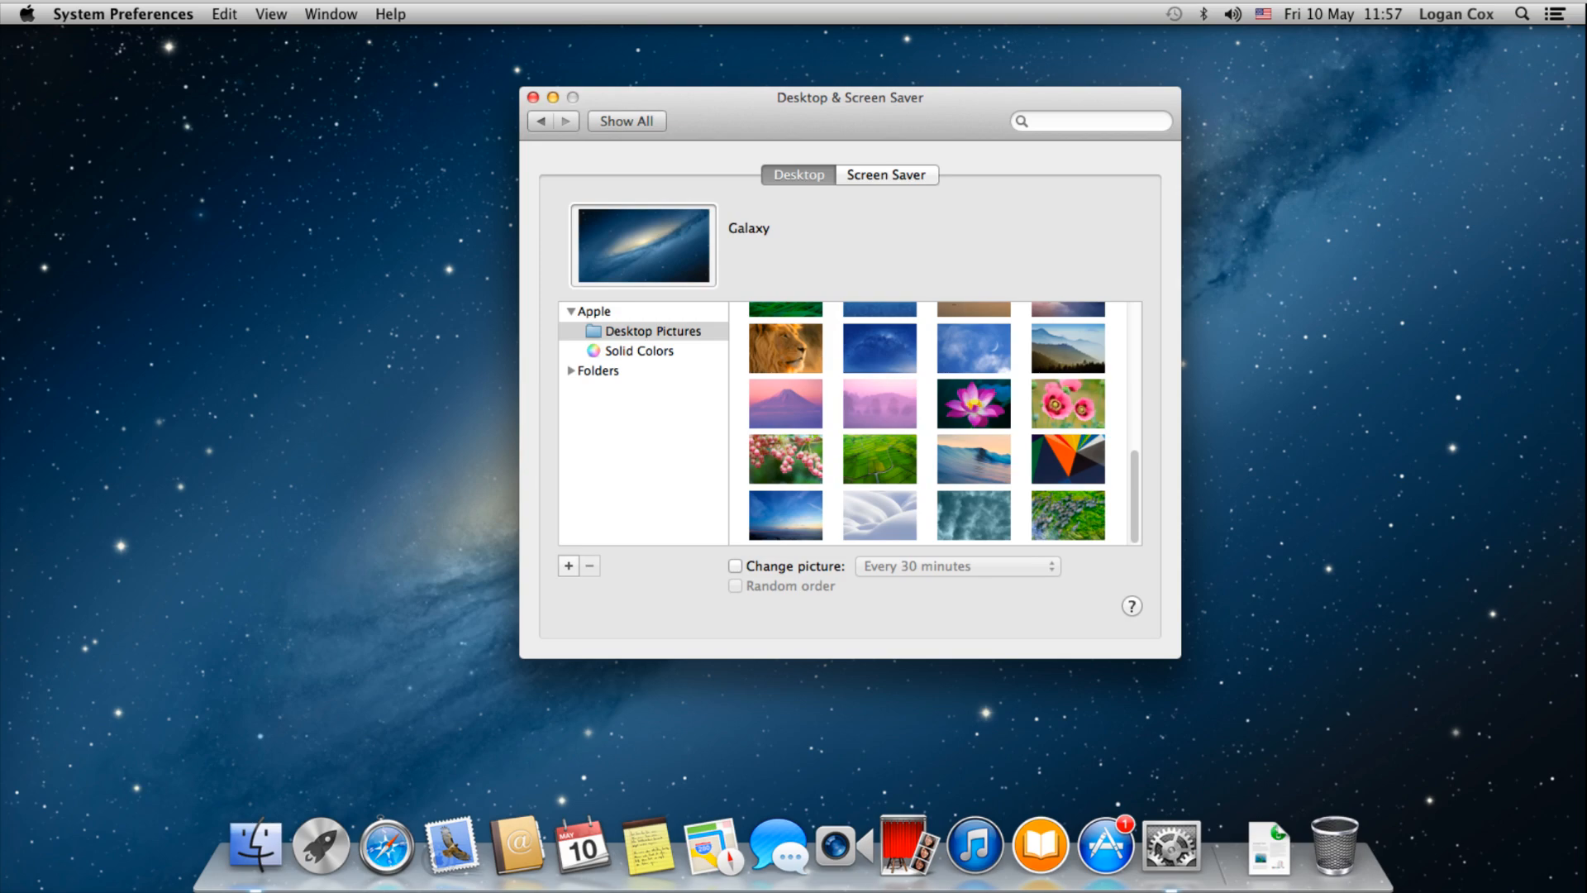
Preview the Floating screen saver with Nature Patterns as its source, and change the screen saver style to Origami
left_click(886, 175)
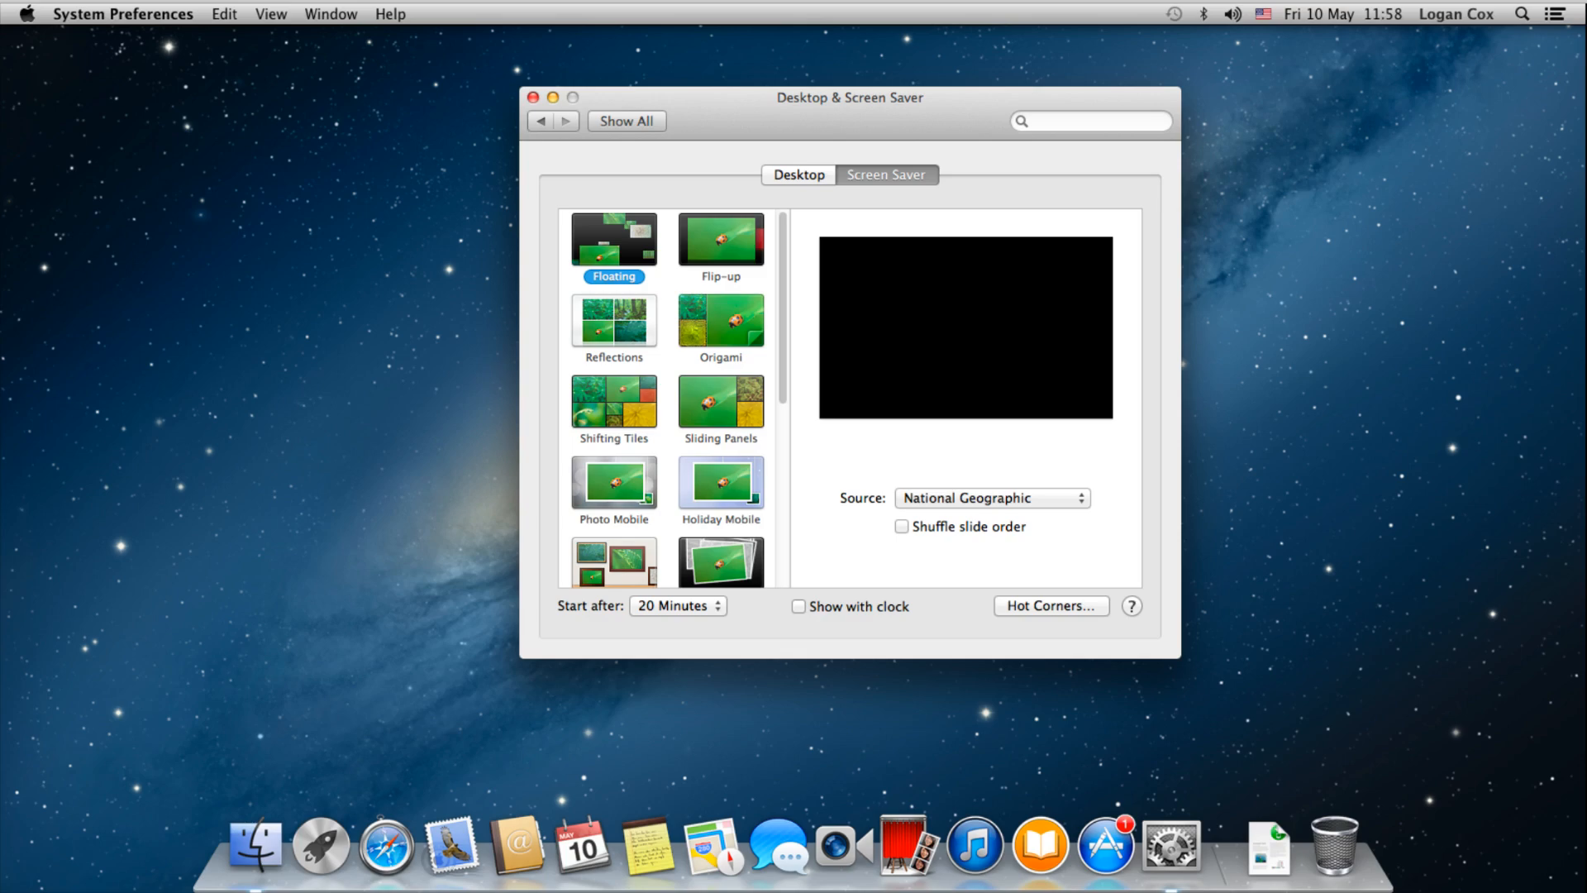
left_click(991, 499)
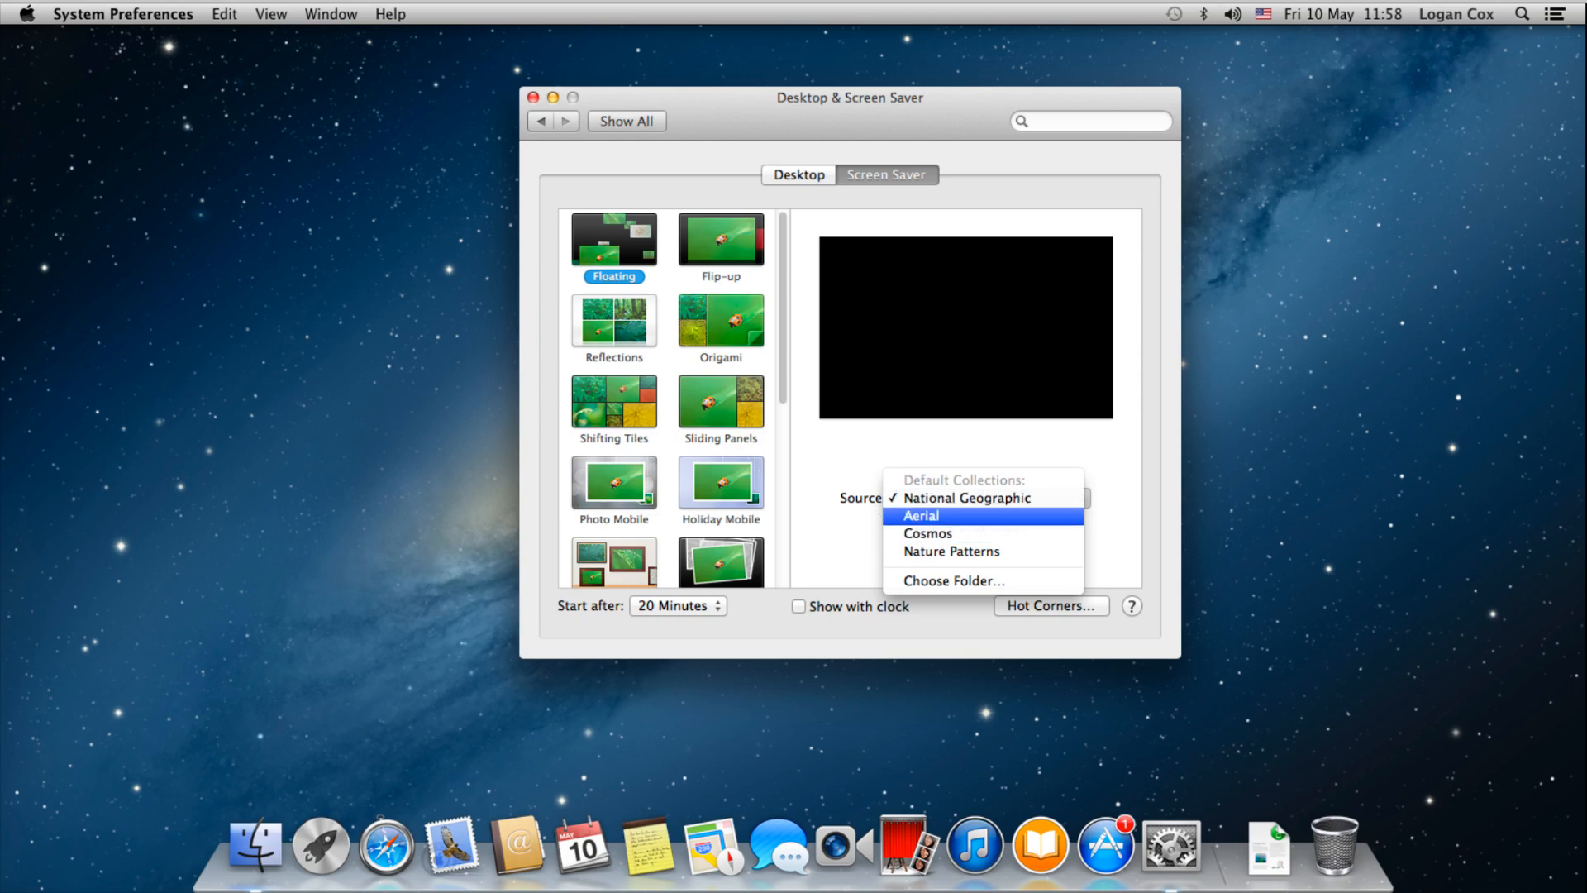
left_click(952, 551)
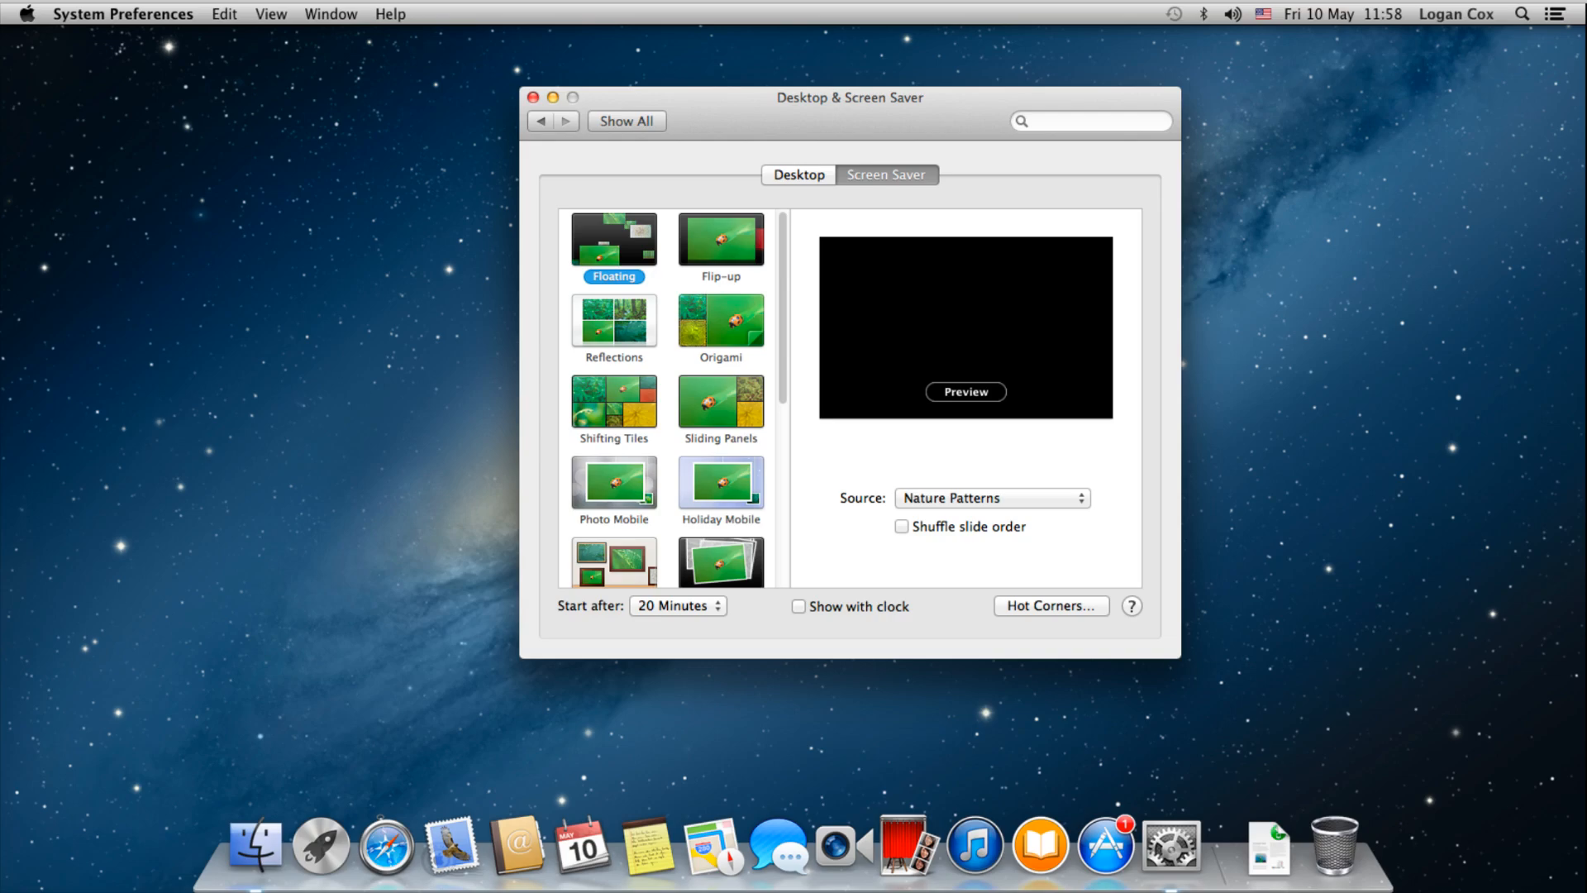
left_click(965, 391)
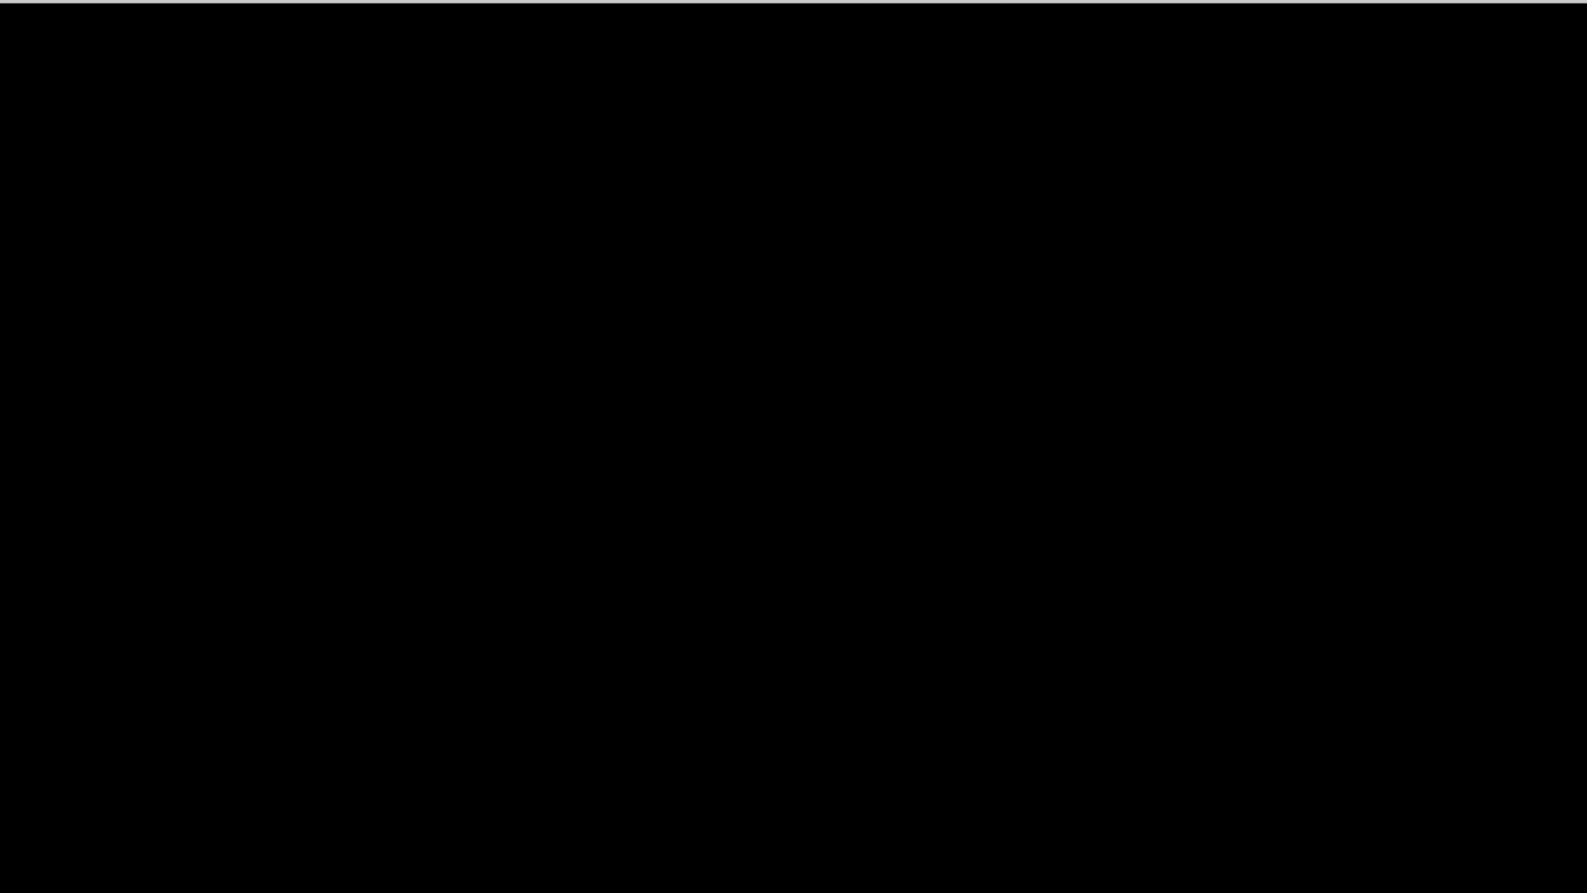
mouse_move(954, 362)
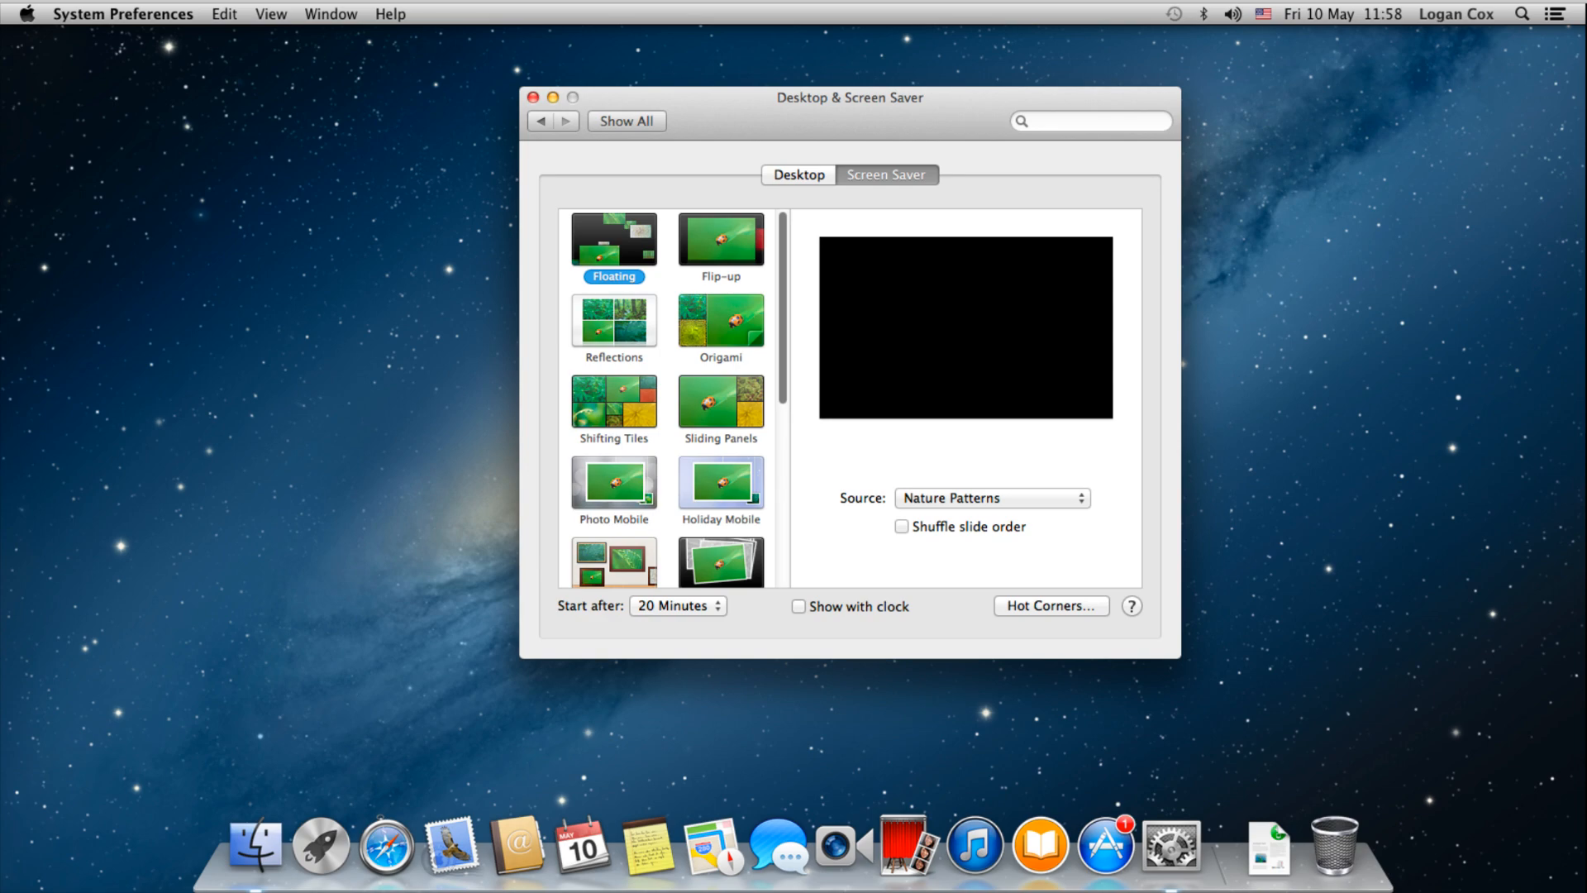
left_click(720, 320)
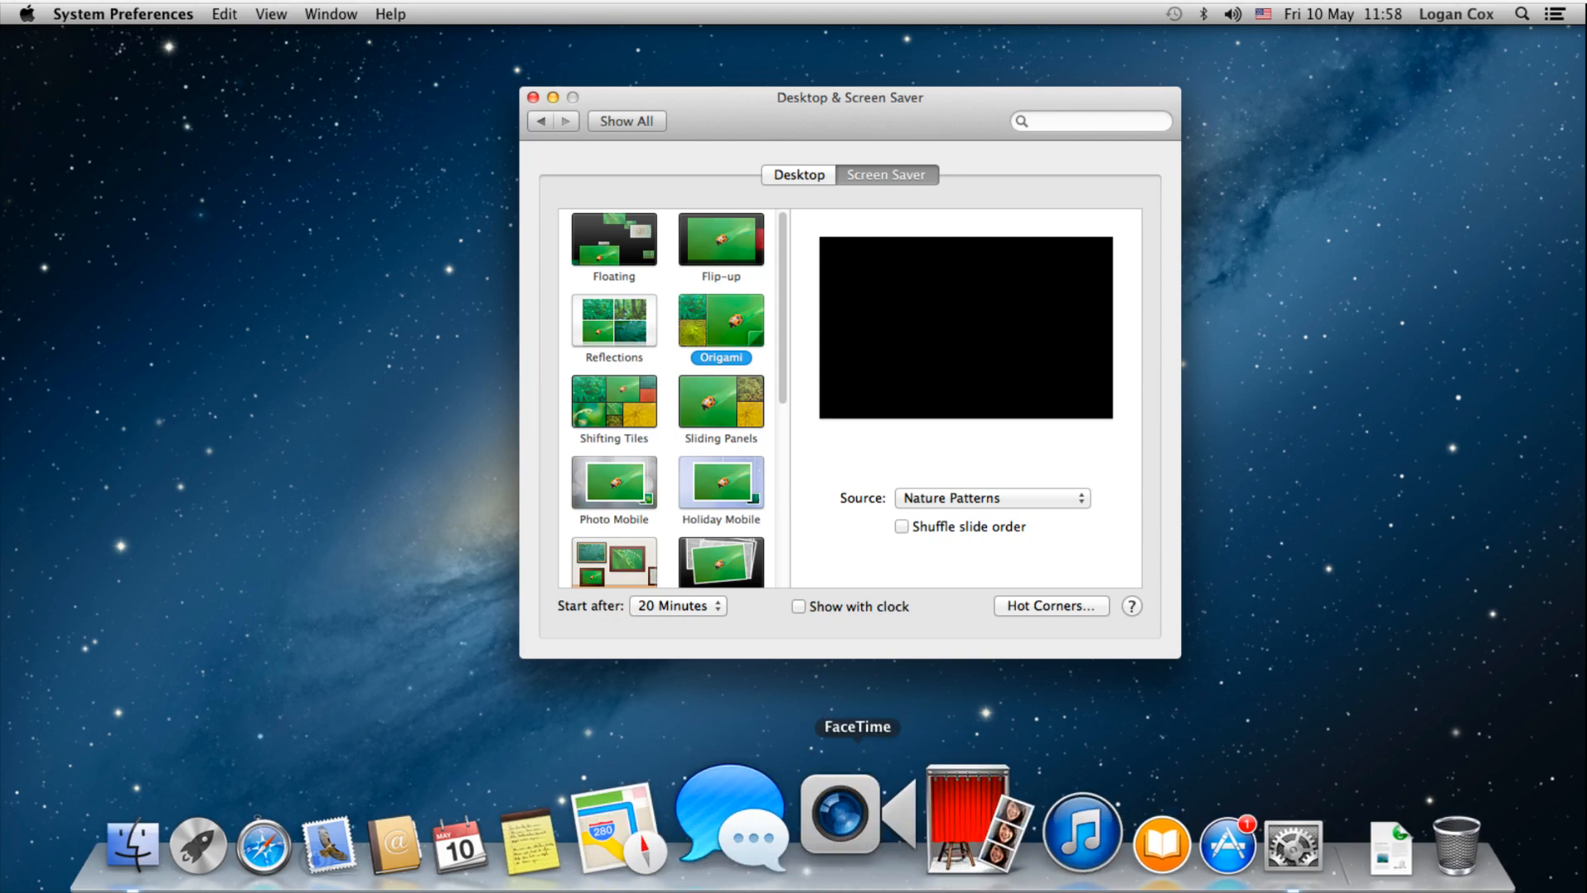
Switch to the host Mac's Desktop & Screen Saver preferences and preview the Arabesque screen saver
left_click(643, 615)
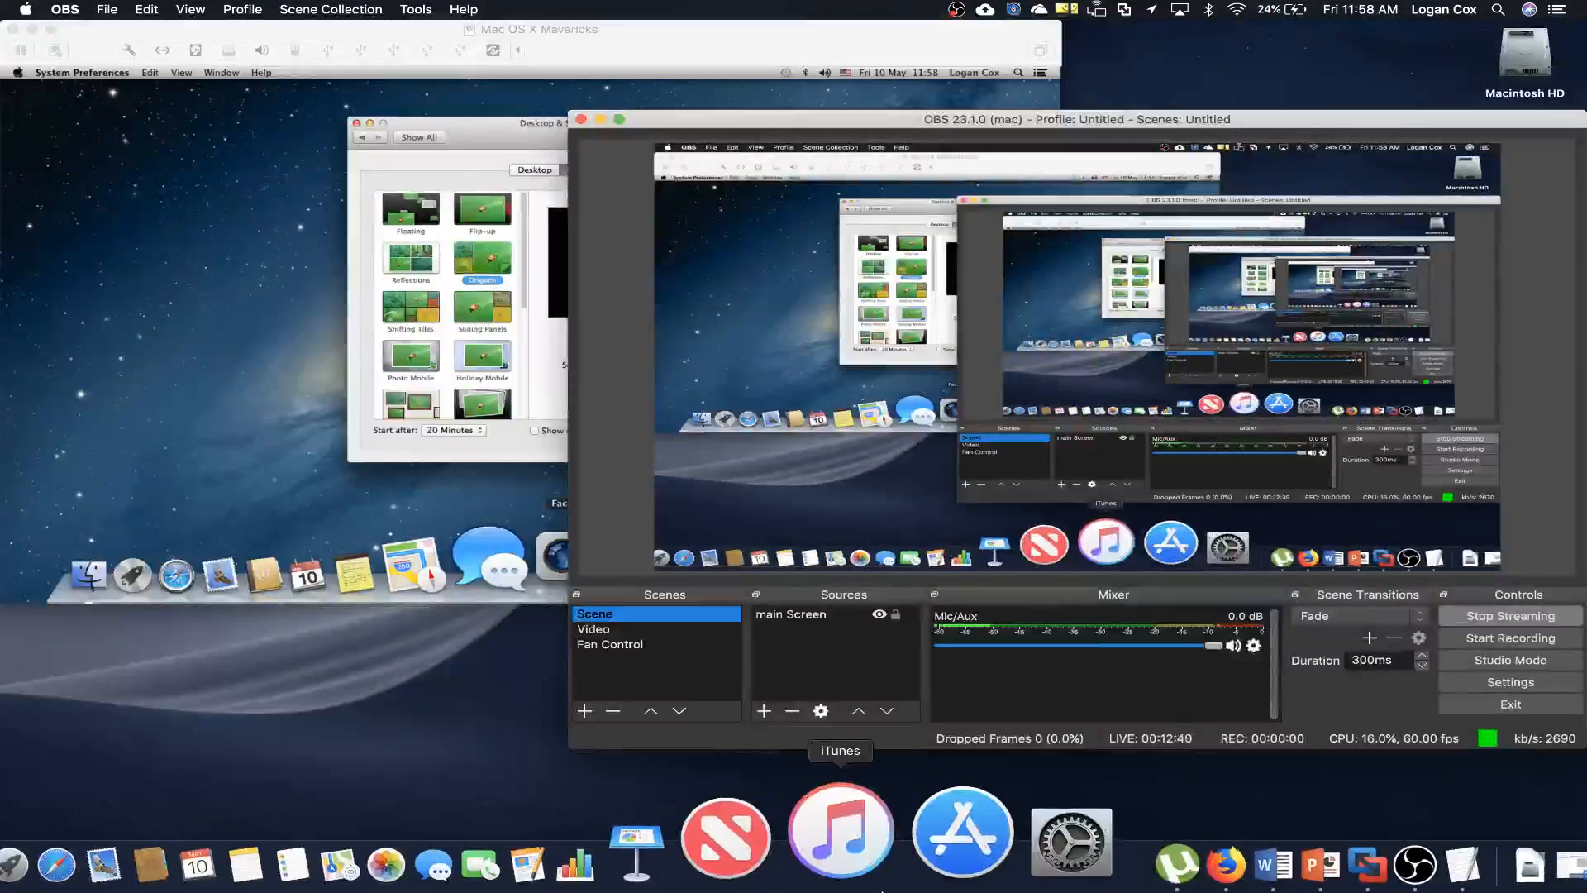
left_click(973, 863)
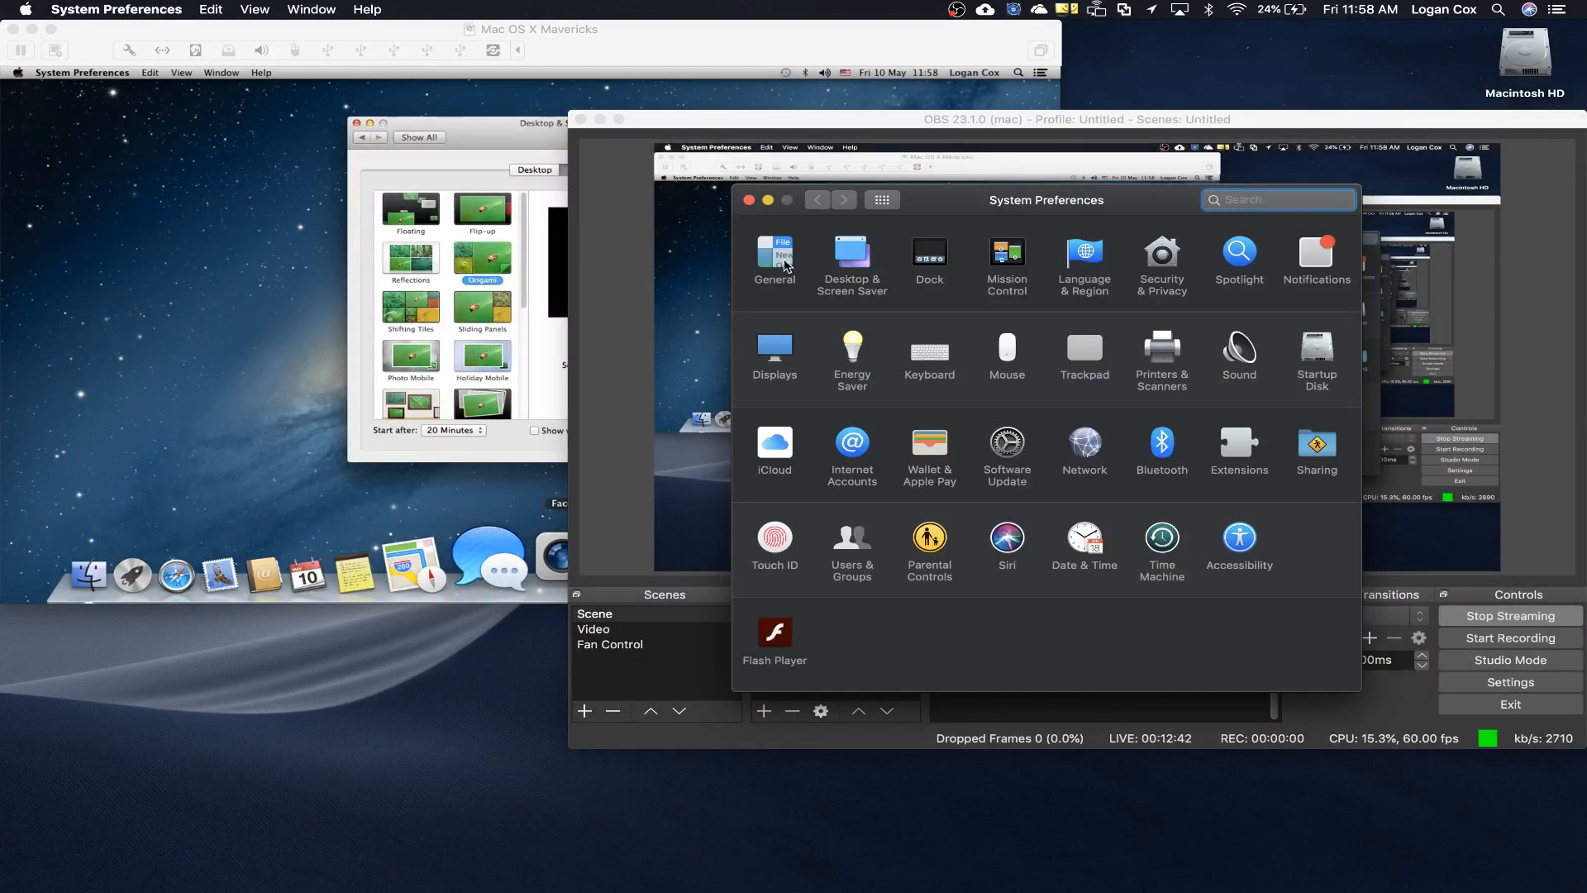
left_click(841, 268)
left_click_drag(1081, 218, 905, 211)
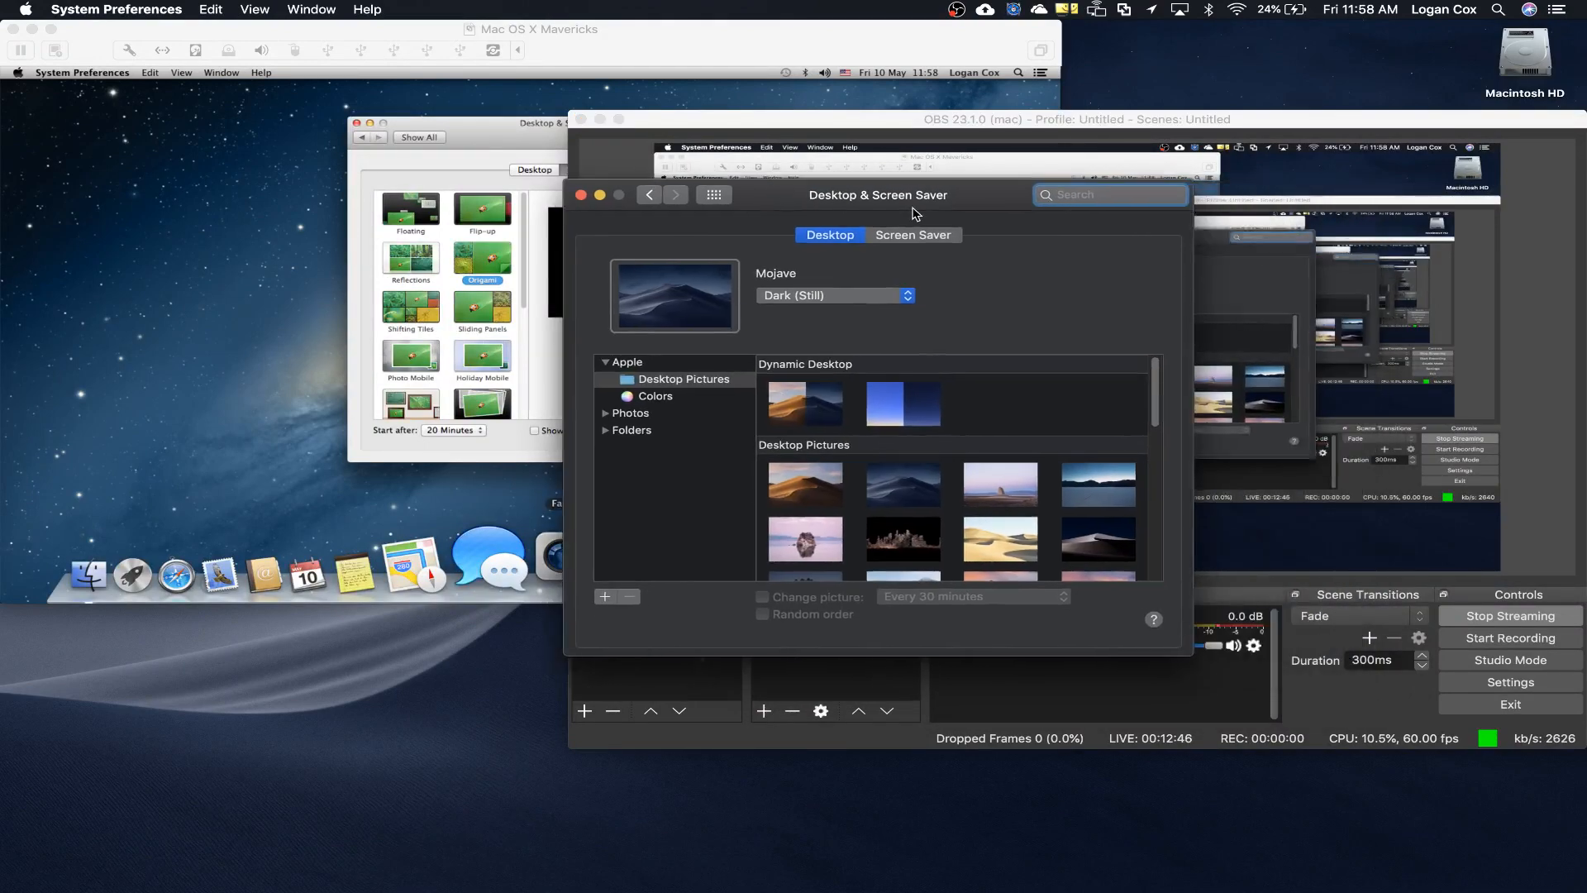
left_click(910, 235)
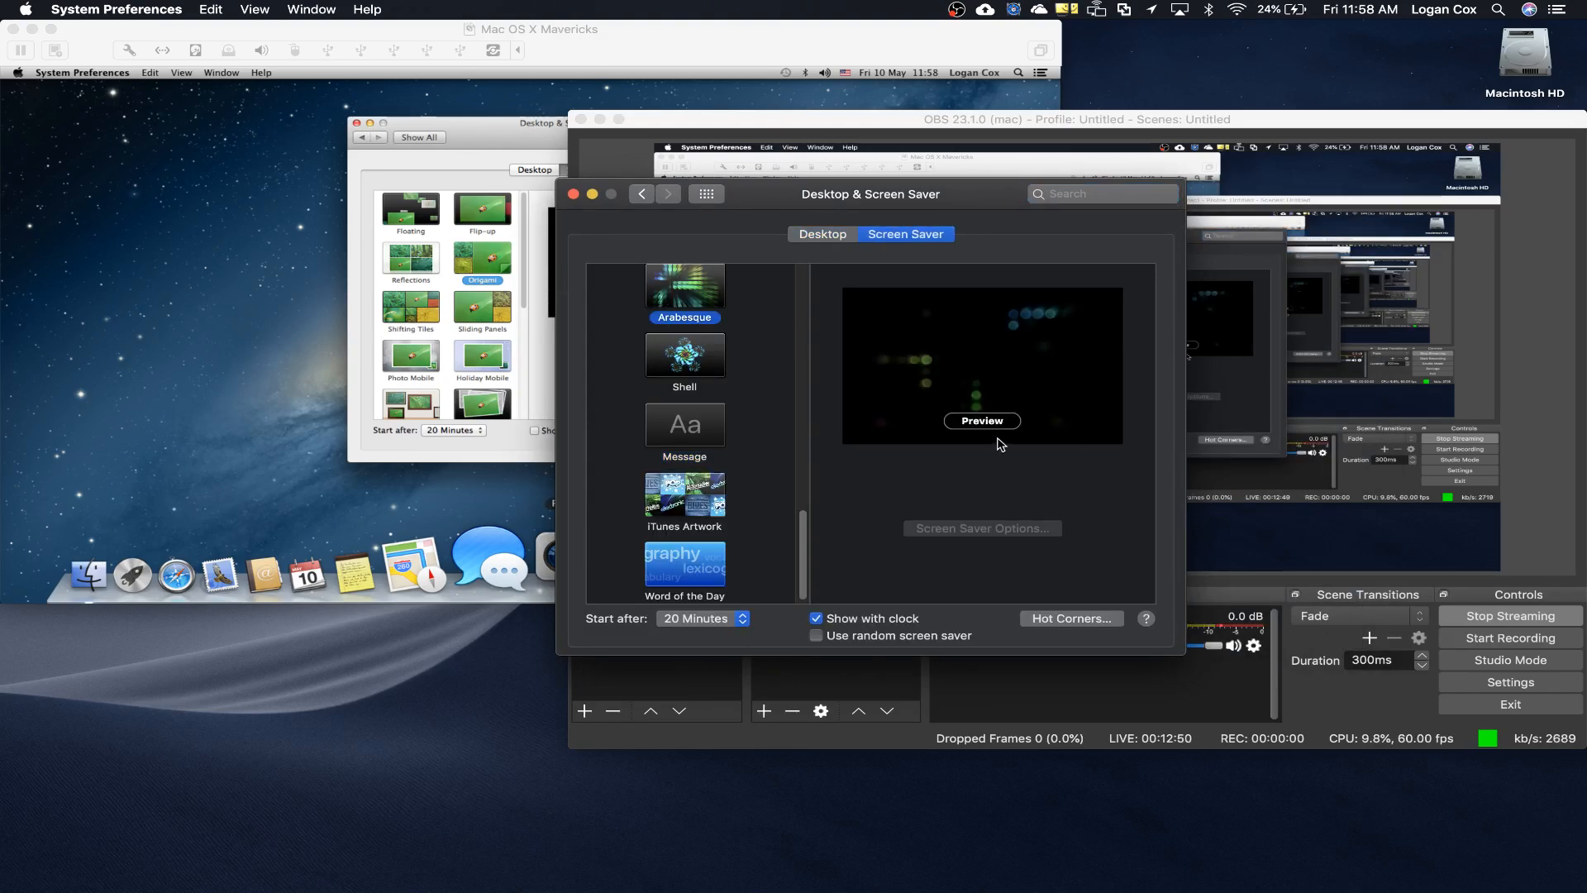
left_click(979, 420)
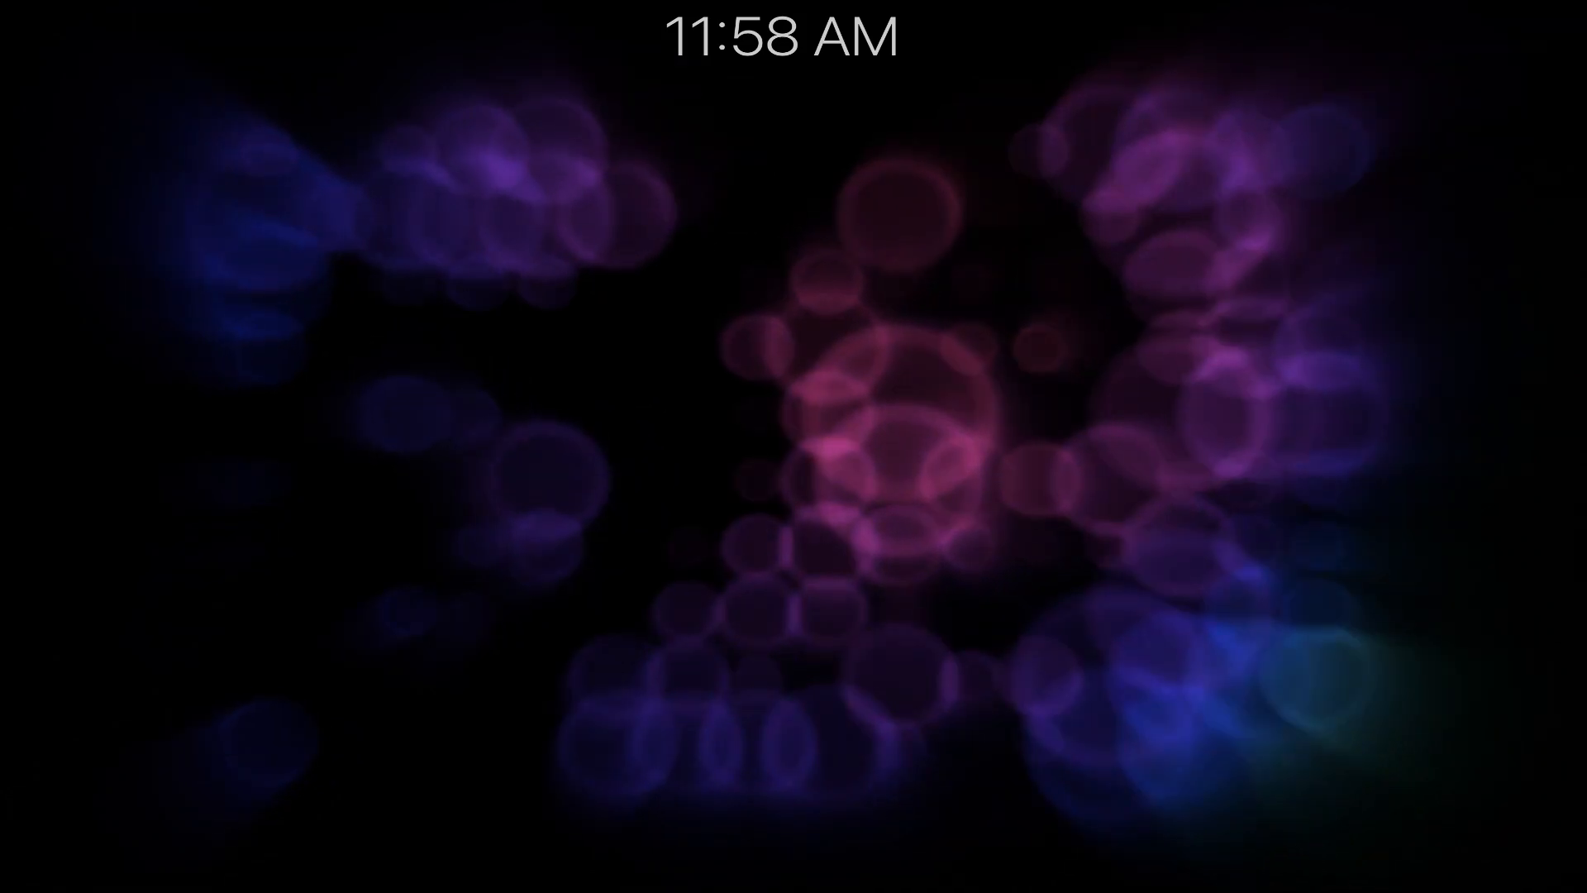
mouse_move(905, 360)
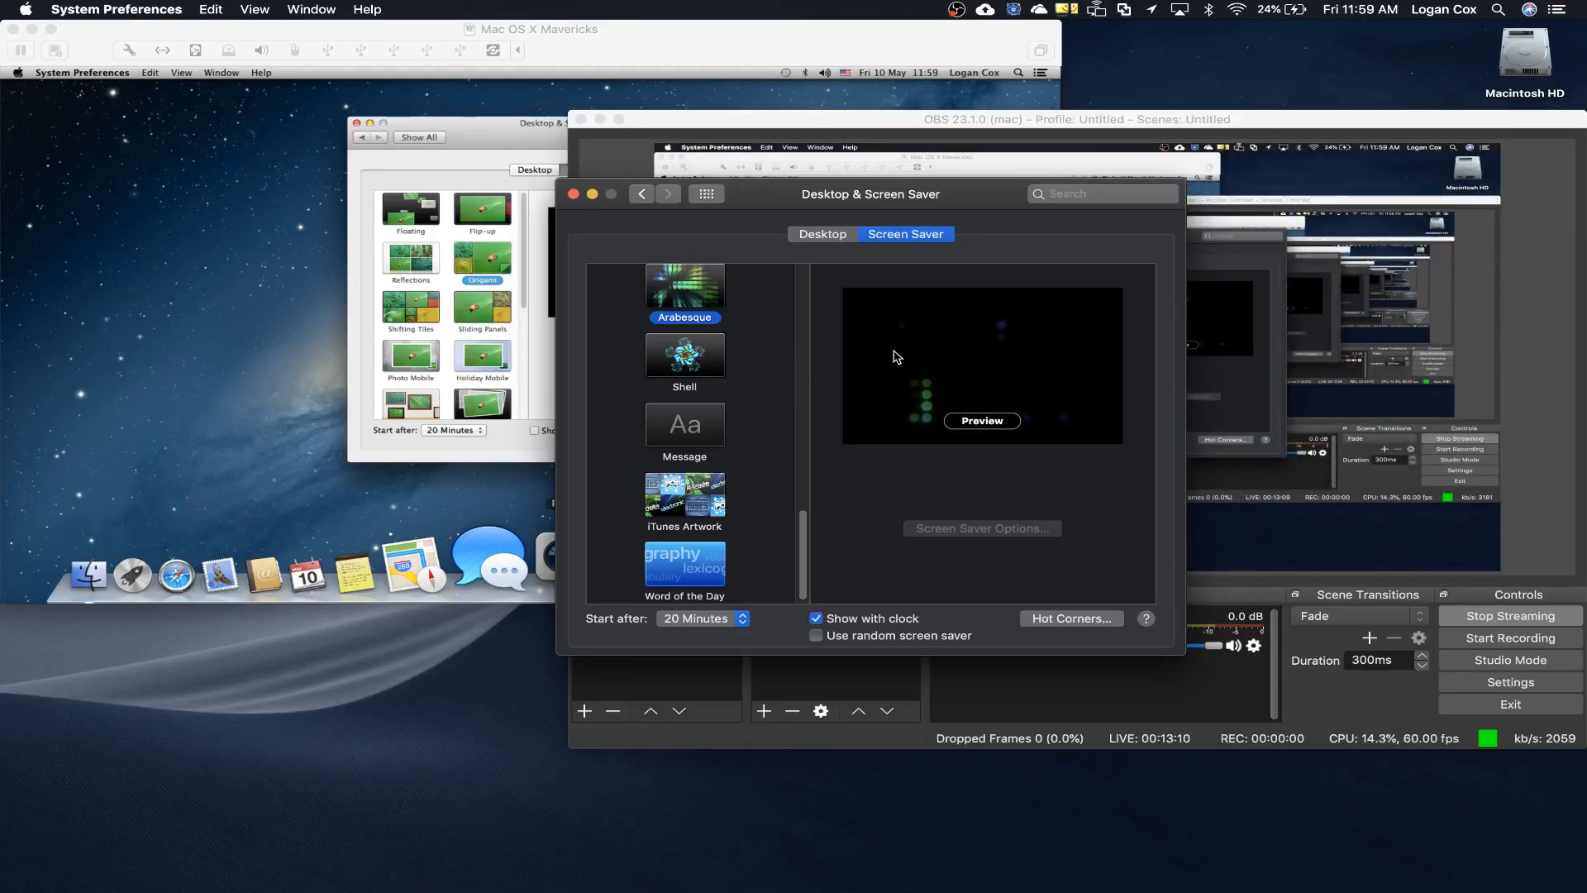
Set the host Mac's screen saver to Floating with Sierras as the source and preview it
scroll(697, 446, "up", 5)
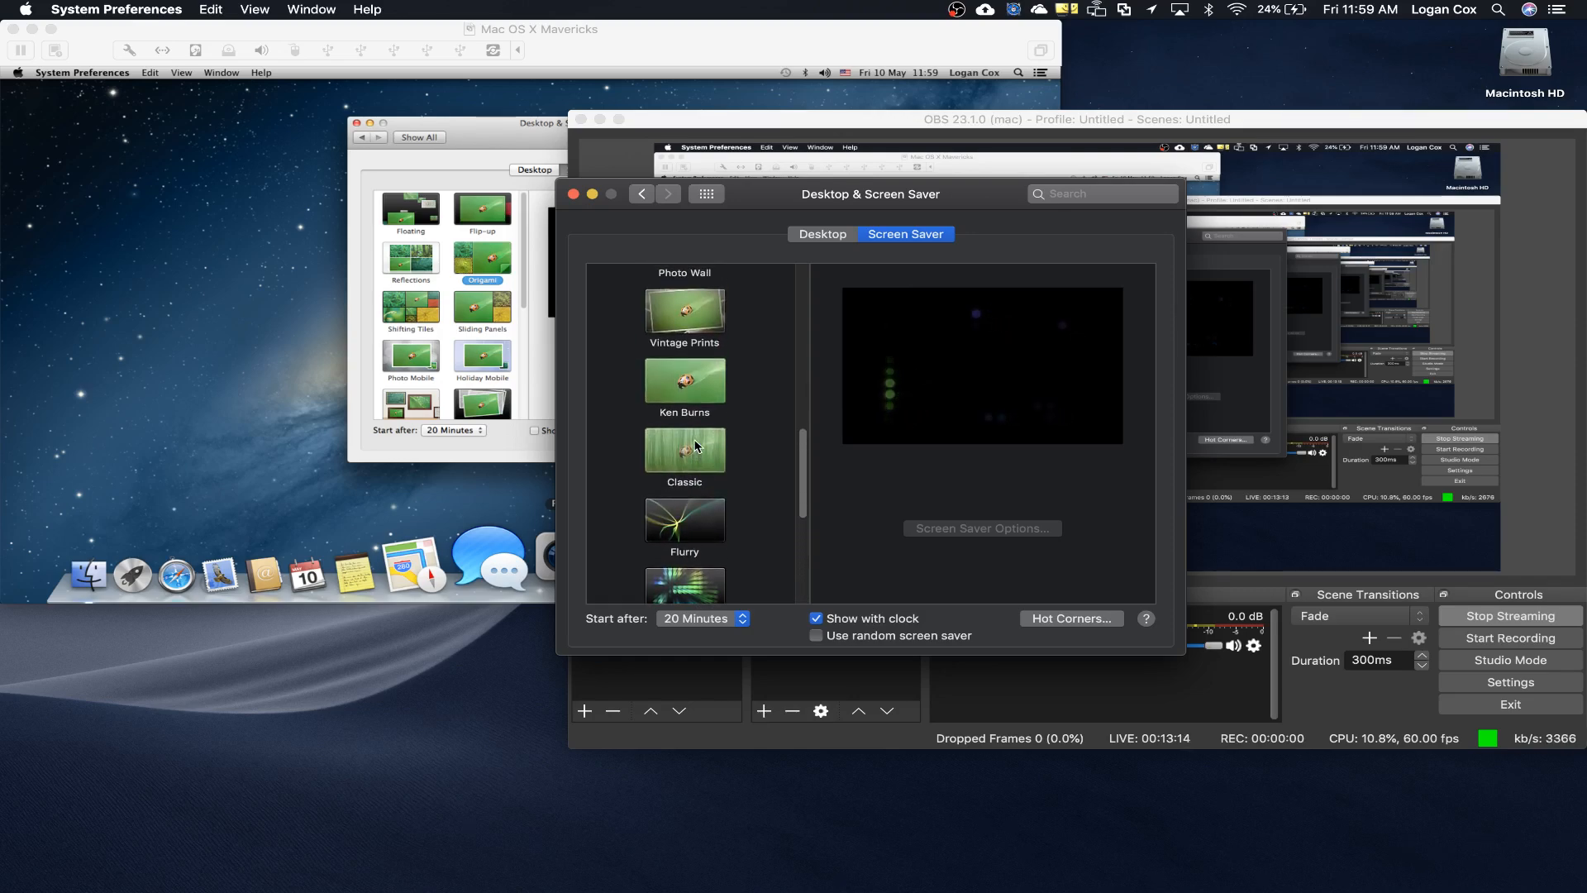
scroll(697, 447, "up", 3)
scroll(696, 446, "up", 4)
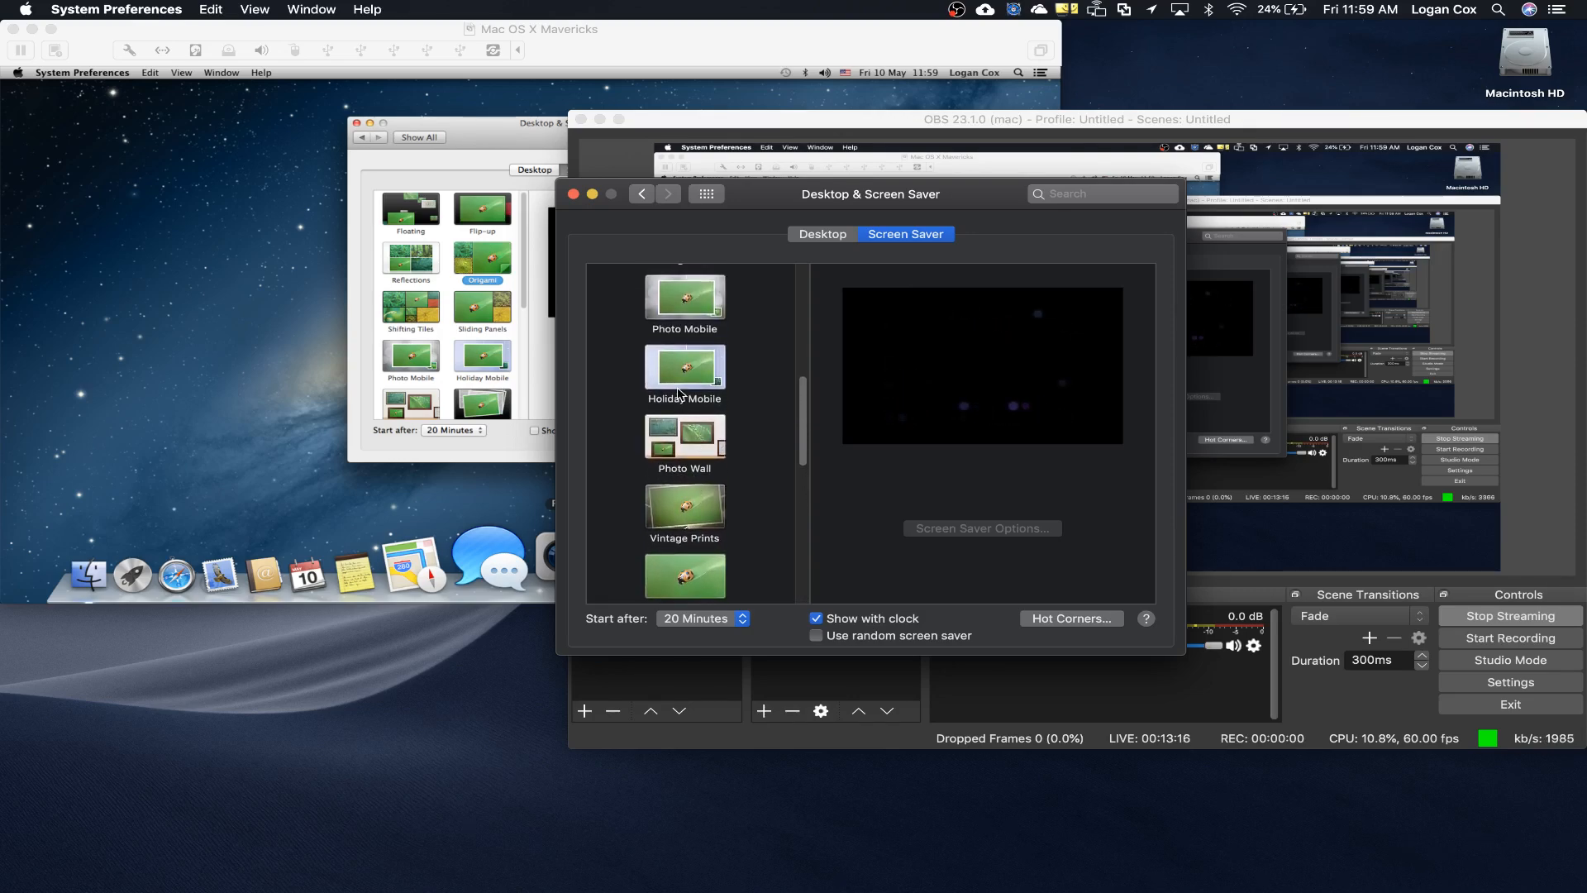
scroll(676, 367, "up", 3)
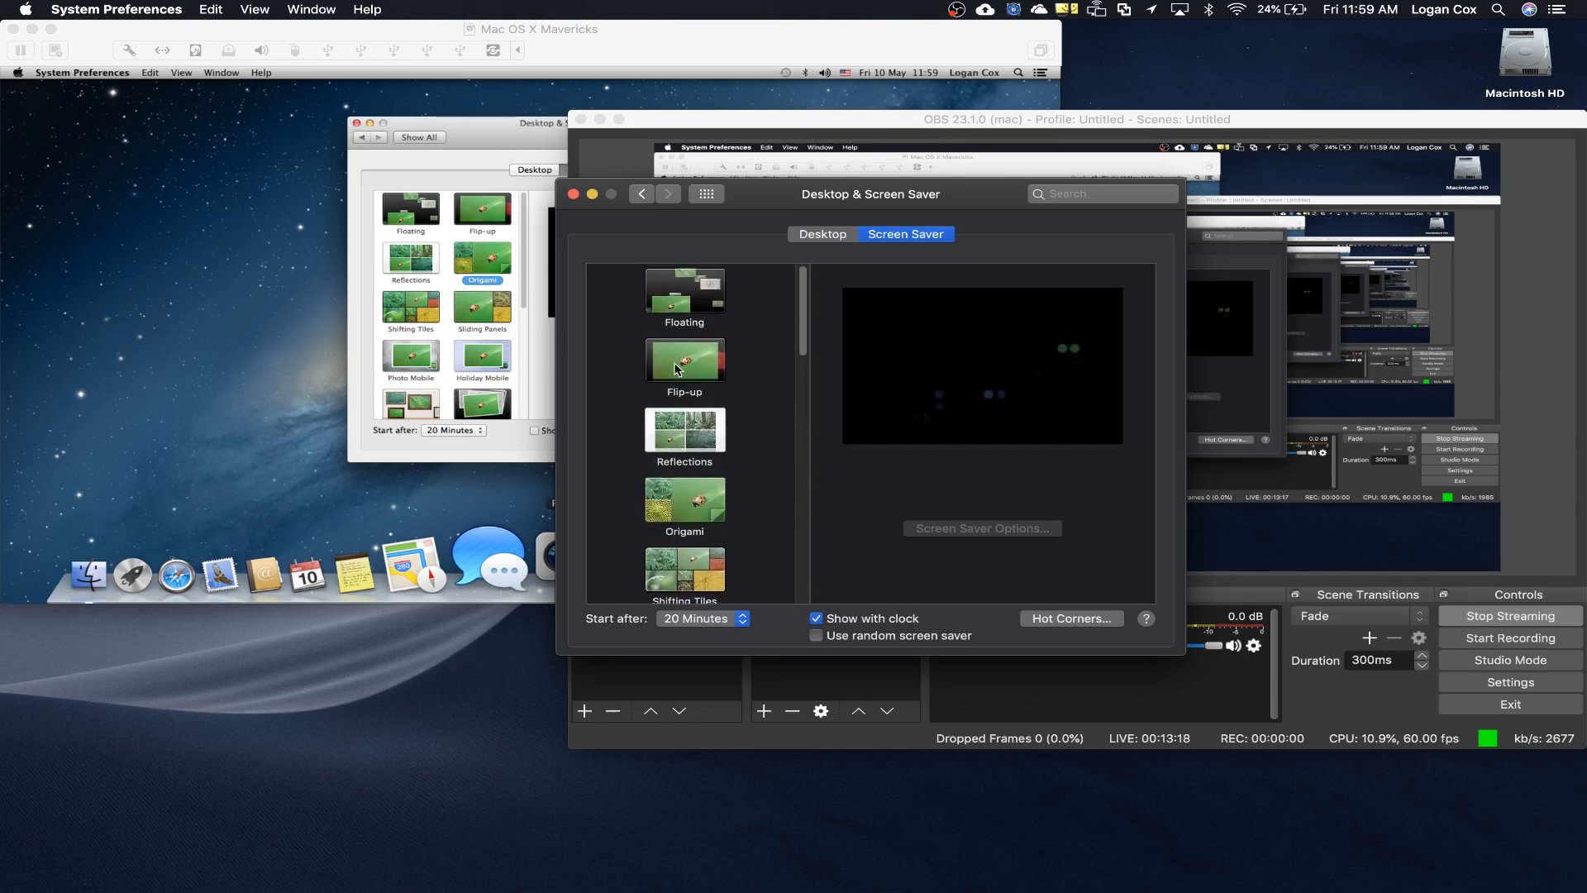
left_click(681, 302)
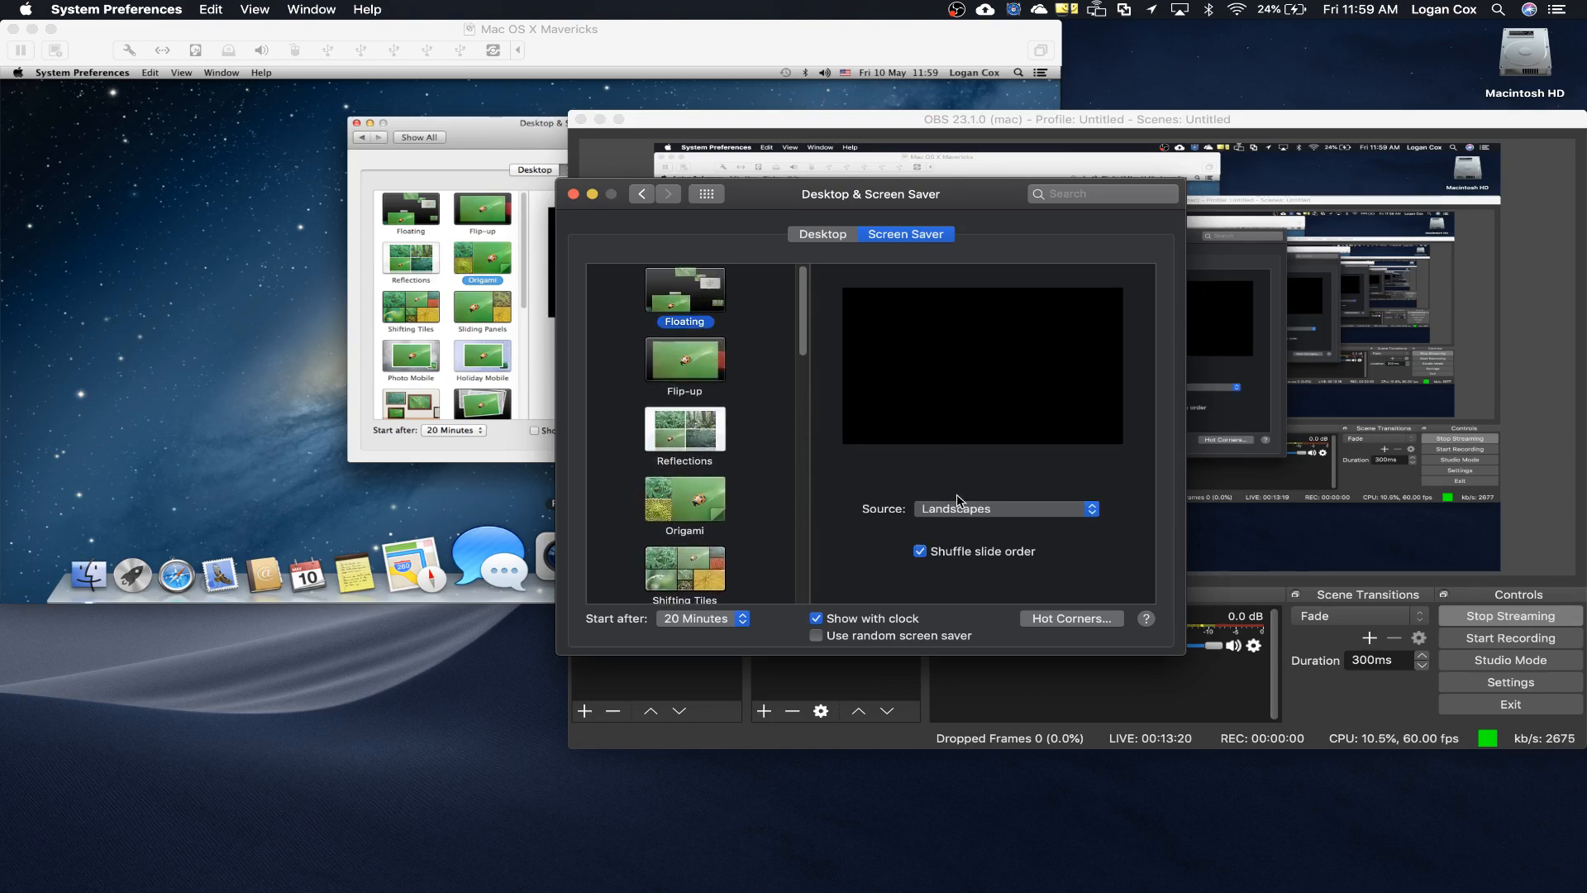
left_click(959, 508)
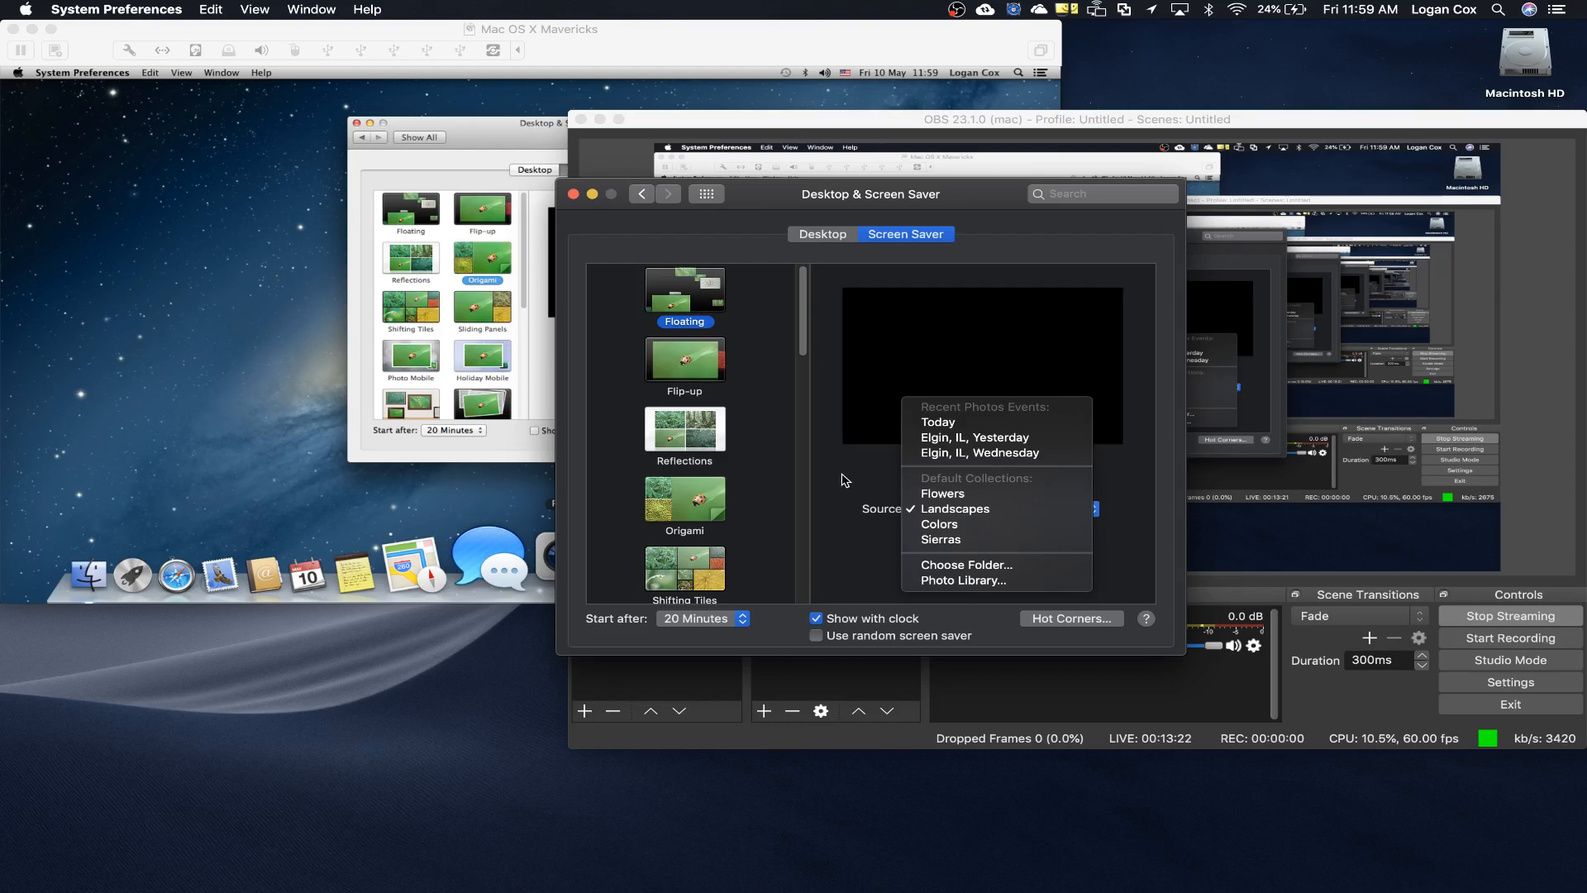
left_click(929, 539)
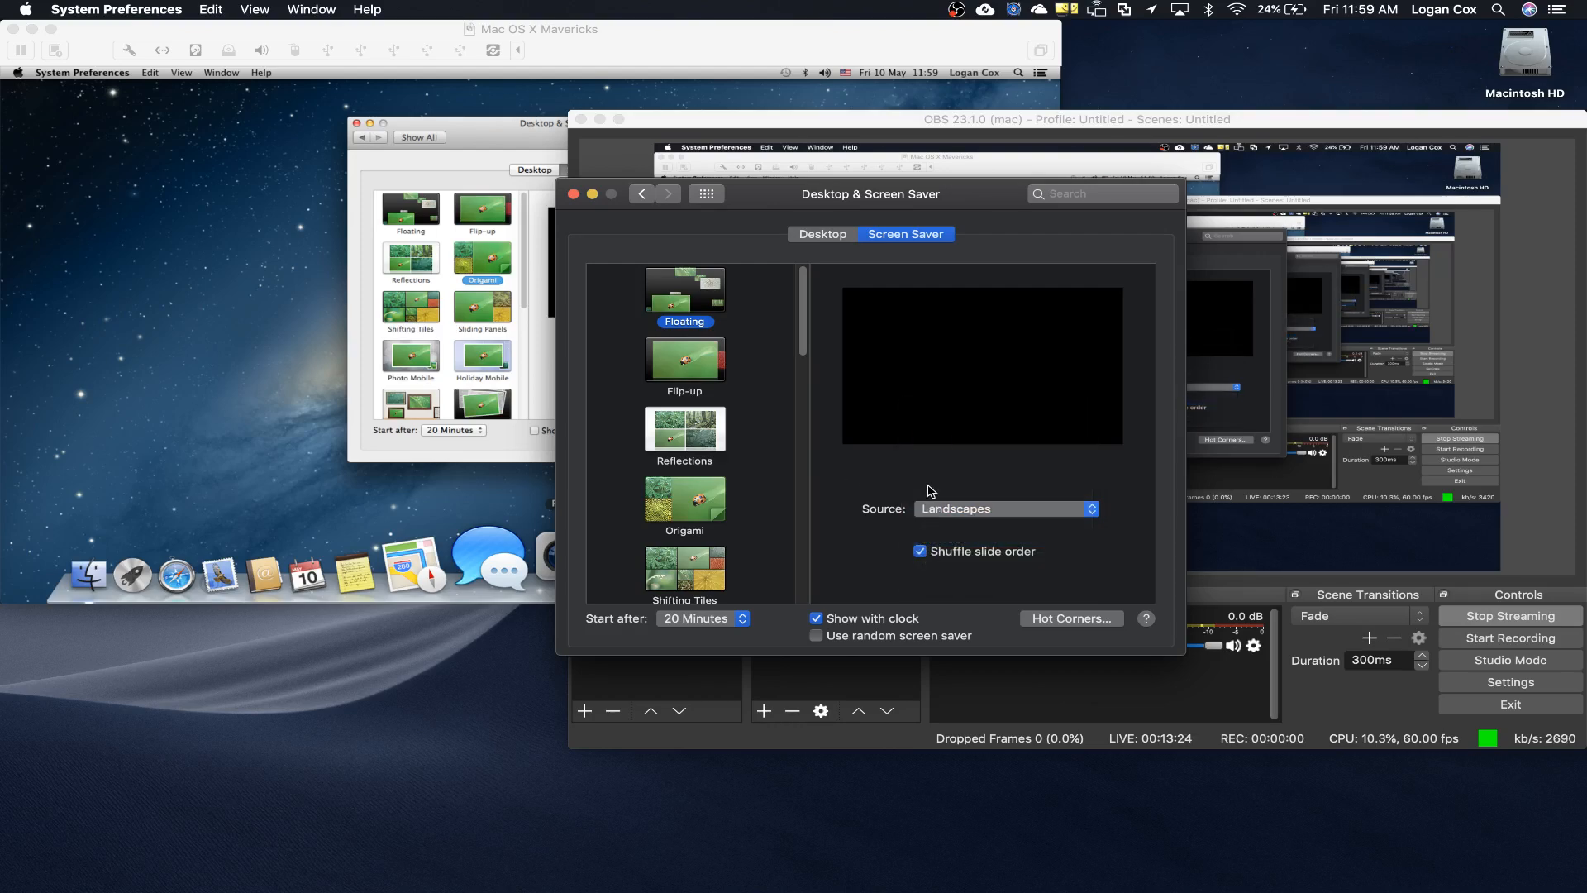
left_click(959, 420)
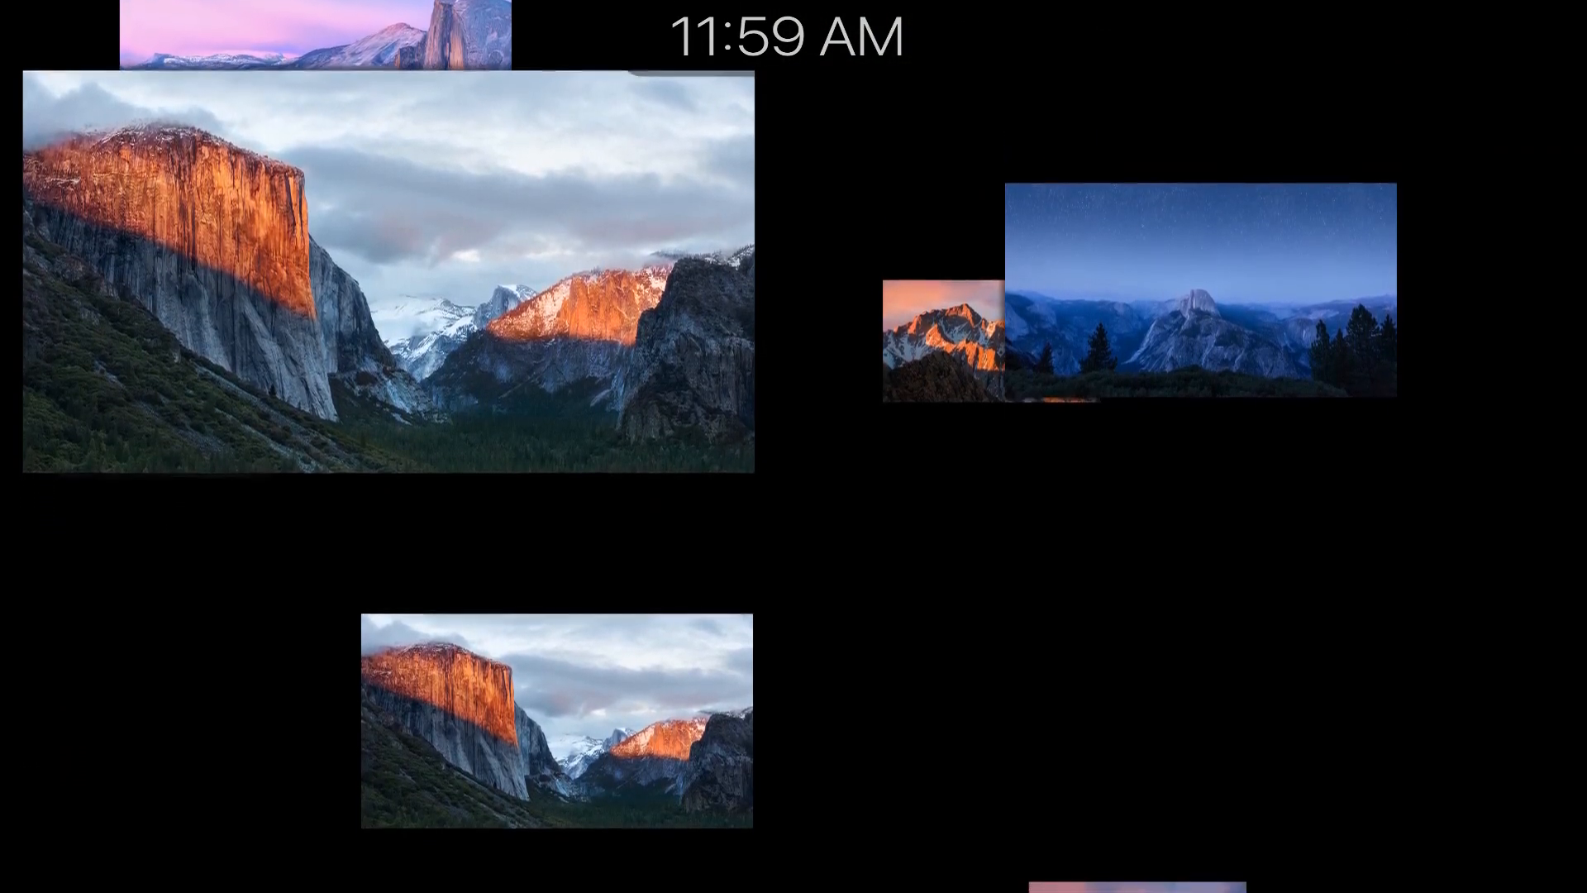
mouse_move(854, 290)
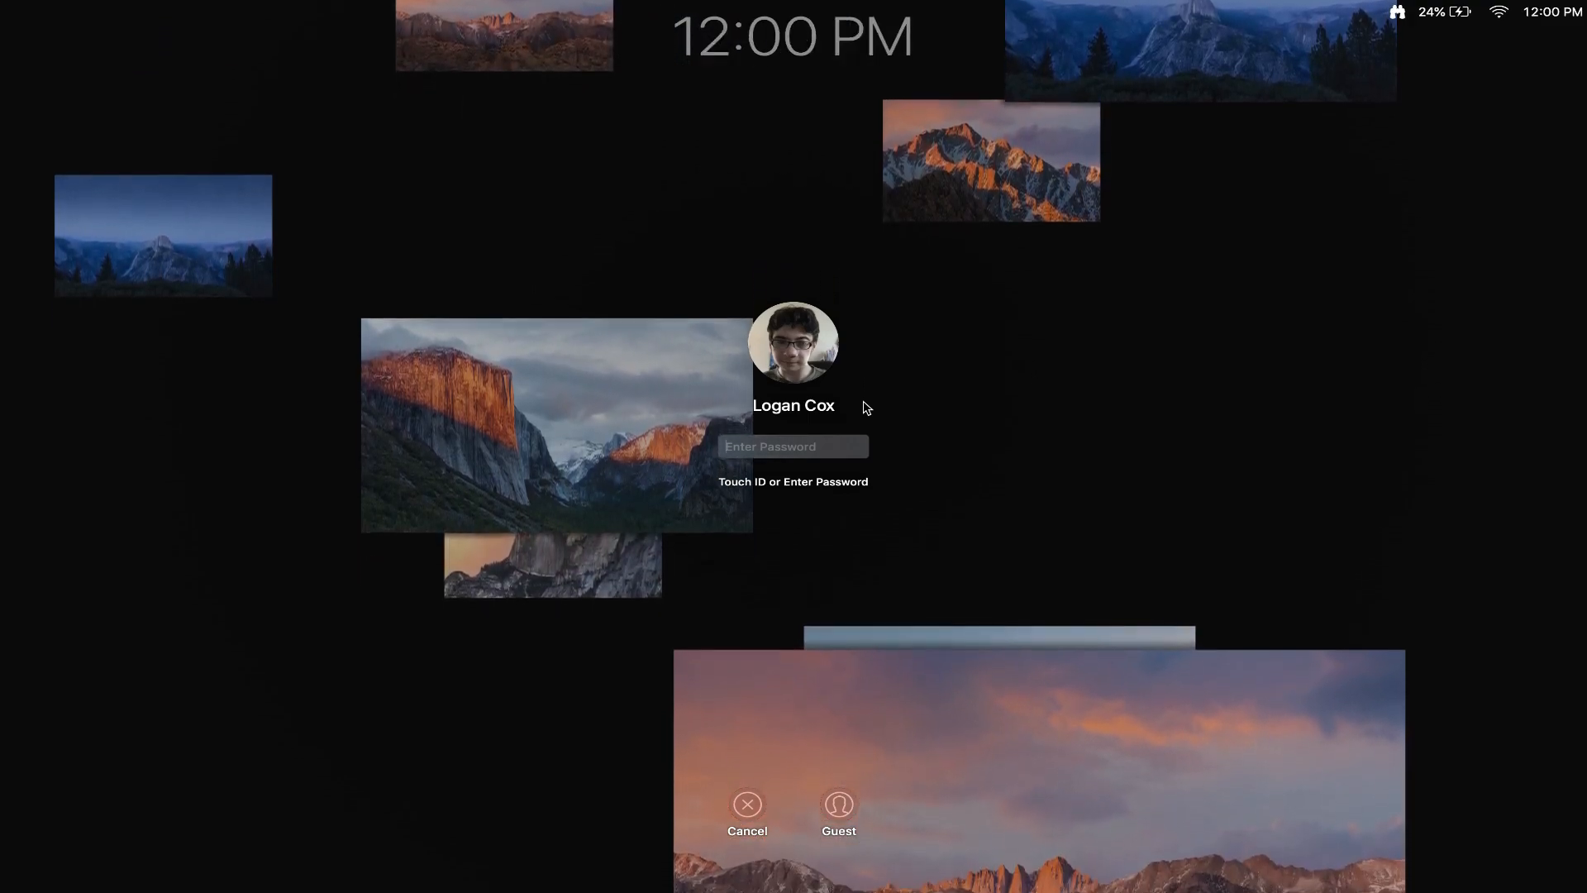
Try to unlock the host Mac's screen with the account password and clear the password field
type("•••••••••••")
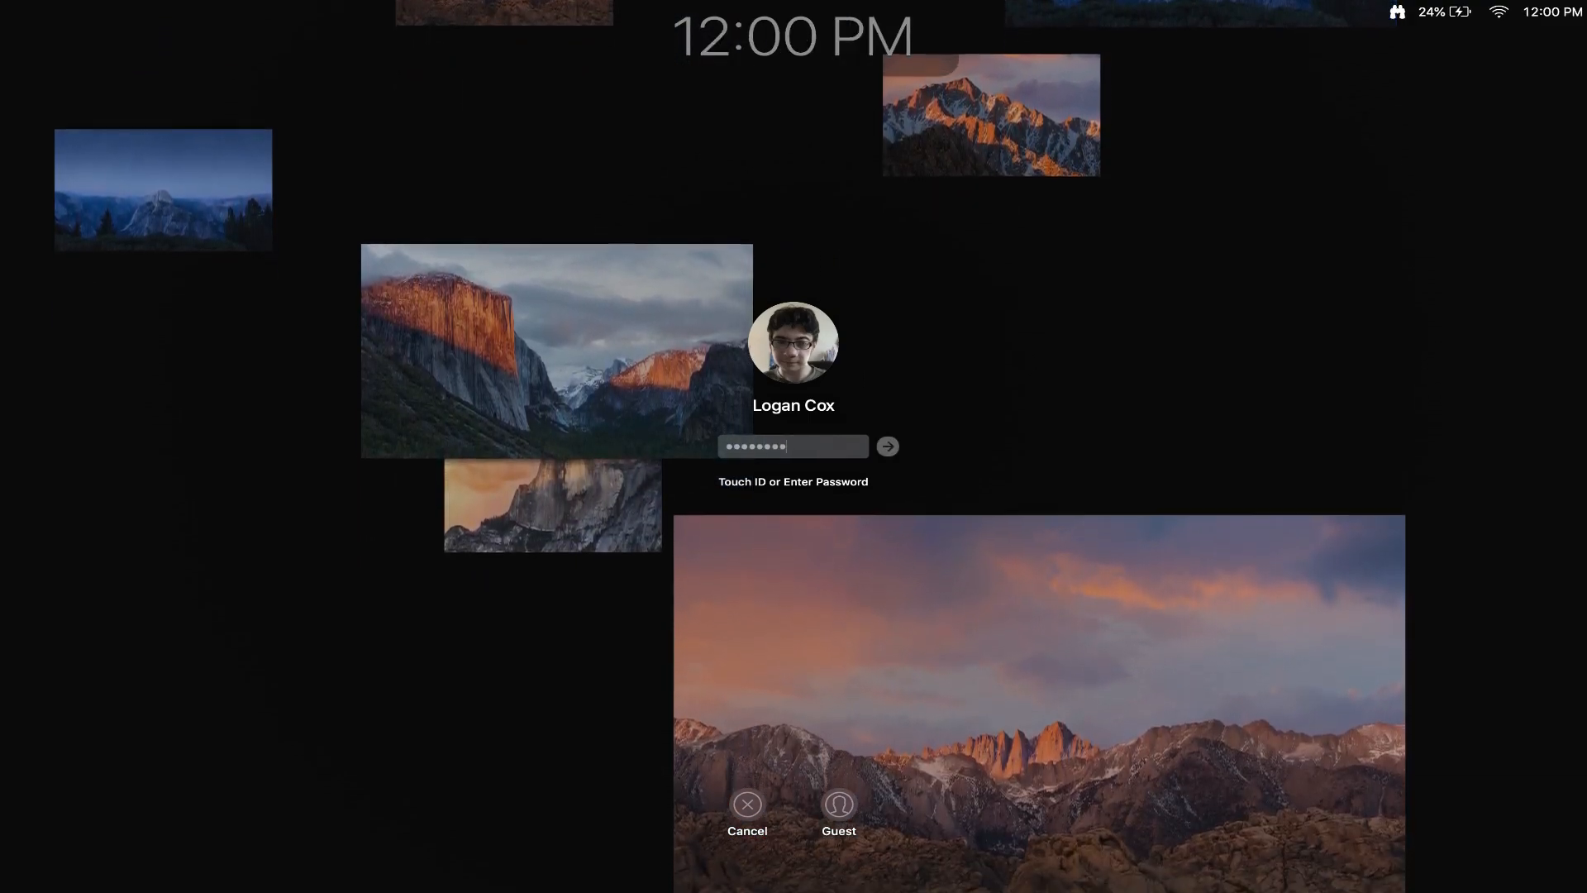
type("••")
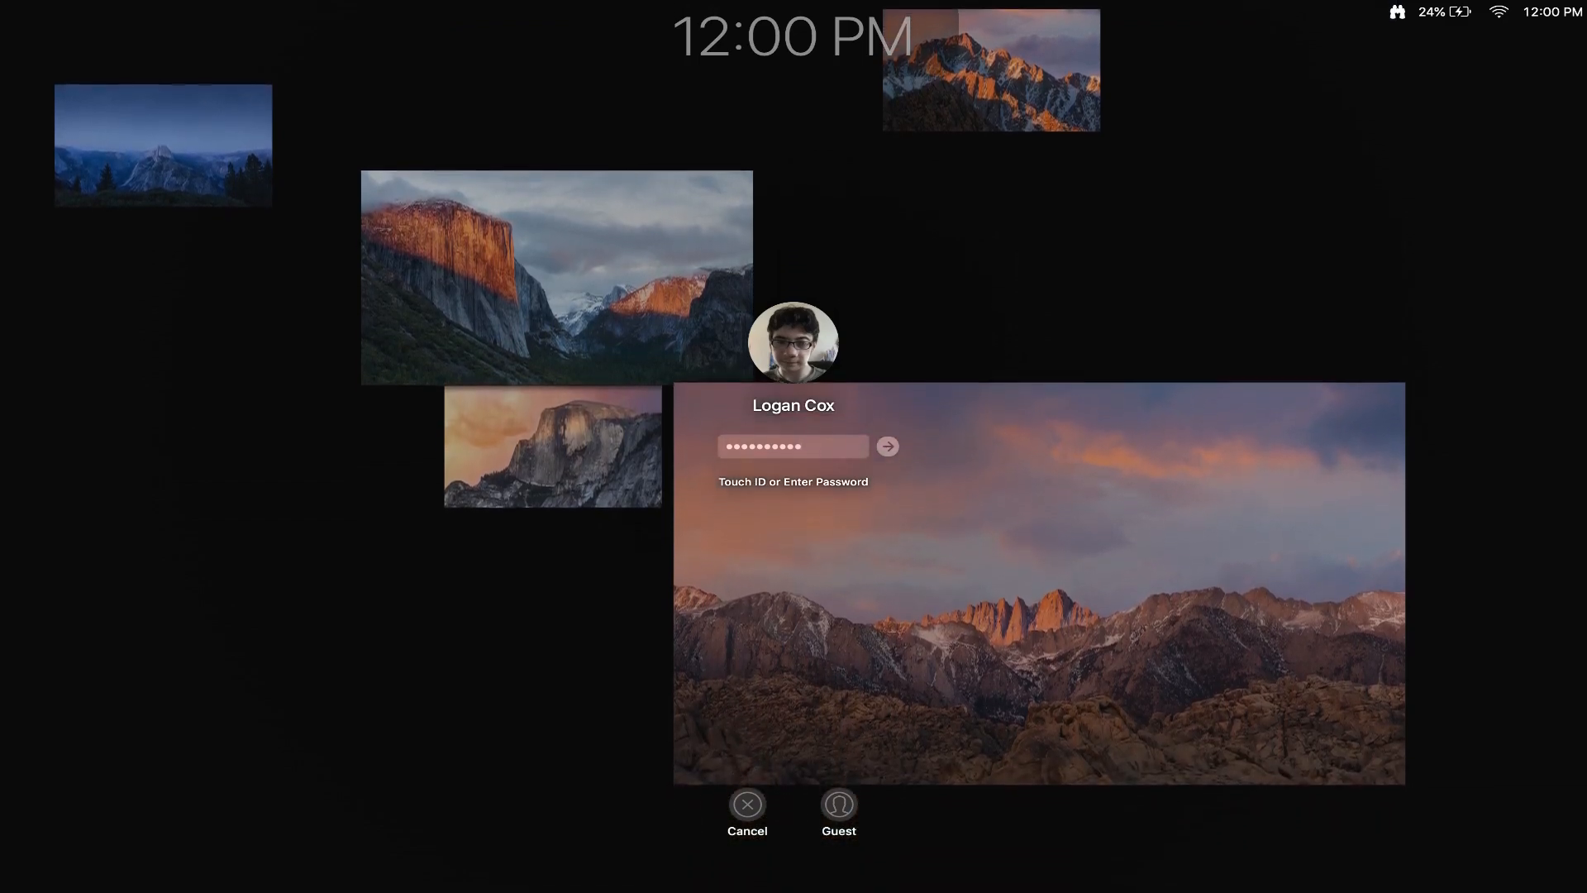
key("BackSpace")
key("BackSpace")
key("BackSpace")
key("BackSpace")
key("BackSpace")
key("BackSpace")
key("BackSpace")
key("BackSpace")
key("BackSpace")
key("BackSpace")
key("BackSpace")
key("BackSpace")
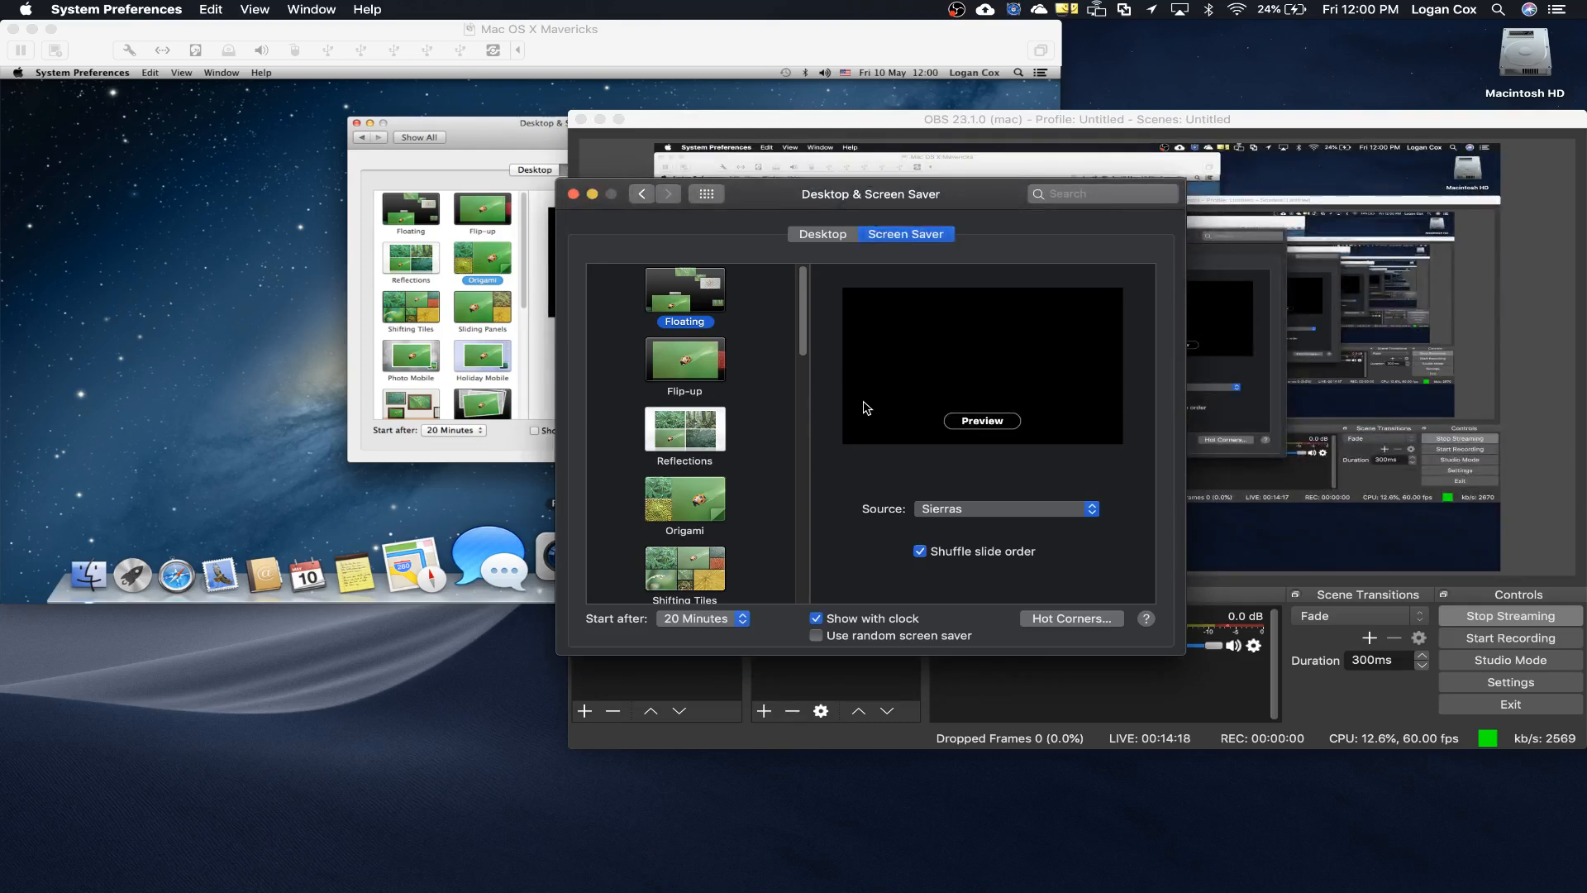
Return from the host's preferences to the Mavericks virtual machine, set its desktop picture to Lion and quit System Preferences
left_click(572, 194)
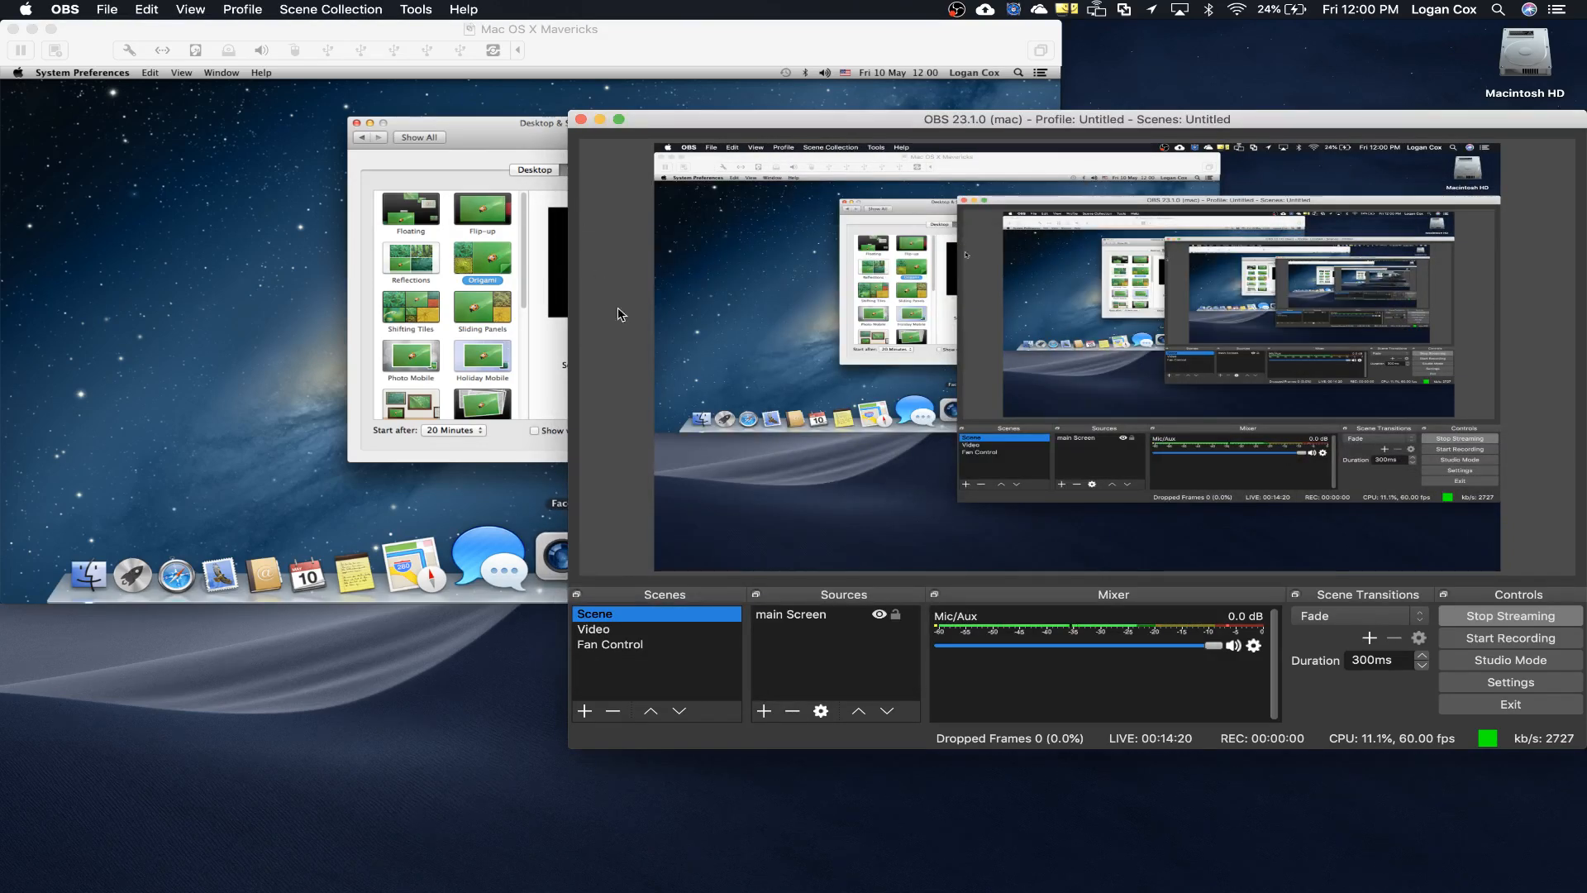
left_click(654, 647)
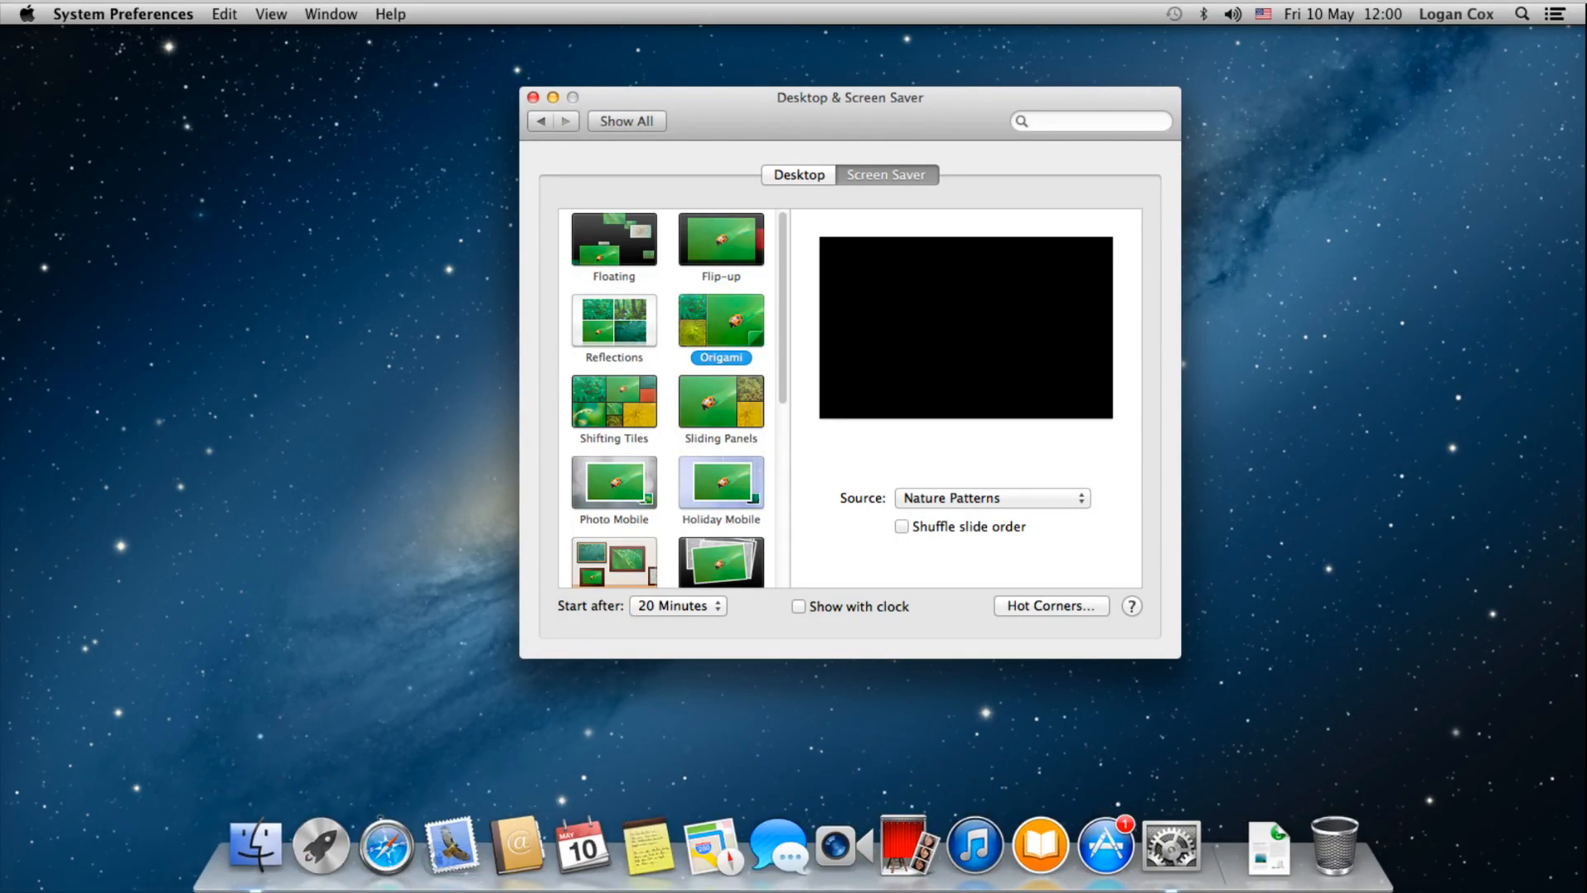
left_click(798, 175)
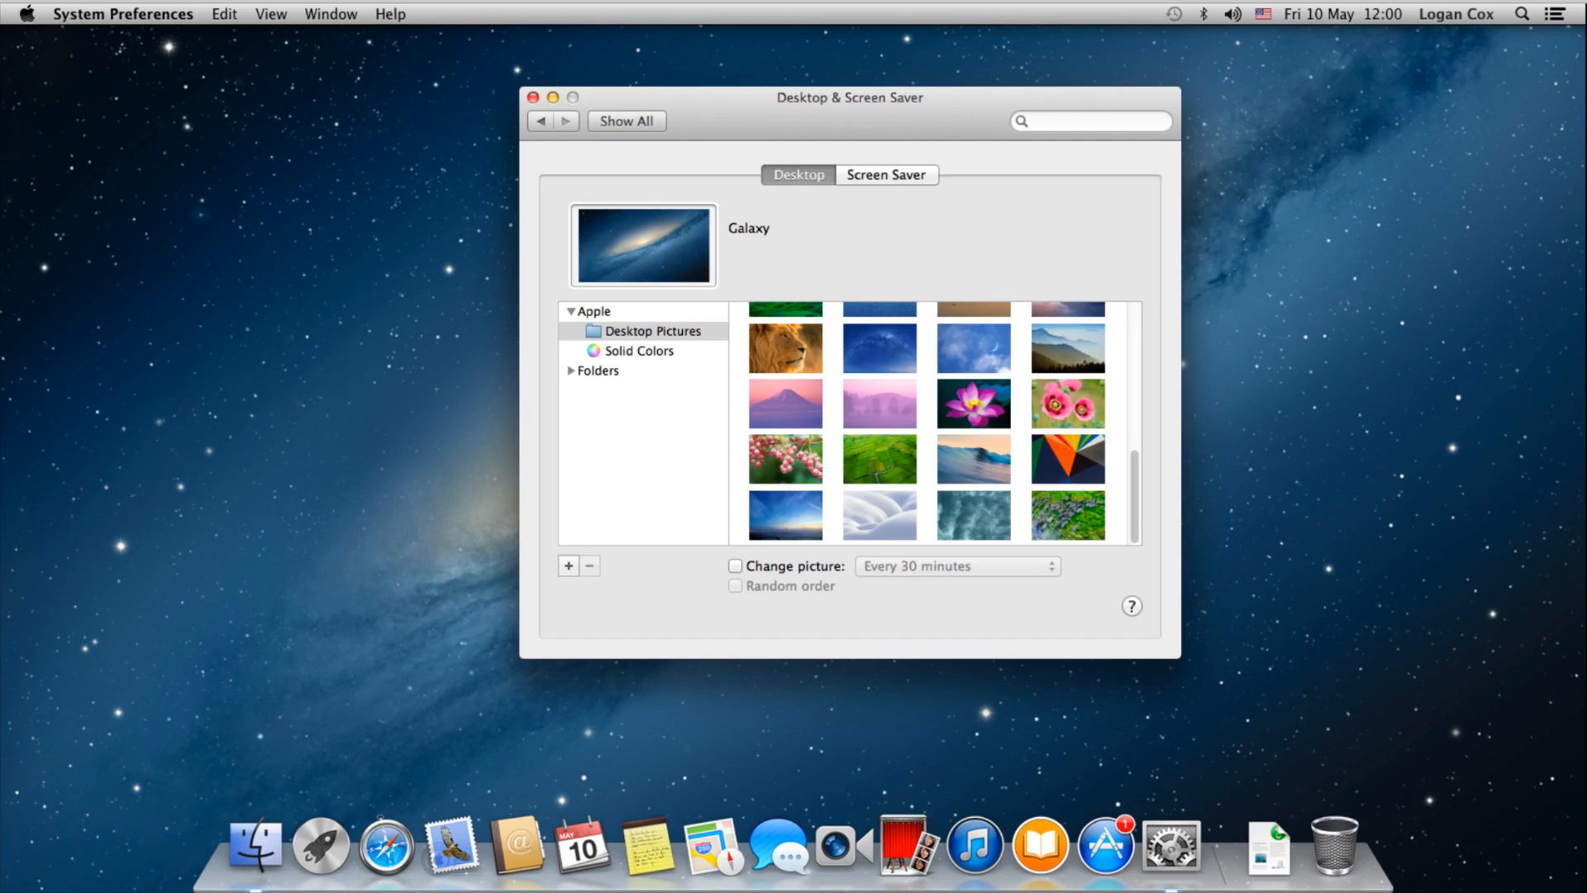
left_click(786, 349)
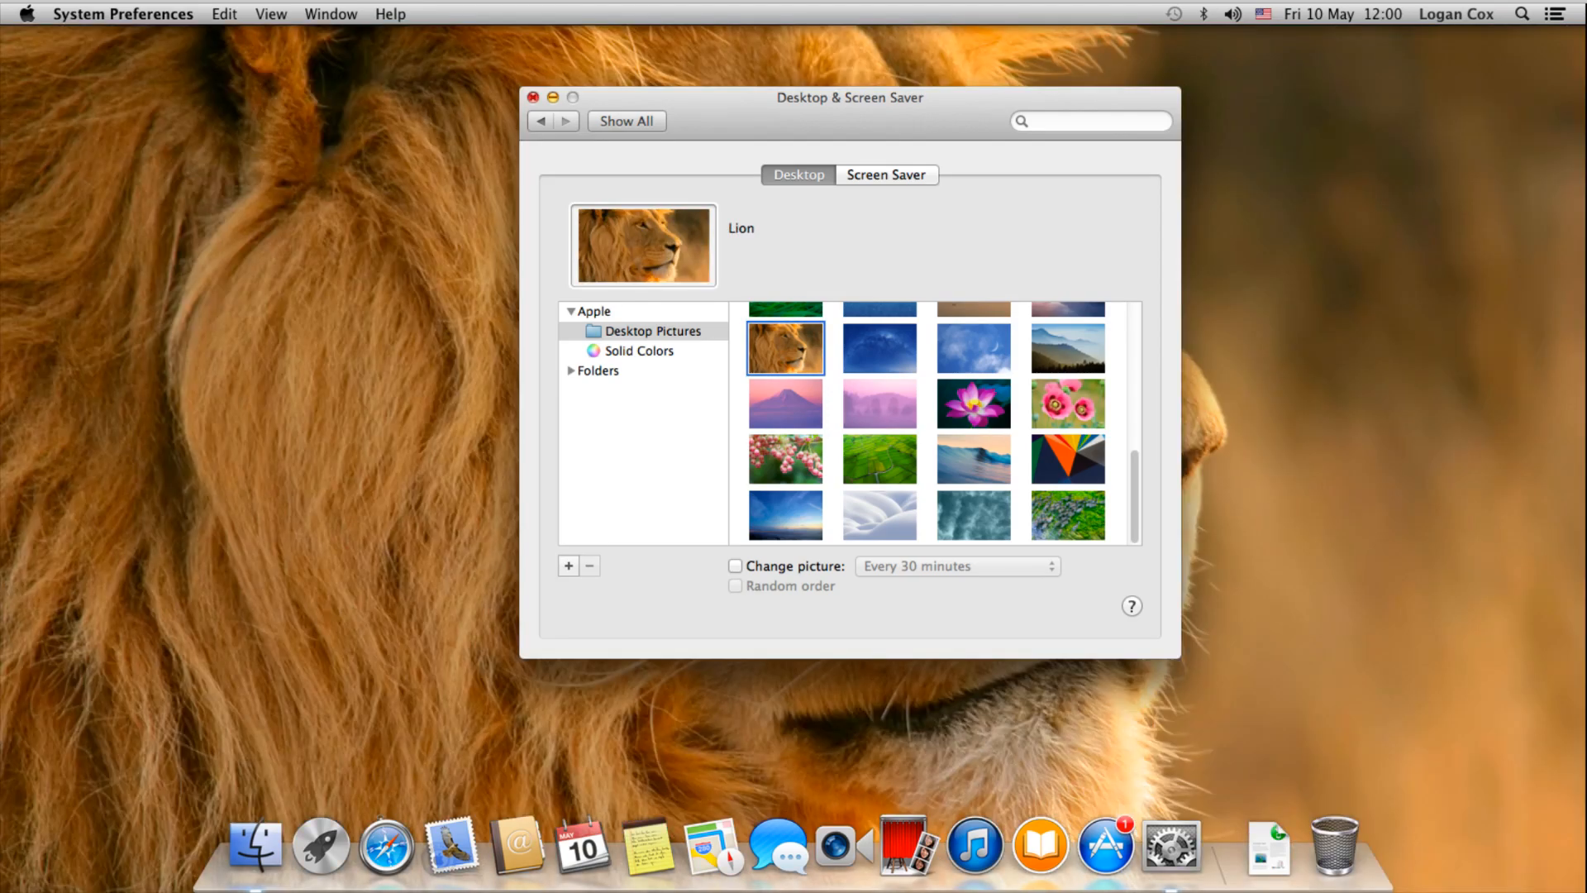
key("super+q")
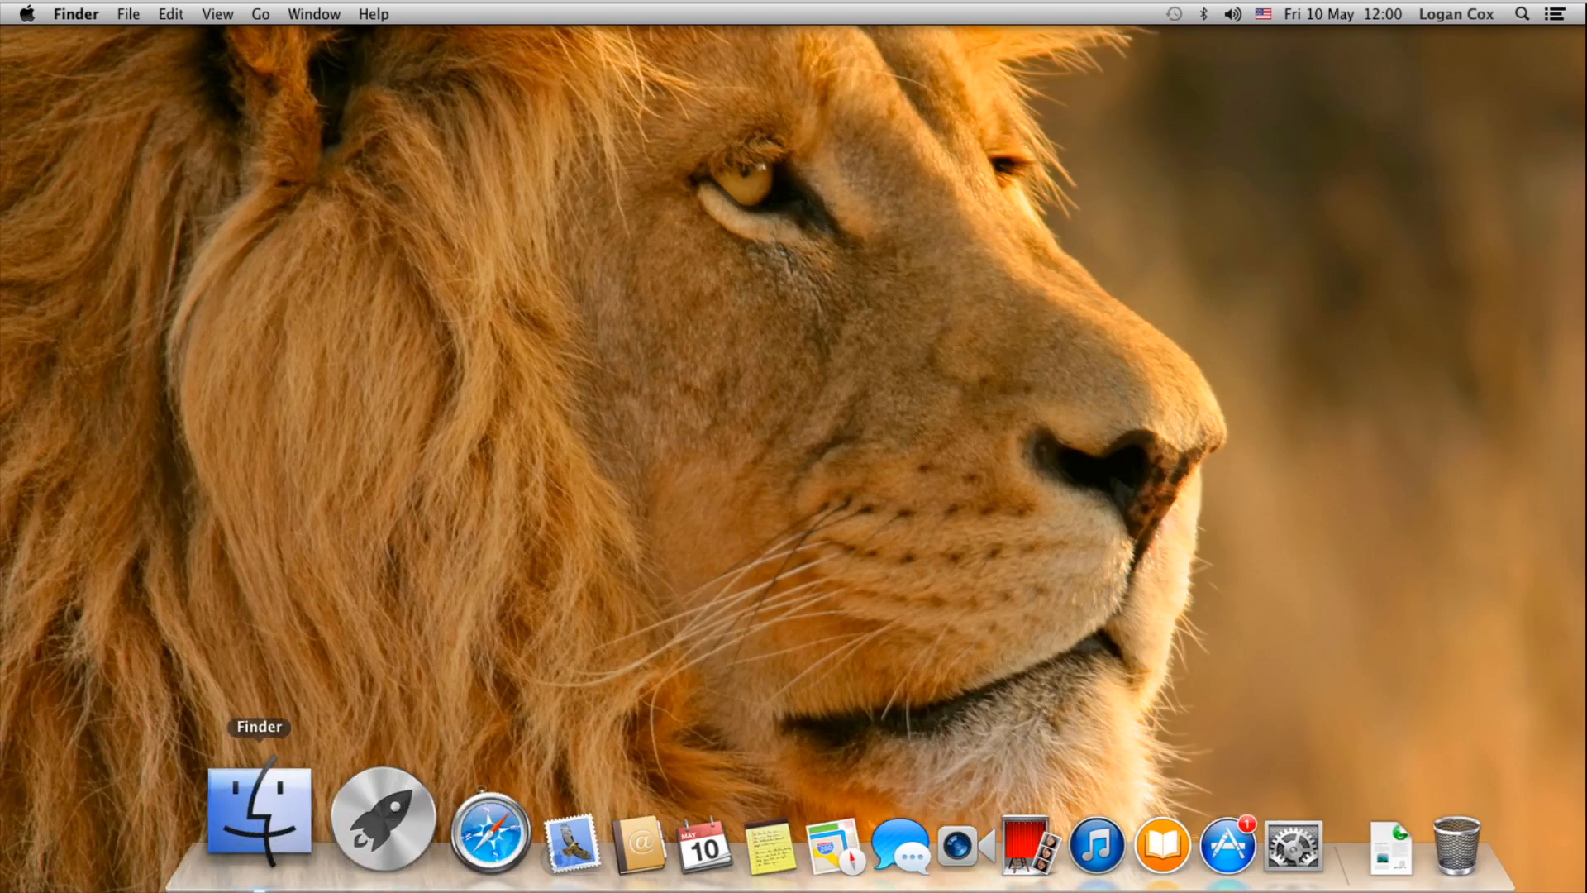
Open the Applications folder in Finder and search This Mac for "calc"
left_click(259, 814)
left_click(122, 175)
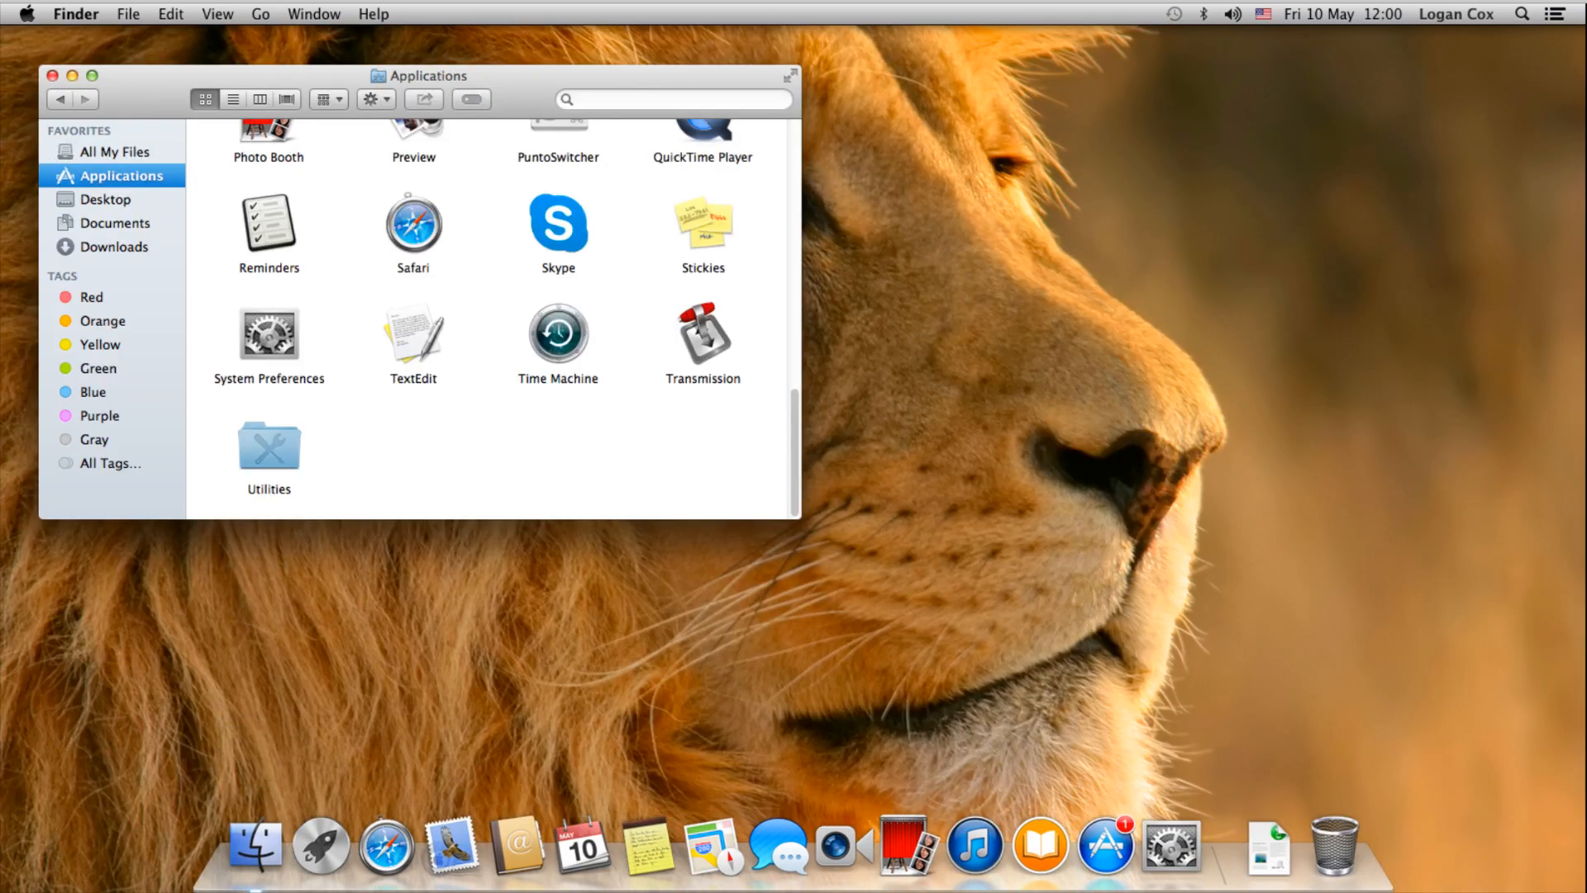
left_click(653, 99)
type("cal")
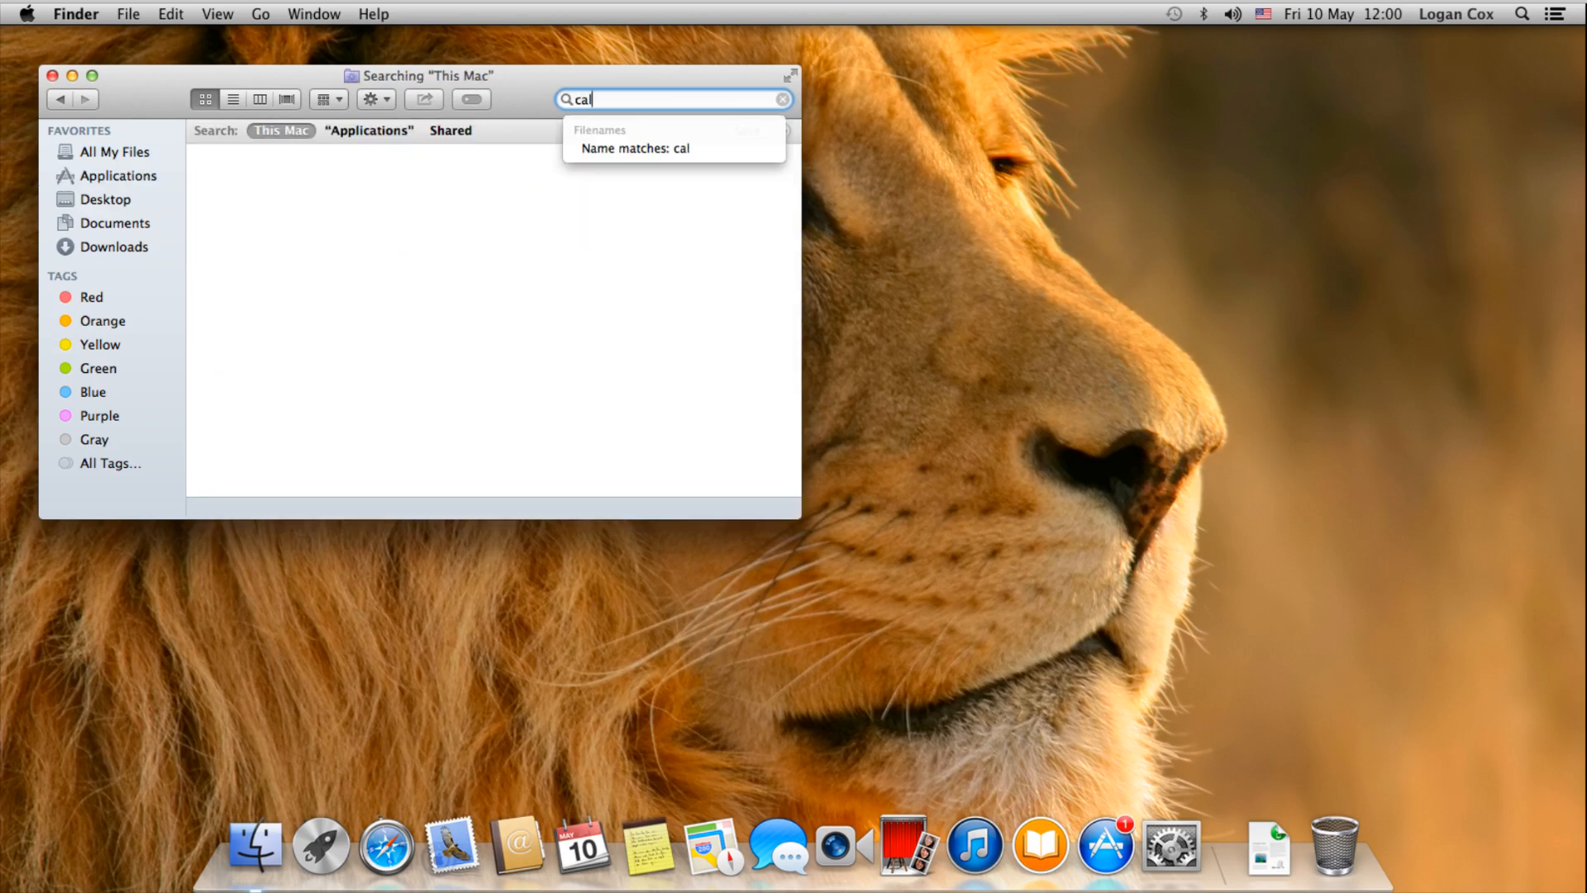
type("c")
key("Return")
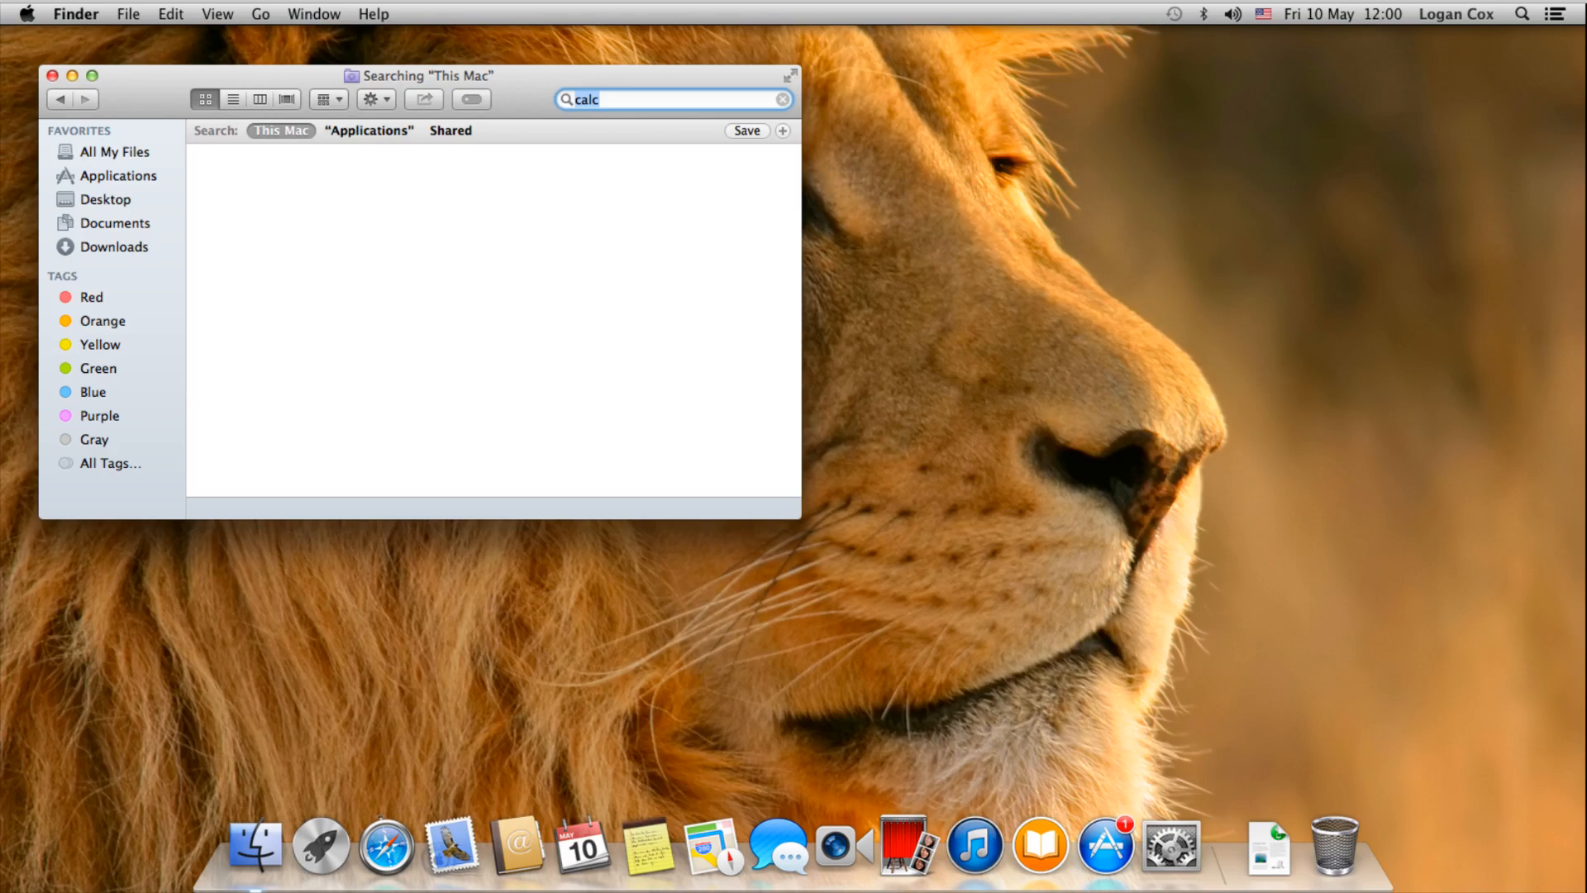
Look up "calculator" with Spotlight in the virtual machine and dismiss the search
key("super+space")
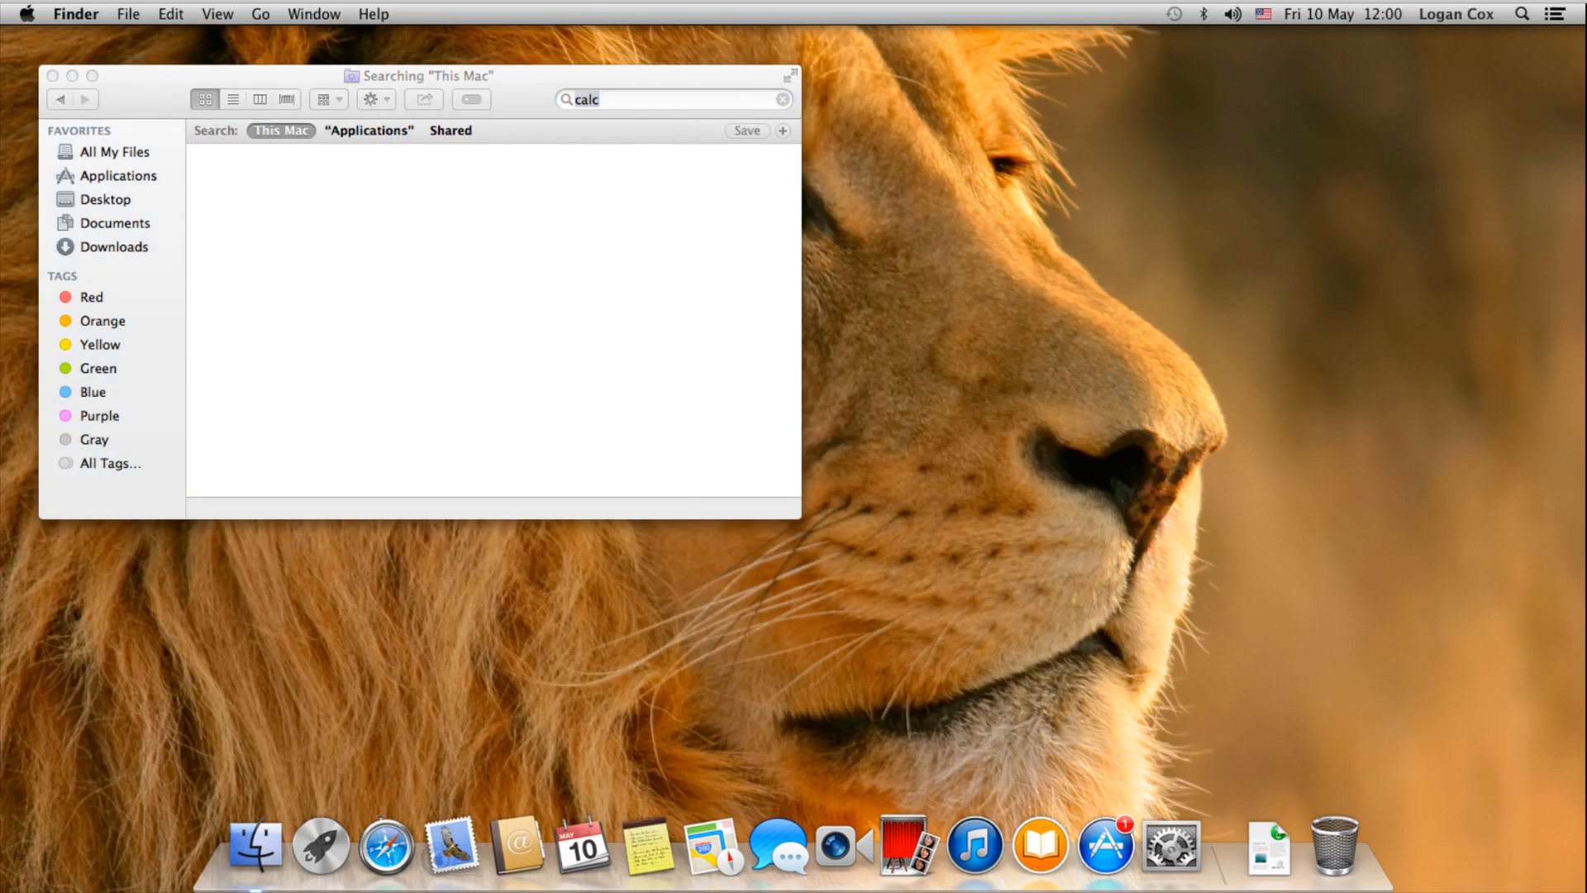
type("calc")
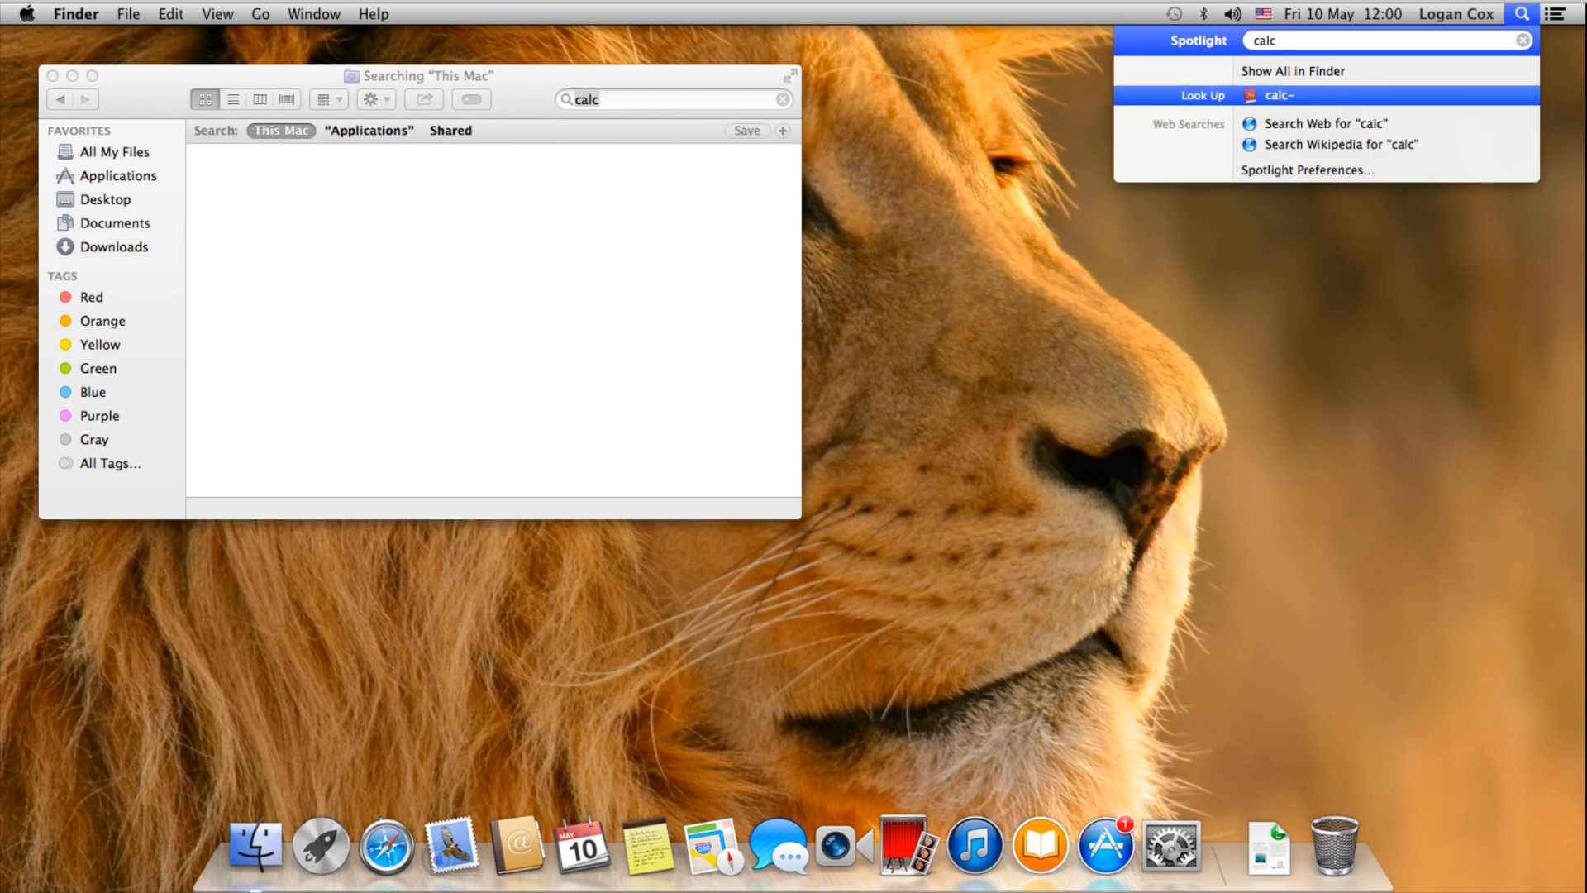
type("ulator")
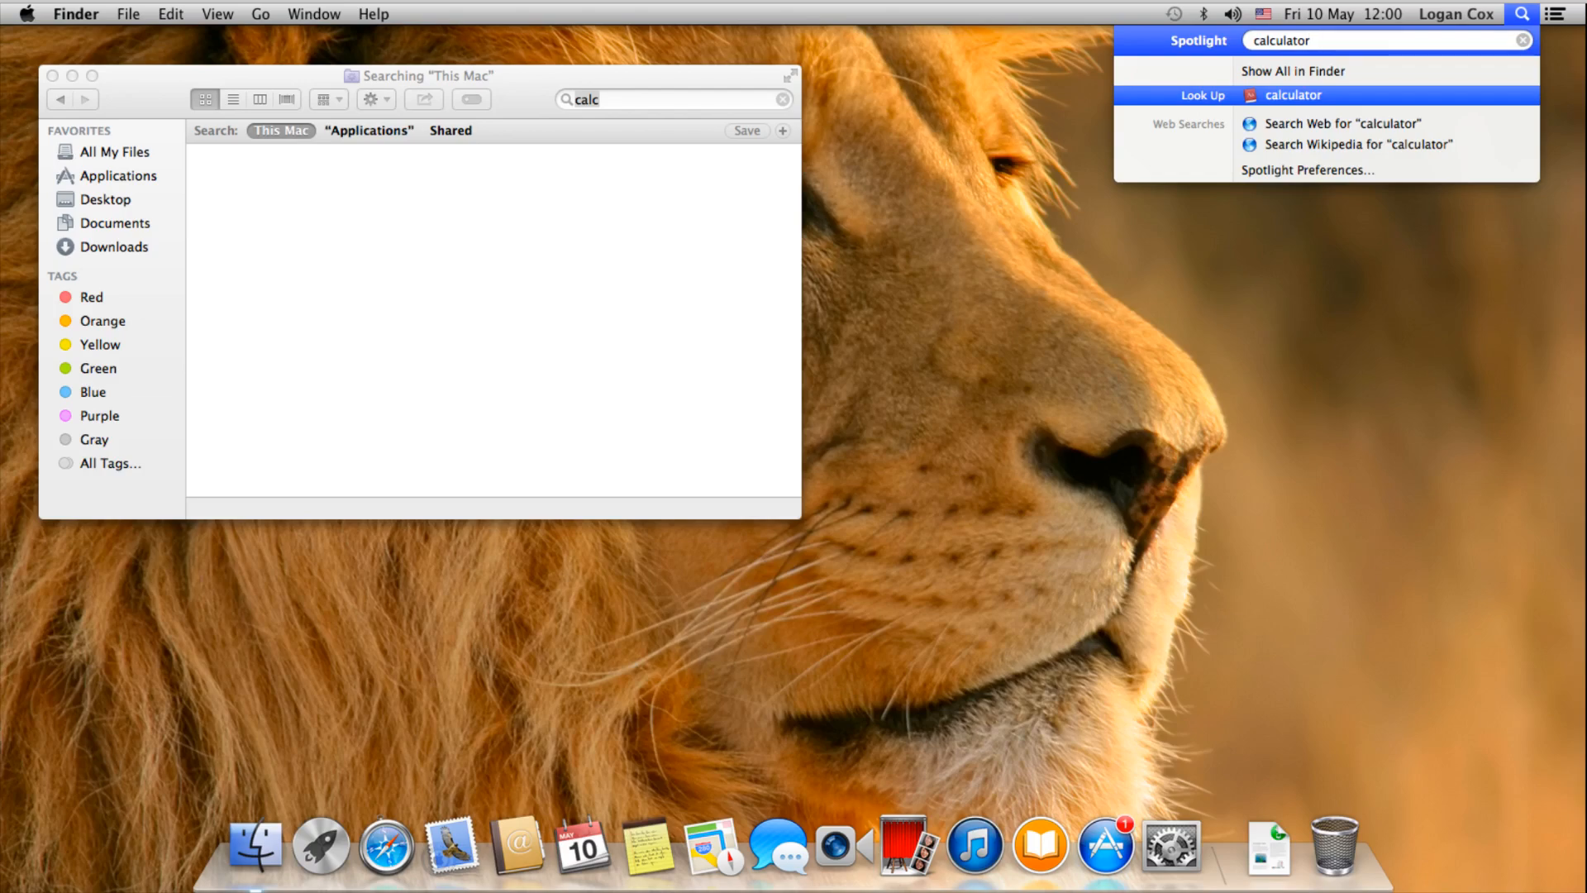
left_click(529, 76)
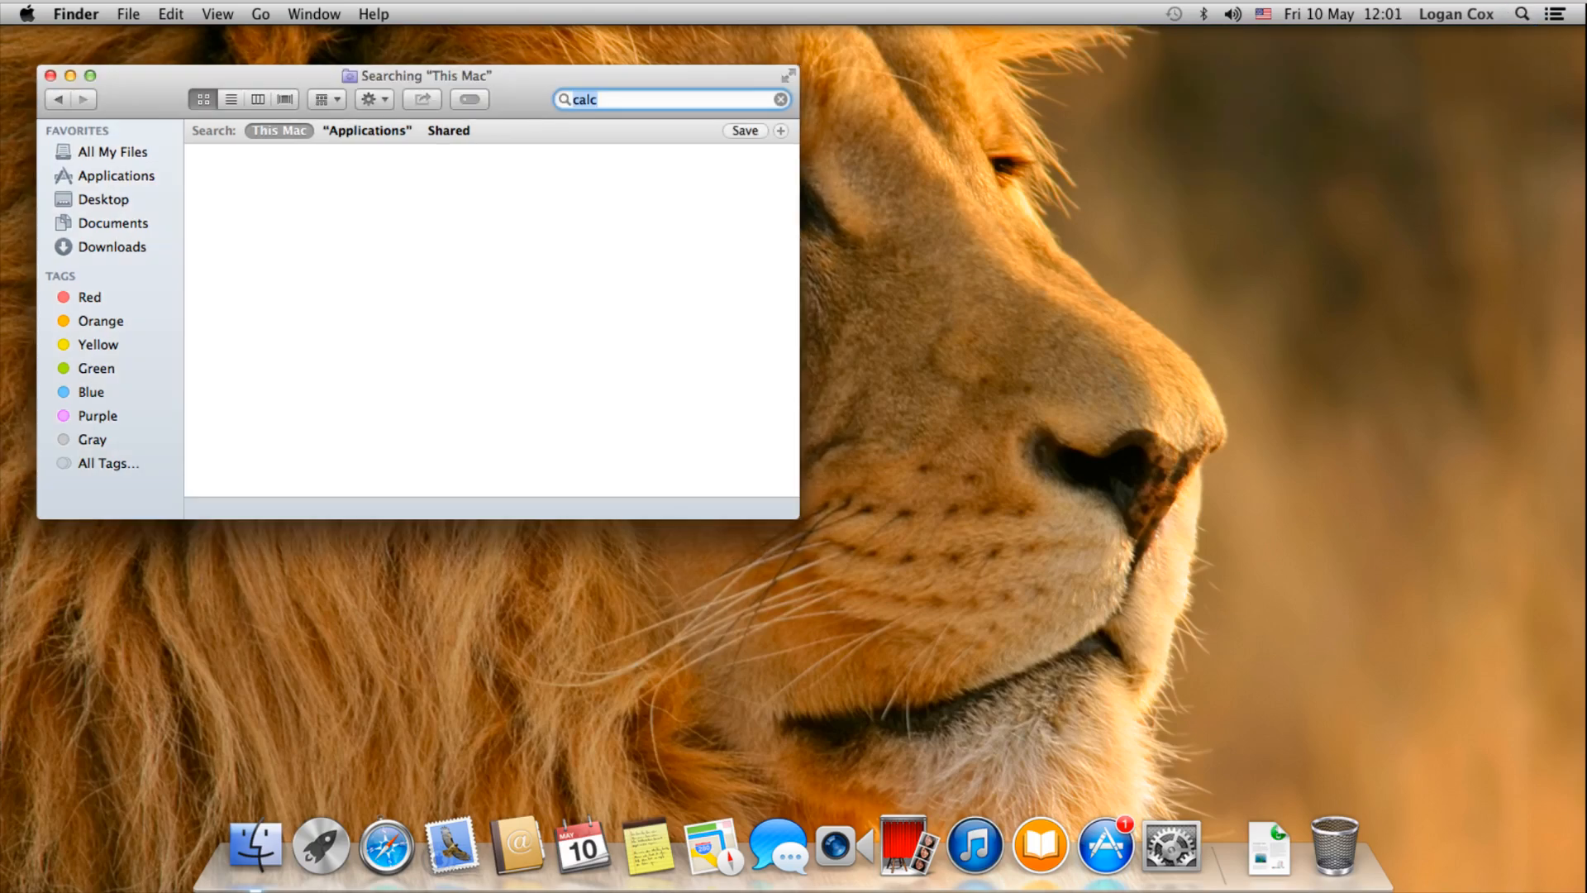
Clear the Finder search, open Calculator from the Applications folder and place it over the lion's muzzle, clear of the Finder window
key("Escape")
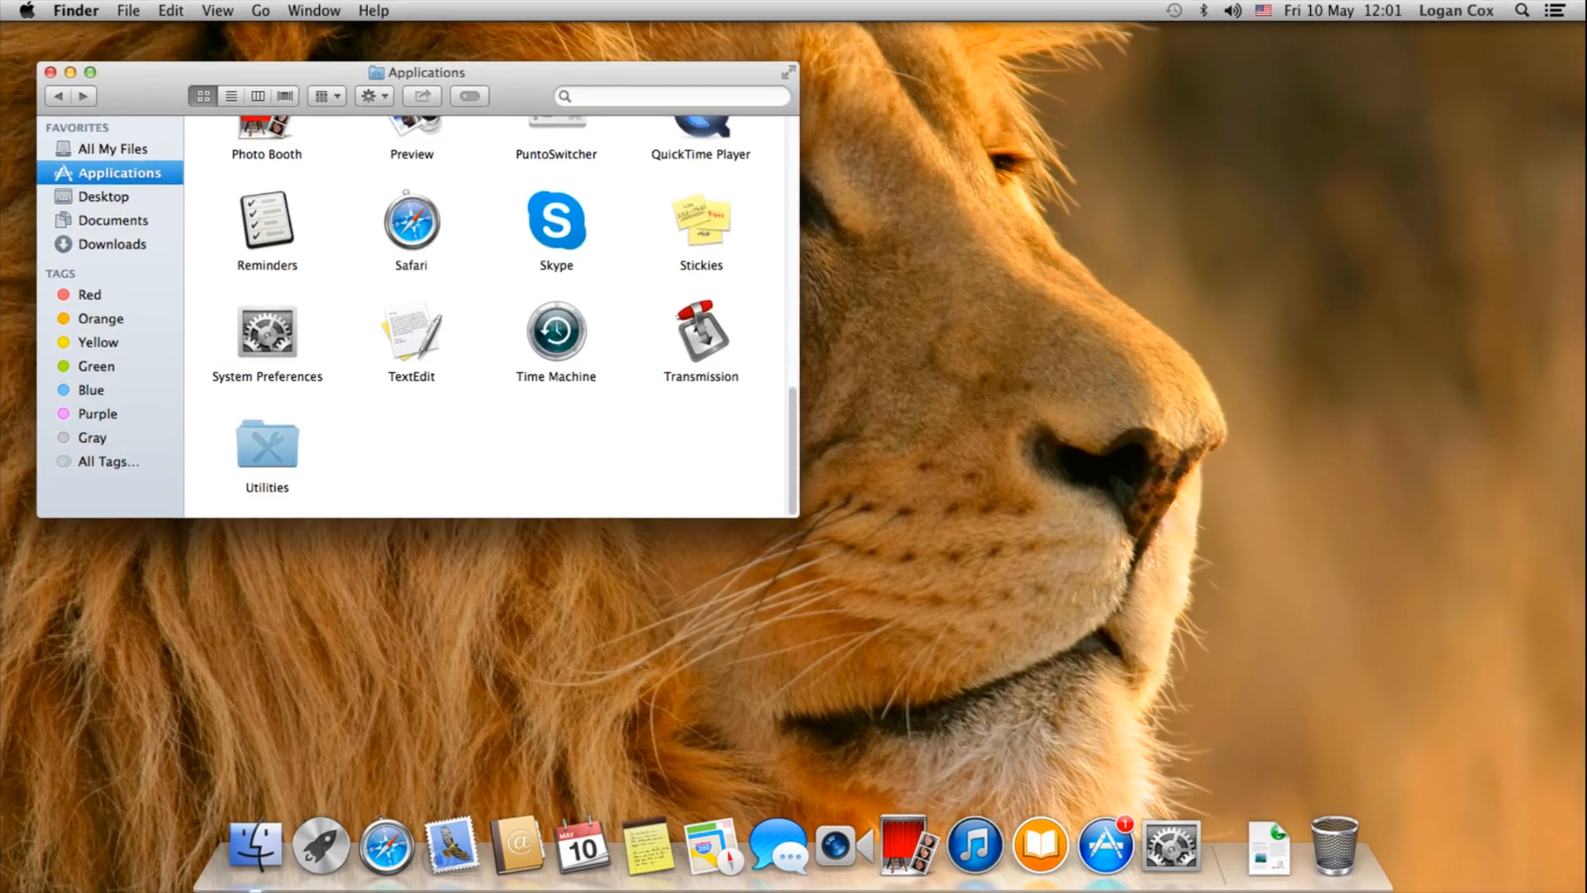
scroll(491, 318, "up", 10)
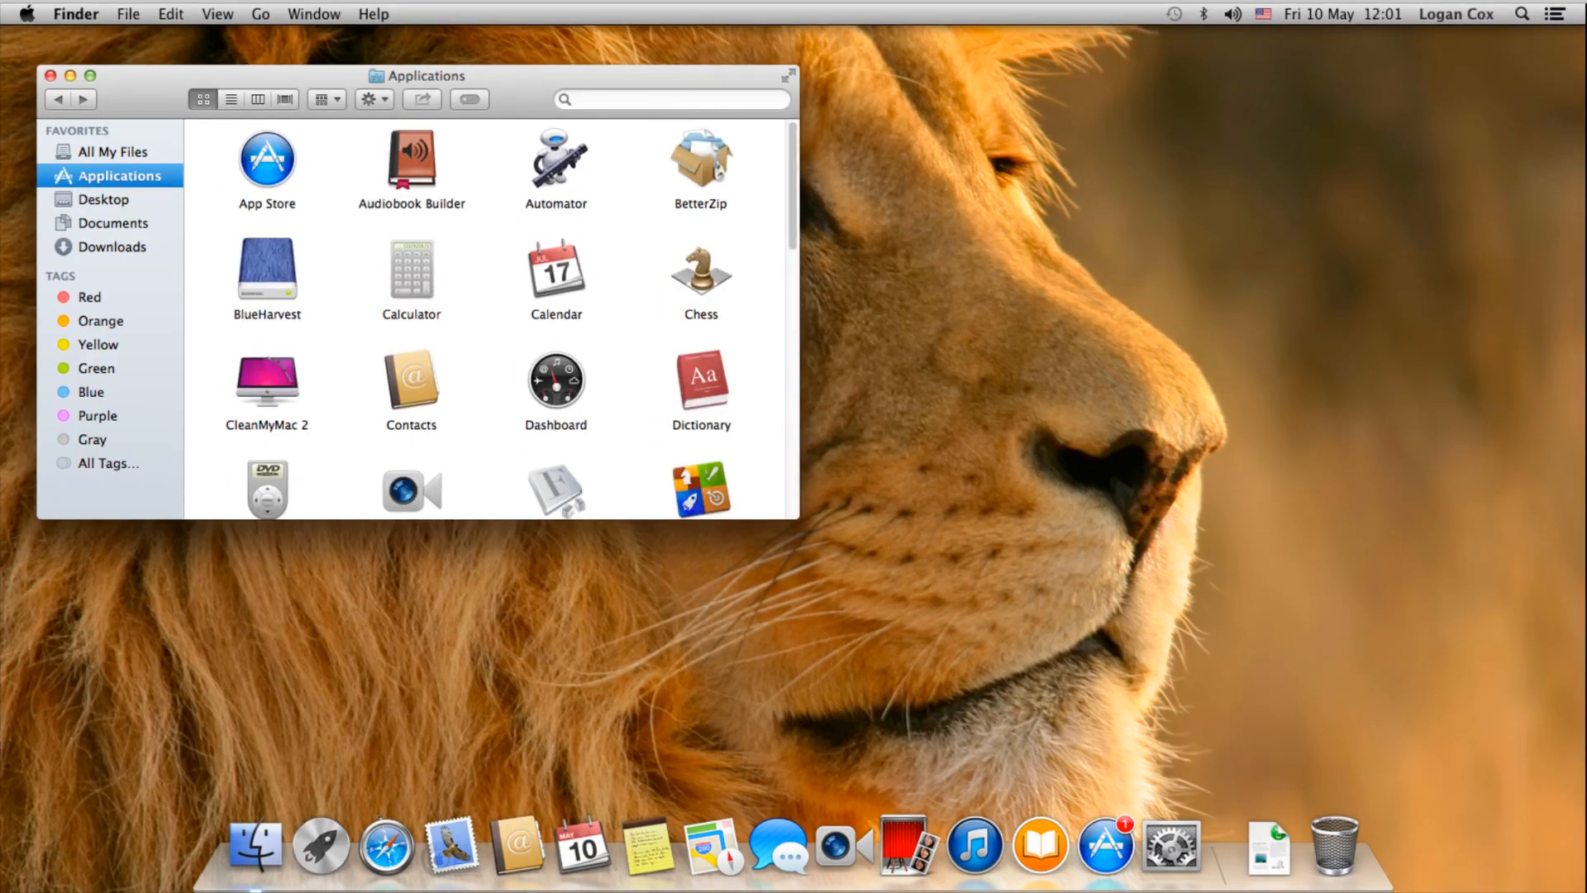
double_click(411, 269)
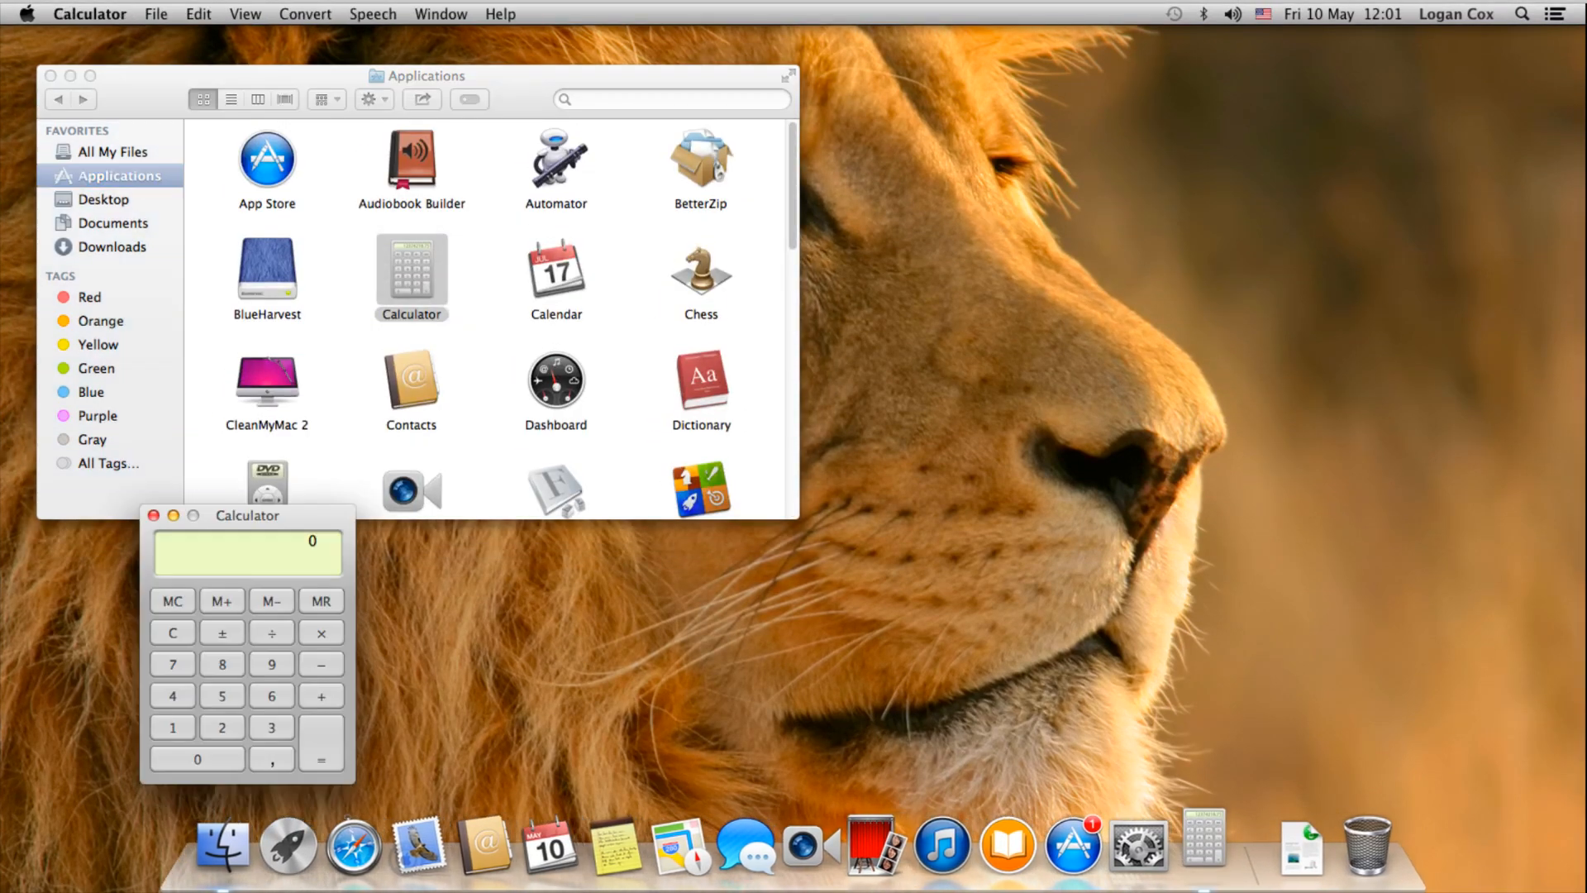
left_click_drag(247, 515, 1138, 291)
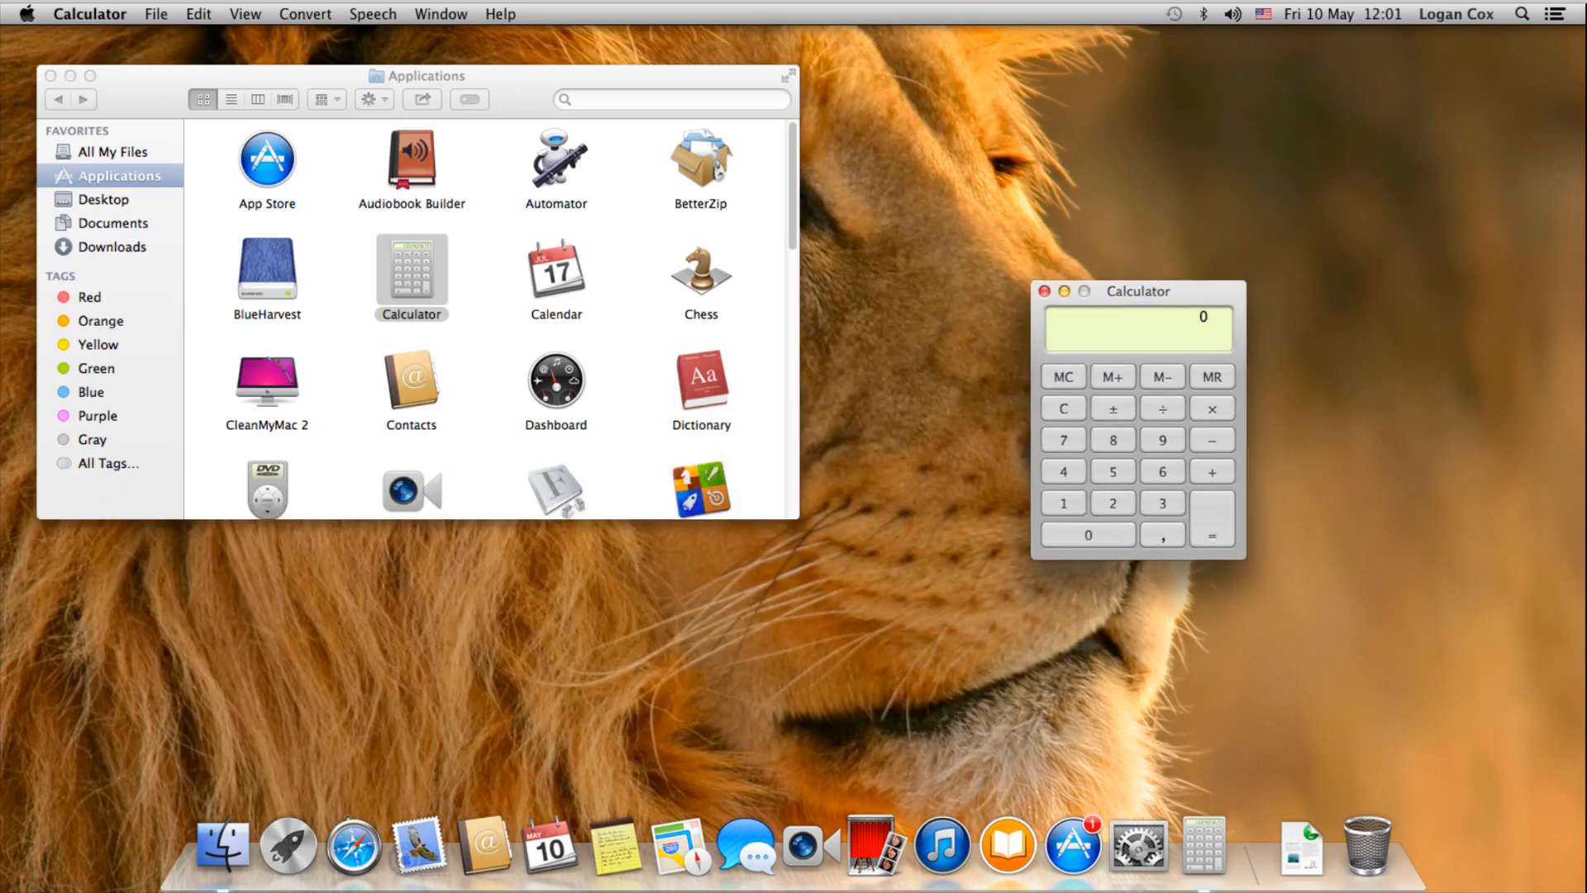
Multiply 54 by 56 in the Mavericks Calculator
type("54")
type("*")
type("56")
key("Return")
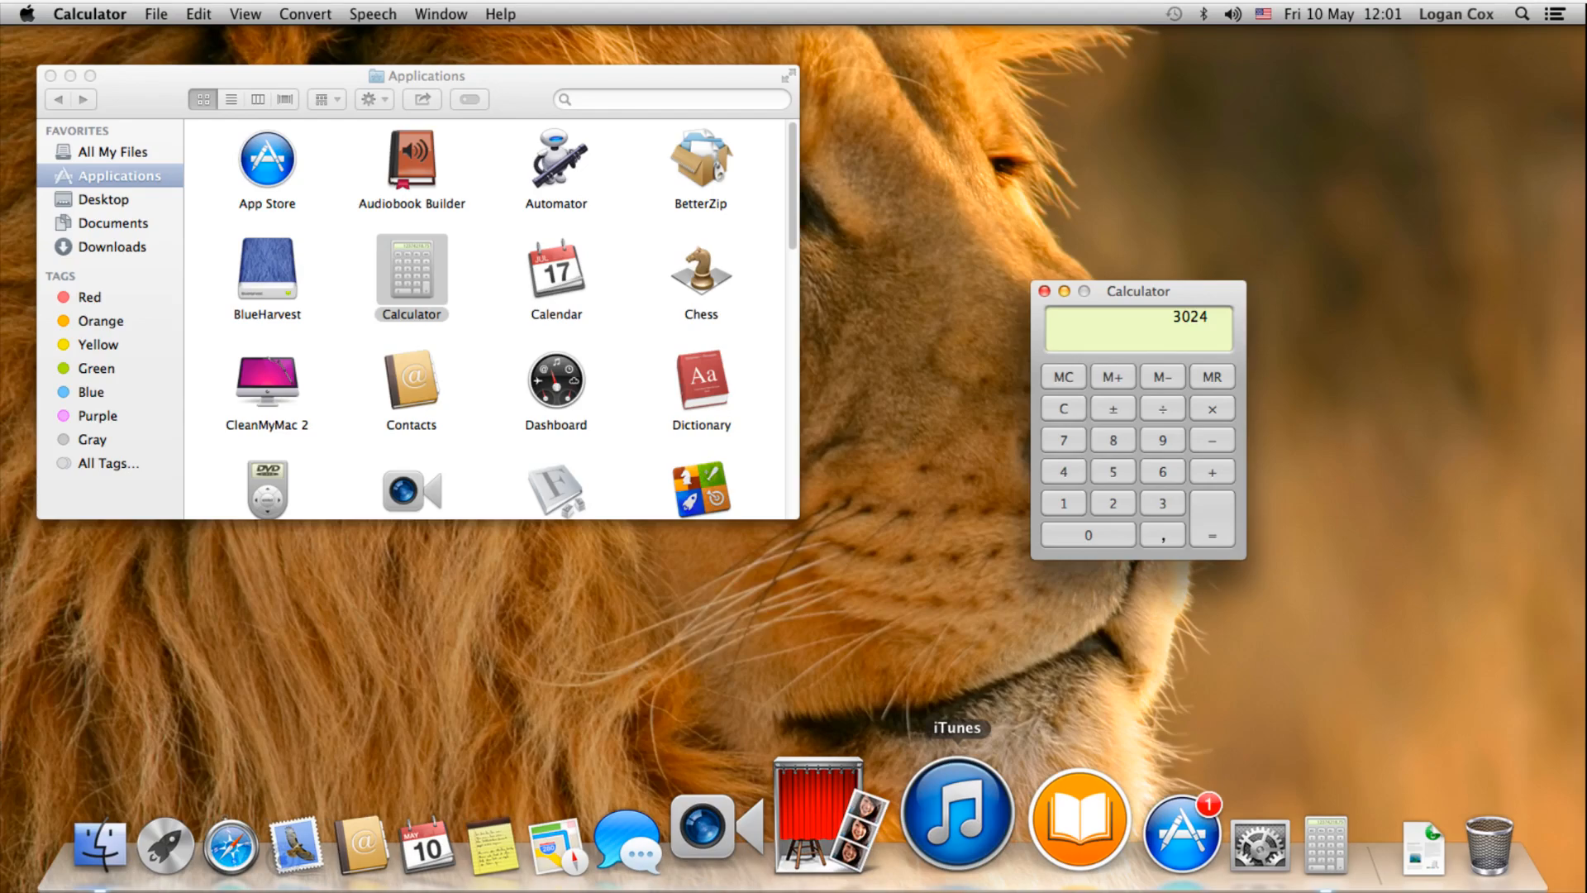
Switch to the host Mac and open its Calculator through a Spotlight search for "calculator"
left_click(596, 617)
key("super+space")
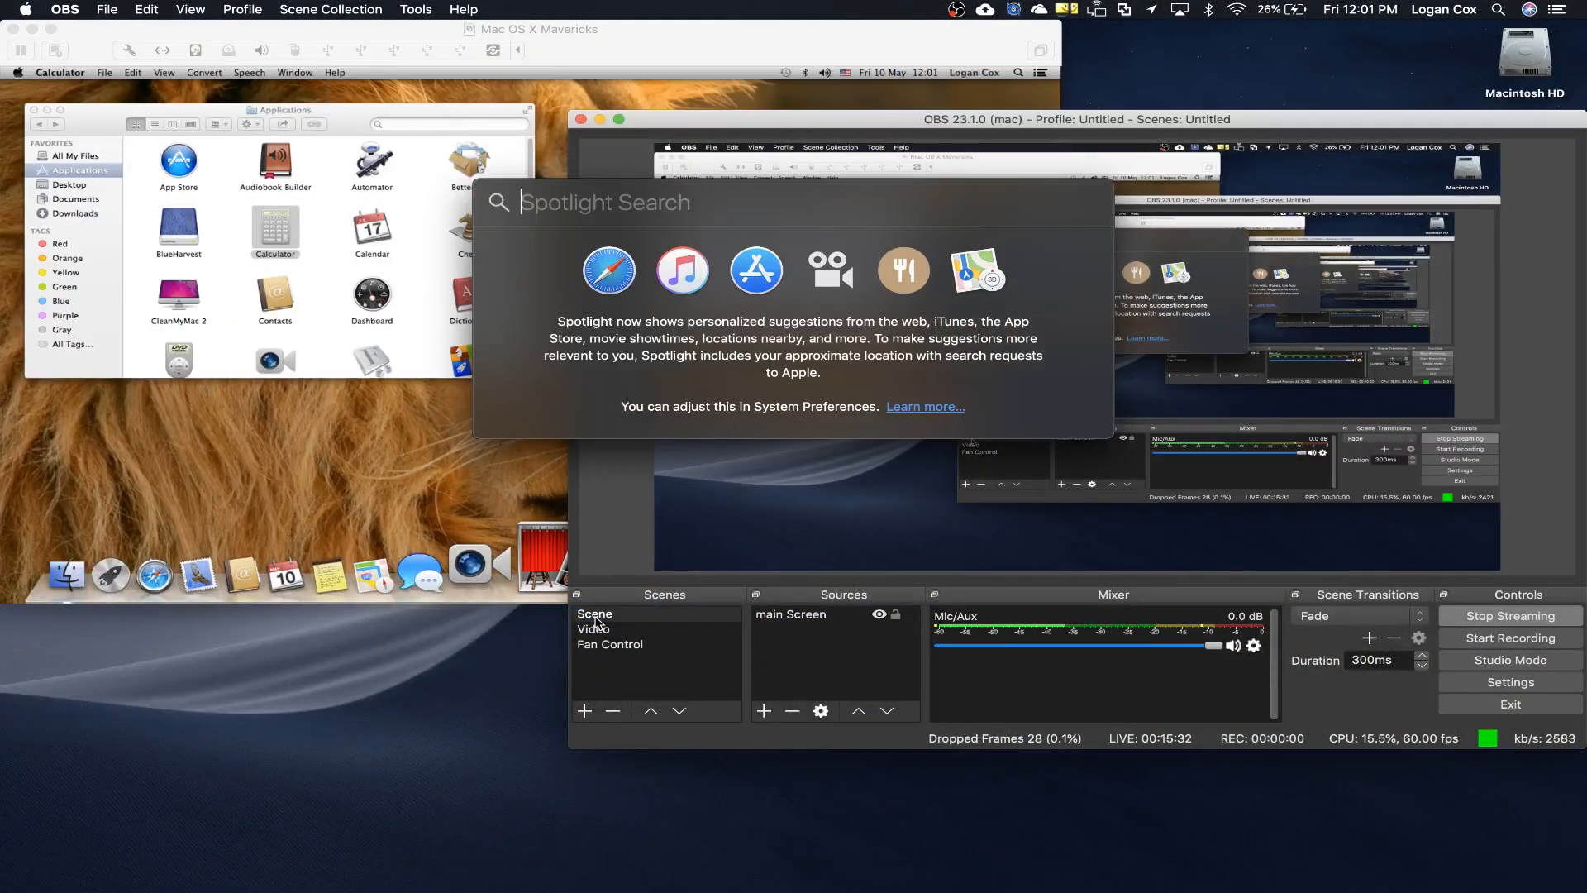
type("calculator")
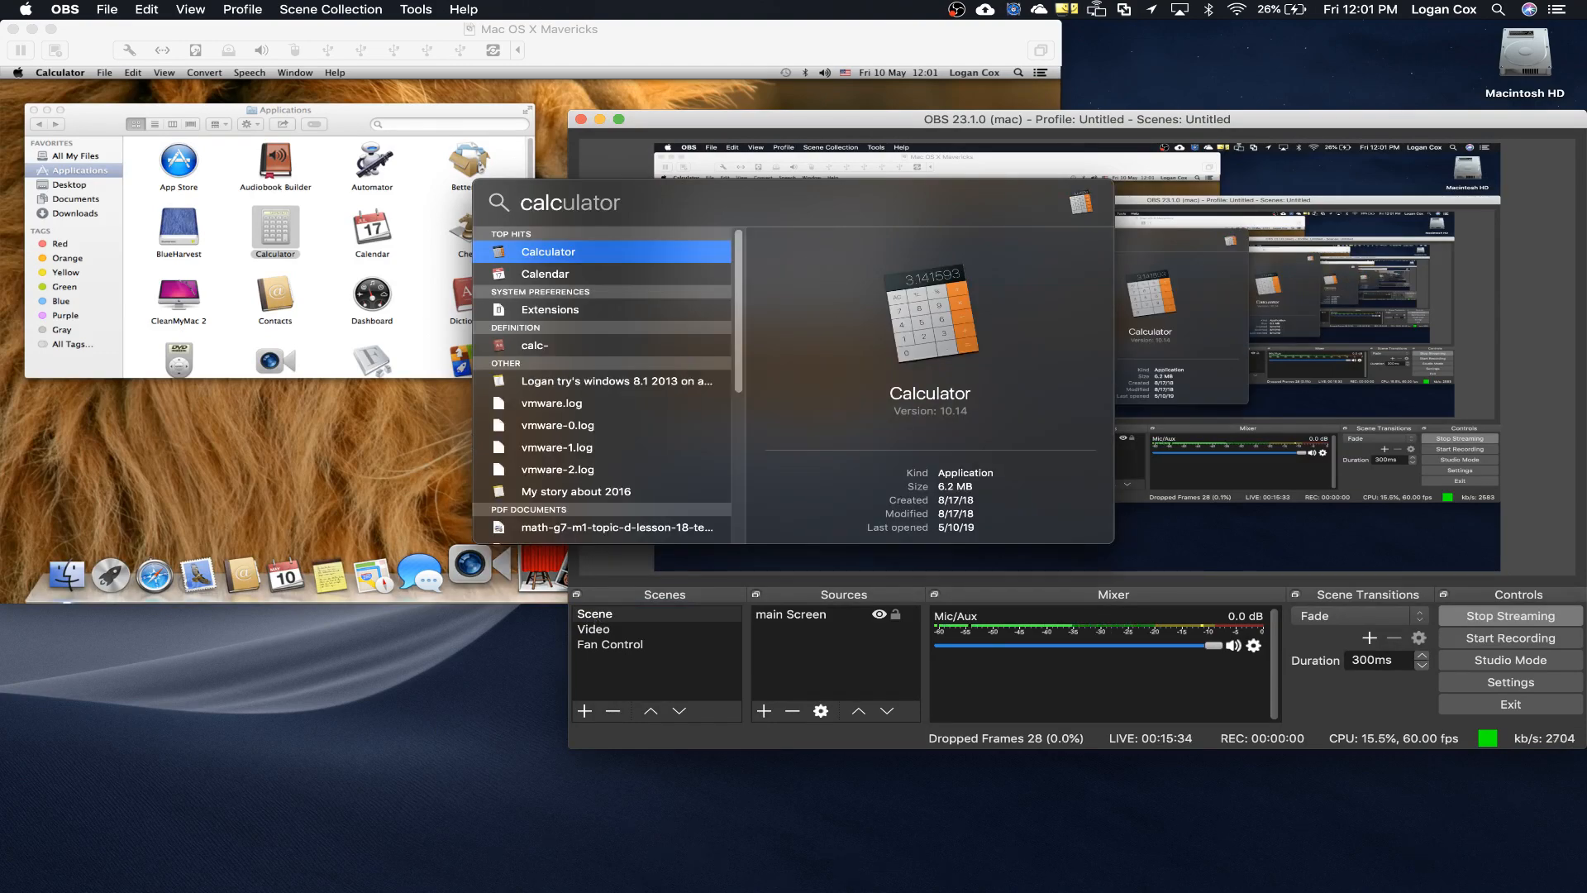
key("Return")
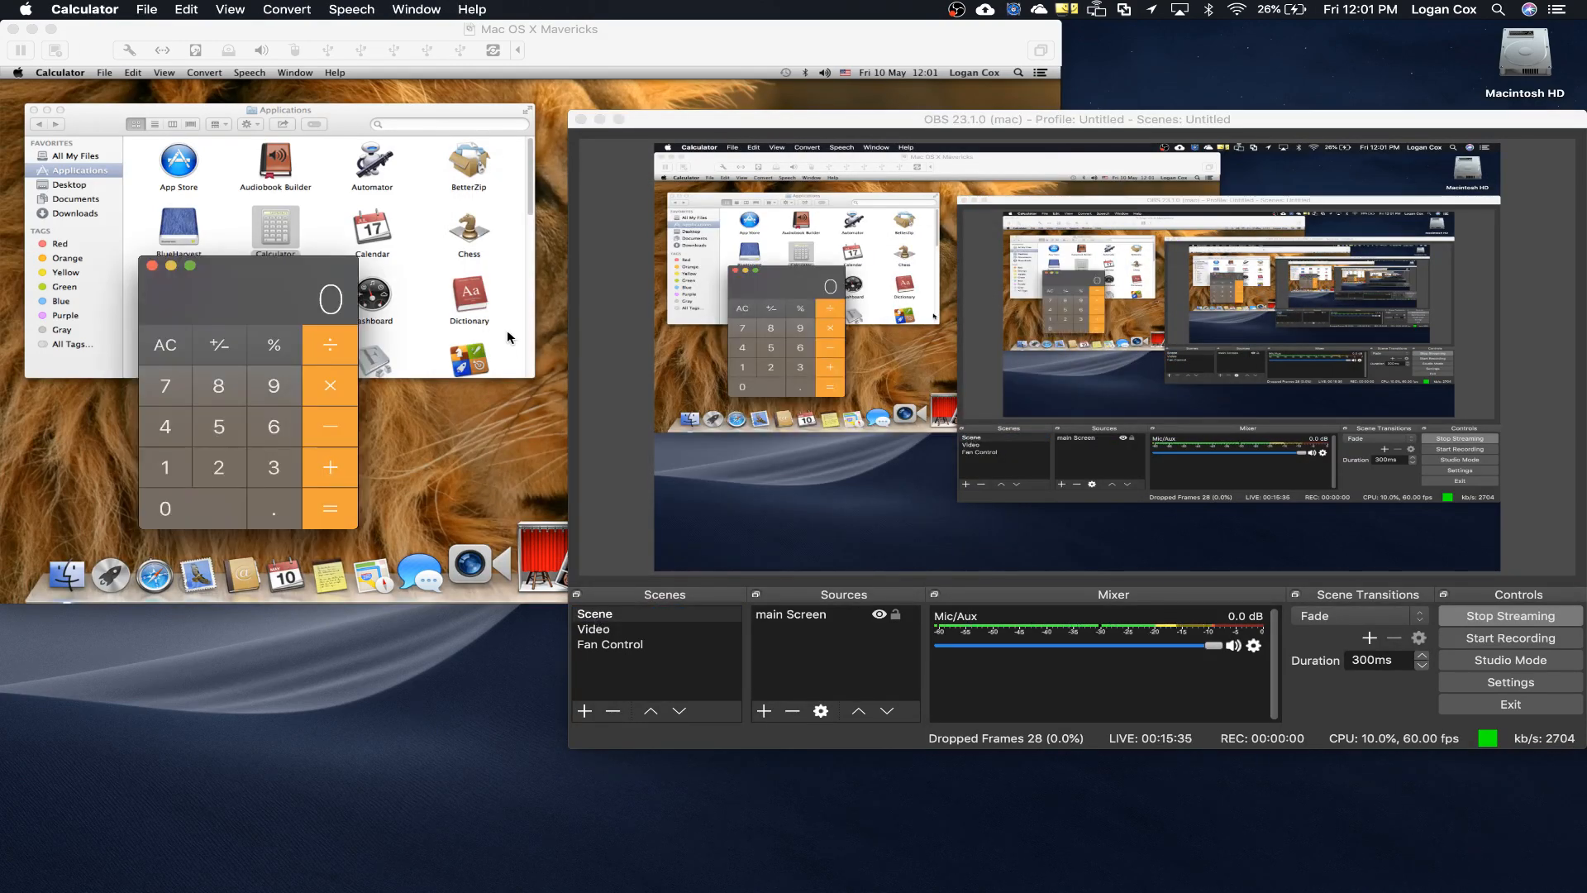
Bring the virtual machine window forward and place the host's Calculator beside the Mavericks Calculator
left_click(592, 30)
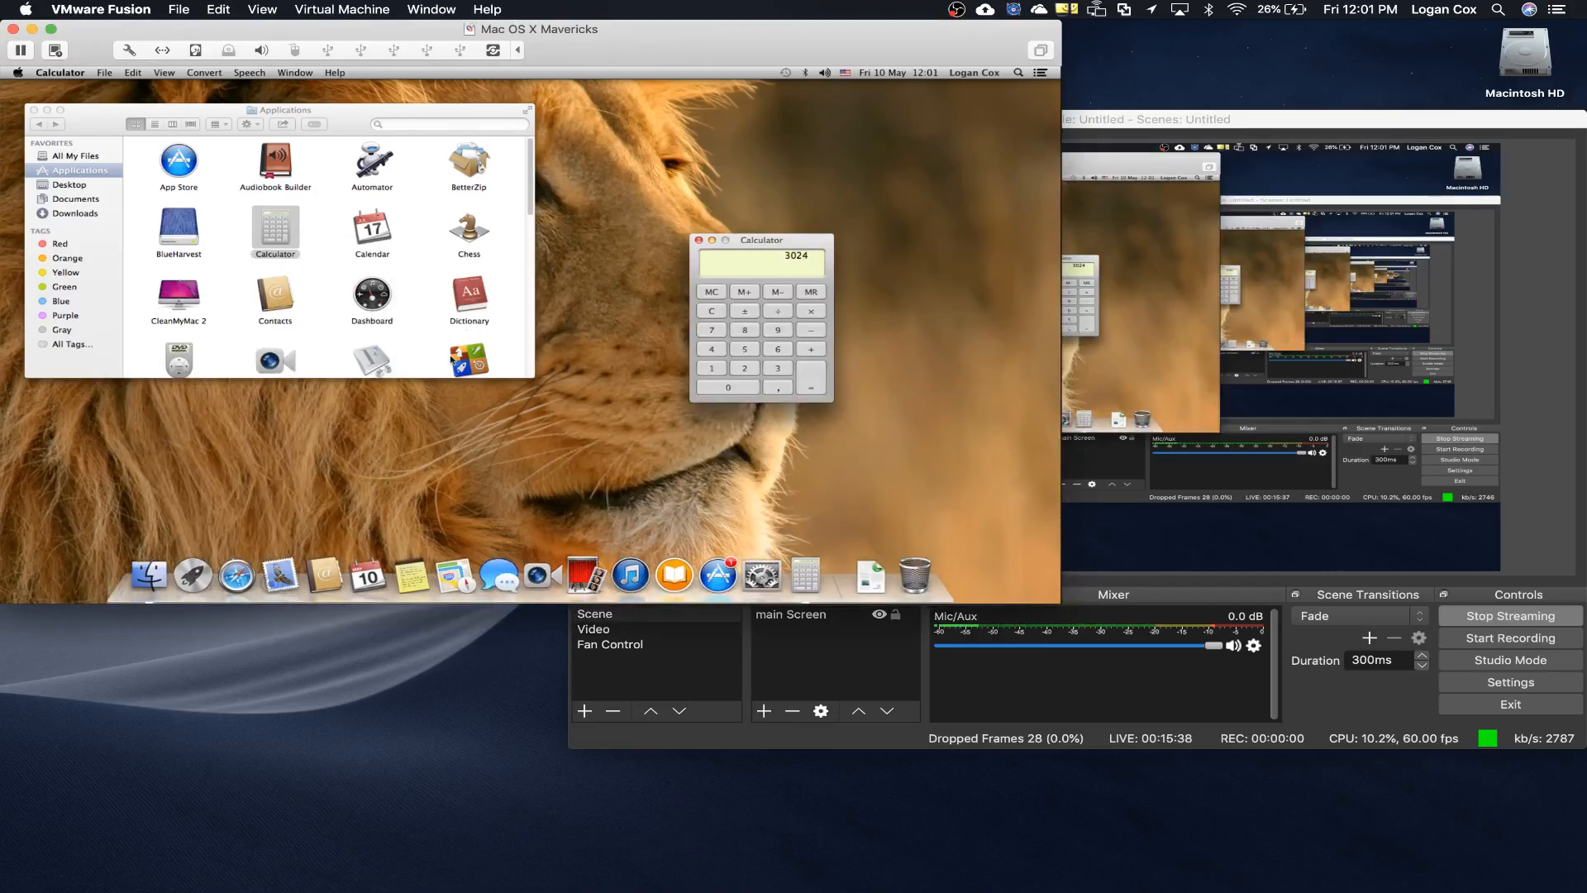
key("ctrl+Up")
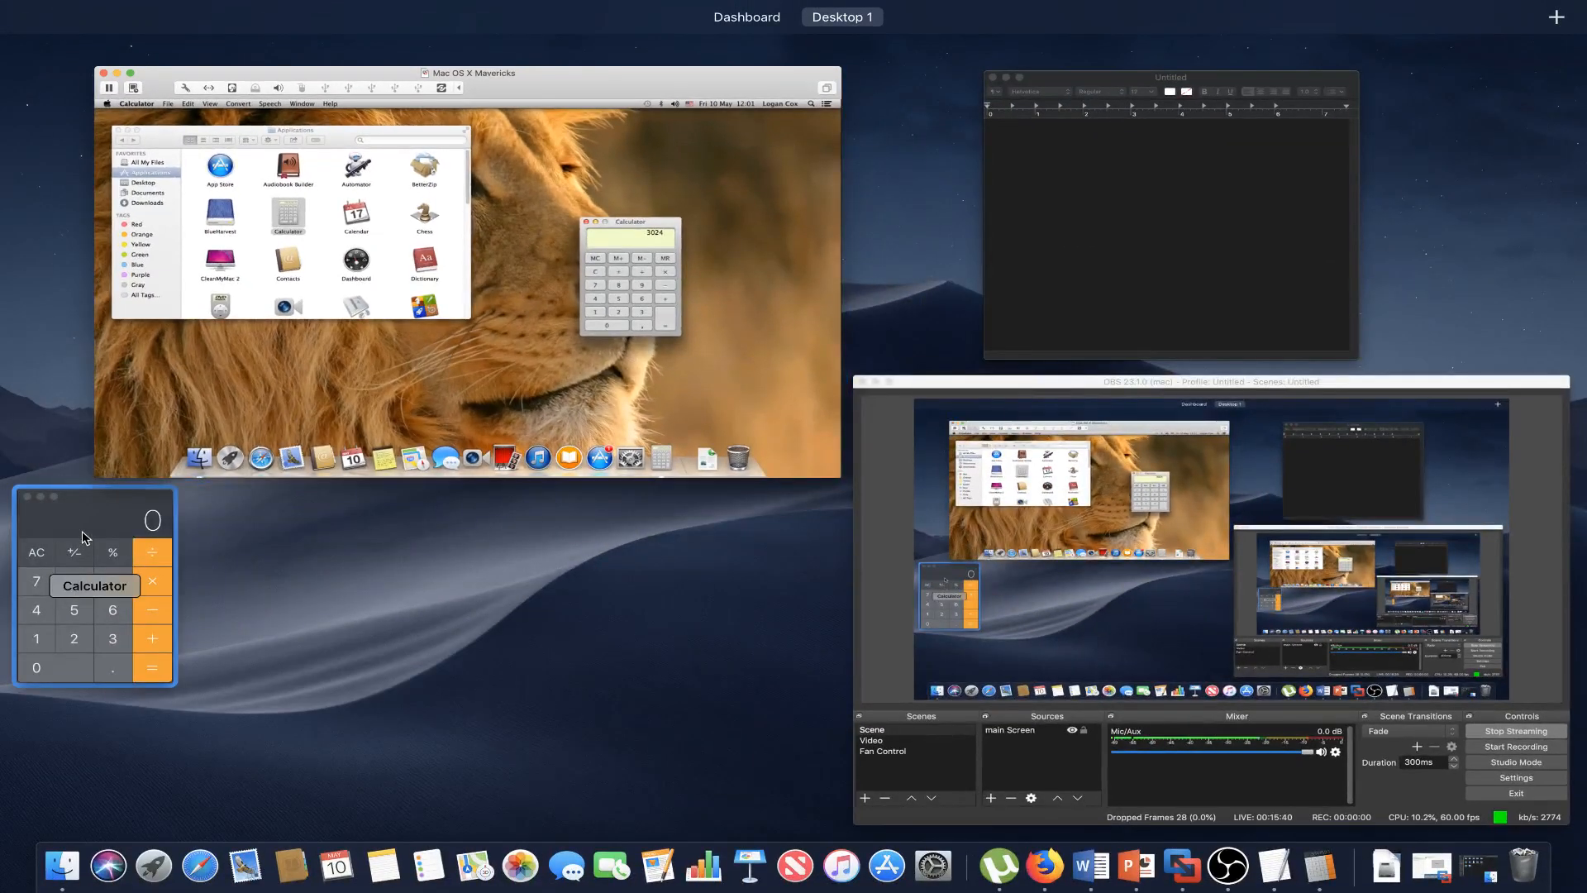
left_click(83, 538)
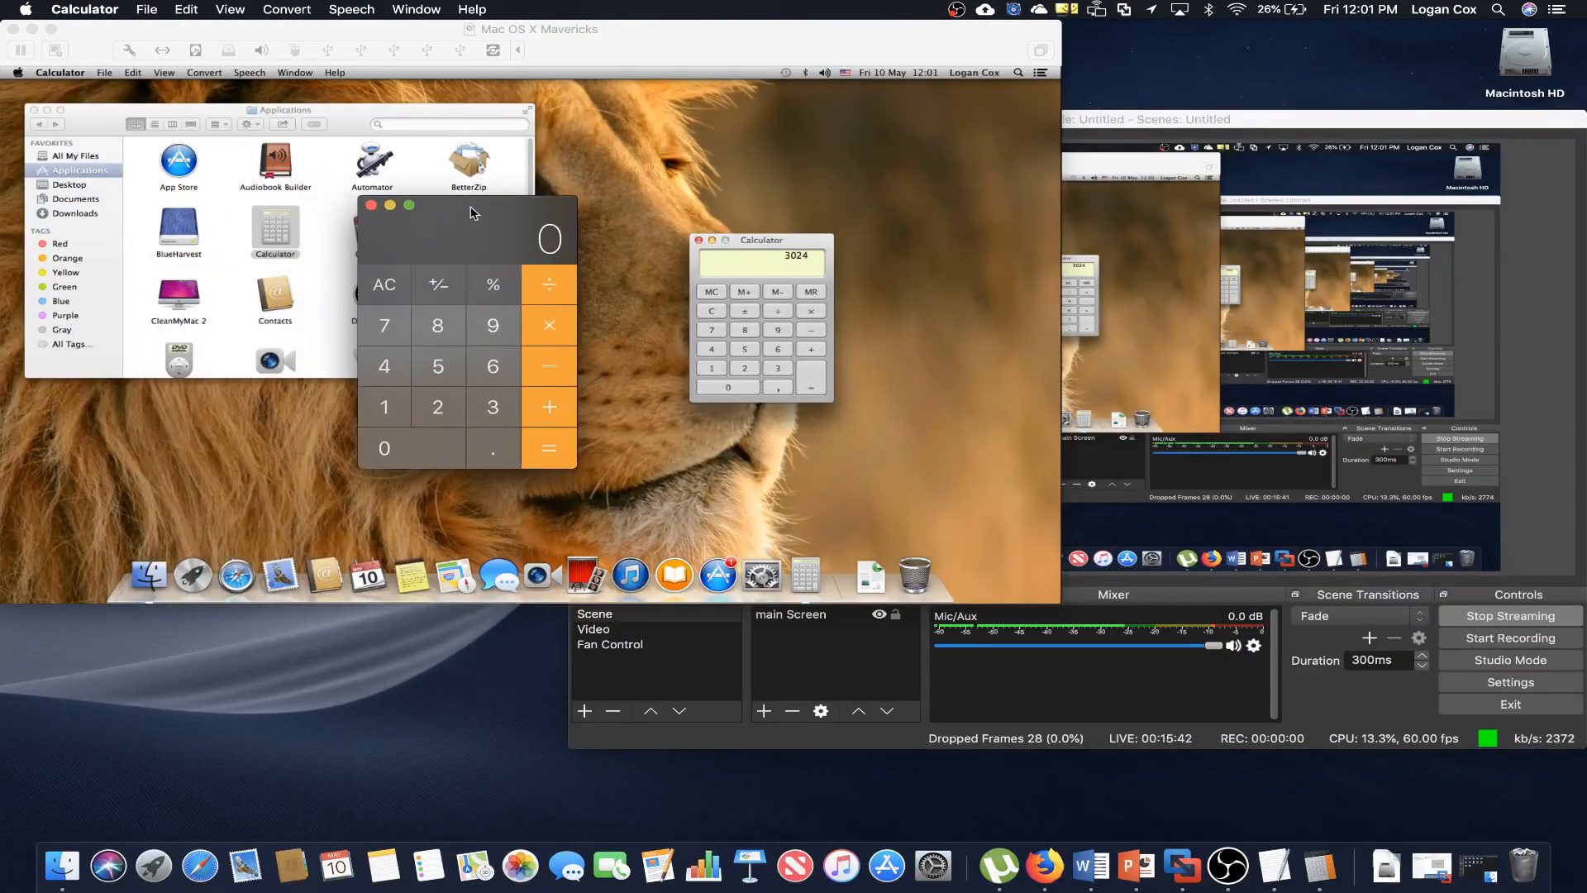
left_click_drag(471, 212, 571, 208)
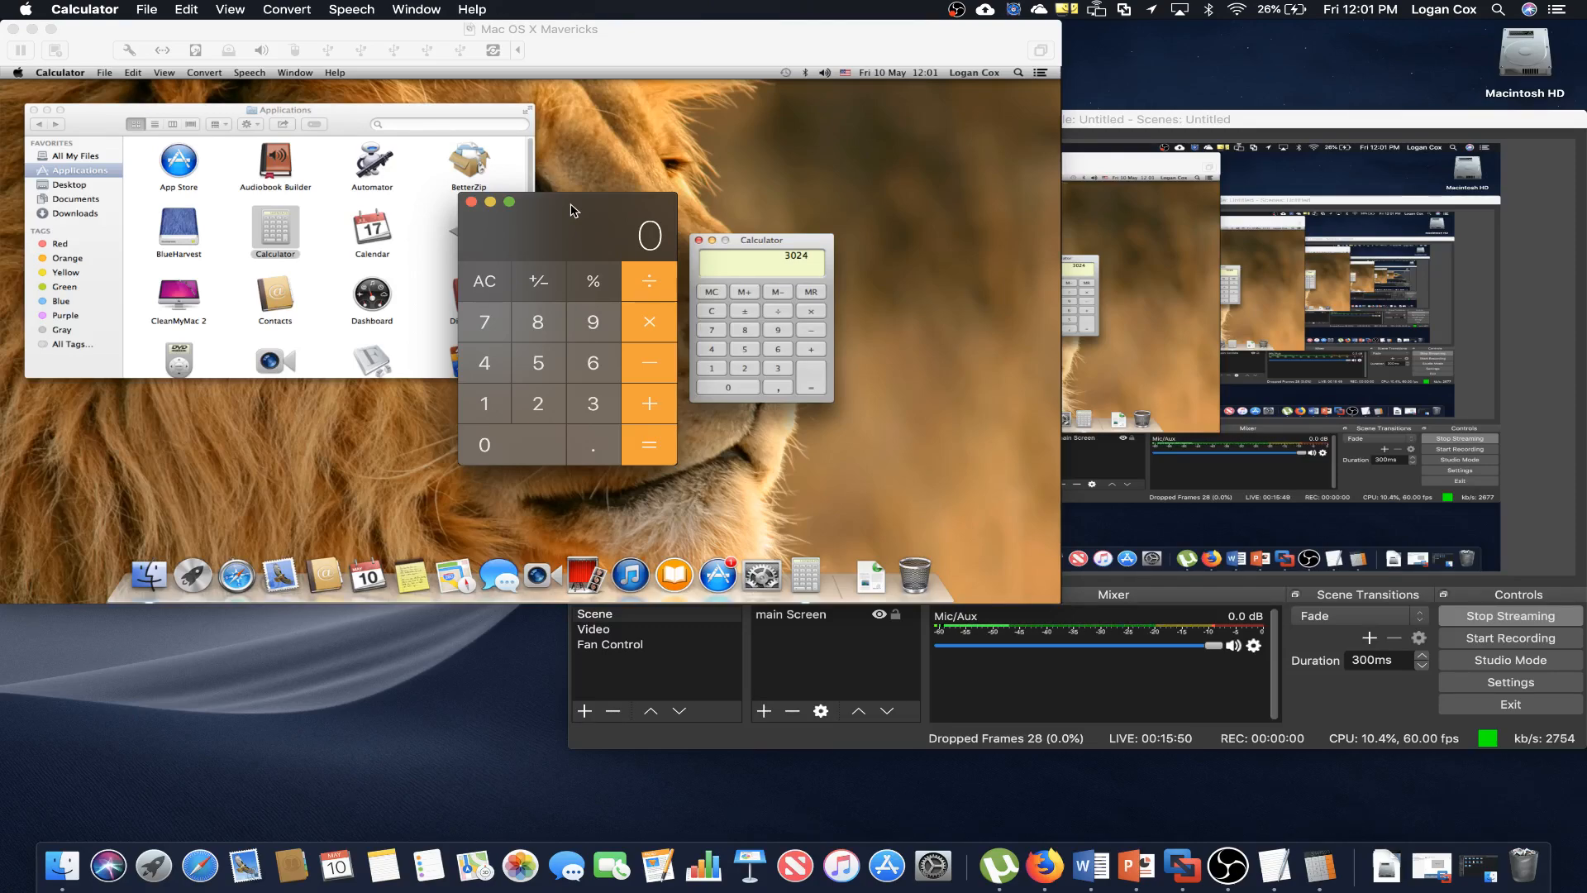
Try the divide, multiply, subtract, add and equals operators in the host's Calculator without entering any numbers
key("slash")
key("asterisk")
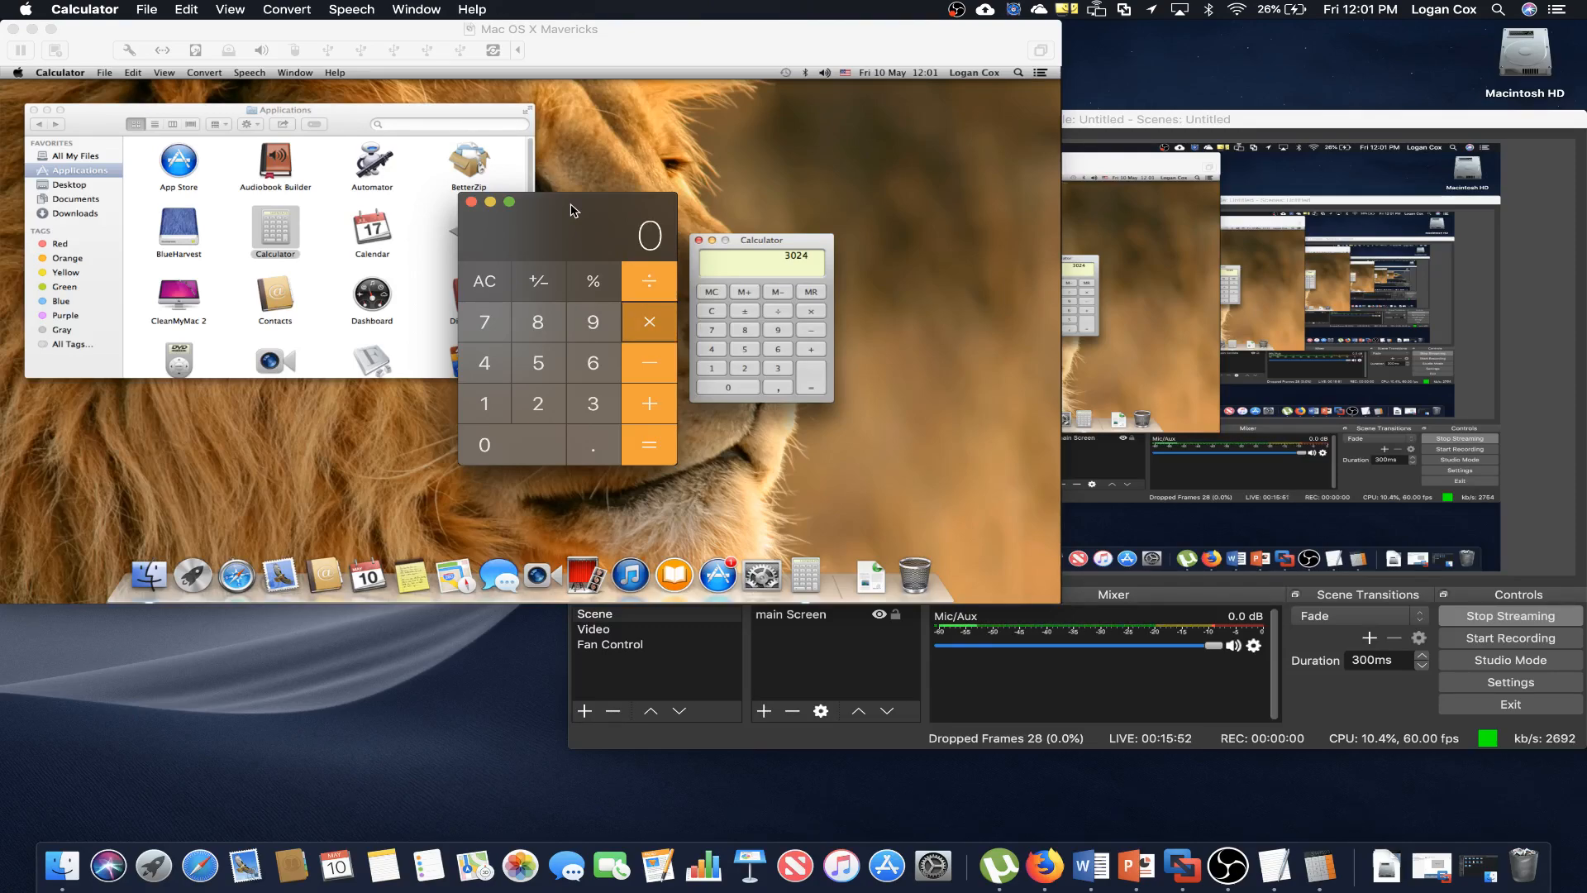
key("minus")
key("plus")
key("equal")
key("minus")
key("slash")
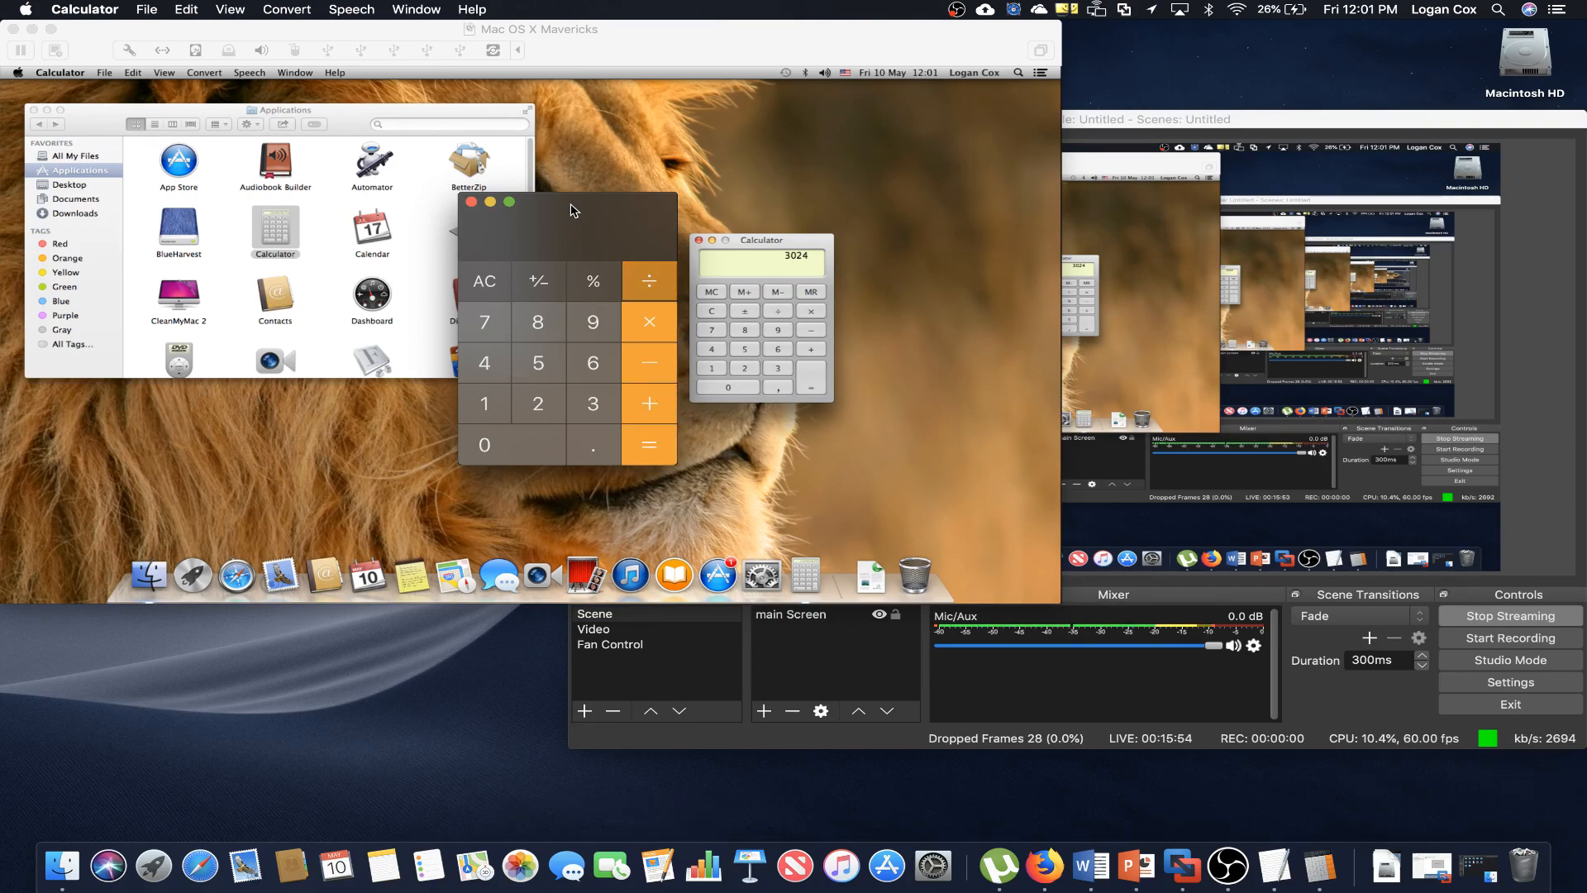
key("asterisk")
key("minus")
key("plus")
key("equal")
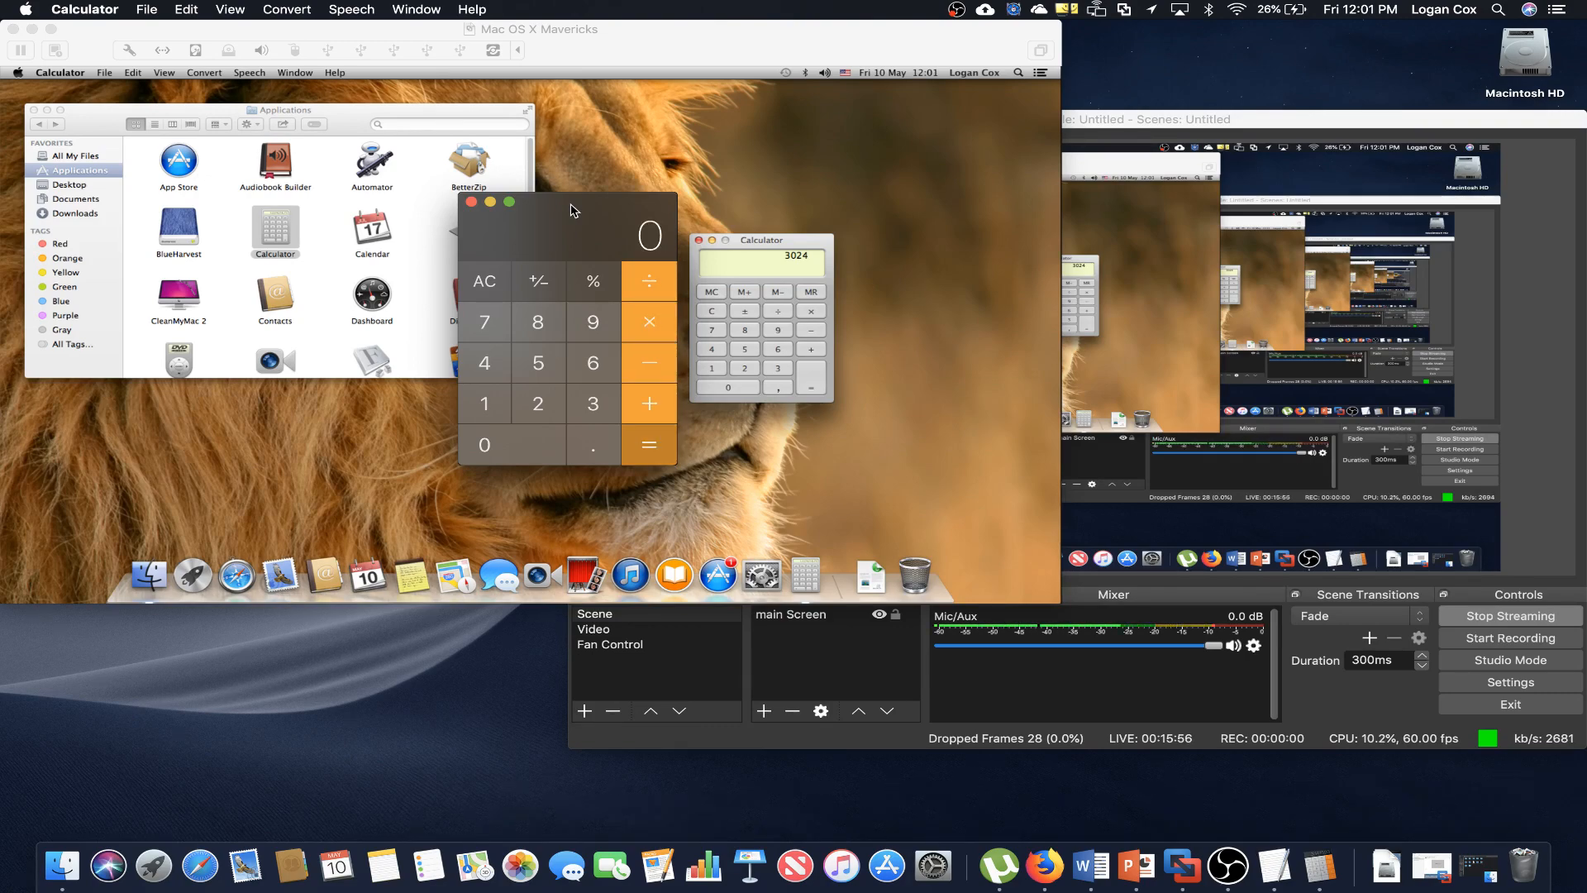
Enter 2 in the host's Calculator and toggle its sign several times
key("alt+minus")
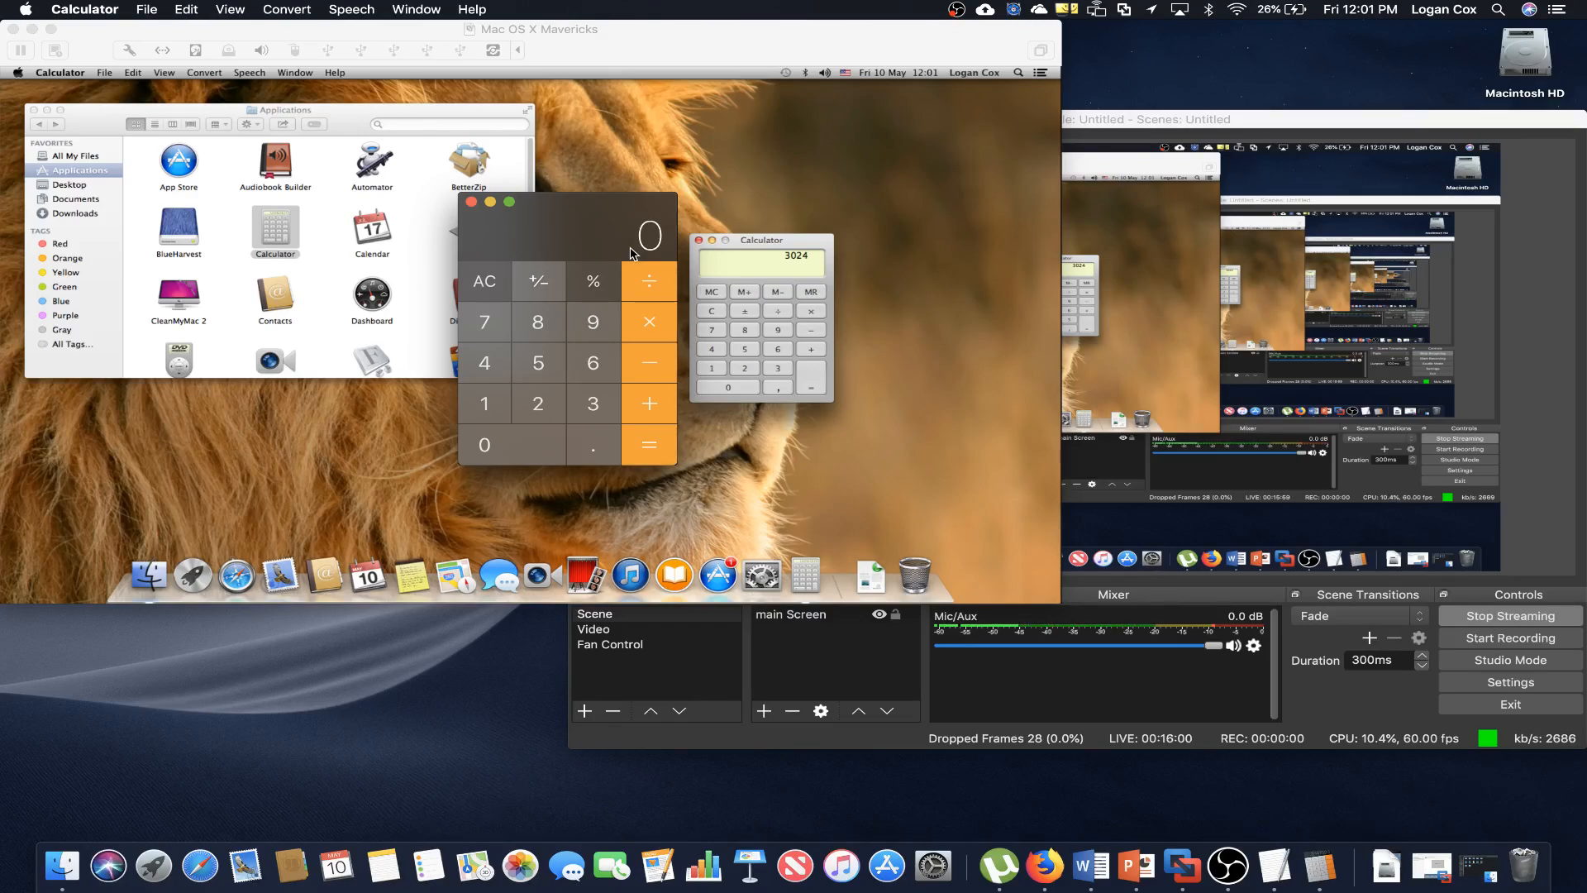
key("2")
key("alt+minus")
key("alt+minus")
key("alt+minus")
key("alt+minus")
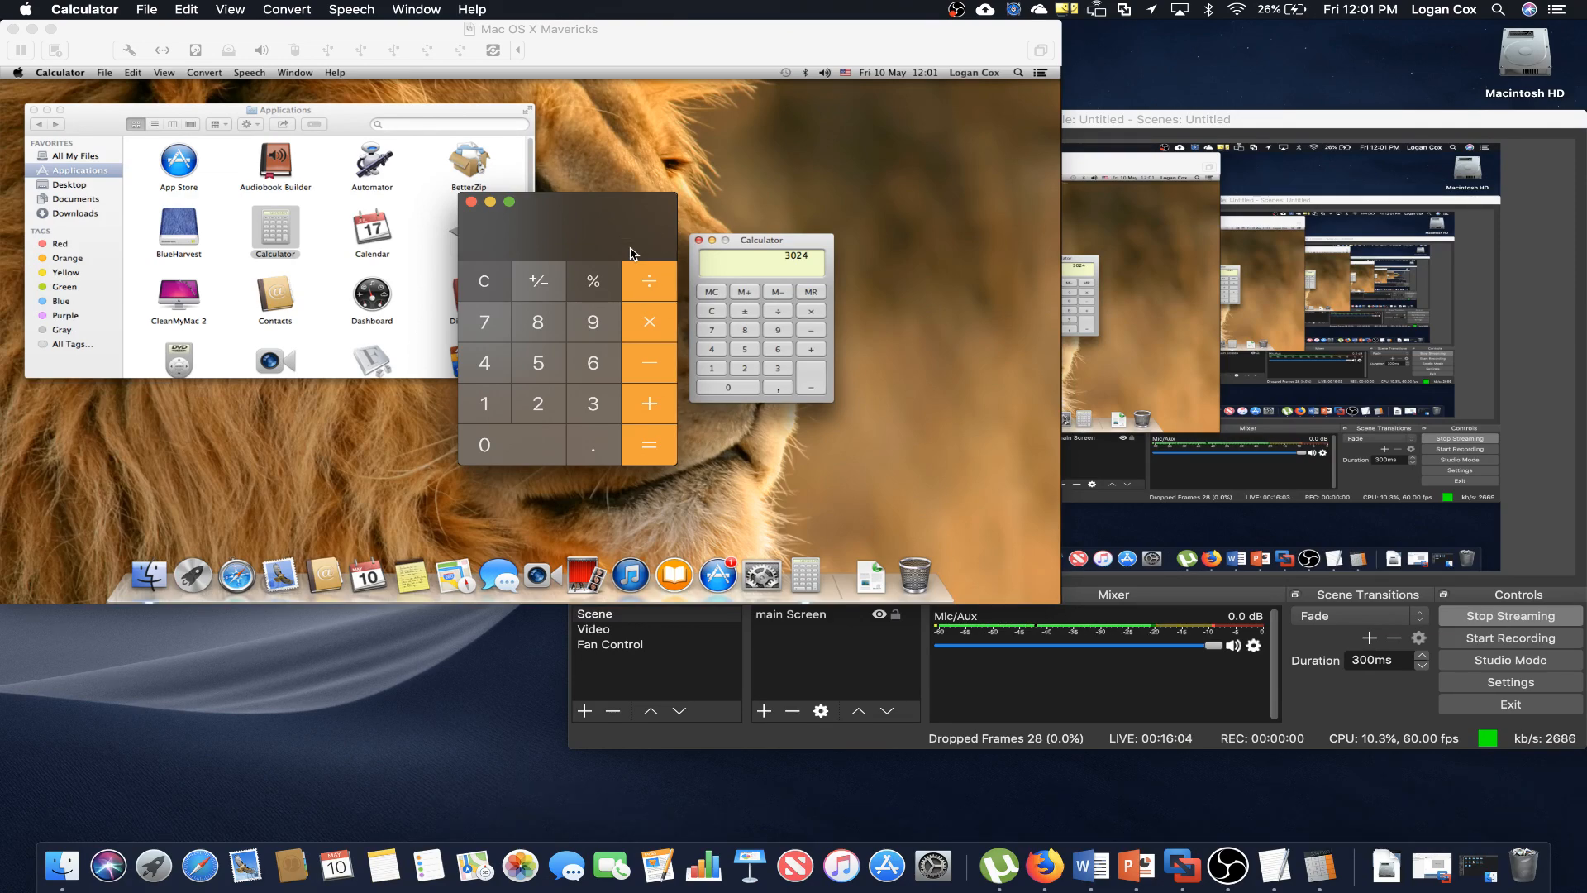
Convert 2 to a percentage in the host's Calculator
key("2")
key("shift+5")
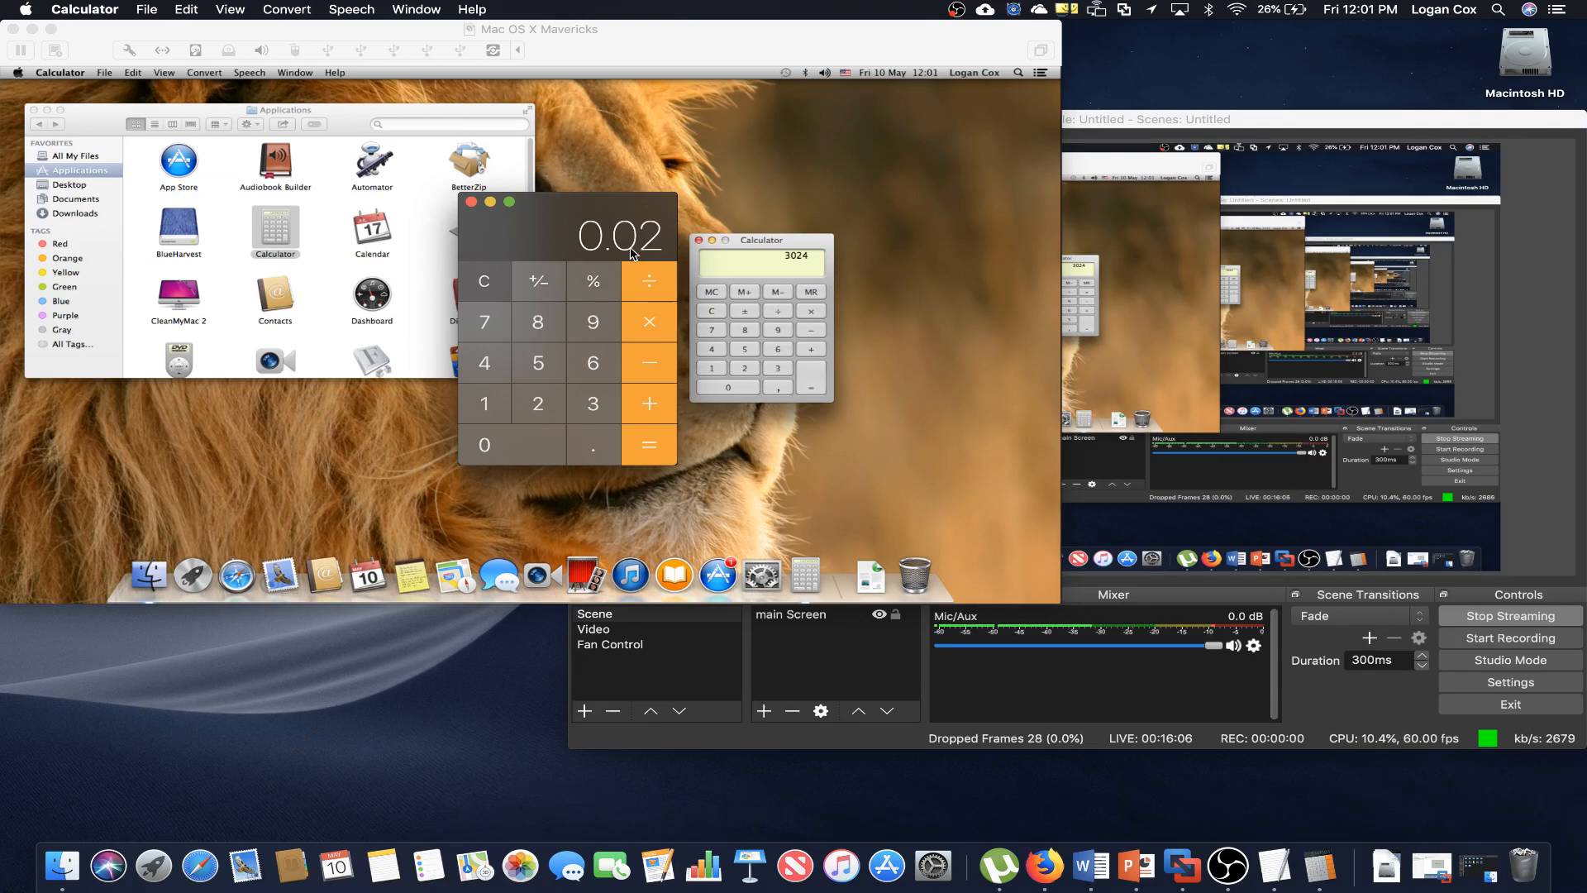
key("Return")
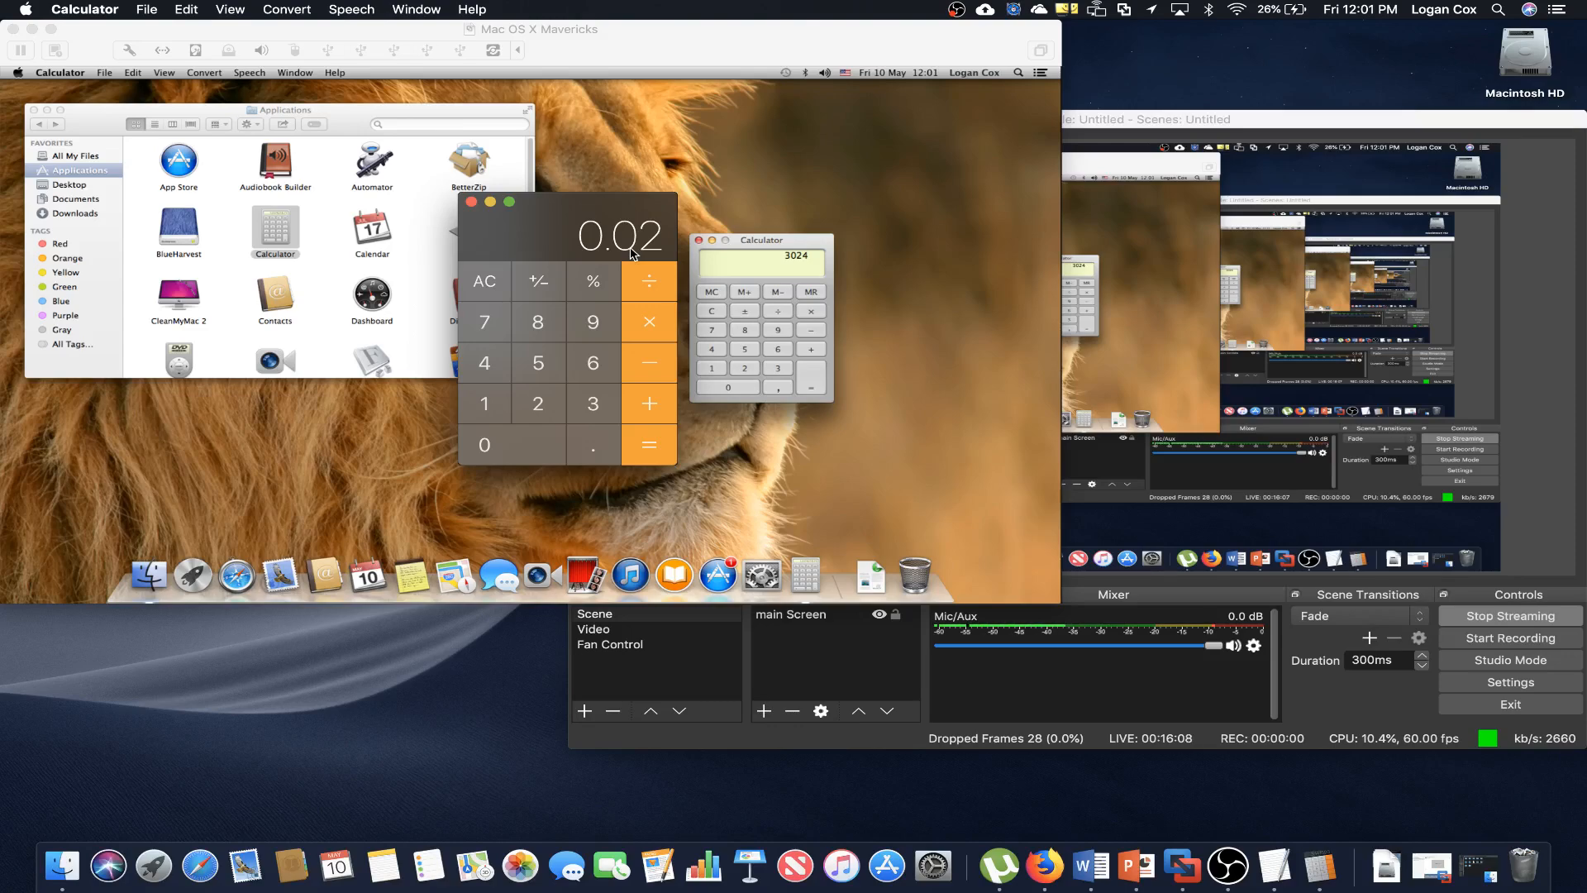
Quit the host's Calculator and return the Mavericks virtual machine to full screen
key("super+q")
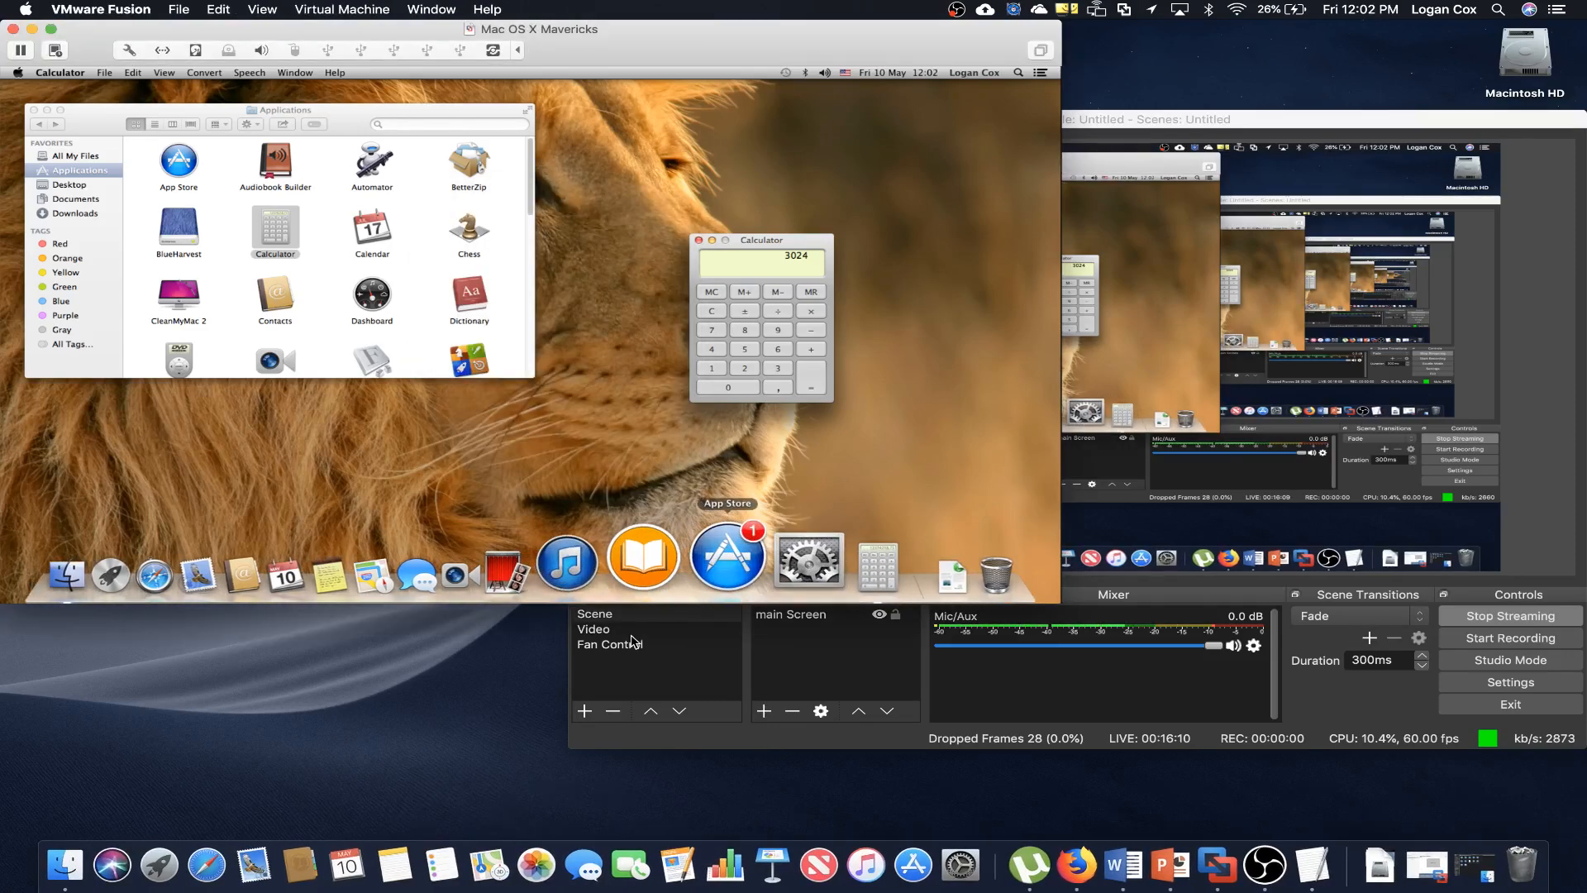
key("ctrl+super+f")
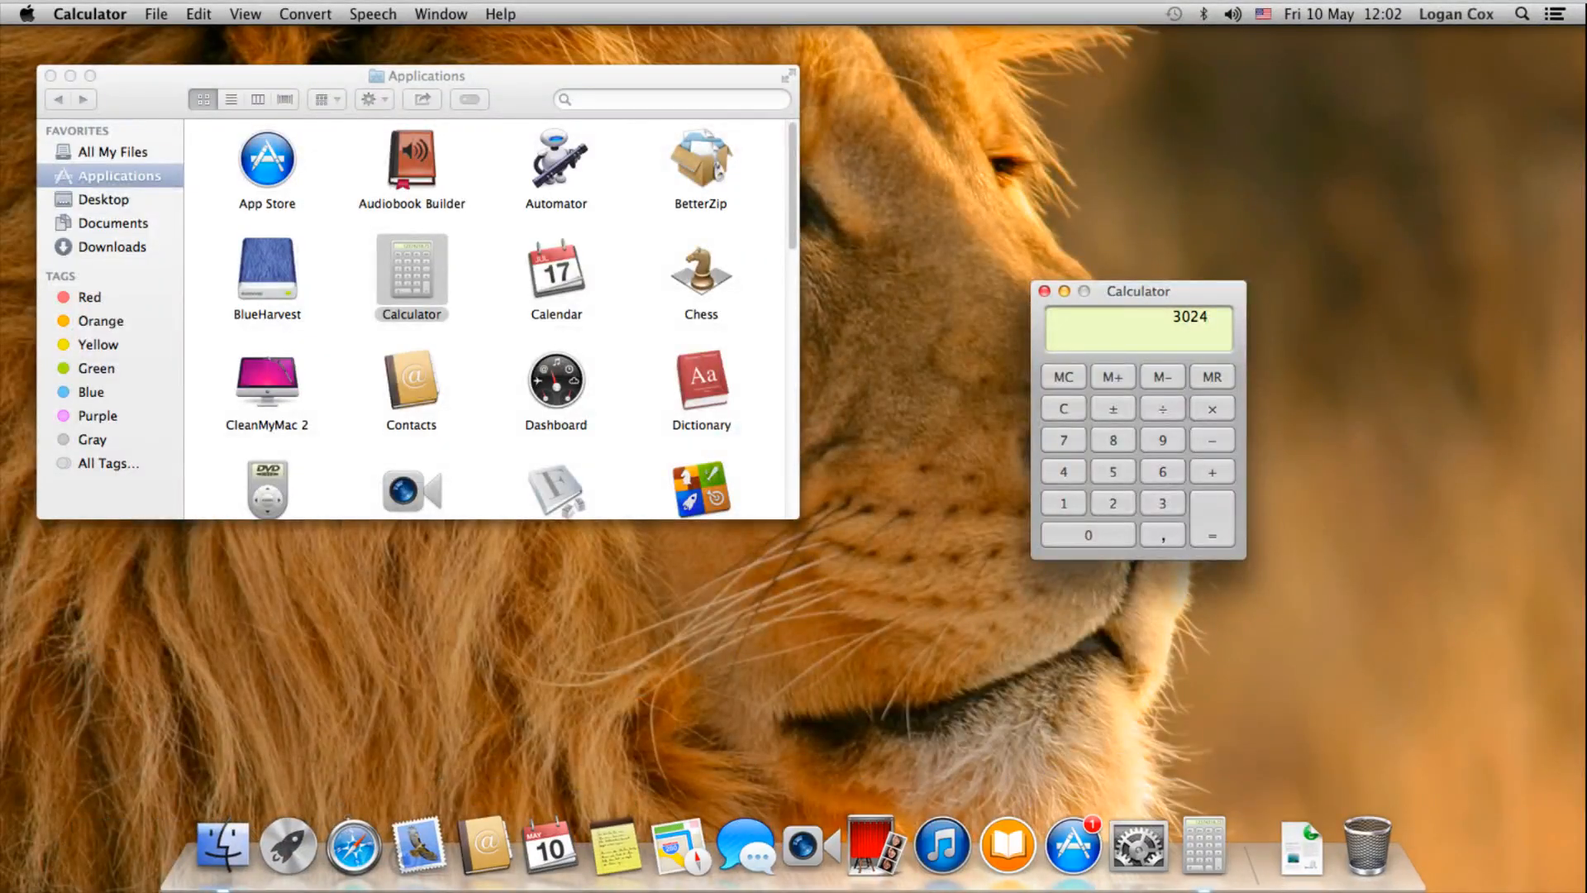
Quit the Mavericks Calculator and close the Applications window
key("super+q")
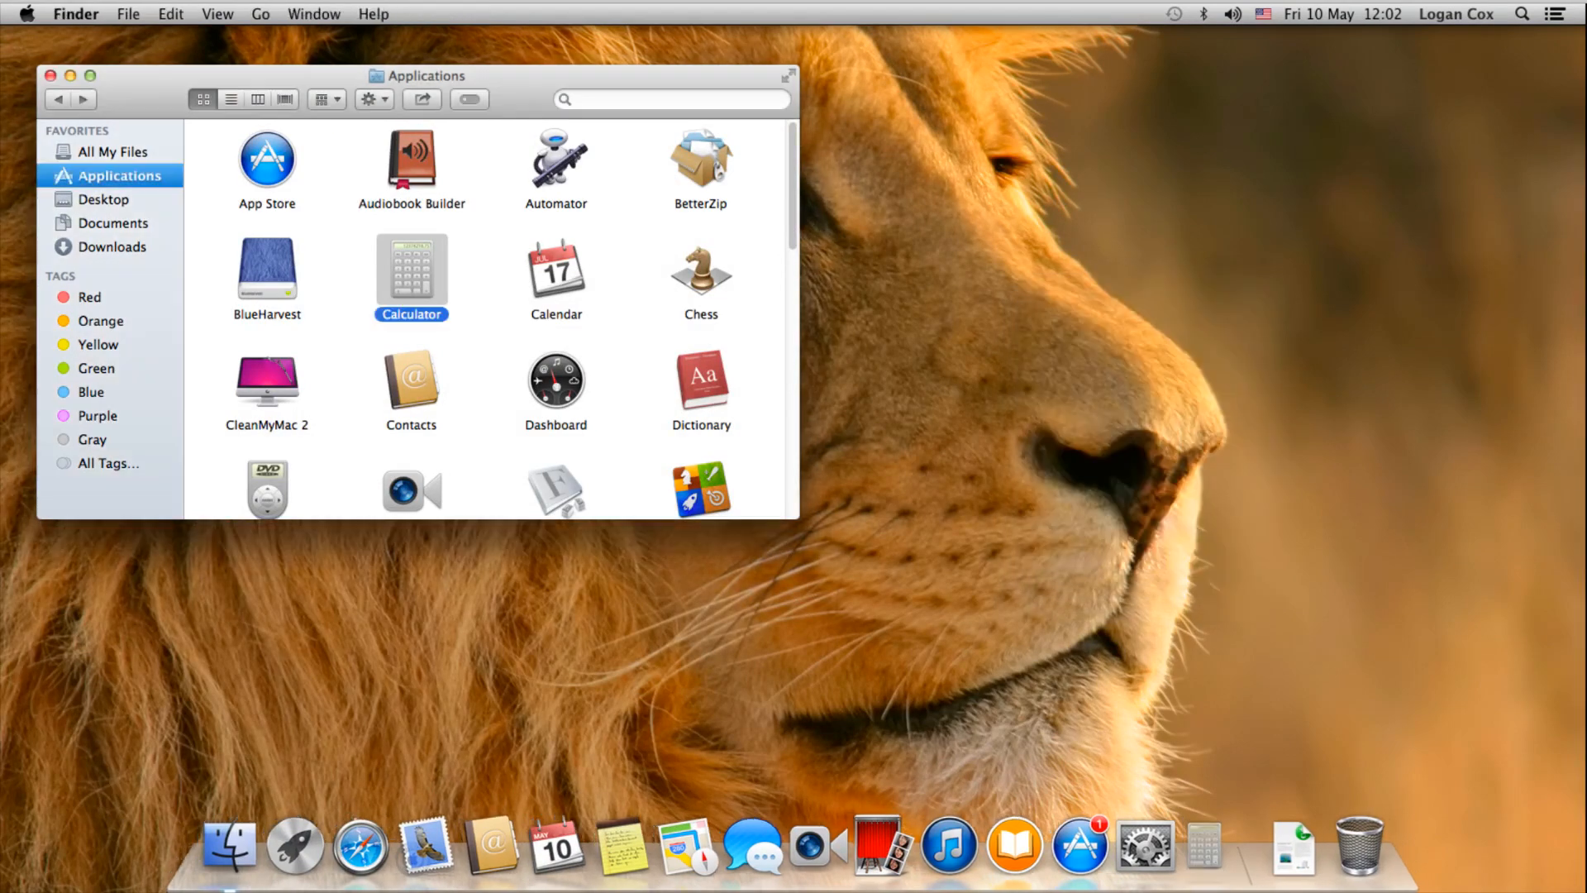
left_click(484, 331)
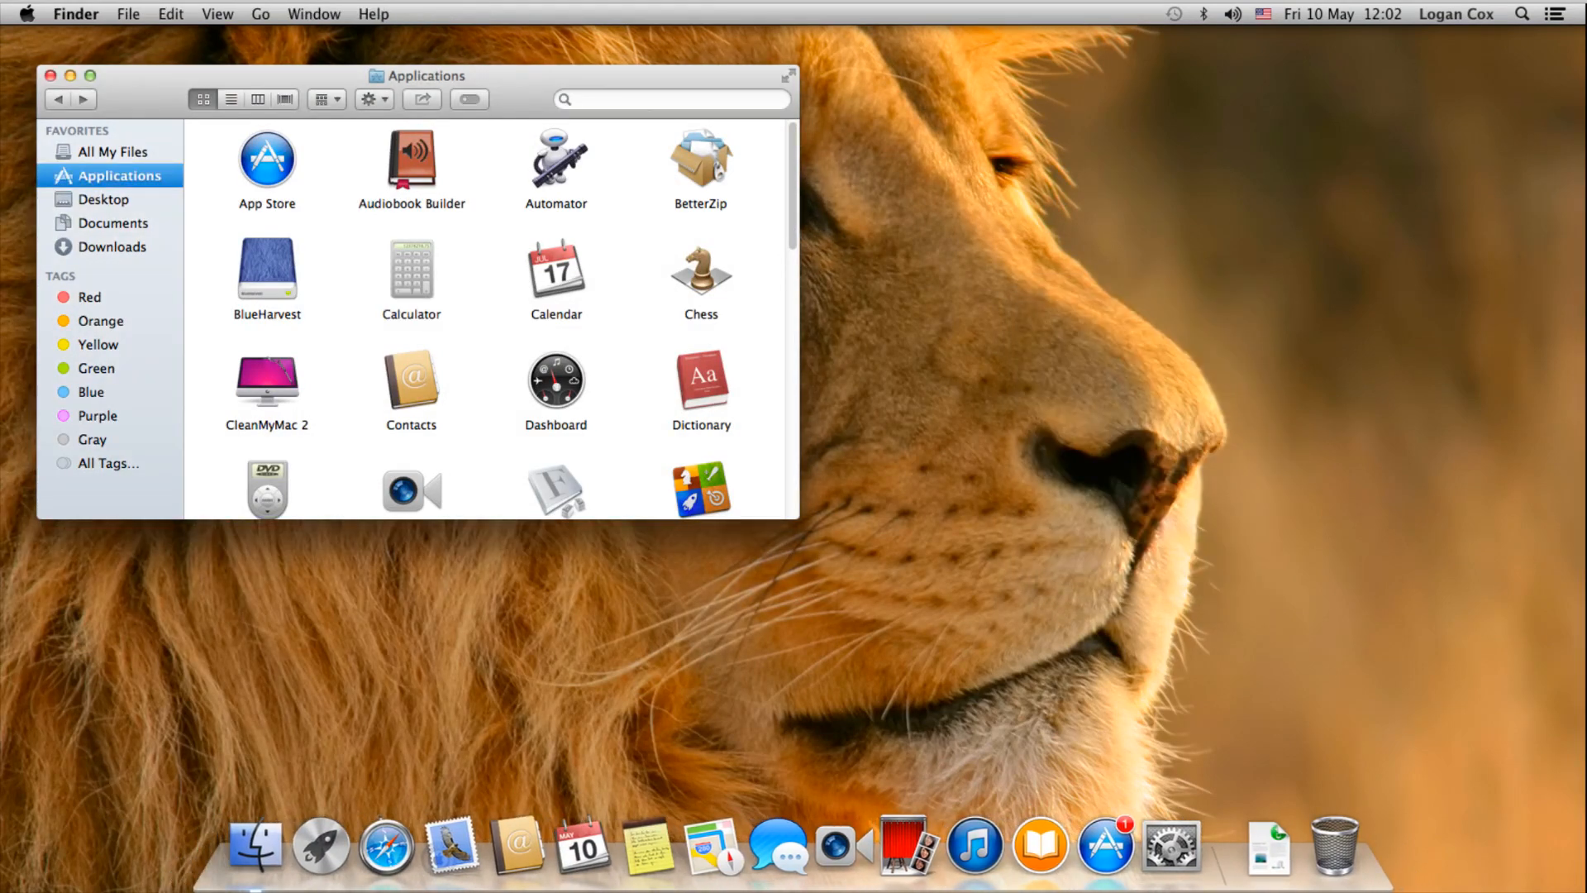
key("super+w")
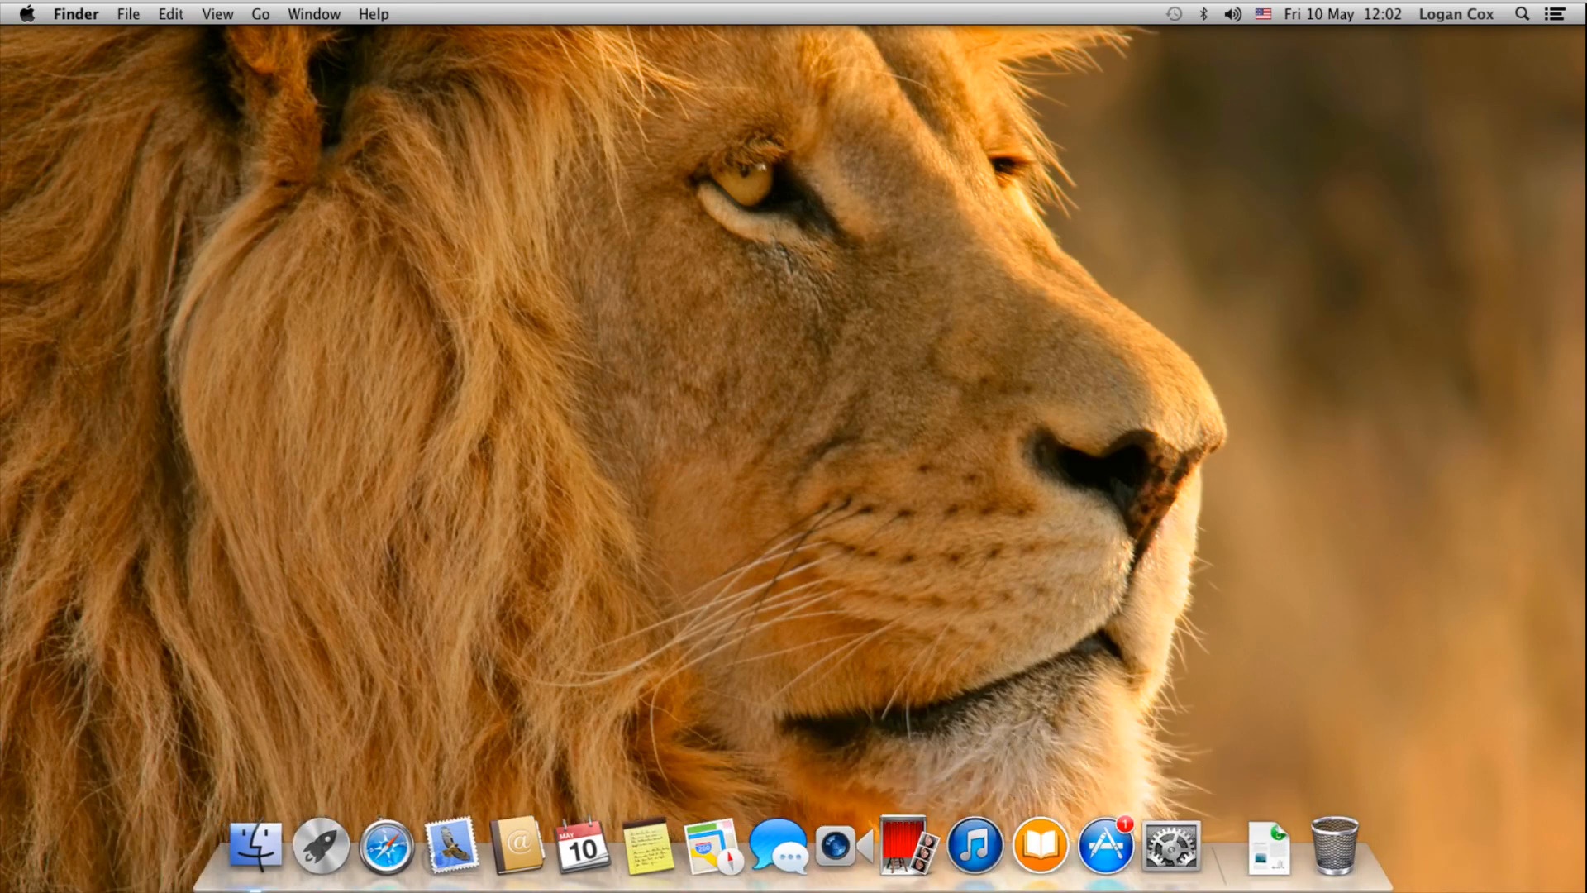
Open Maps, search for "Sydney opera House" and close the map window
left_click(709, 826)
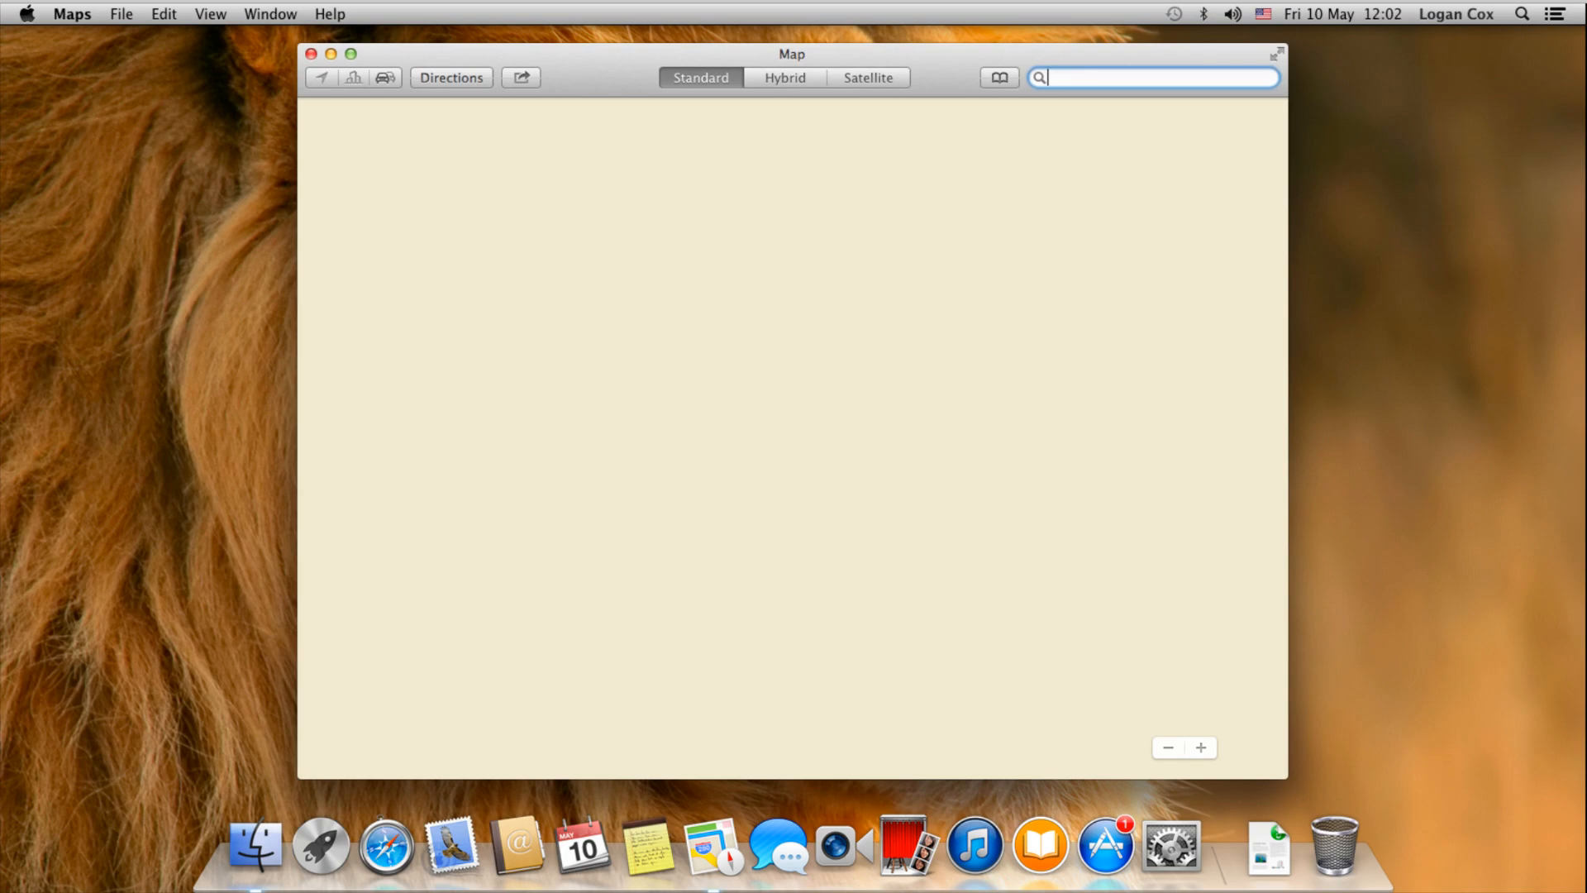
type("d")
key("BackSpace")
type("Sydney opera House")
key("Return")
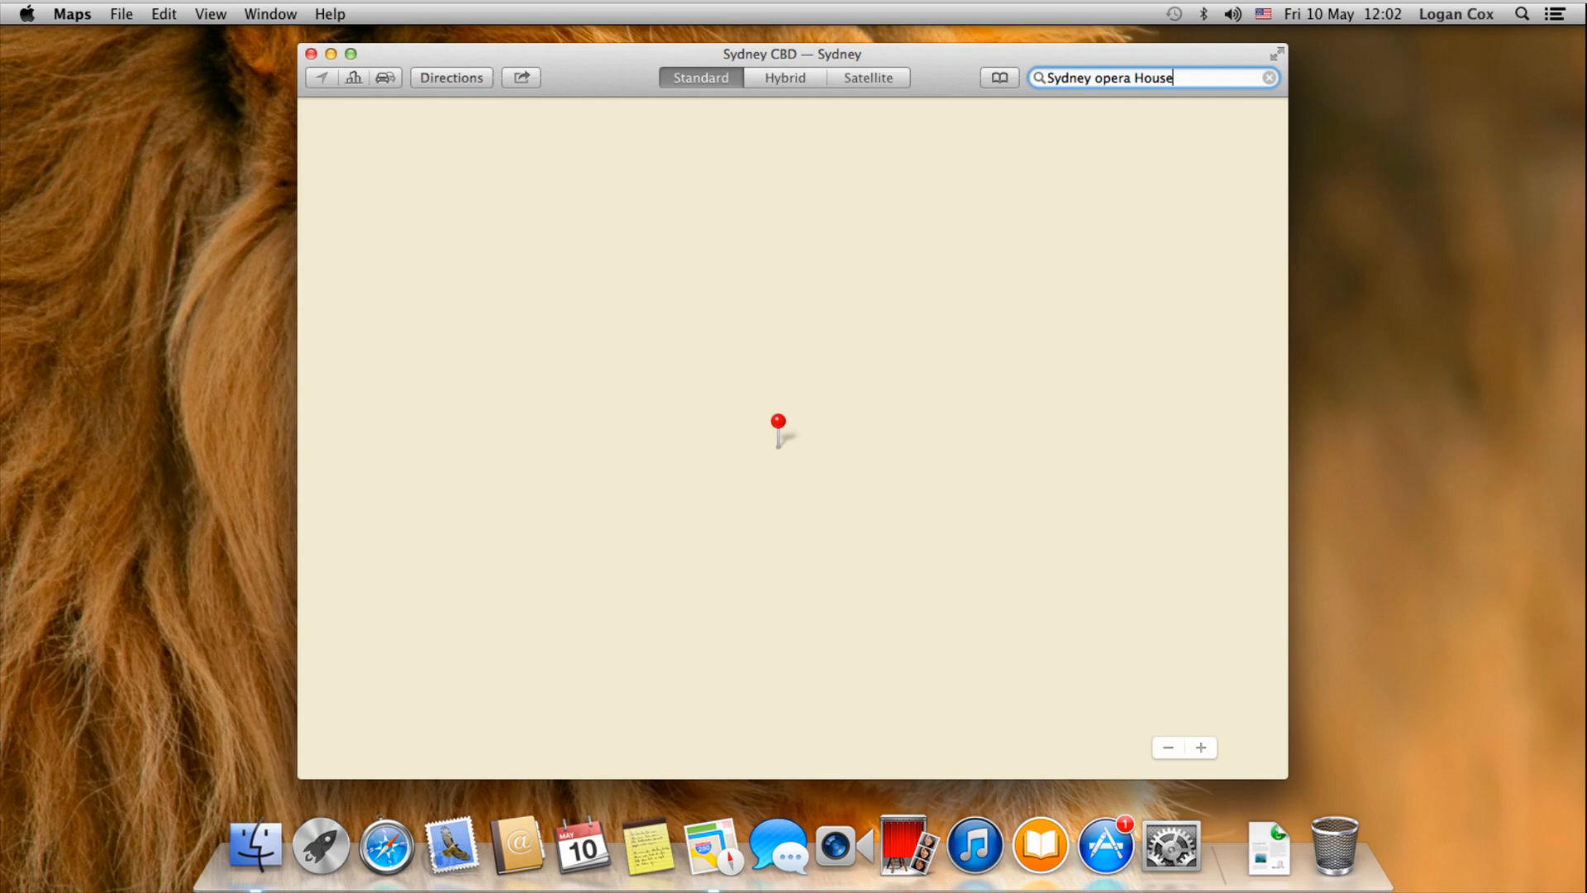
left_click(311, 53)
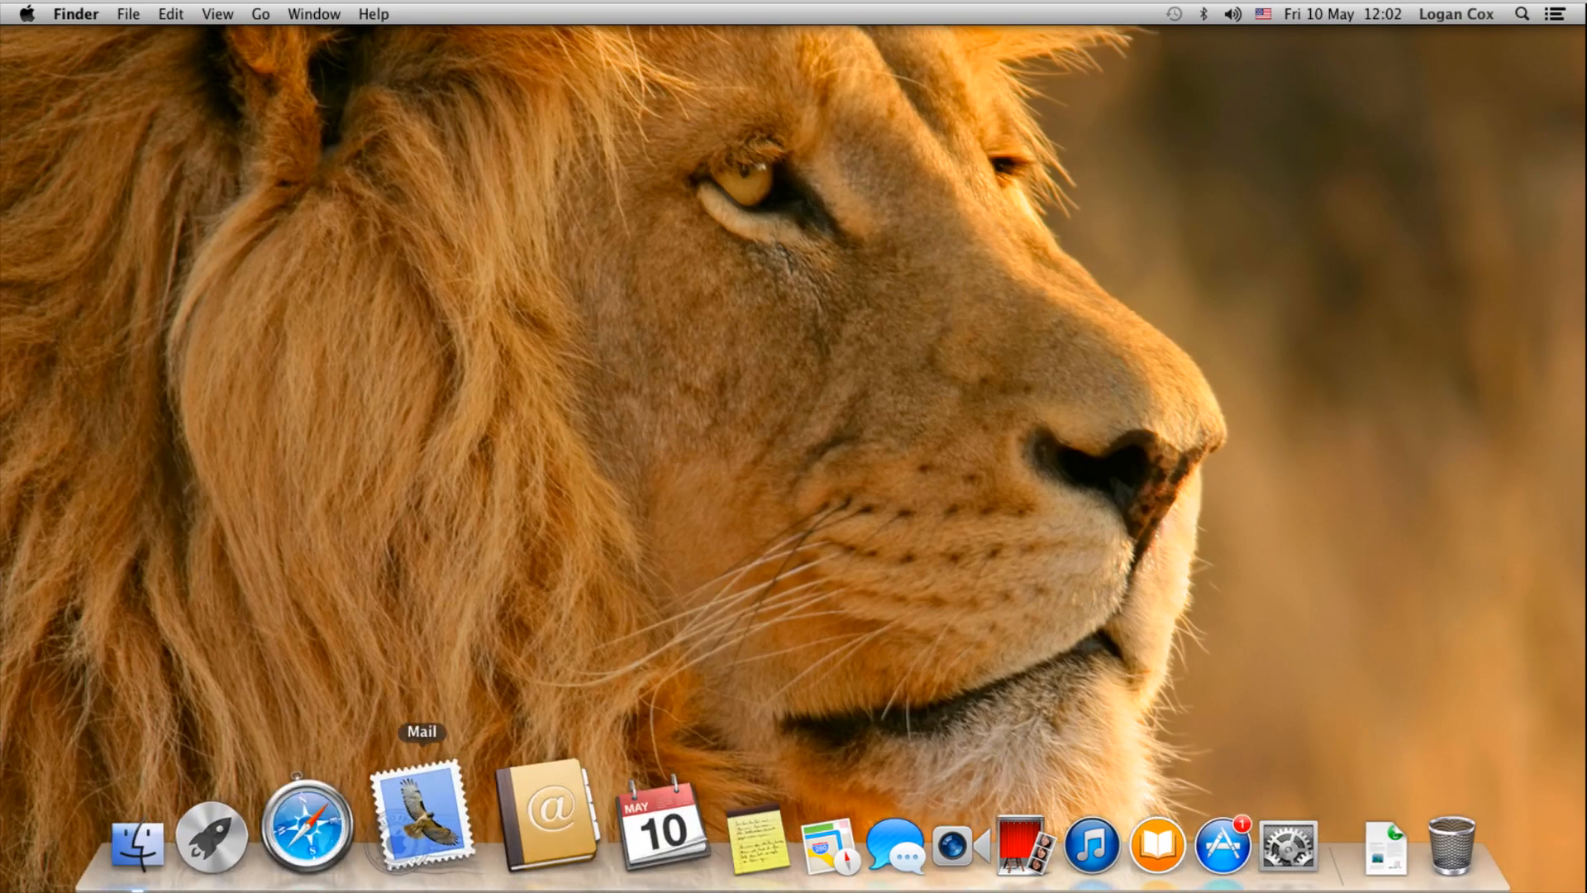
Open Safari in the virtual machine
left_click(376, 756)
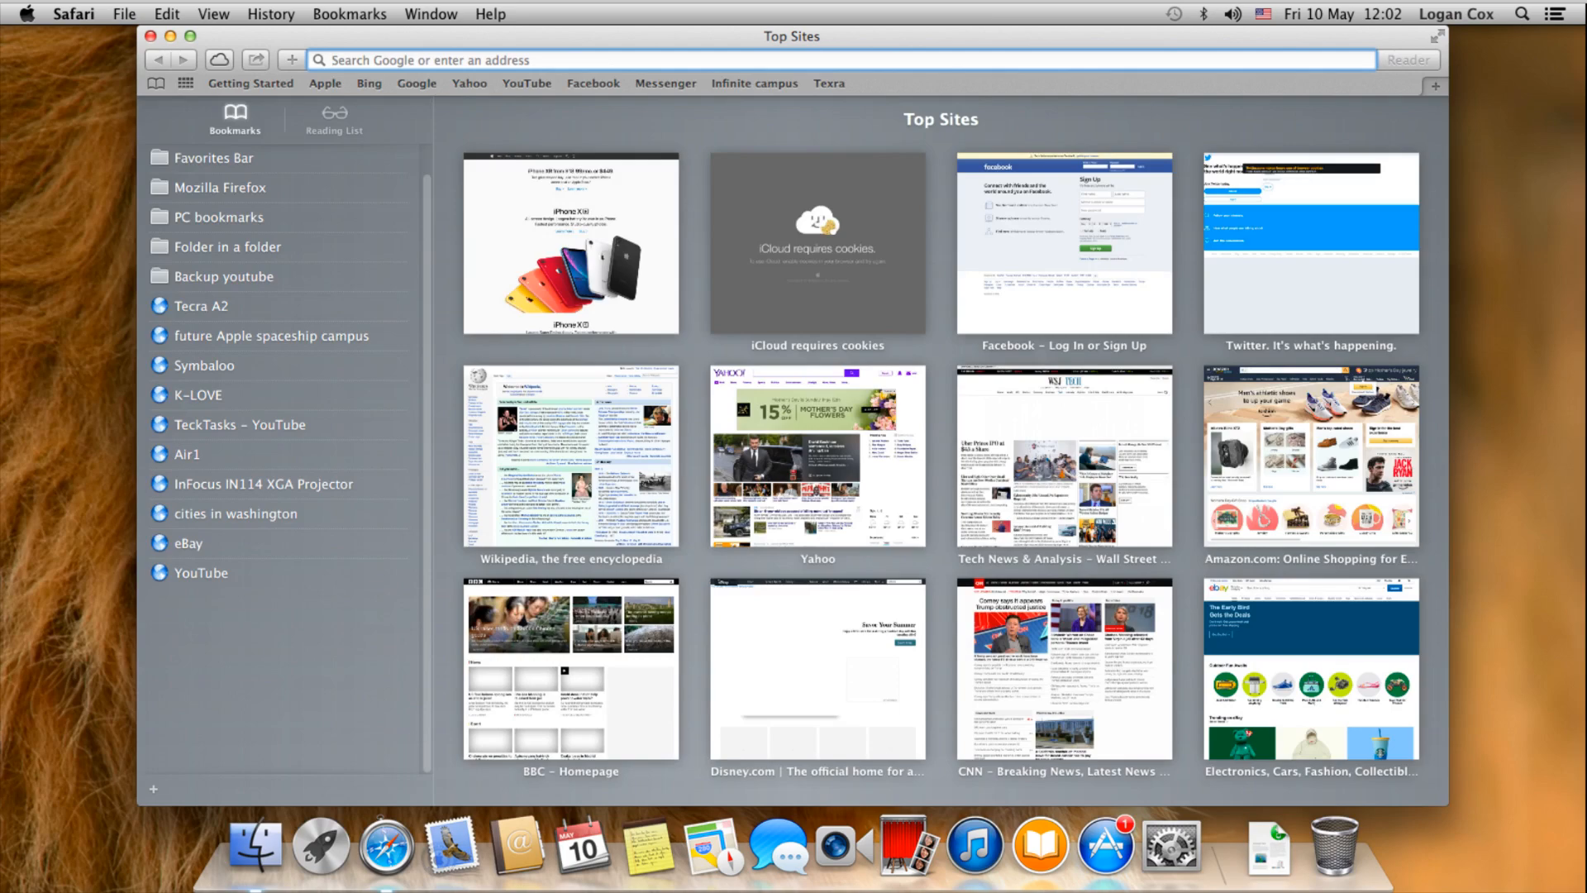
Create a new folder on the desktop with its default name and open it
left_click(124, 14)
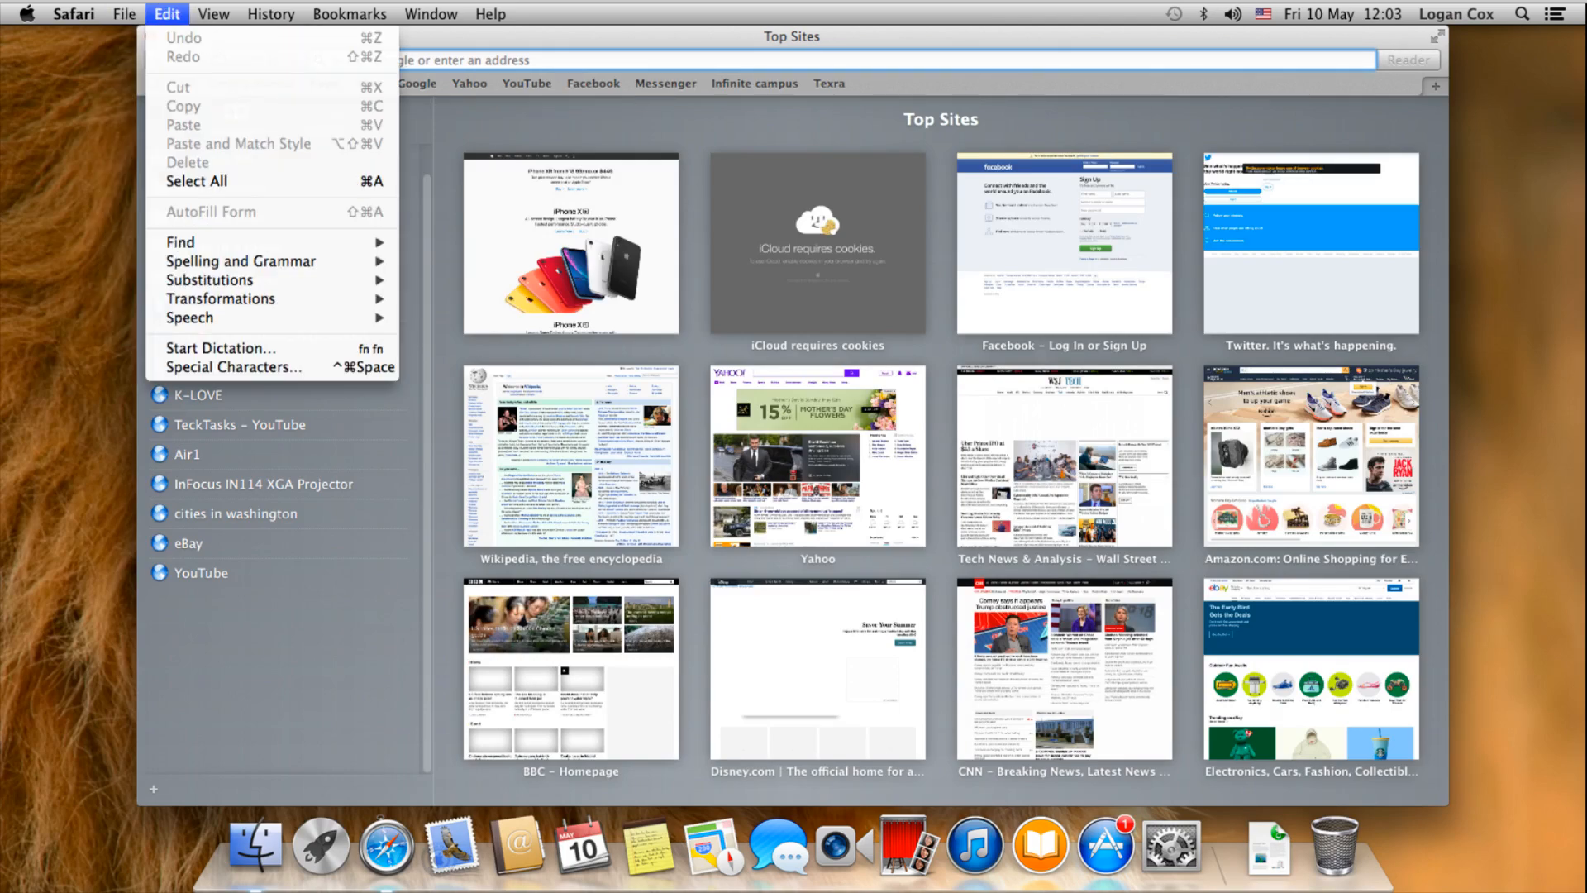
left_click(66, 206)
key("super+shift+n")
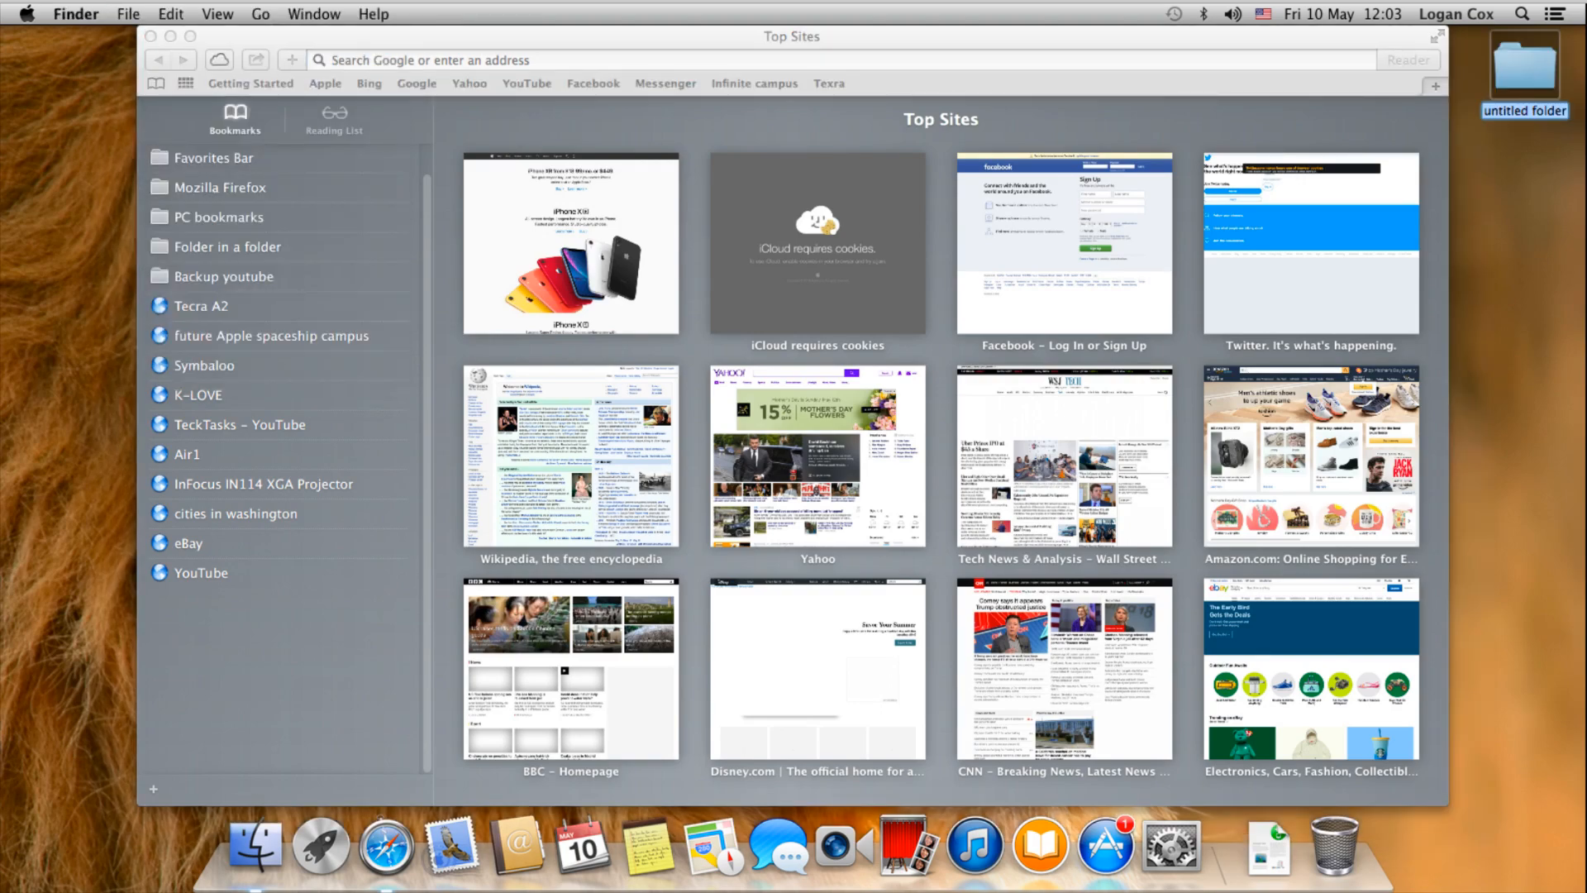
key("Return")
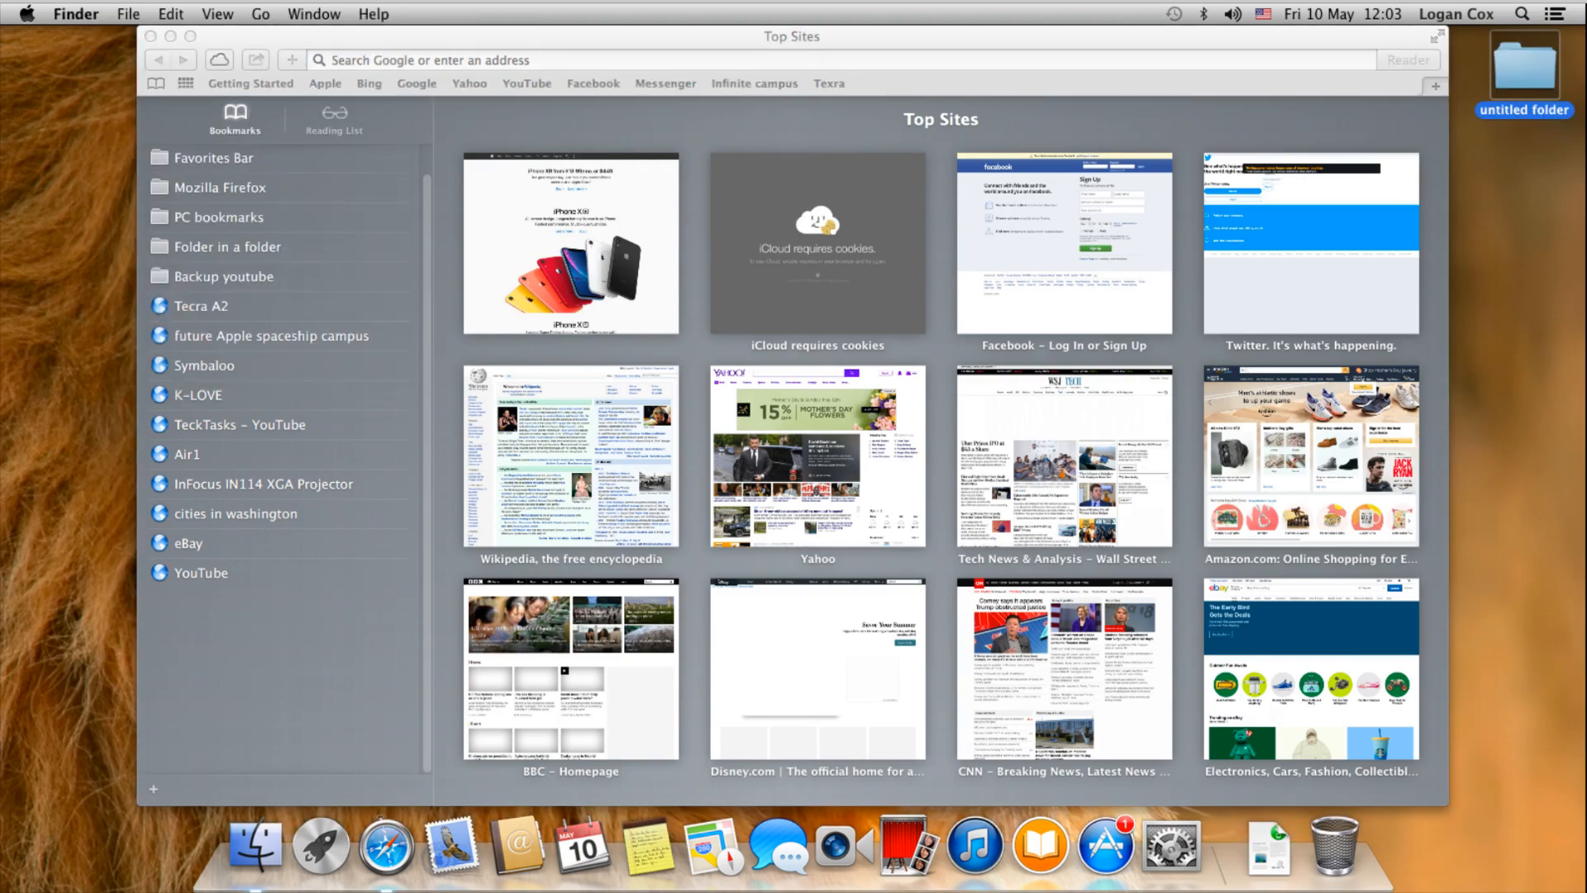
key("super+o")
right_click(872, 248)
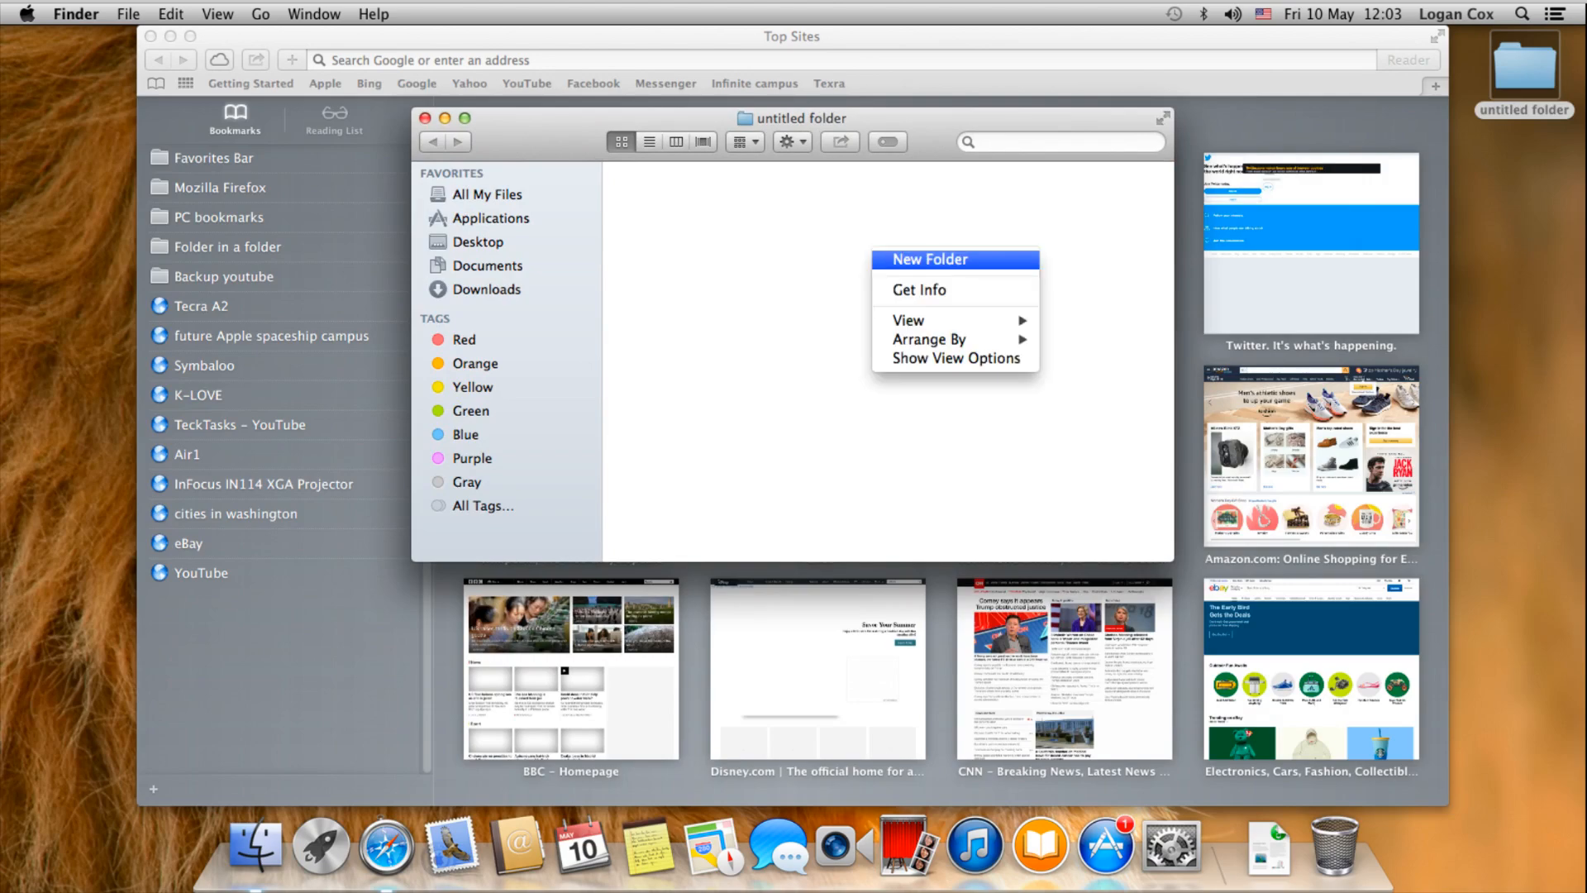
Close the new folder's window and move the folder to the Trash
key("Escape")
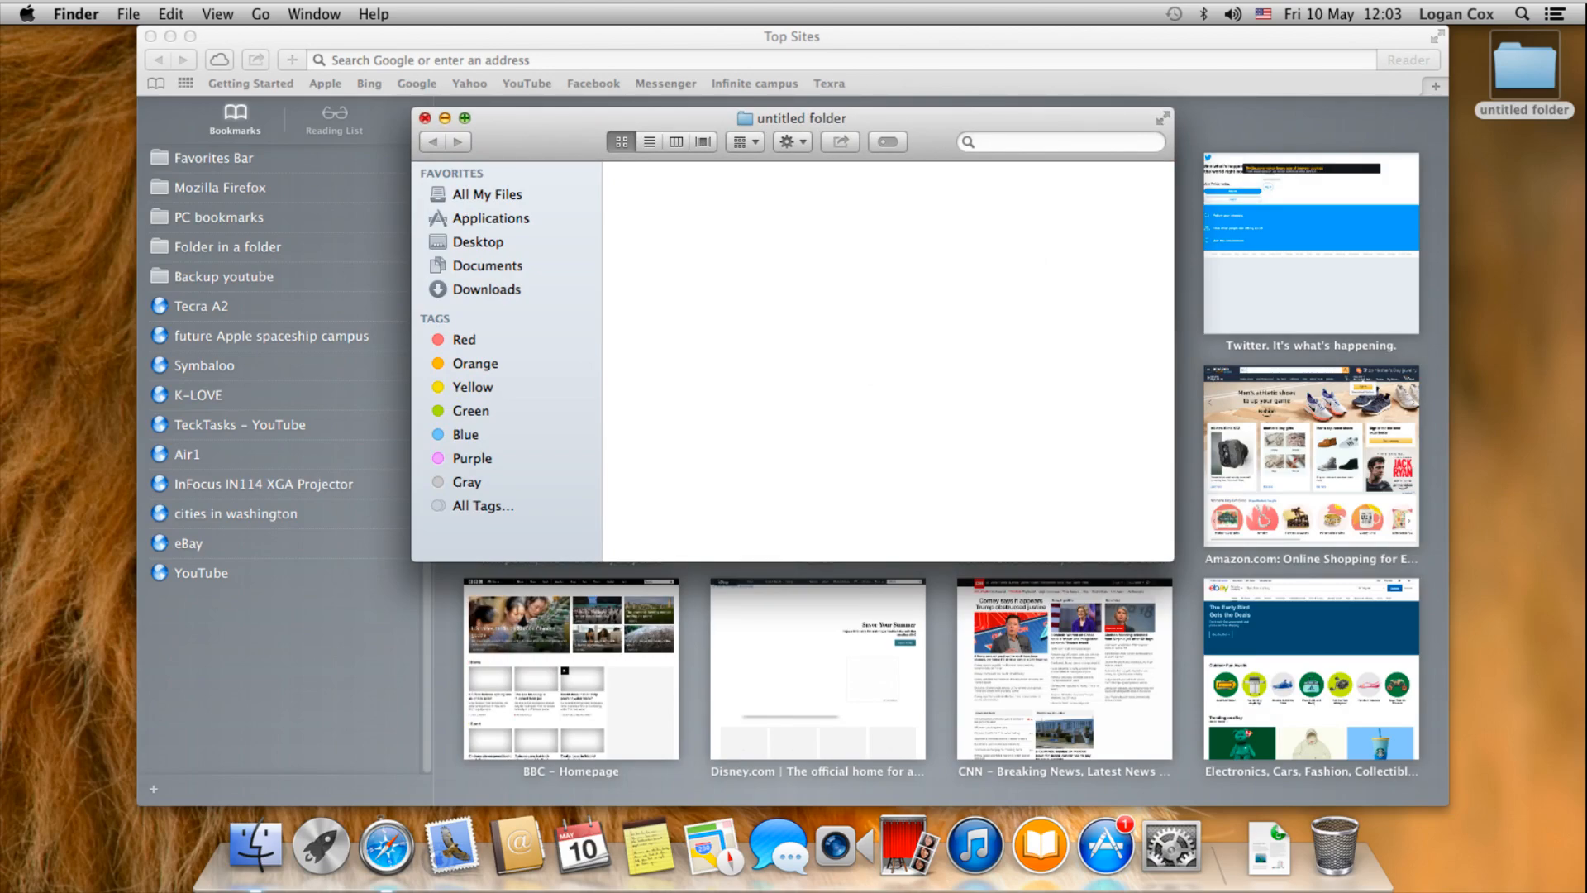
key("super+w")
key("super+BackSpace")
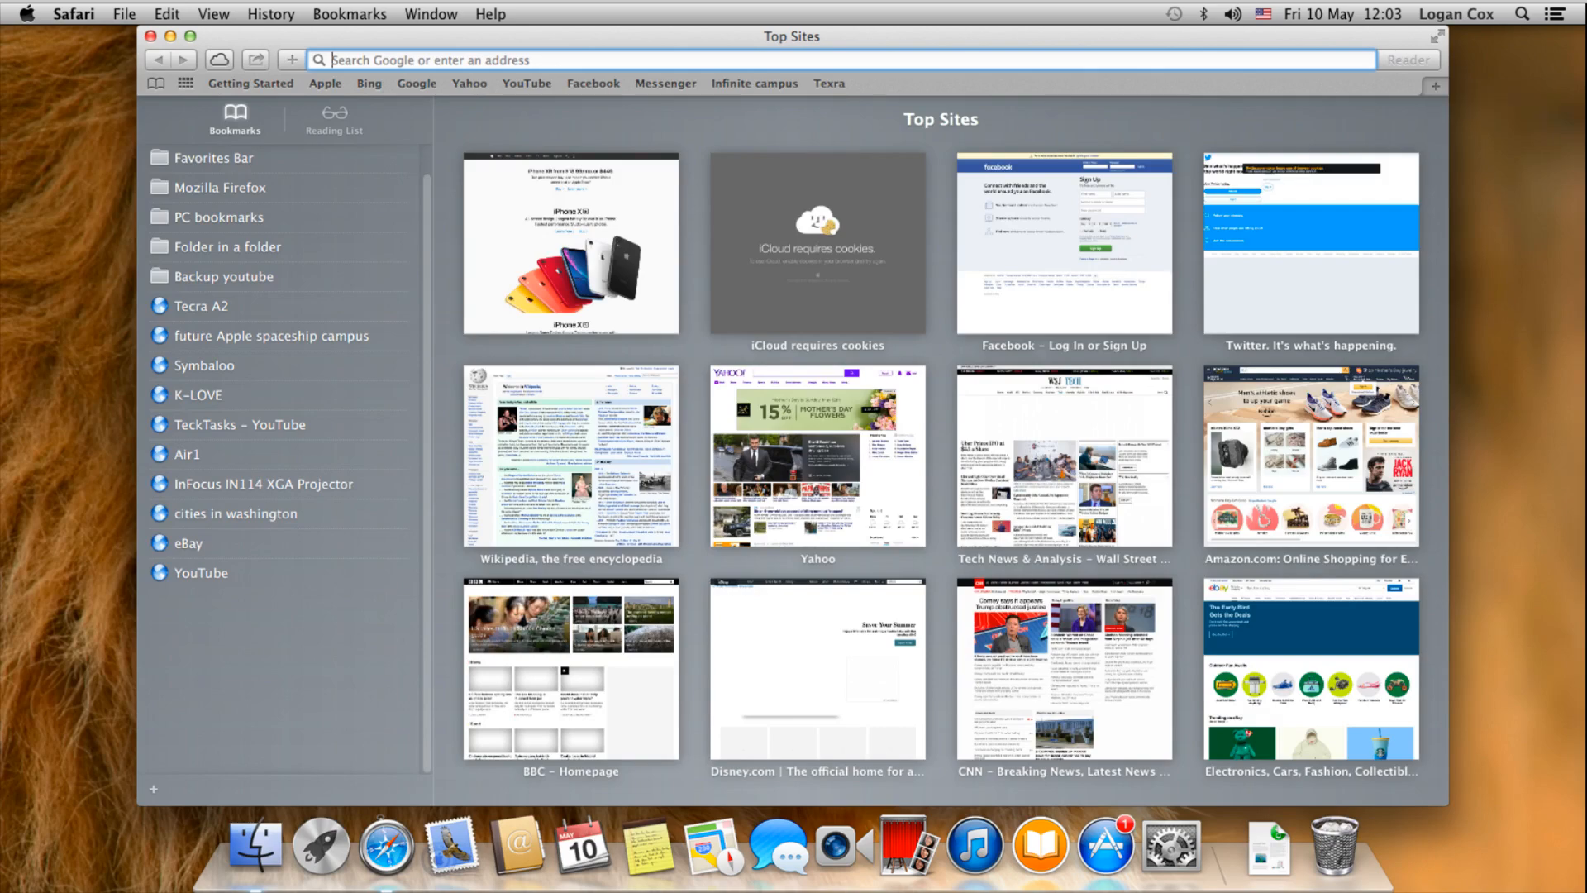
Open new Safari tabs until the tab bar overflows, and quit the browser
left_click(1435, 86)
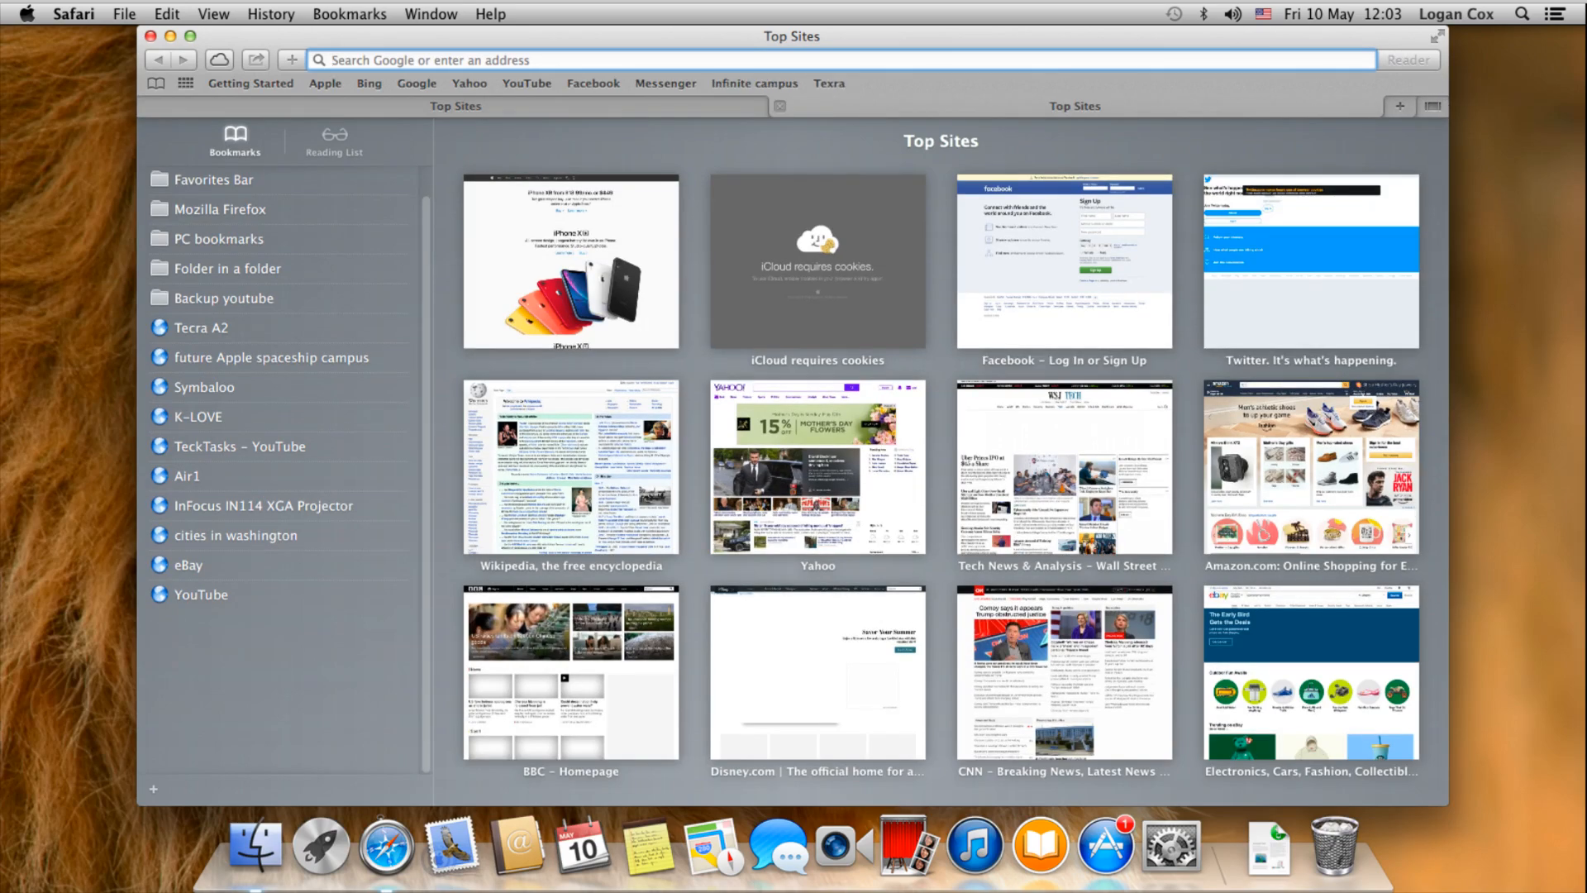
key("super+t")
key("super+t")
key("super+t")
key("super+t")
key("super+t")
key("super+t")
key("super+t")
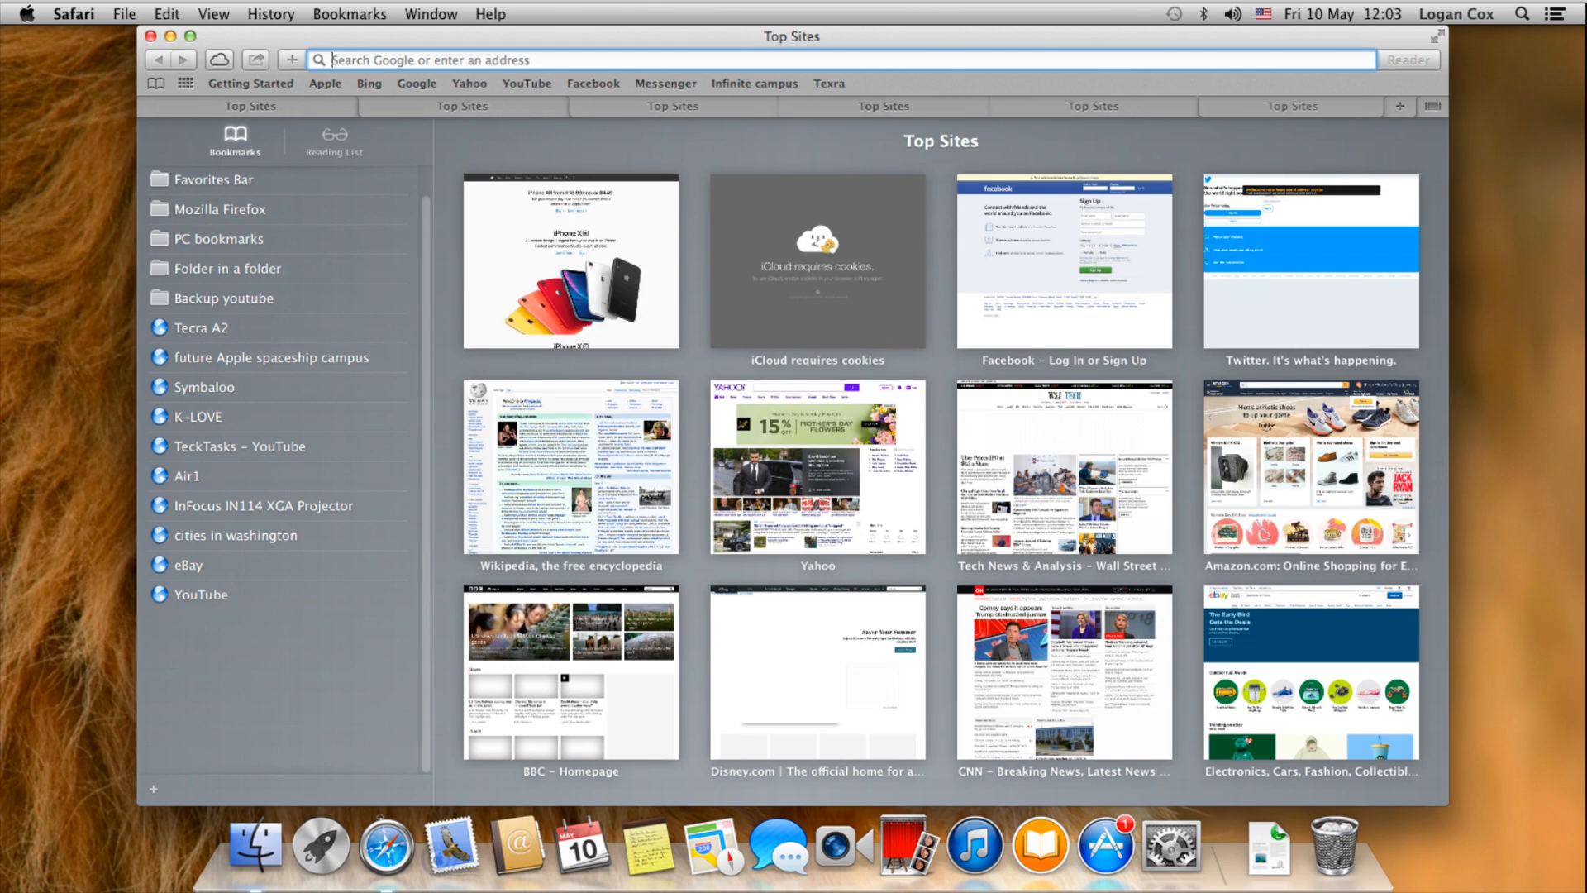
key("super+t")
key("super+t")
key("super+t")
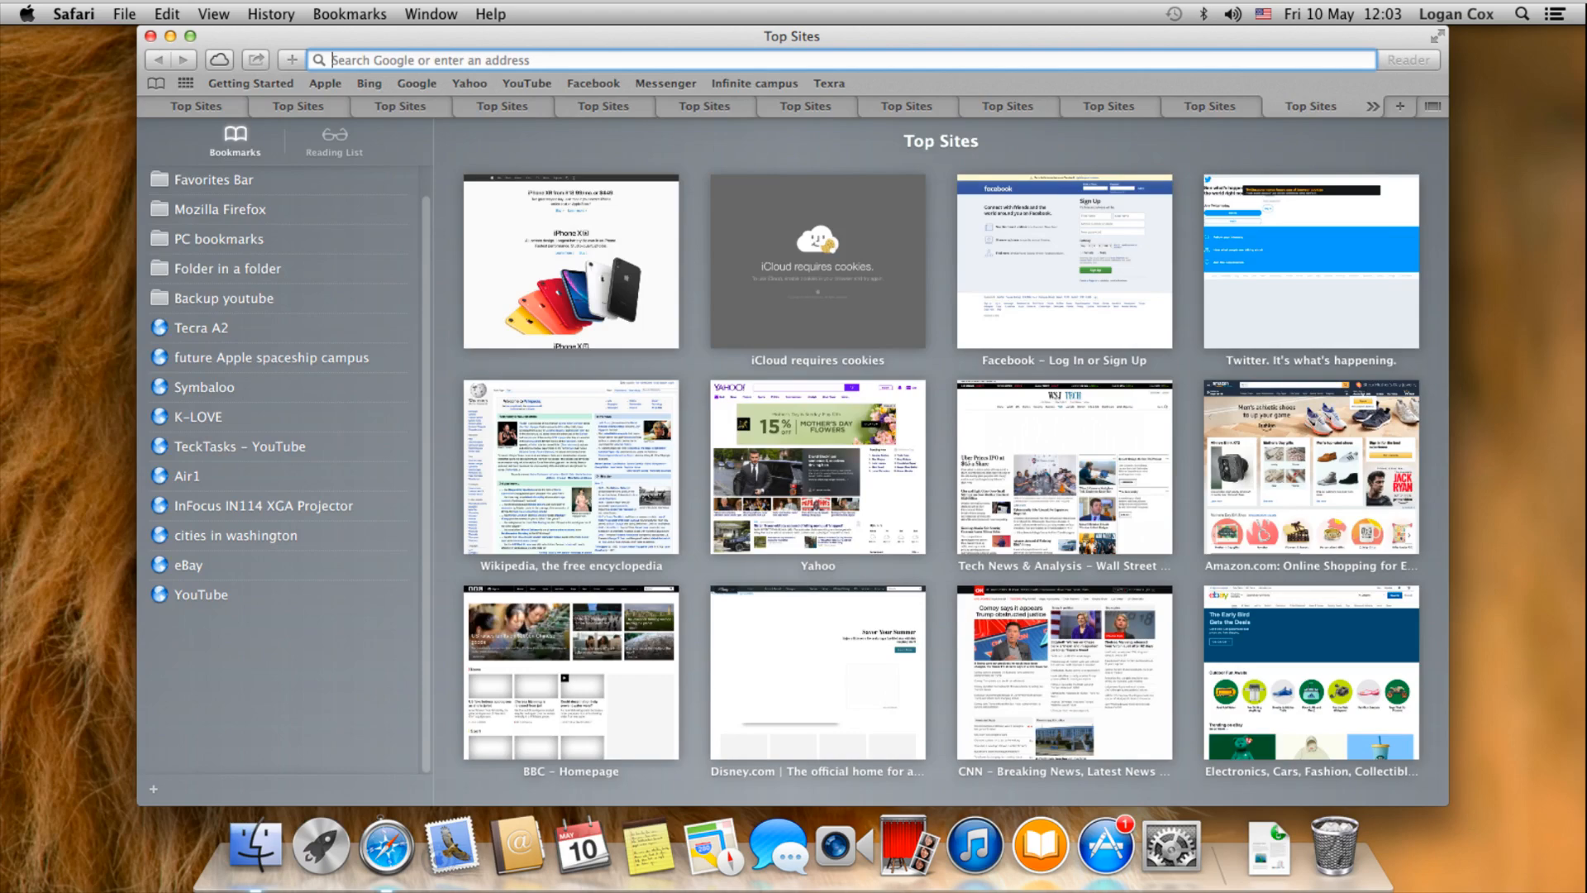
key("super+q")
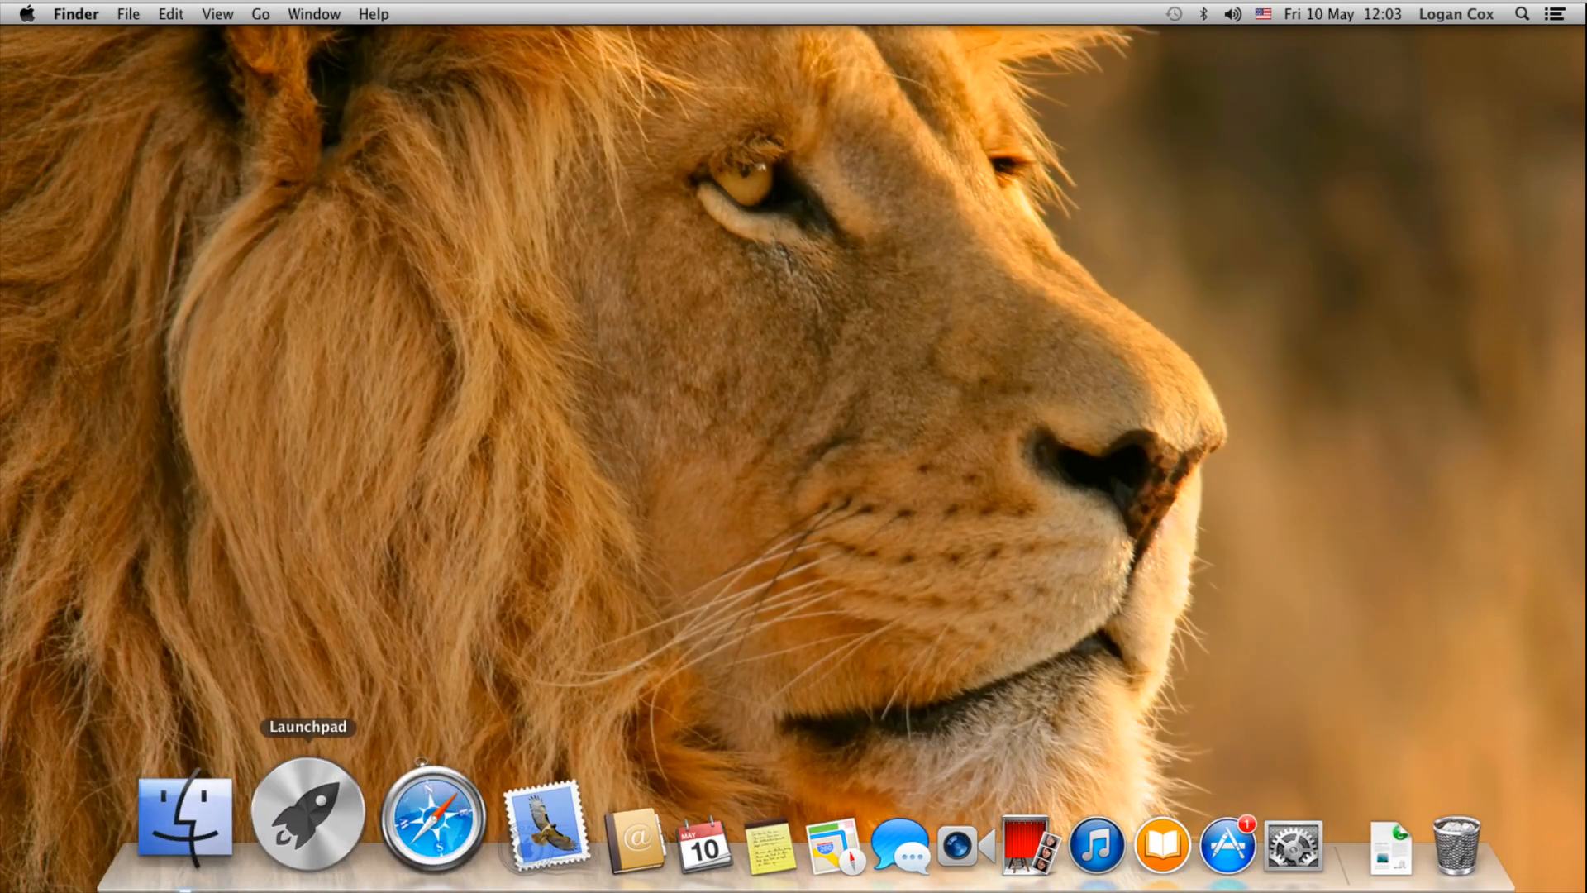
Reopen Safari and look through its menu commands for a private browsing option
left_click(398, 831)
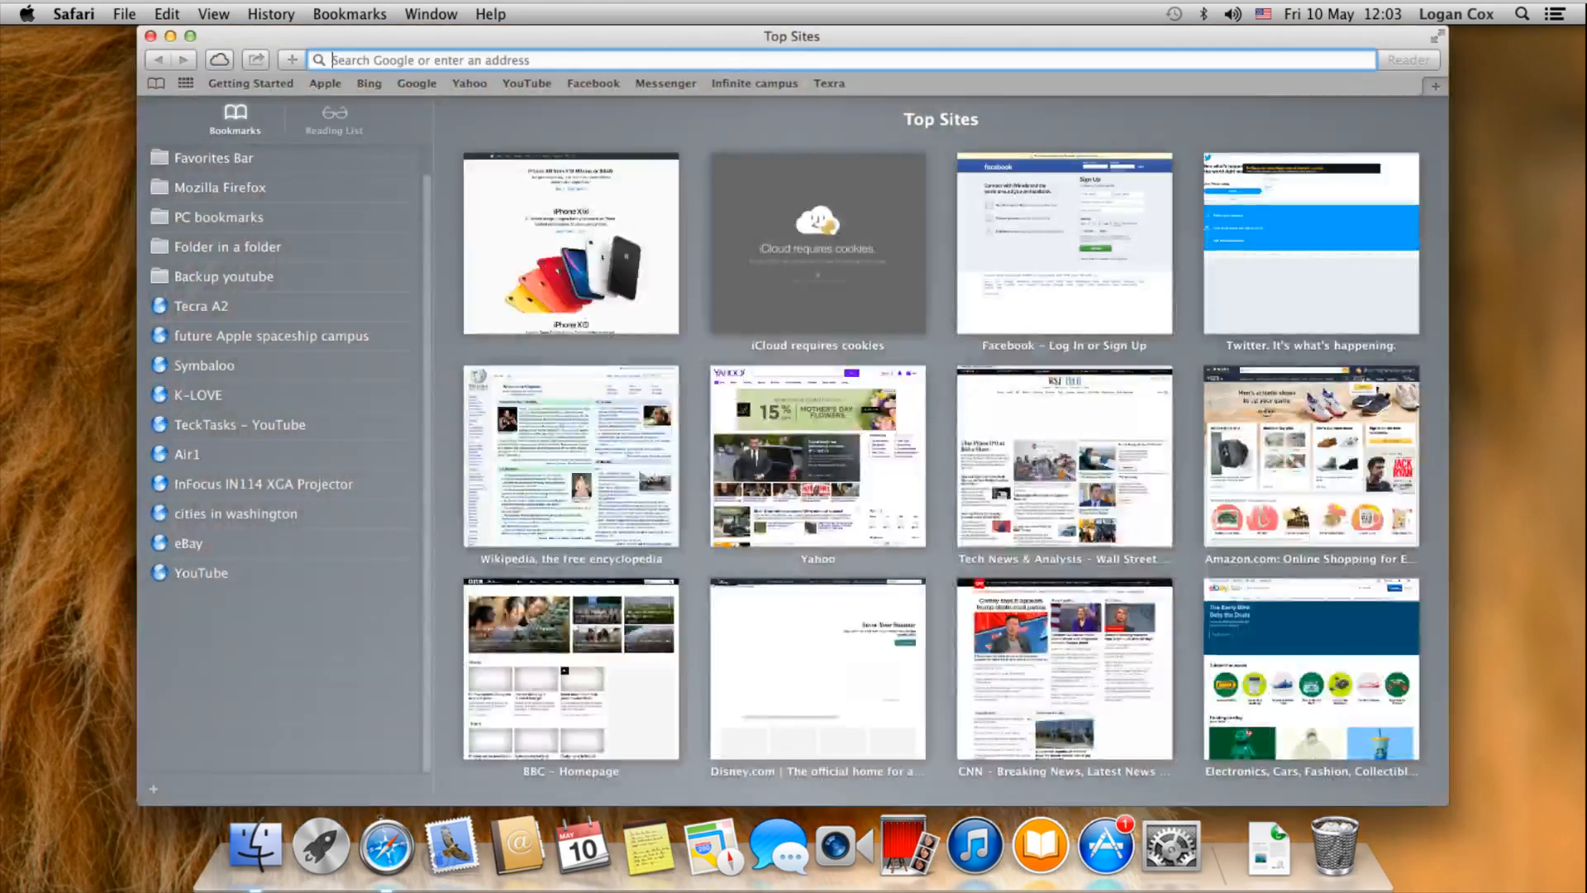
left_click(213, 14)
mouse_move(167, 14)
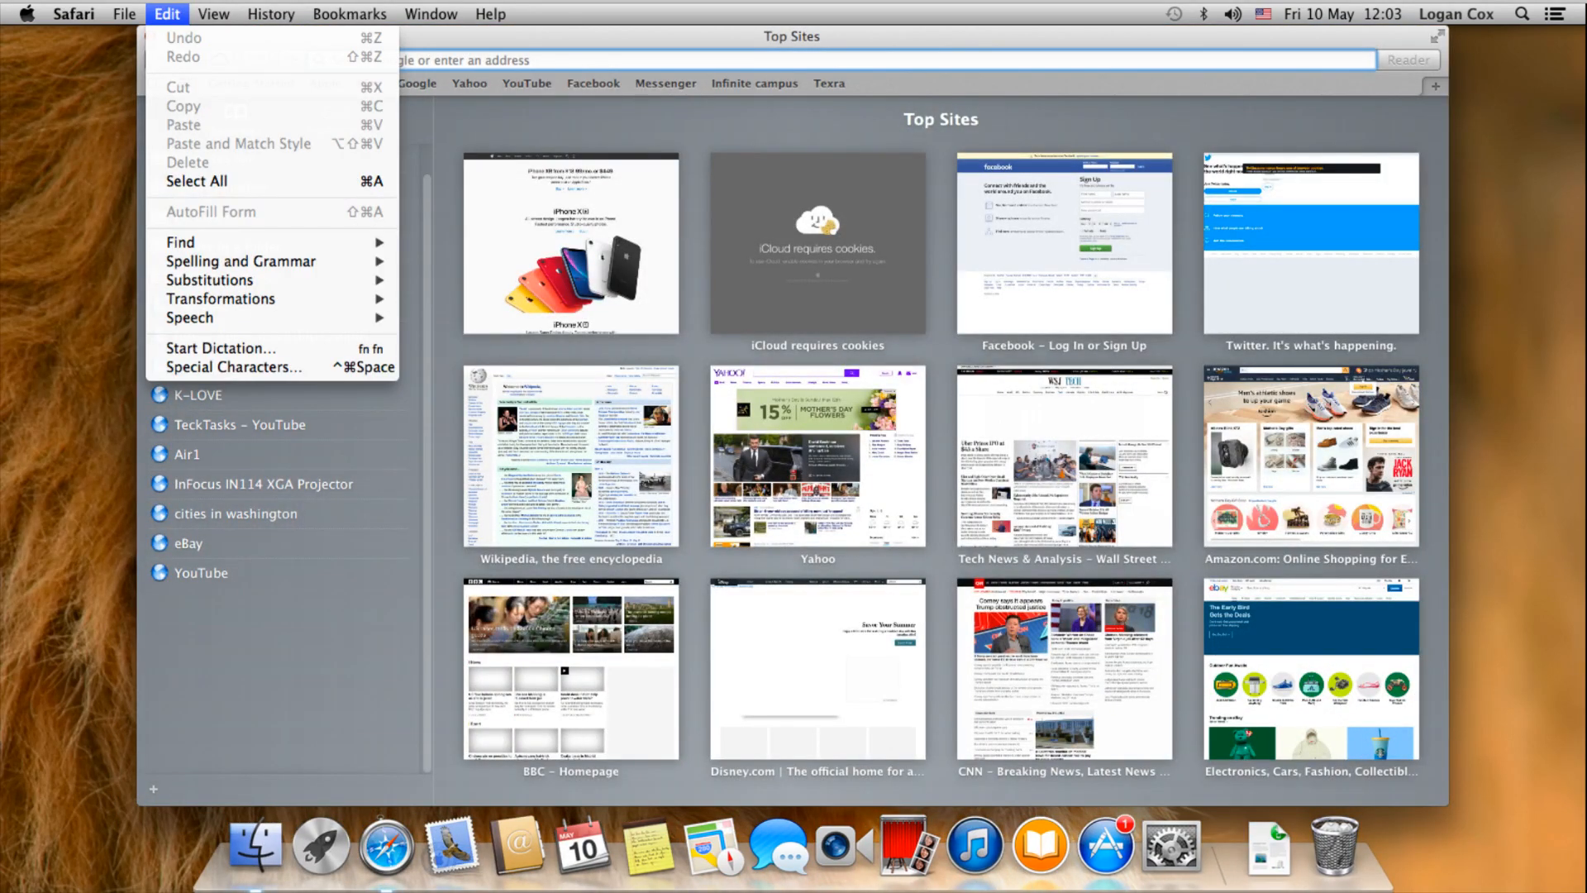
left_click(124, 14)
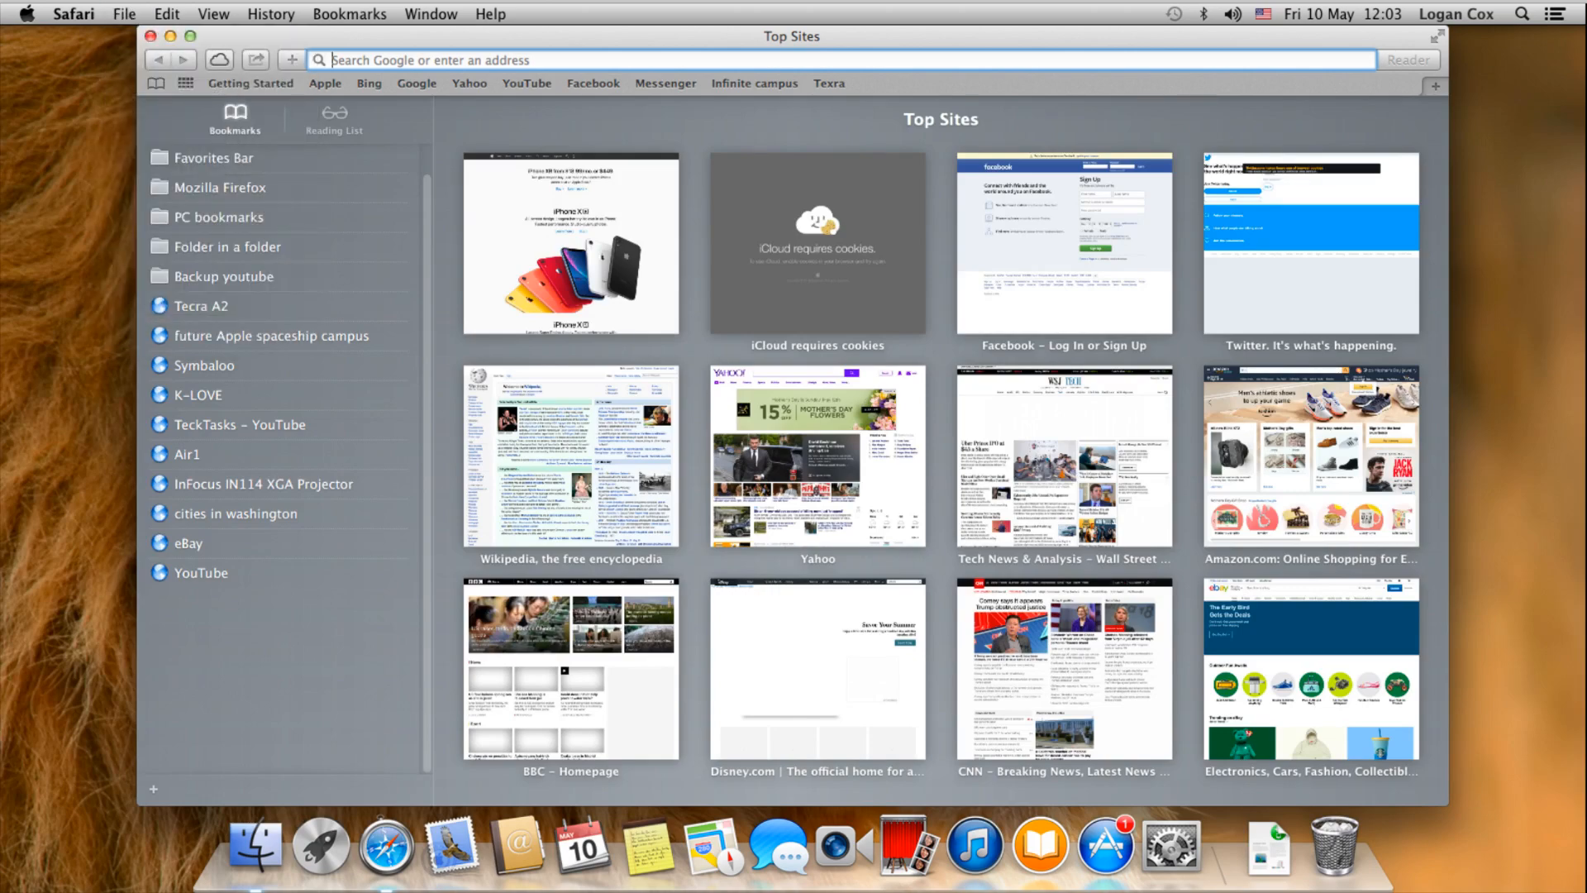
Search Google for "how to do incognito on safari" using the matching search suggestion
type("How to ")
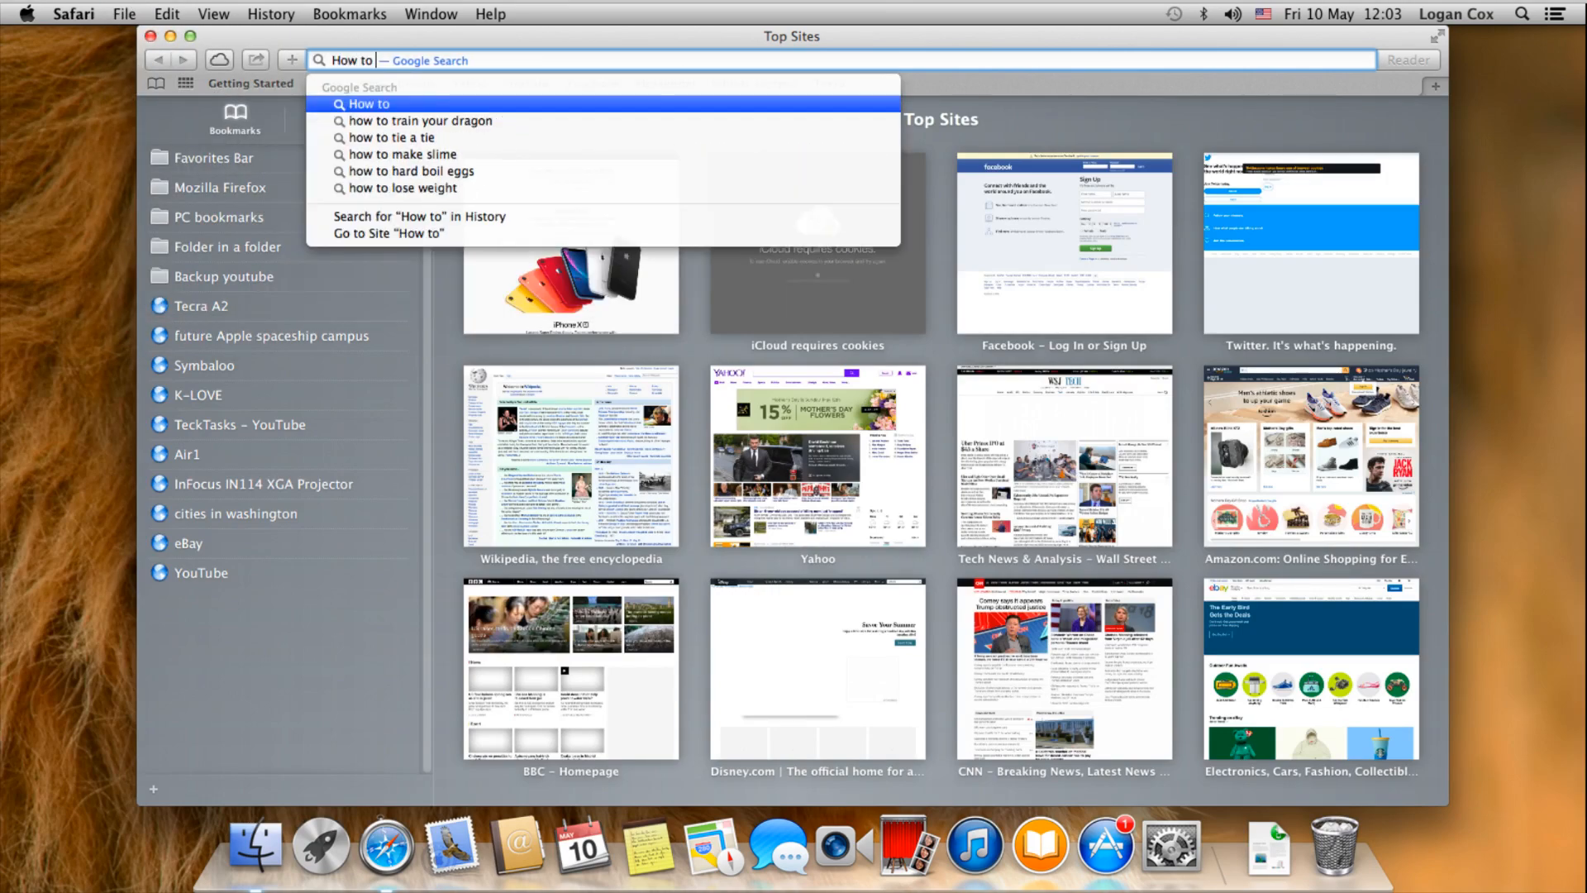
type("do incogn")
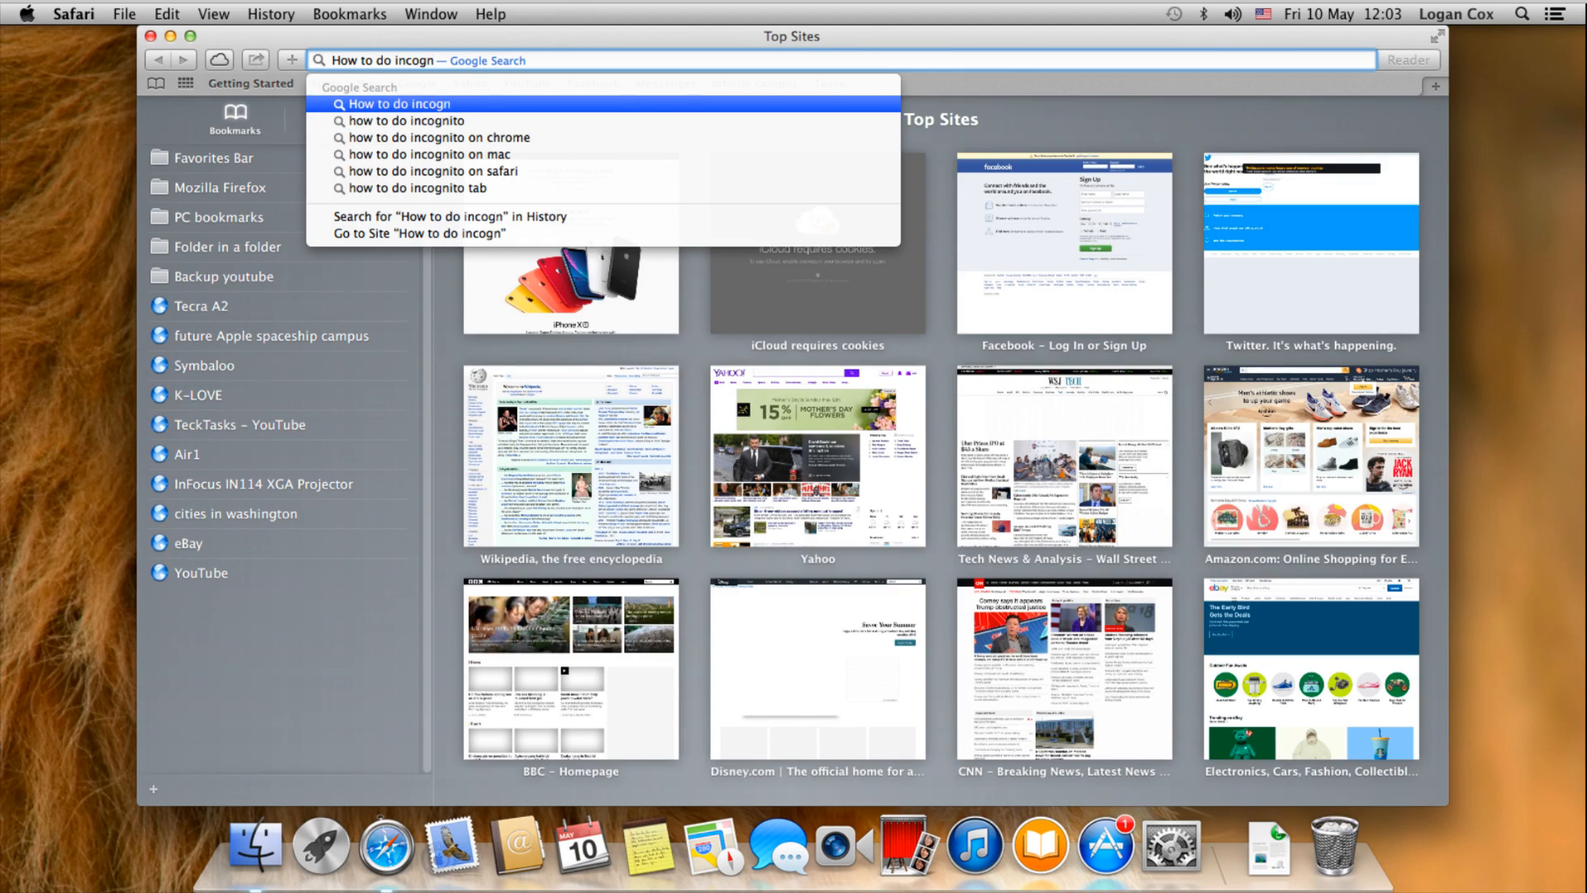
key("Down")
key("Down")
key("Down")
key("Down")
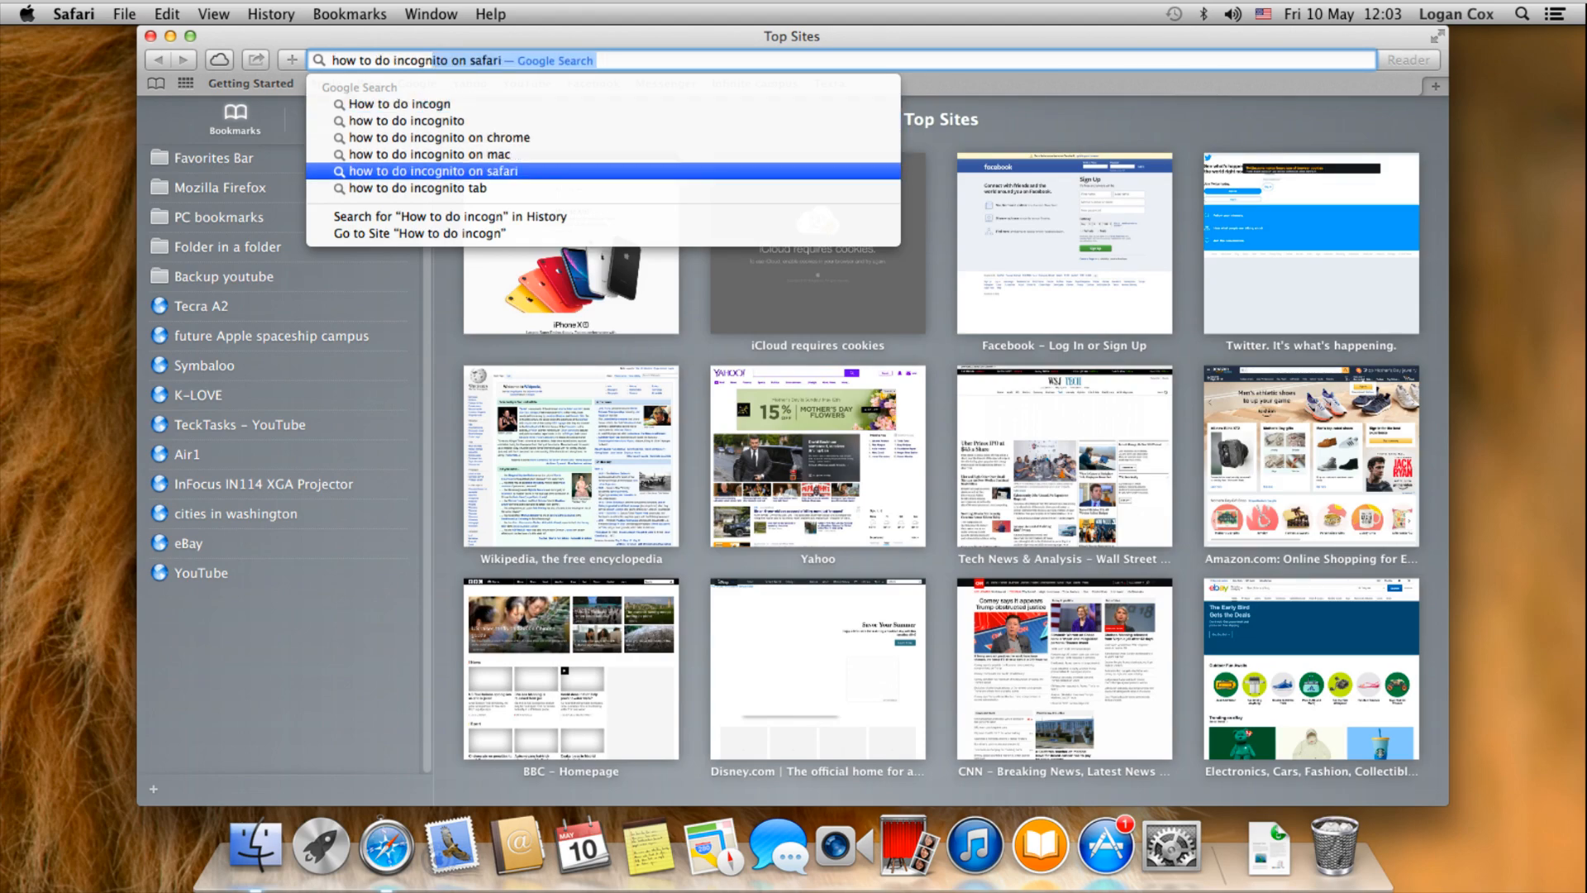
key("Return")
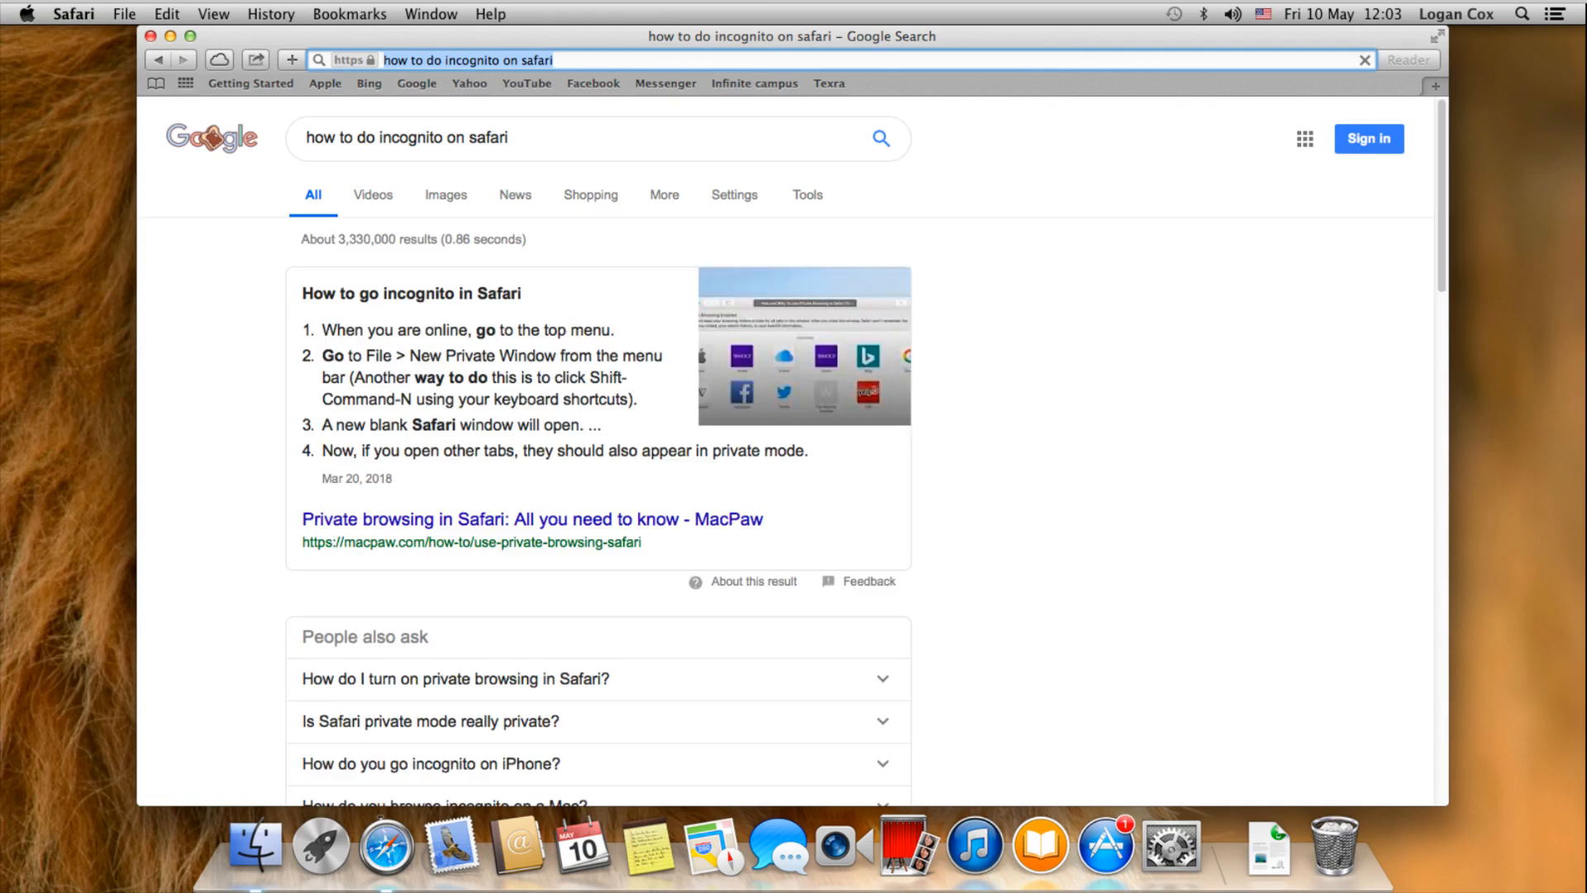
Refine the search to "how to do incognito on safari 7" and open the App Sliced article about Safari's incognito mode
left_click(123, 14)
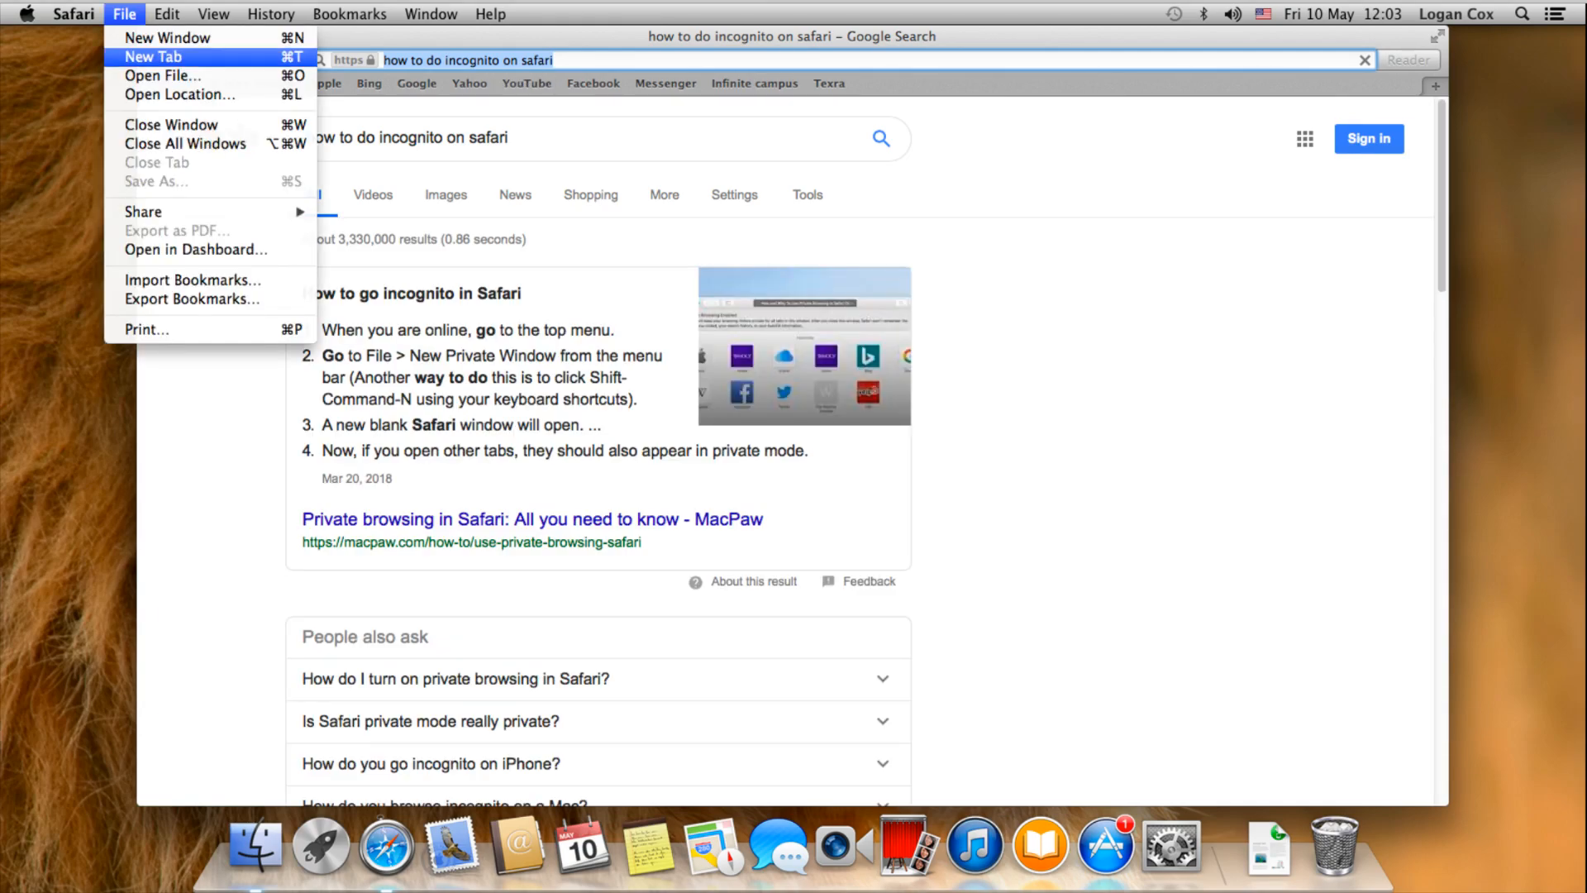
left_click(377, 235)
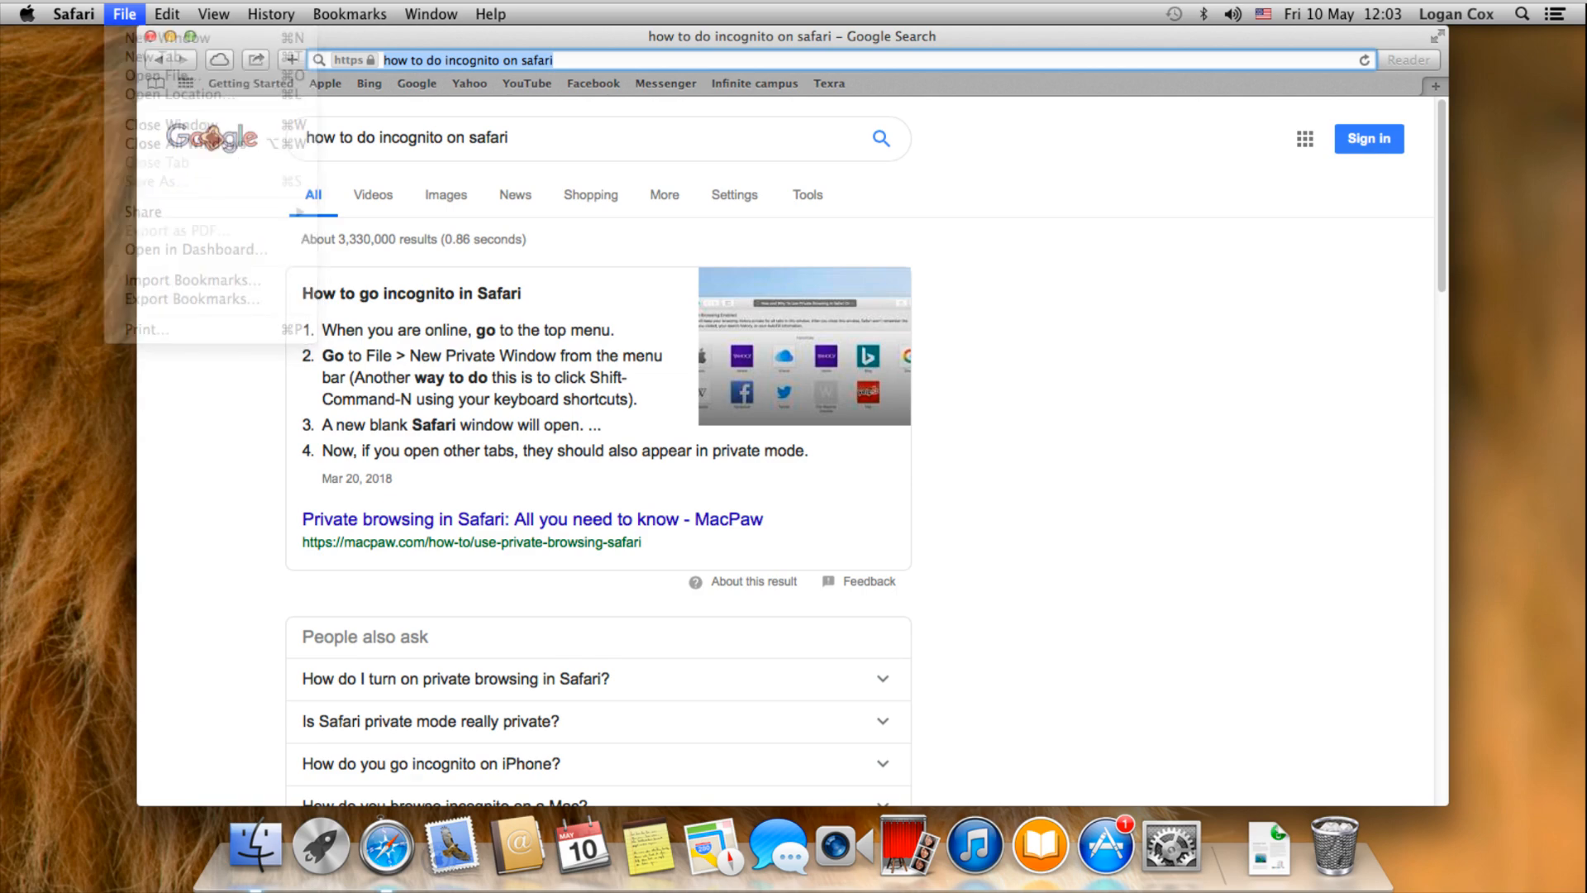
left_click(511, 138)
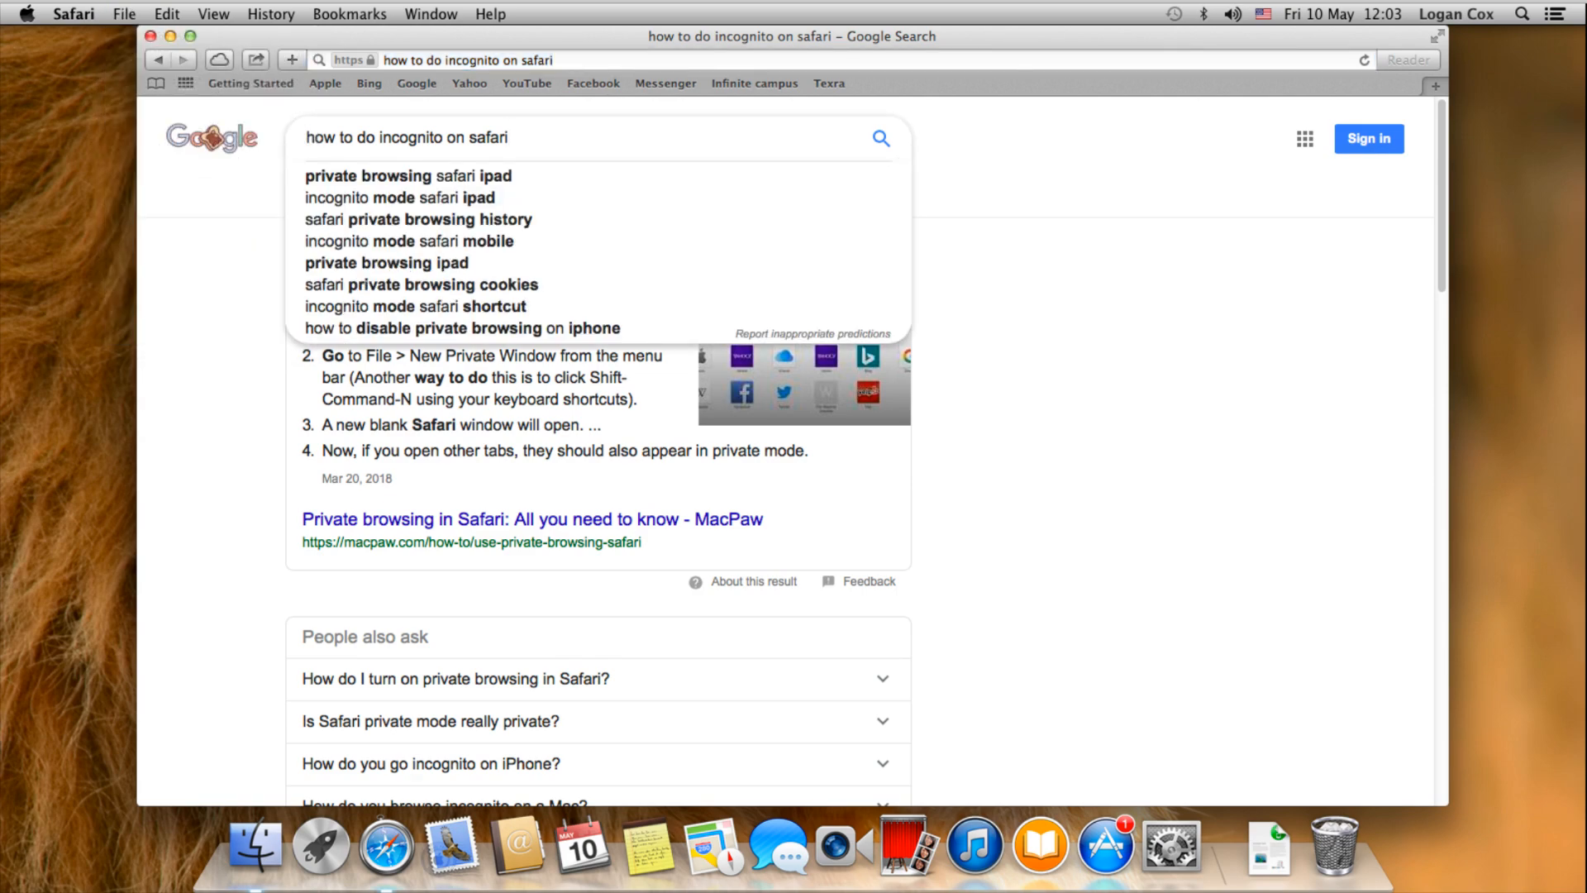
type("7")
key("Return")
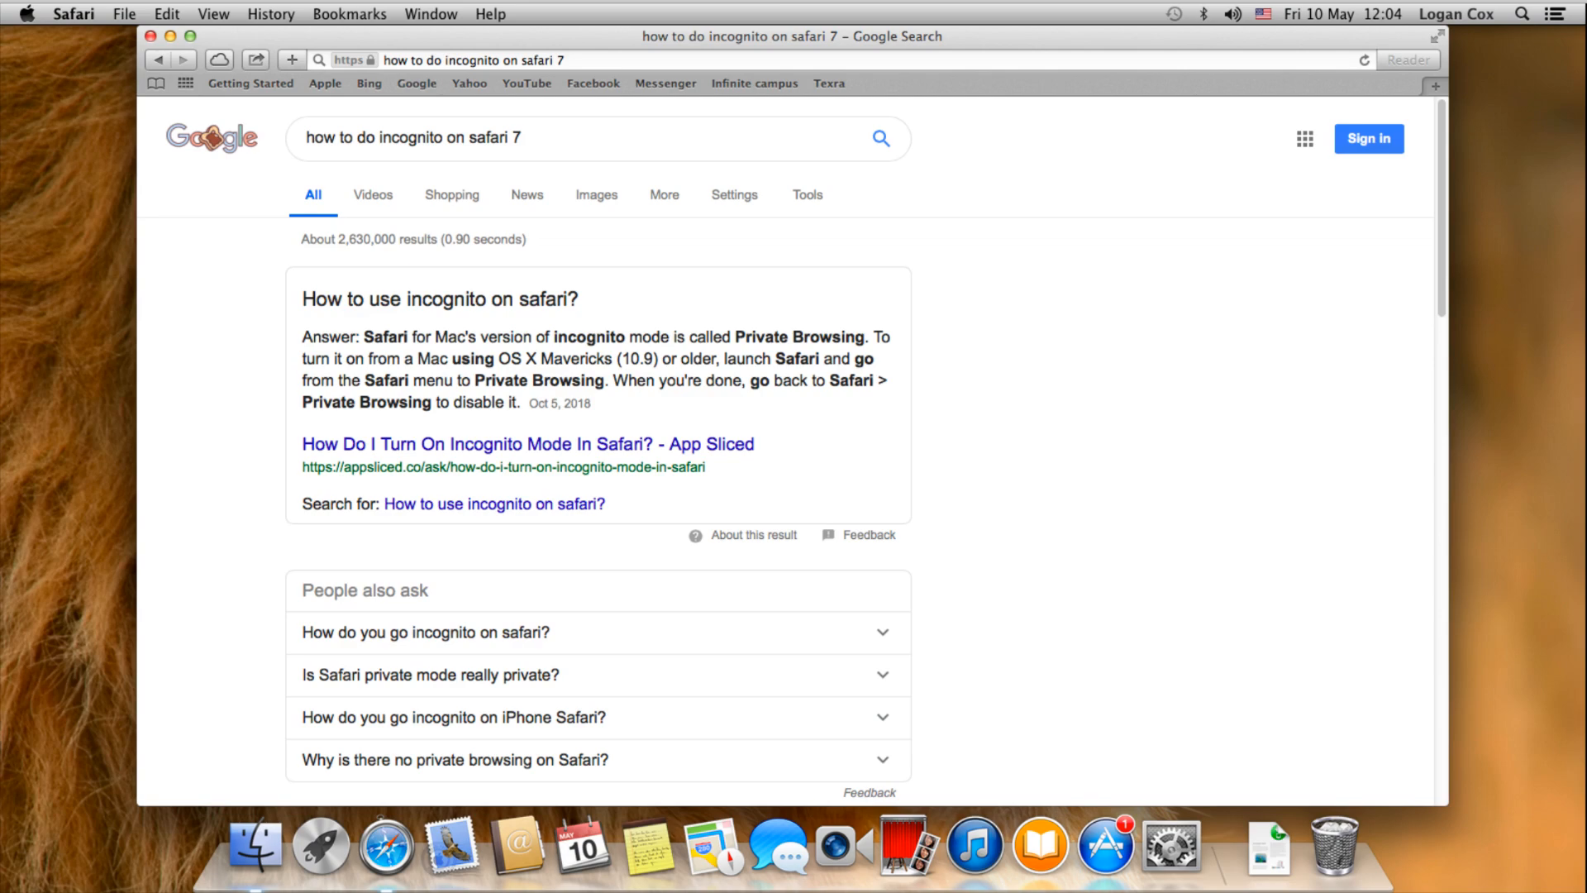
left_click(528, 444)
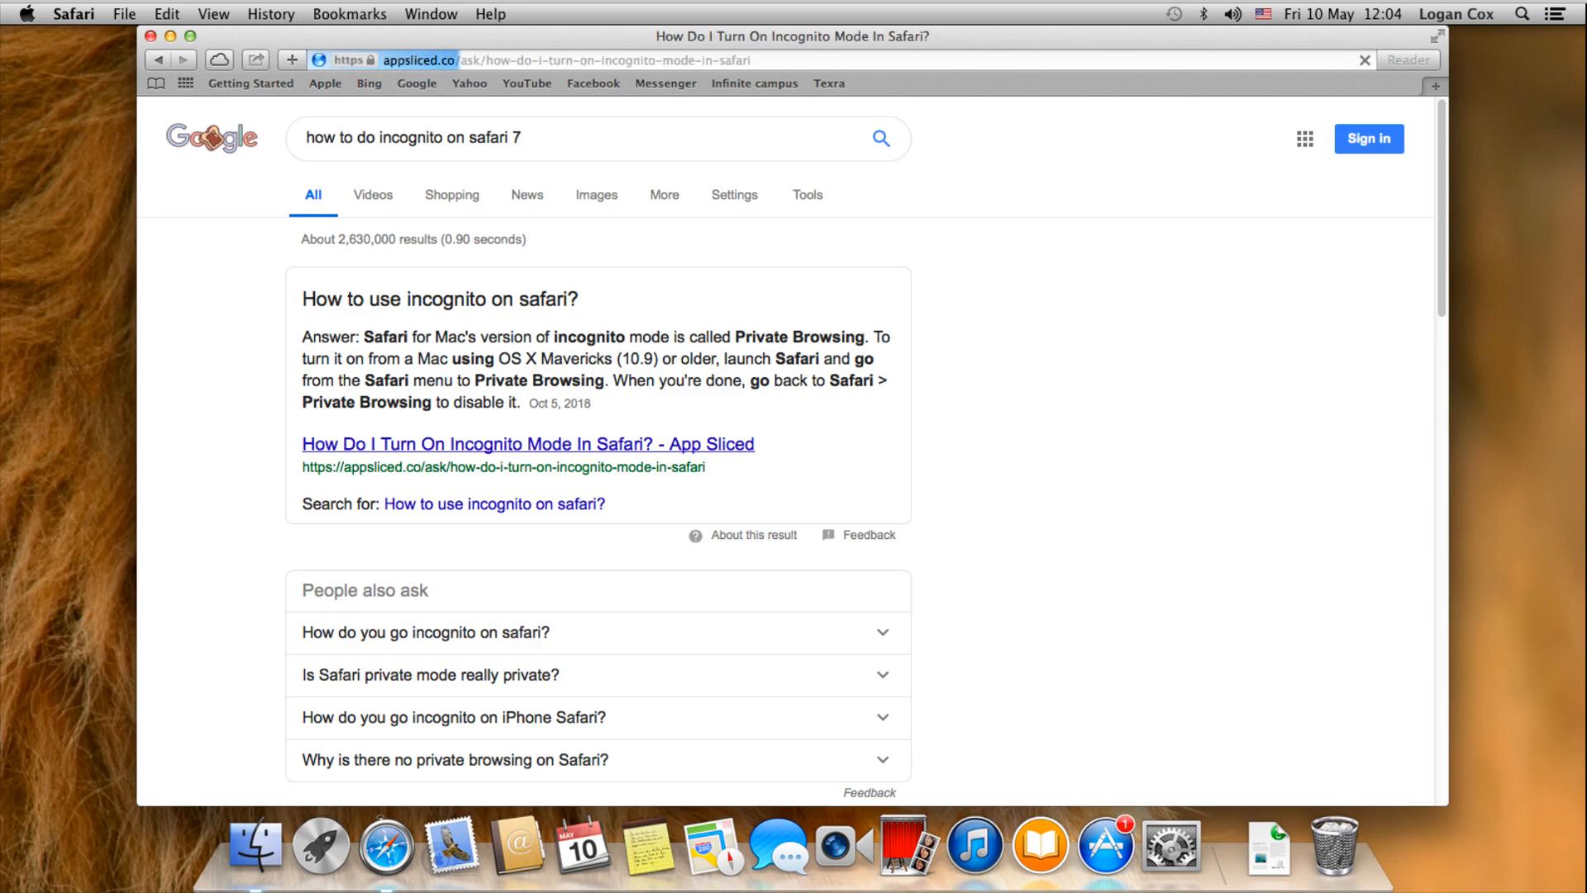
left_click_drag(473, 60, 492, 59)
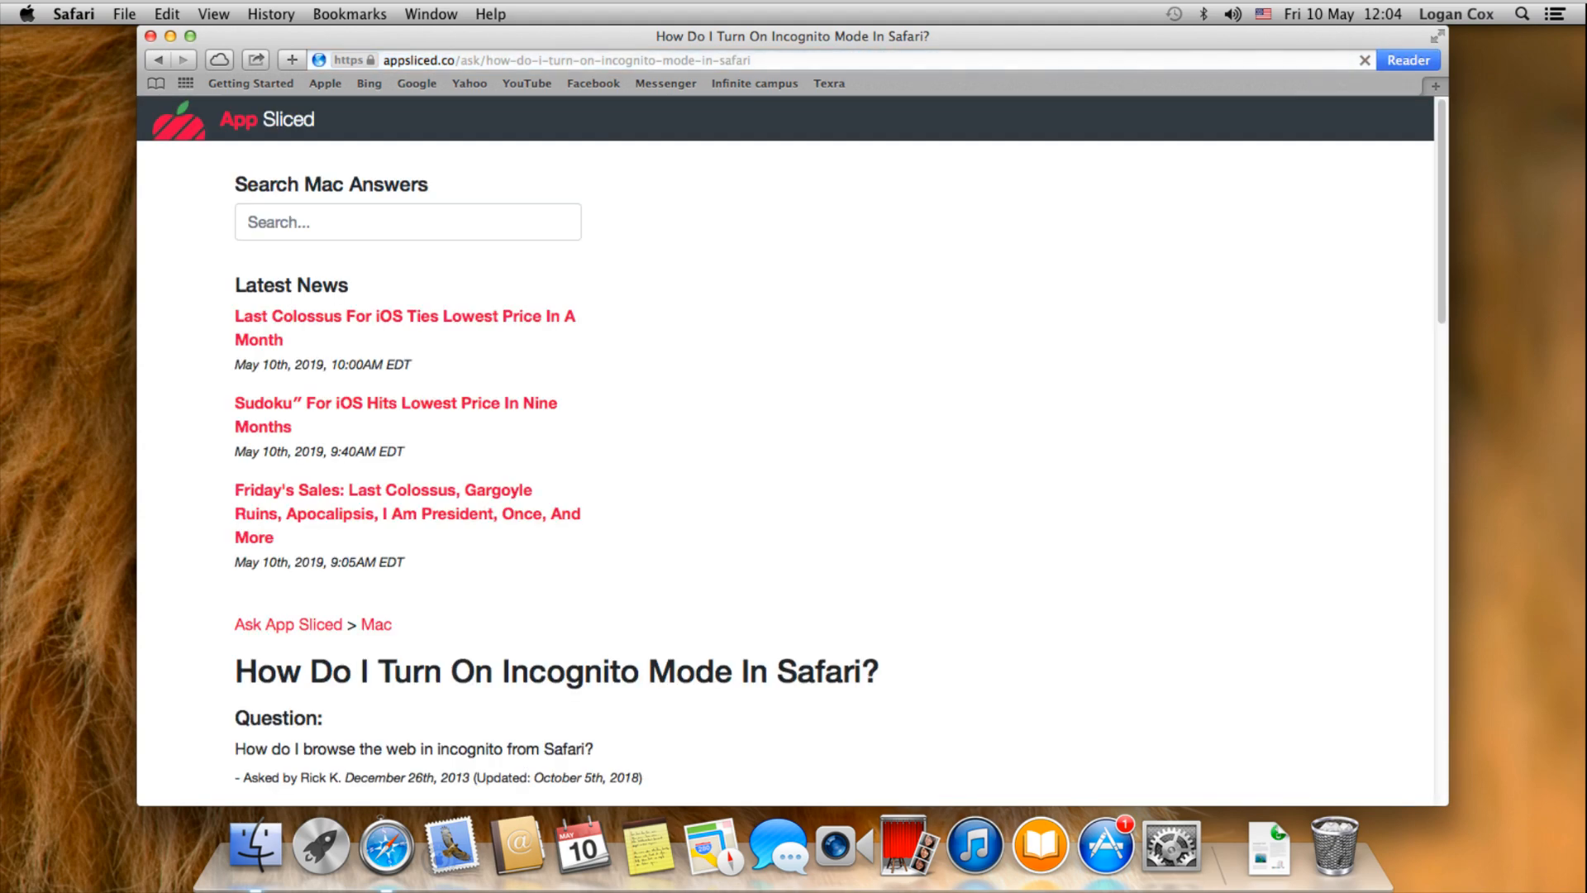
Switch to Finder, open About This Mac with its detailed overview, and bring up the full System Report
key("super+Tab")
left_click(27, 14)
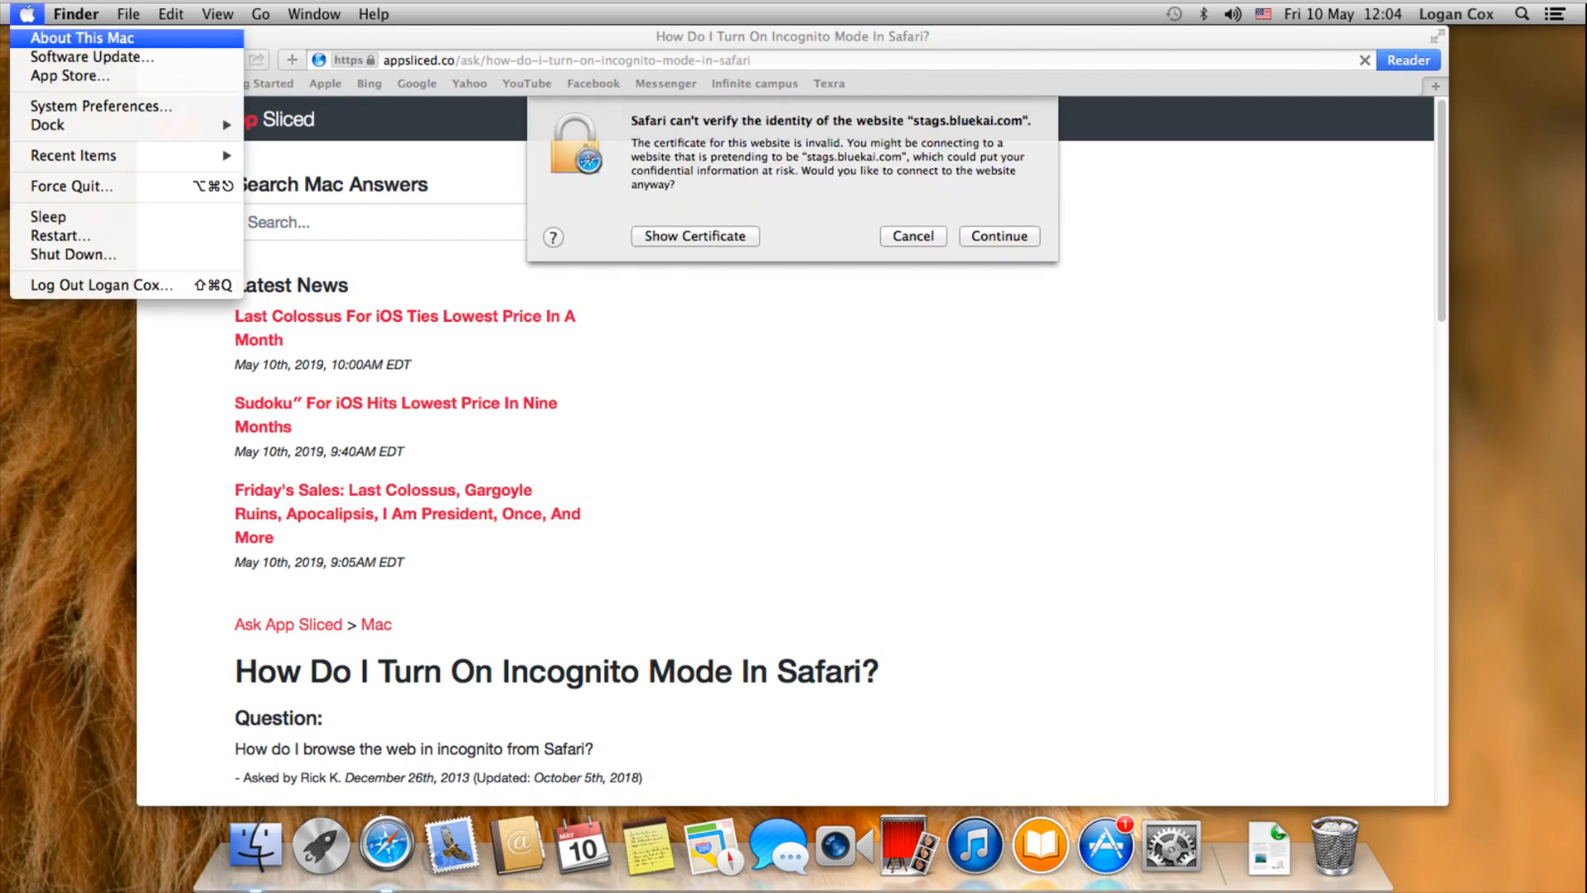
left_click(135, 38)
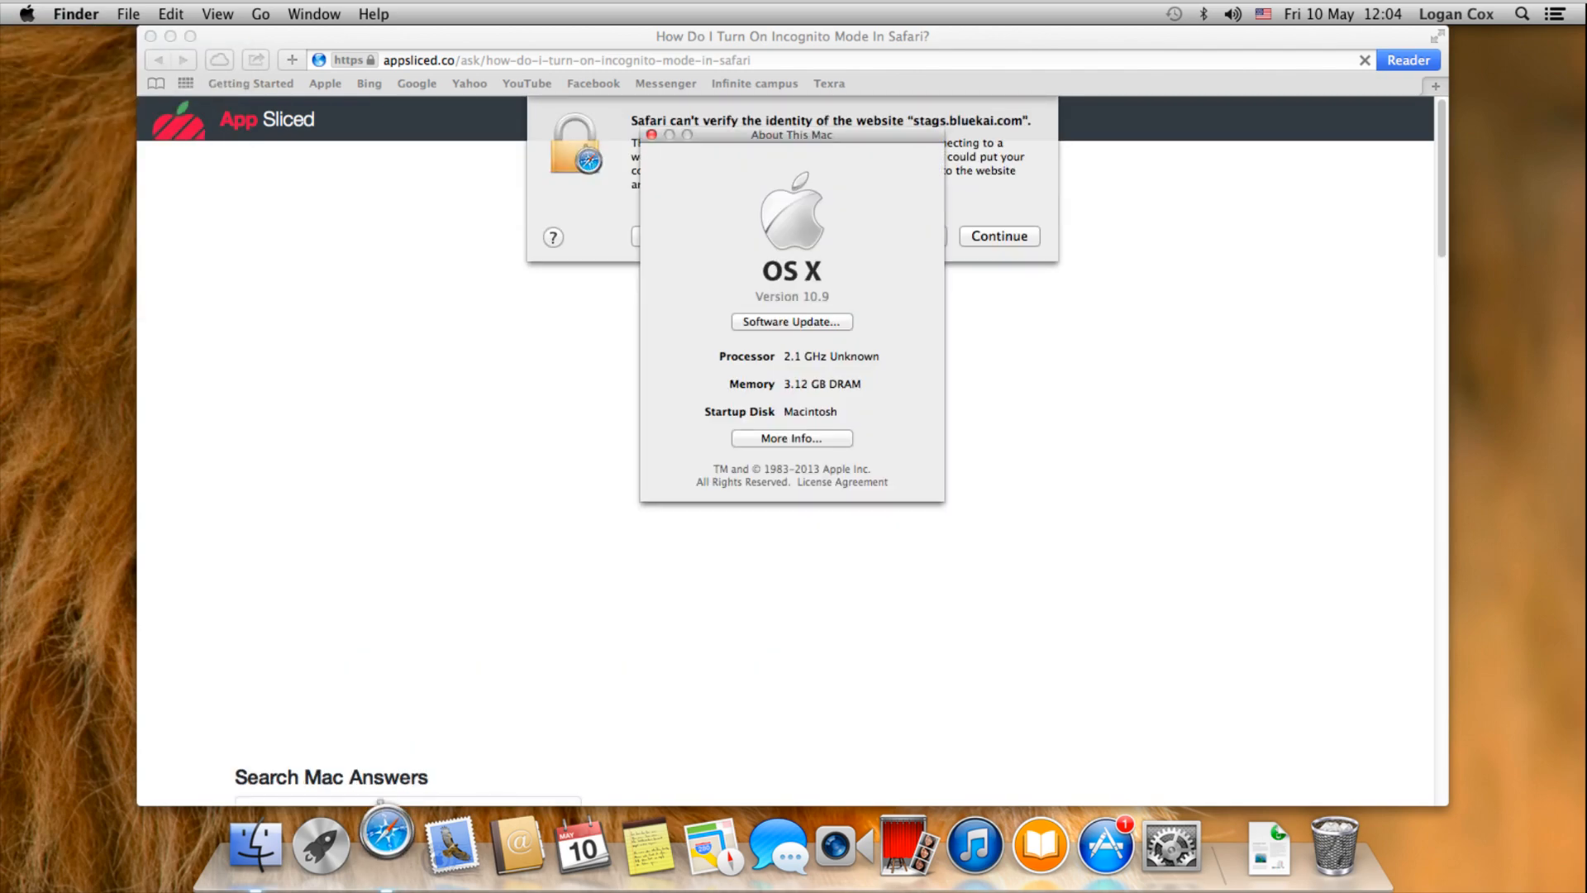
left_click_drag(791, 135, 743, 258)
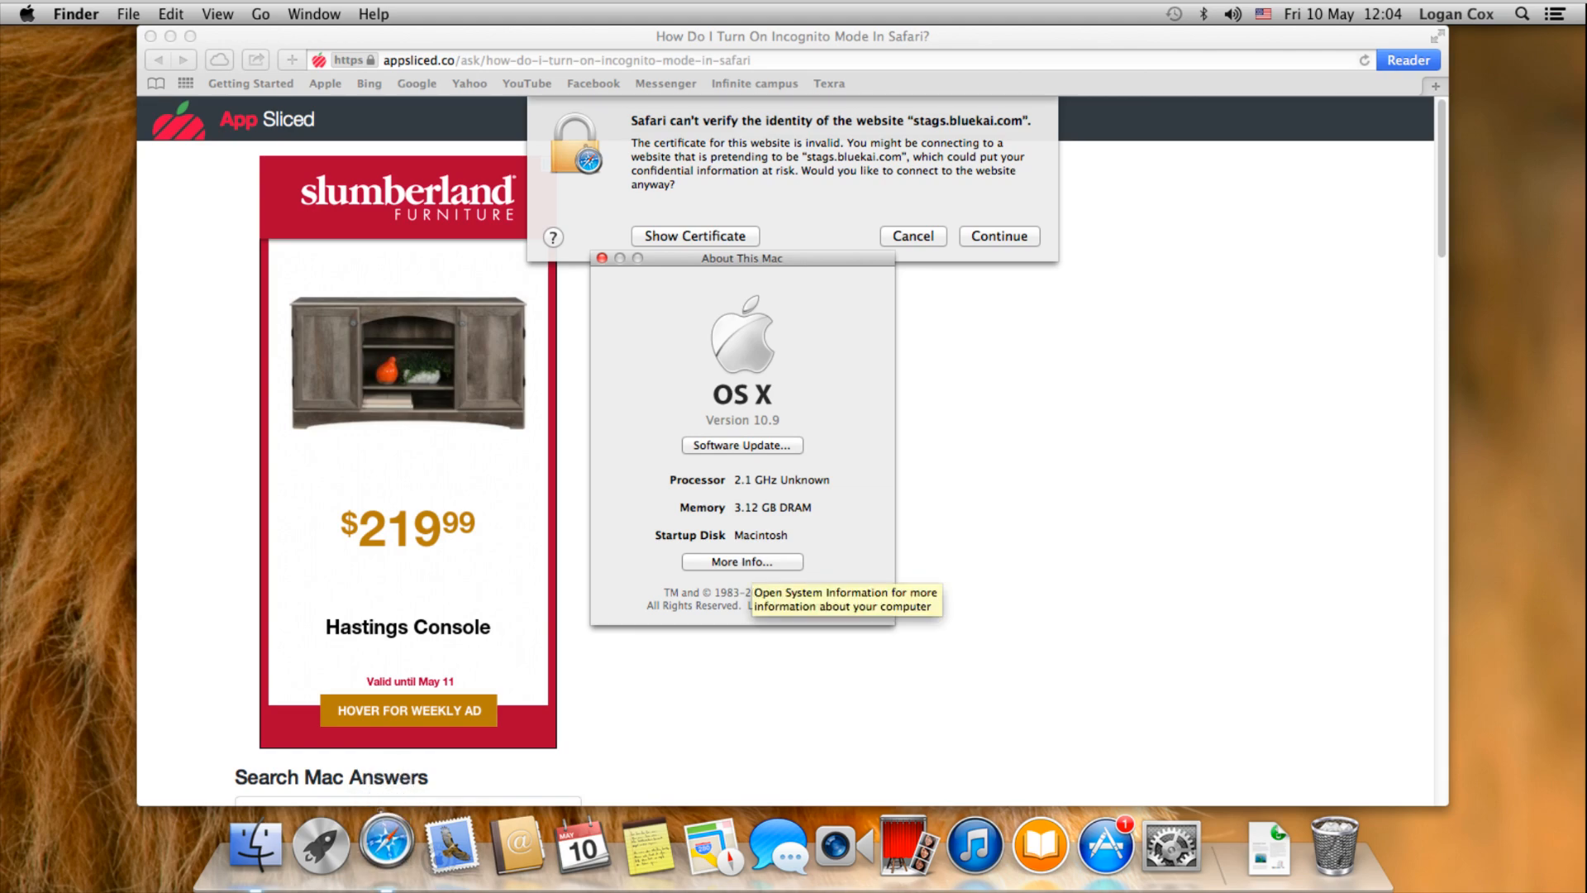
left_click(742, 562)
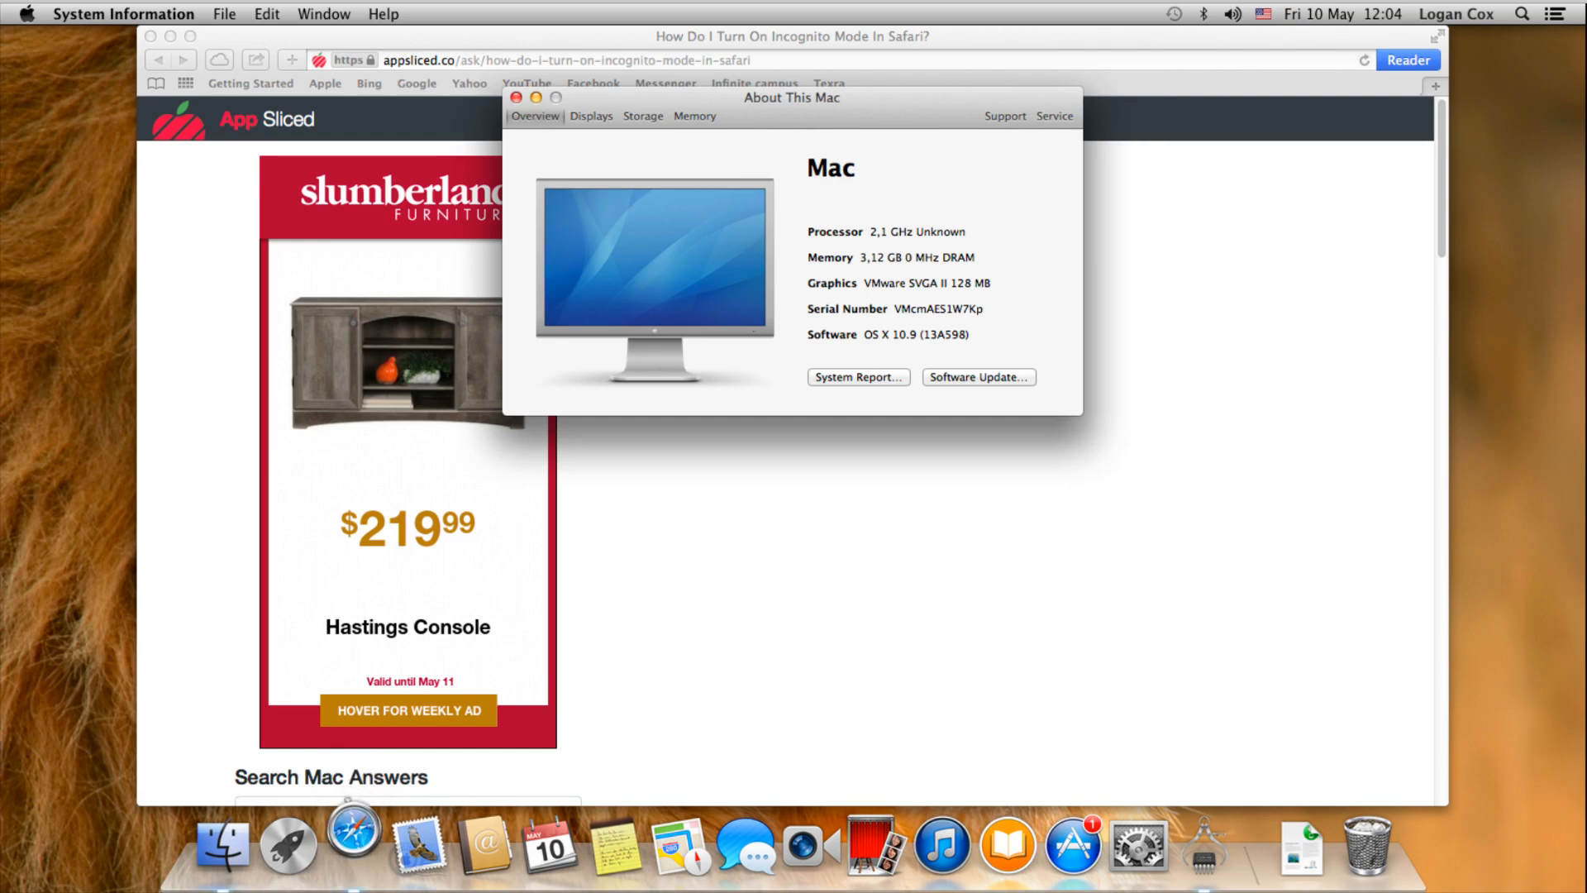
left_click(857, 377)
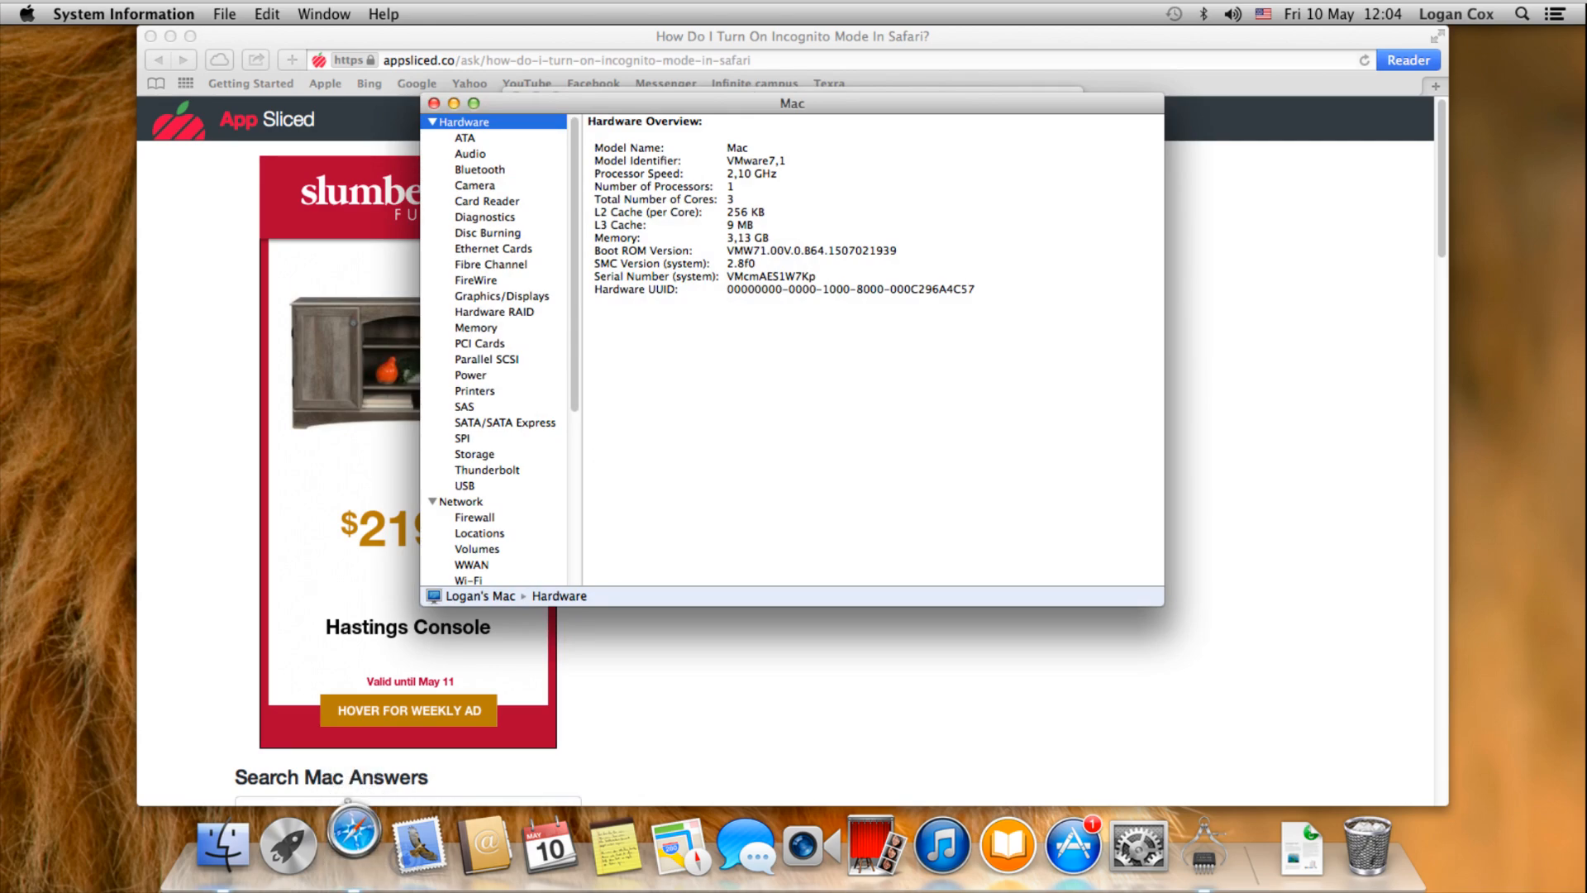
Browse the System Report categories and examine the Graphics/Displays details, including the total VRAM
scroll(494, 351, "down", 3)
scroll(494, 350, "down", 10)
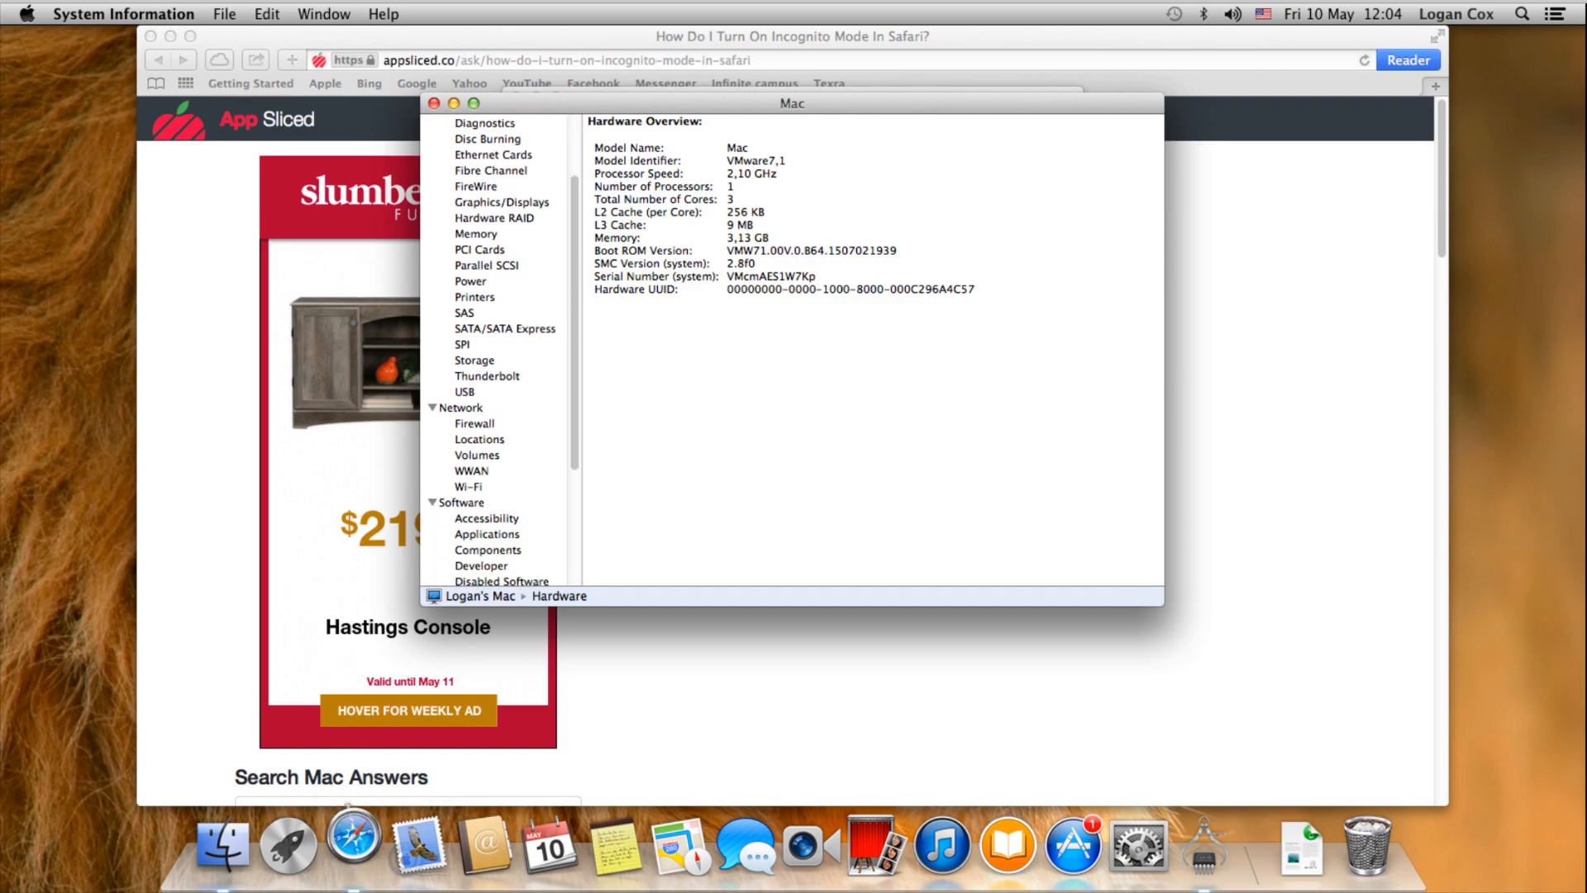
scroll(493, 350, "up", 15)
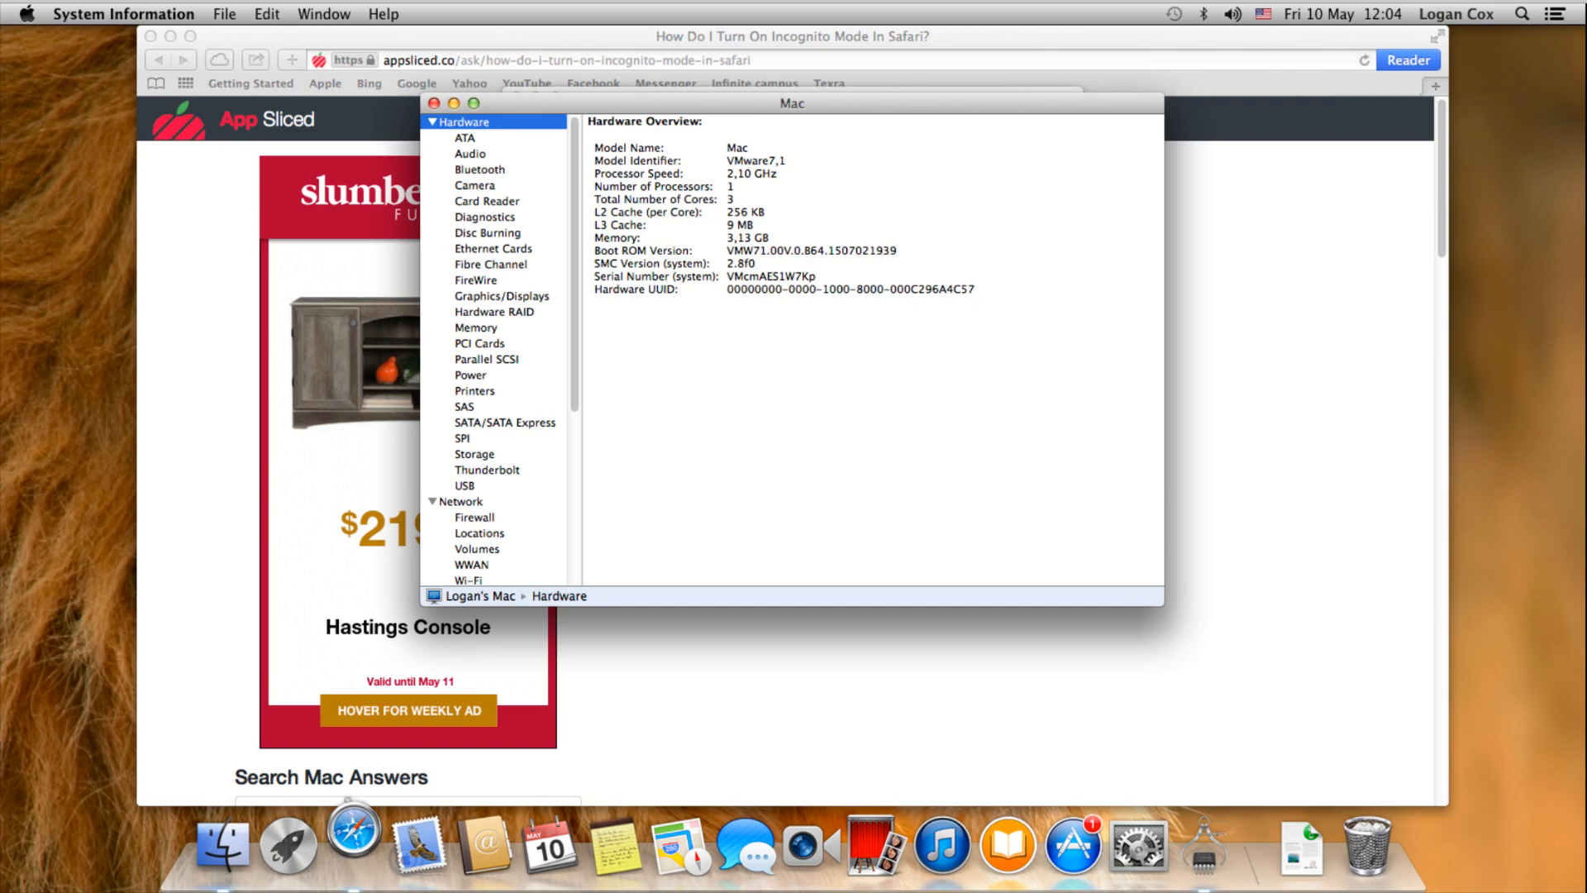
left_click(501, 296)
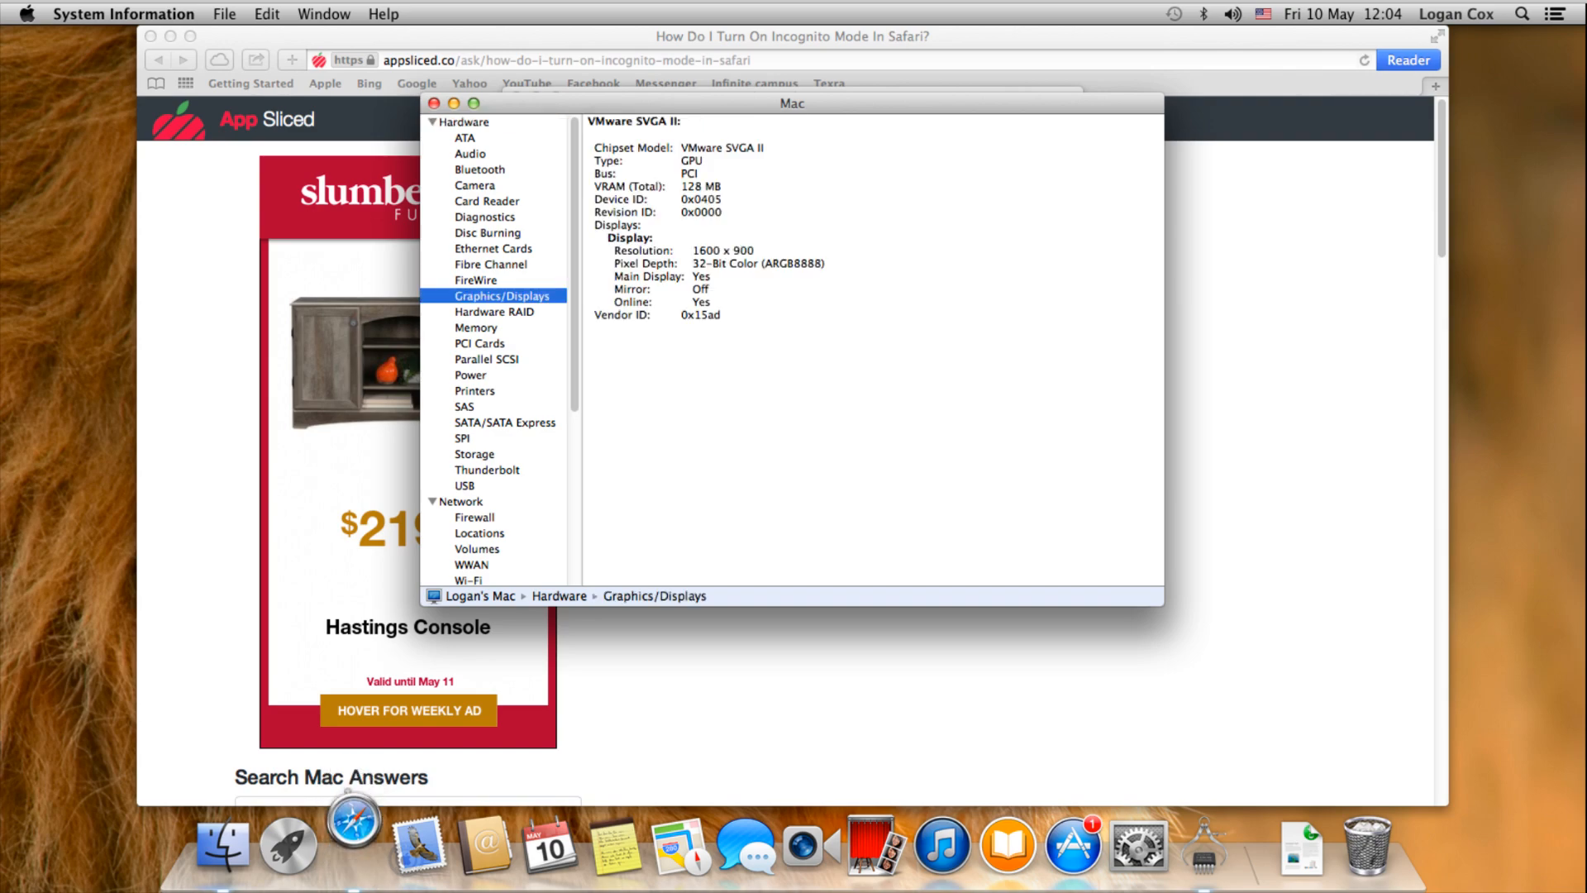
left_click_drag(722, 187, 665, 187)
left_click(665, 187)
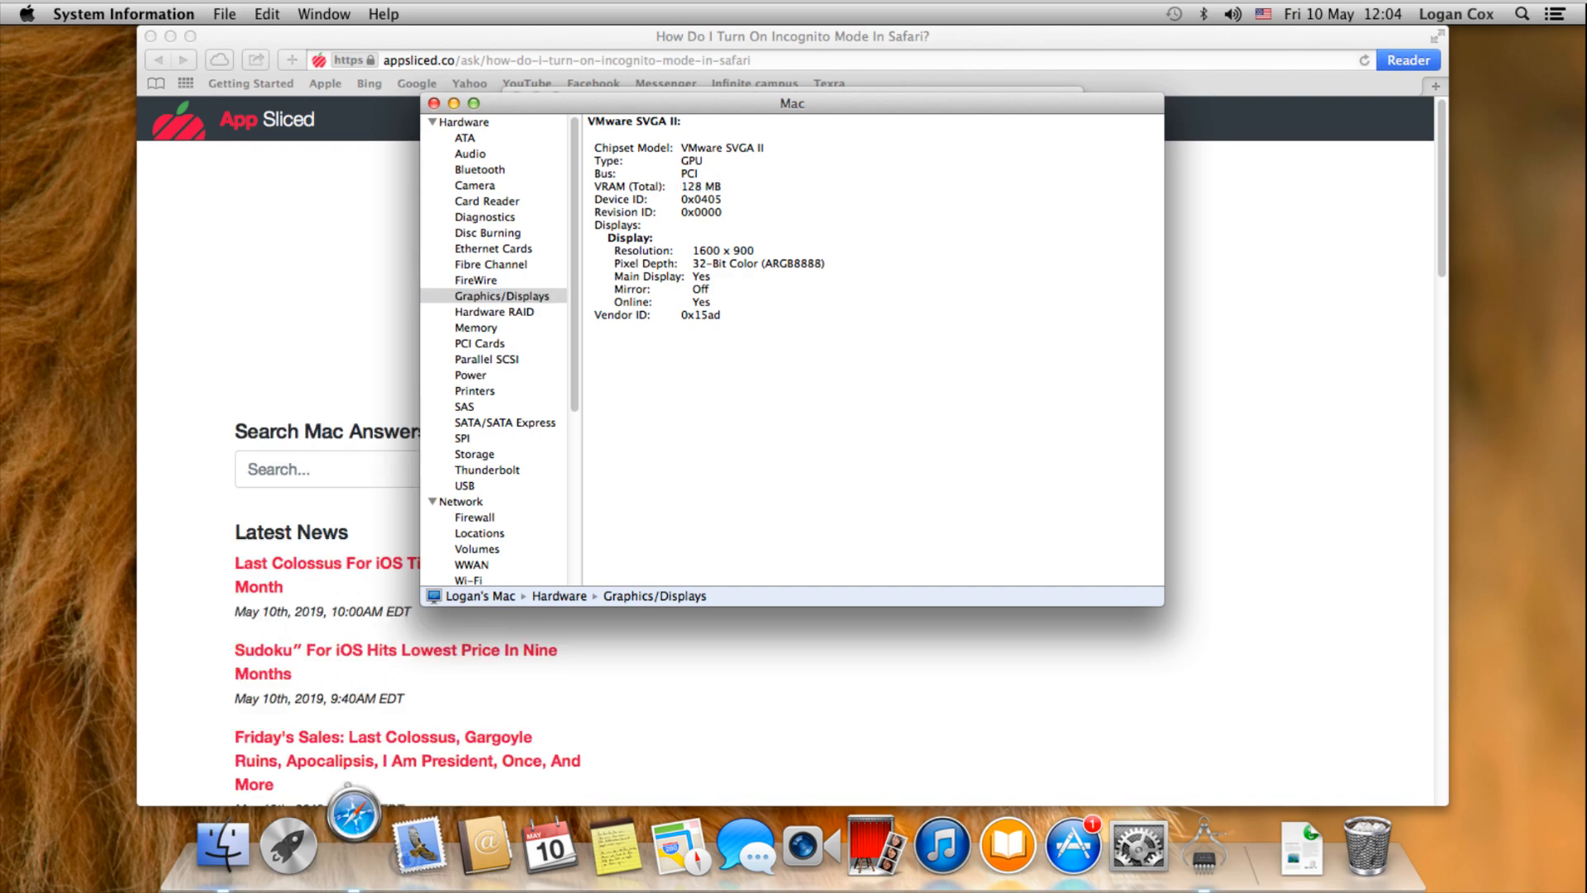
Examine the Memory section of the System Report and read through its list of memory slots
left_click(476, 328)
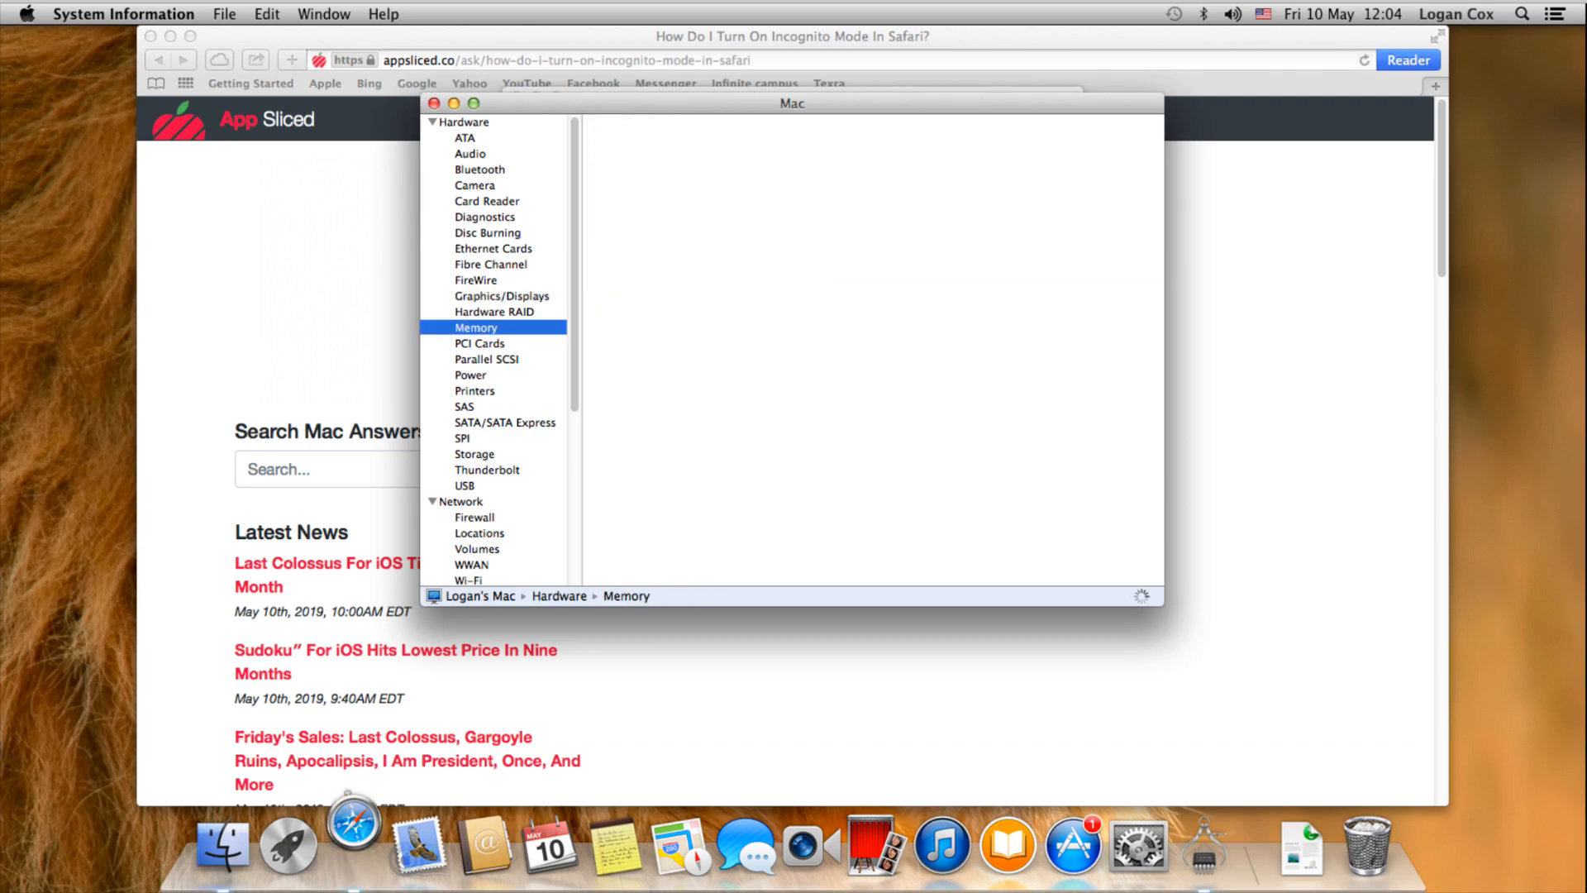
scroll(866, 298, "down", 15)
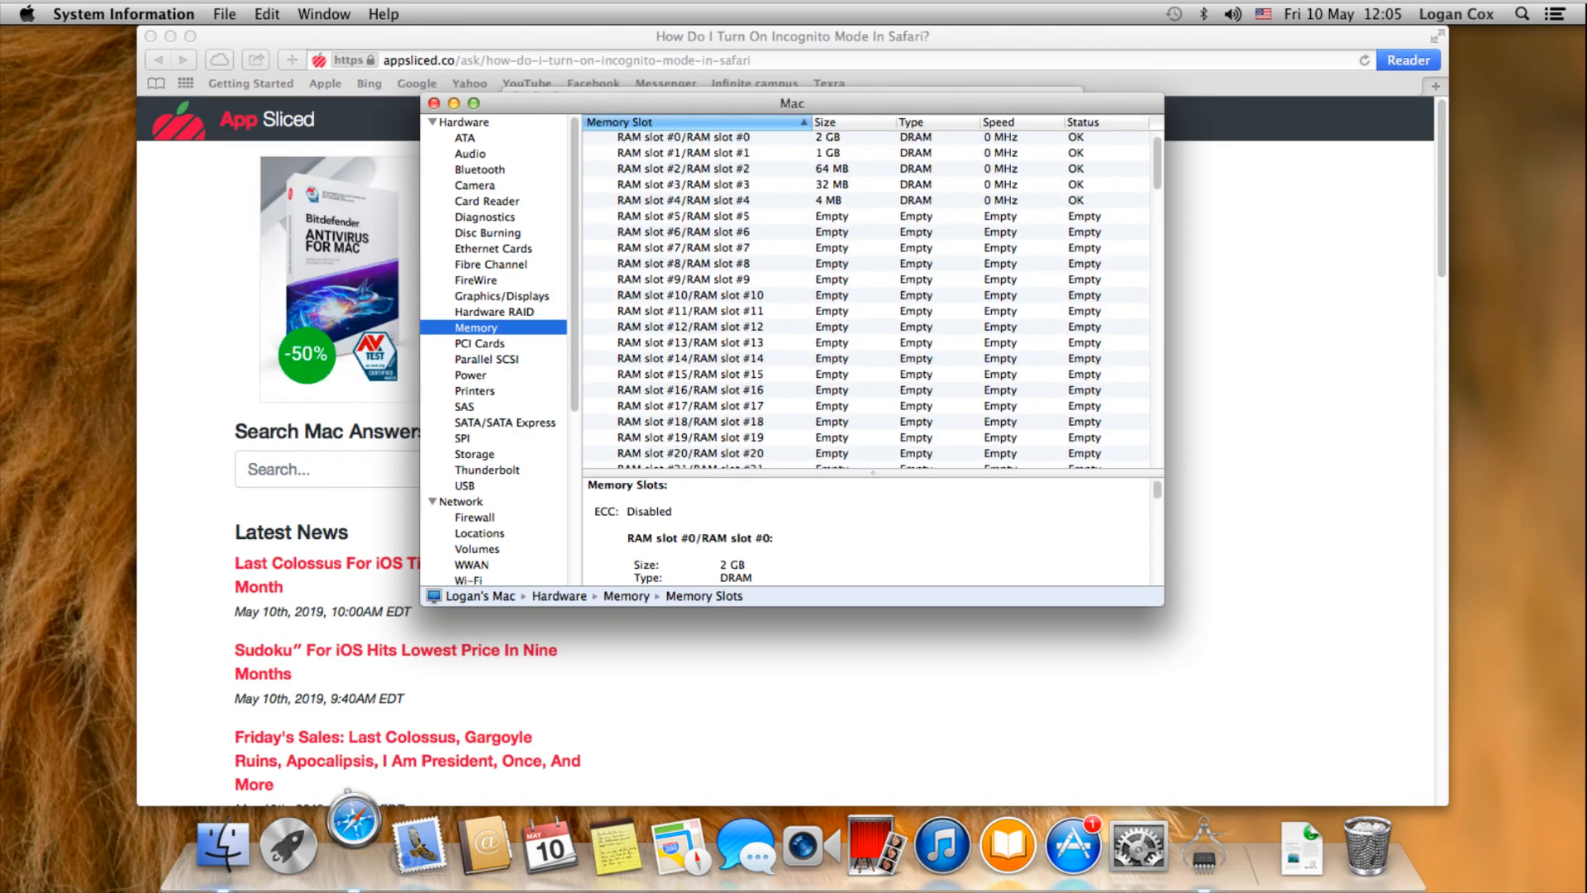
scroll(866, 299, "down", 6)
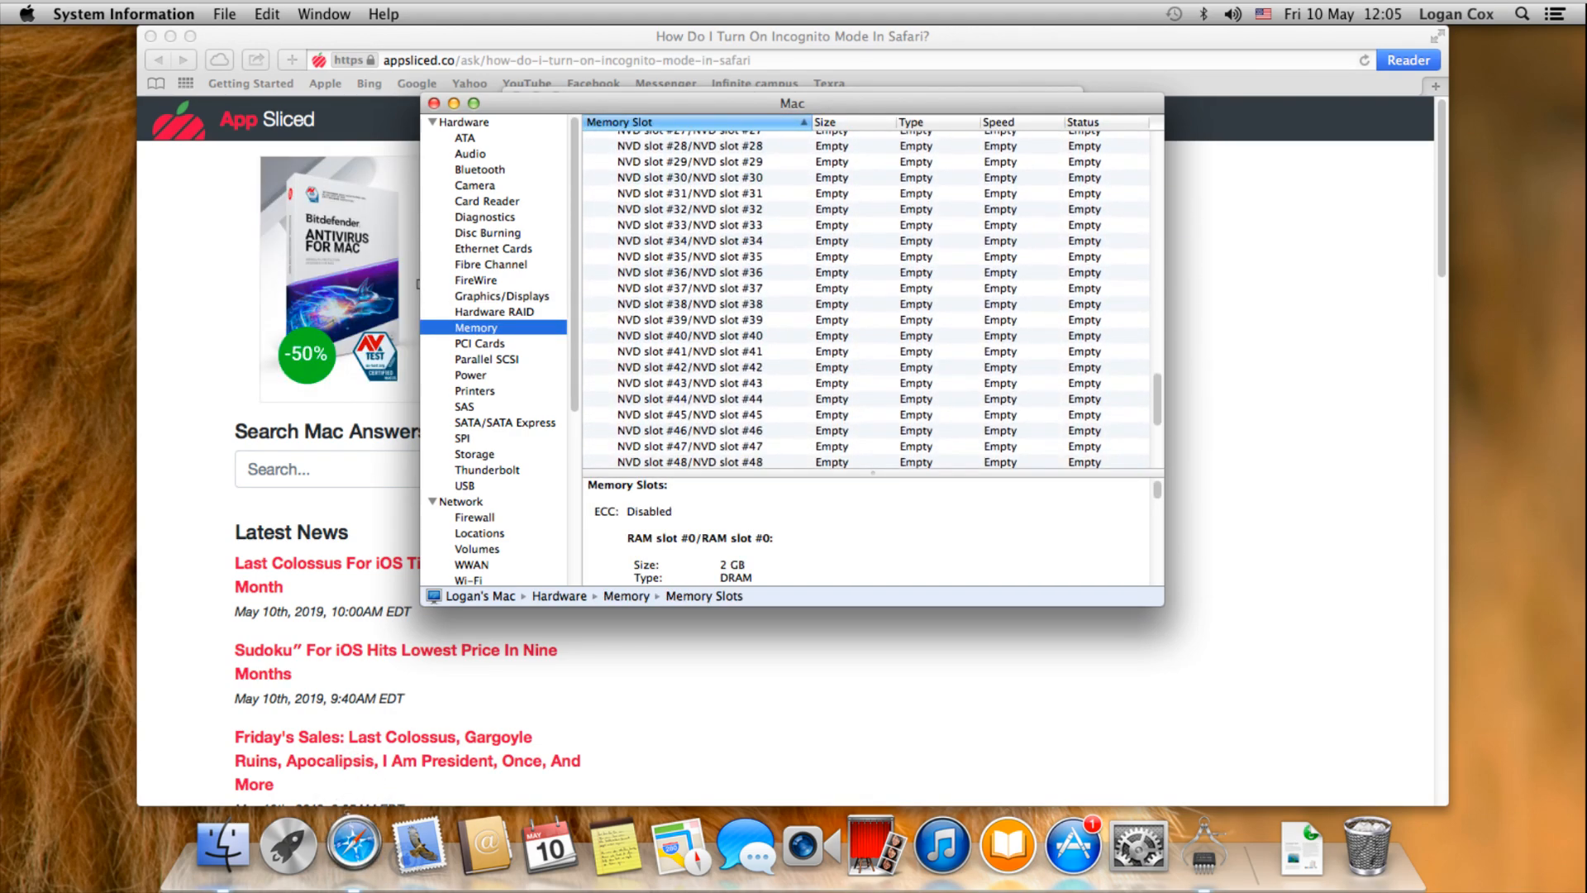
Read through the list of RAM and NVD memory slots and inspect the details of RAM slots #0 and #1
scroll(865, 298, "up", 3)
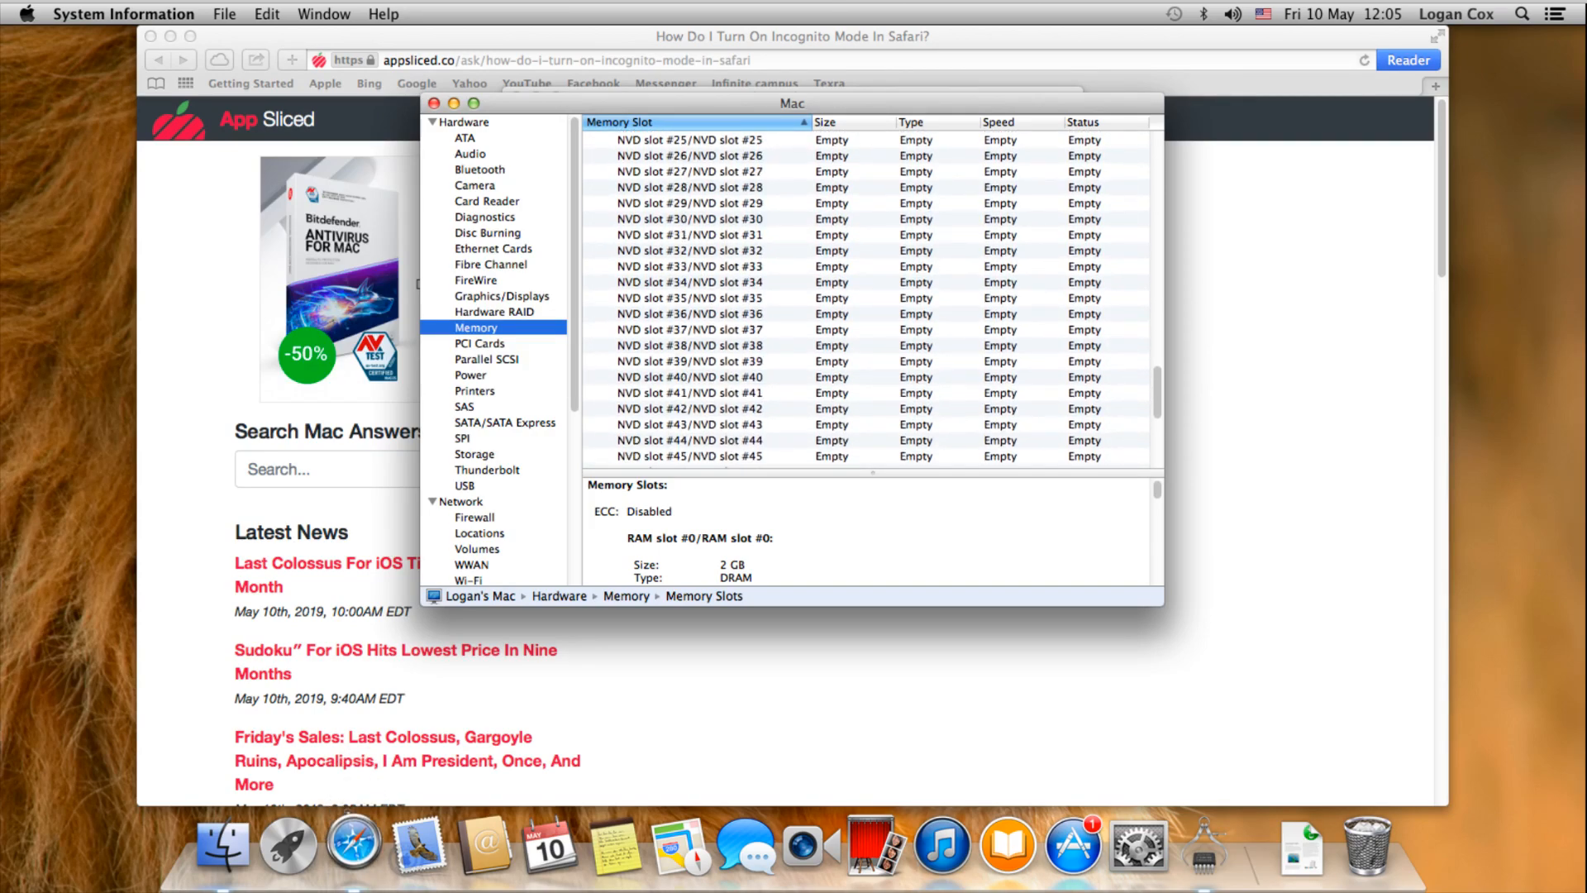
scroll(865, 298, "up", 3)
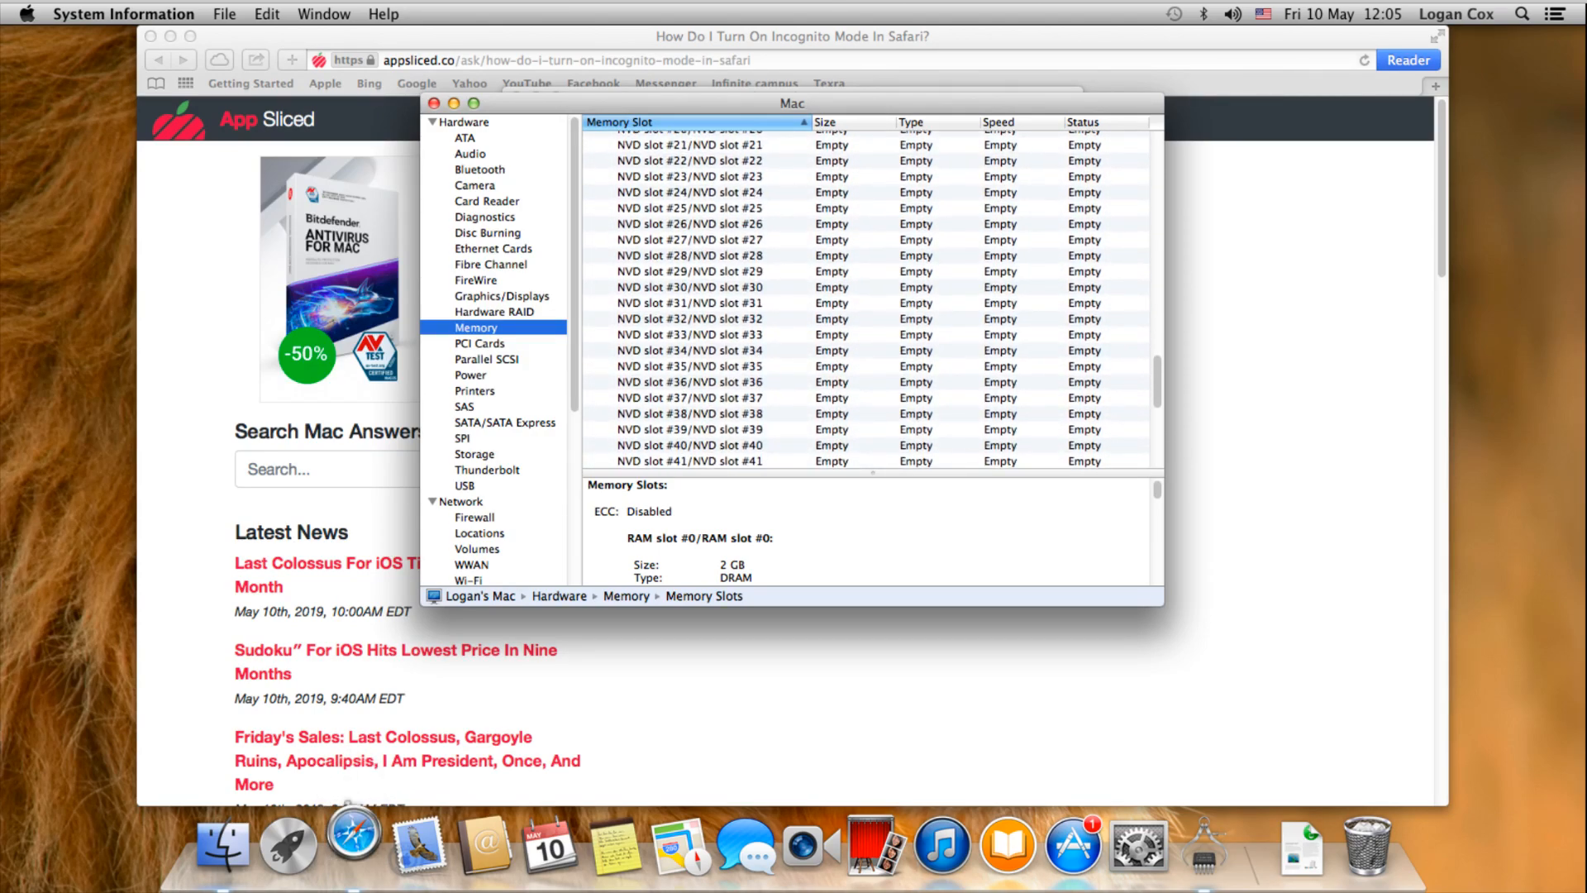
scroll(866, 298, "up", 10)
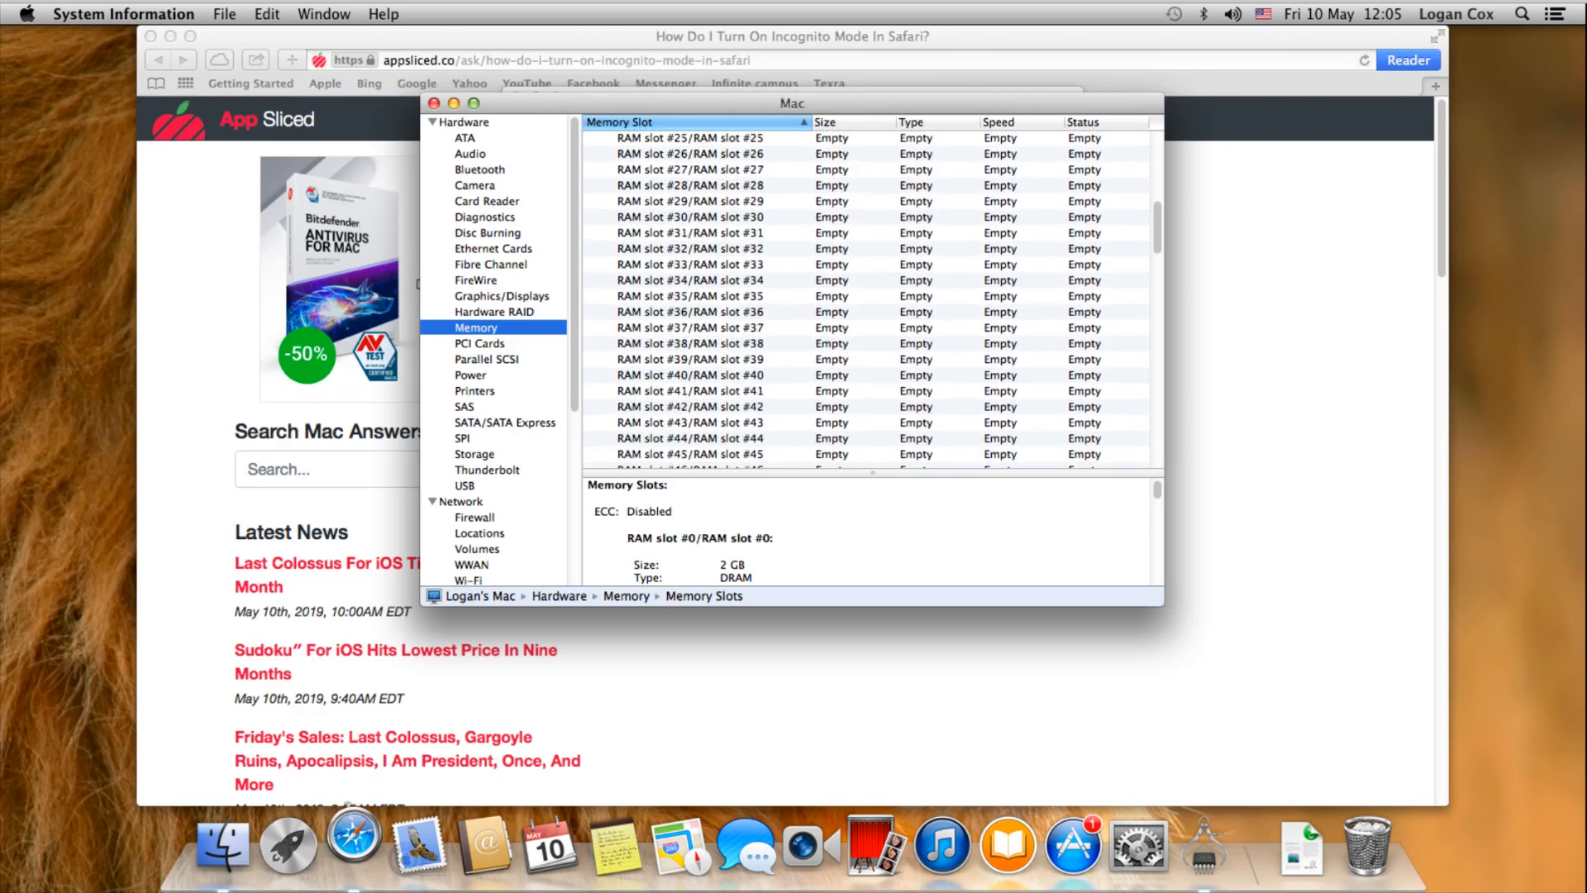
scroll(865, 298, "down", 15)
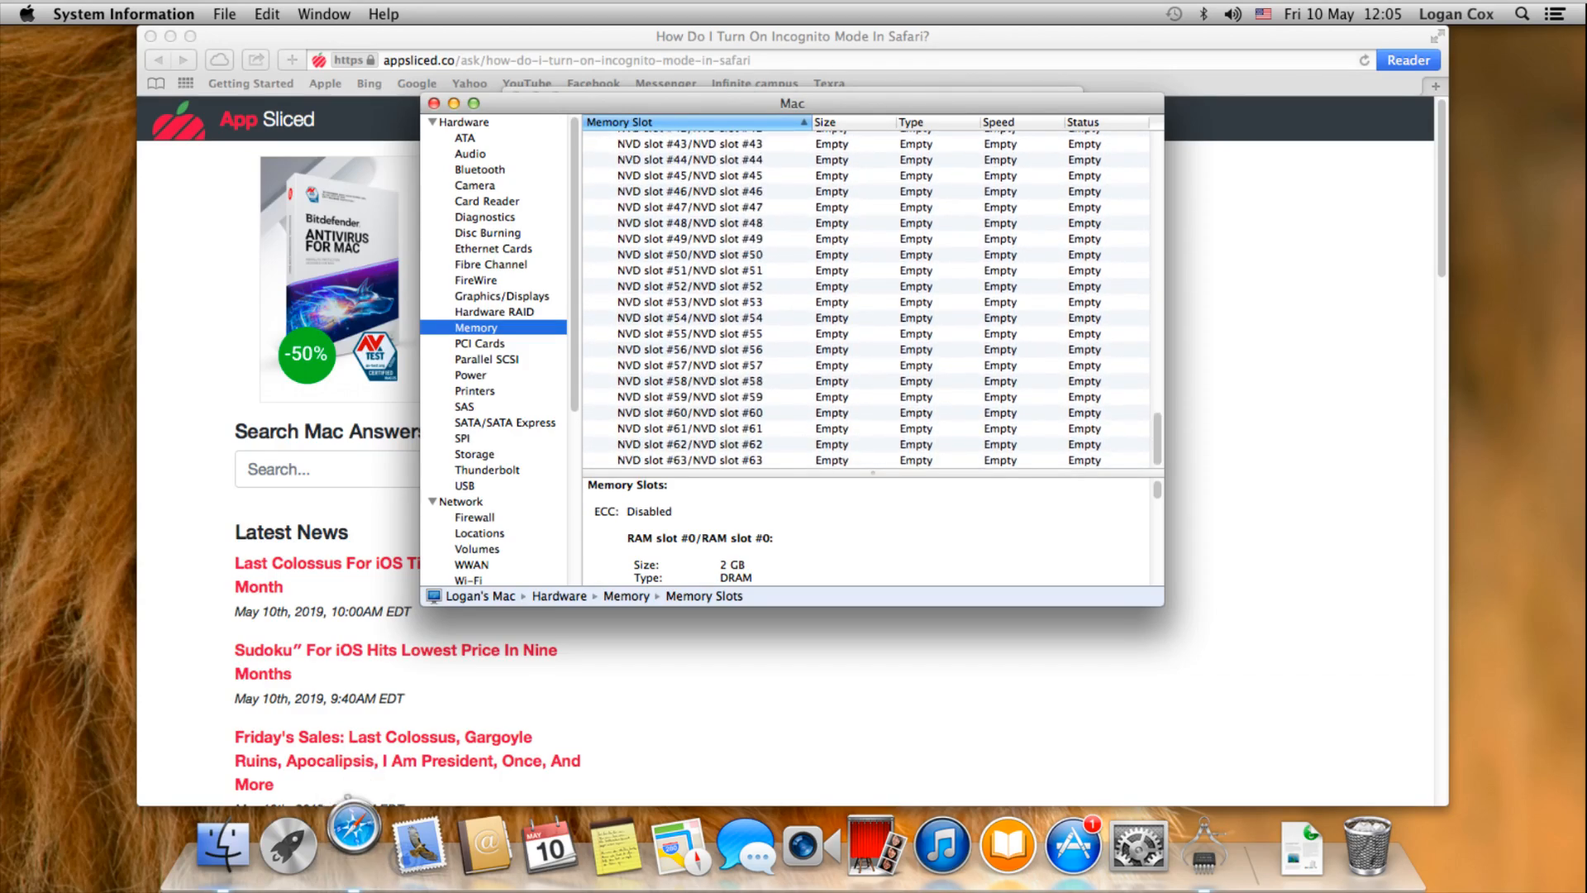
scroll(866, 298, "up", 20)
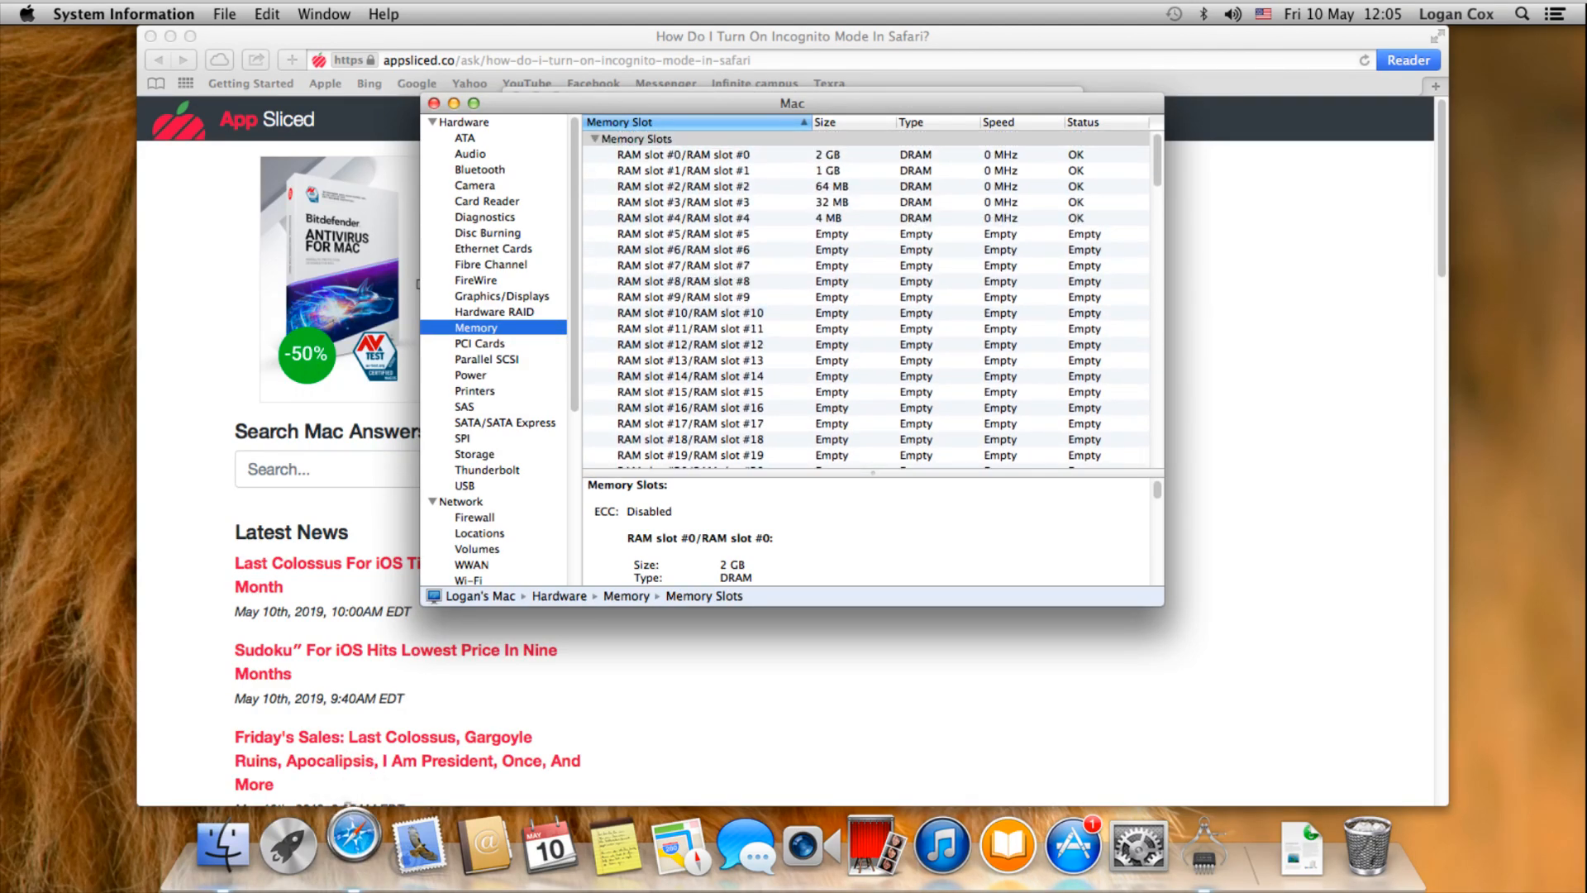
left_click(777, 154)
left_click(777, 170)
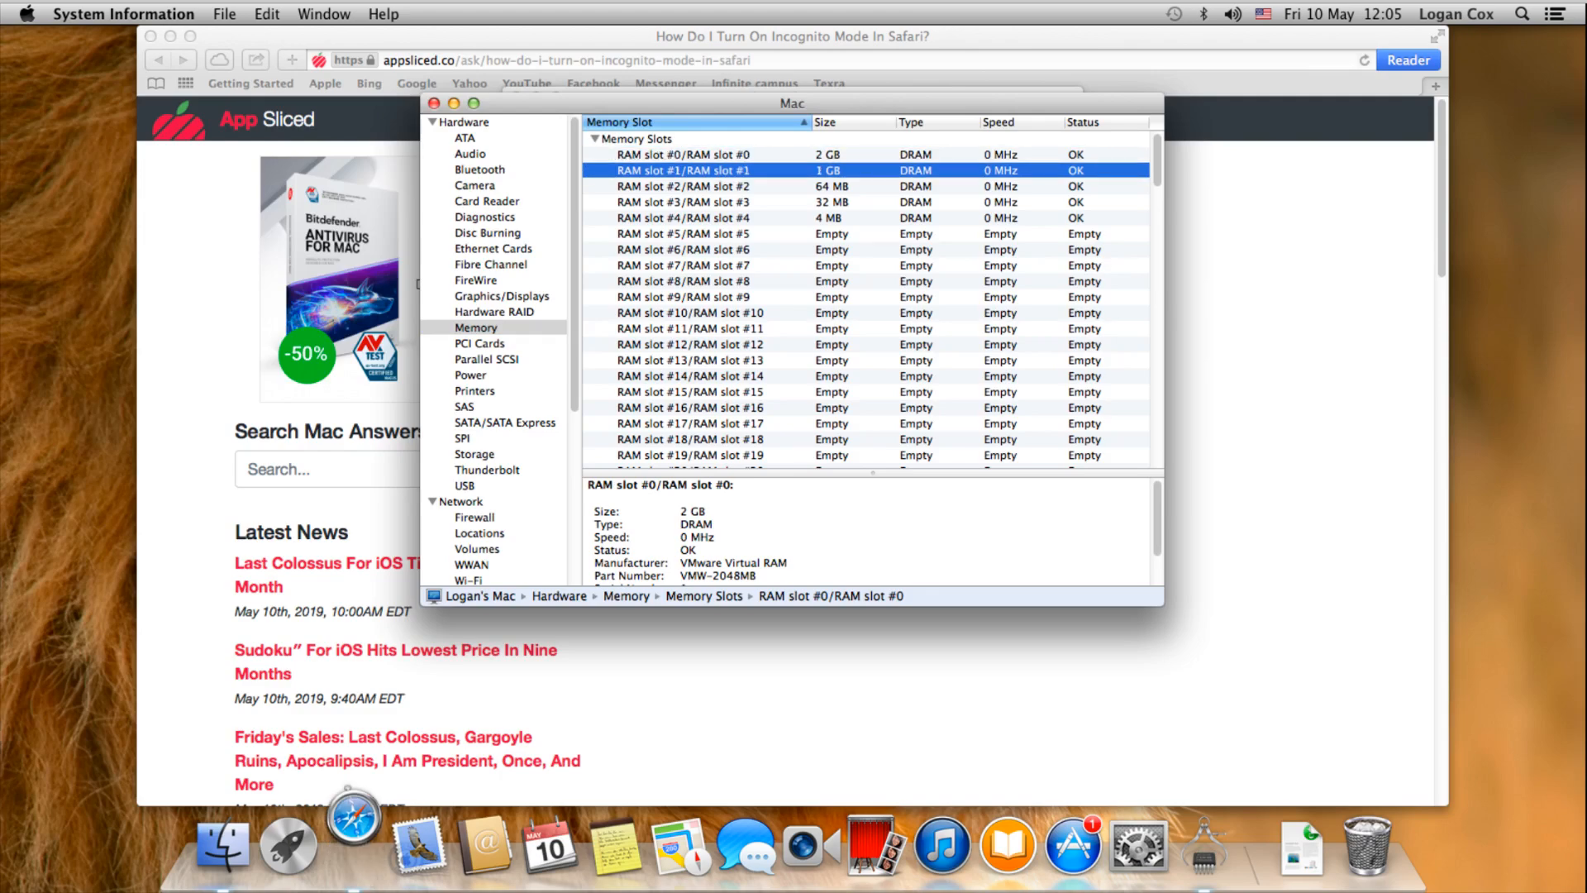
left_click(777, 155)
left_click(777, 170)
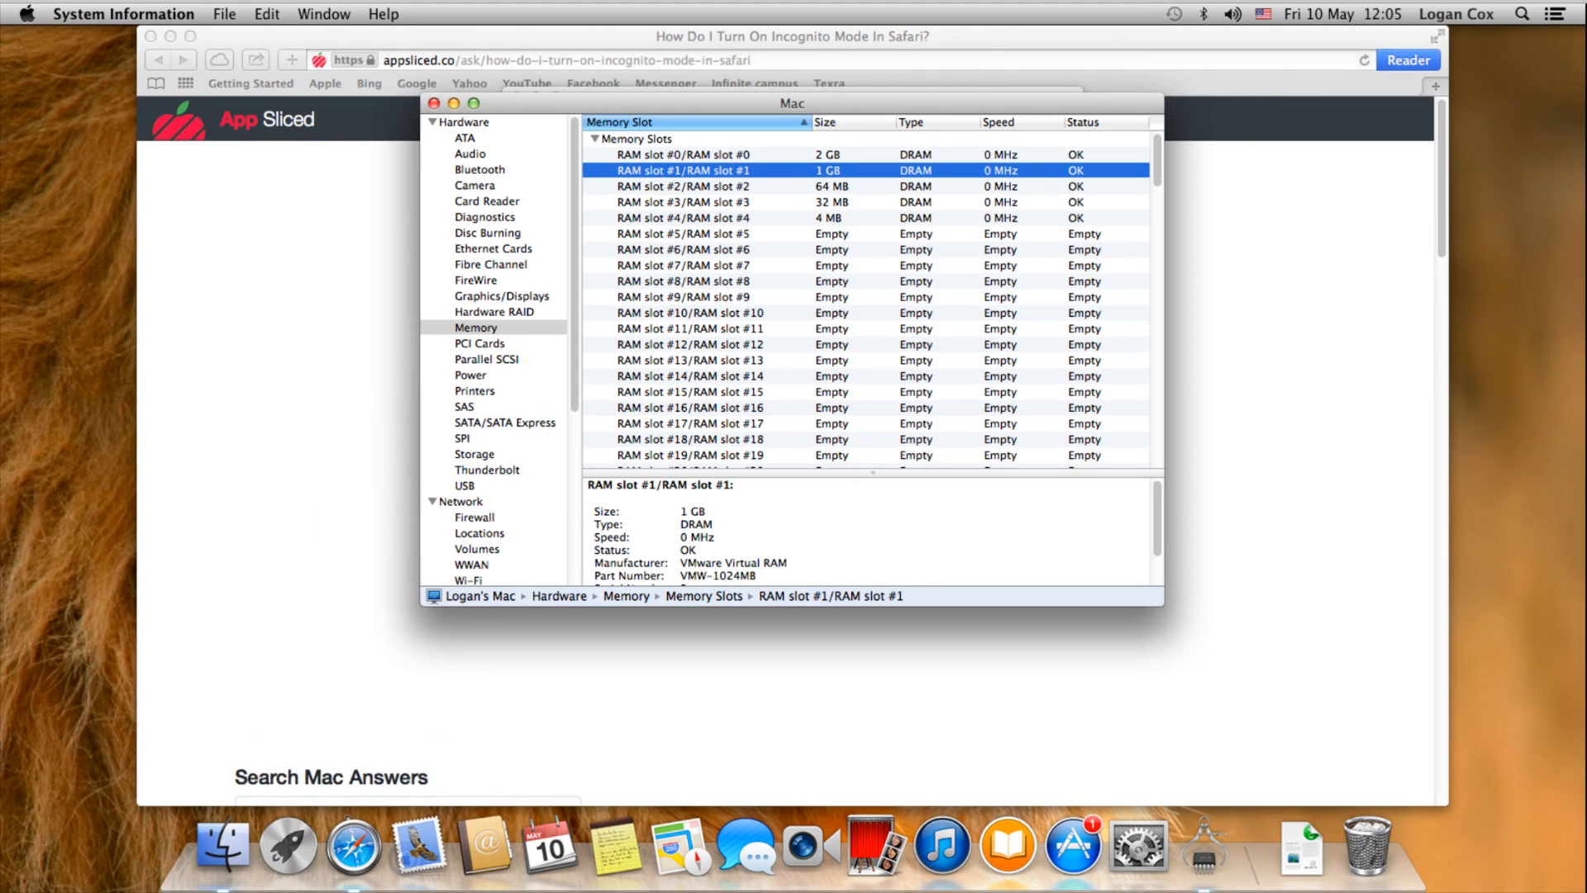
View the Thunderbolt category in the virtual machine's report, and open the System Report on the host MacBook Pro
left_click(487, 471)
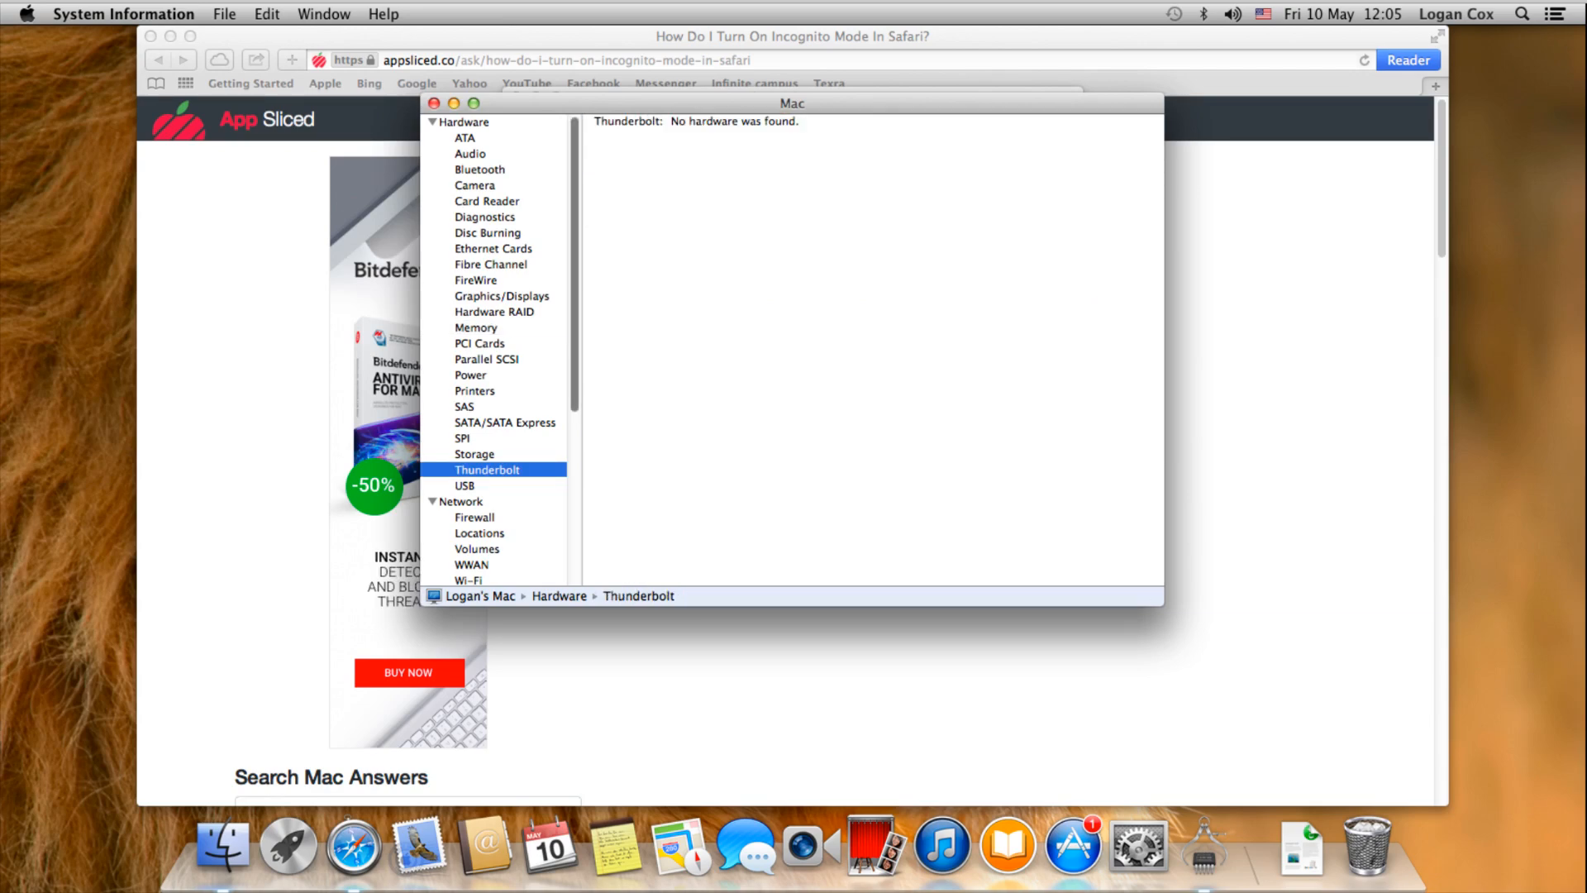
scroll(496, 348, "down", 5)
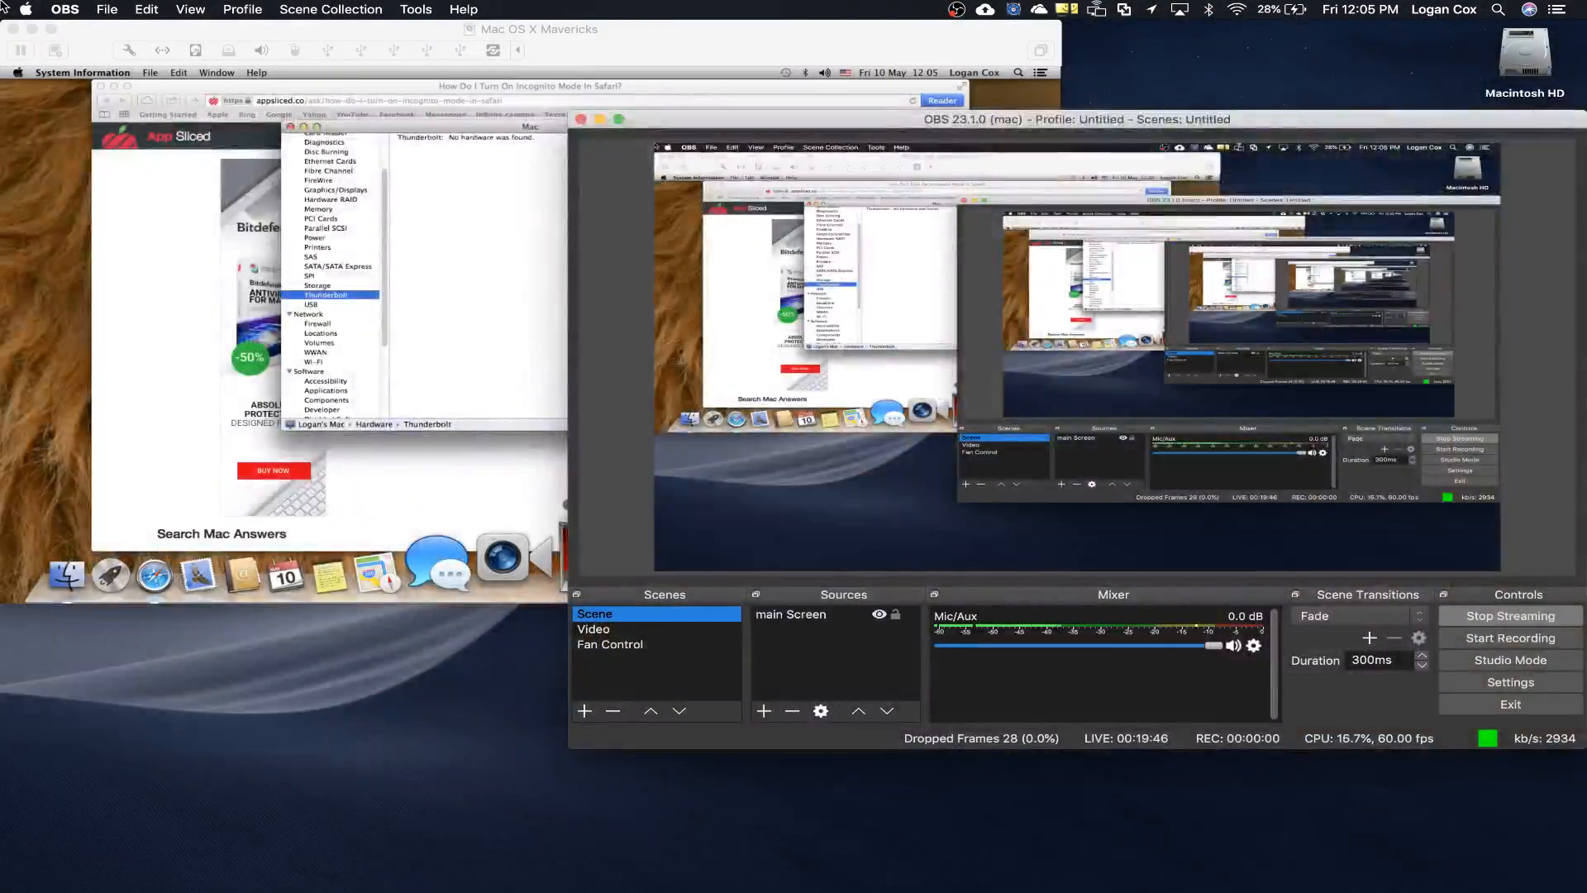
left_click(18, 8)
left_click(76, 30)
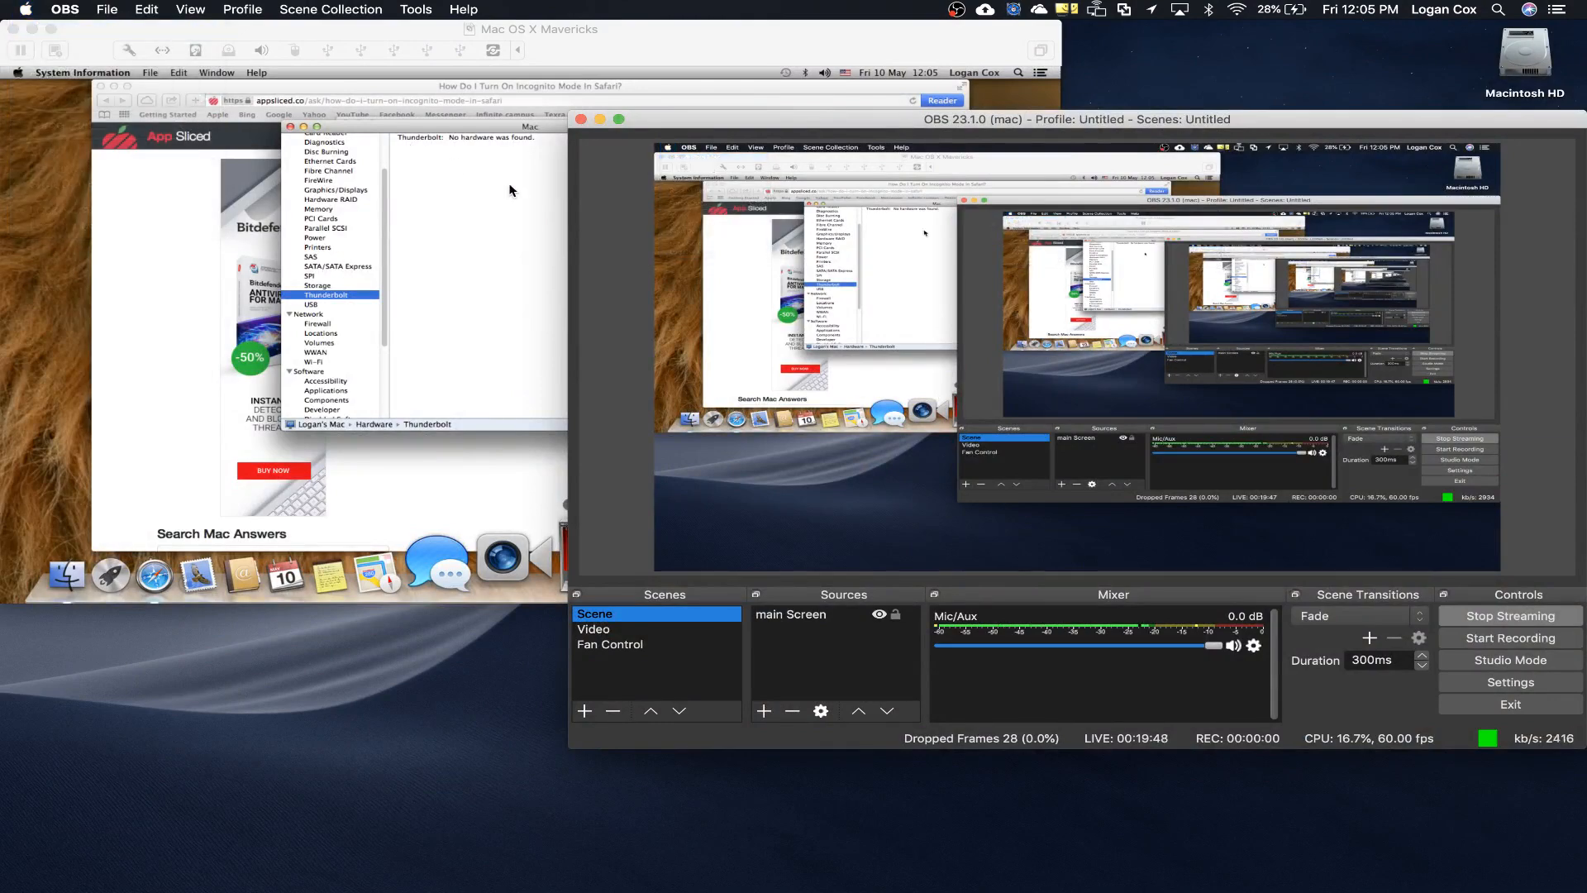
left_click(818, 425)
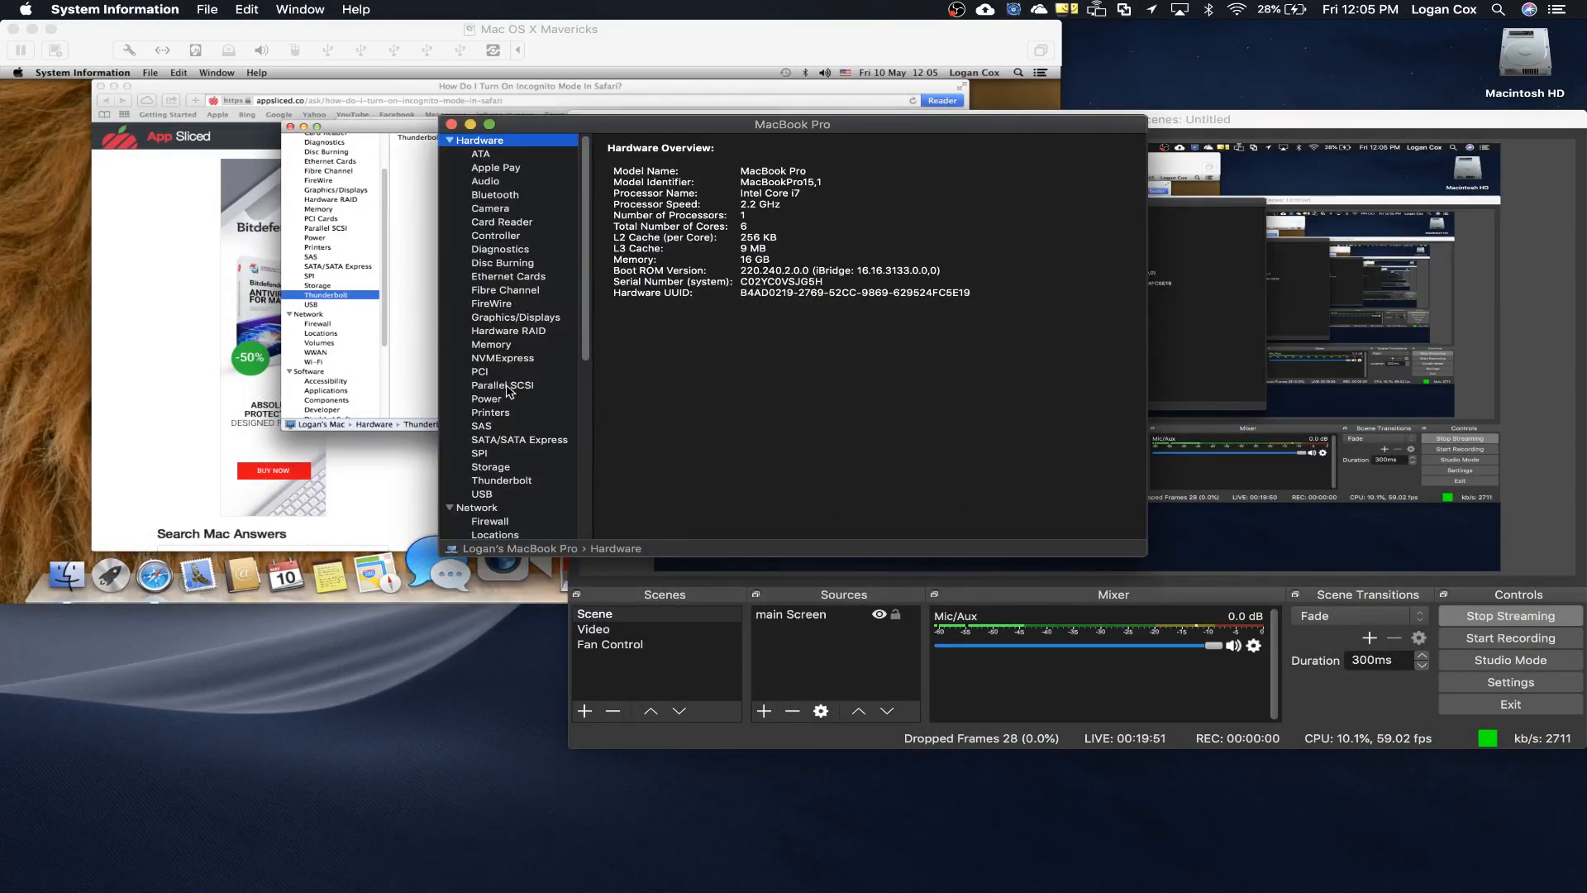
Examine the details of the host Mac's Thunderbolt buses in its System Report
left_click(501, 480)
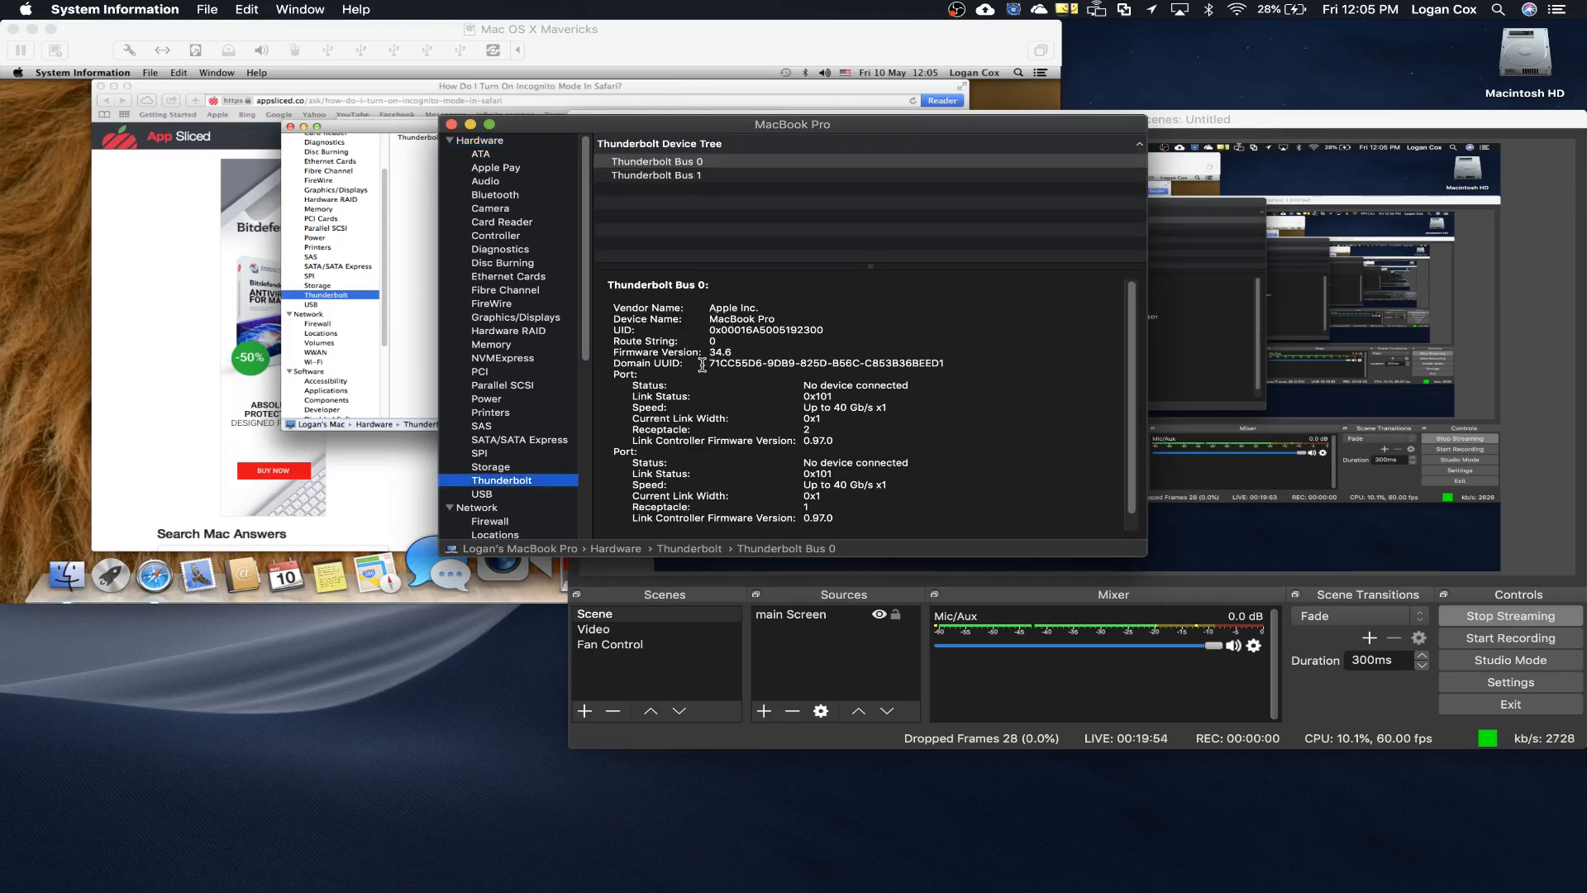
left_click(667, 180)
left_click(671, 161)
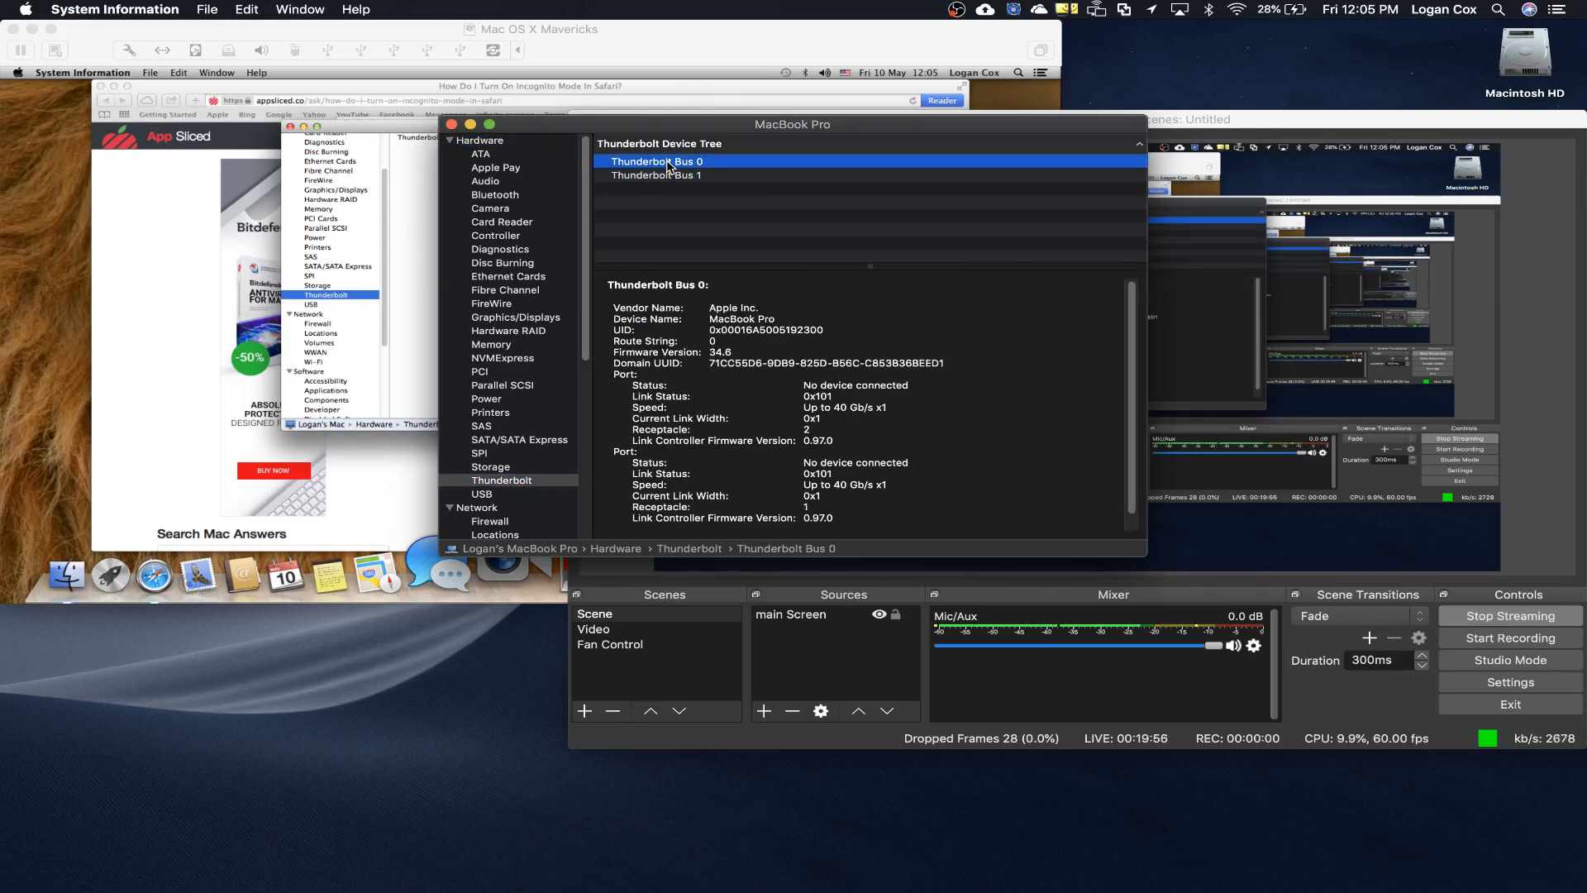
scroll(750, 359, "down", 2)
scroll(750, 359, "up", 2)
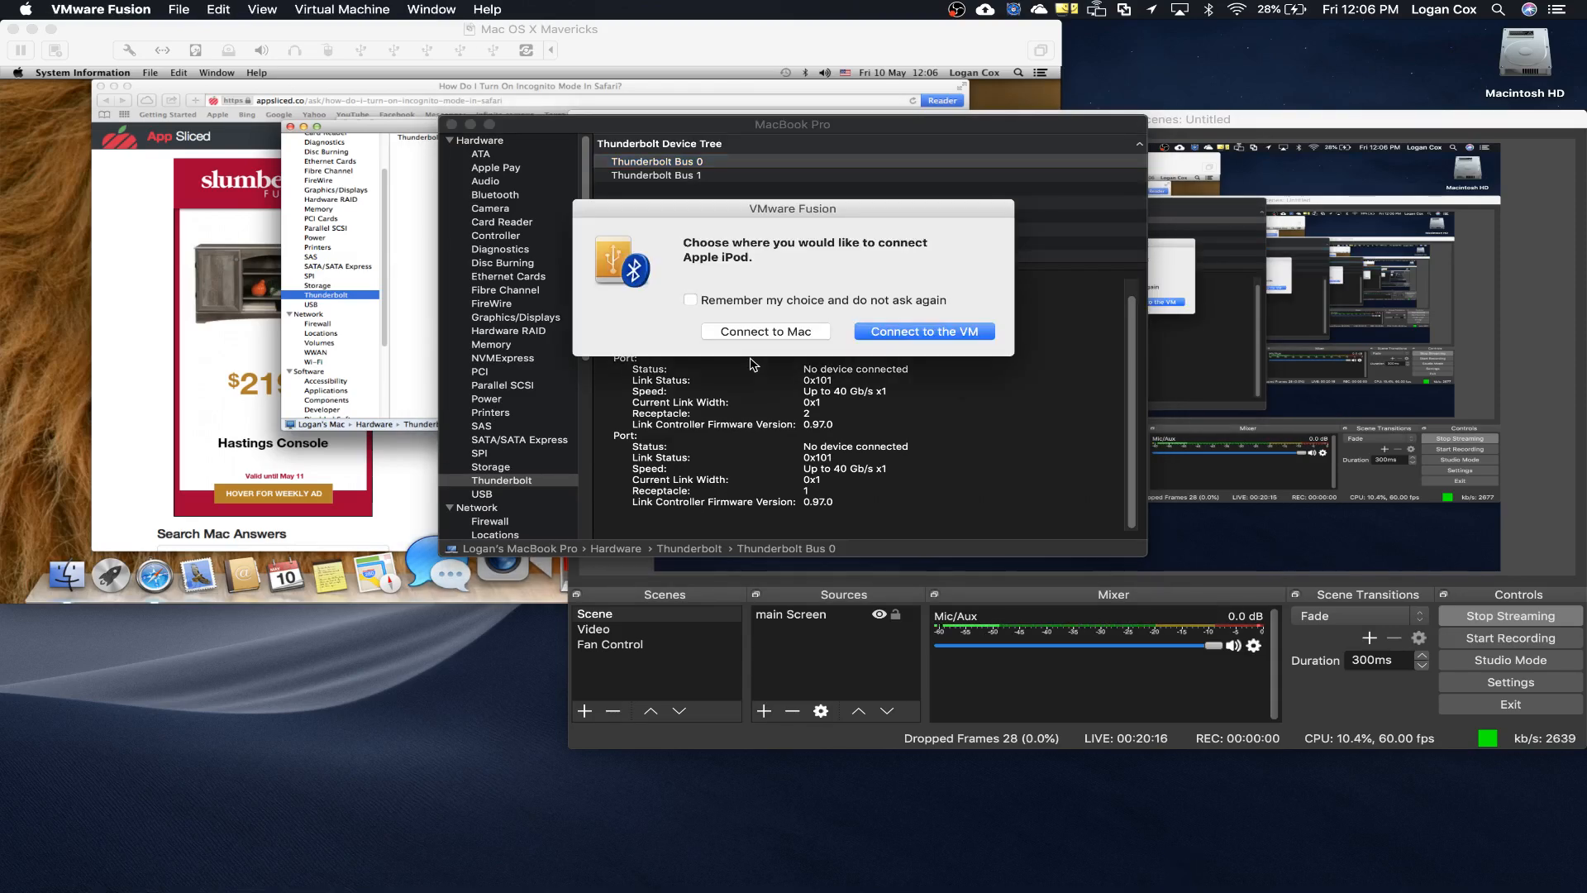
Connect the Apple iPod to the virtual machine, open a Finder window there, and decline the offered iTunes download
left_click(911, 333)
left_click(51, 476)
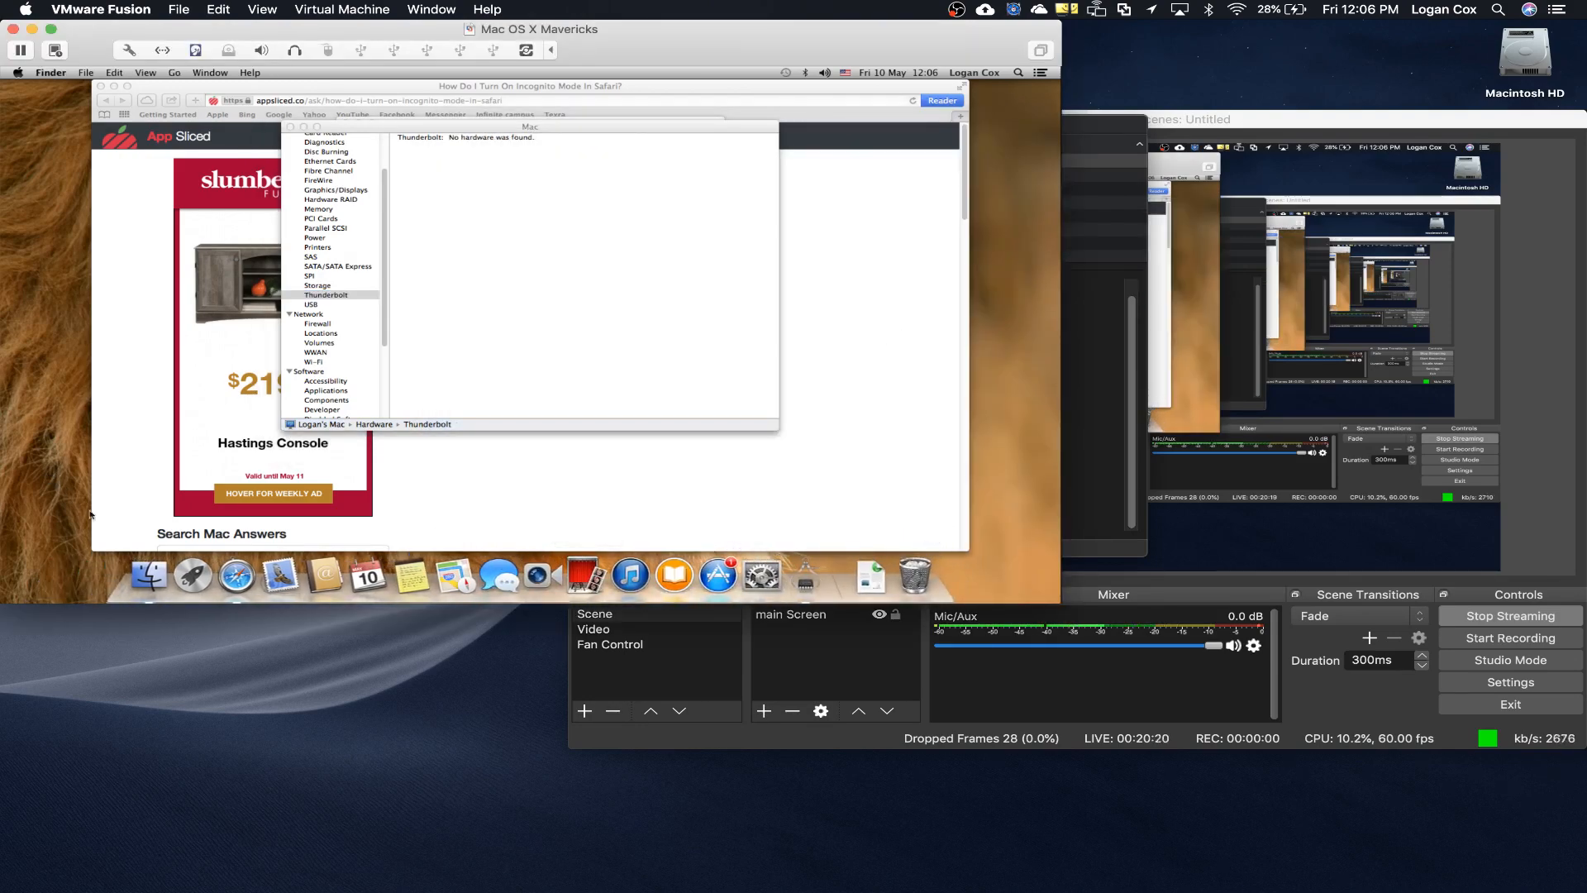
left_click(137, 582)
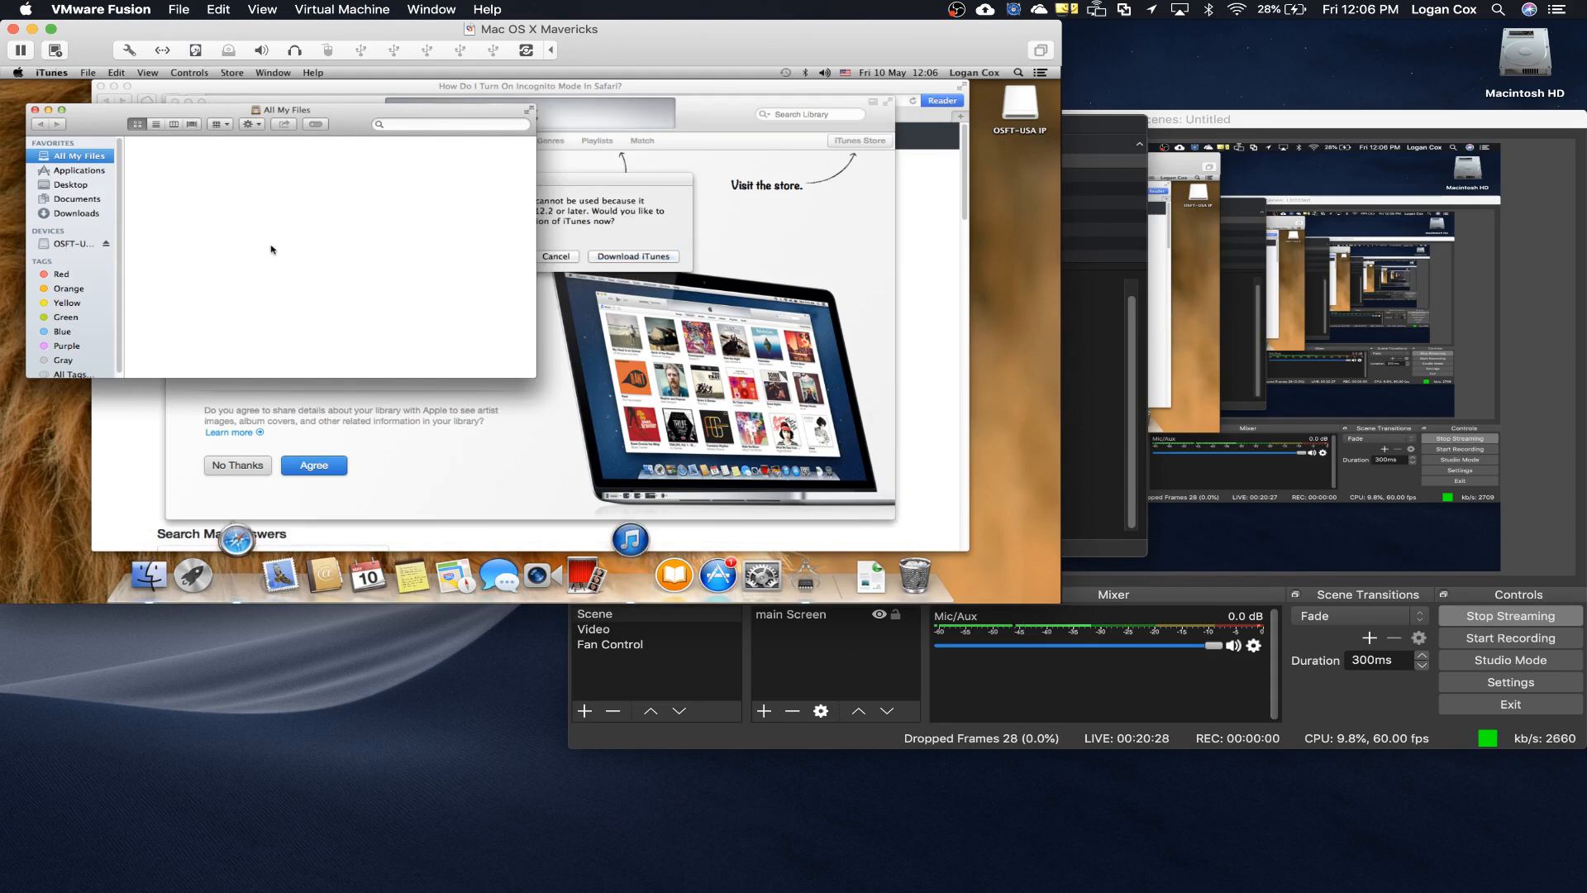
left_click(620, 228)
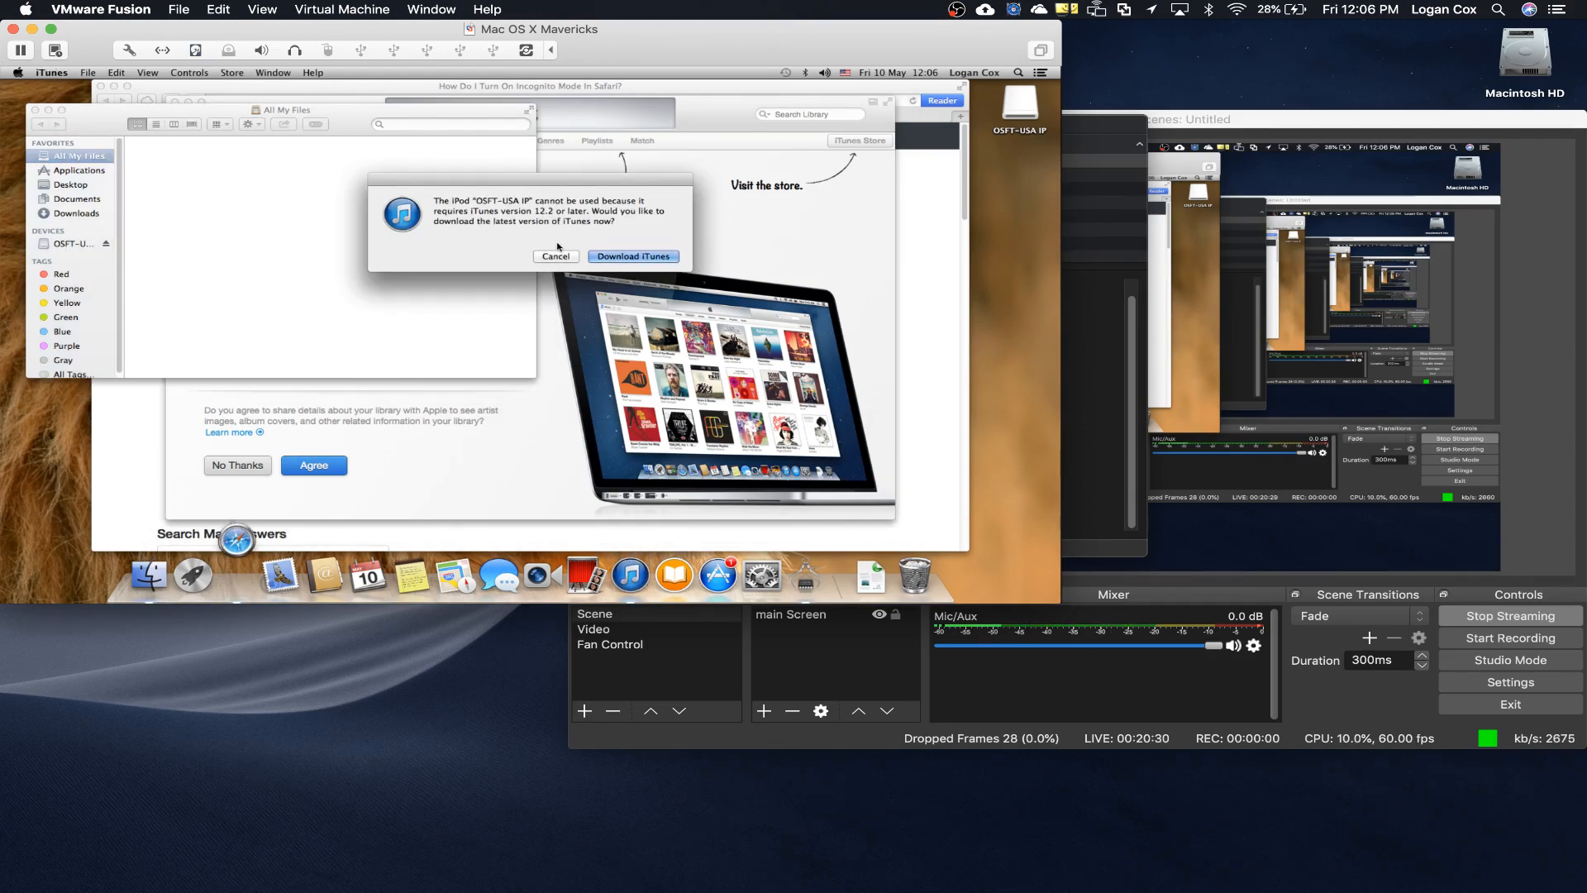
left_click(553, 257)
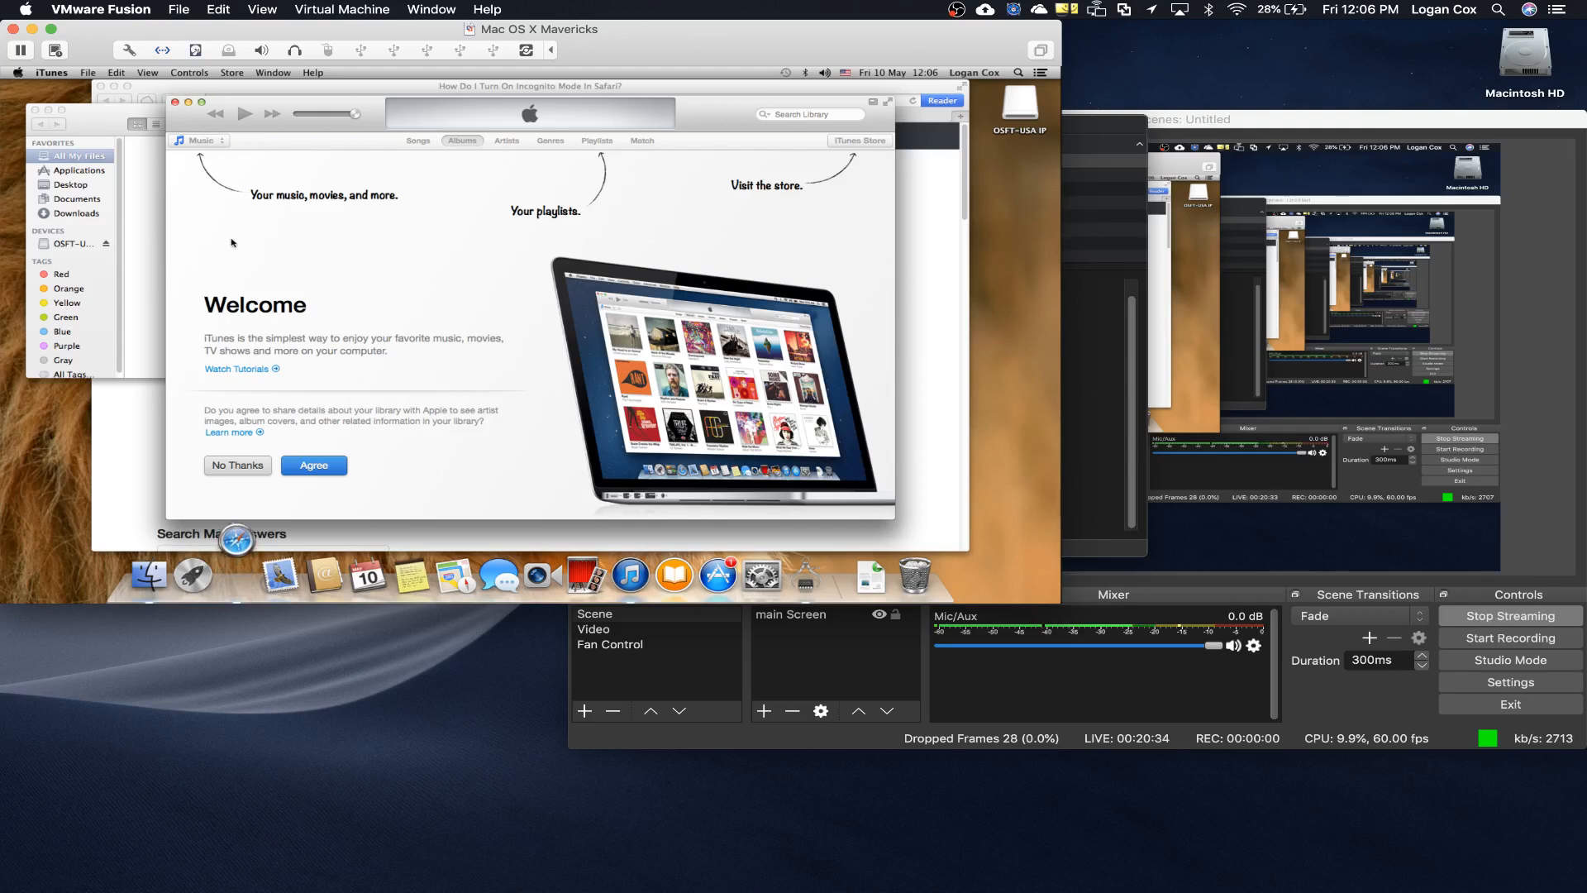
Continue past Safari's certificate warning for stags.bluekai.com and minimize the Safari window
left_click(127, 535)
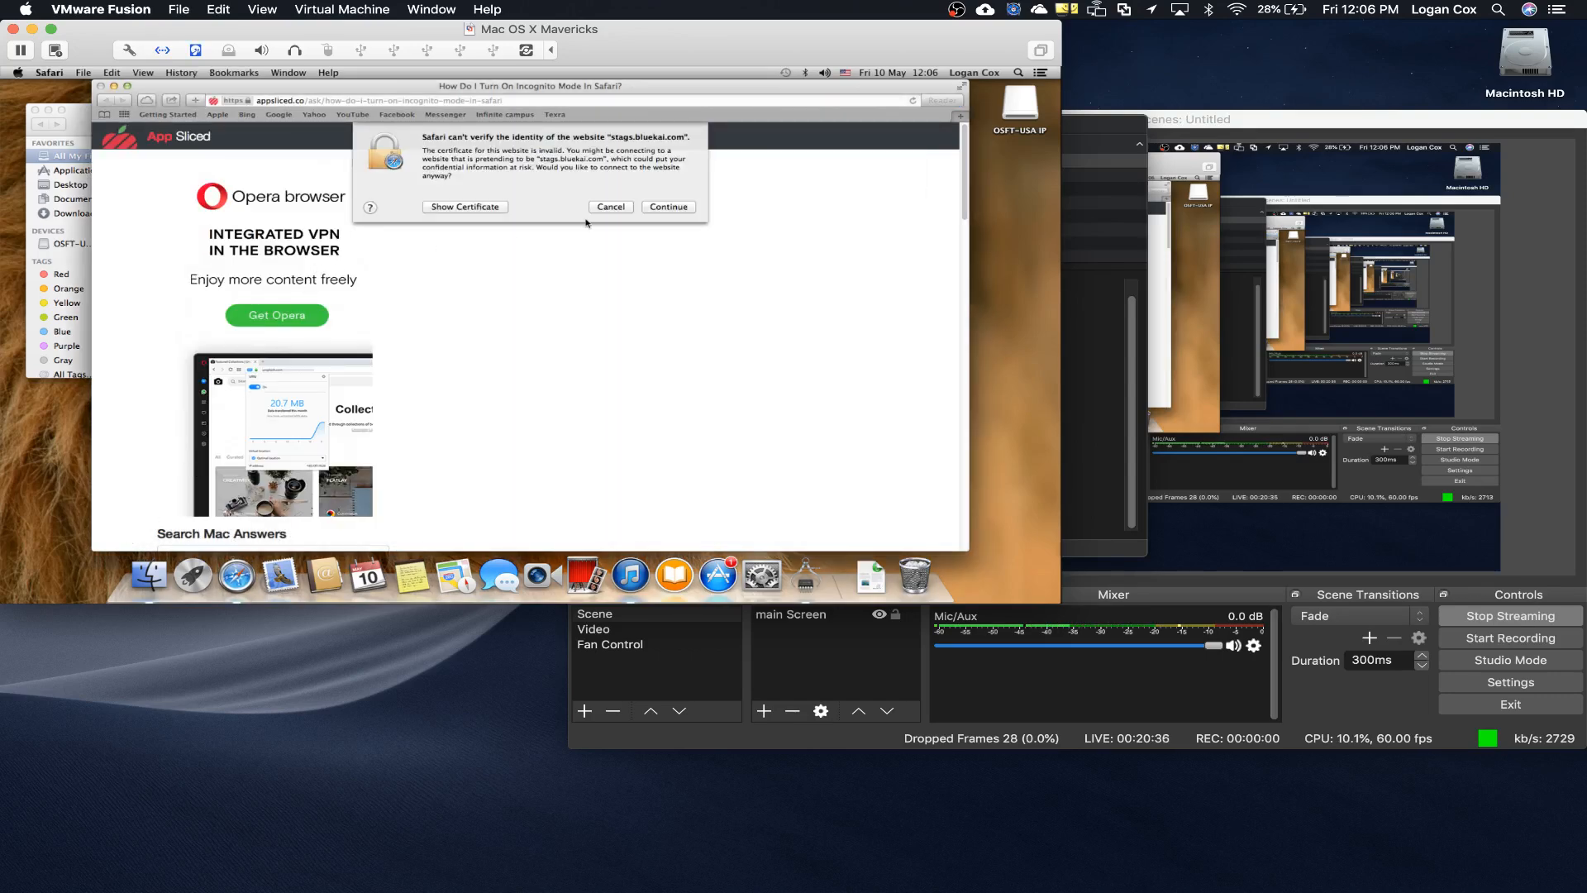
left_click(666, 207)
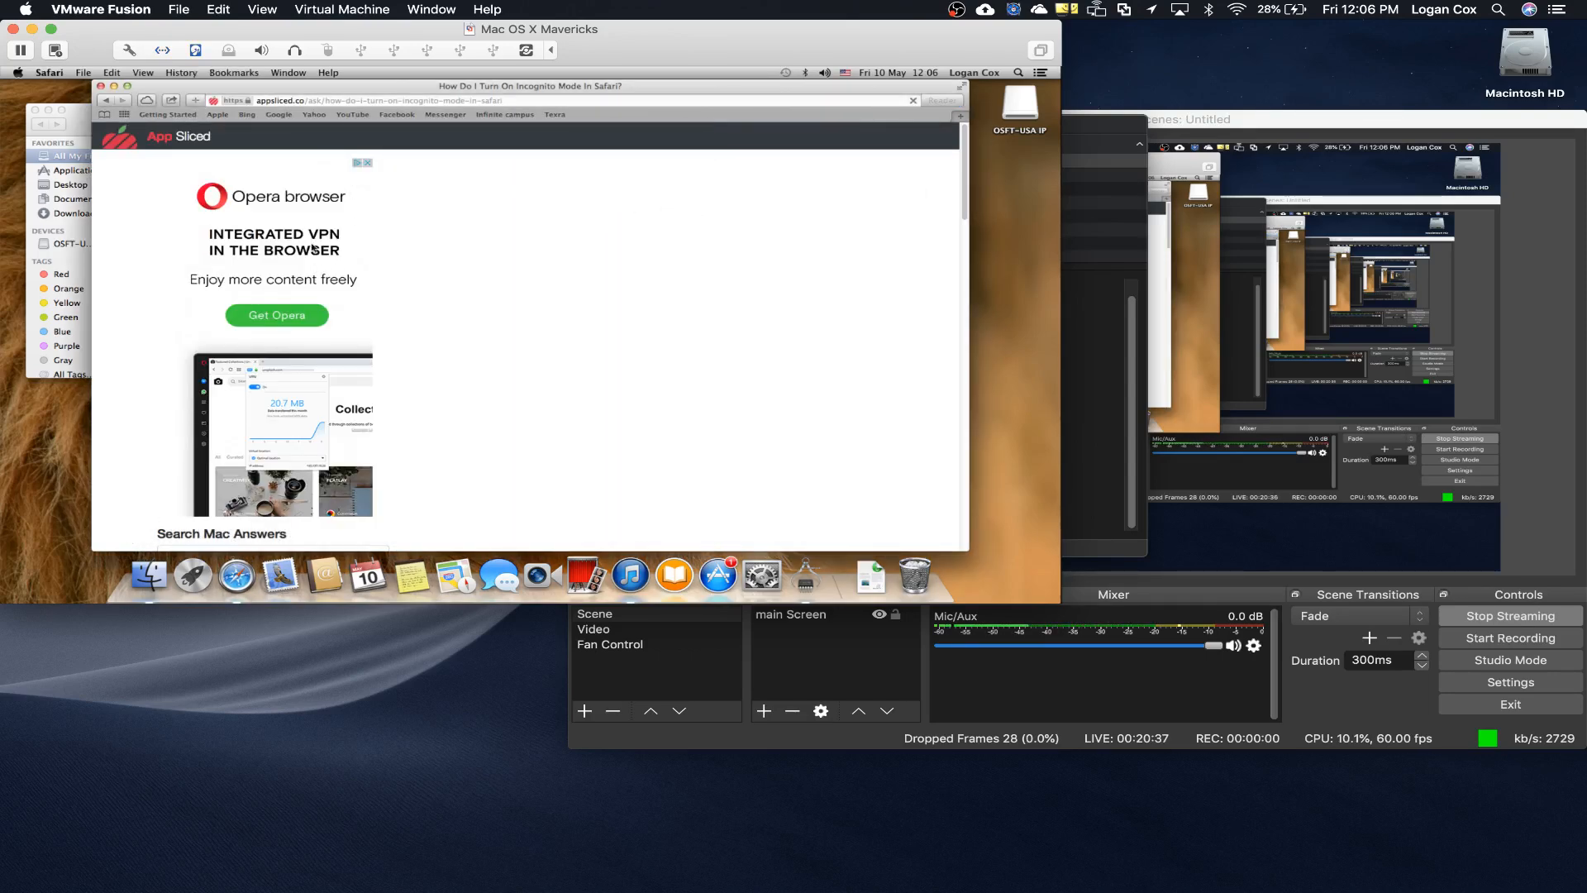
left_click(114, 86)
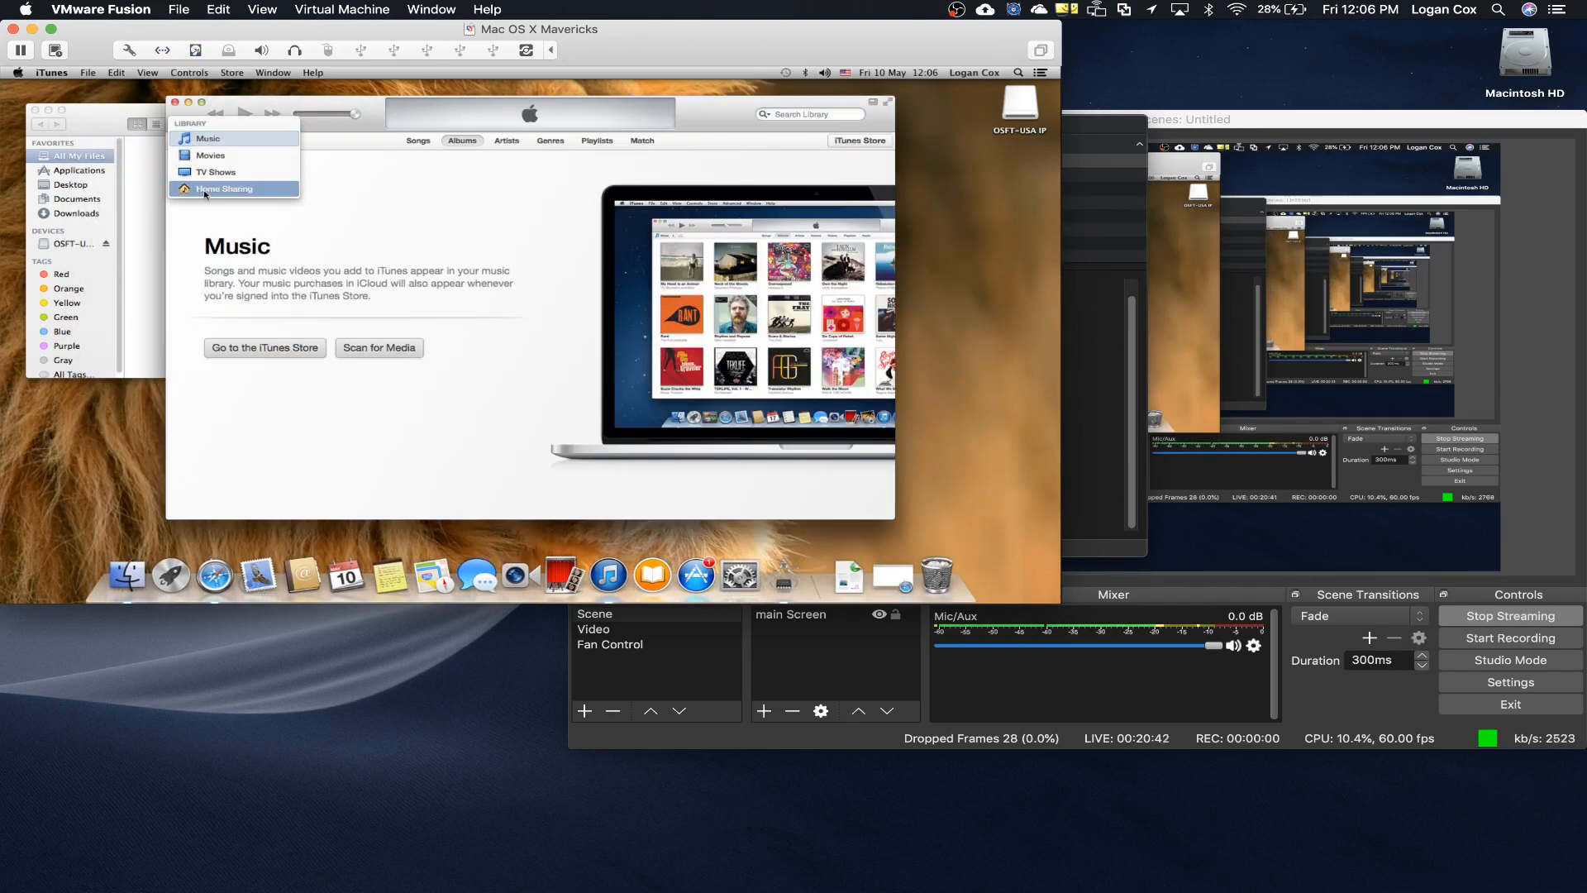
Enable Internet Radio in the General preferences of the virtual machine's iTunes
left_click(312, 157)
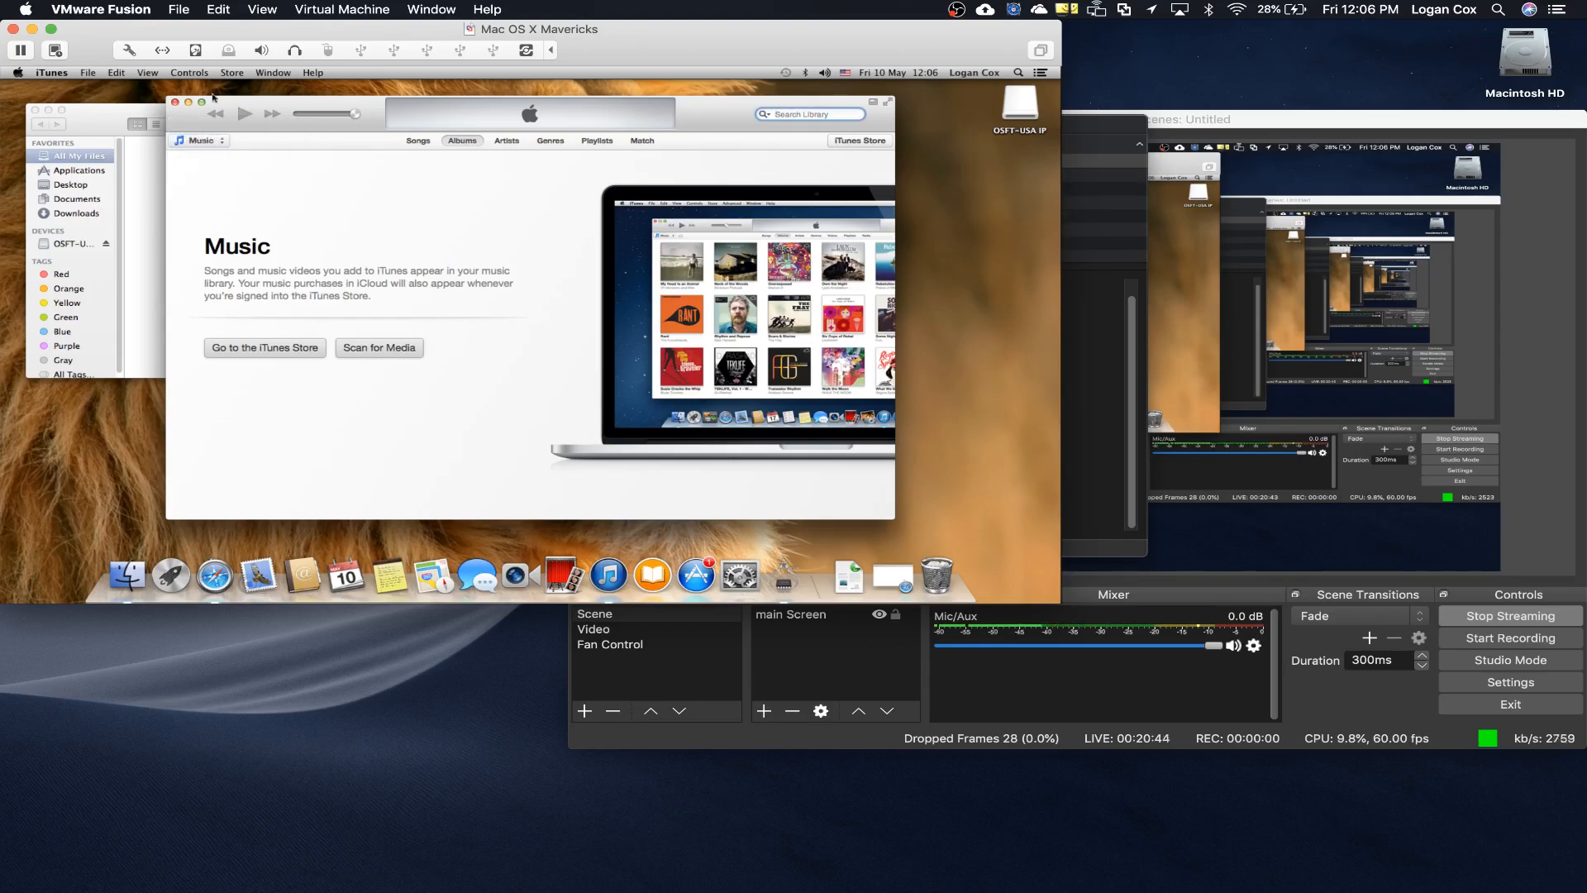
left_click(89, 74)
mouse_move(51, 73)
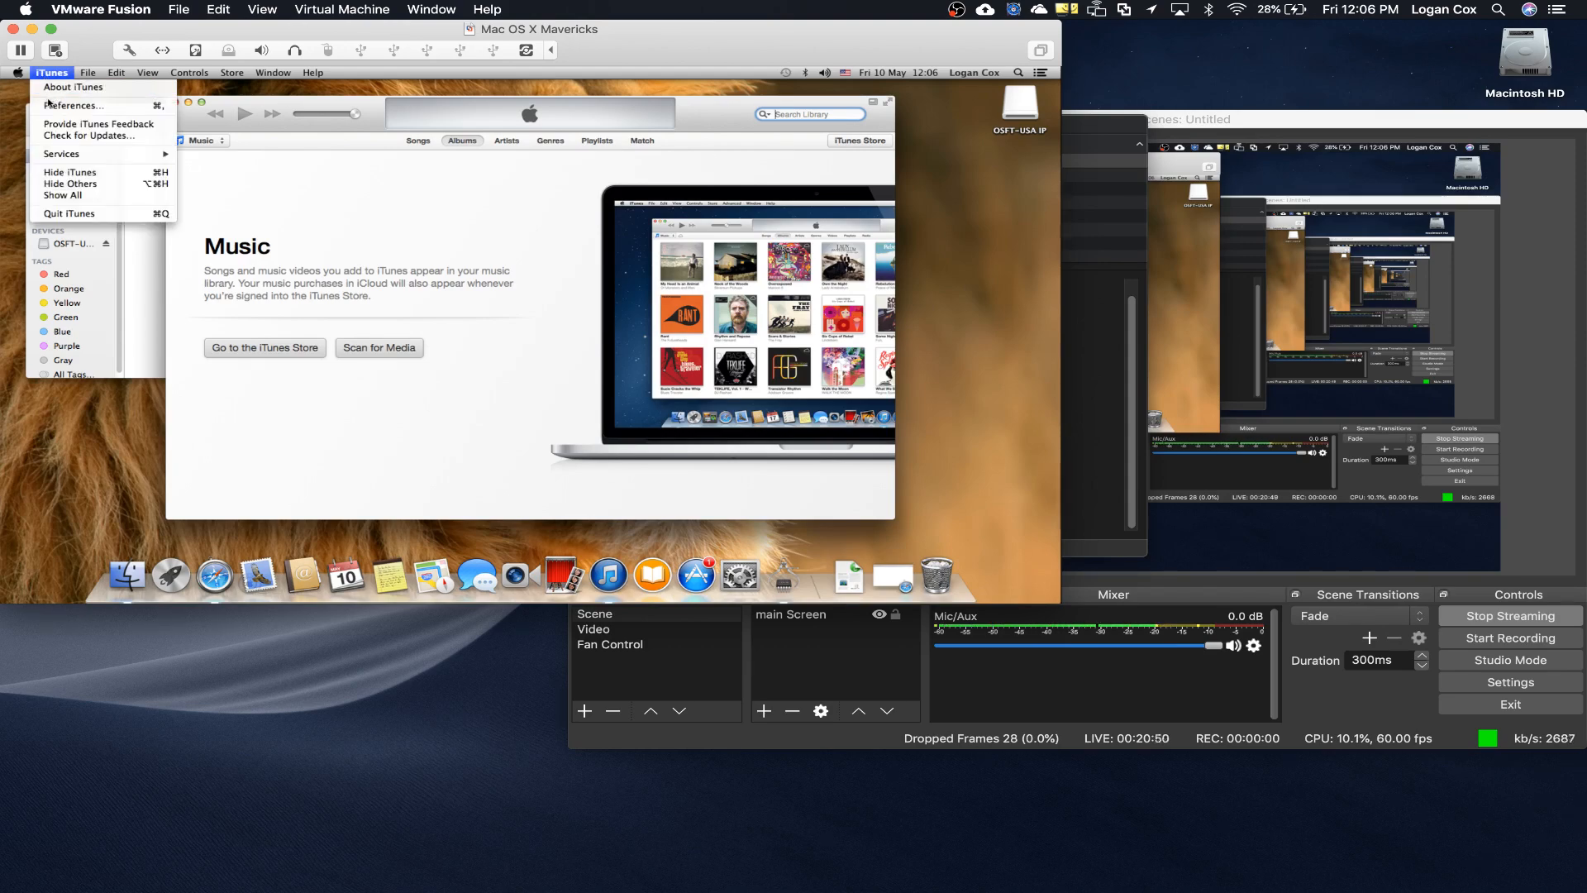
left_click(50, 105)
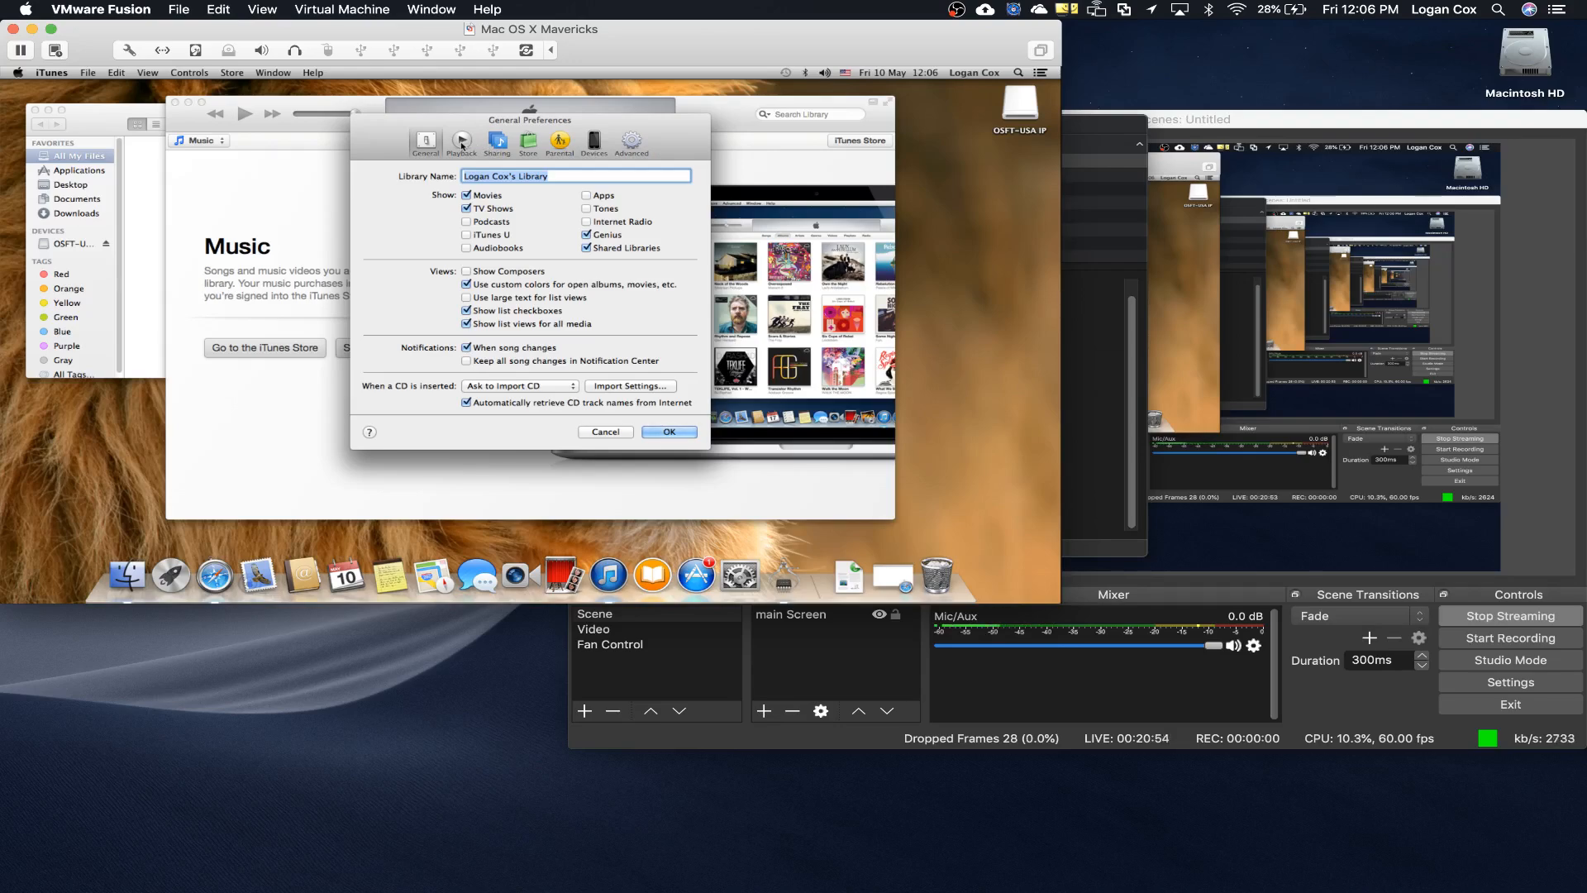
left_click(614, 222)
left_click(661, 433)
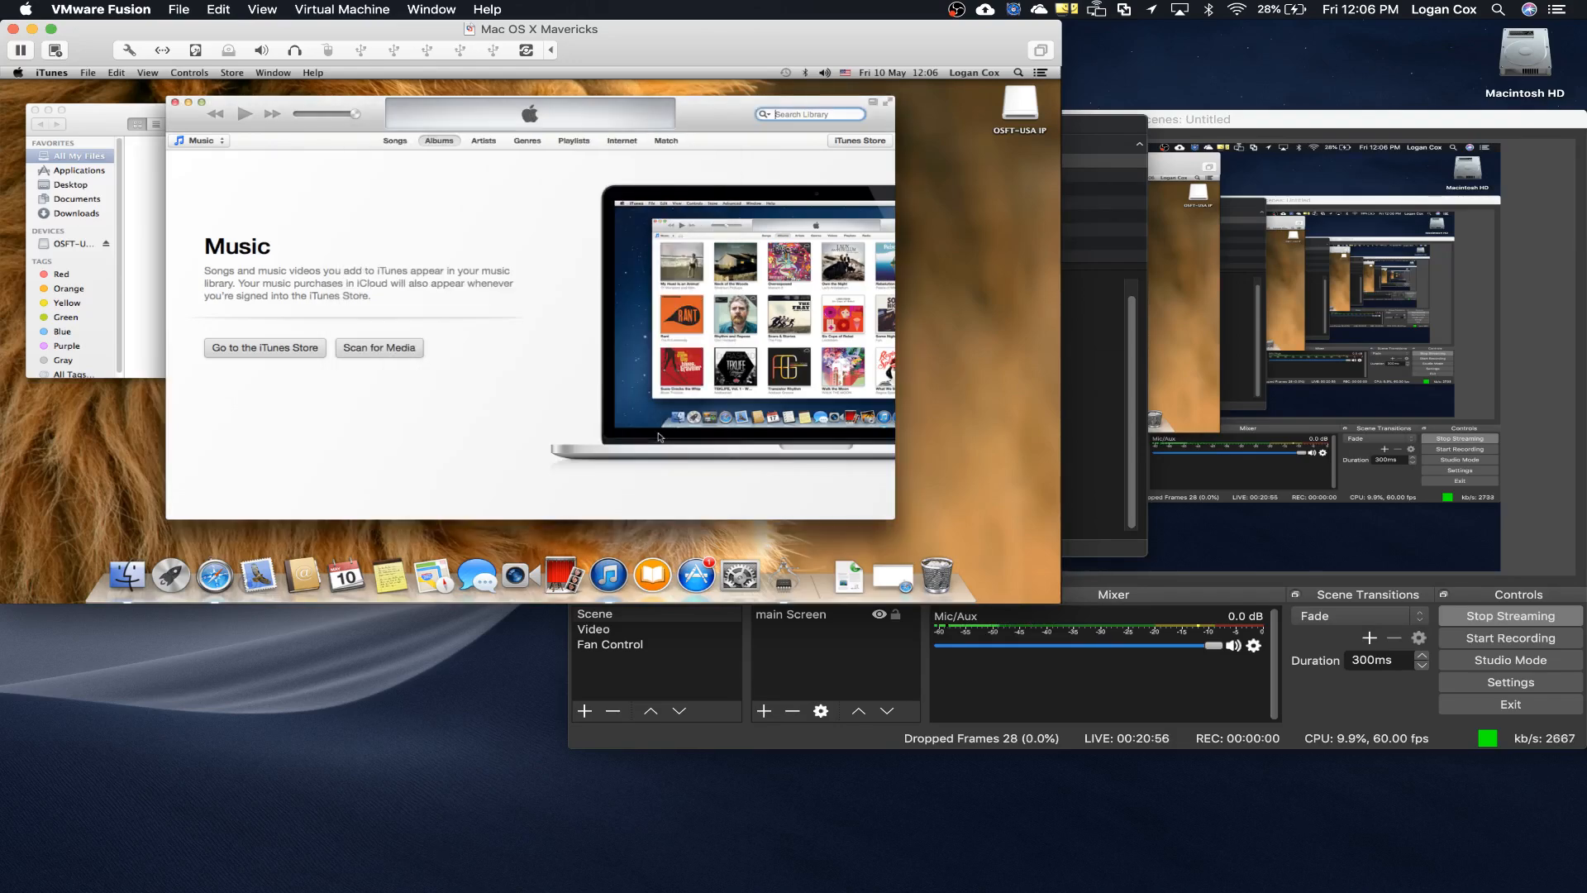
Keep Music as the iTunes library and show its list of Internet radio stream categories
left_click(194, 140)
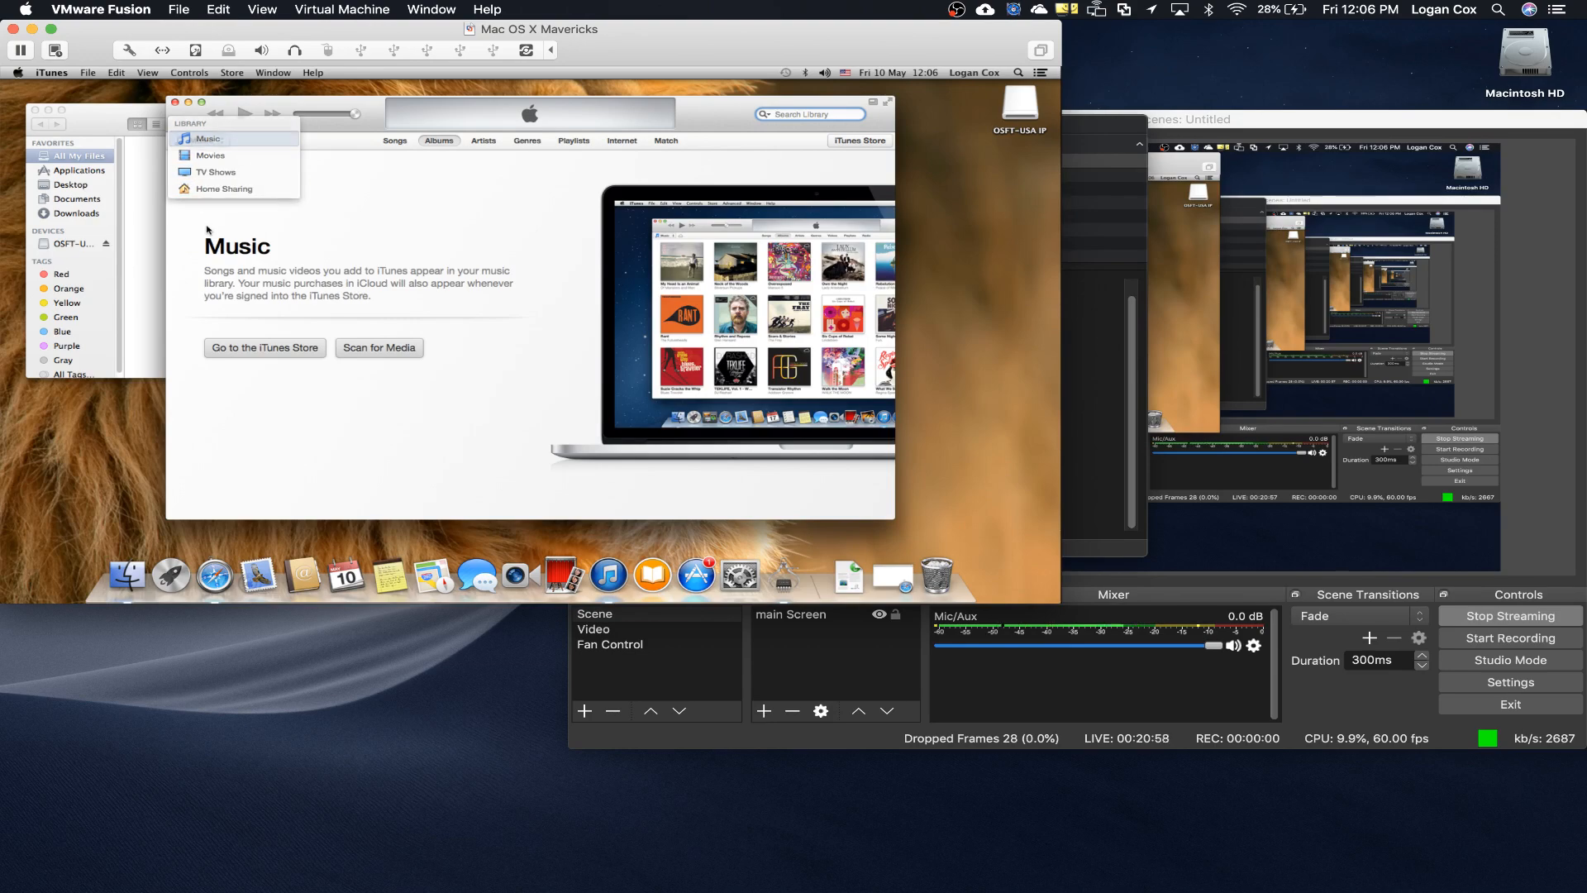
left_click(205, 139)
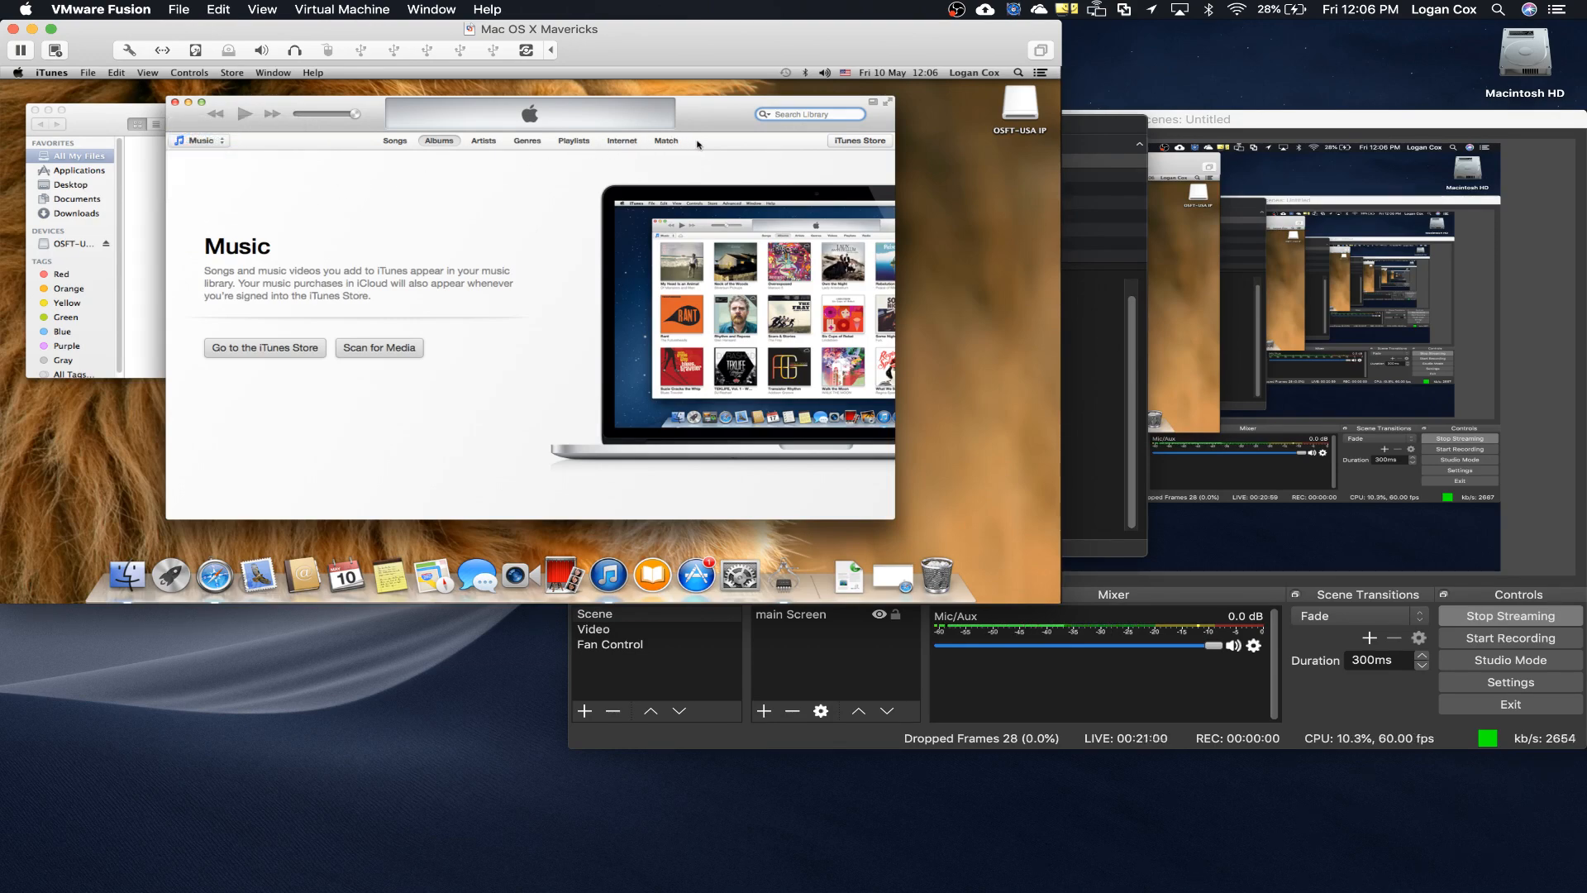
left_click(632, 141)
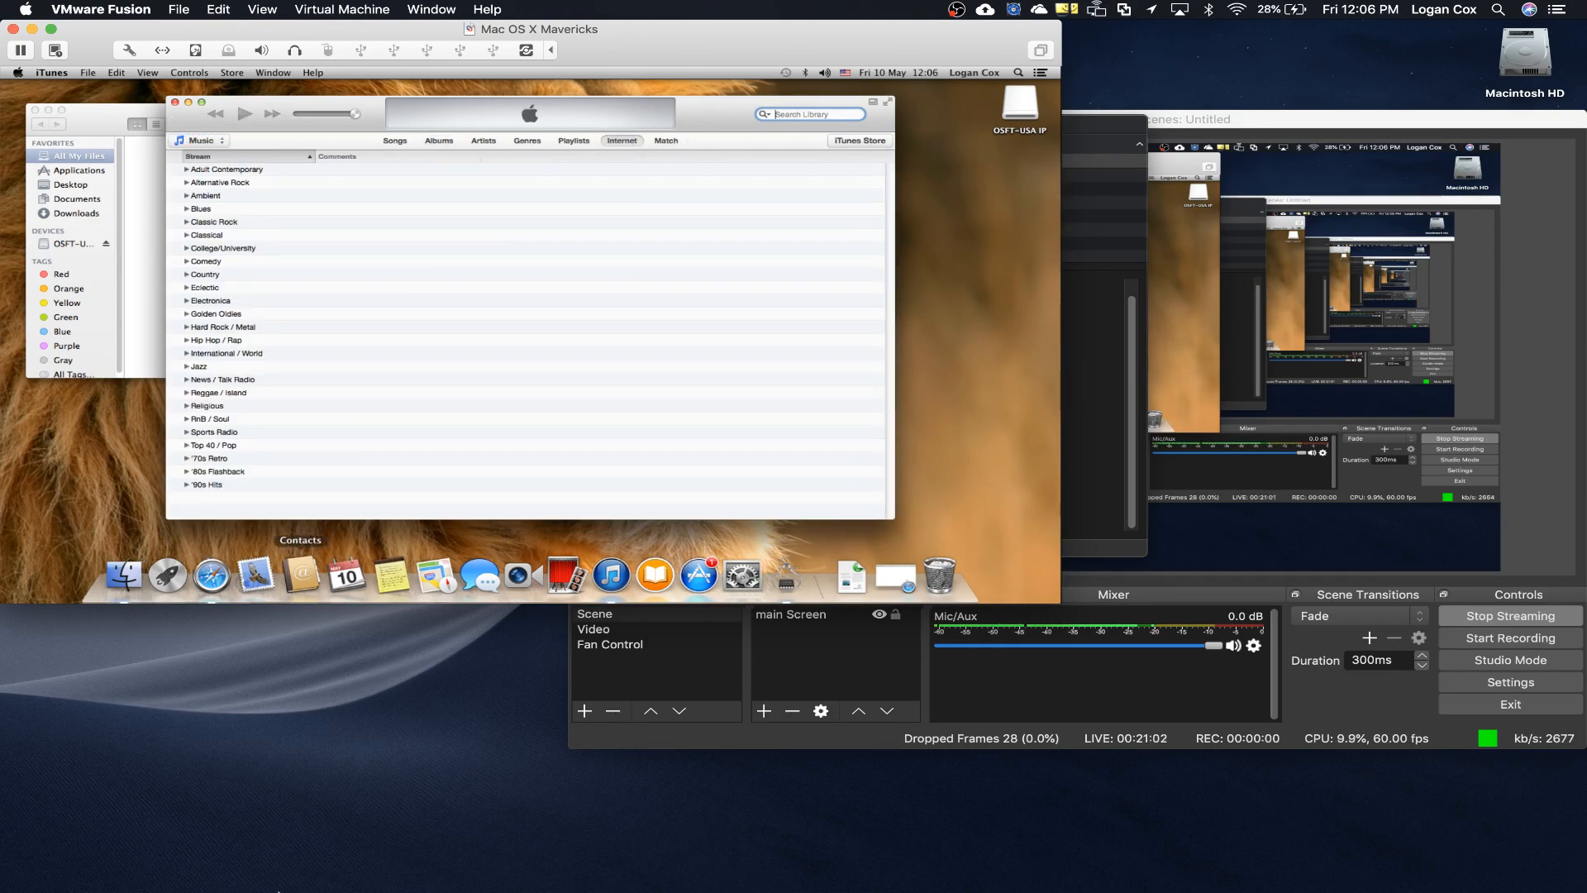
Open iTunes on the host Mac and look through its available media libraries
mouse_move(919, 886)
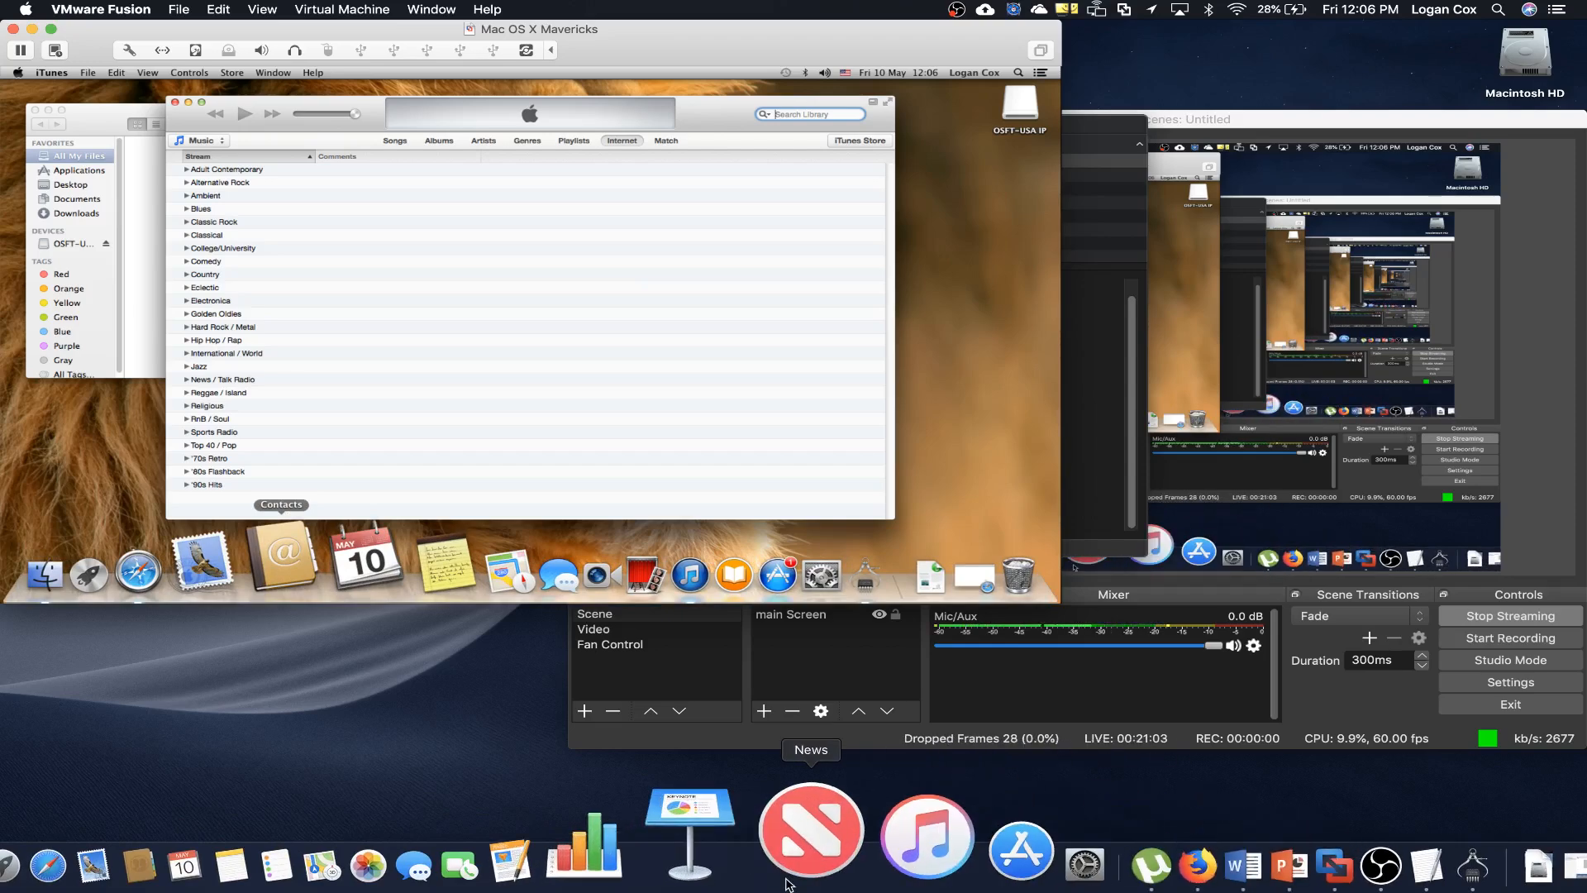
left_click(841, 851)
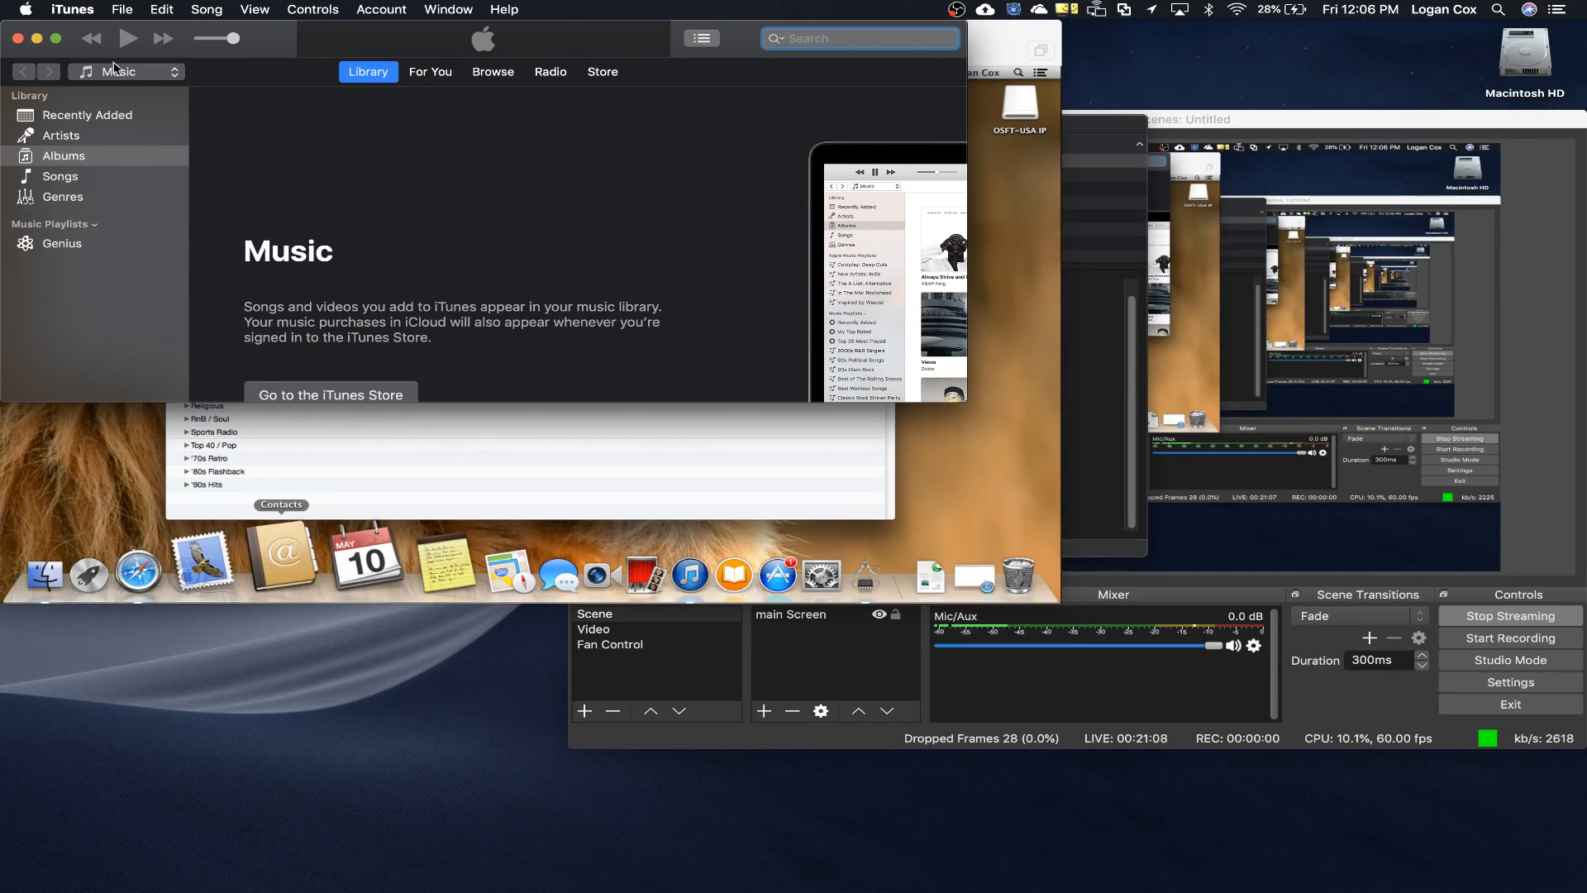
left_click(122, 72)
left_click(325, 202)
Look through the host iTunes' General and Playback preferences, dismiss them without changes, and quit iTunes
left_click(74, 8)
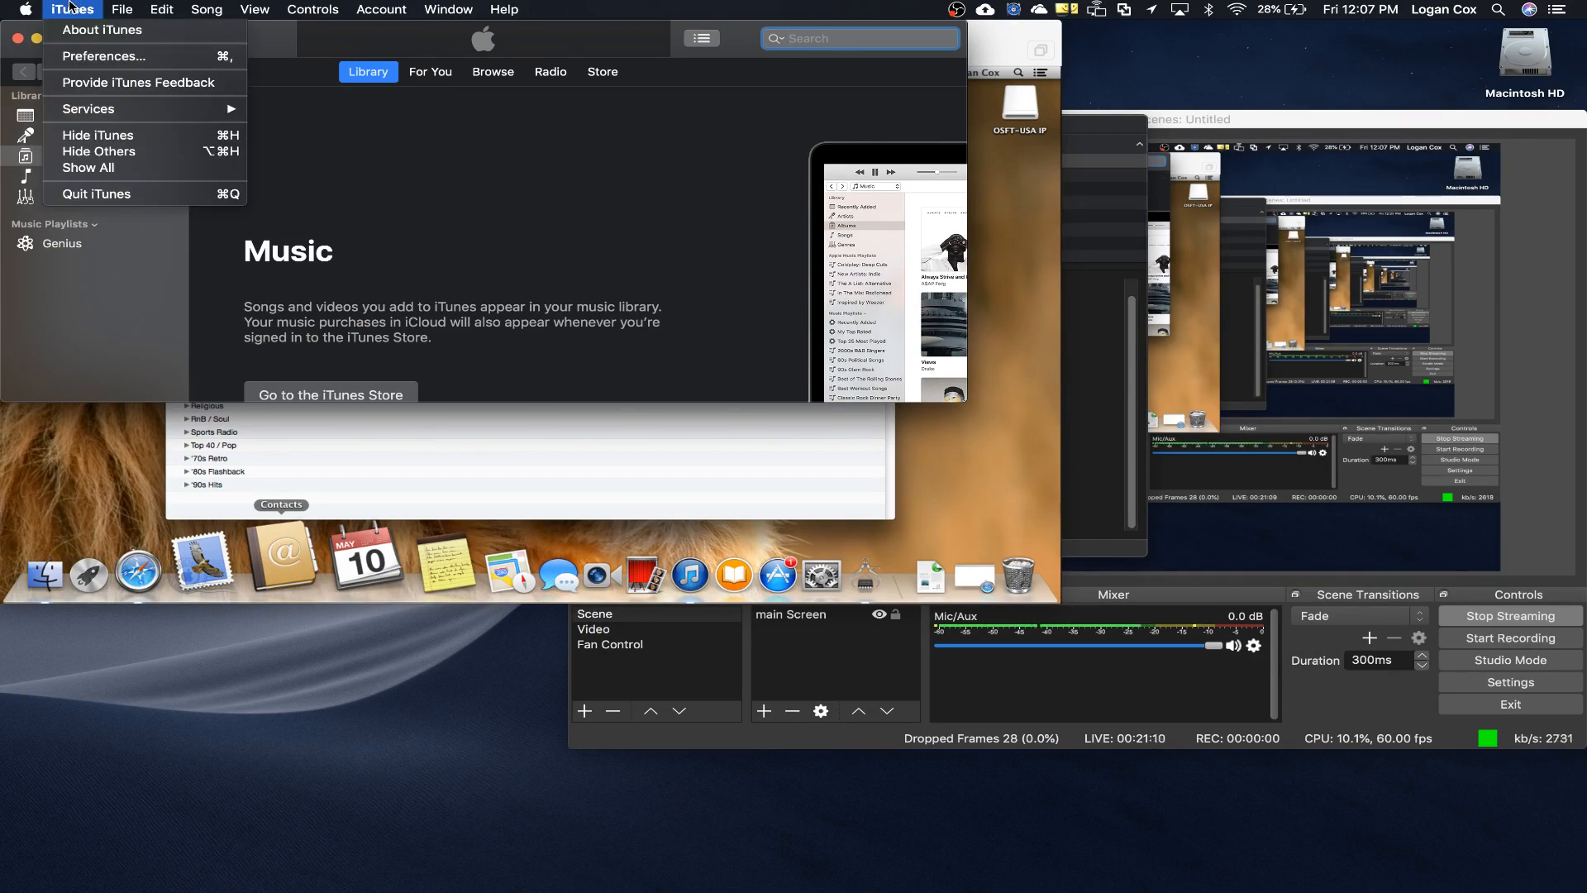
left_click(90, 57)
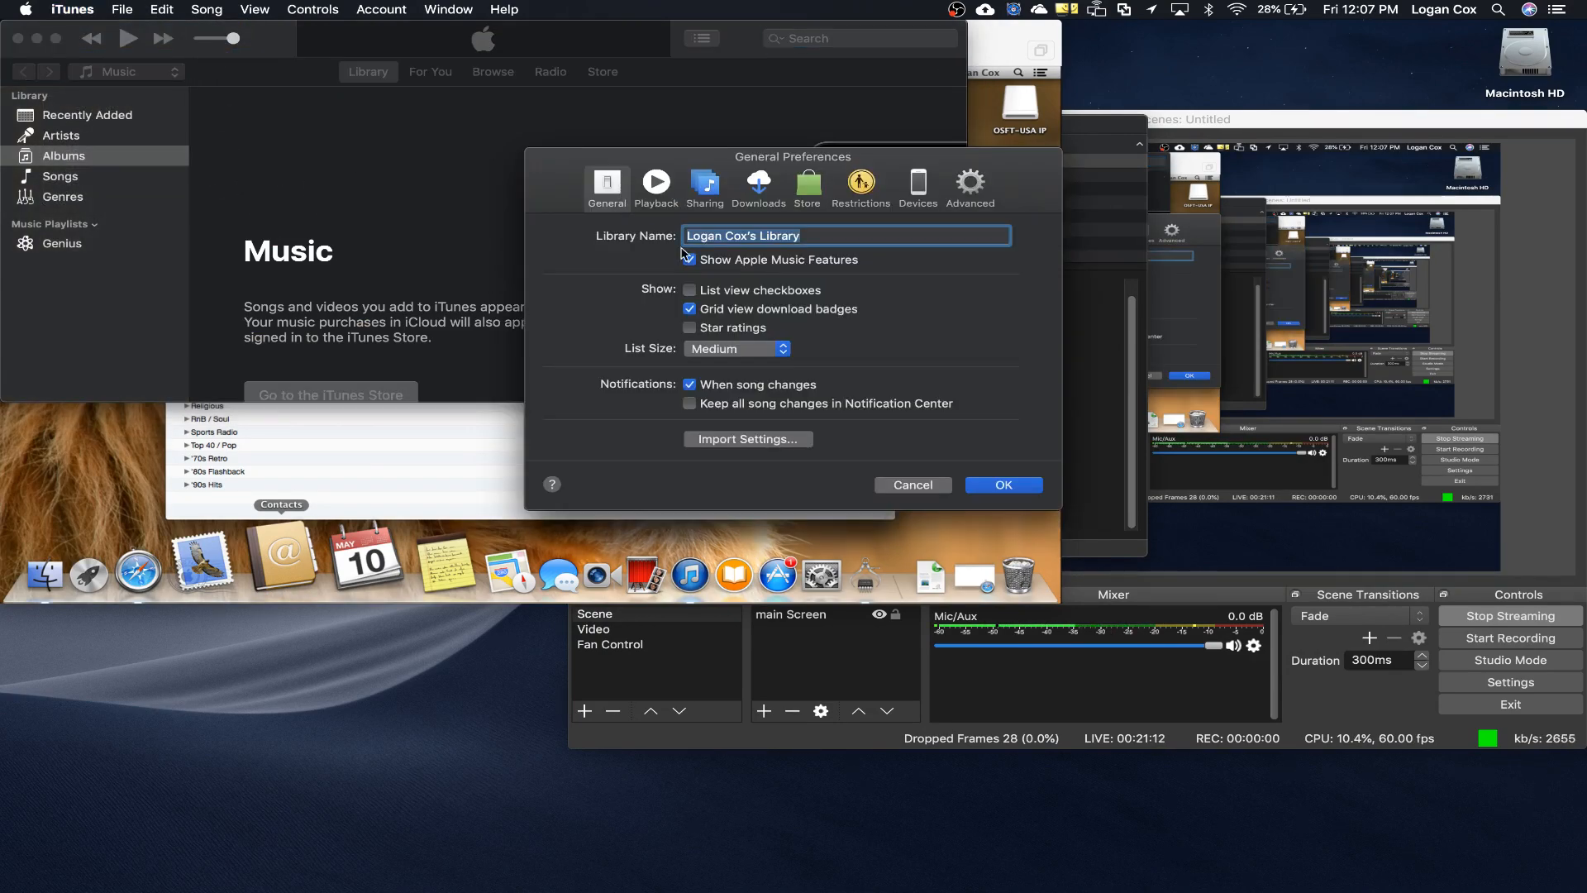
left_click(655, 189)
left_click(608, 192)
key("Escape")
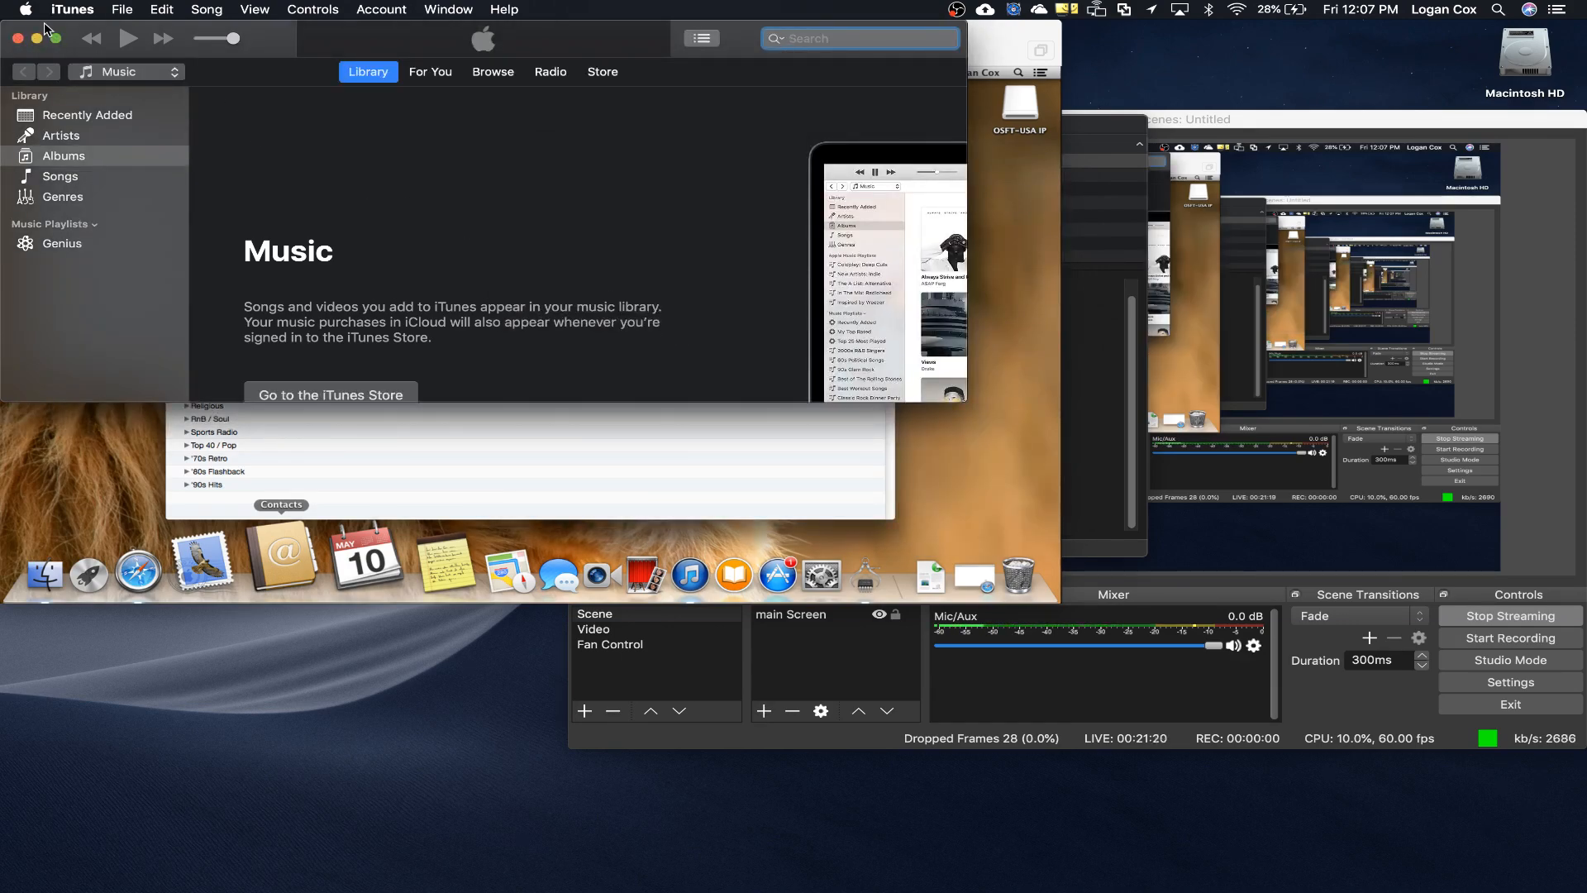
key("super+q")
Return to the virtual machine's iTunes and select the Classical stream category
left_click(385, 231)
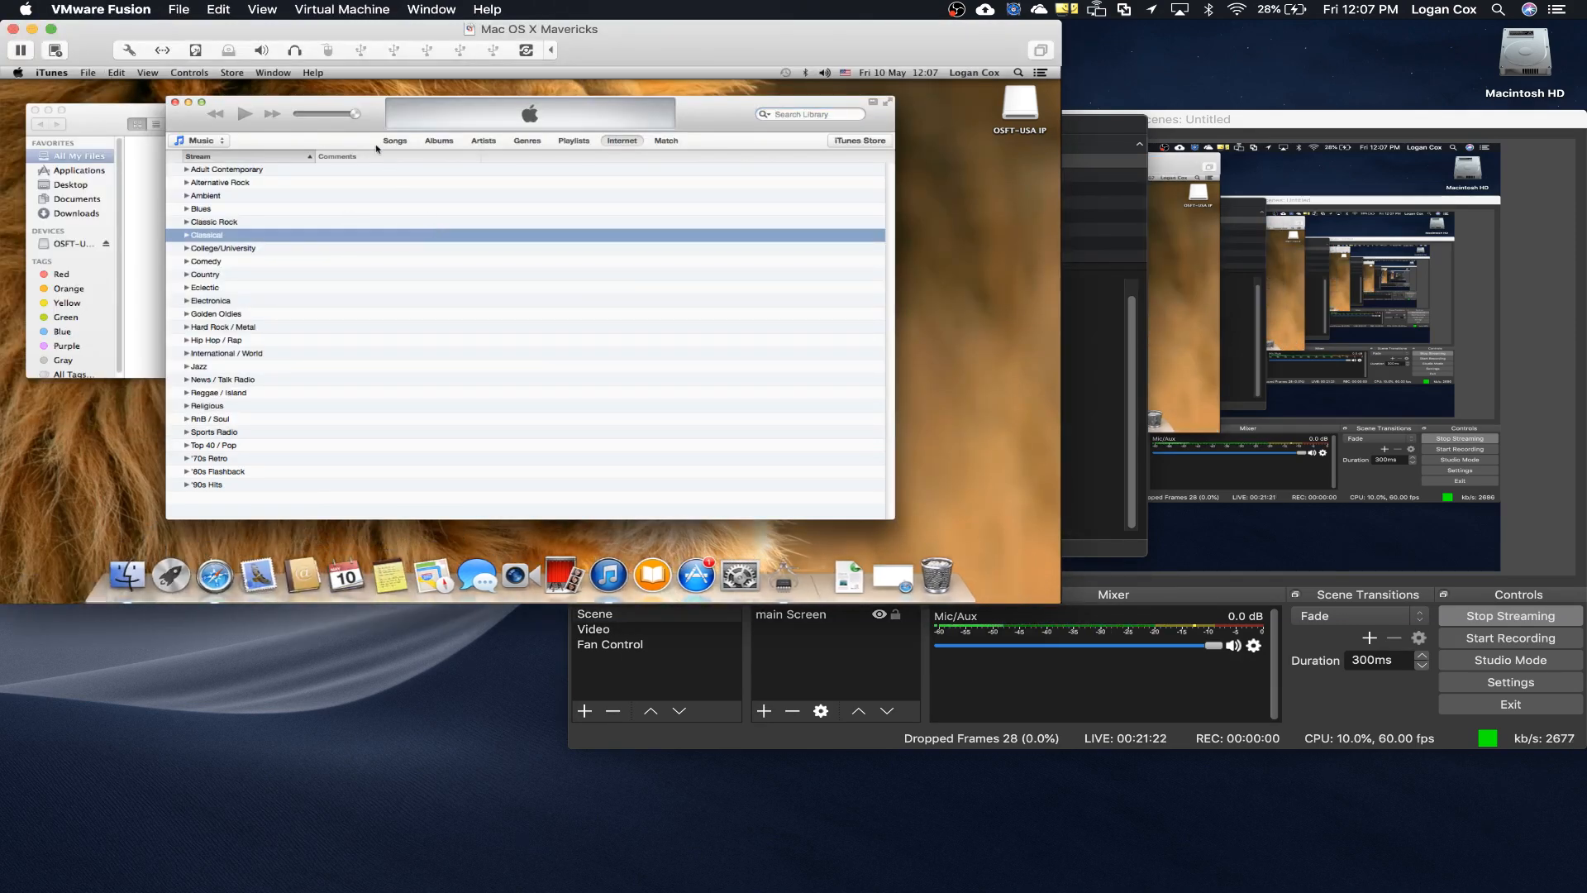
mouse_move(355, 114)
left_mouse_down()
mouse_move(318, 117)
mouse_move(357, 115)
left_mouse_up()
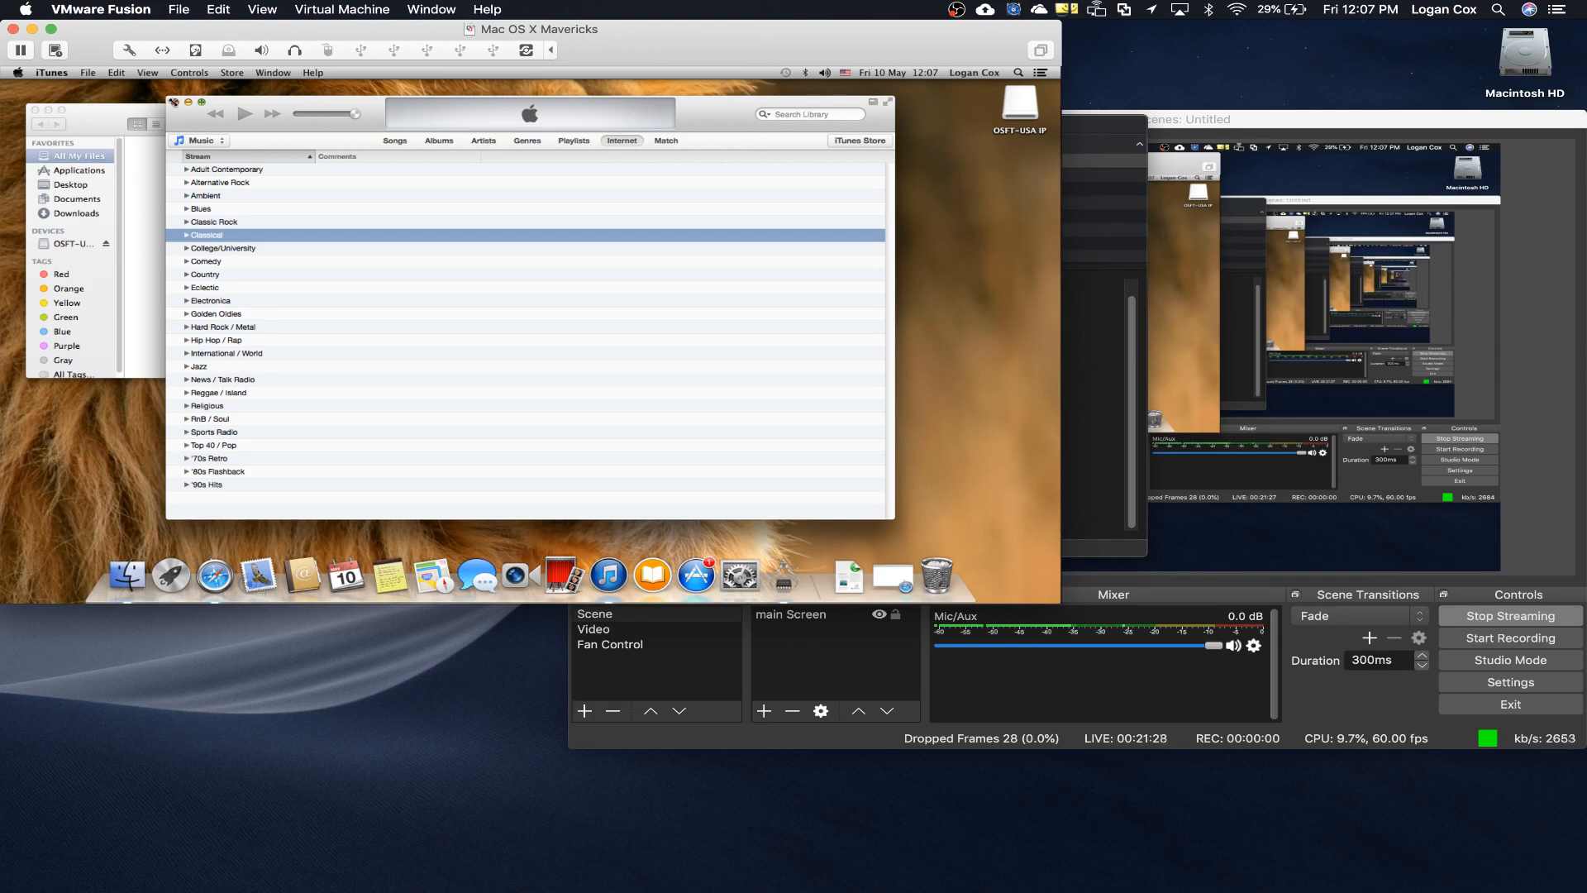
Close the iTunes, Finder and System Report windows
left_click(173, 101)
left_click_drag(188, 120, 366, 137)
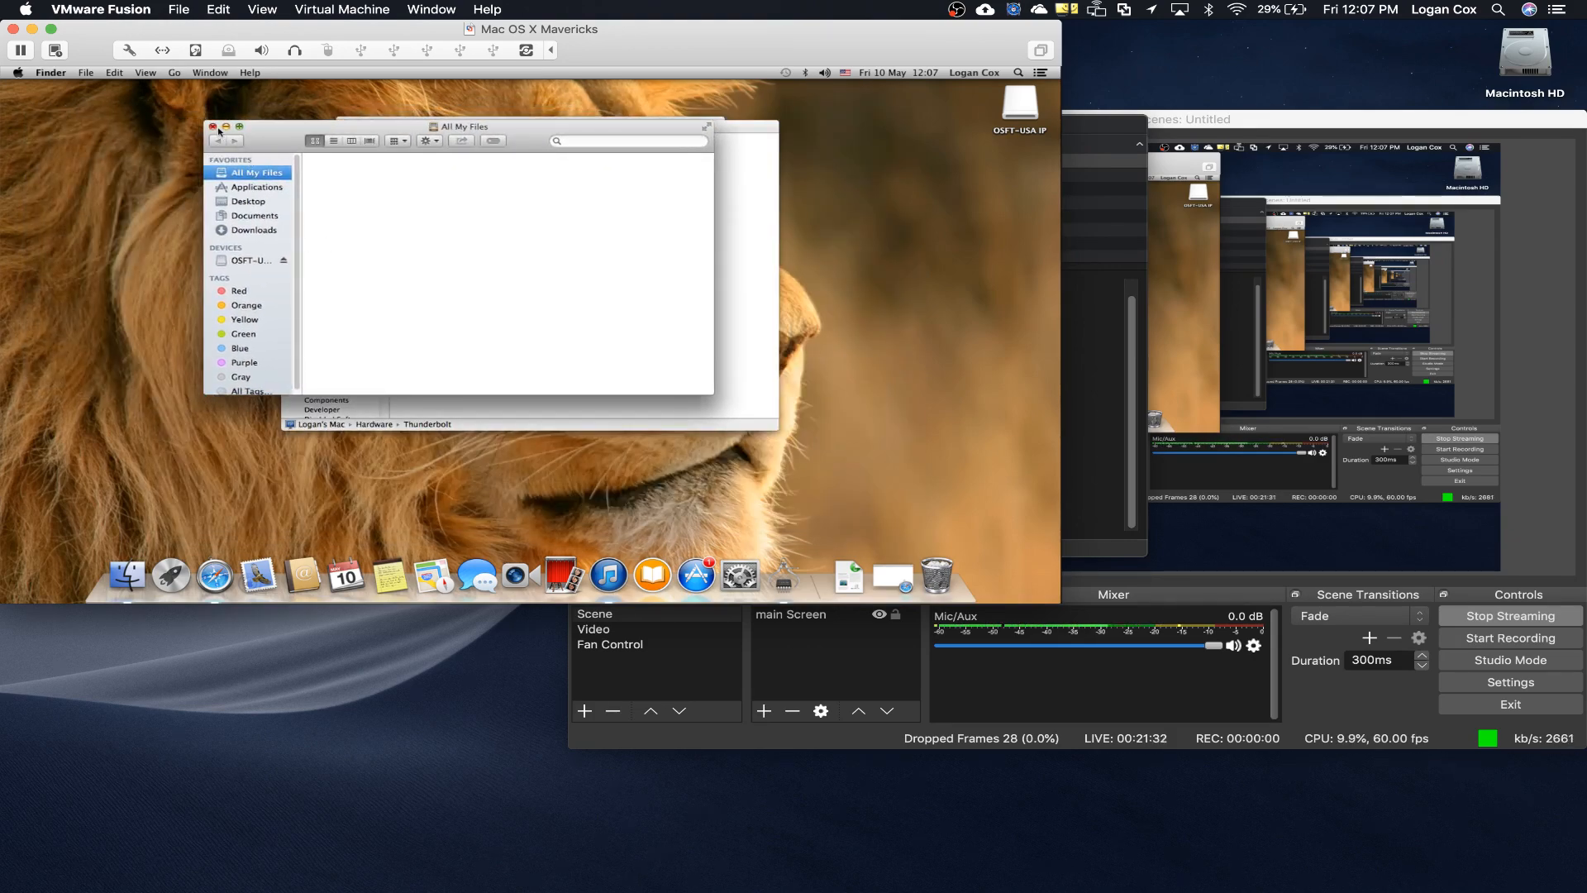
left_click(212, 126)
left_click(291, 127)
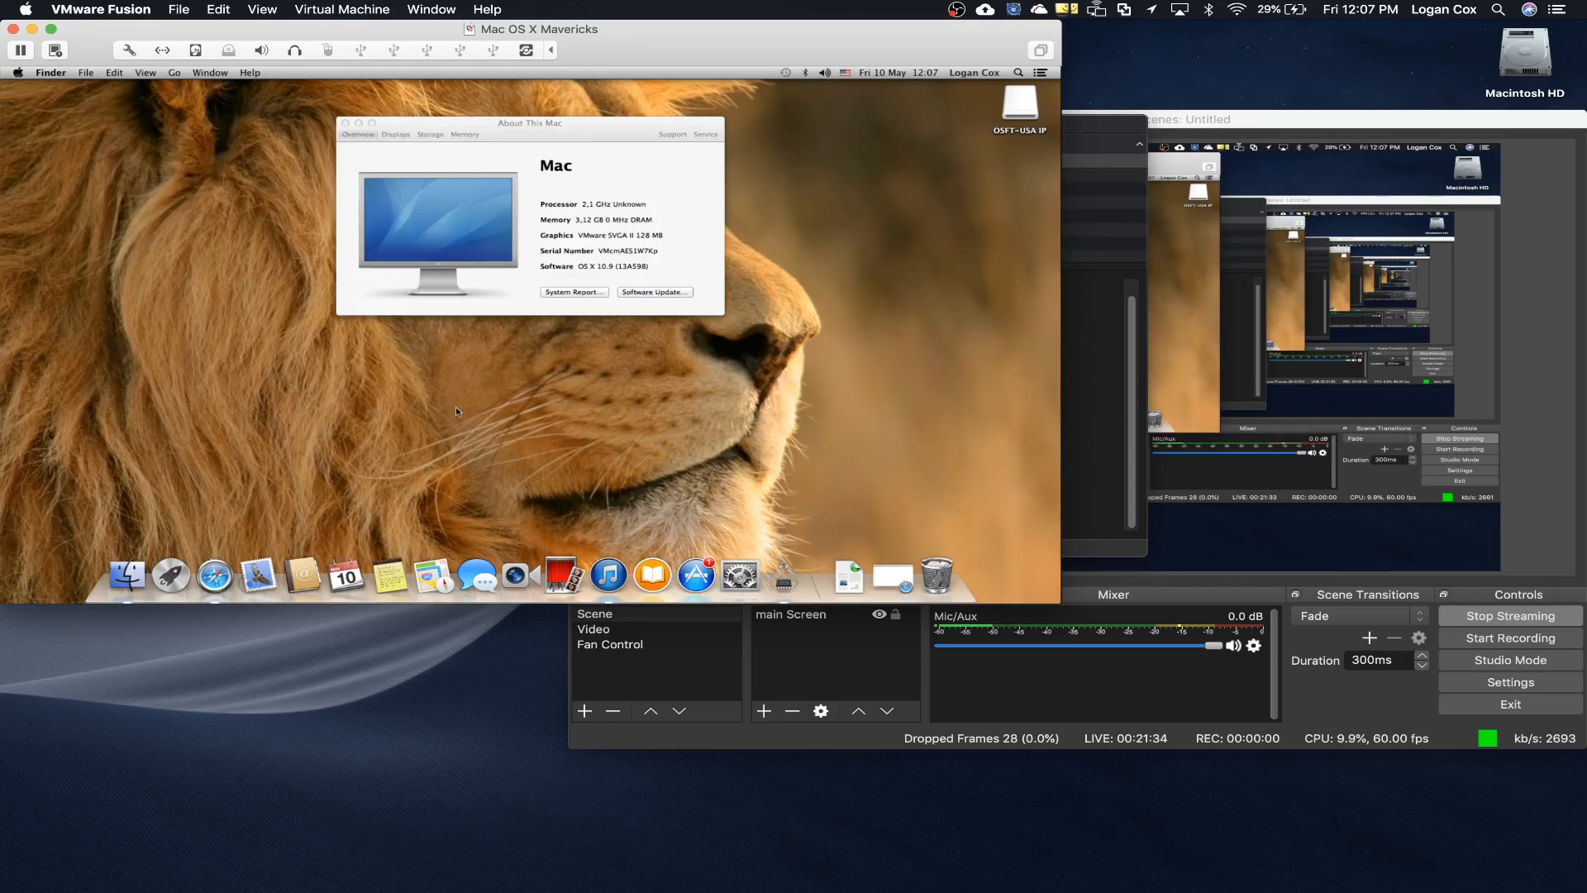
Open the App Store and download macOS Mojave, signing in with the Apple ID's password
left_click(709, 555)
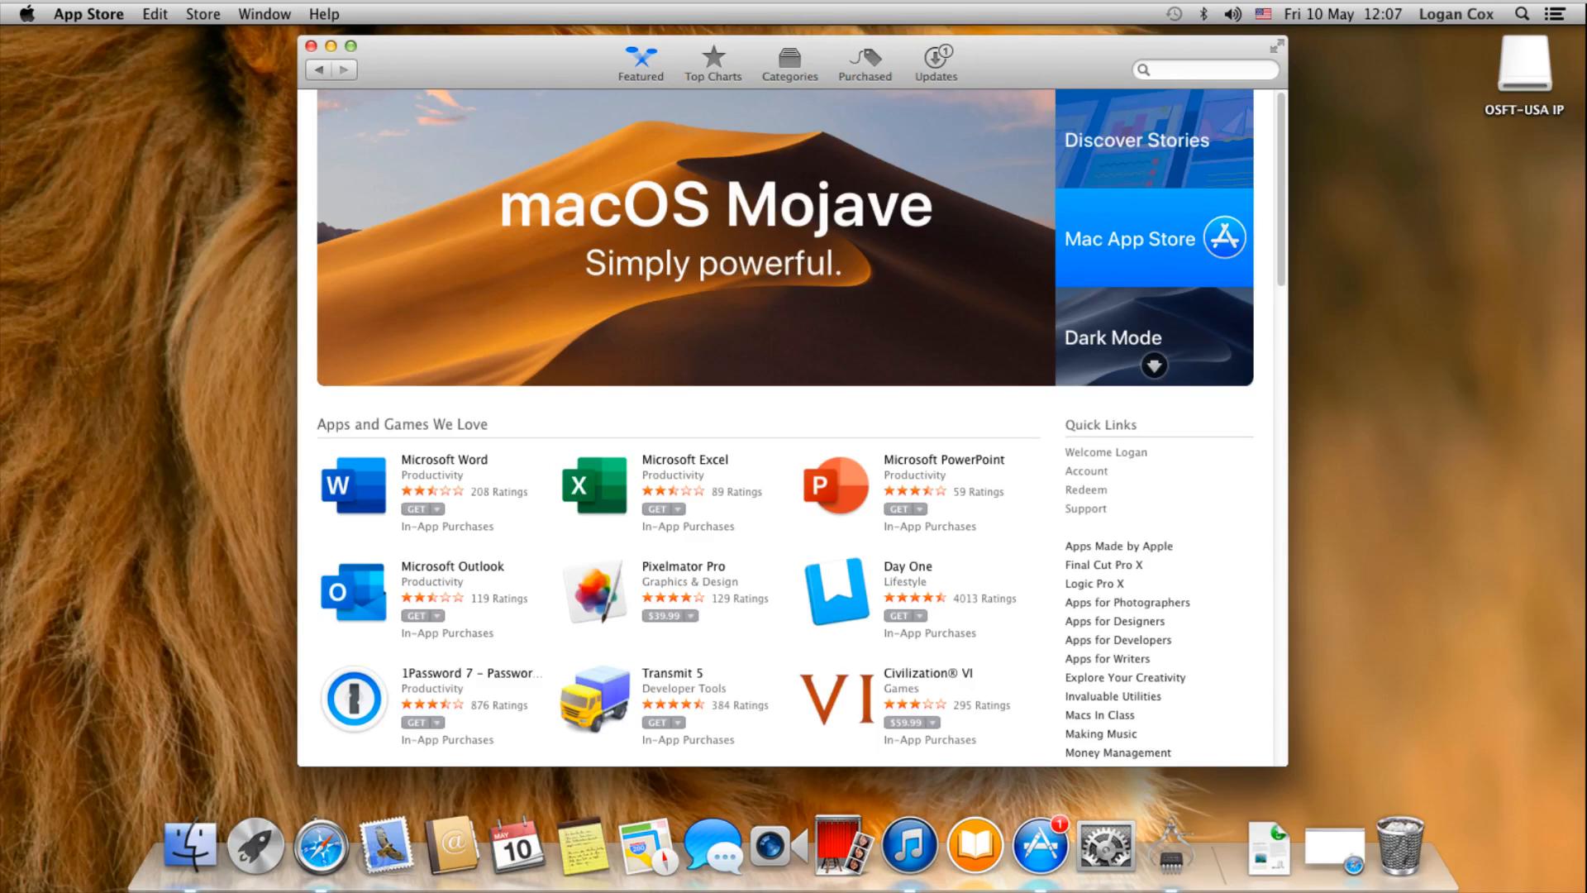
left_click(716, 235)
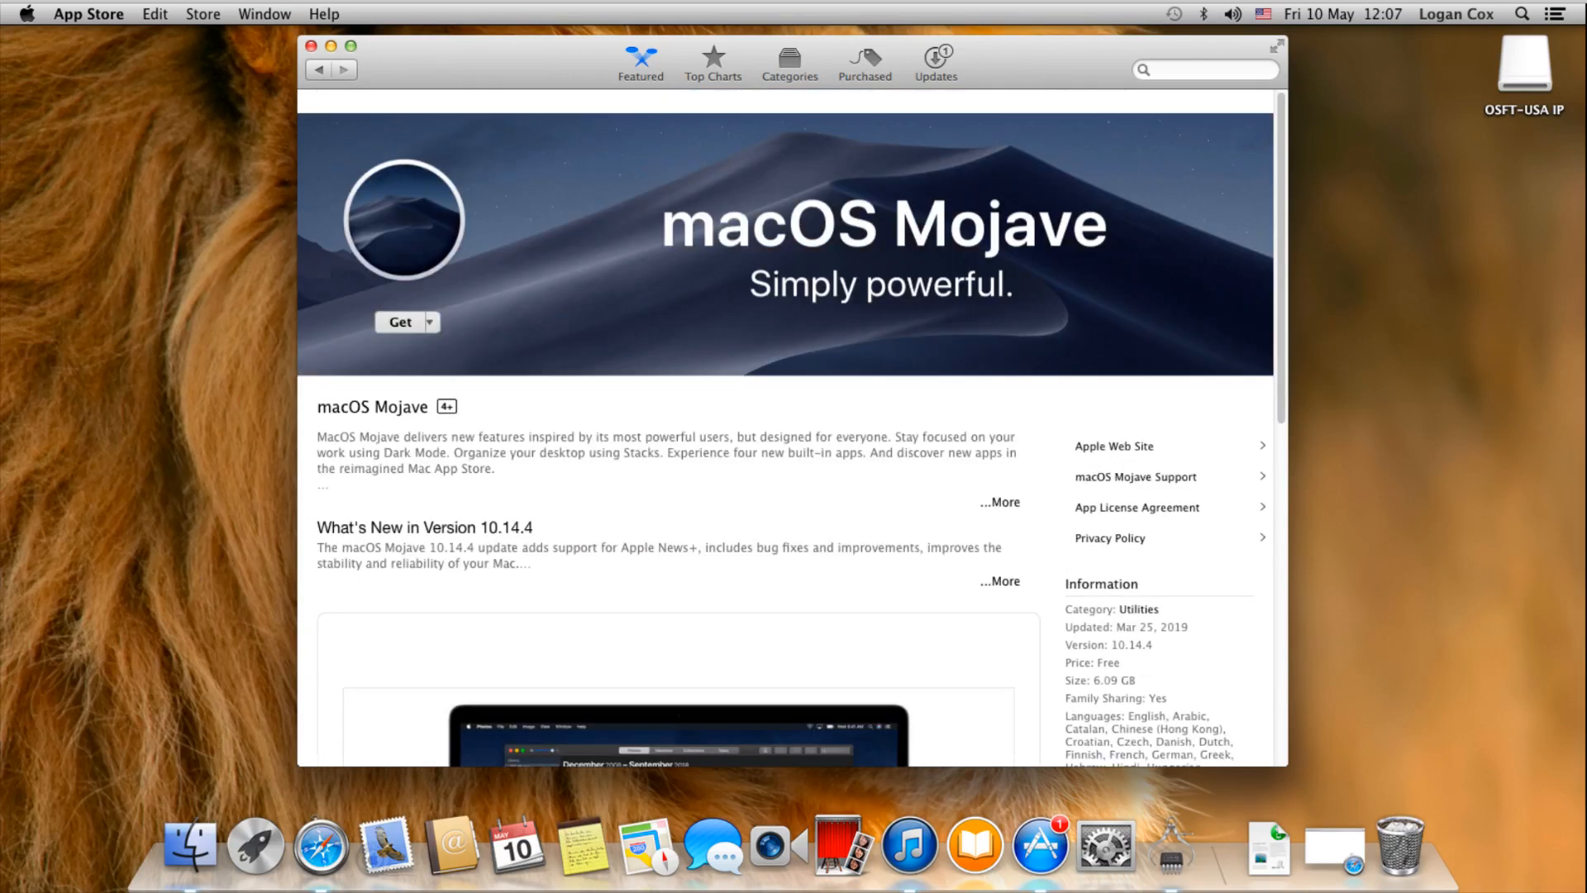
left_click(400, 322)
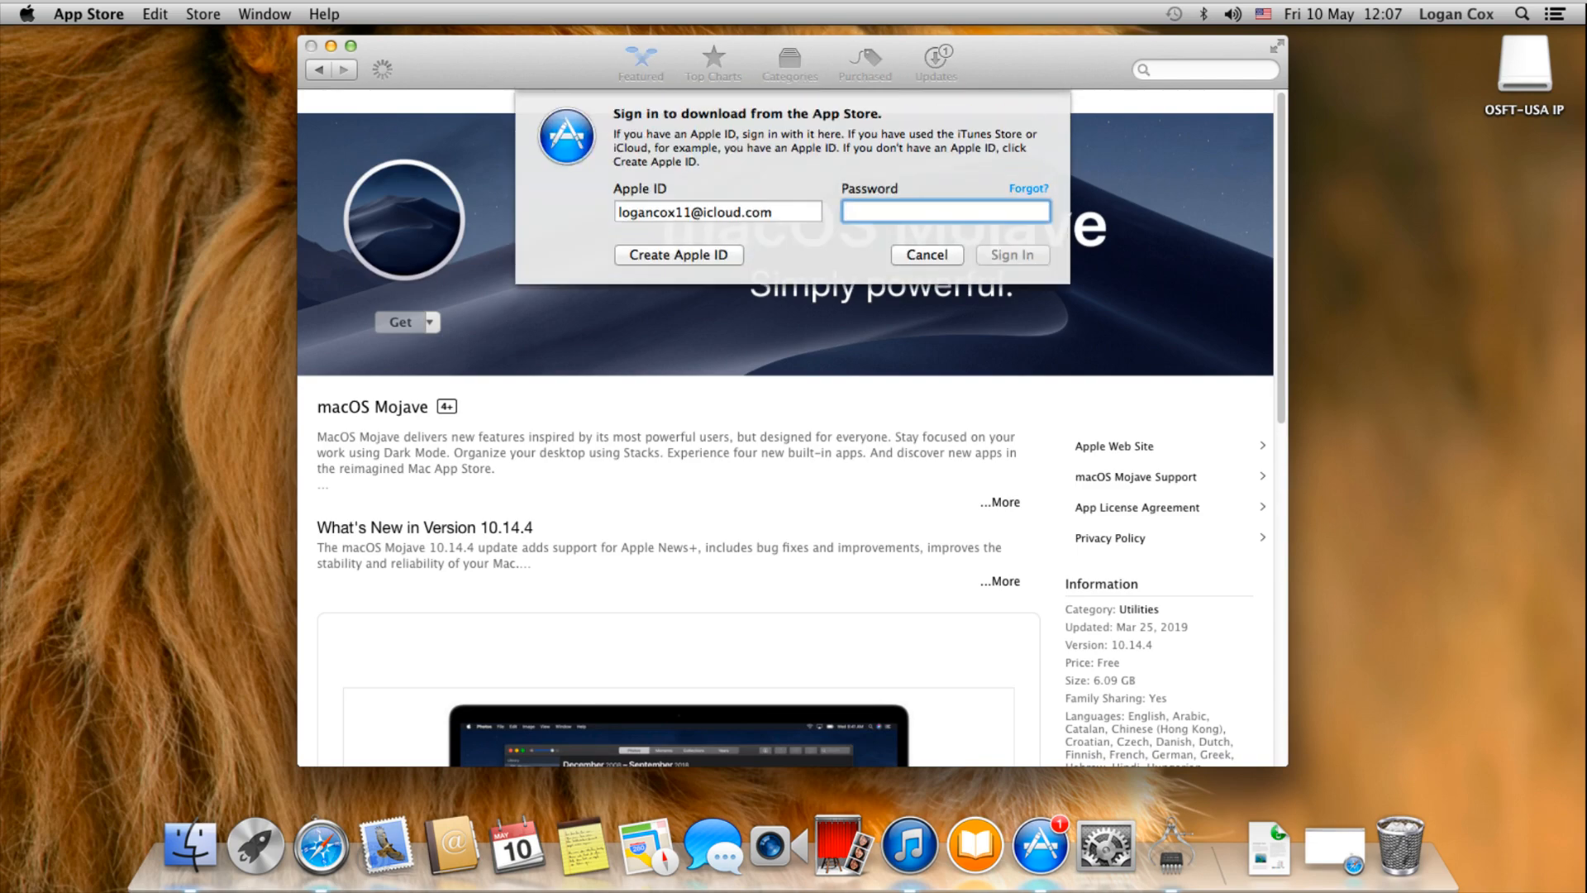
type("••••••••••")
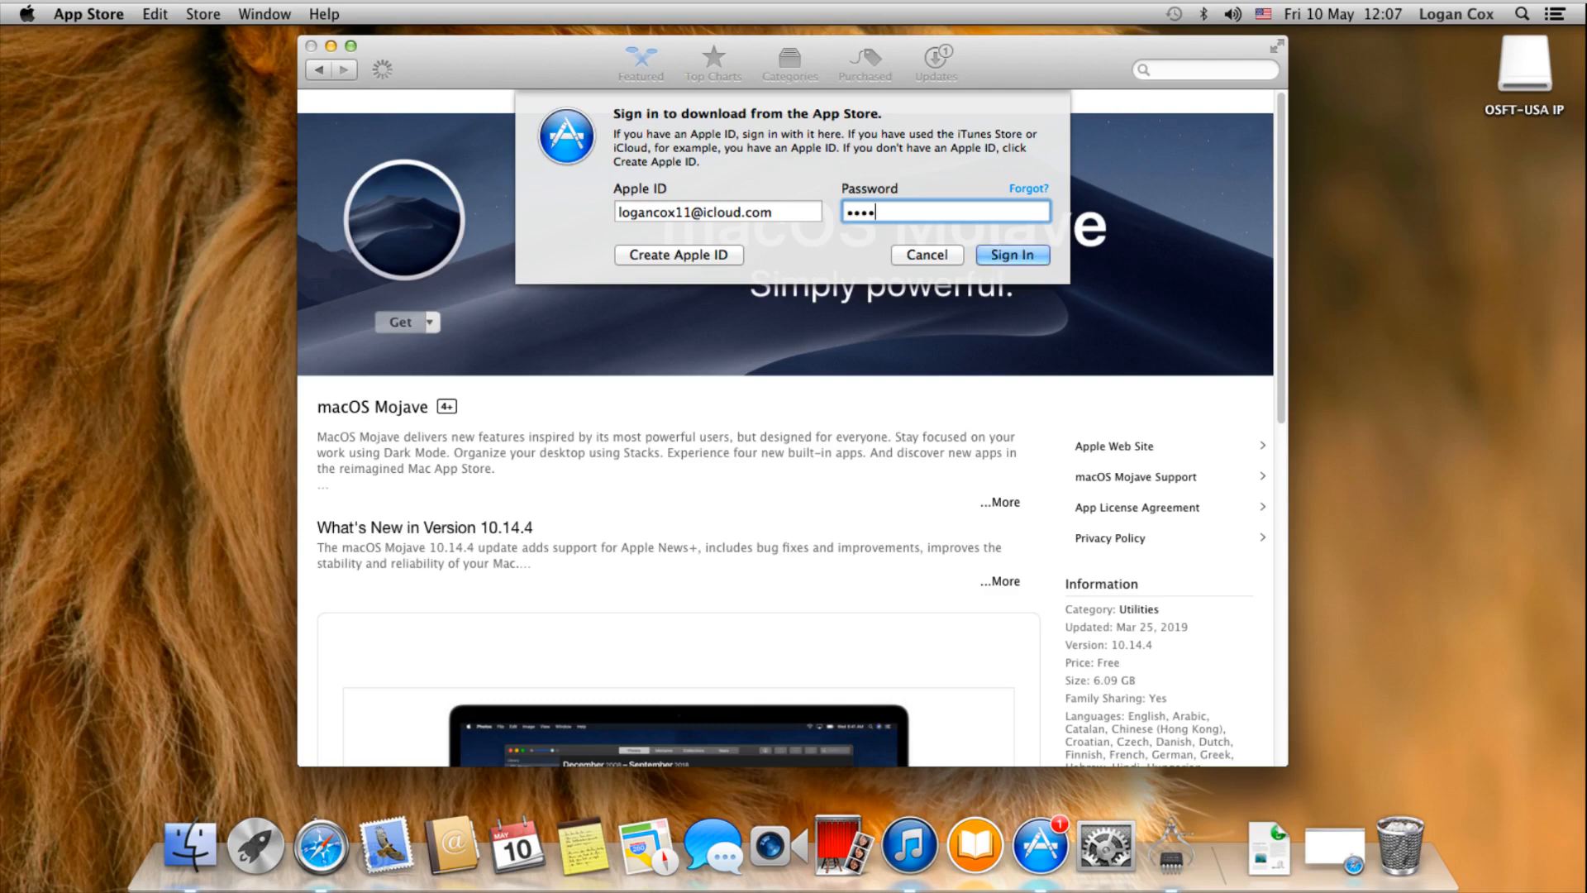
key("Return")
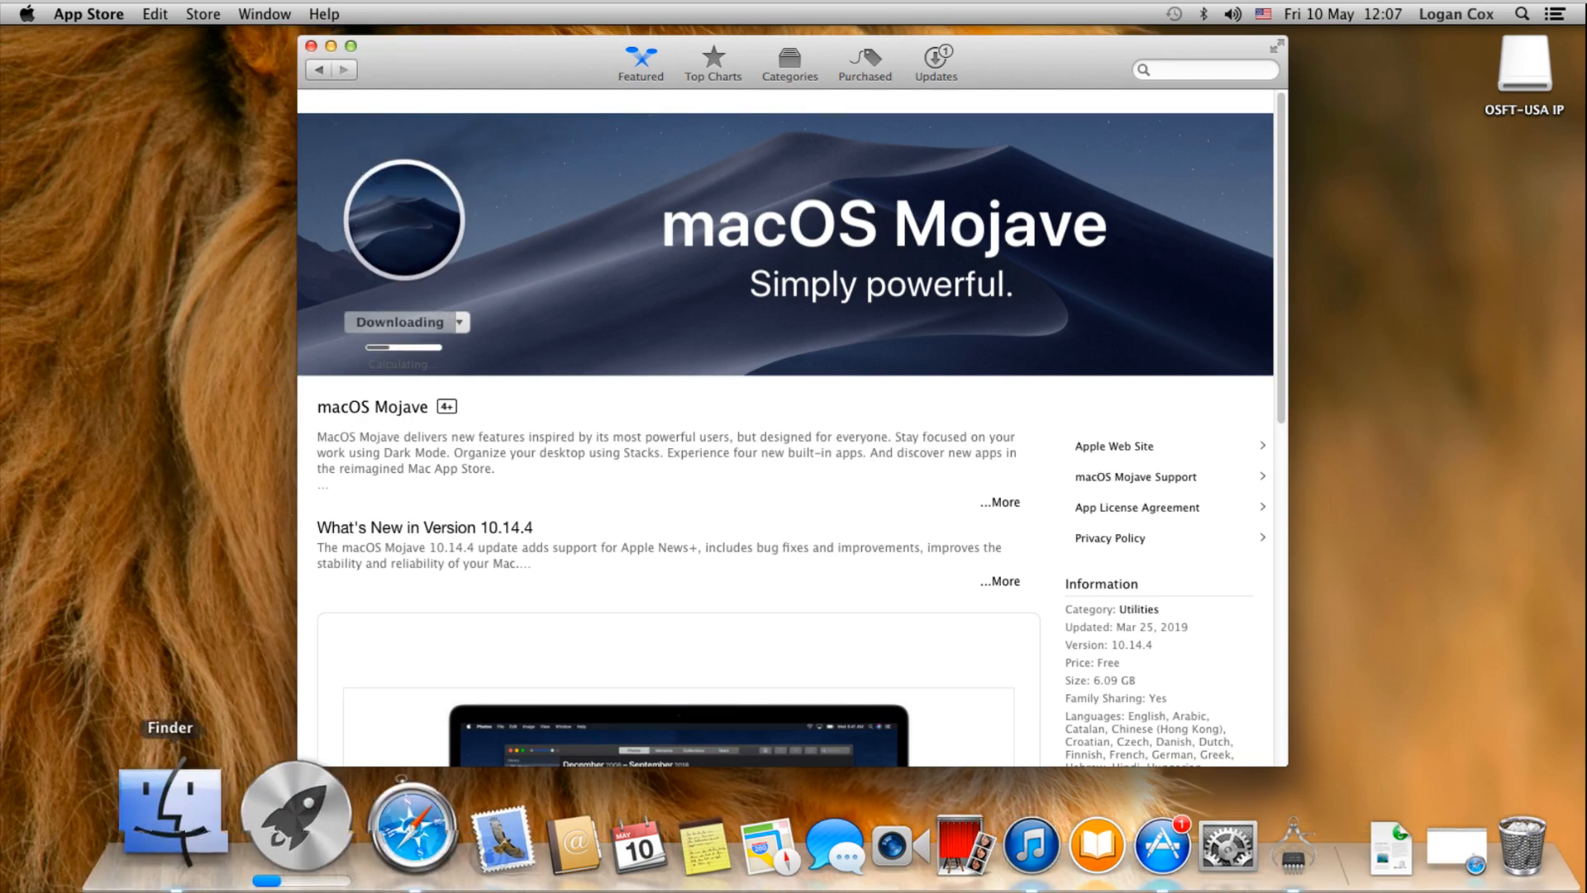
Accept the macOS Mojave installer's license agreement, show all disks and select OSFT-USA IP as the install disk
left_click(245, 814)
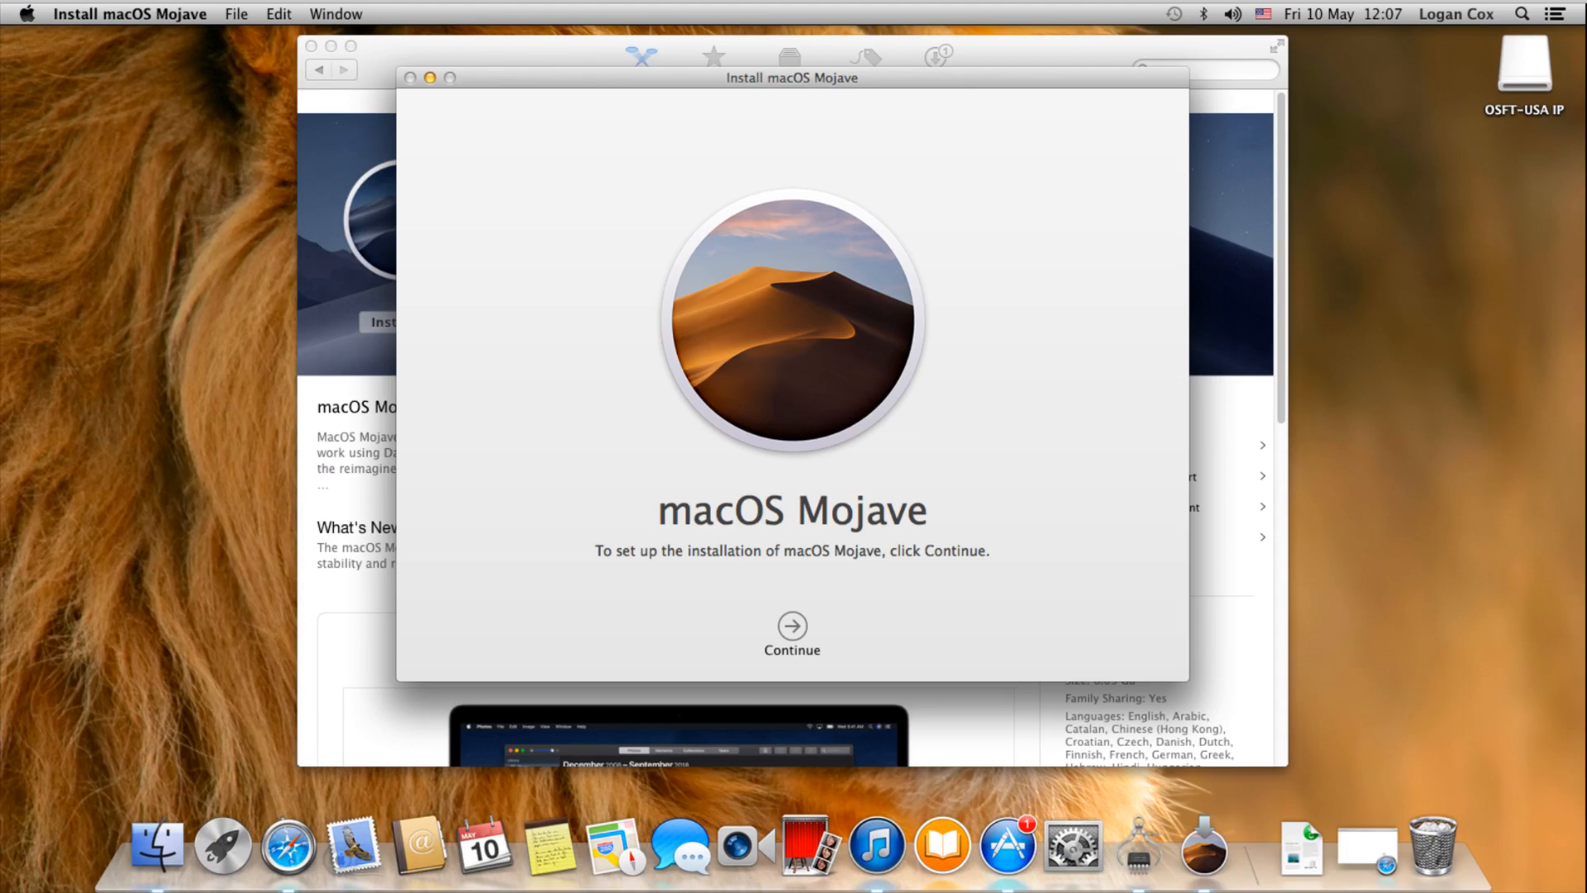
left_click(792, 626)
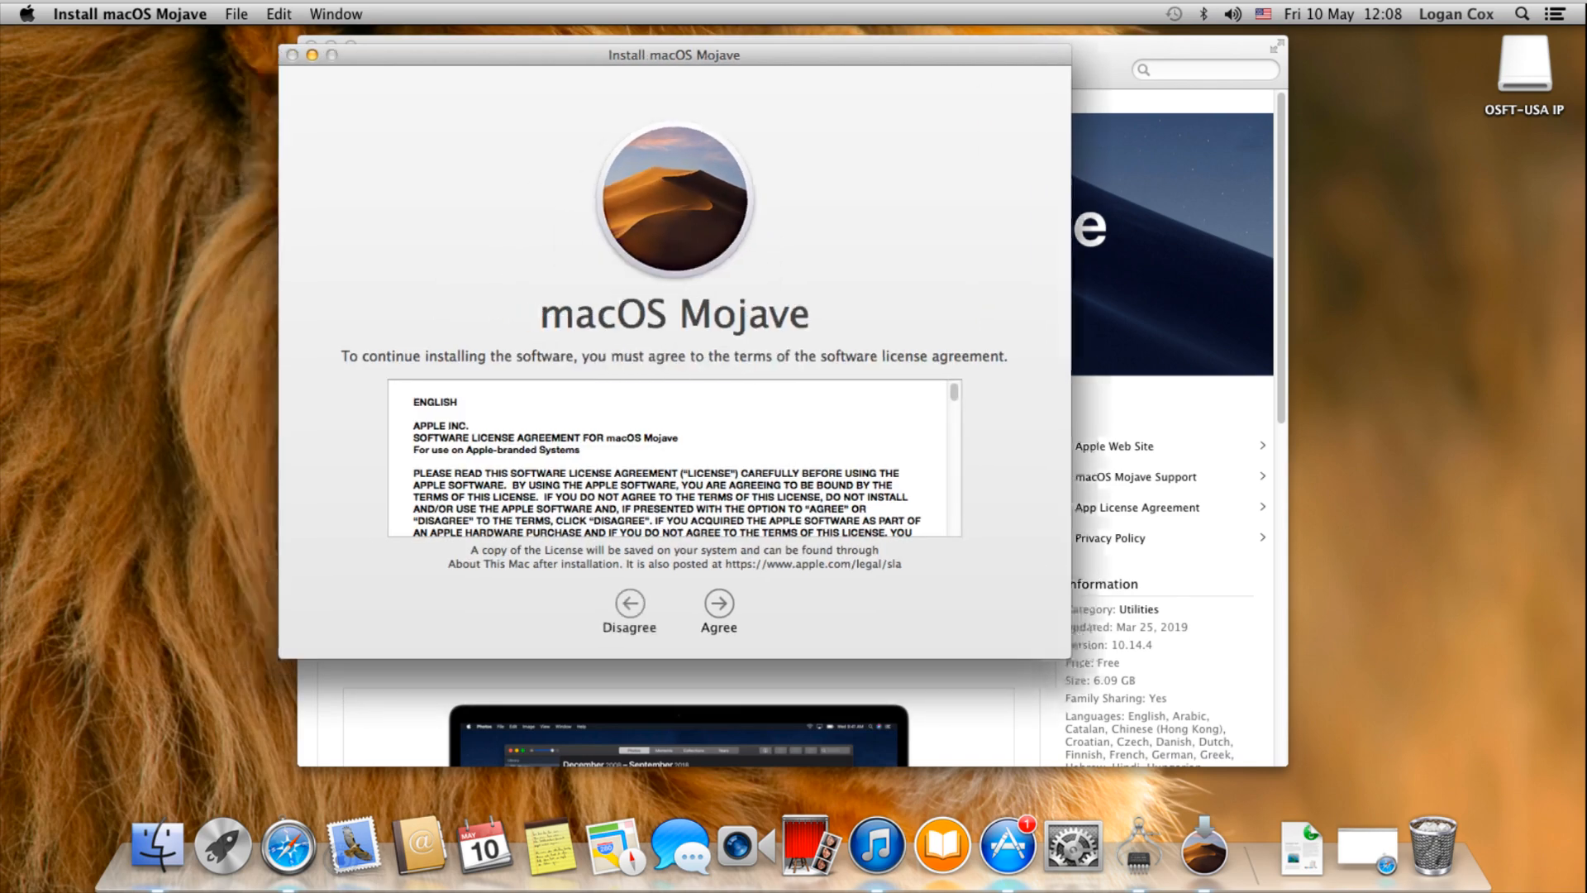
left_click(789, 633)
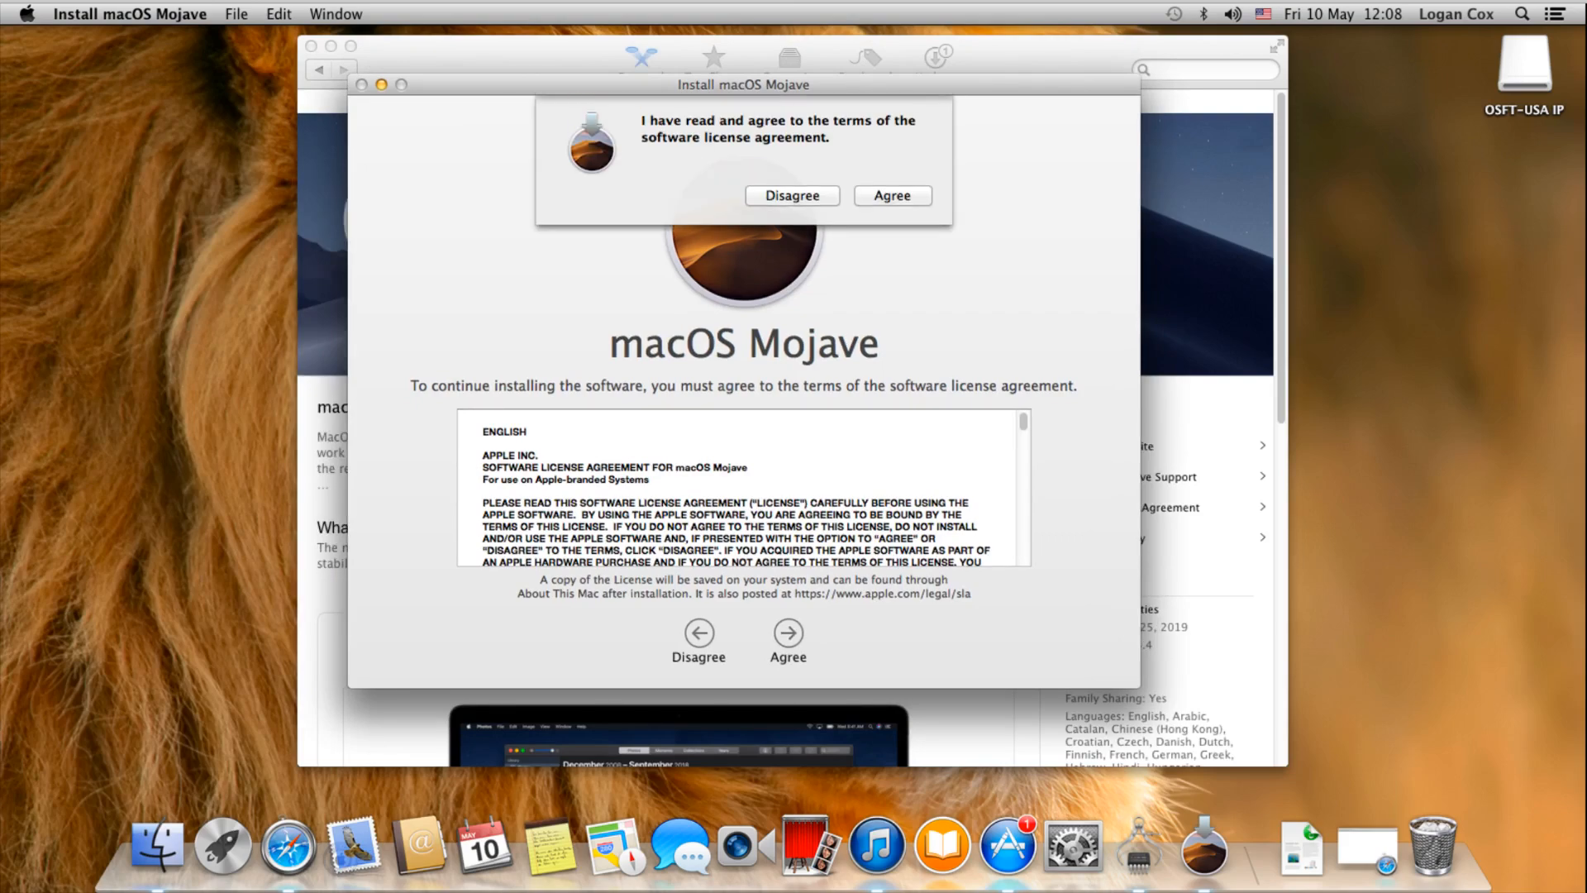
left_click(893, 196)
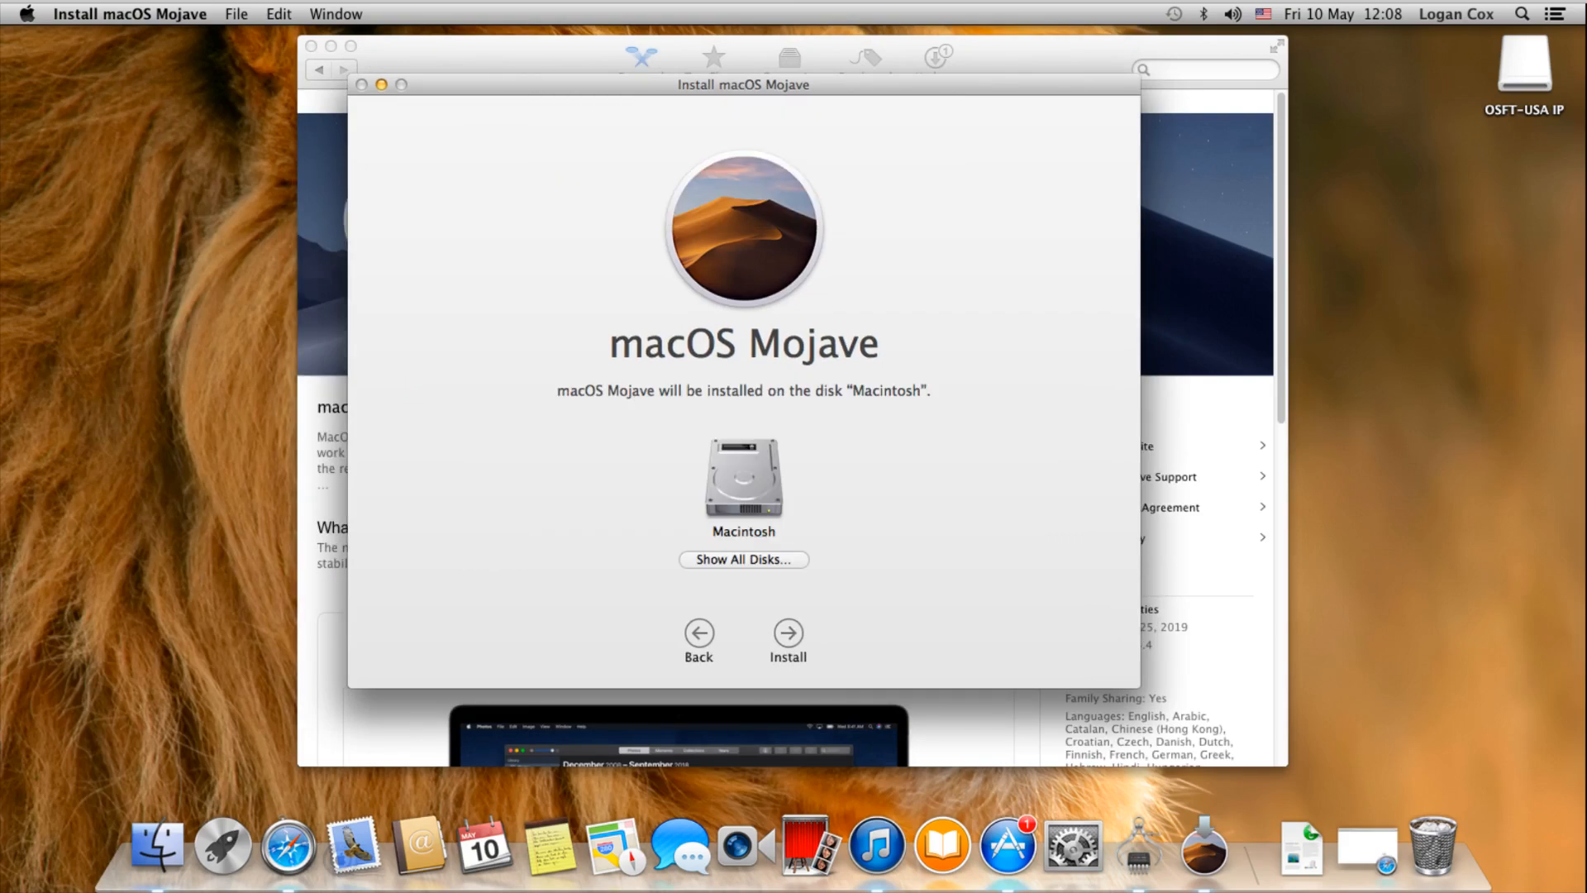
left_click(743, 559)
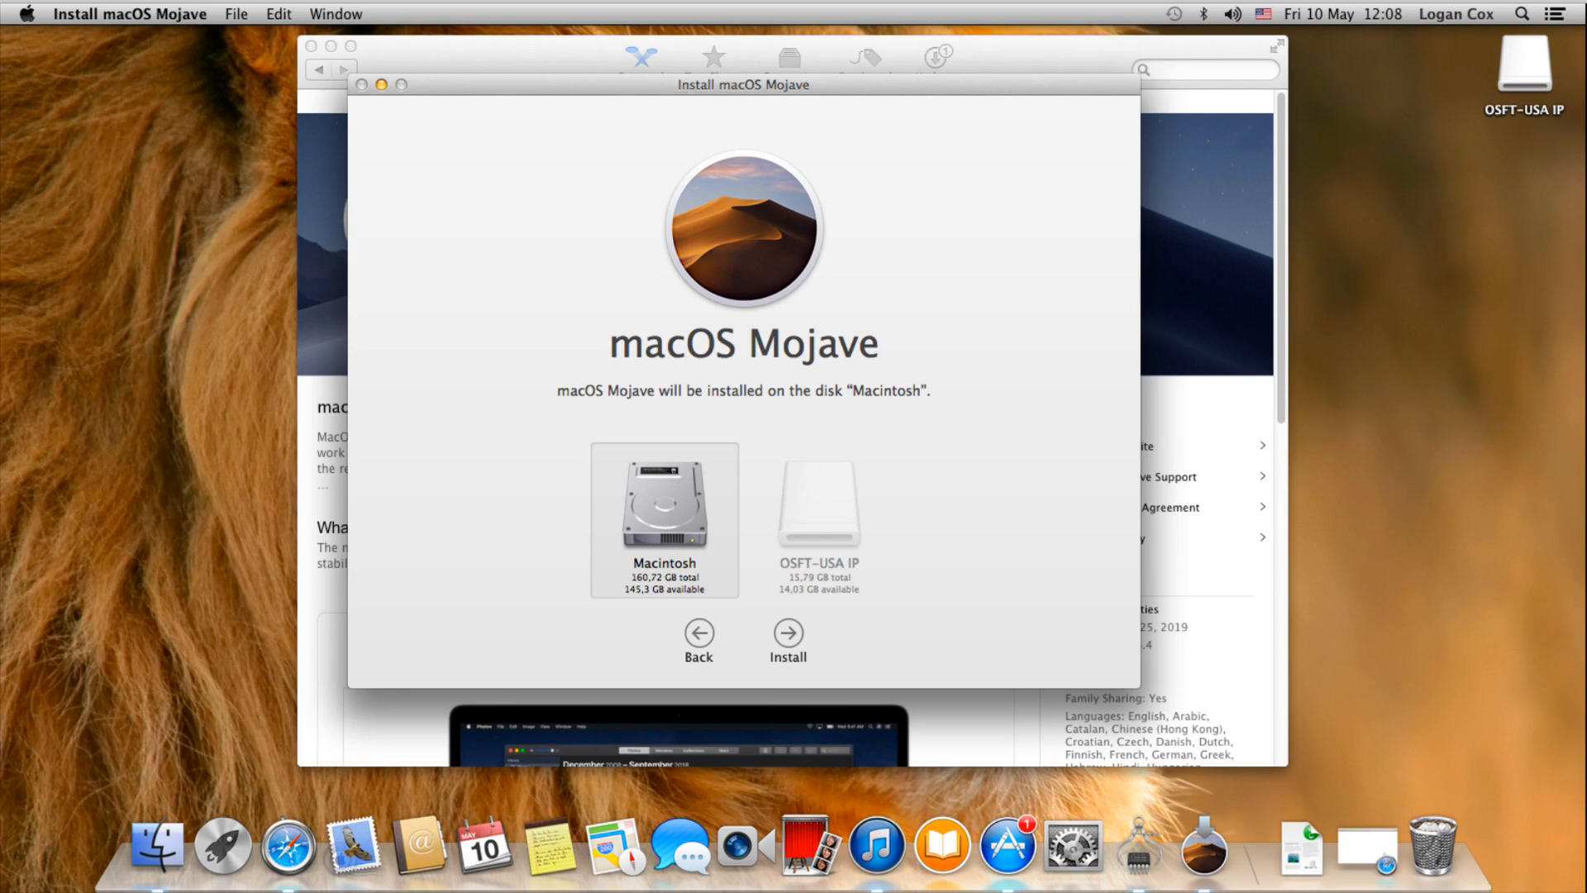
left_click(819, 519)
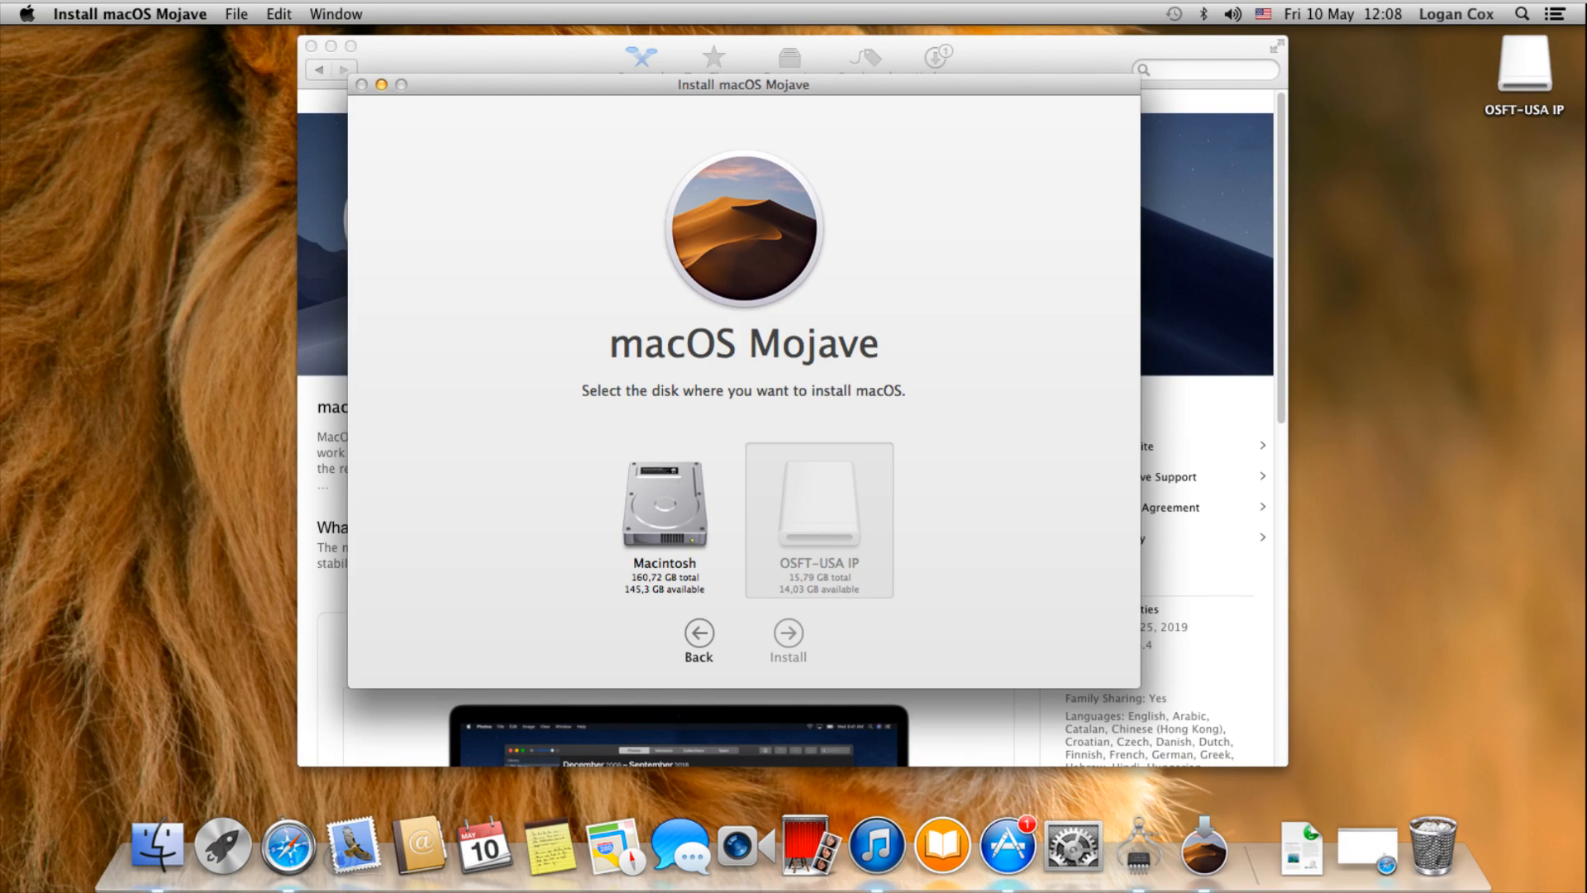
Try to find Disk Utility with a Spotlight search
key("super+space")
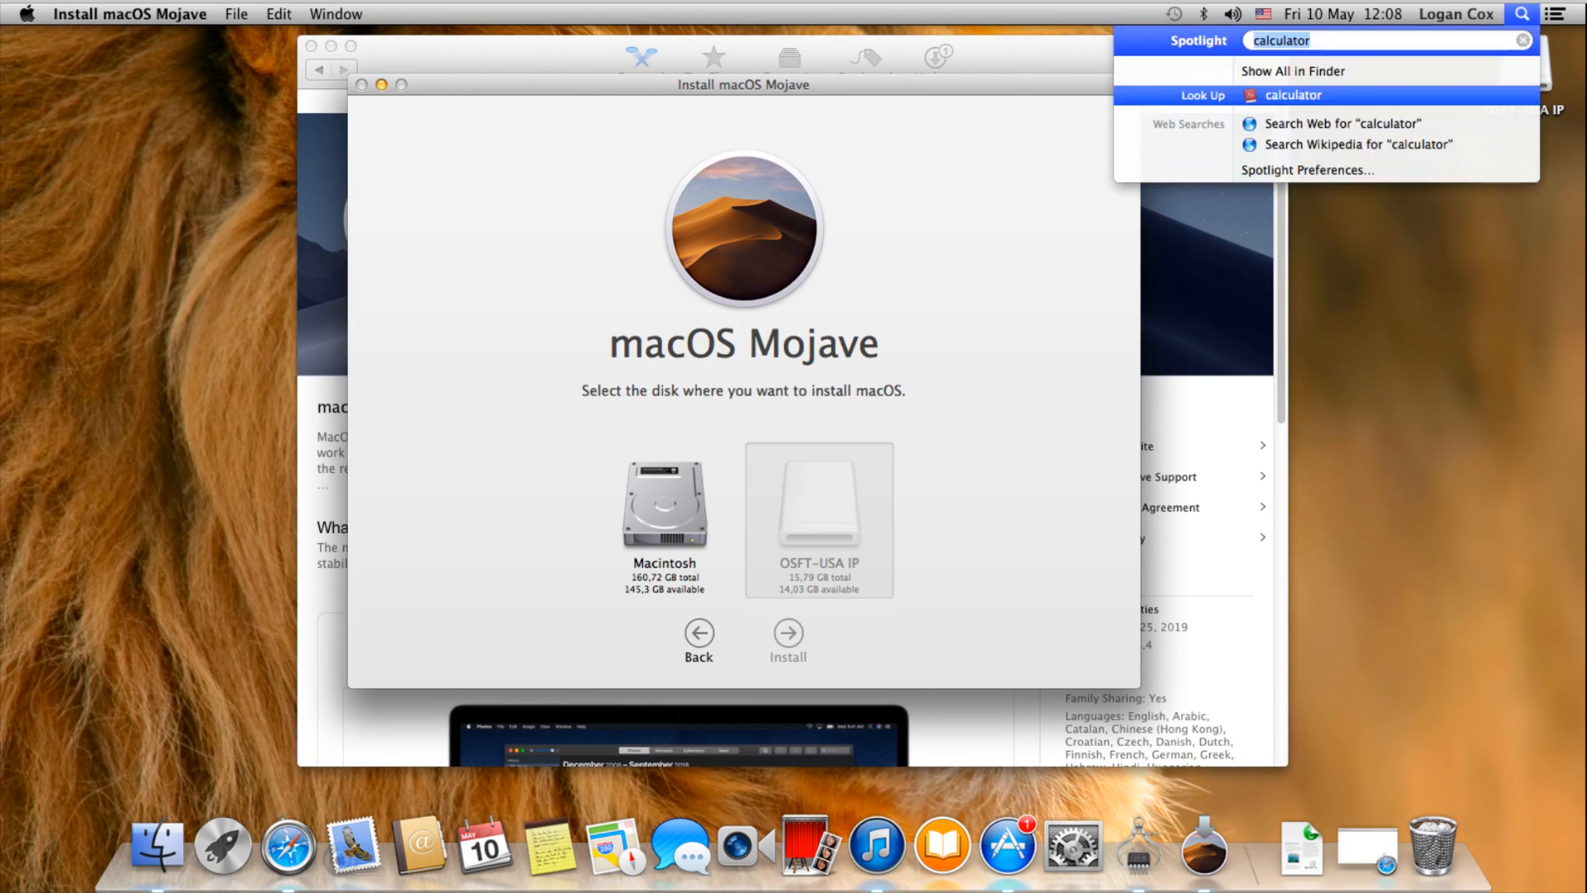
type("disk")
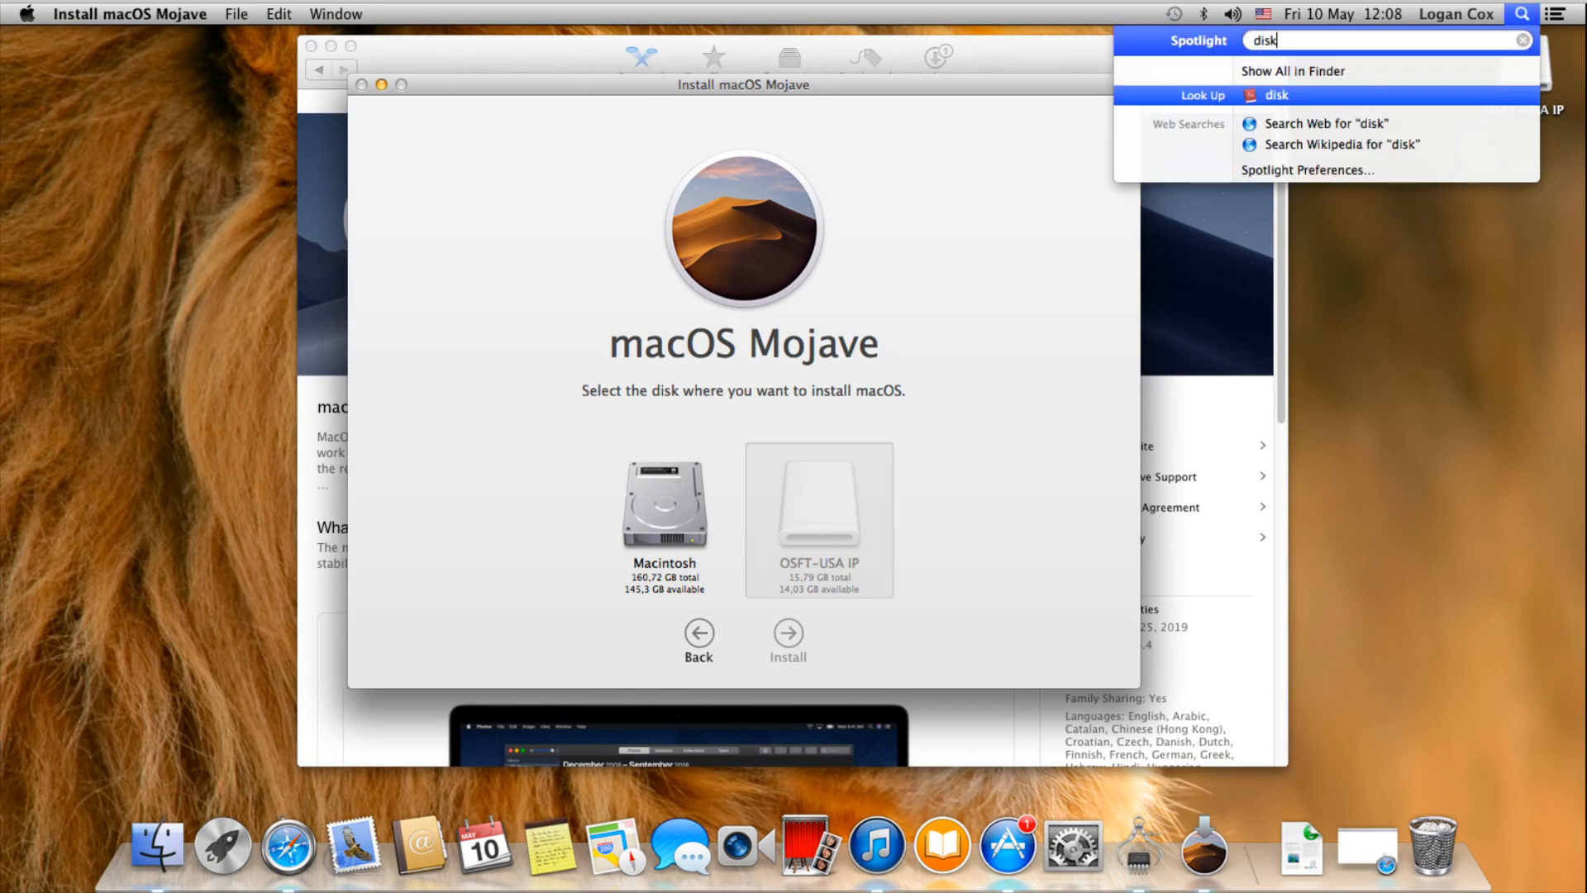
type(" uiti")
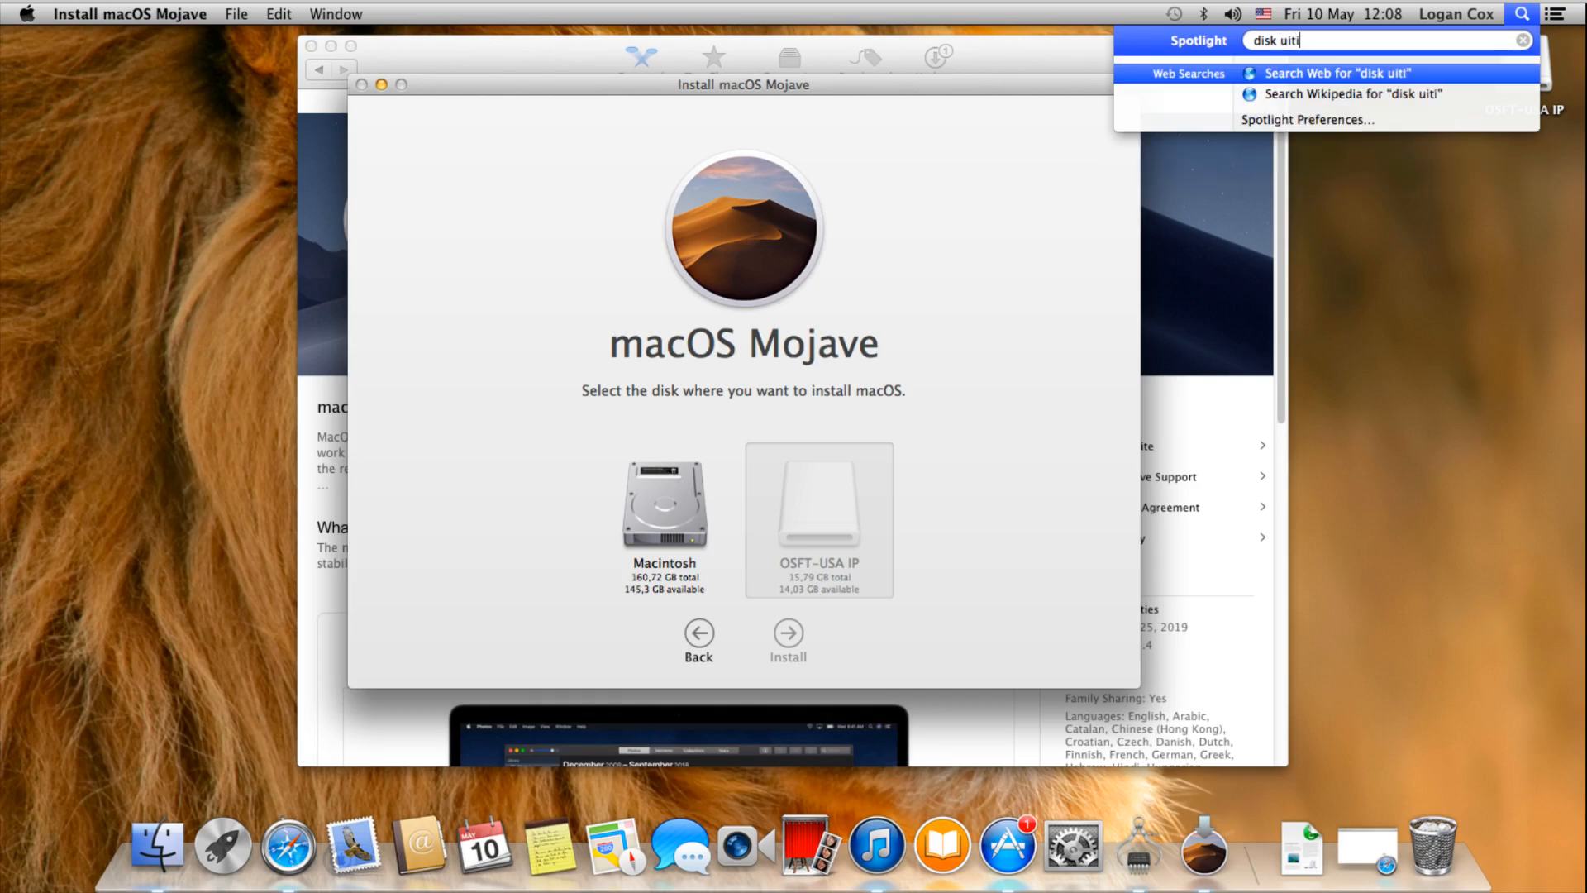
type("lity")
key("Down")
key("Down")
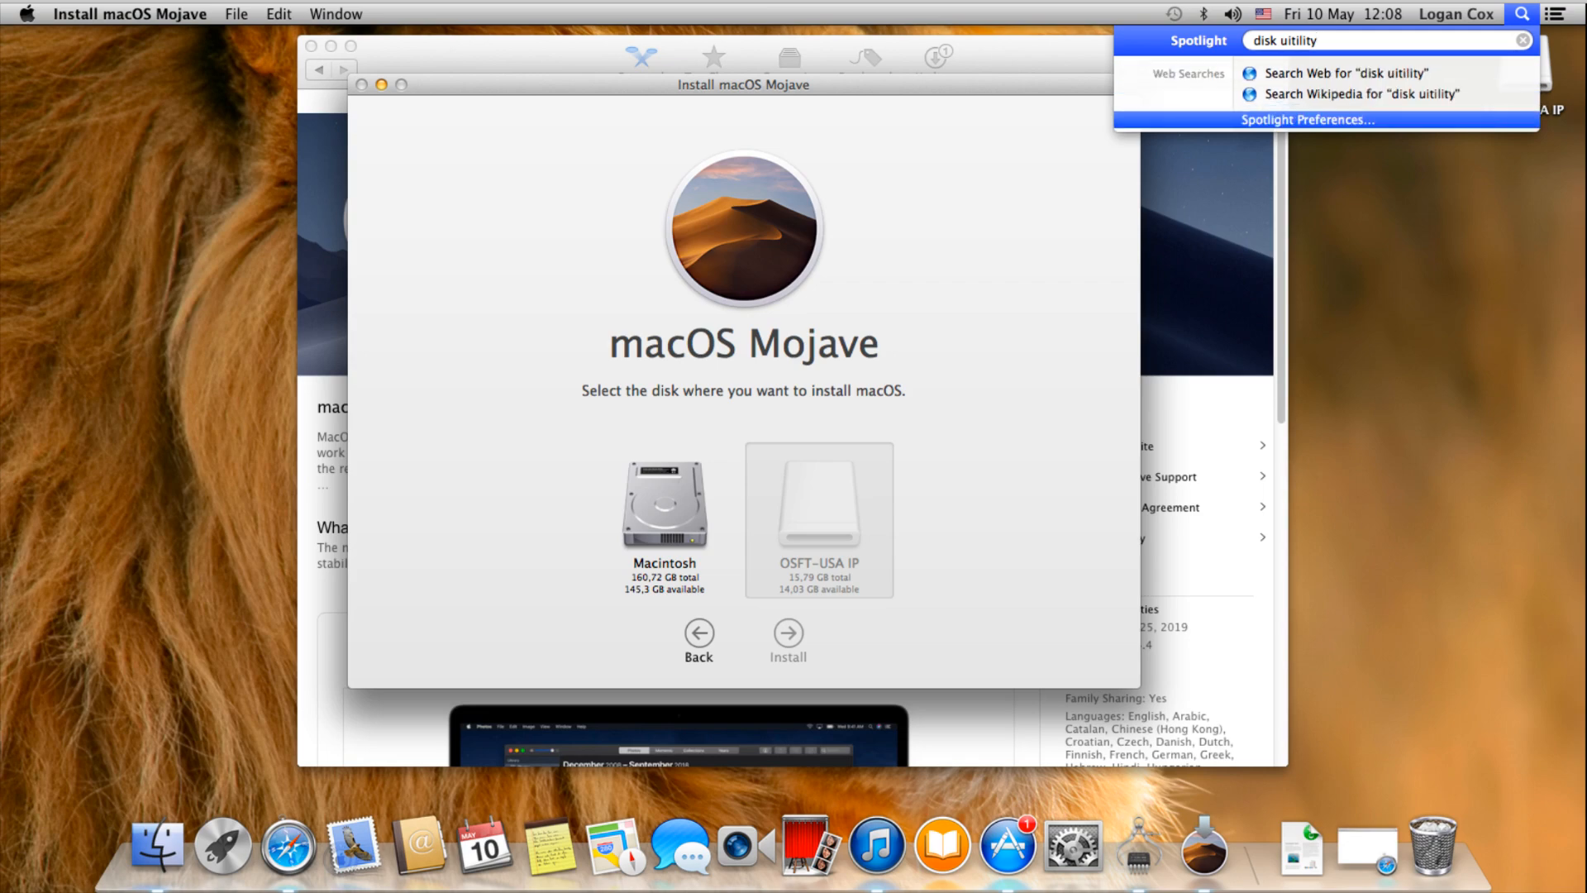
Open the Spotlight preferences, look over the search result categories and quit System Preferences
key("Return")
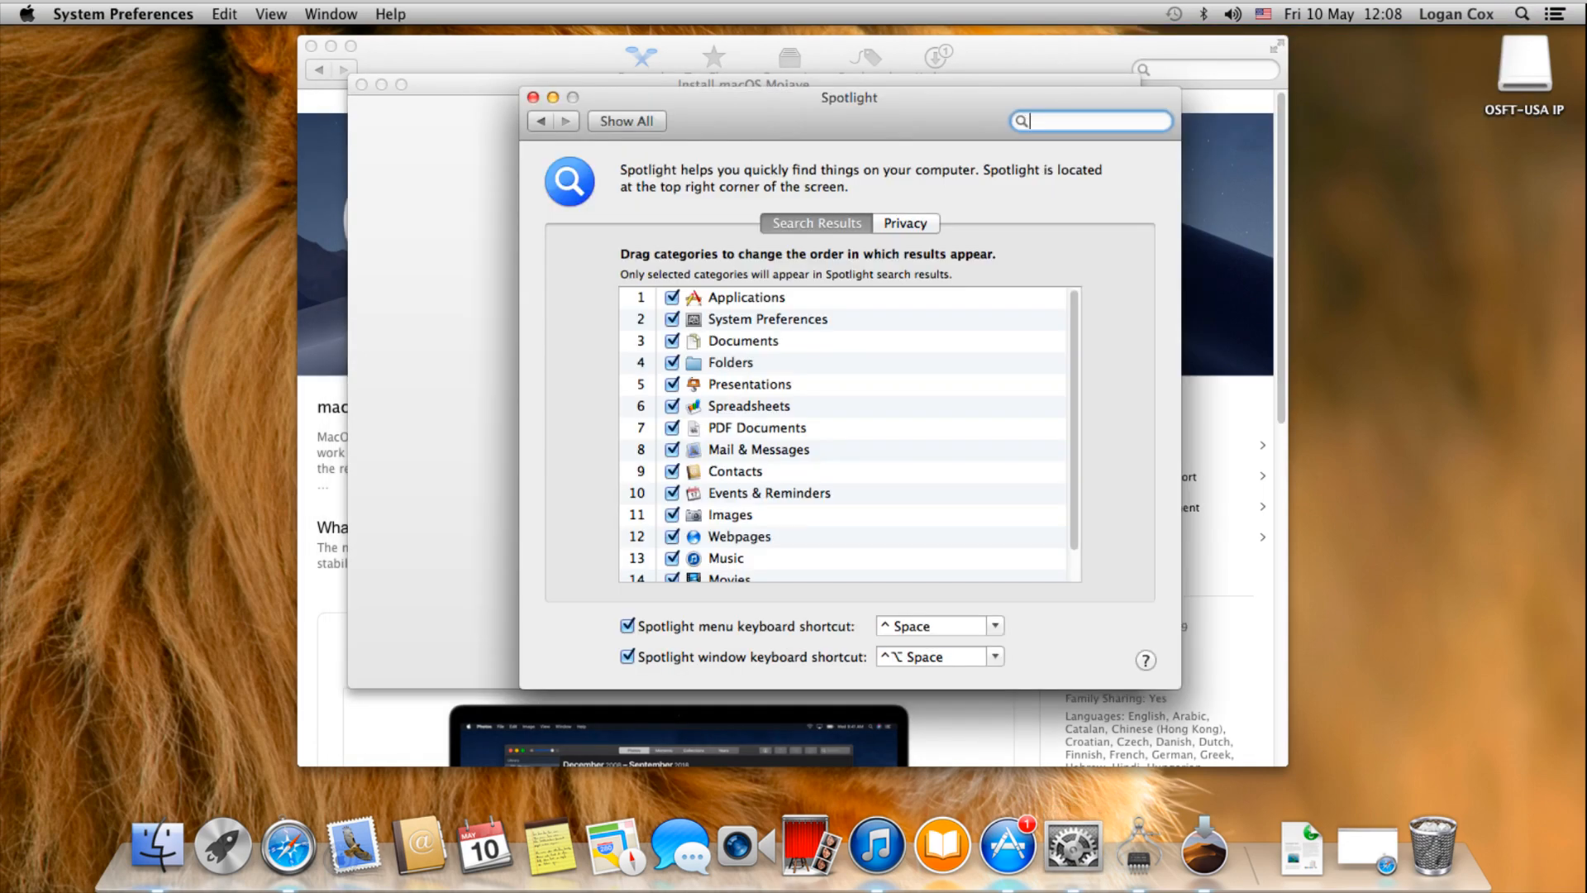
scroll(843, 434, "down", 1)
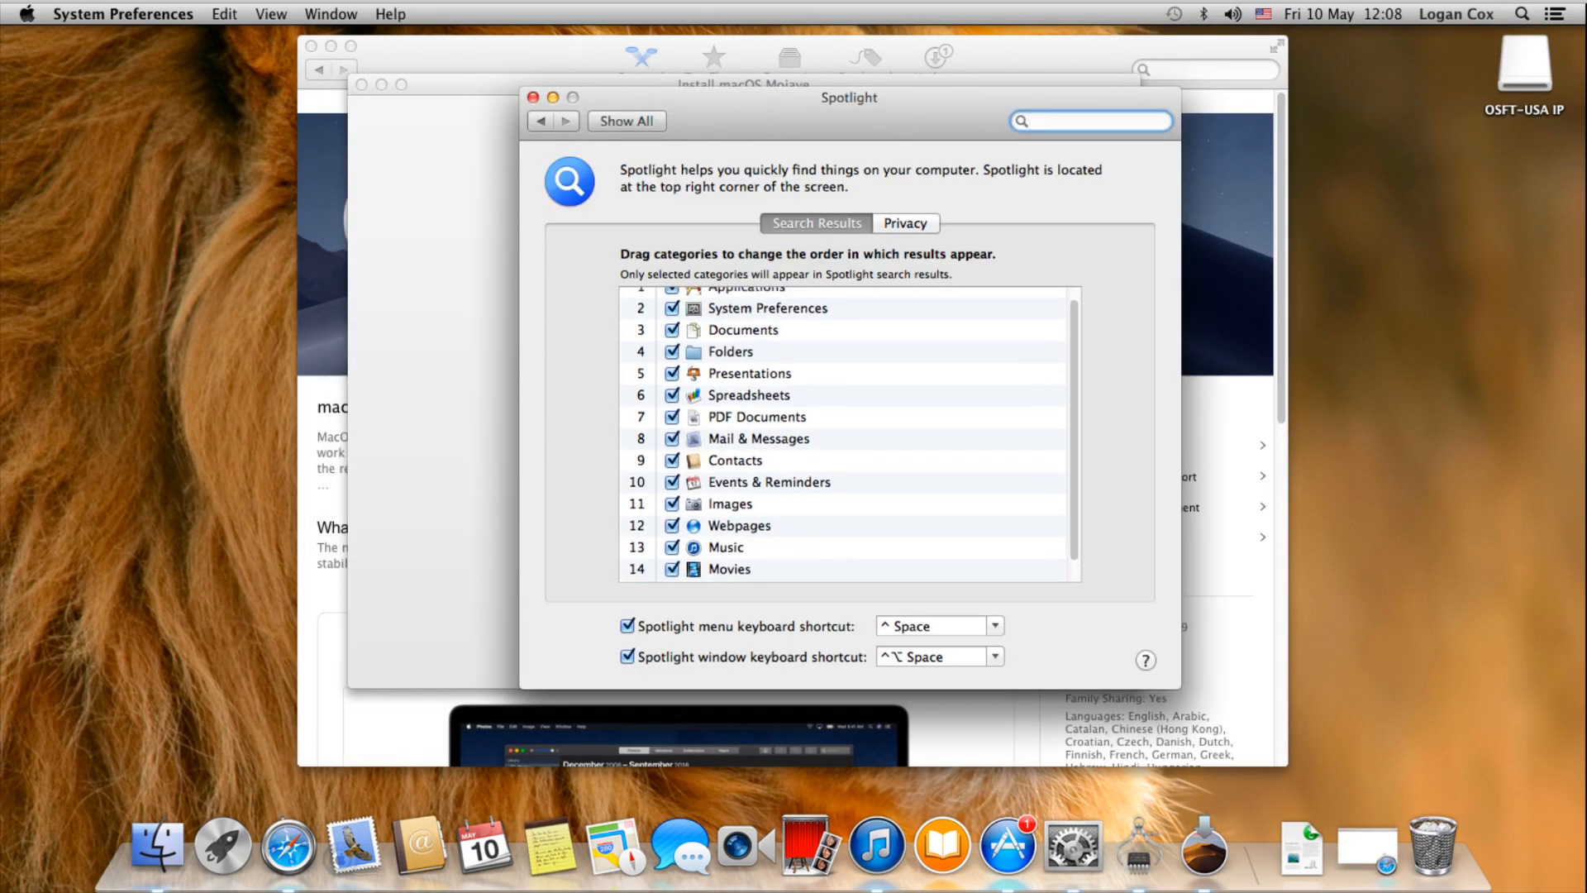
scroll(843, 434, "up", 1)
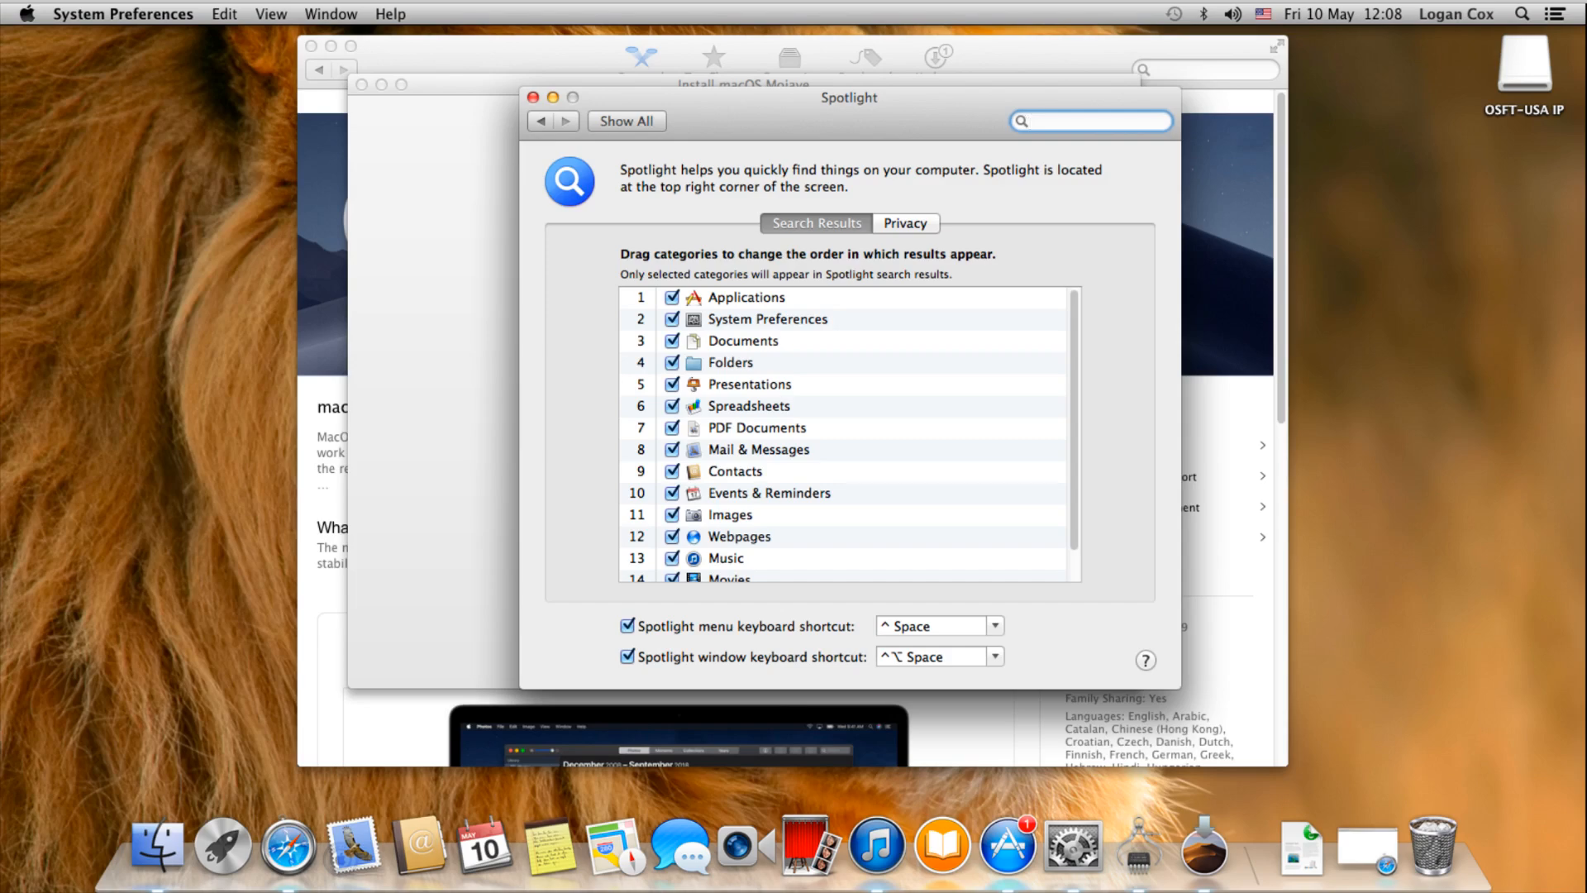
key("super+q")
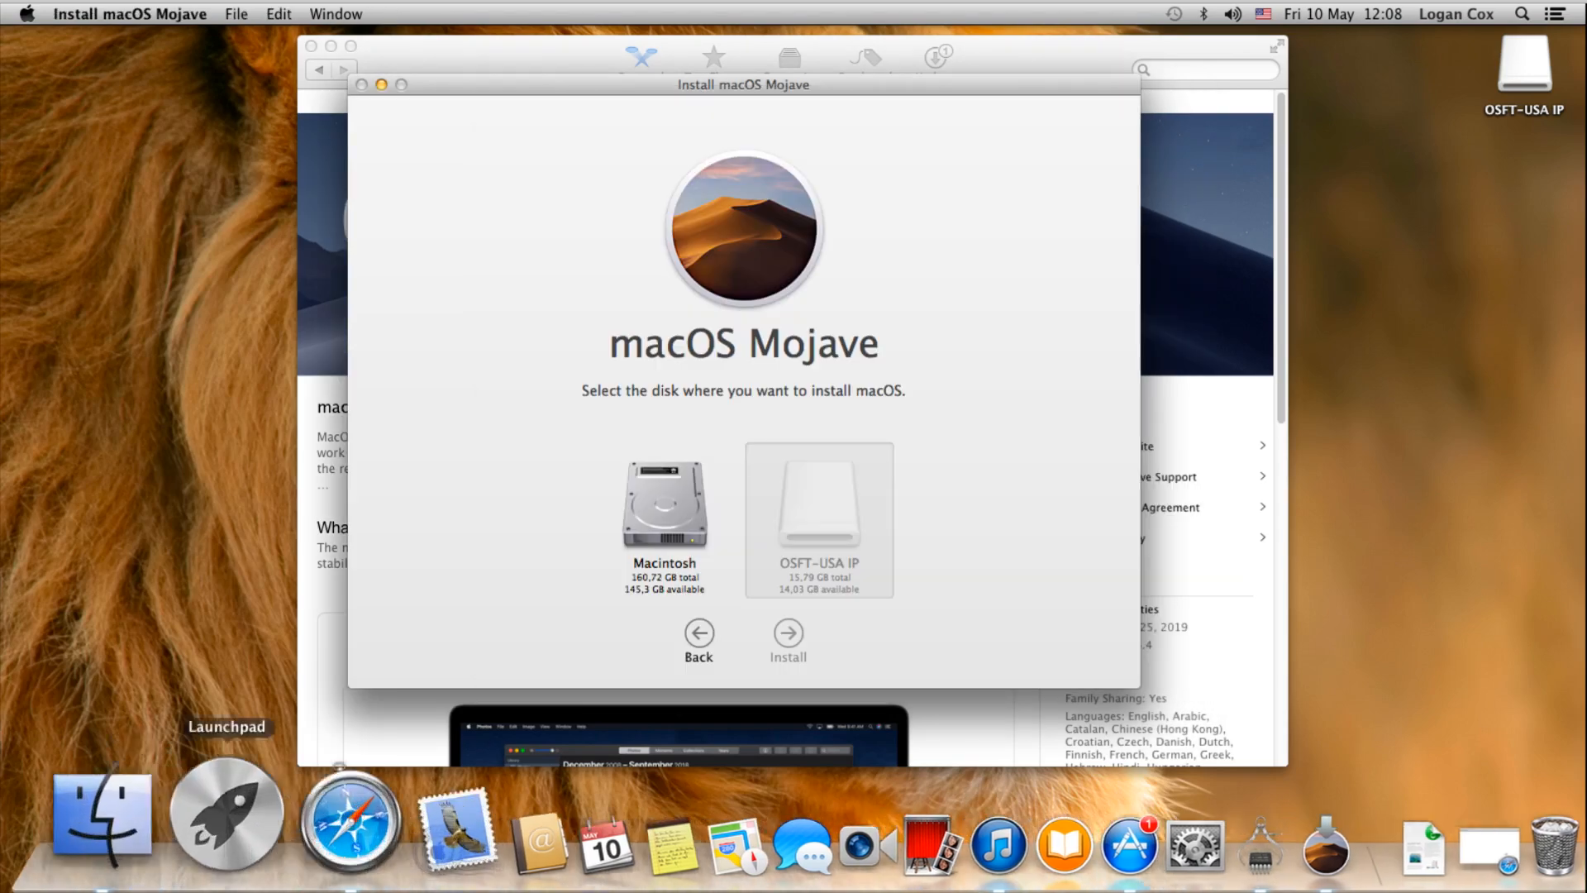
Search Launchpad for "disk" and open Disk Utility
left_click(219, 818)
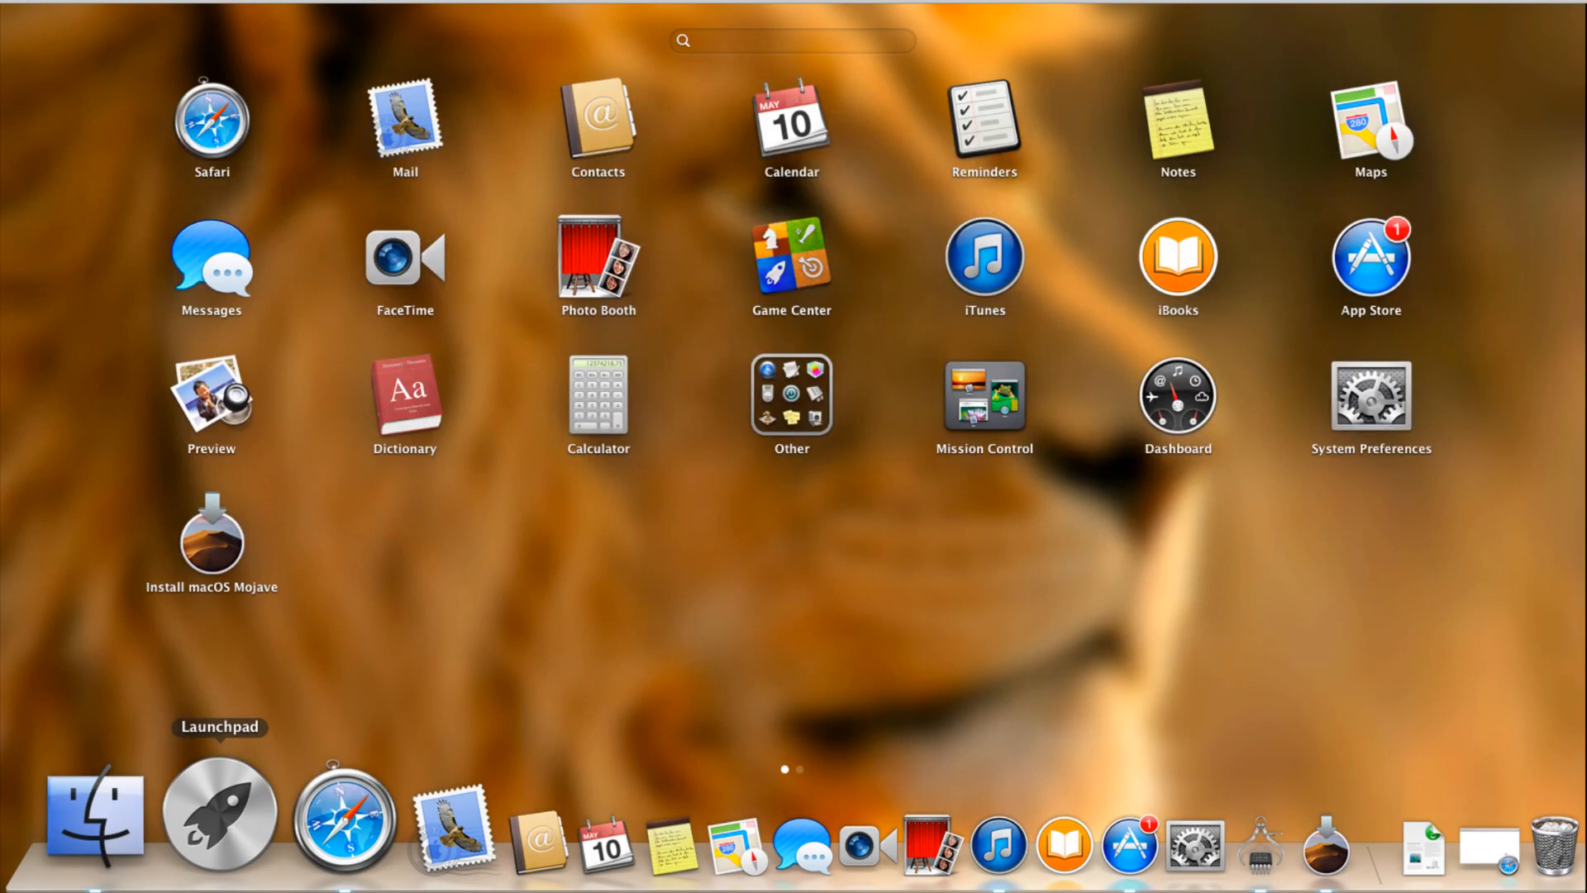
type("disk")
key("Return")
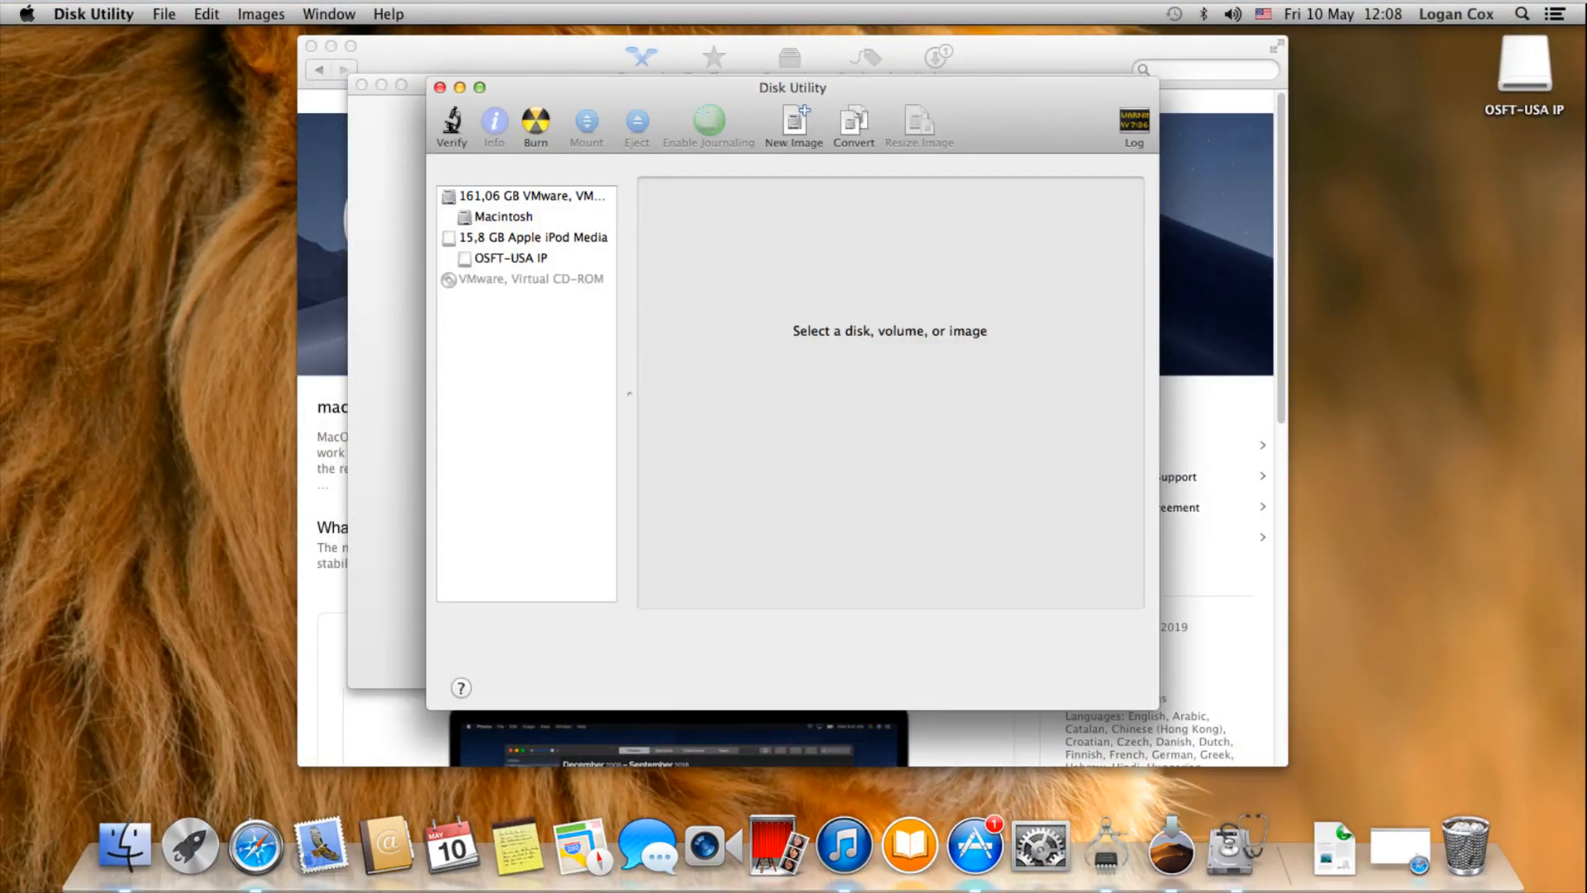
Look at the Macintosh volume's First Aid and Restore options, and the parent VMware disk's details
right_click(484, 216)
key("Escape")
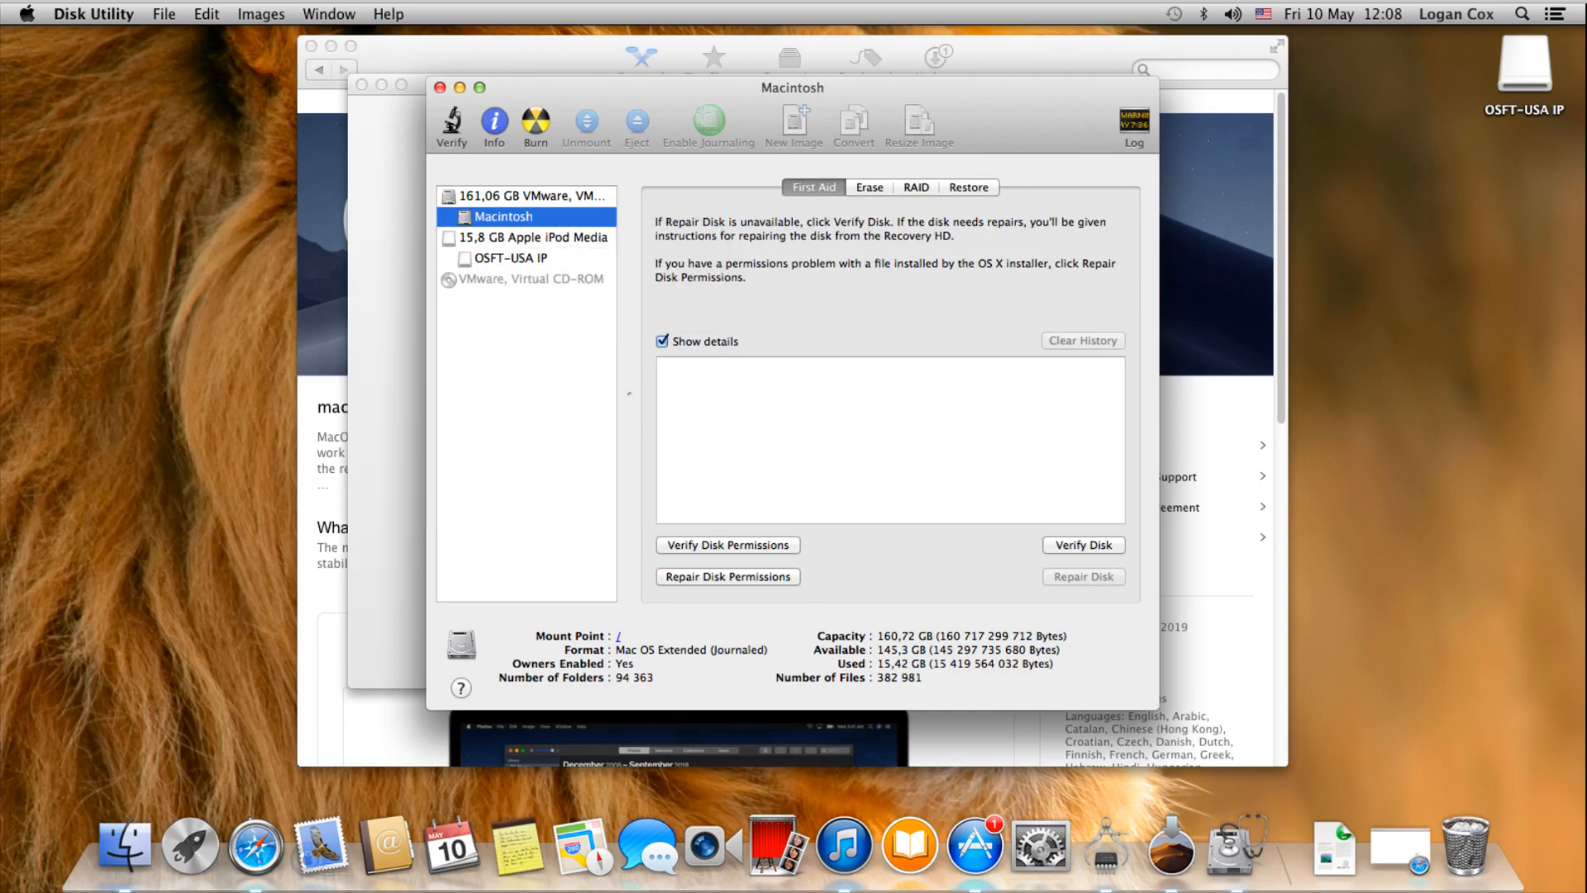
left_click(526, 380)
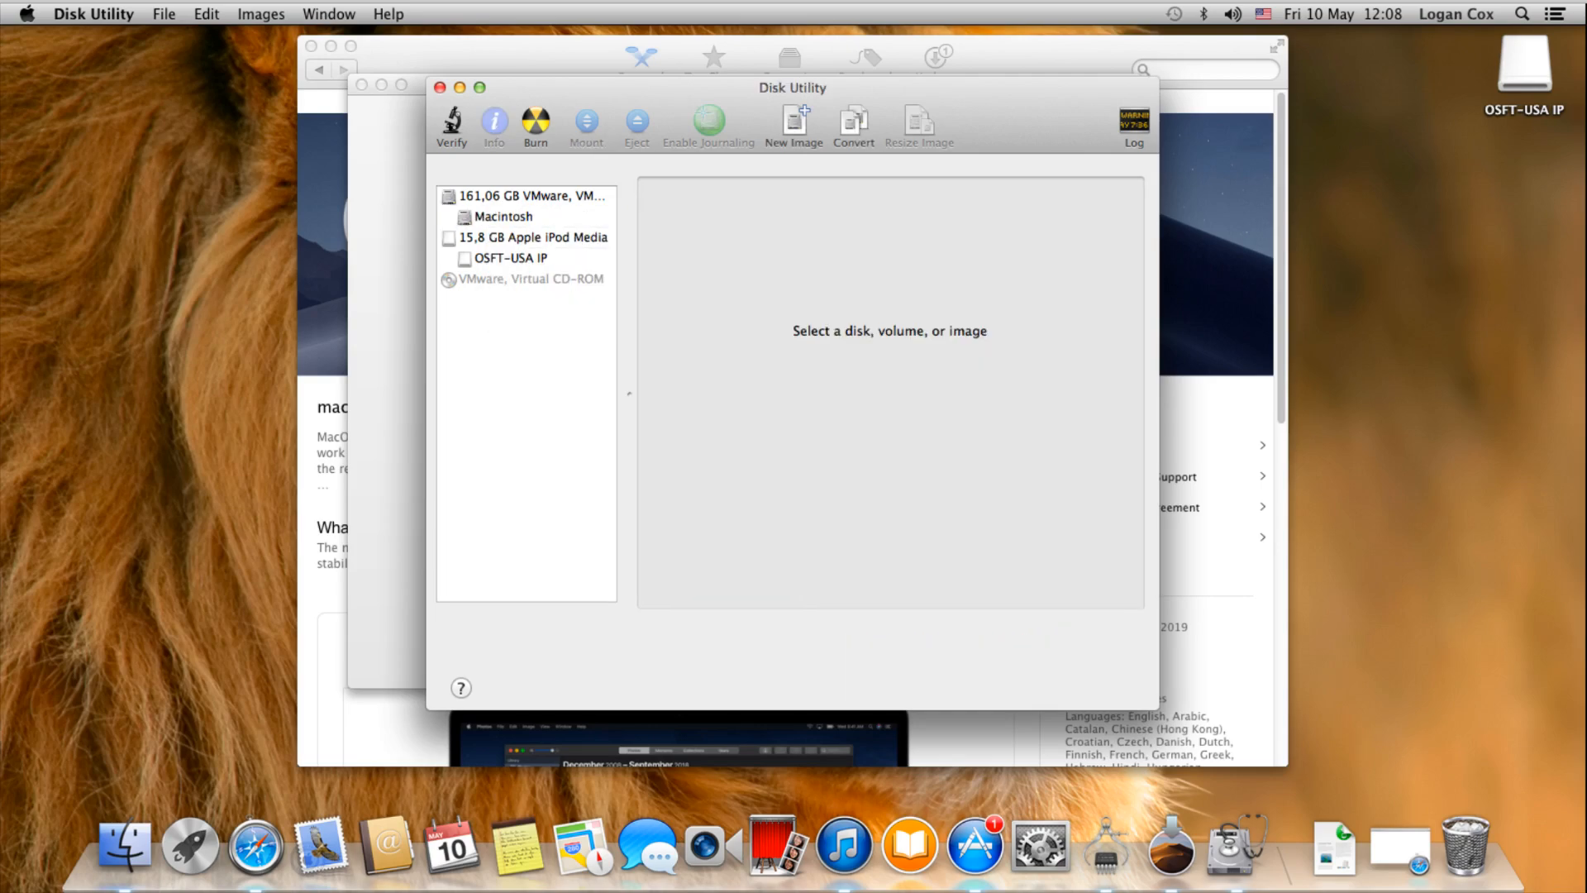
left_click(503, 217)
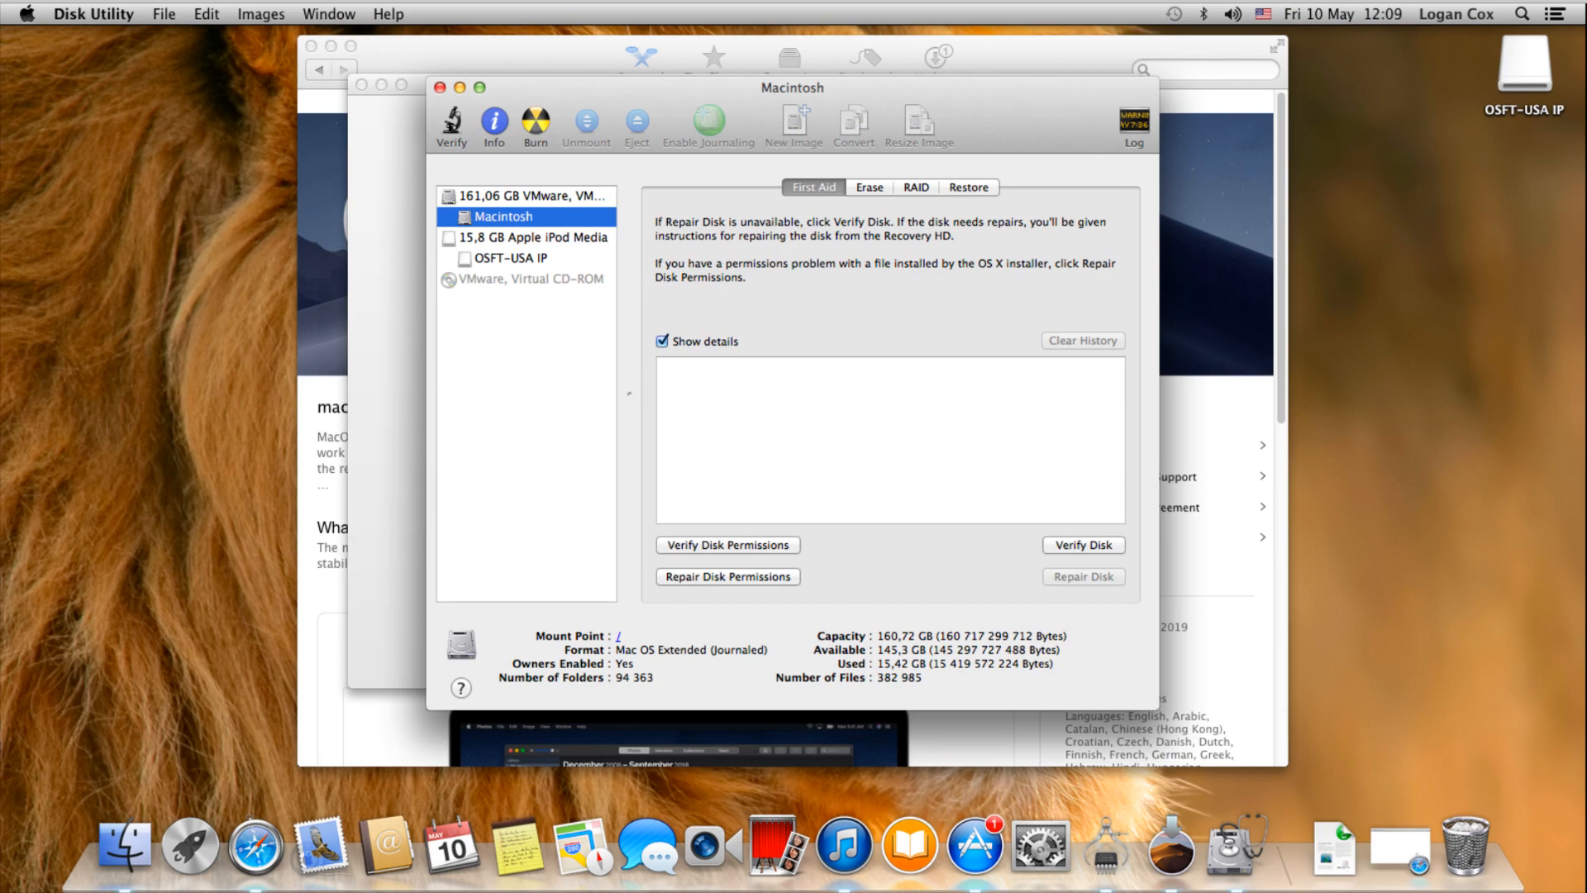
left_click(968, 188)
left_click(814, 187)
right_click(522, 218)
key("Escape")
left_click(532, 197)
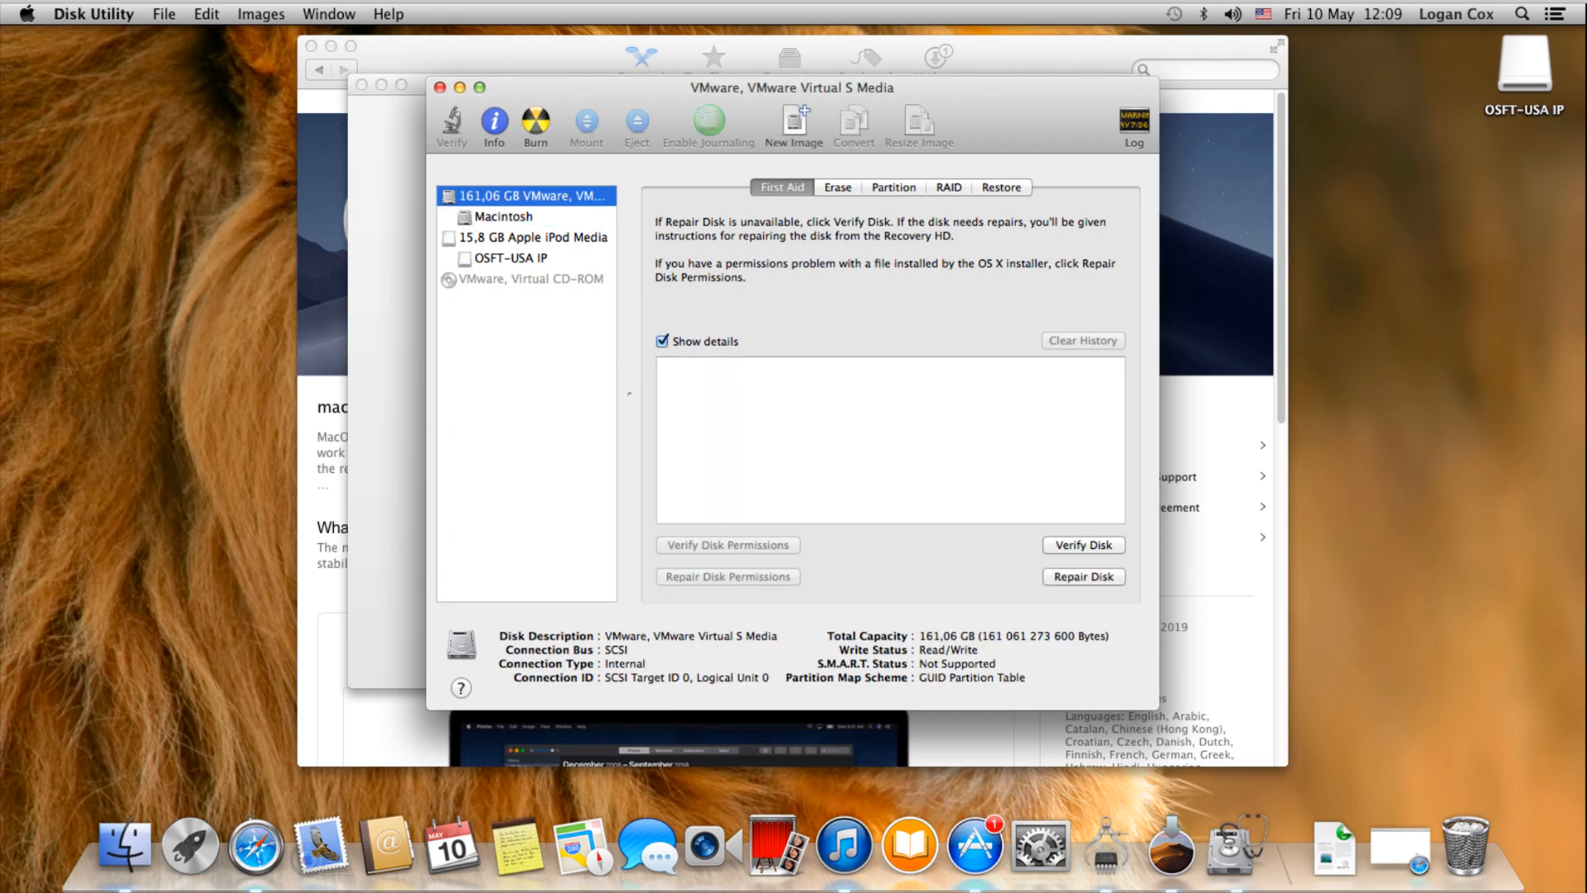
Select the Macintosh volume again and look at its First Aid details setting and Erase options
left_click(527, 217)
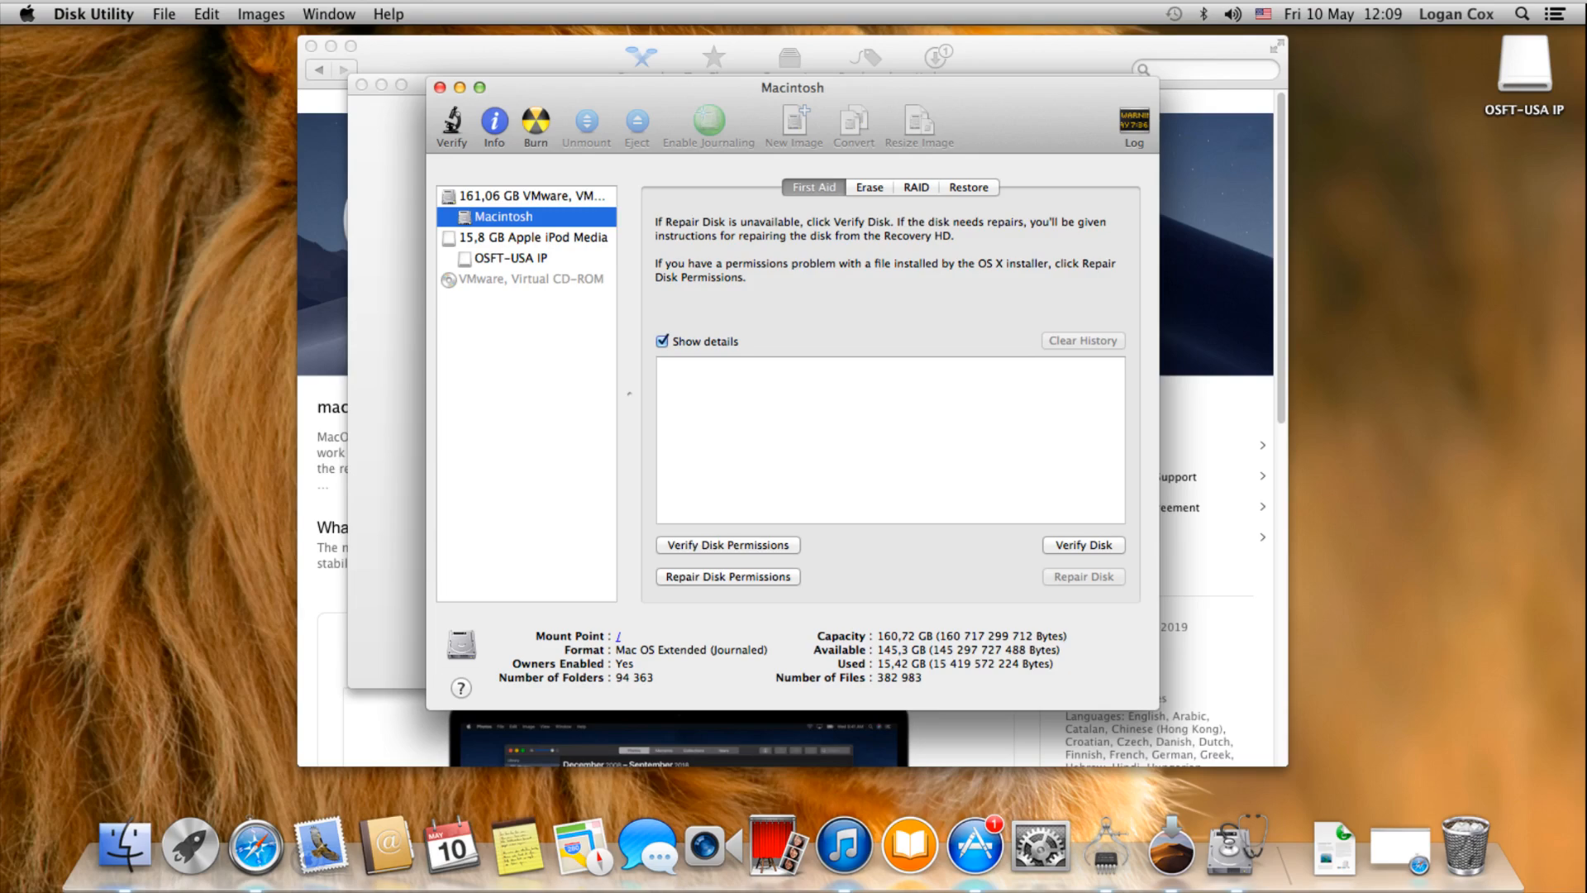
left_click(661, 340)
left_click(662, 341)
left_click(869, 187)
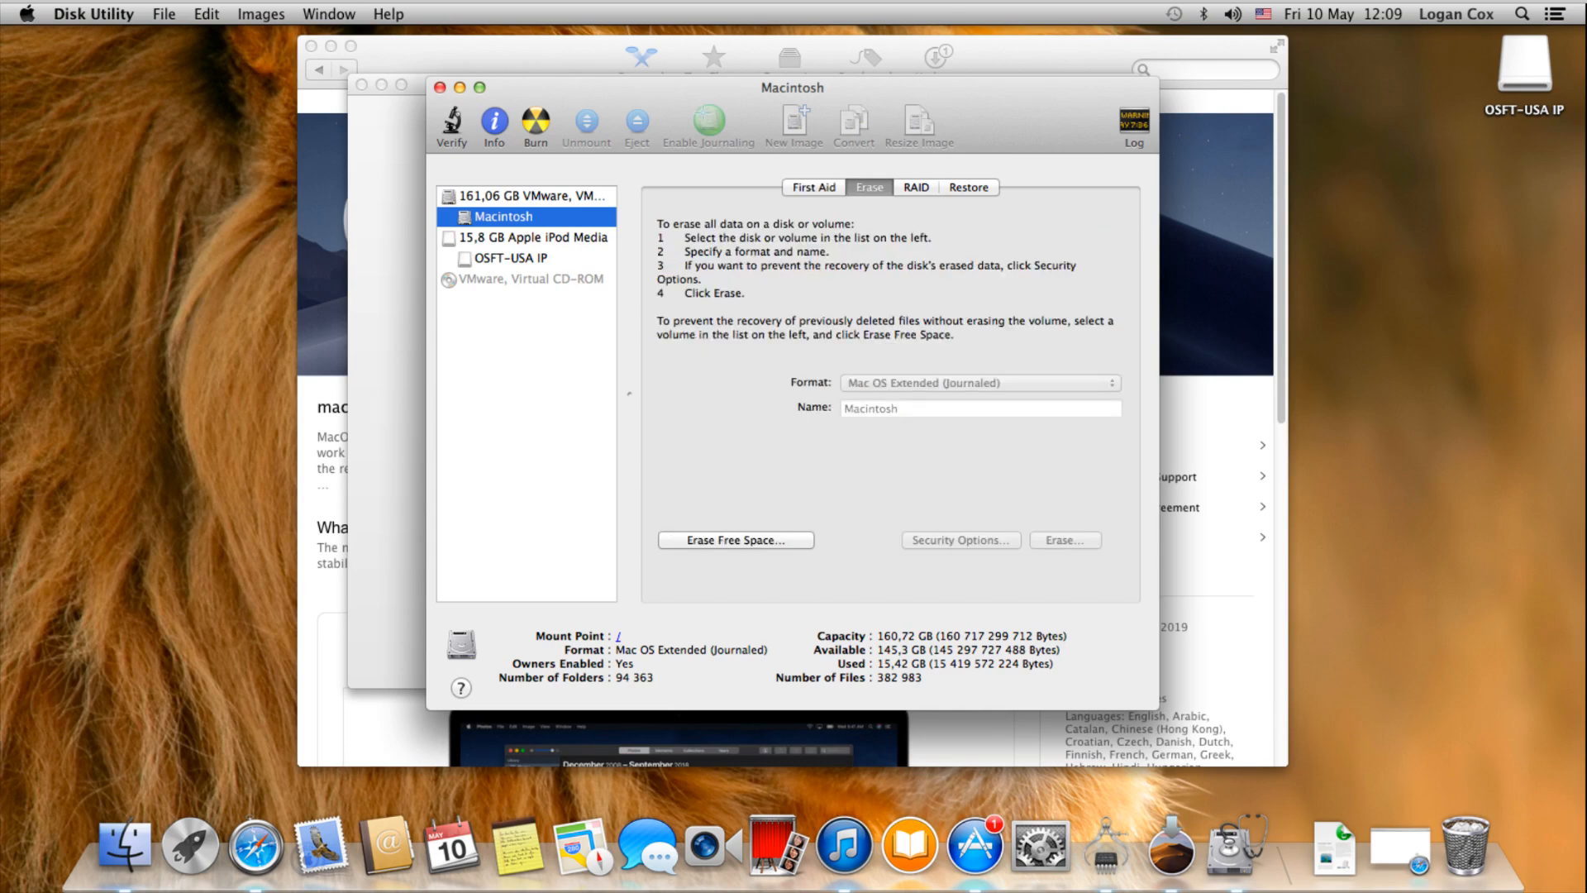
Return to First Aid for the Macintosh volume and verify the disk
left_click(814, 187)
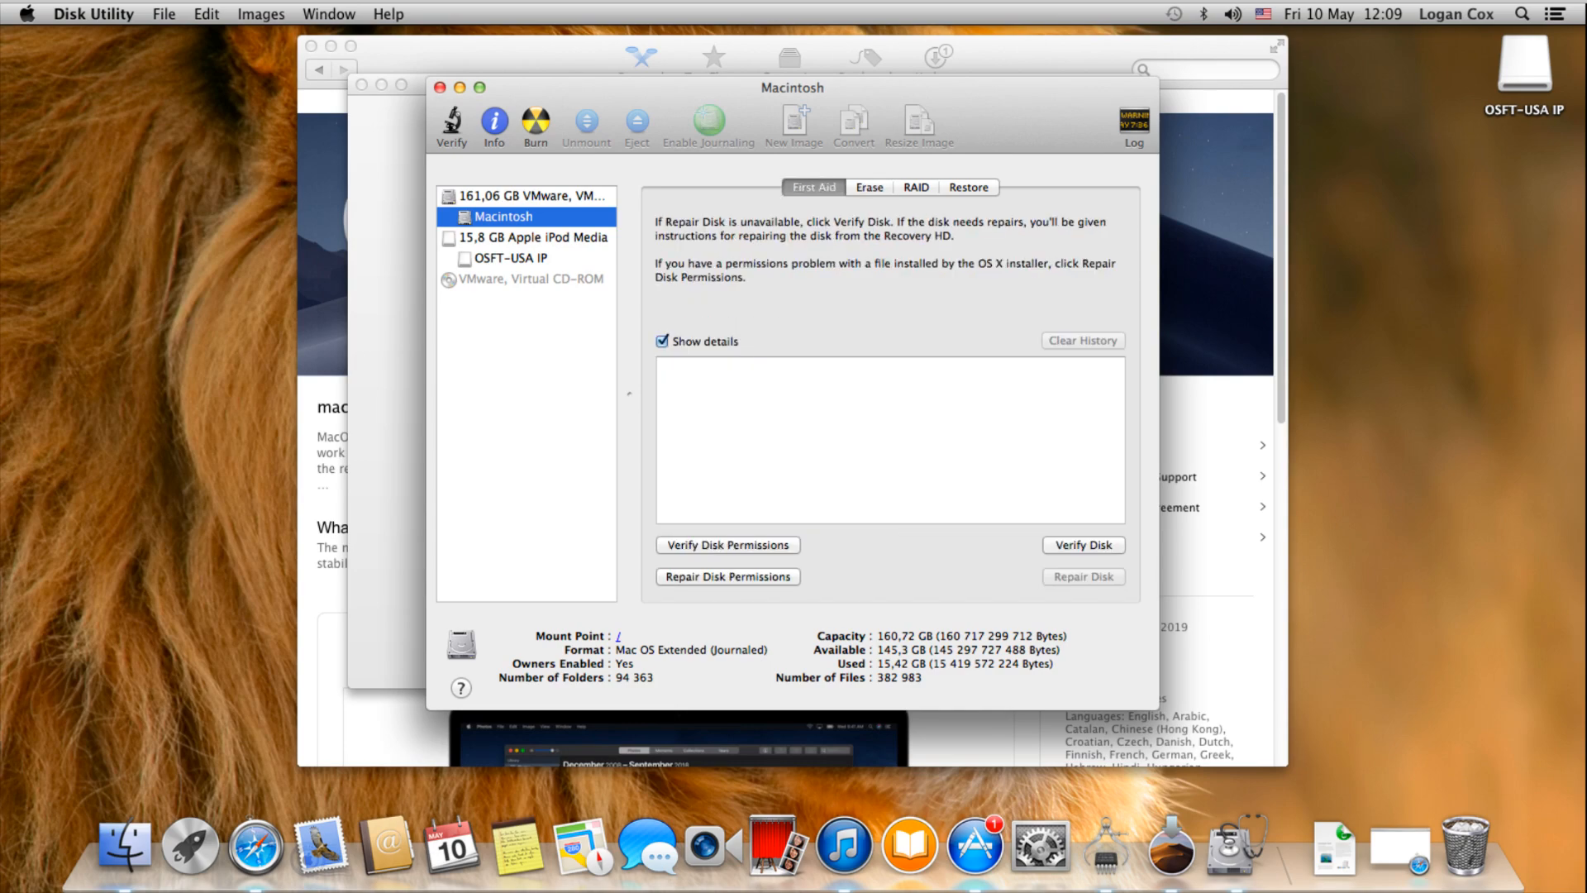
left_click(452, 121)
key("Return")
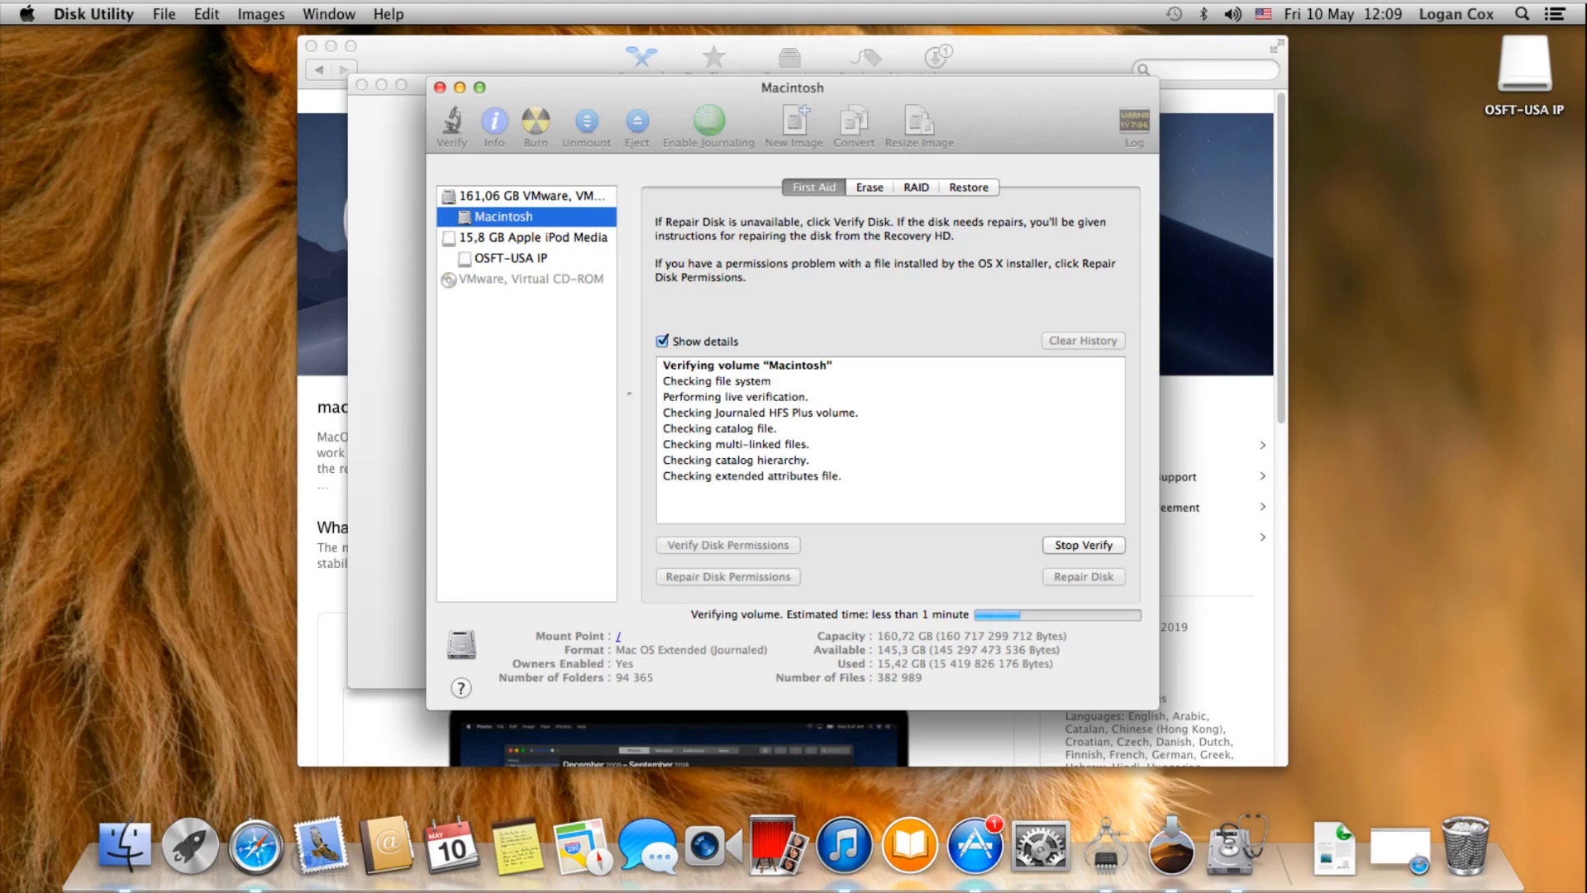
Look at the Applications folder in a new Finder window and close the window
left_click(87, 851)
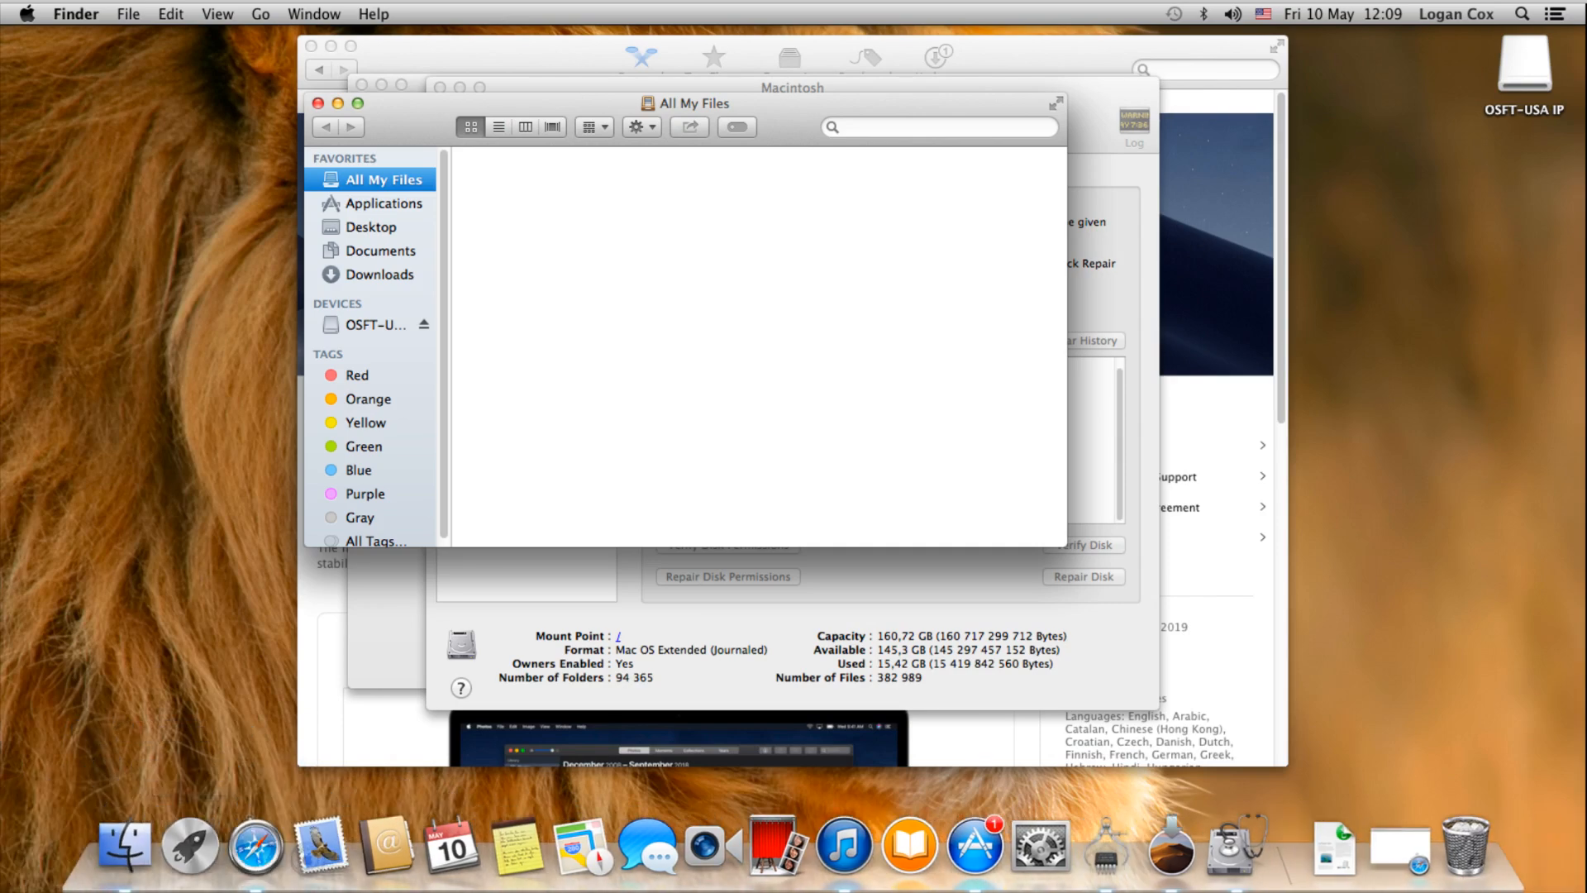
left_click(383, 203)
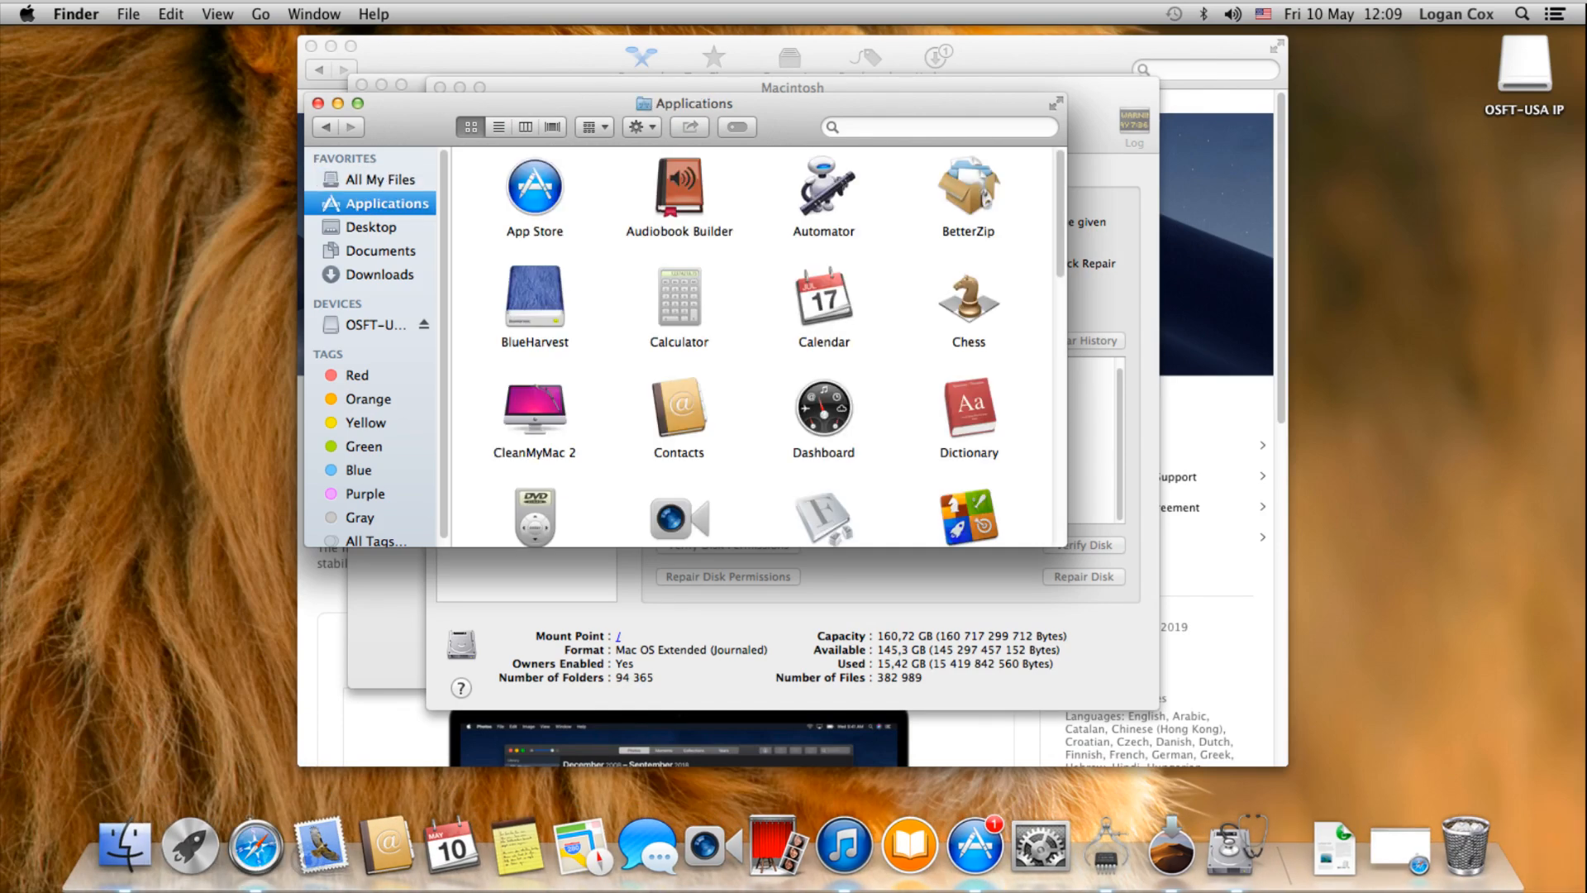
right_click(465, 386)
left_click(318, 103)
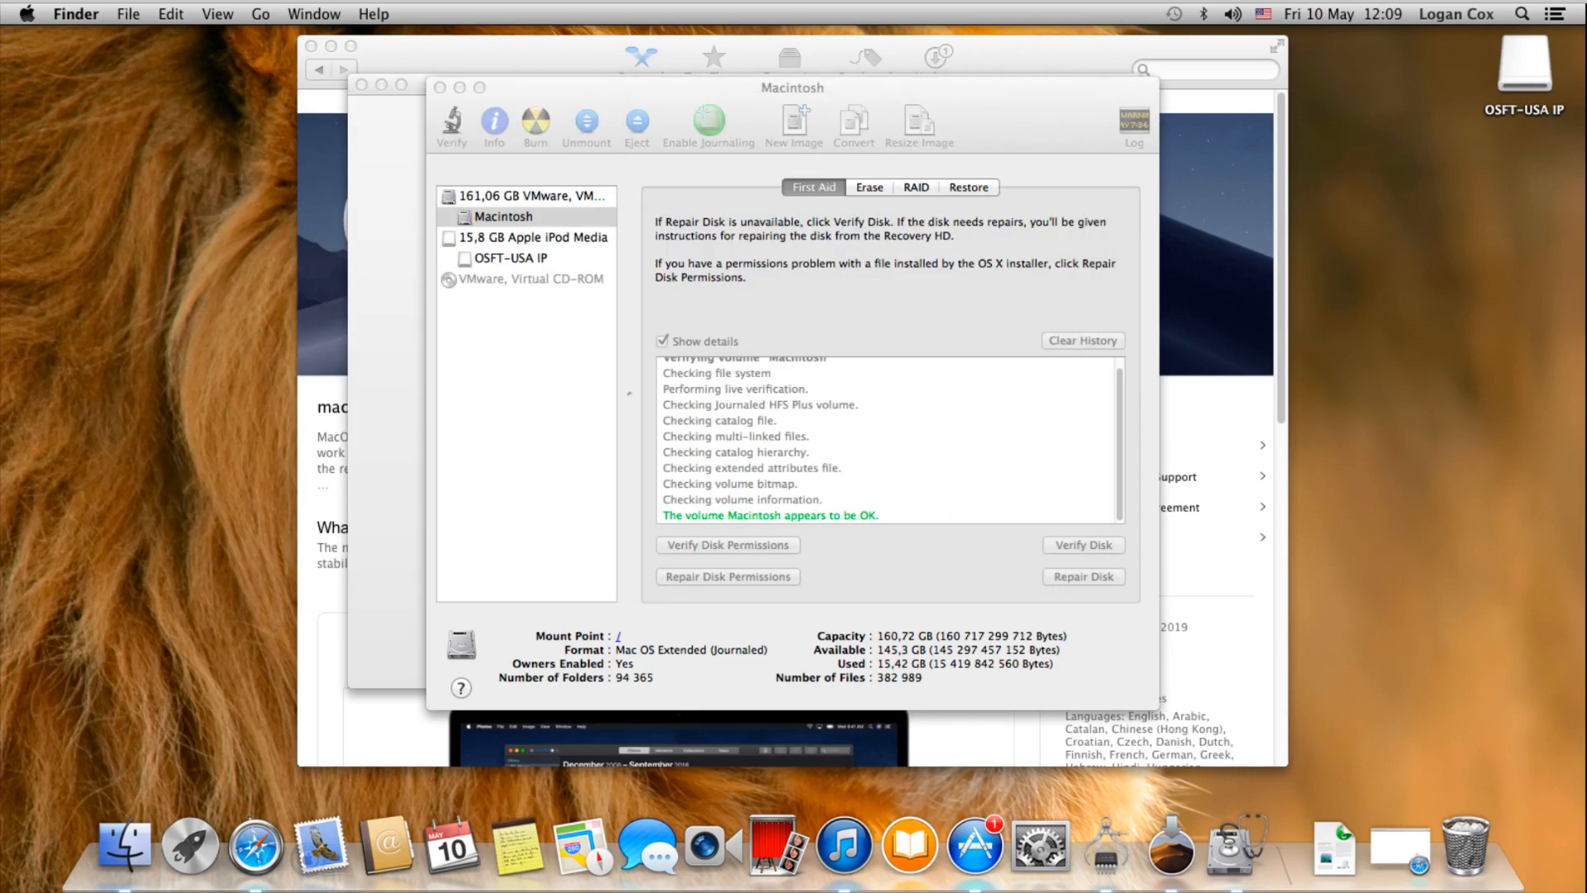
Set Finder's general preferences to show hard disks on the desktop and close the preferences
left_click(75, 14)
left_click(75, 14)
left_click(75, 14)
left_click(110, 68)
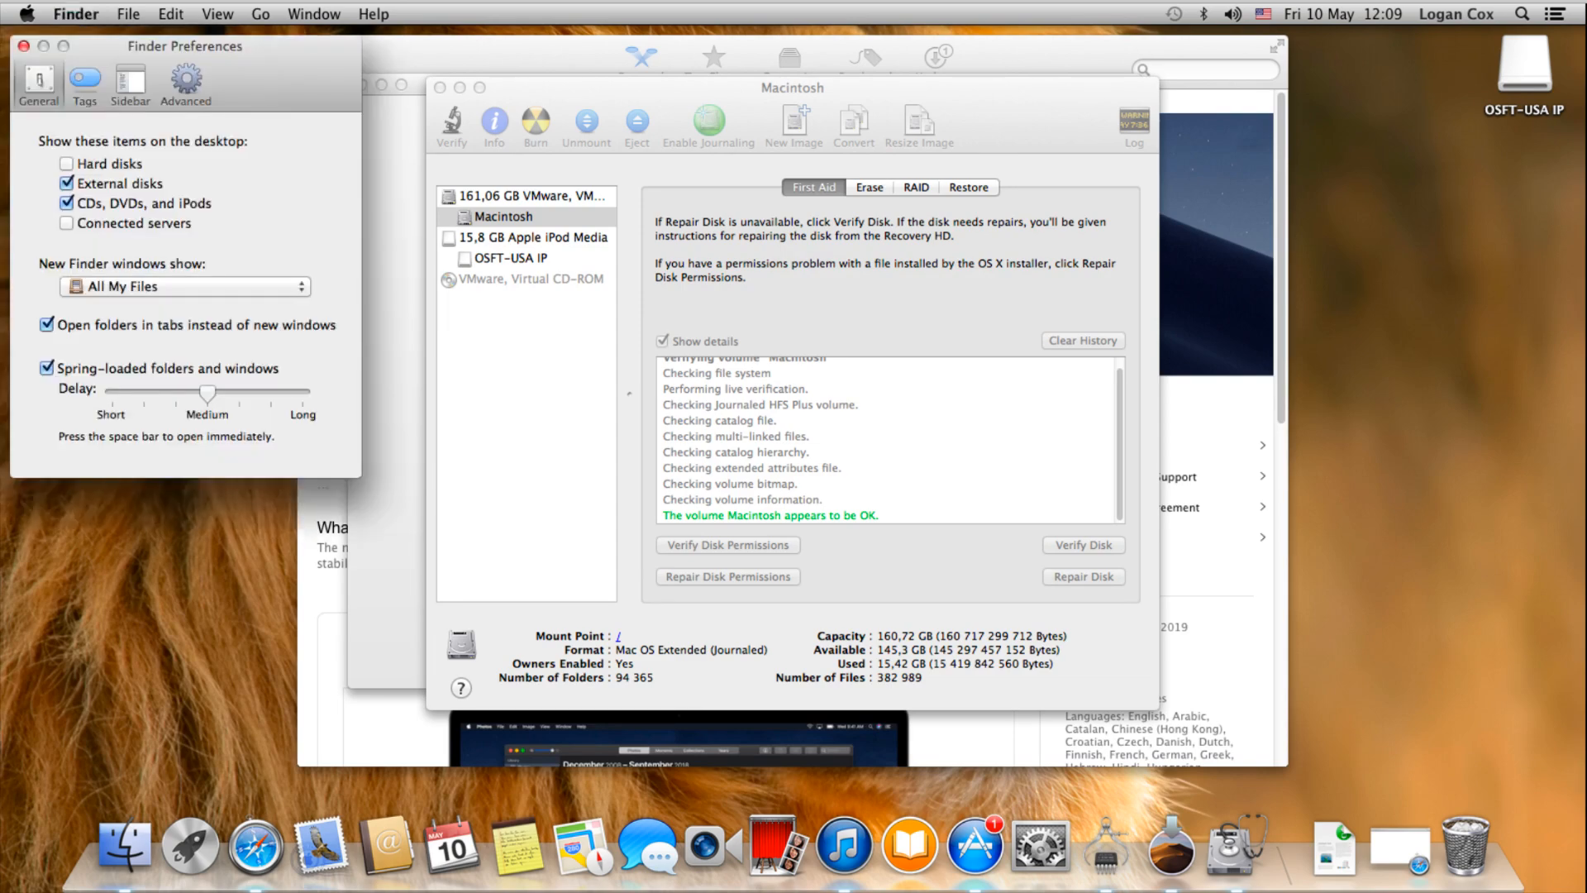
left_click(66, 163)
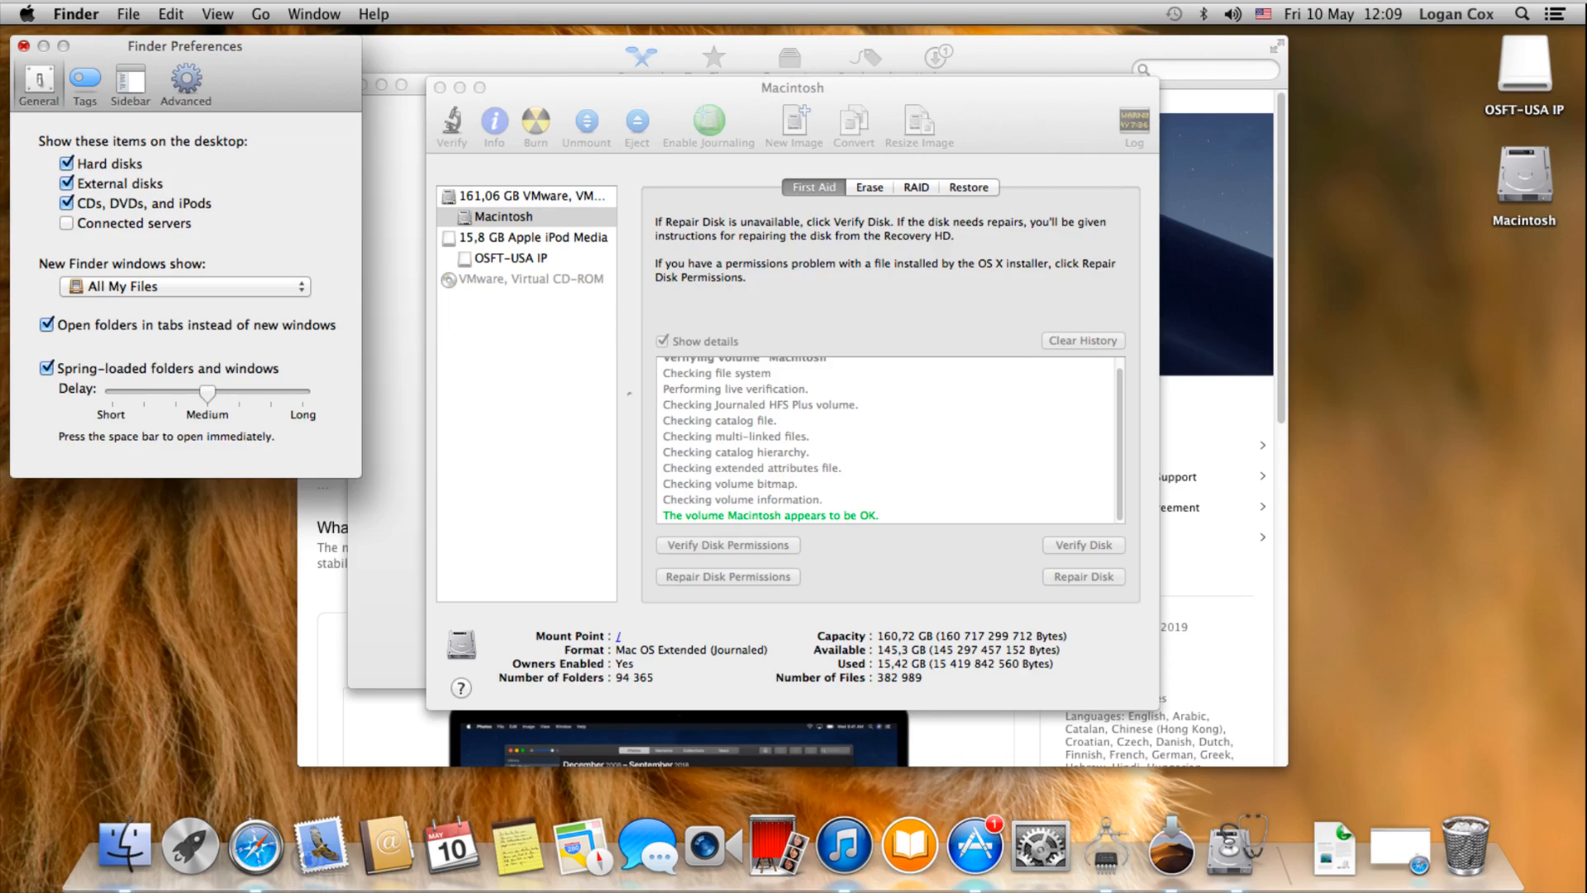
left_click(24, 46)
mouse_move(1524, 174)
left_mouse_down()
mouse_move(1394, 169)
mouse_move(1524, 169)
left_mouse_up()
right_click(1527, 183)
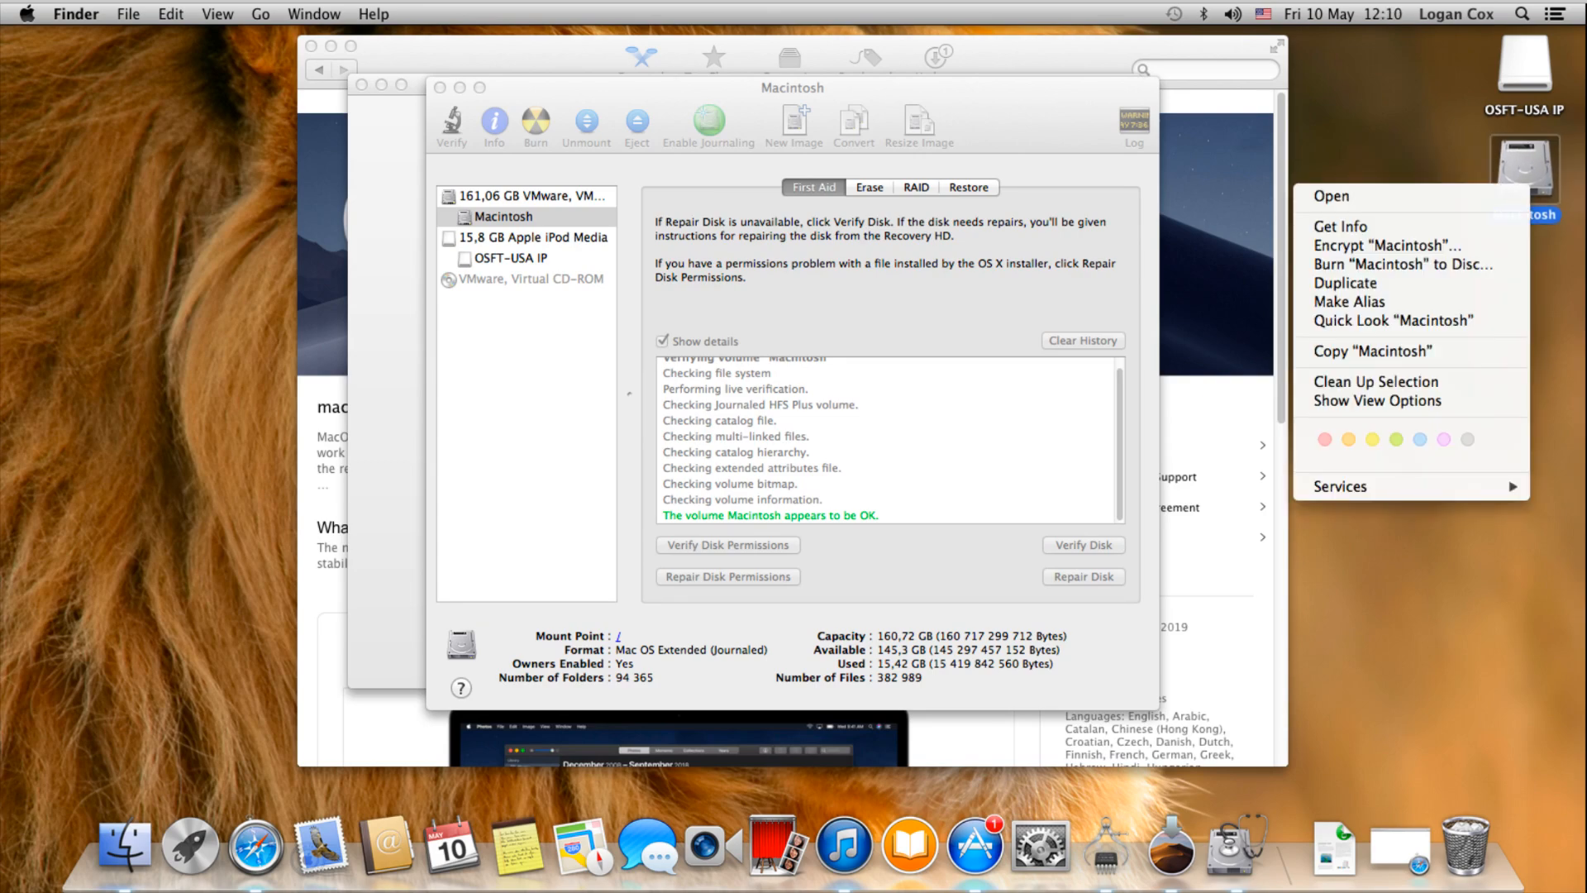
right_click(1405, 131)
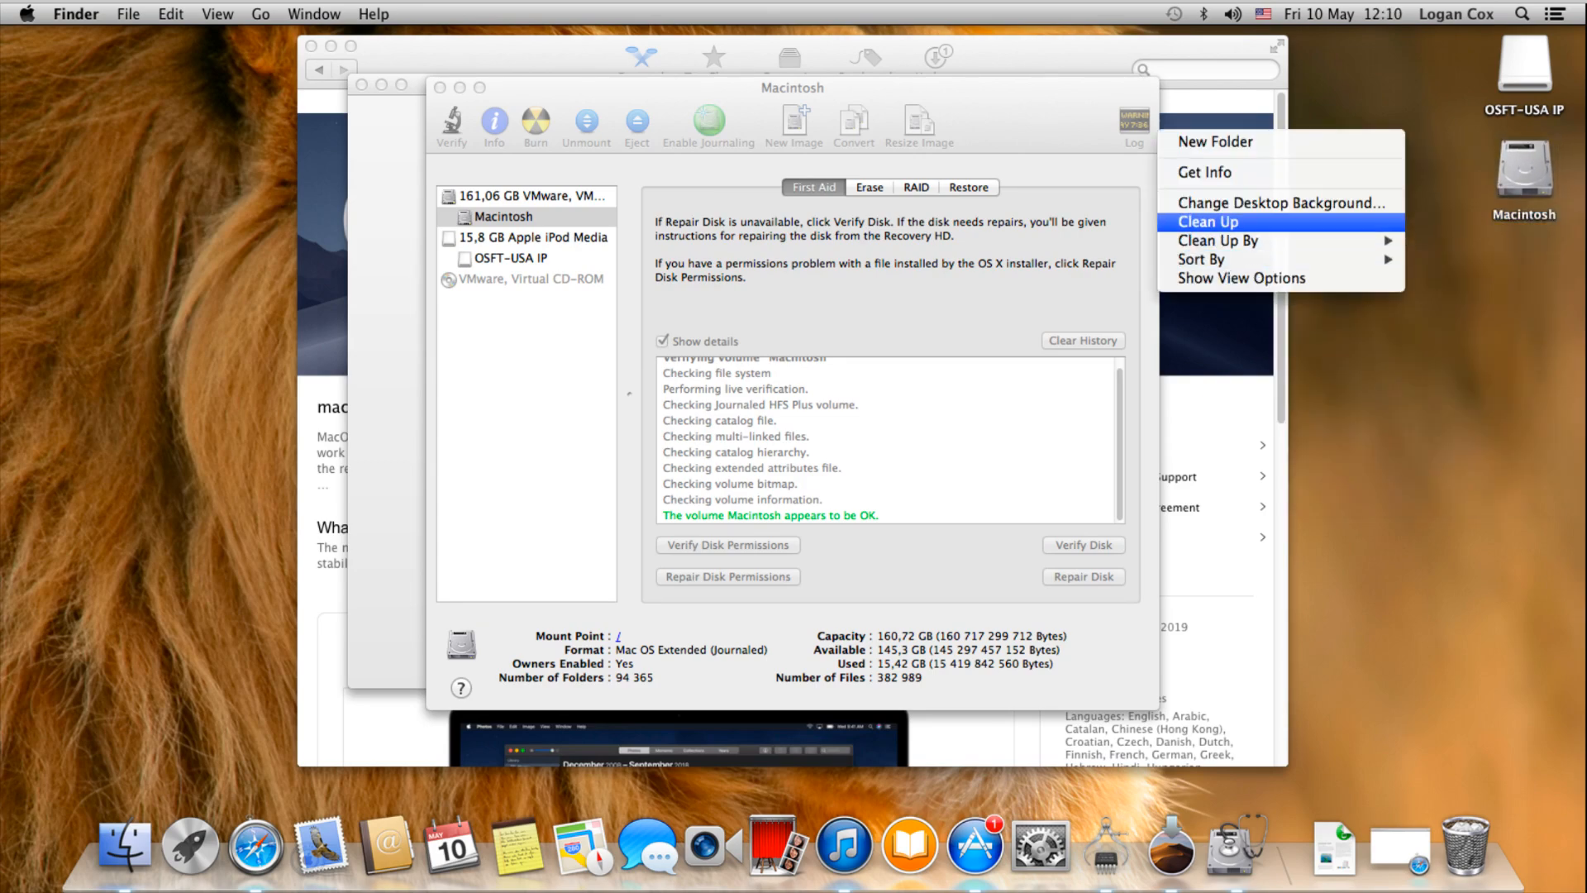
mouse_move(1207, 259)
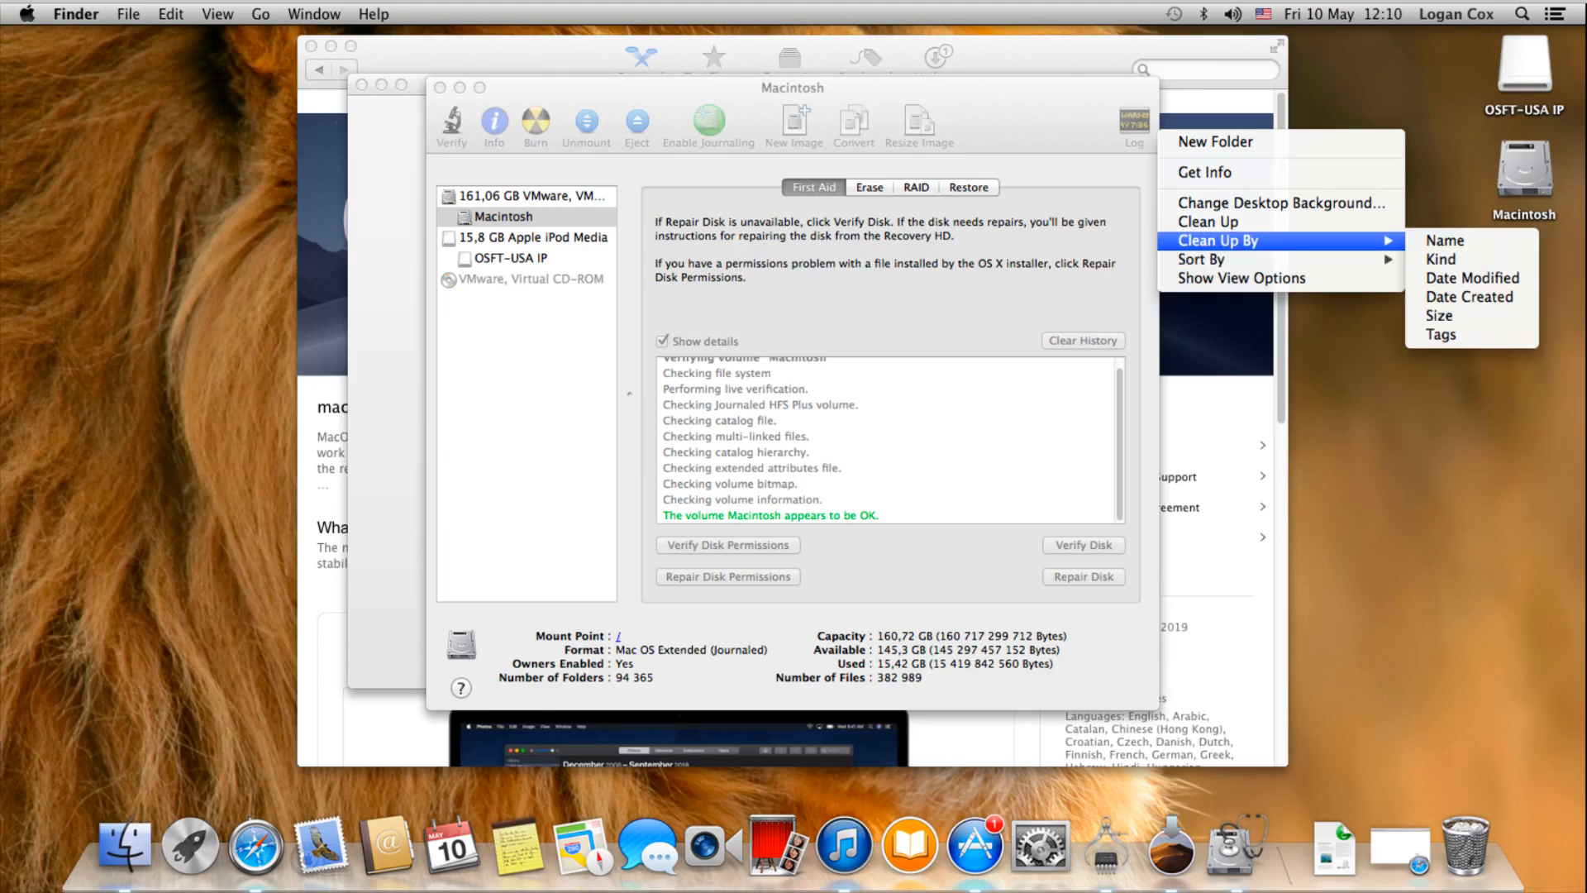
left_click(1428, 230)
Set the desktop icons' label position to Right in the desktop view options and close them
right_click(1360, 232)
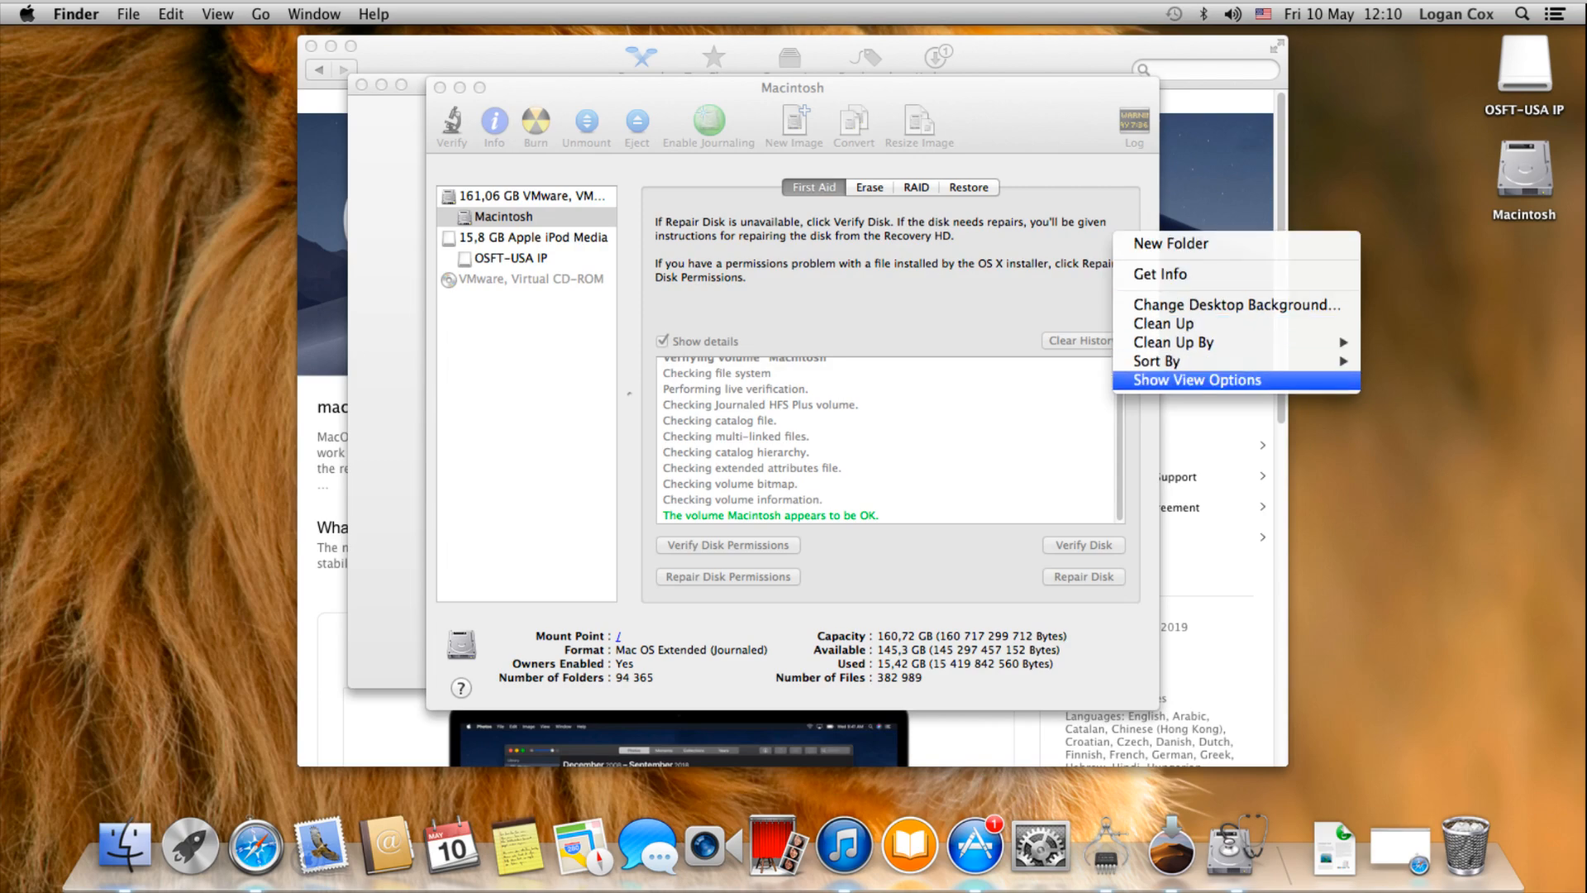
left_click(1198, 379)
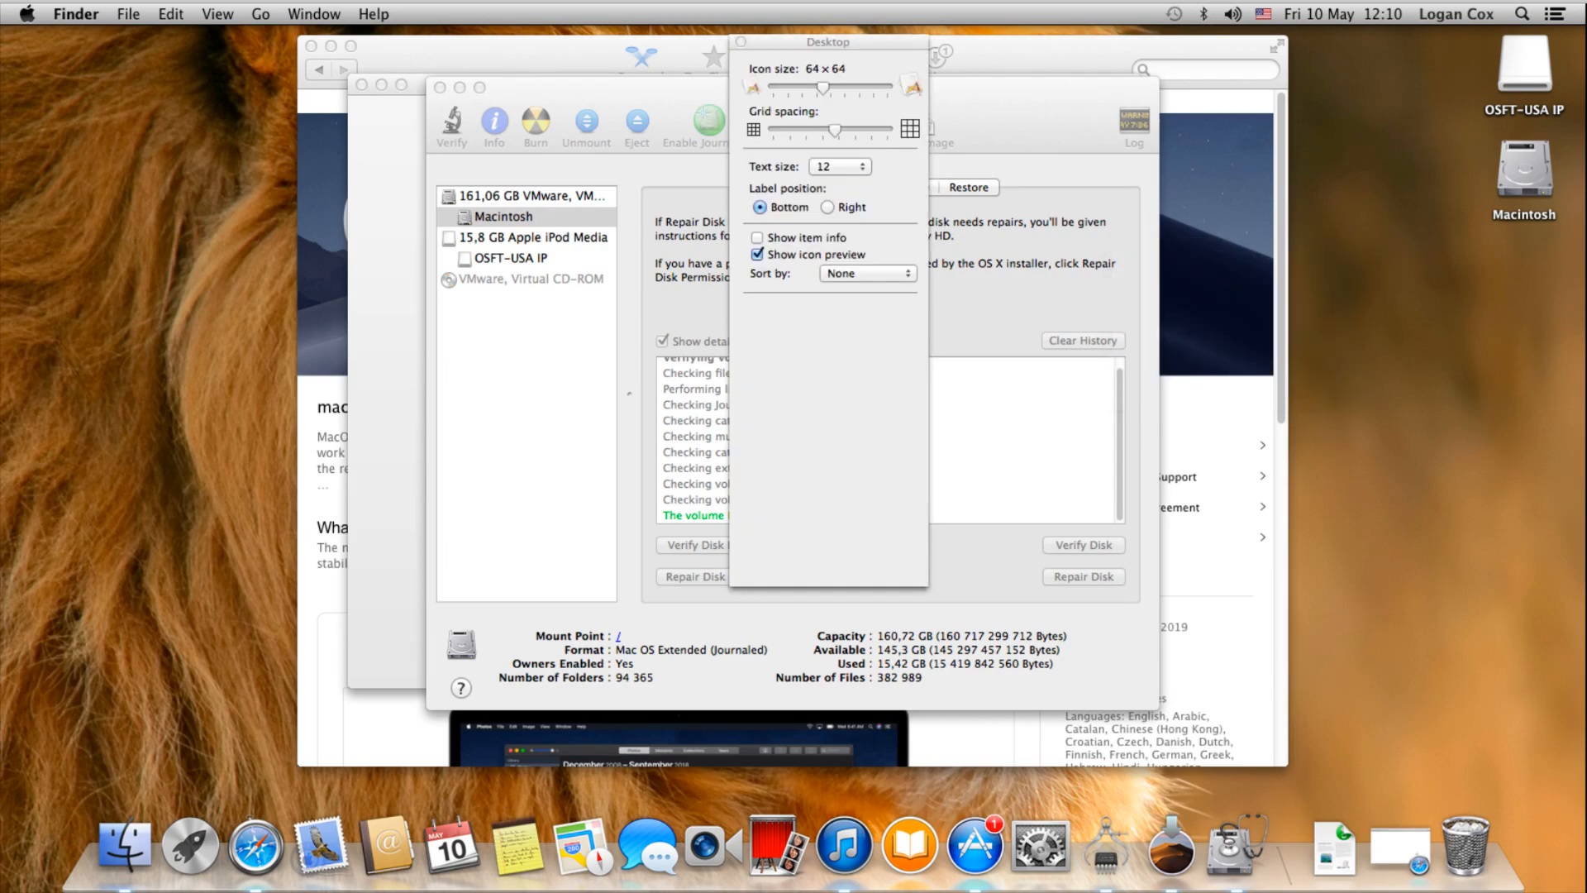
left_click(827, 207)
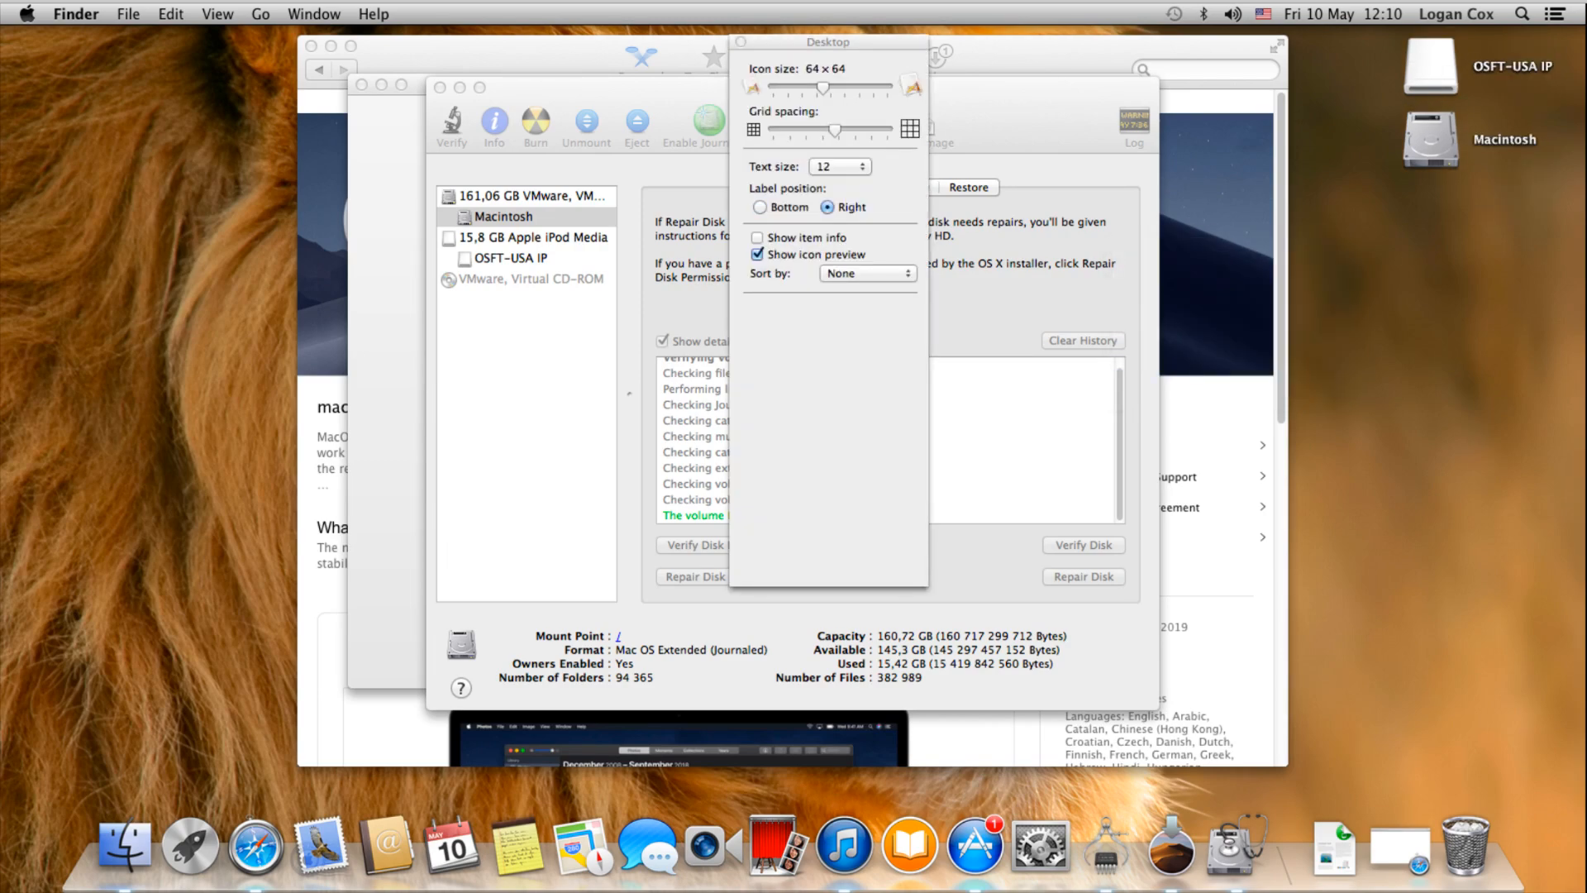
left_click(741, 42)
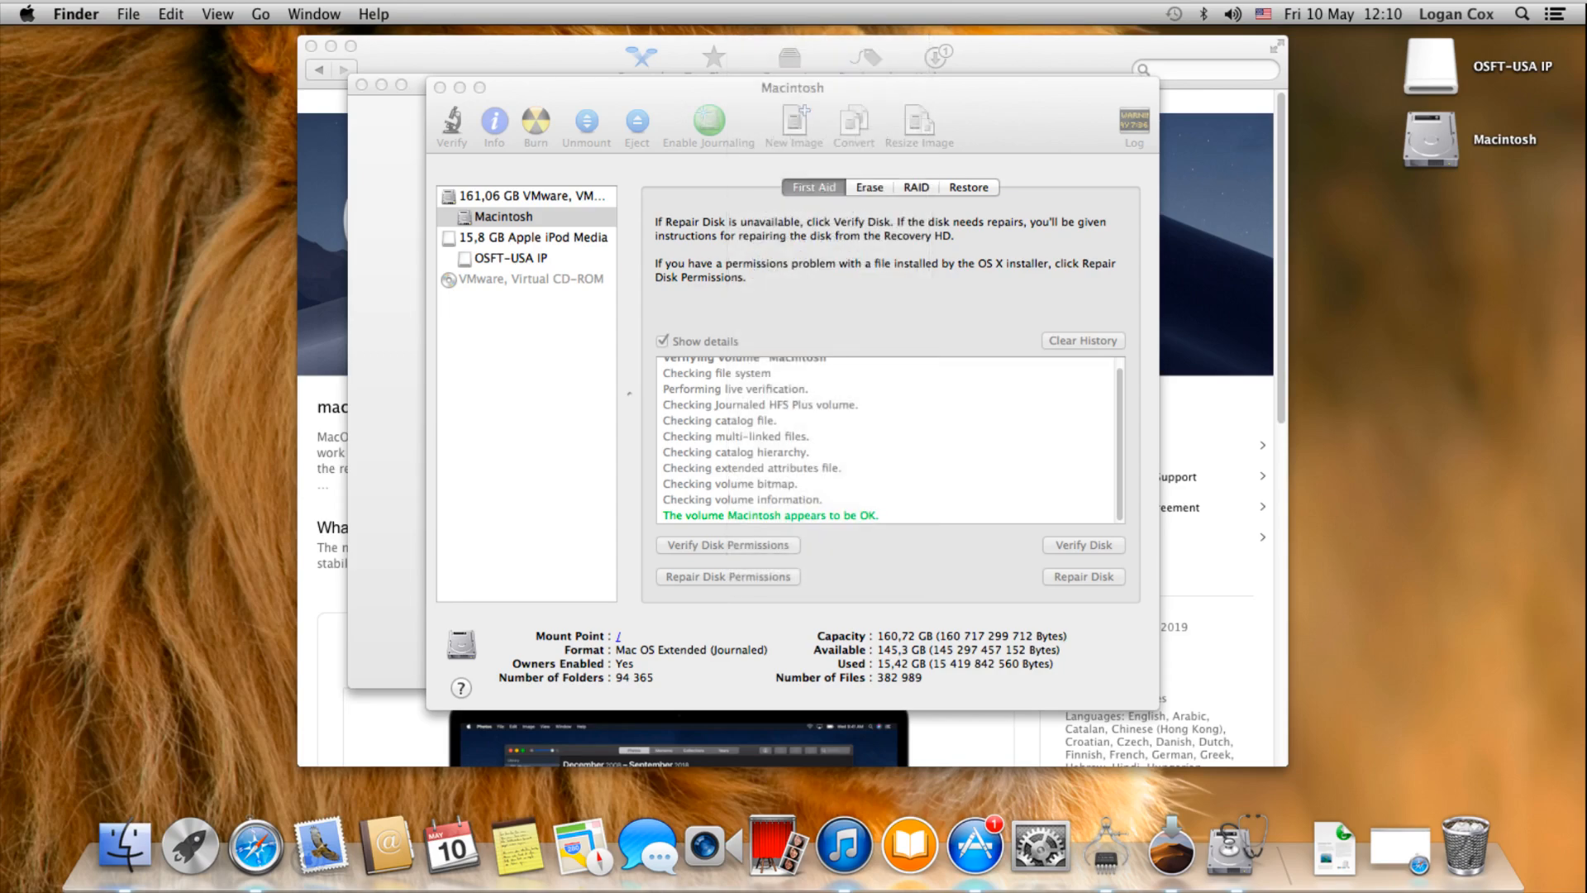
Look at the commands available for the Macintosh disk on the desktop, and open the volume from Disk Utility
left_click(1430, 140)
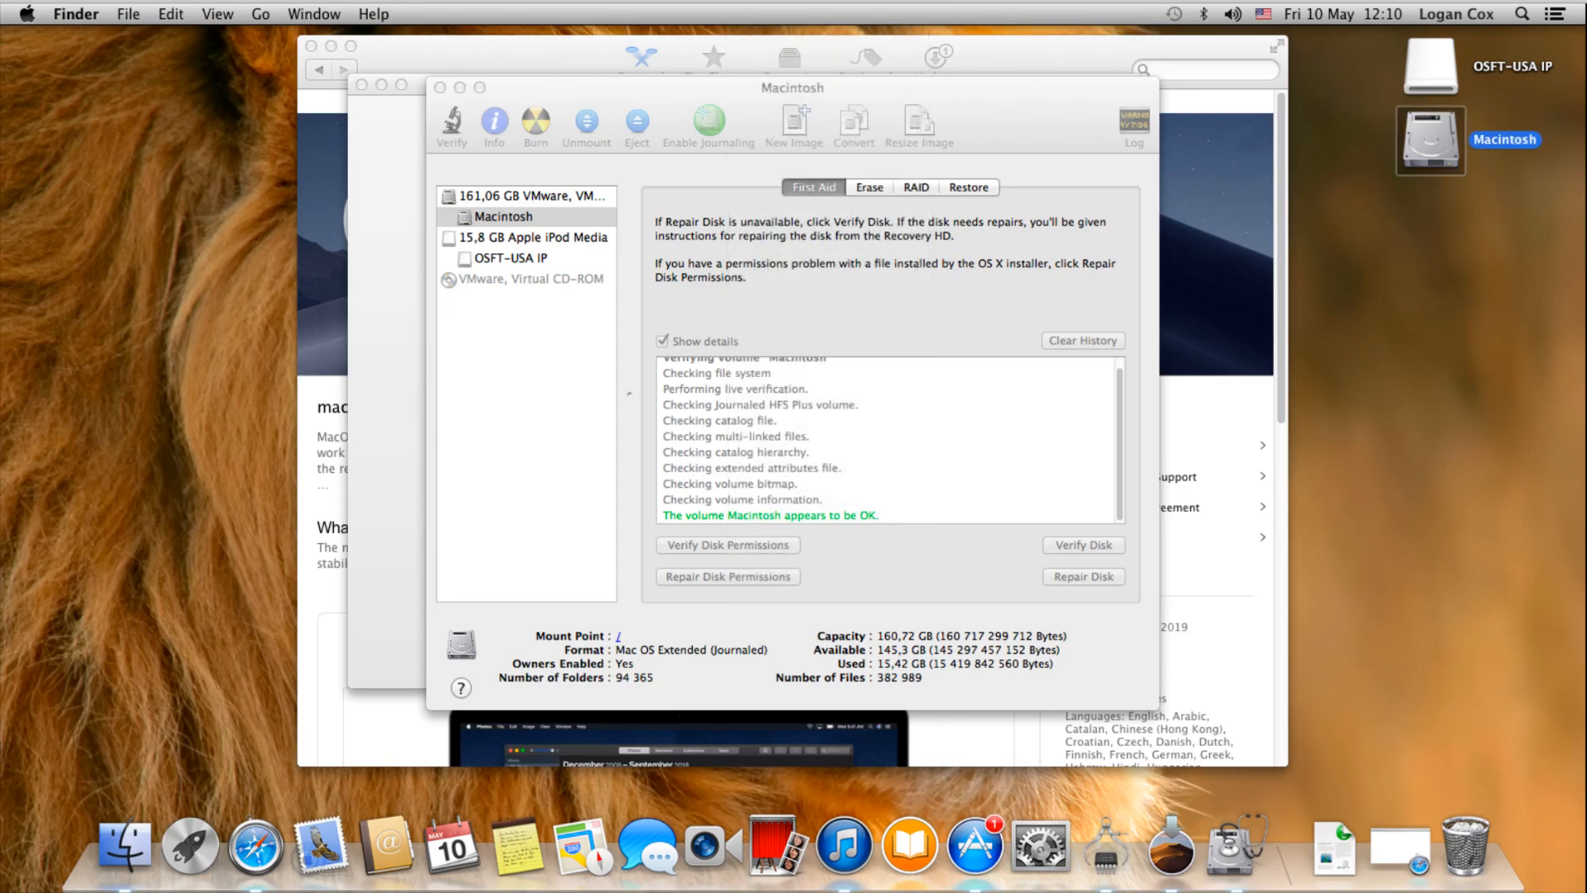
left_click(1430, 67)
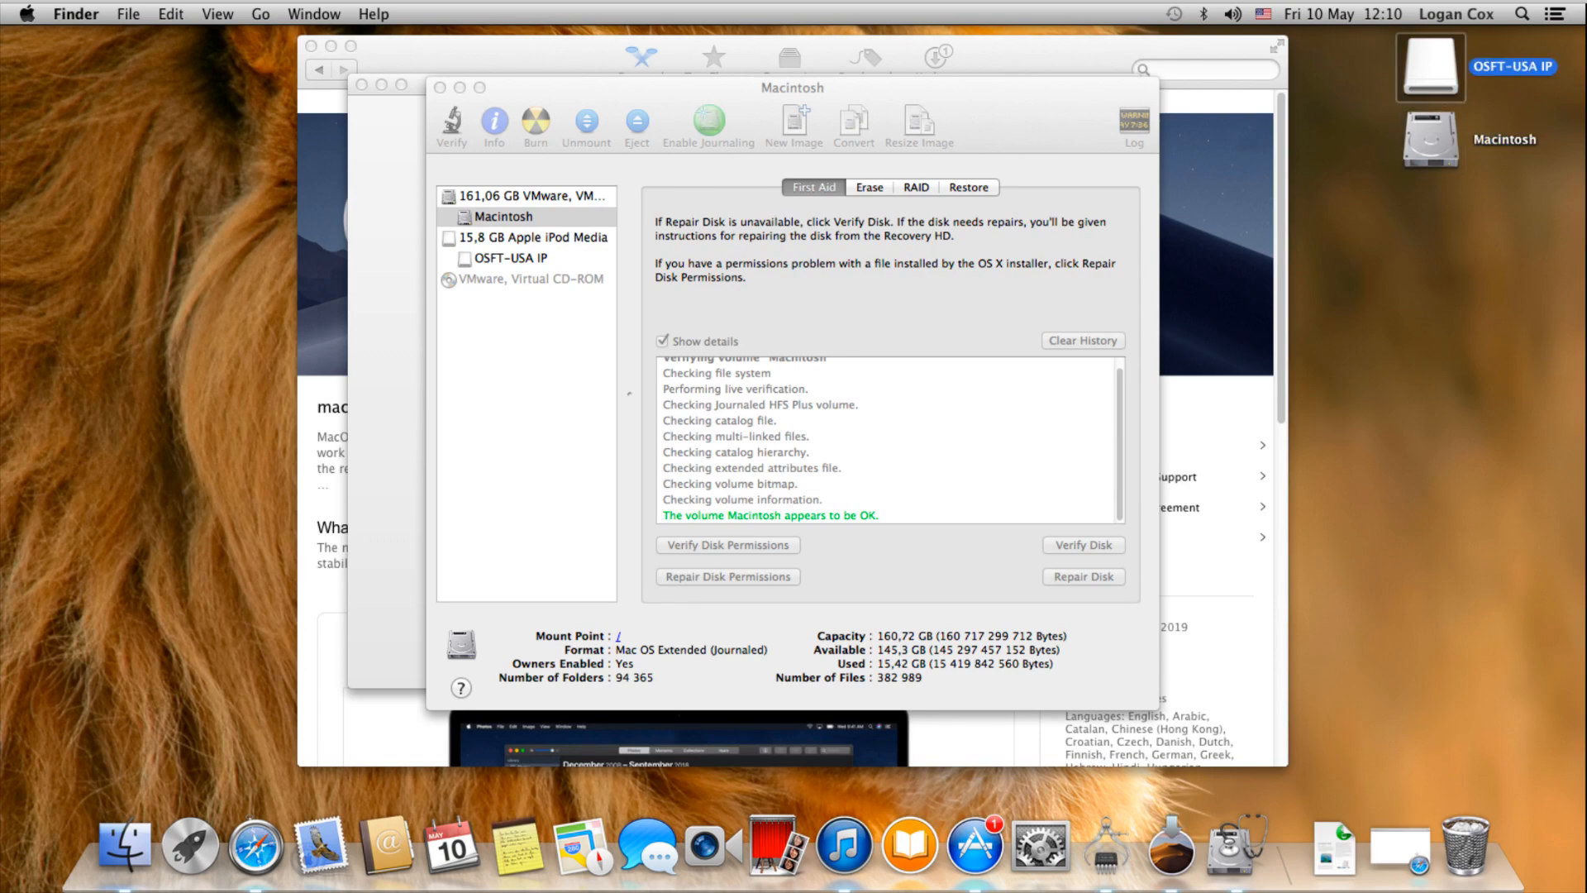
left_click(1431, 272)
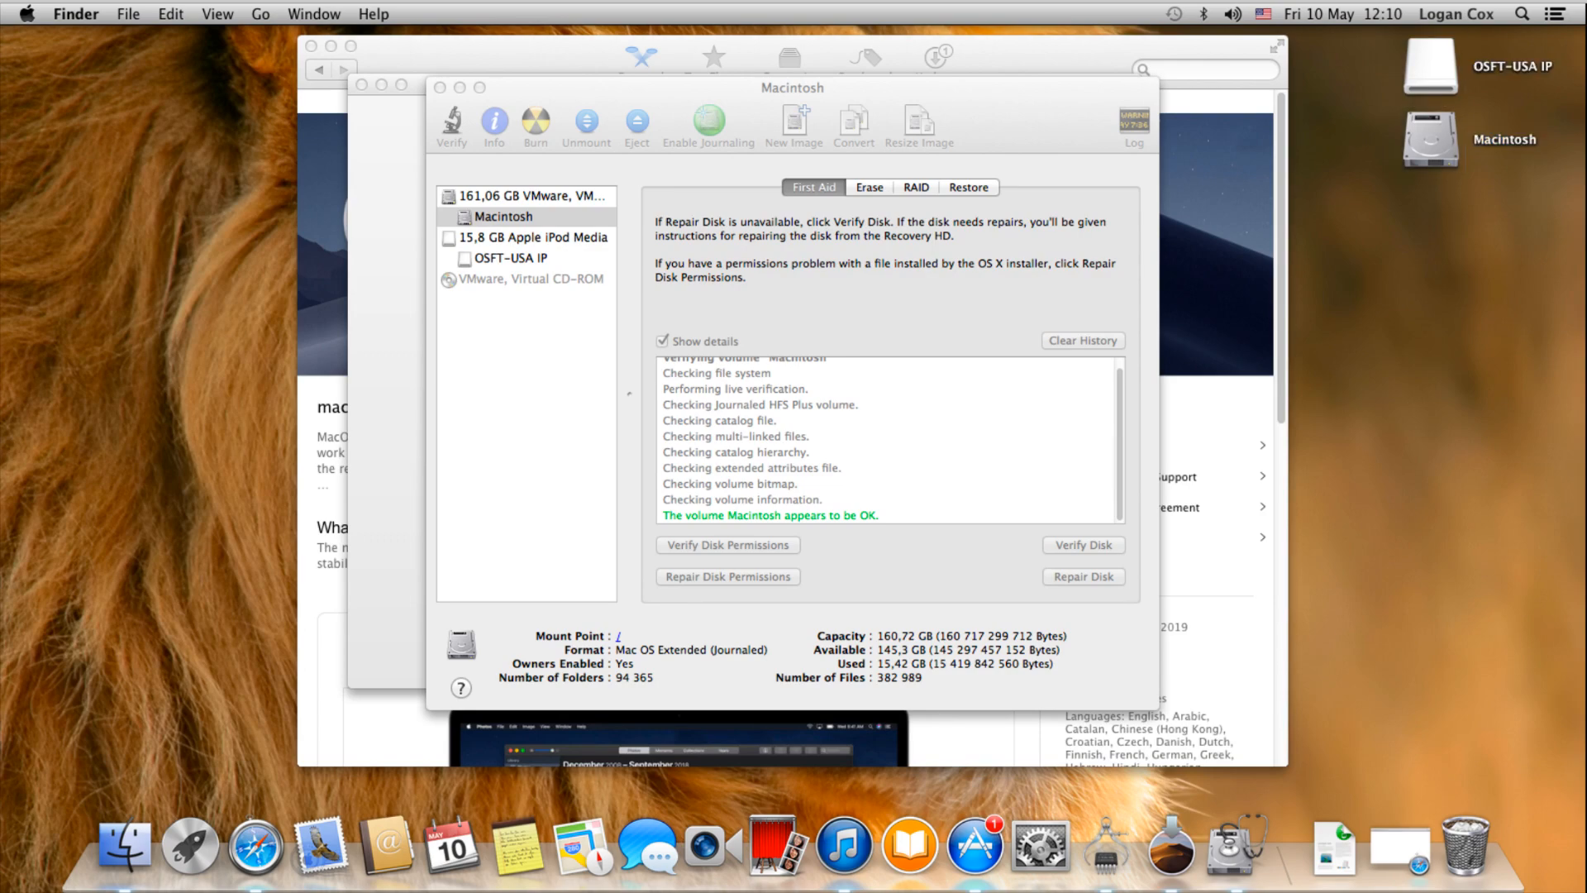
right_click(1433, 139)
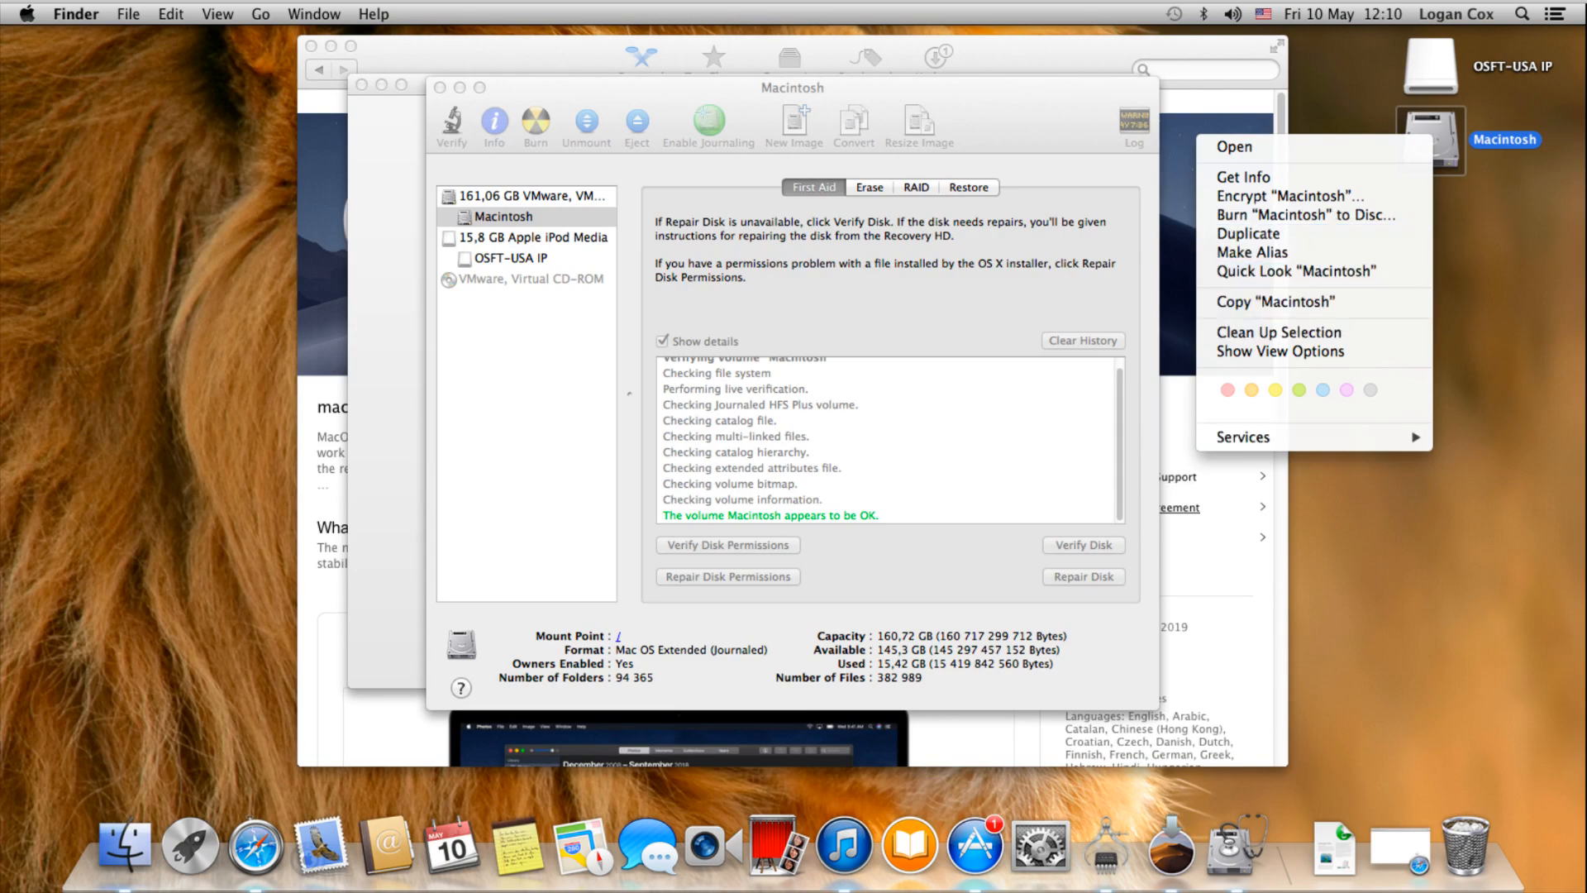
left_click(1008, 612)
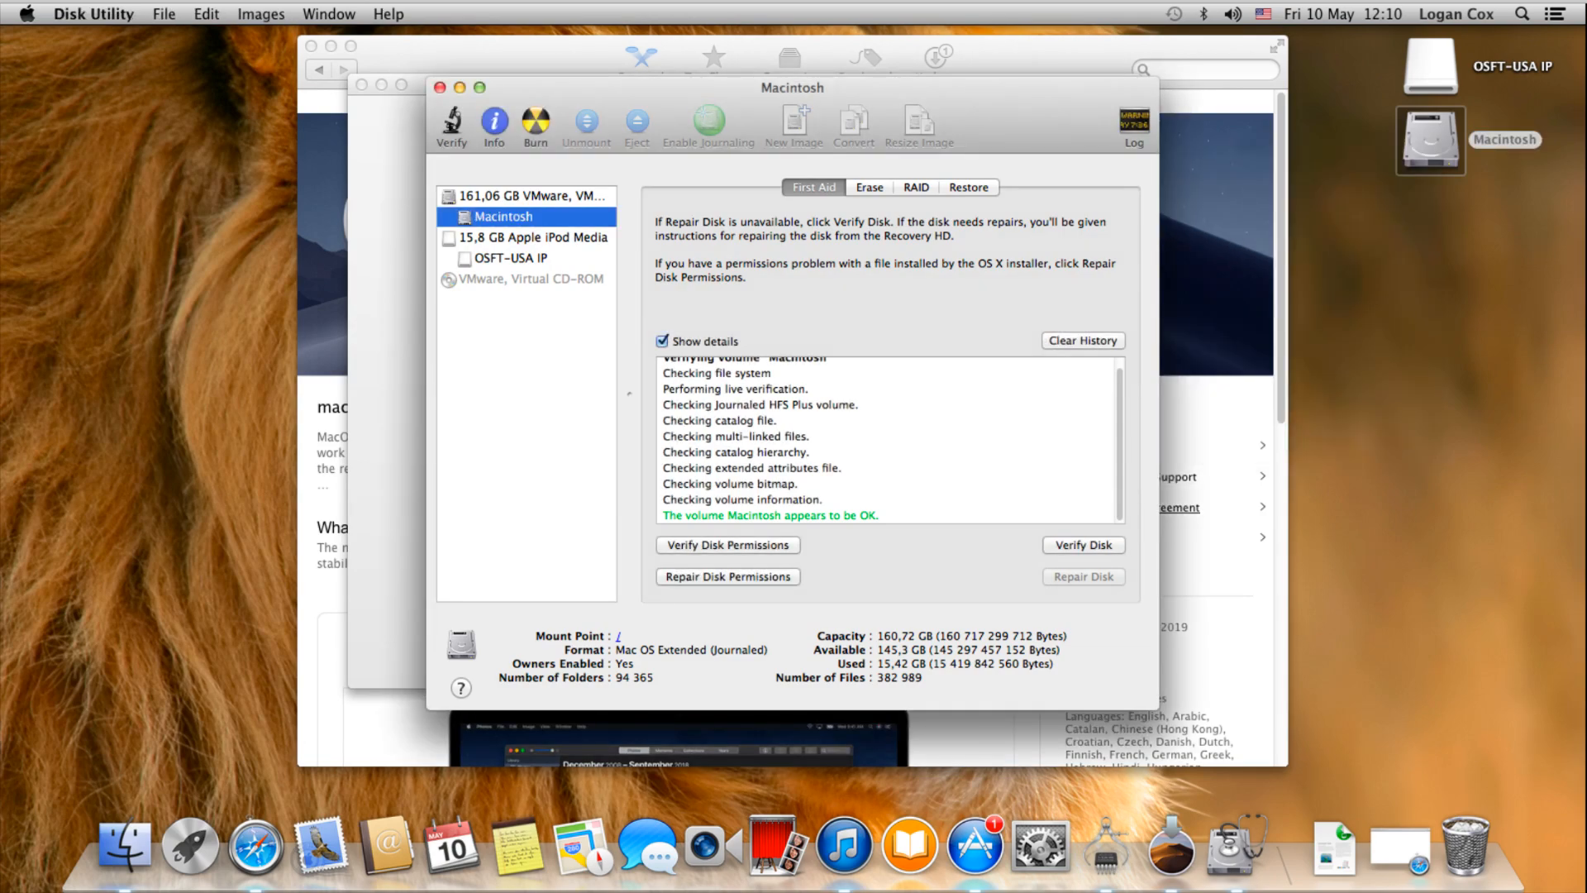
right_click(532, 217)
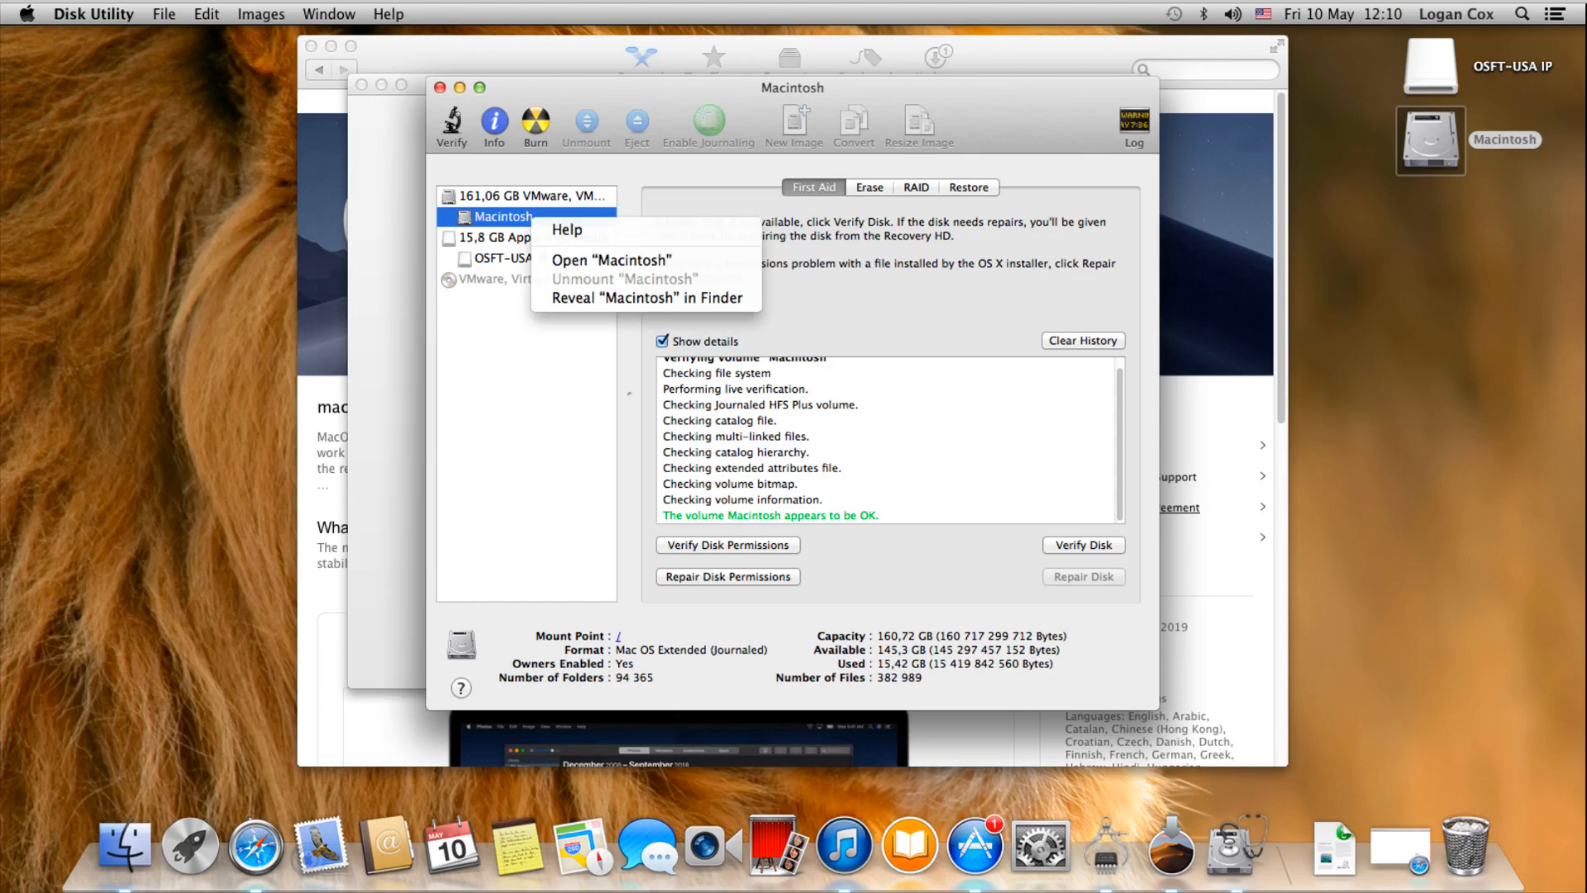
left_click(611, 260)
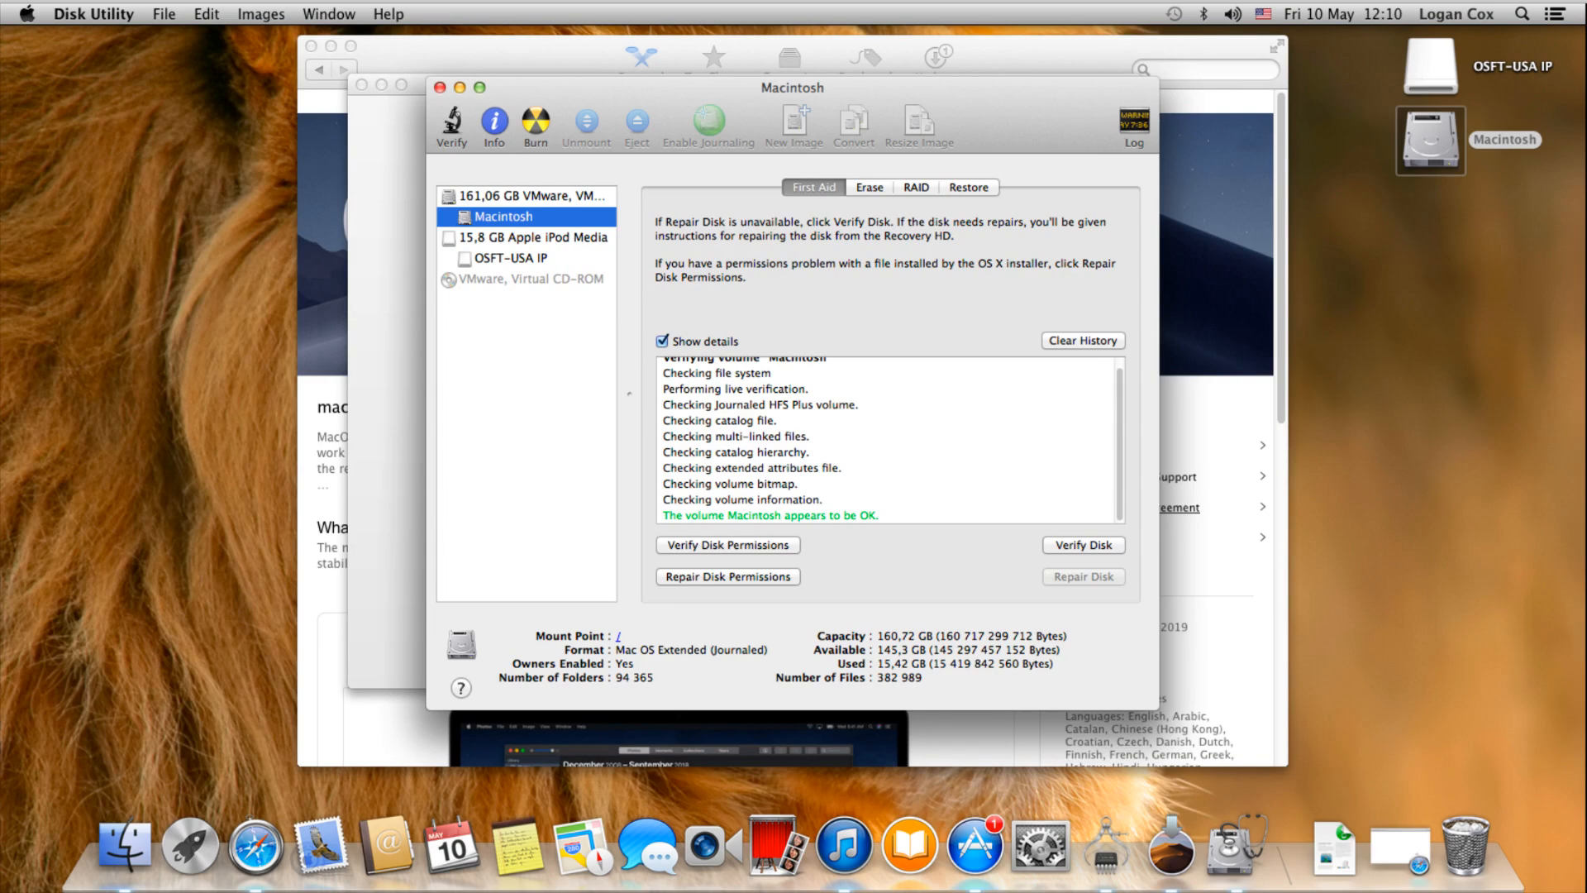
Add a second partition to the 161,06 GB VMware disk's layout and resize it to about 31,41 GB
left_click(531, 197)
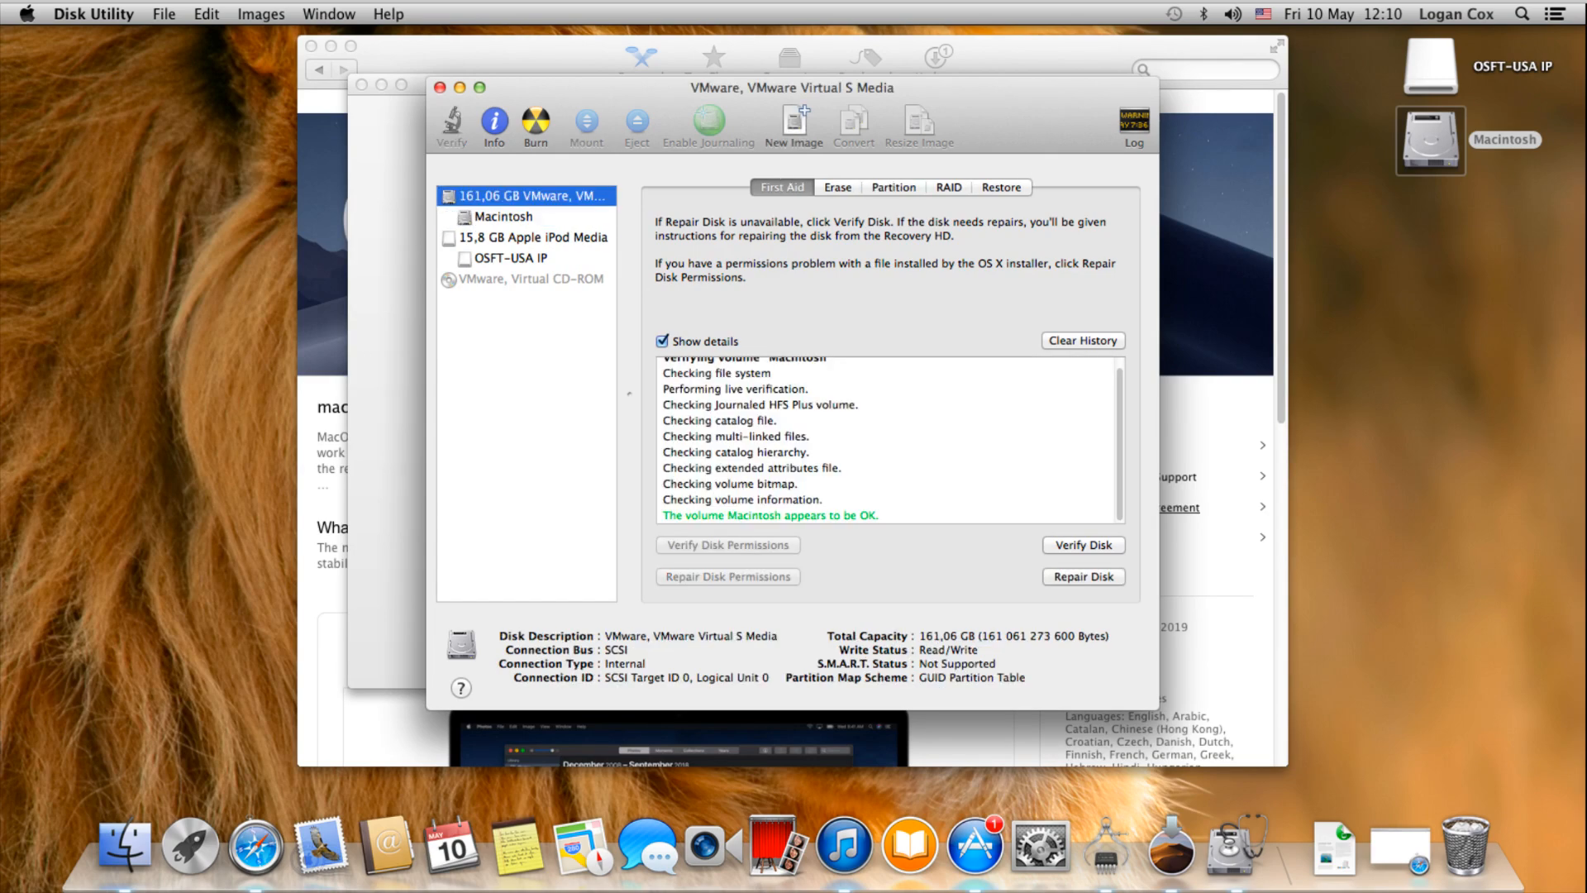
left_click(893, 188)
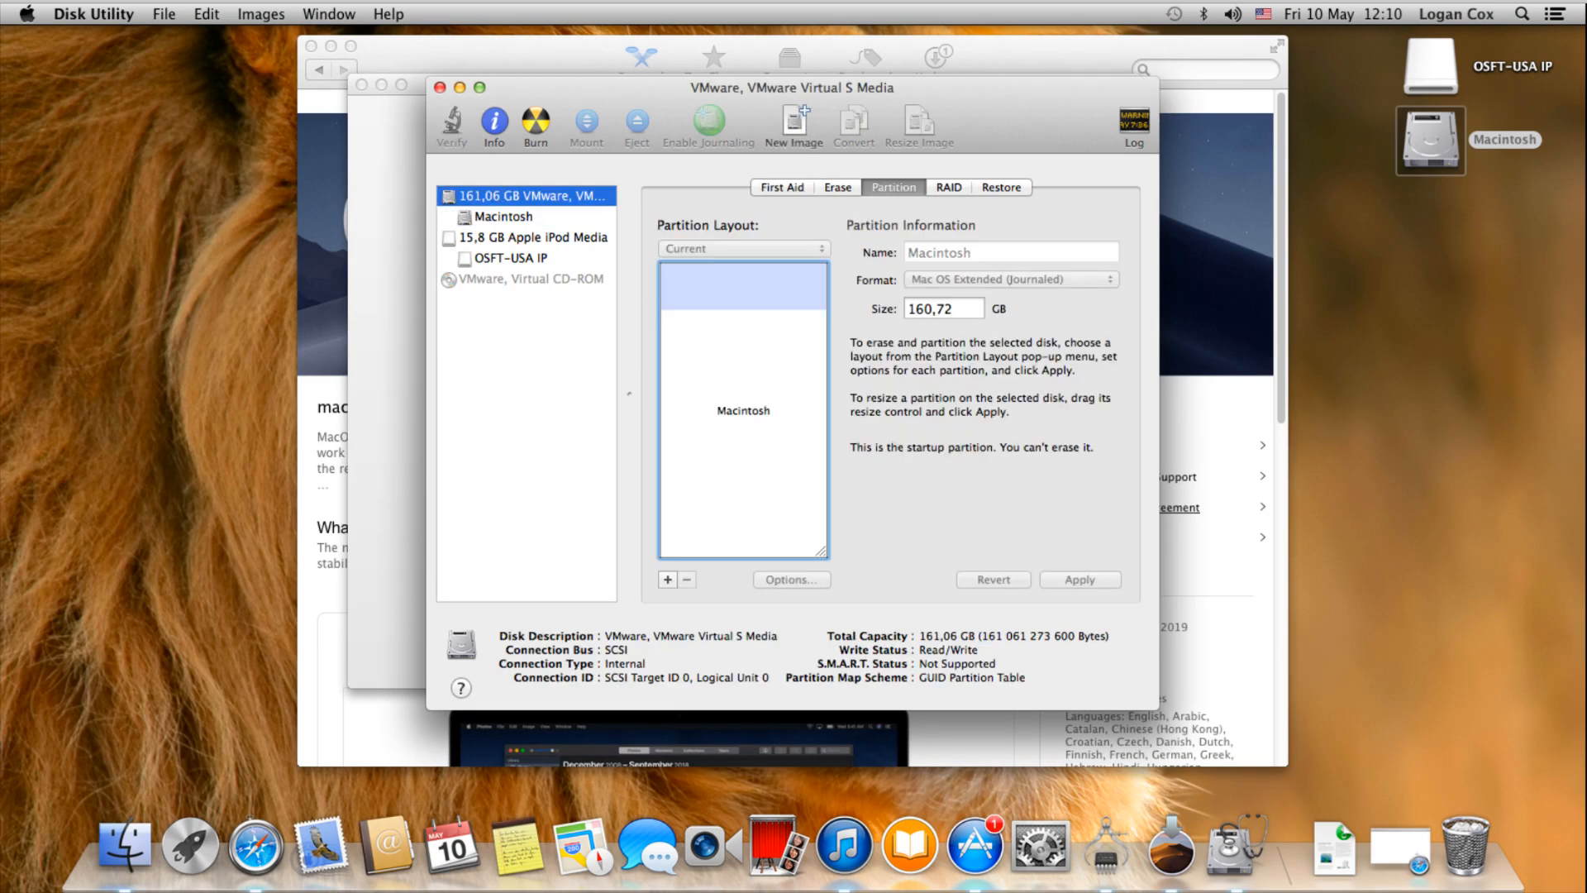
left_click(668, 580)
left_click(742, 485)
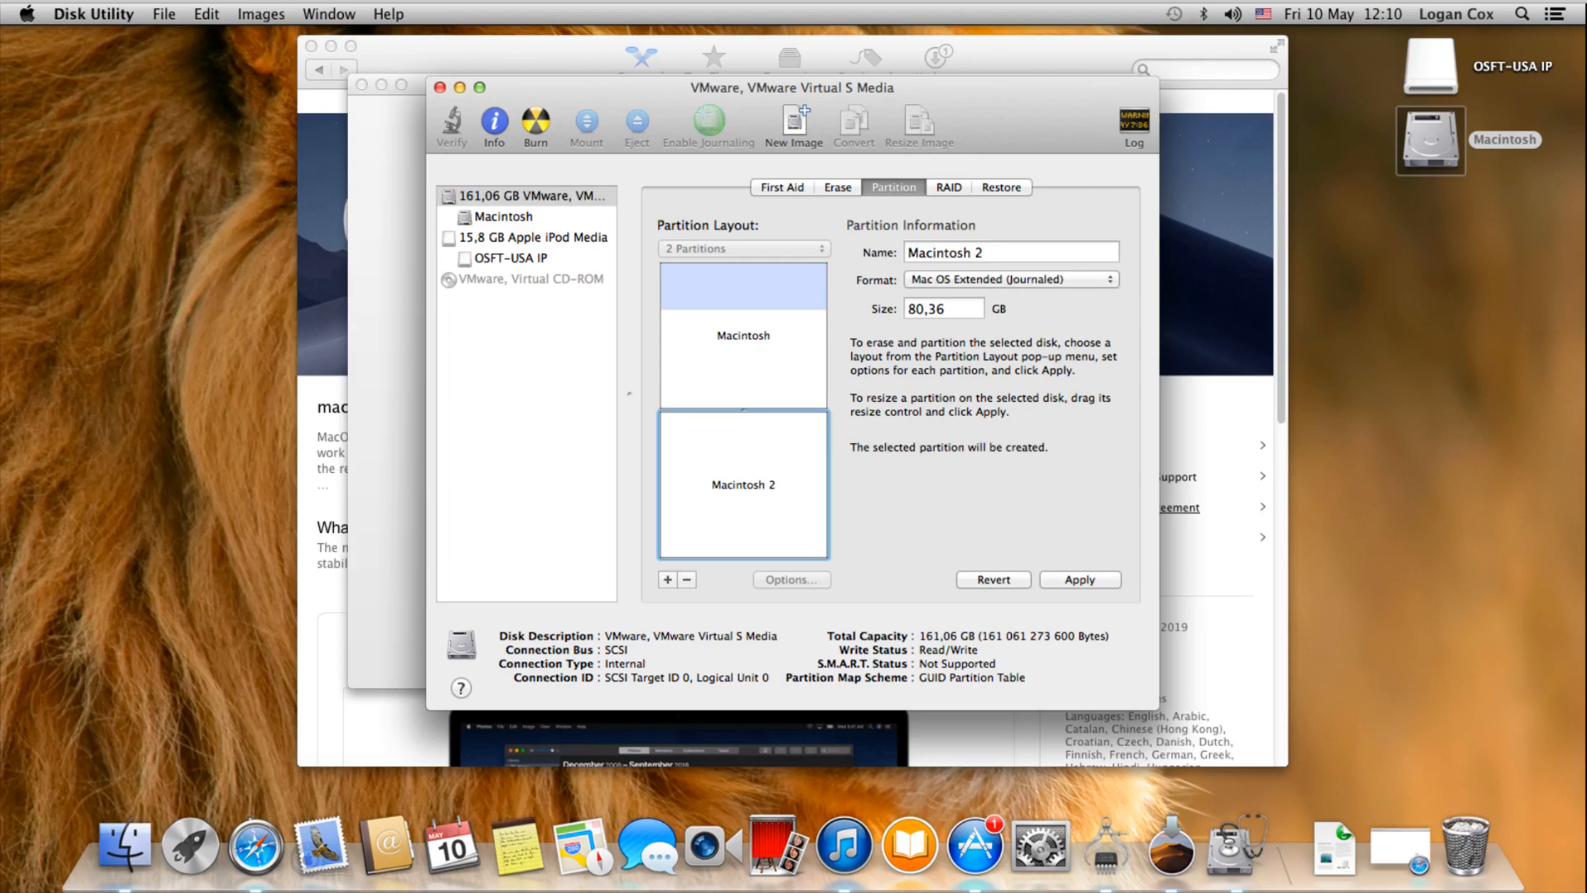
left_click_drag(743, 408, 743, 498)
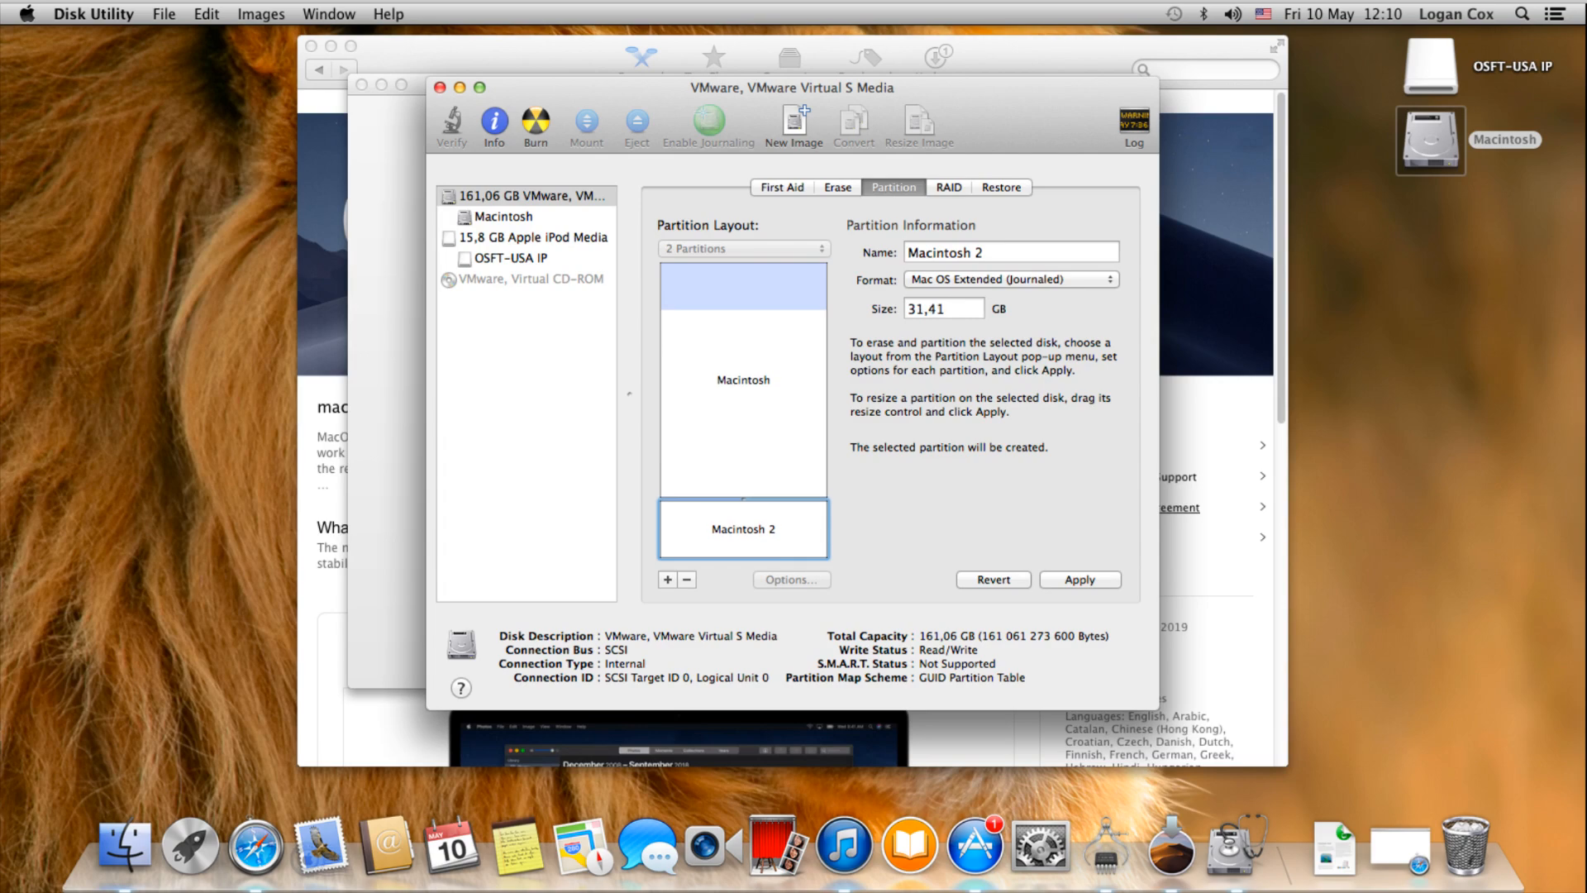
Keep Mac OS Extended (Journaled) as the new partition's format and apply the partition layout to the VMware disk
left_click(1010, 279)
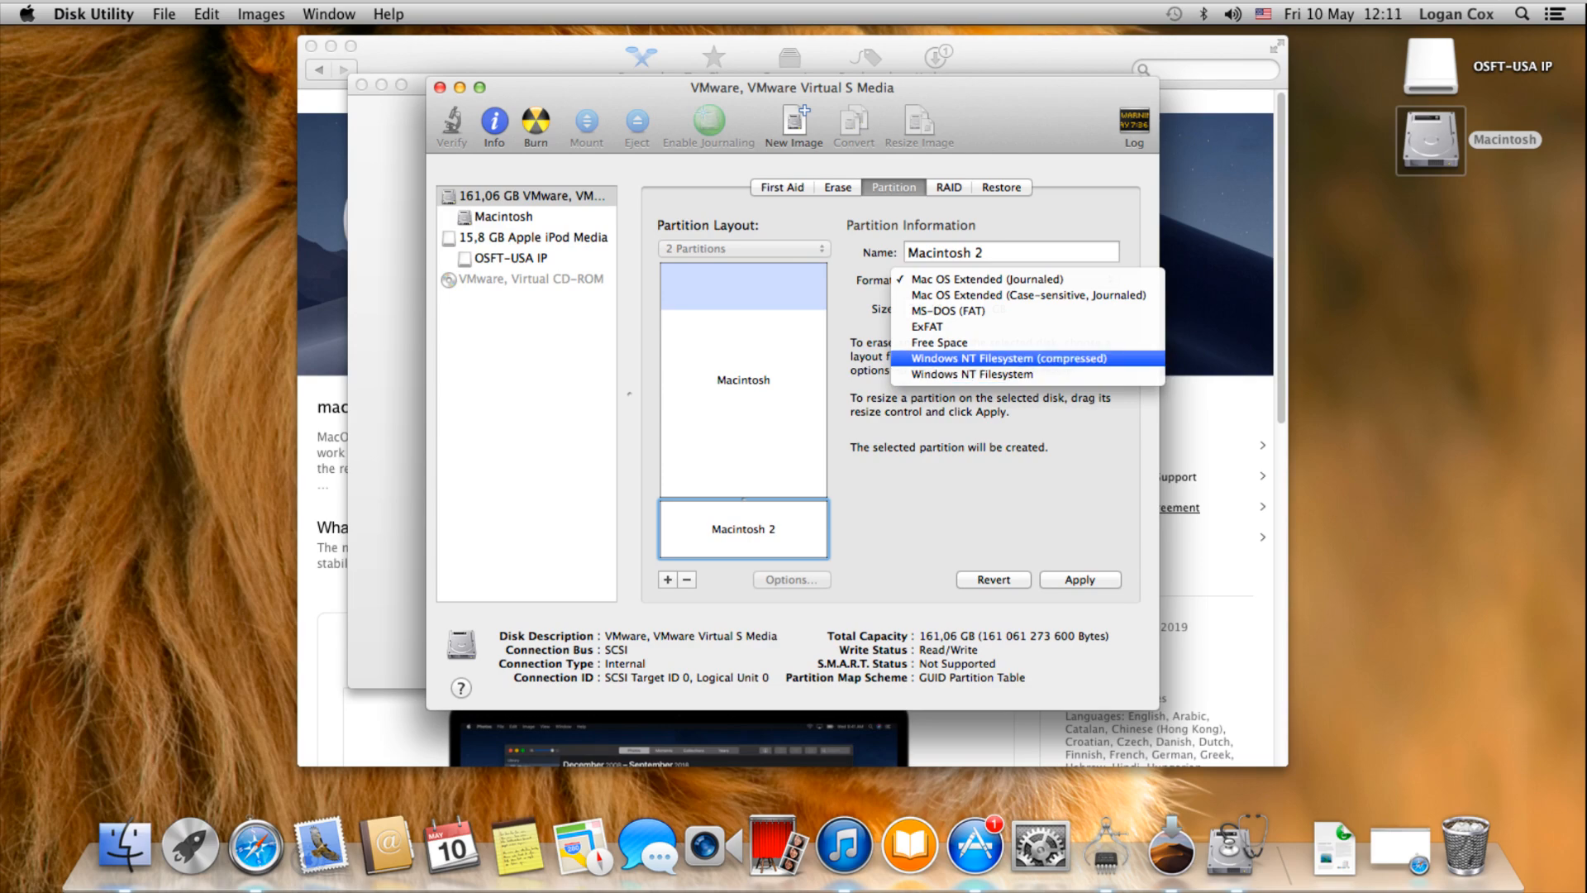
key("Up")
key("Up")
key("Up")
key("Up")
key("Up")
key("Return")
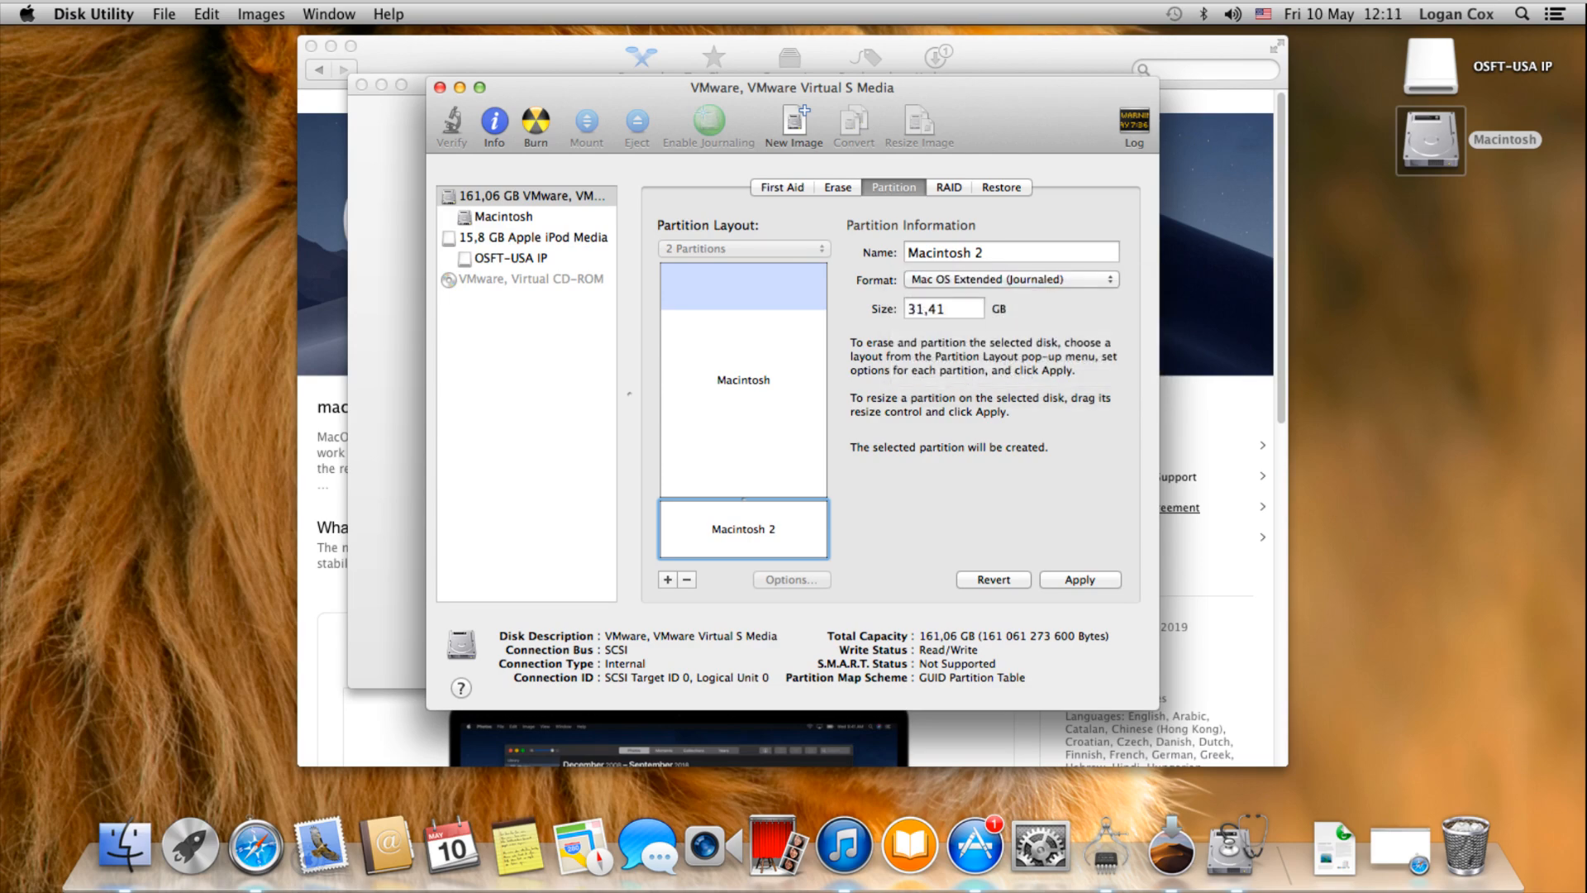
left_click(1080, 580)
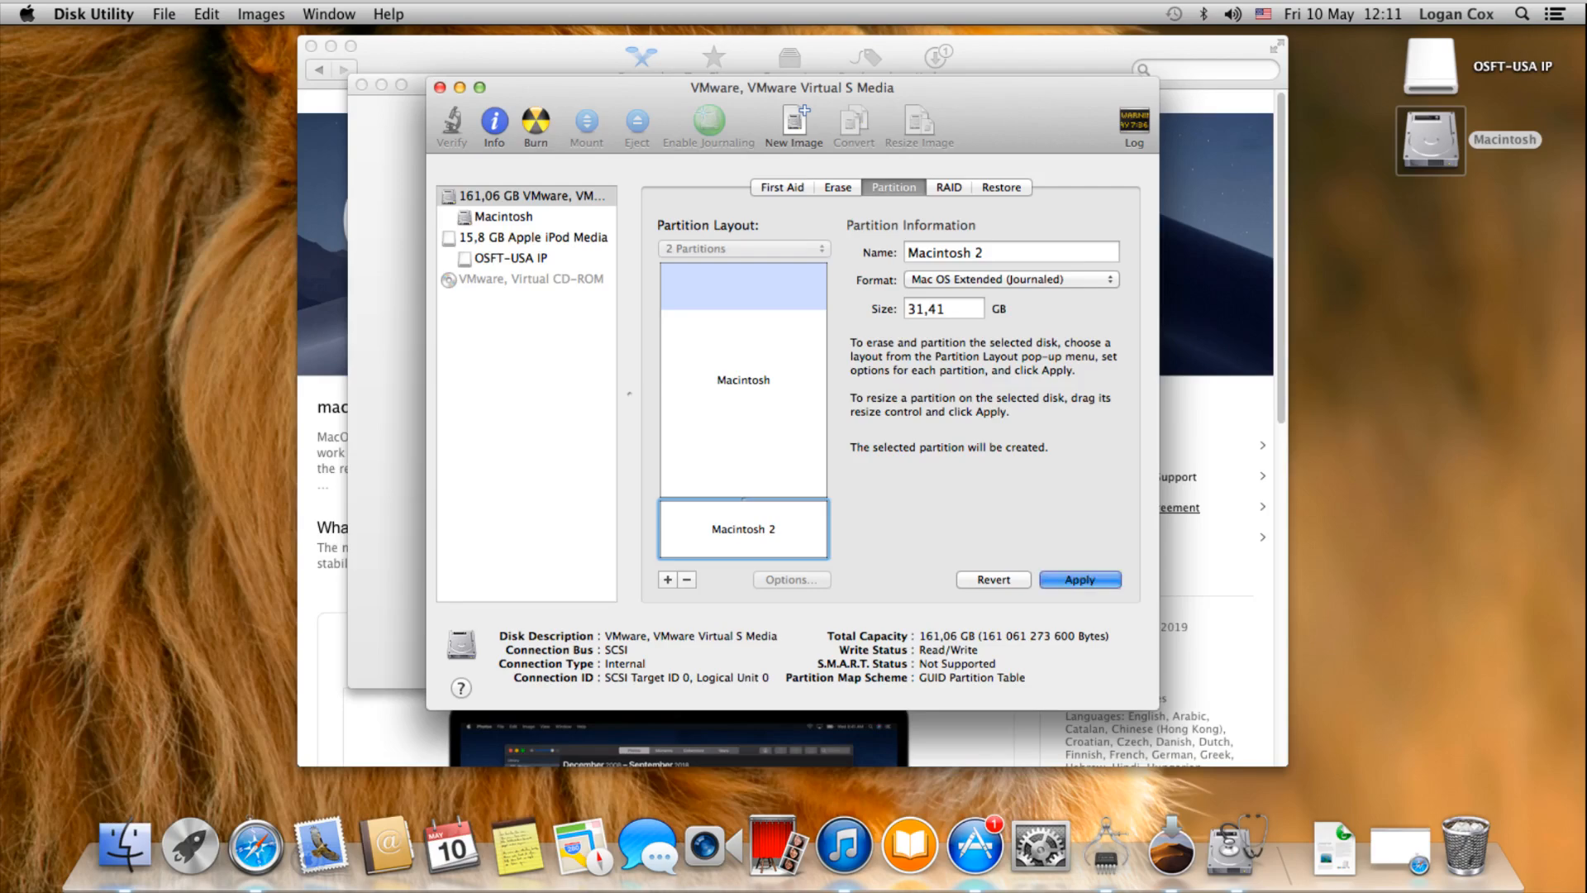
left_click(935, 357)
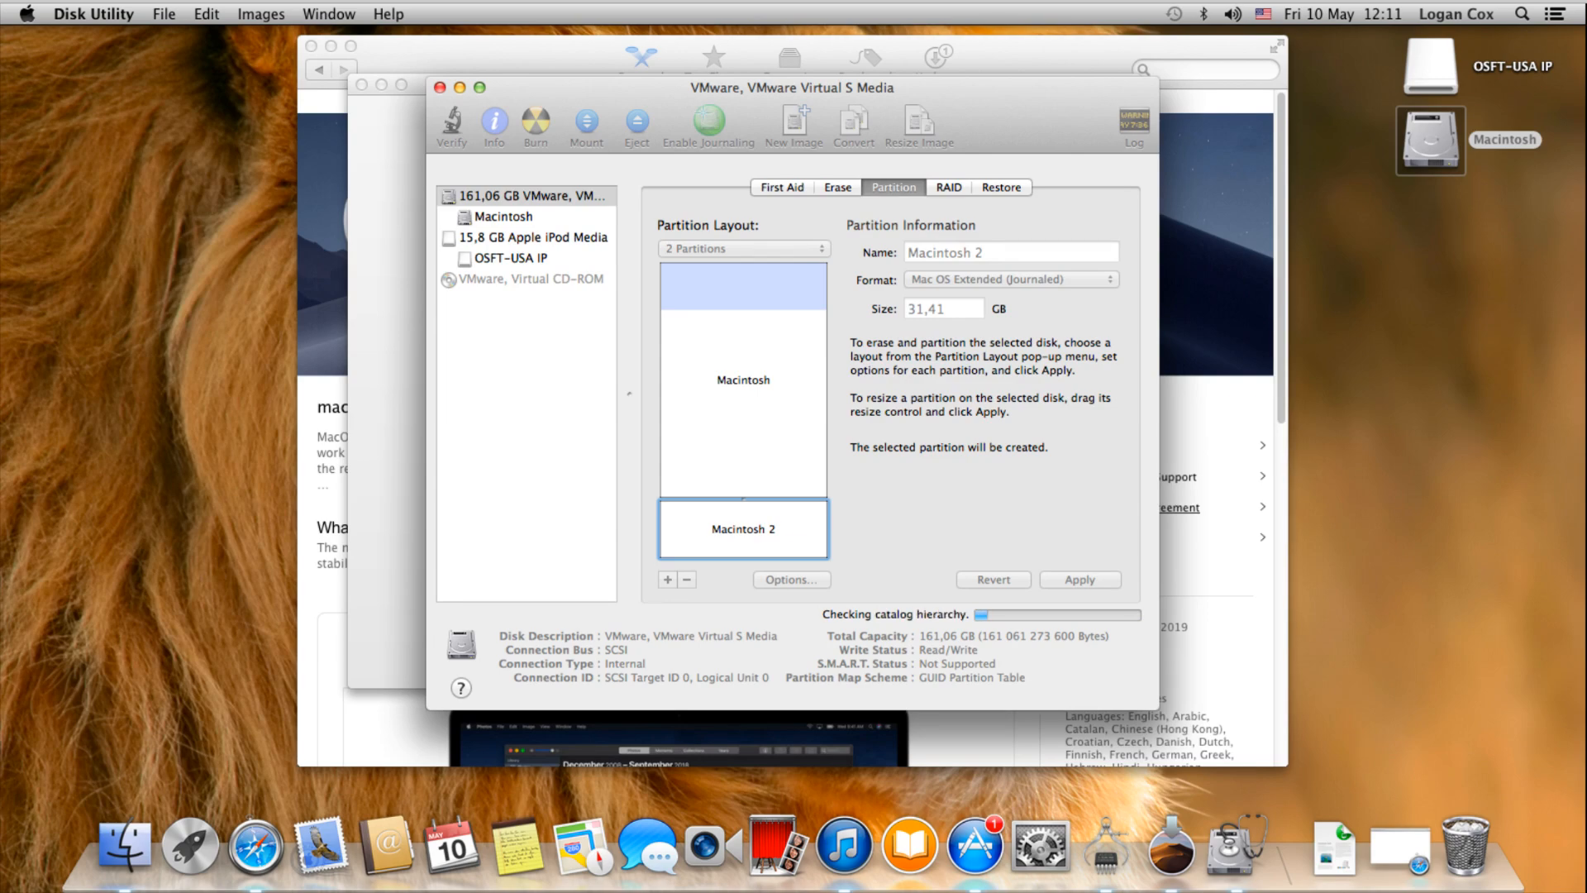
Look at the Startup Disk settings in System Preferences and close the window
left_click(1039, 844)
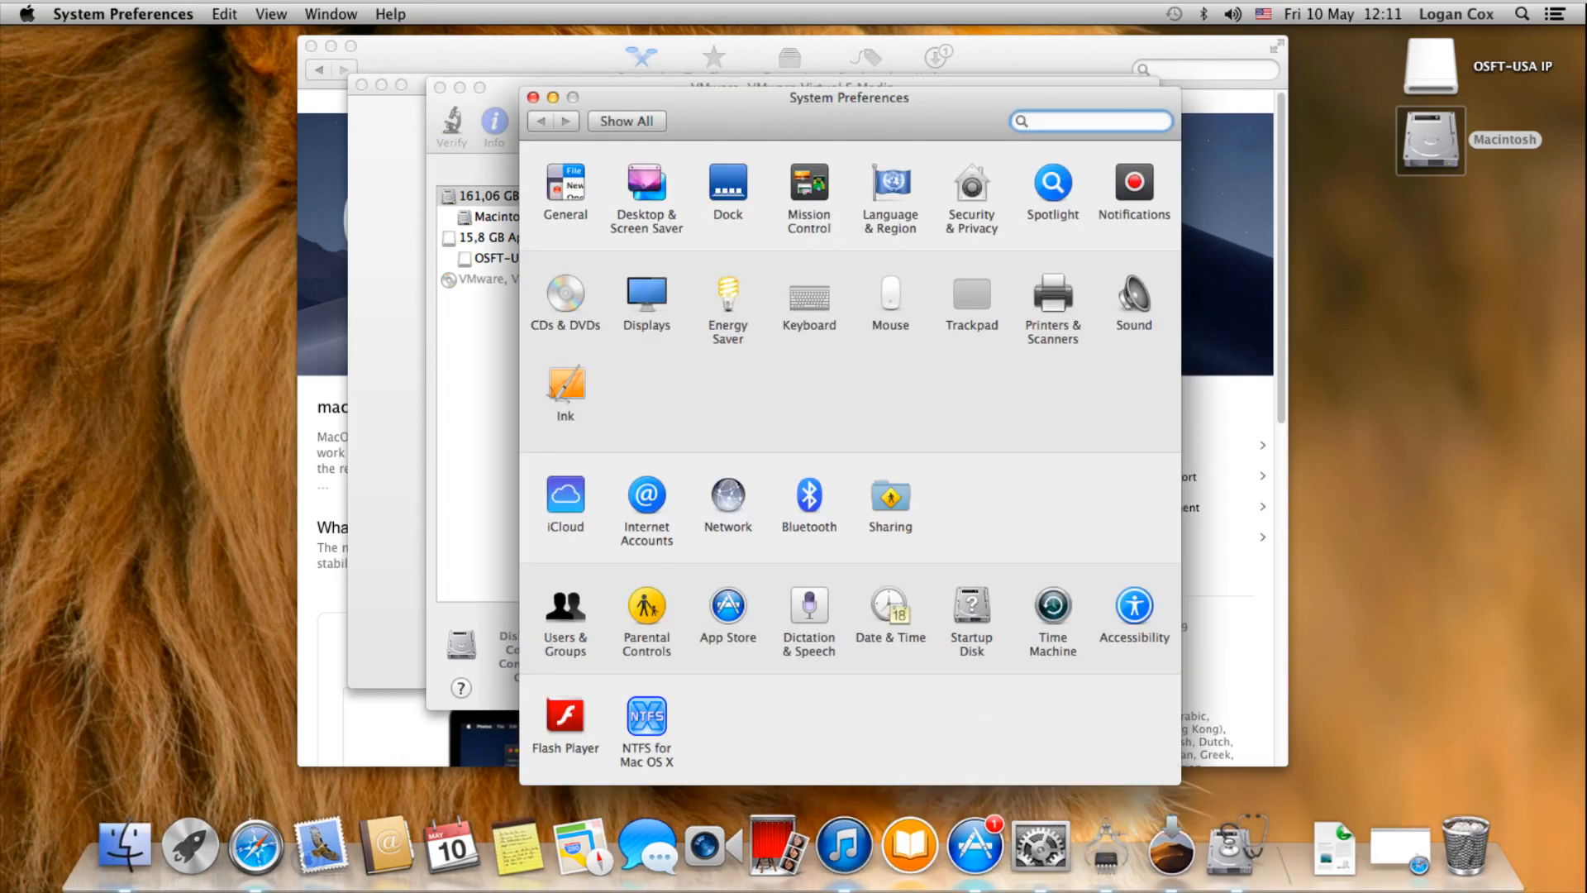
left_click(972, 604)
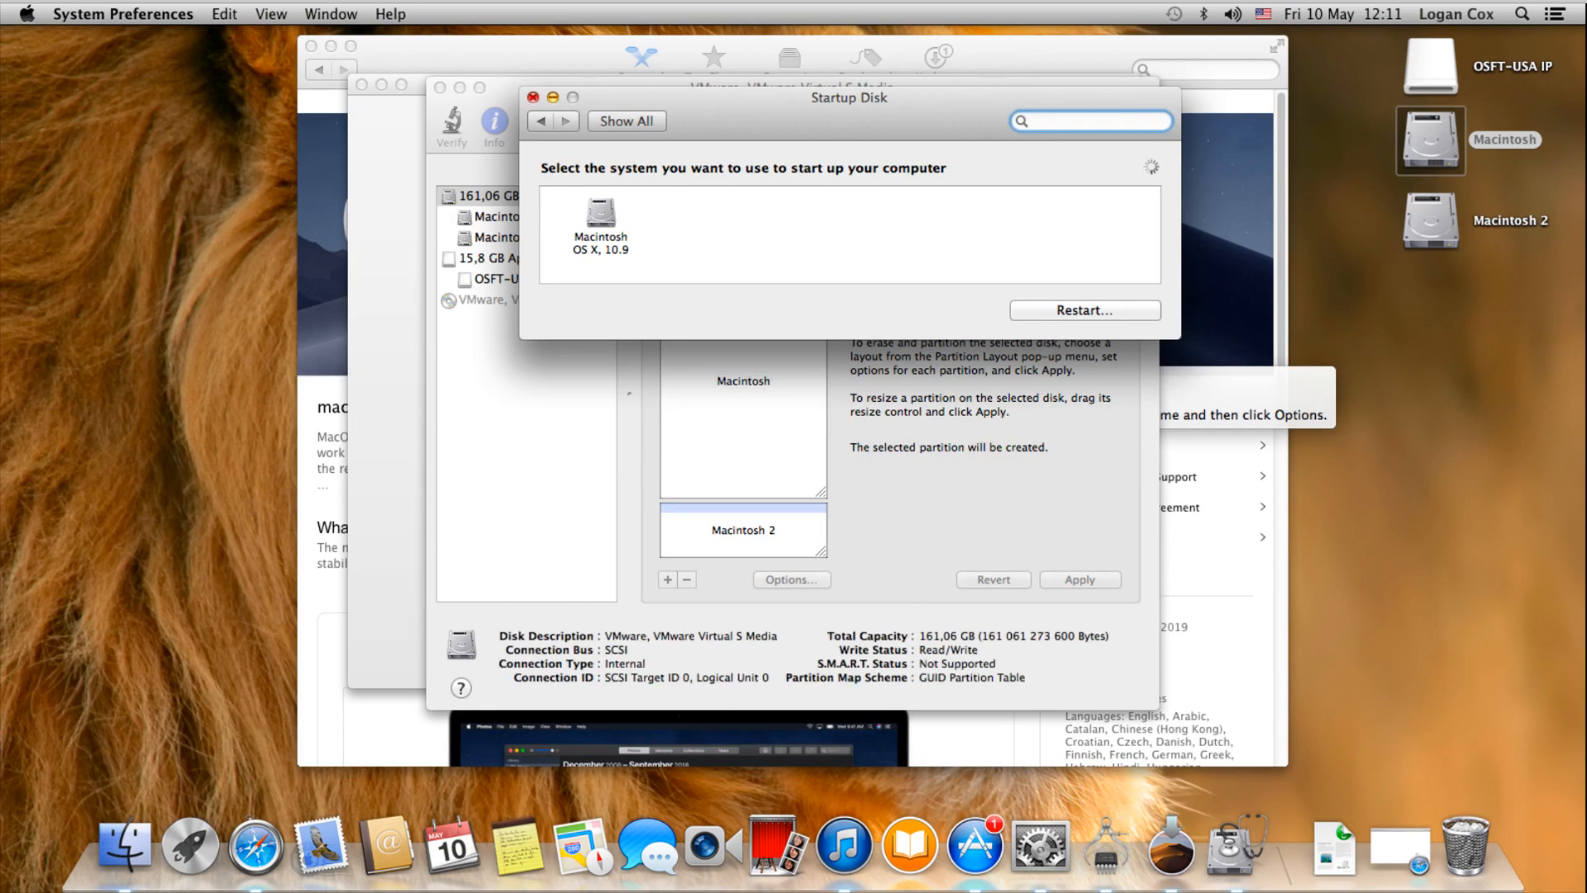
left_click(533, 98)
Look at the Macintosh 2 partition's details, and switch to the macOS Mojave installer to view its target disks
left_click(743, 531)
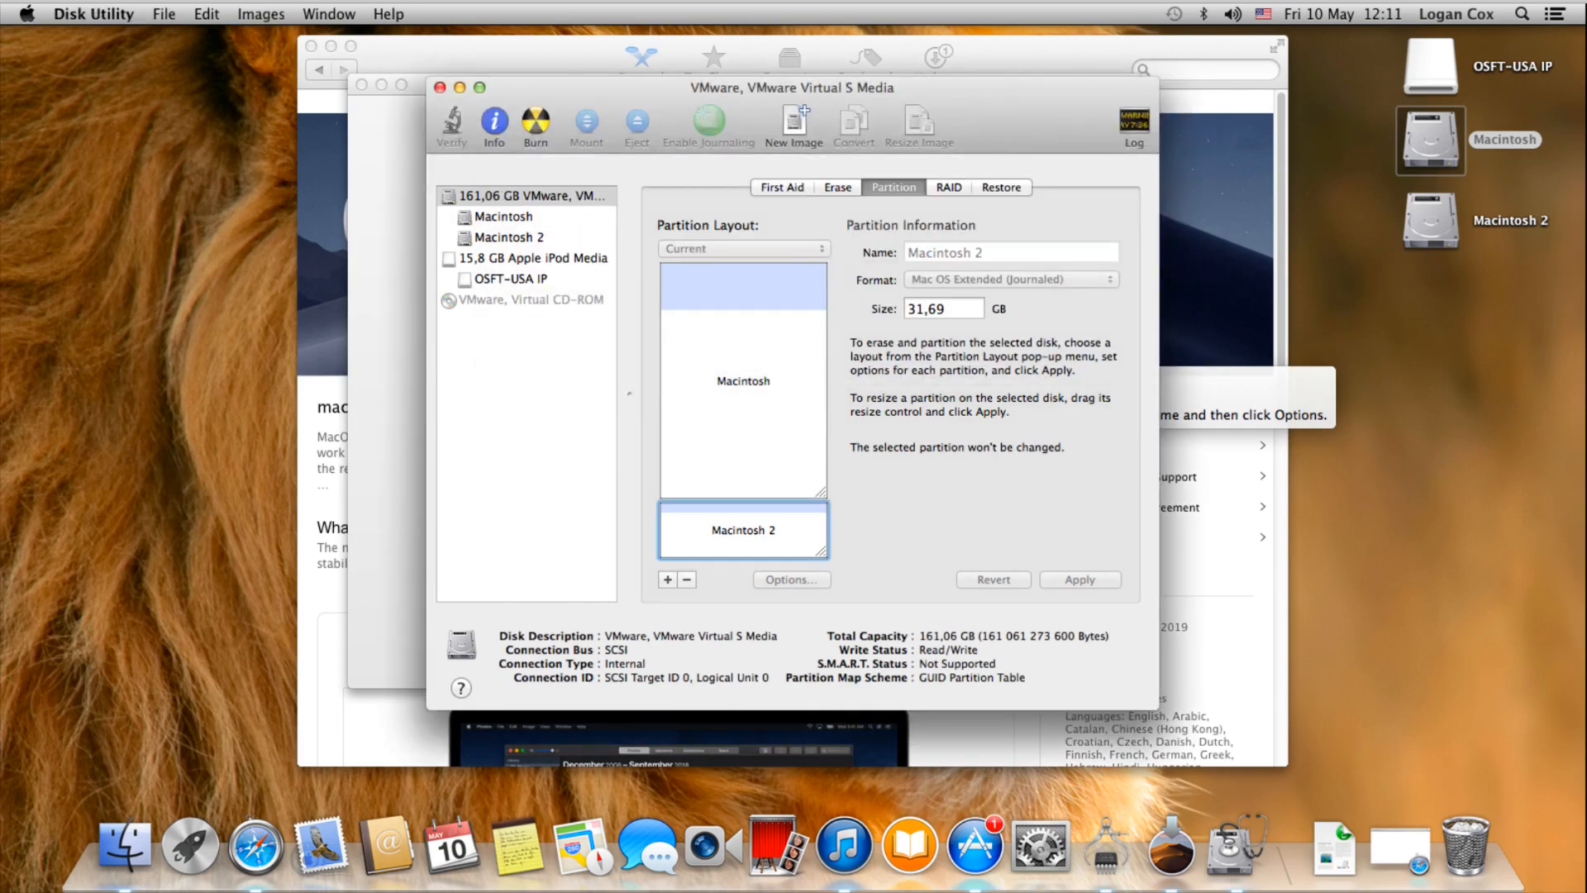
left_click(1170, 847)
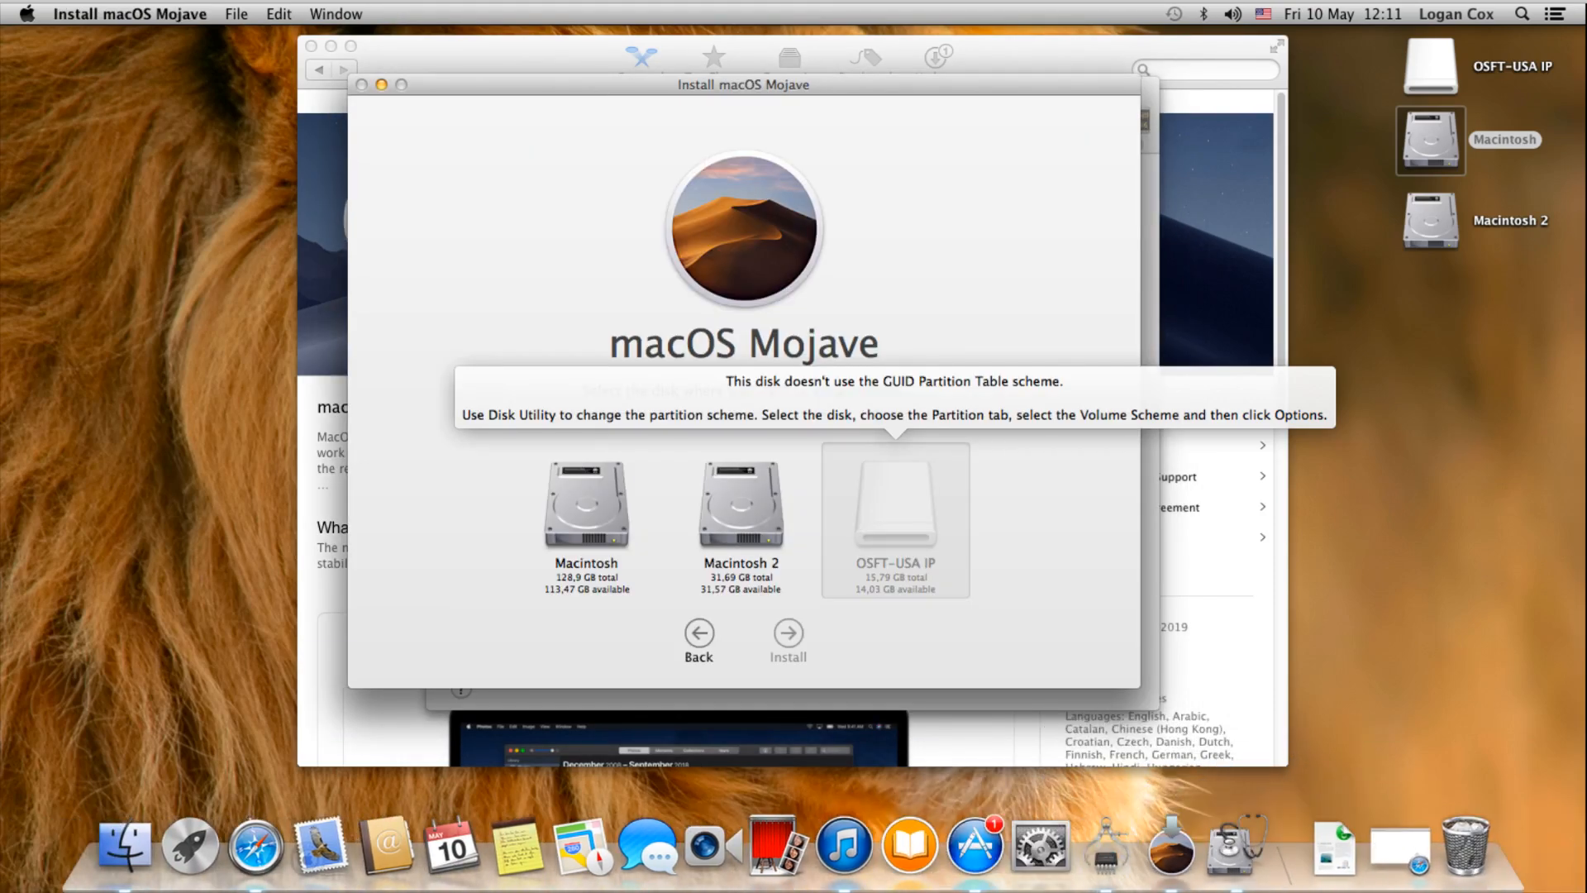
Look at Disk Utility's help on partitioning and the details of both partitions, closing the help window
left_click(461, 691)
left_click(743, 381)
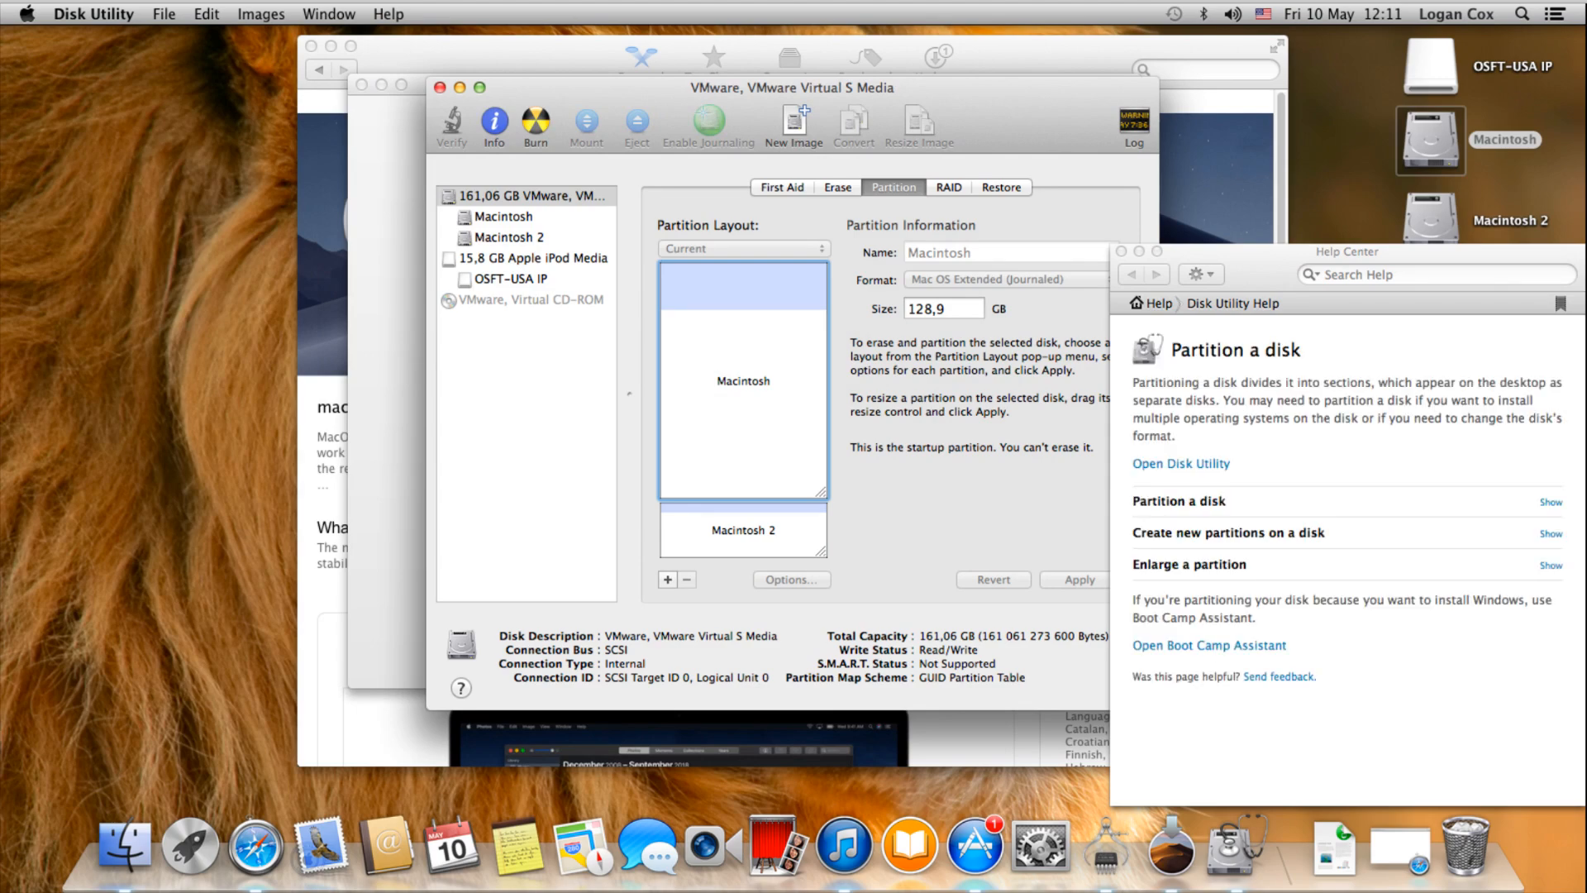
left_click(742, 531)
left_click(742, 397)
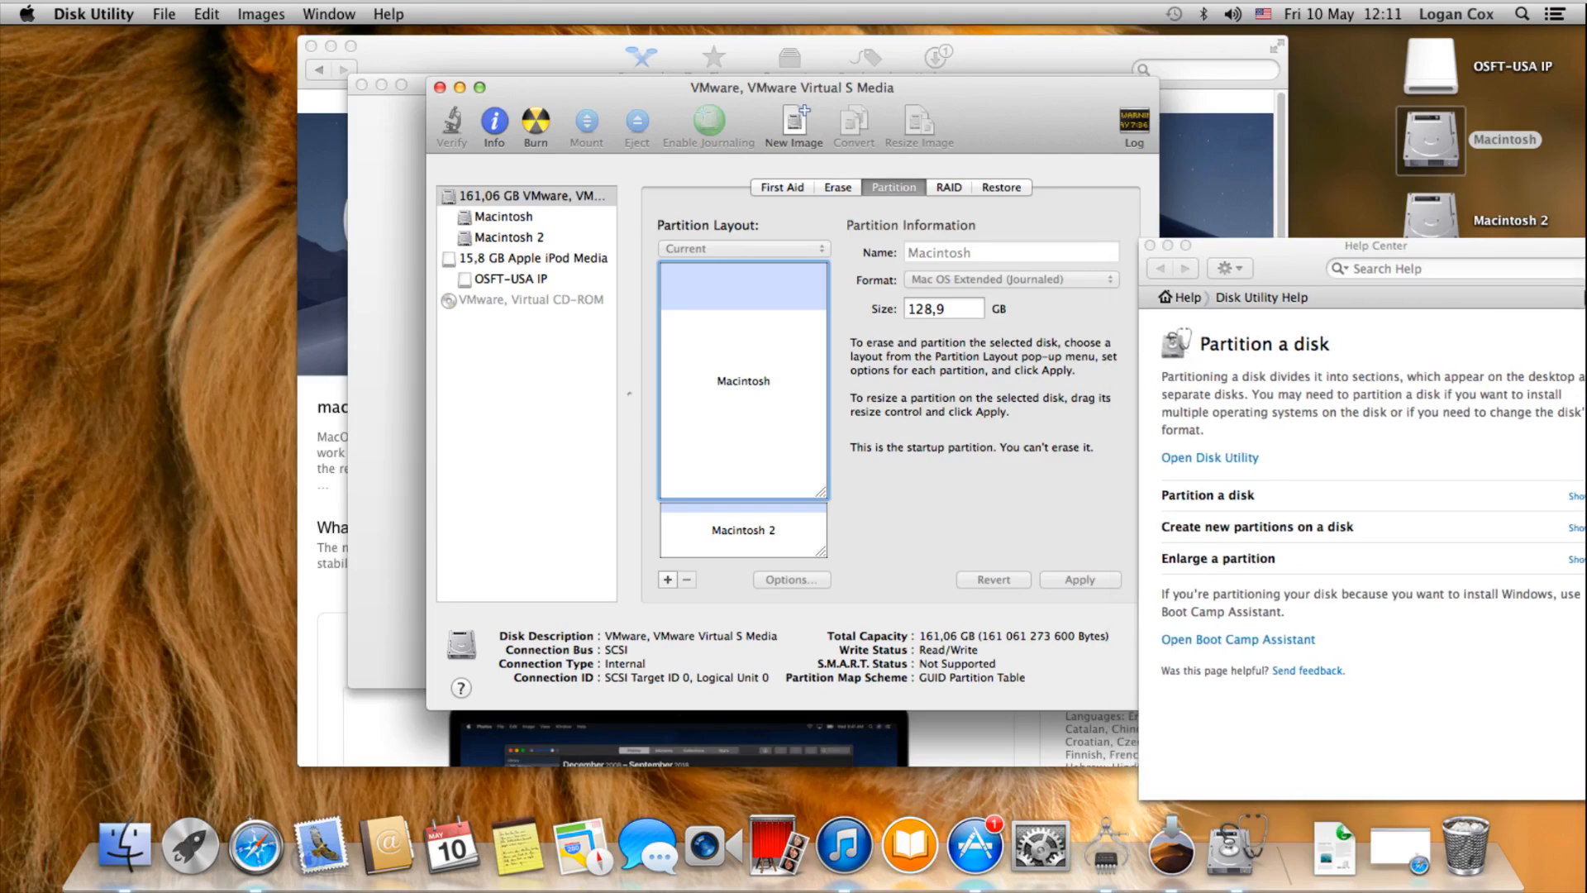
key("super+w")
left_click(743, 530)
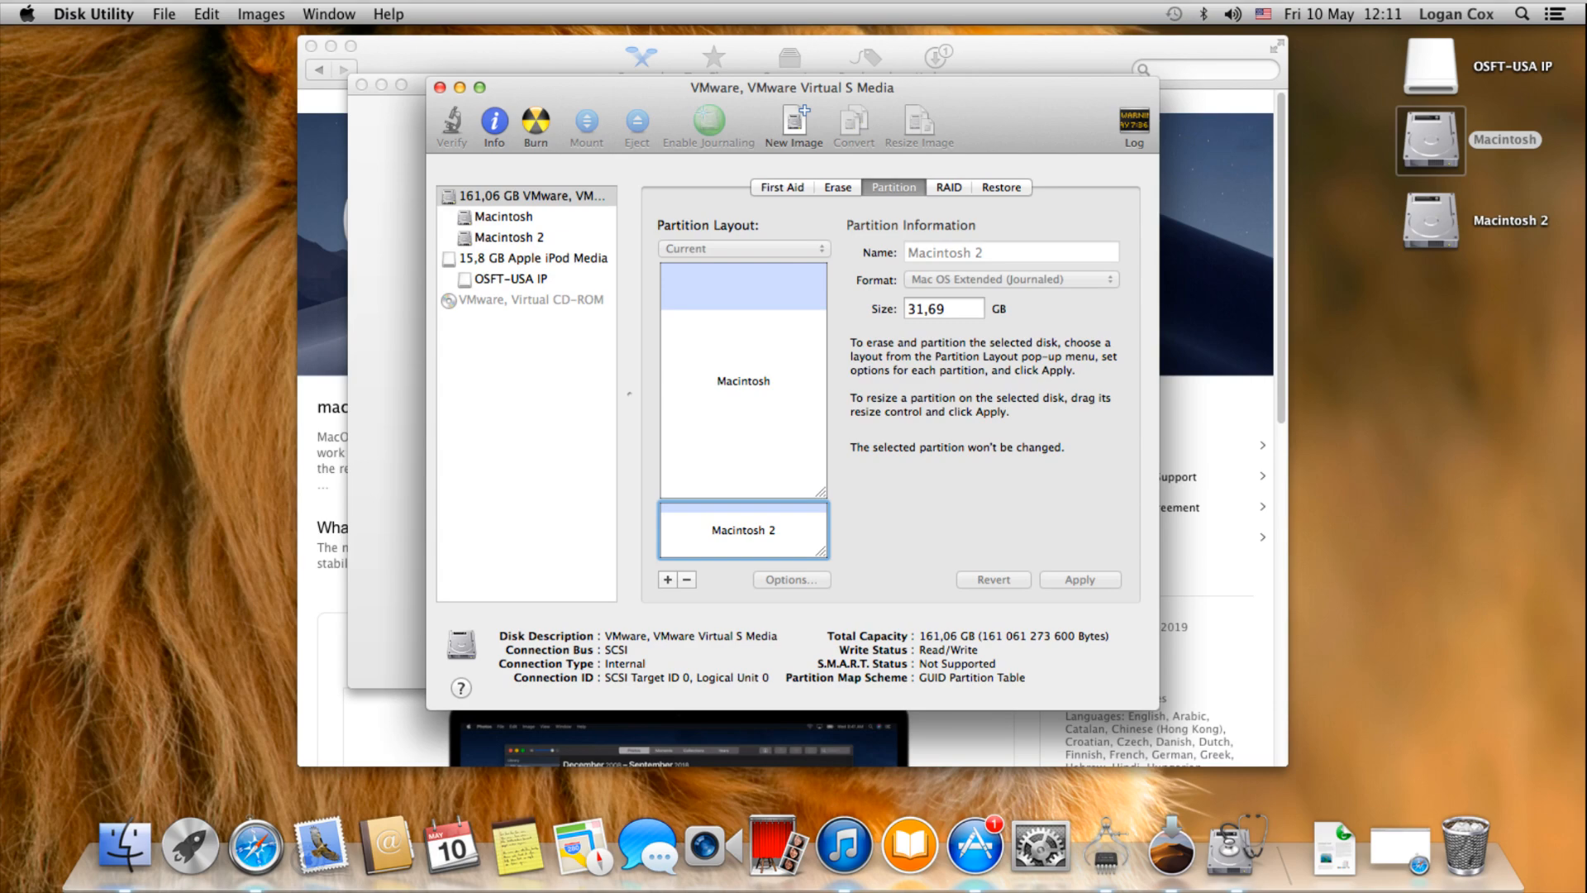
Select the Macintosh 2 volume in the disk list and look at its available commands and First Aid details
left_click(562, 236)
right_click(562, 236)
key("Escape")
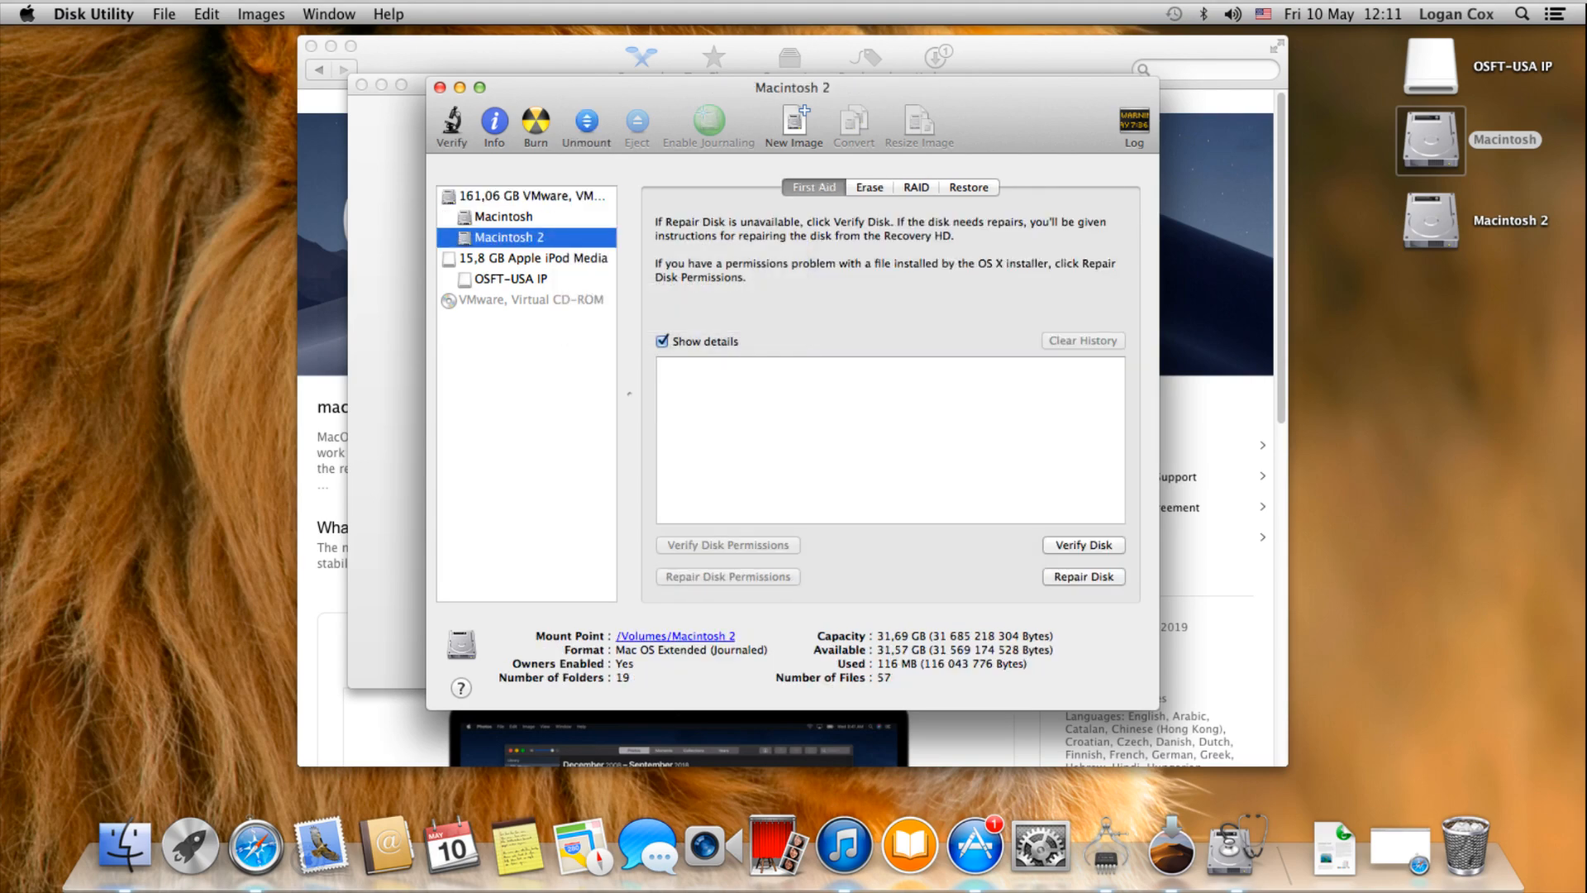
left_click(1405, 380)
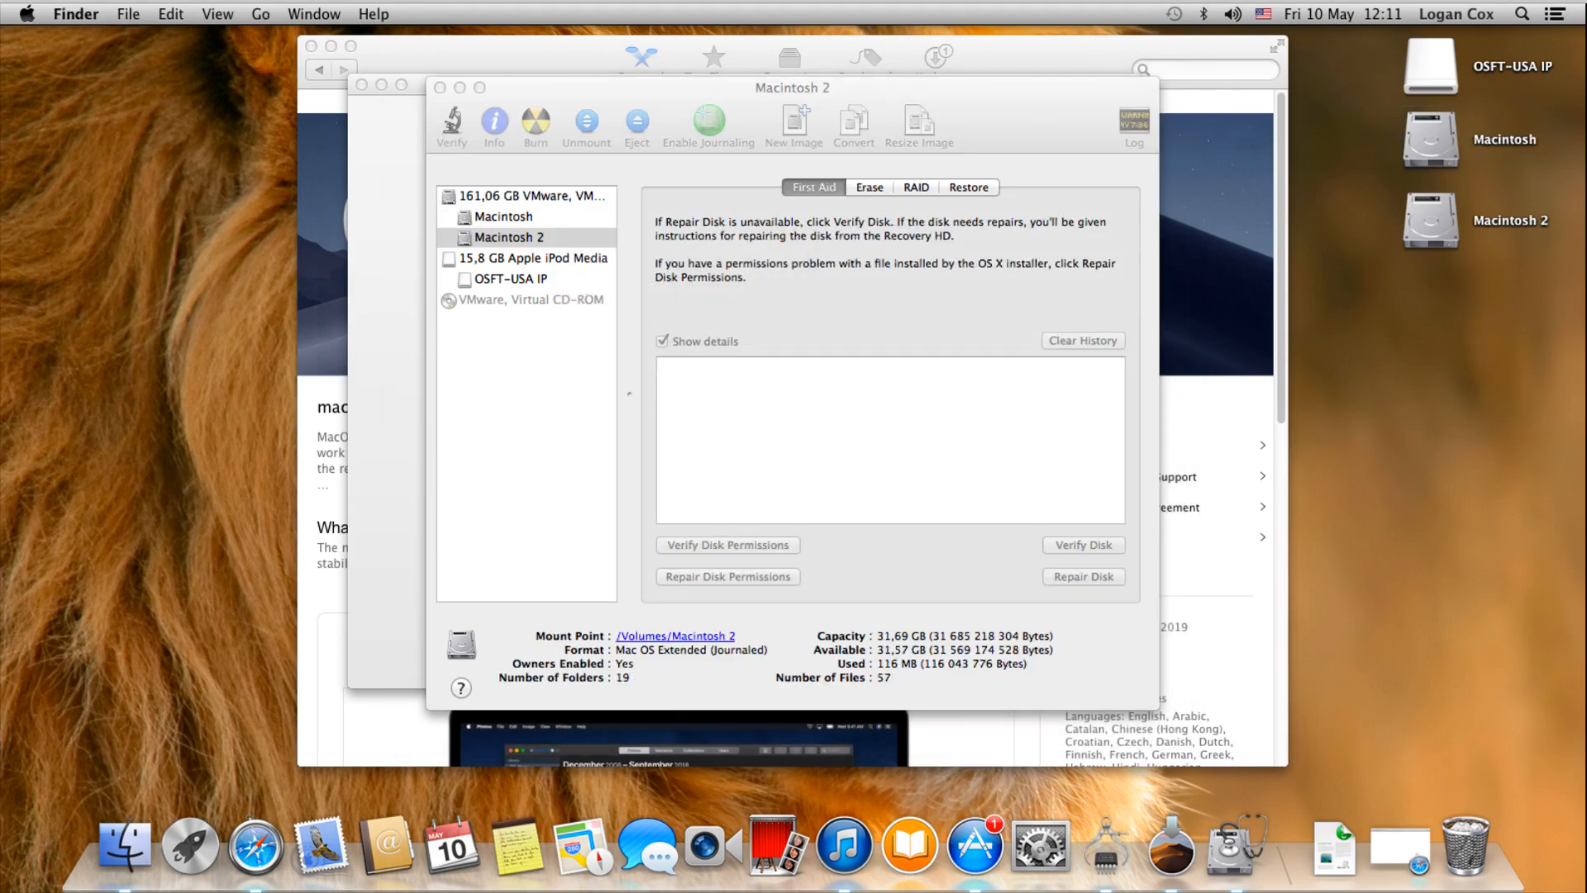
right_click(1491, 137)
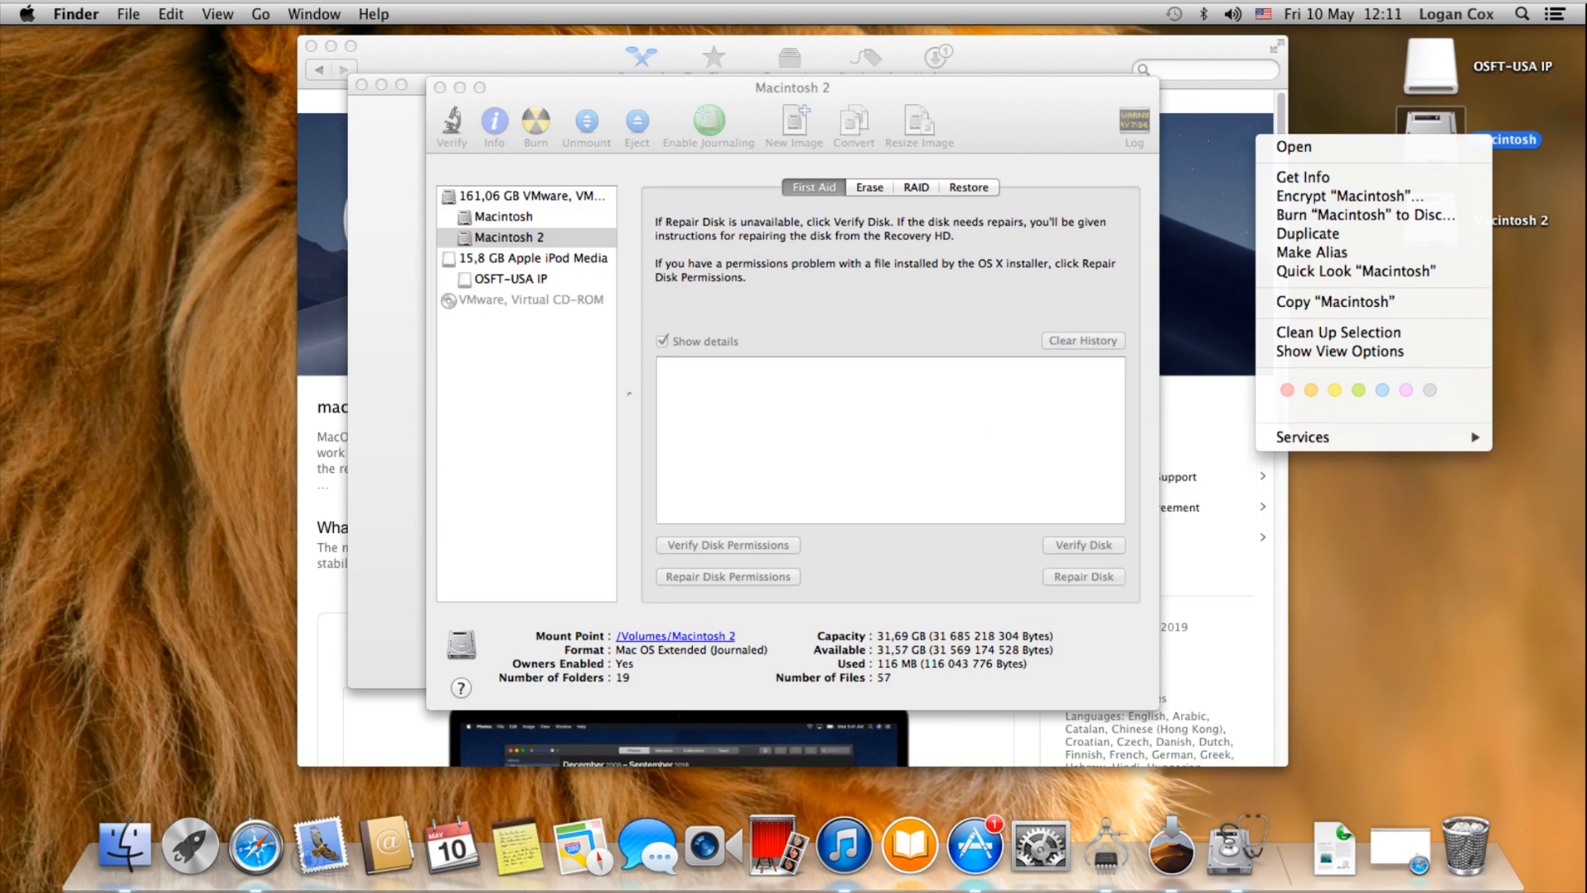
left_click(1381, 513)
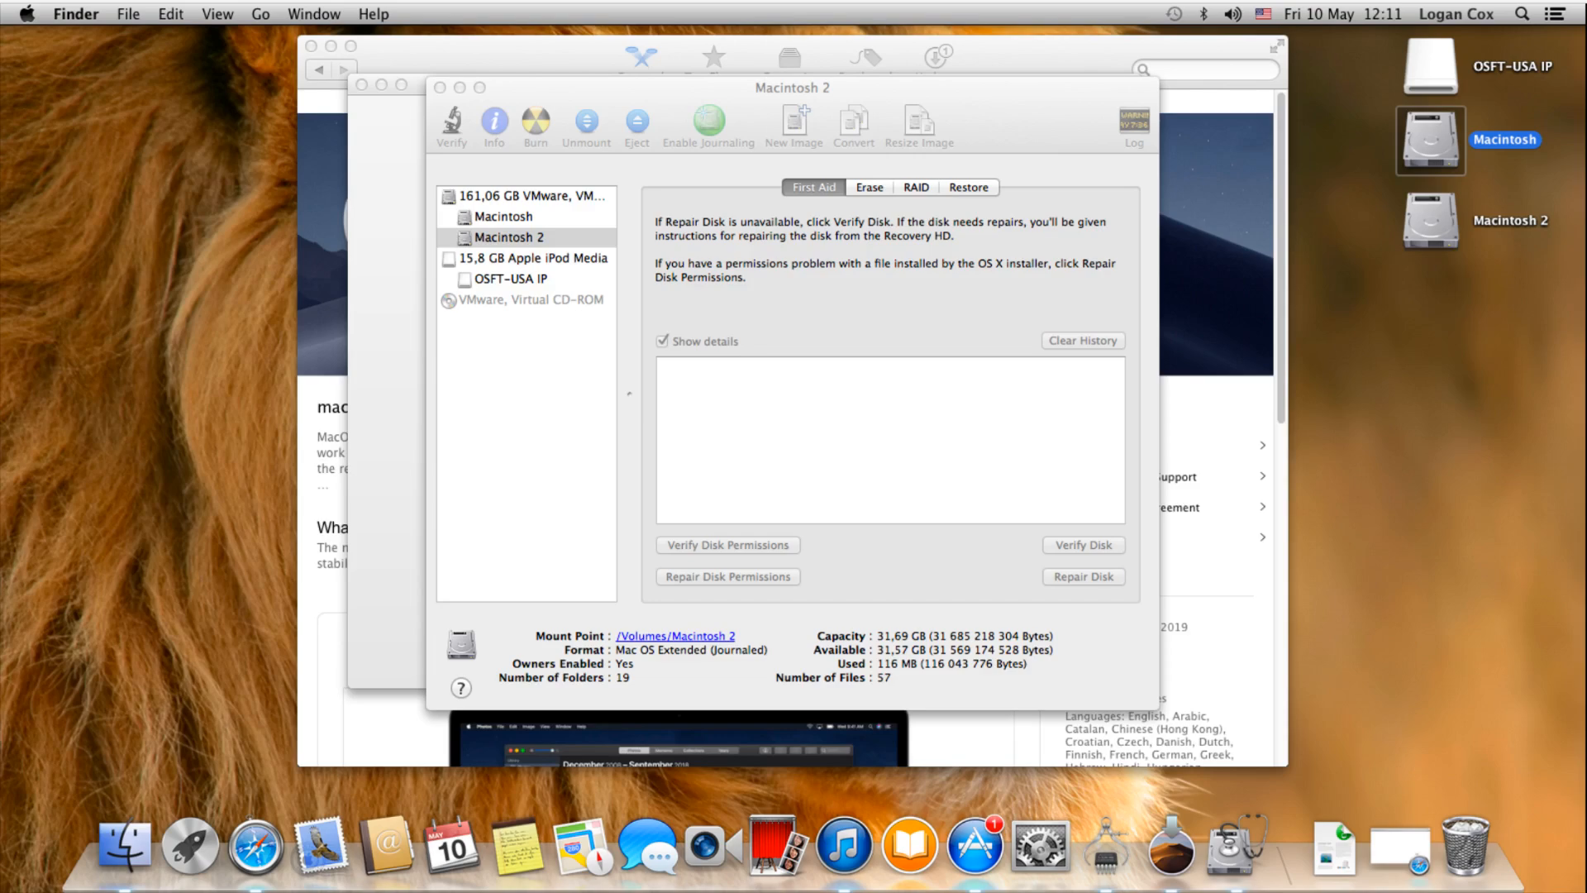
Close Disk Utility and start installing macOS Mojave on the Macintosh 2 disk, entering the administrator password to authorize the helper tool
left_click(440, 87)
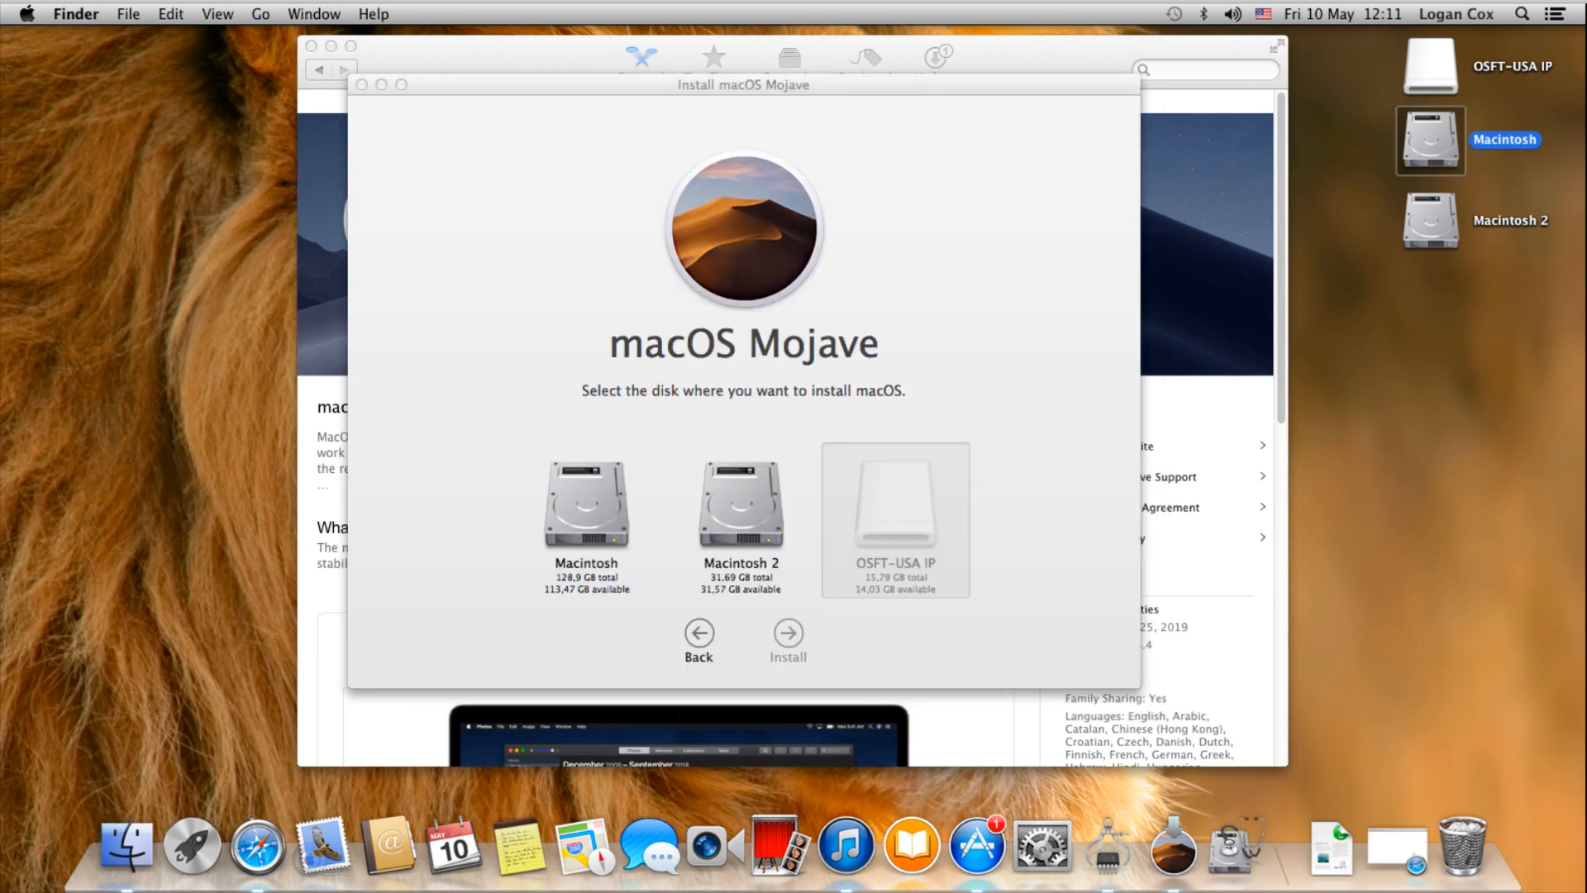
left_click(740, 505)
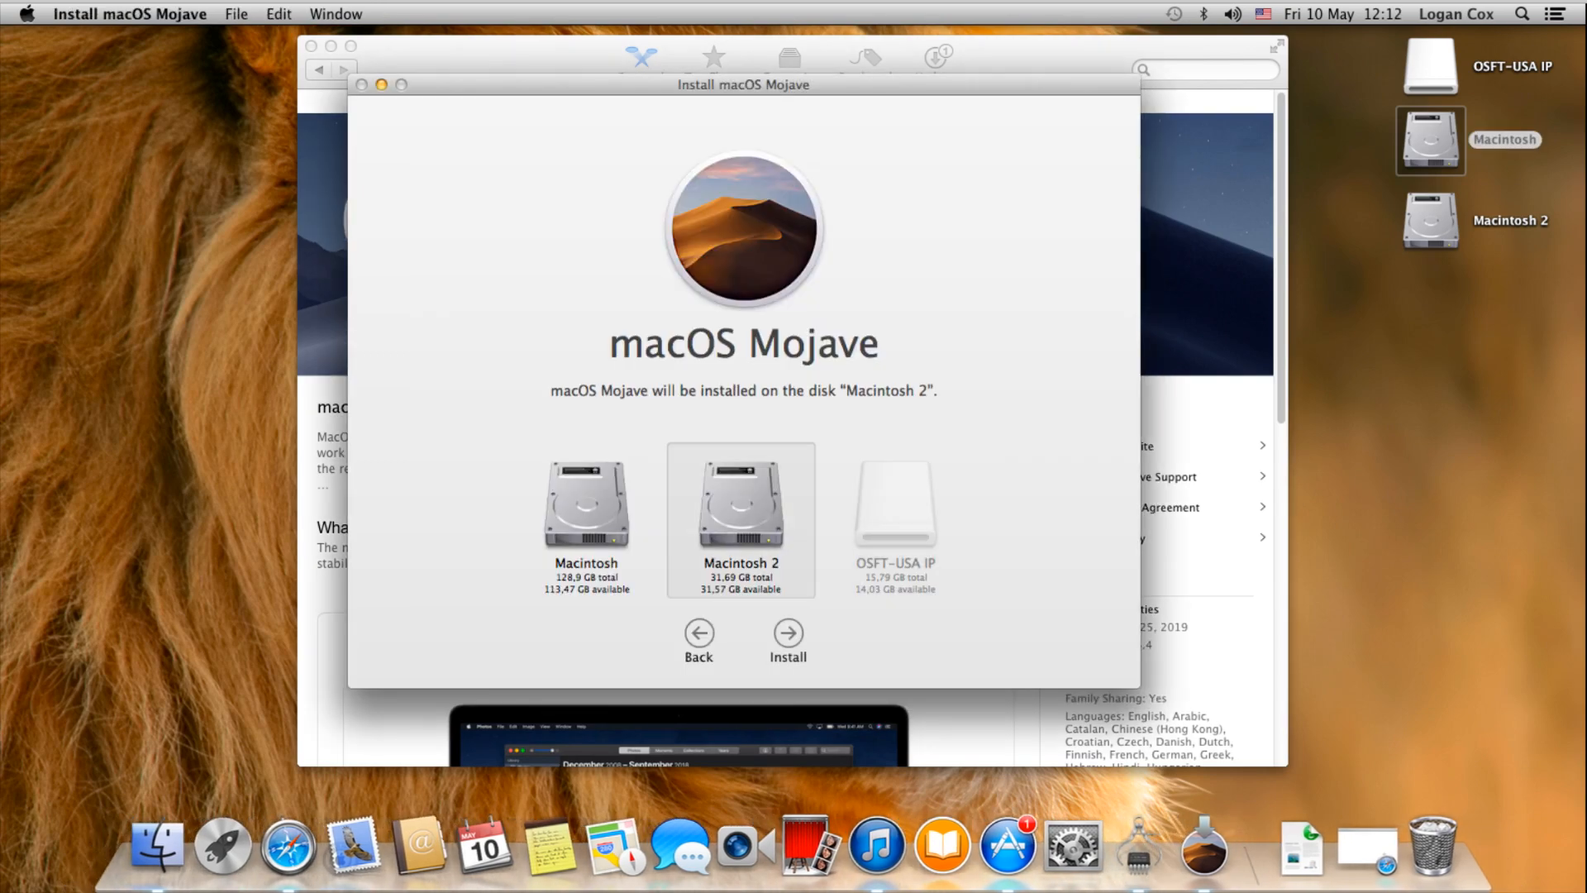
left_click(787, 634)
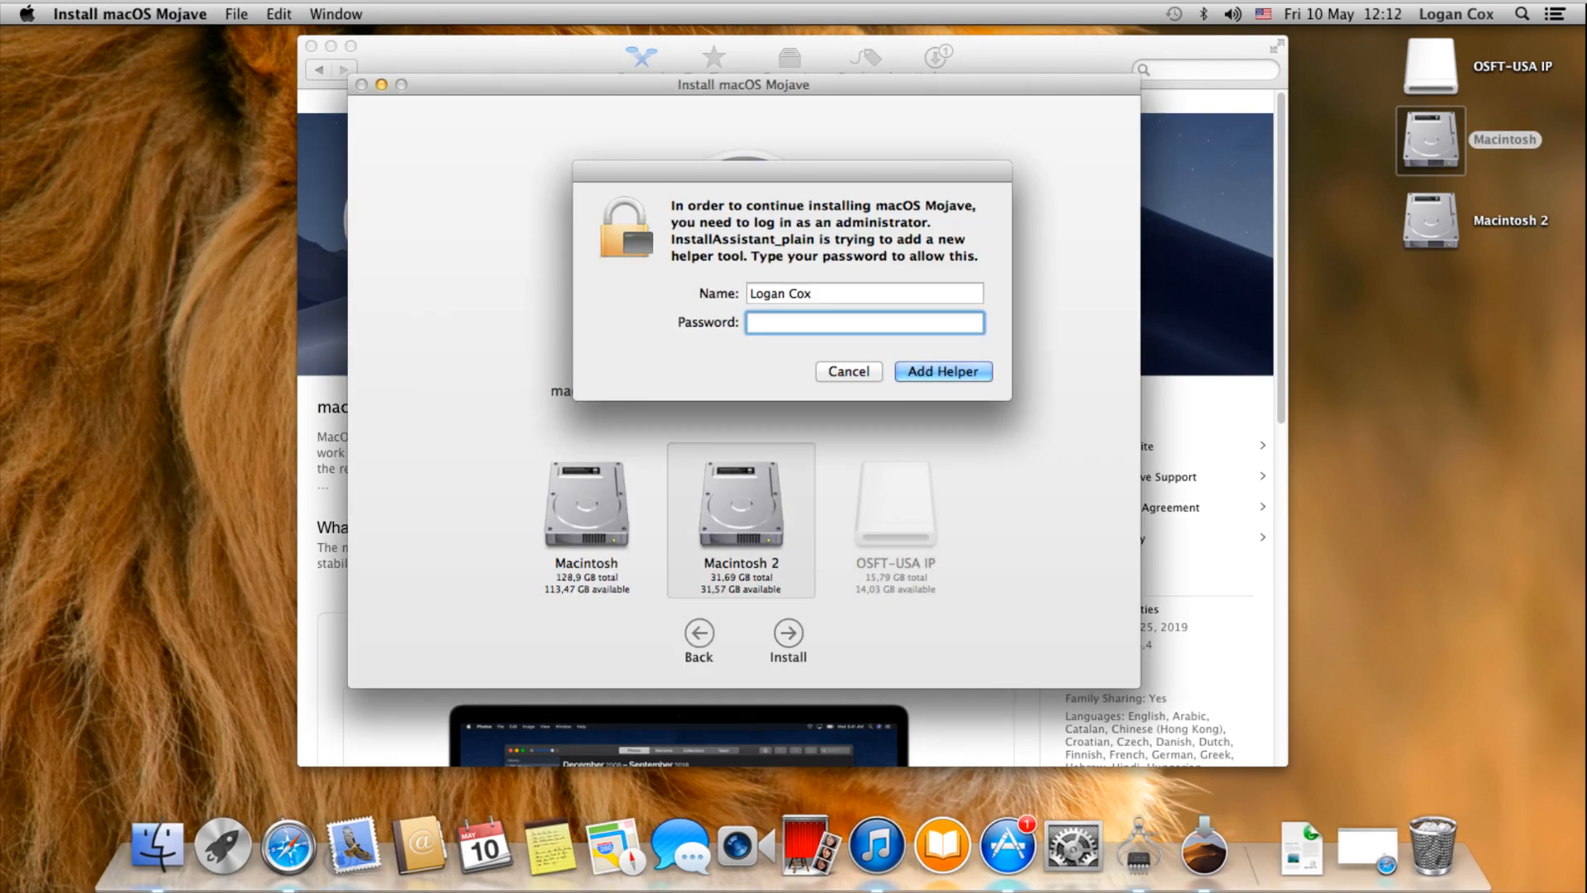
type("••••••••••")
key("Return")
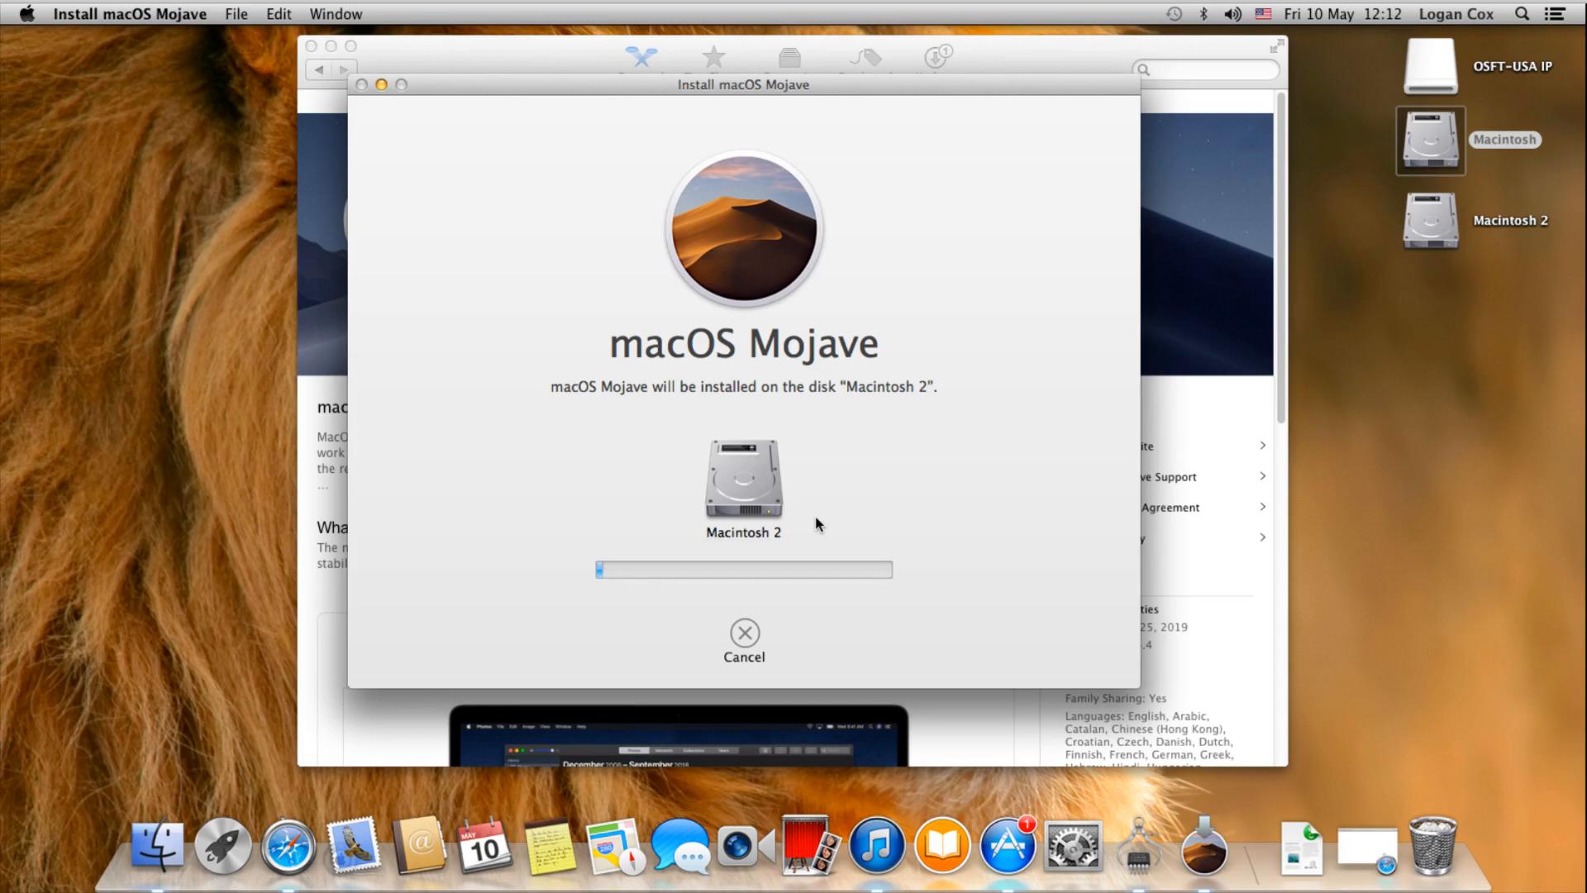
Cancel the macOS Mojave installation and quit the installer
left_click(744, 633)
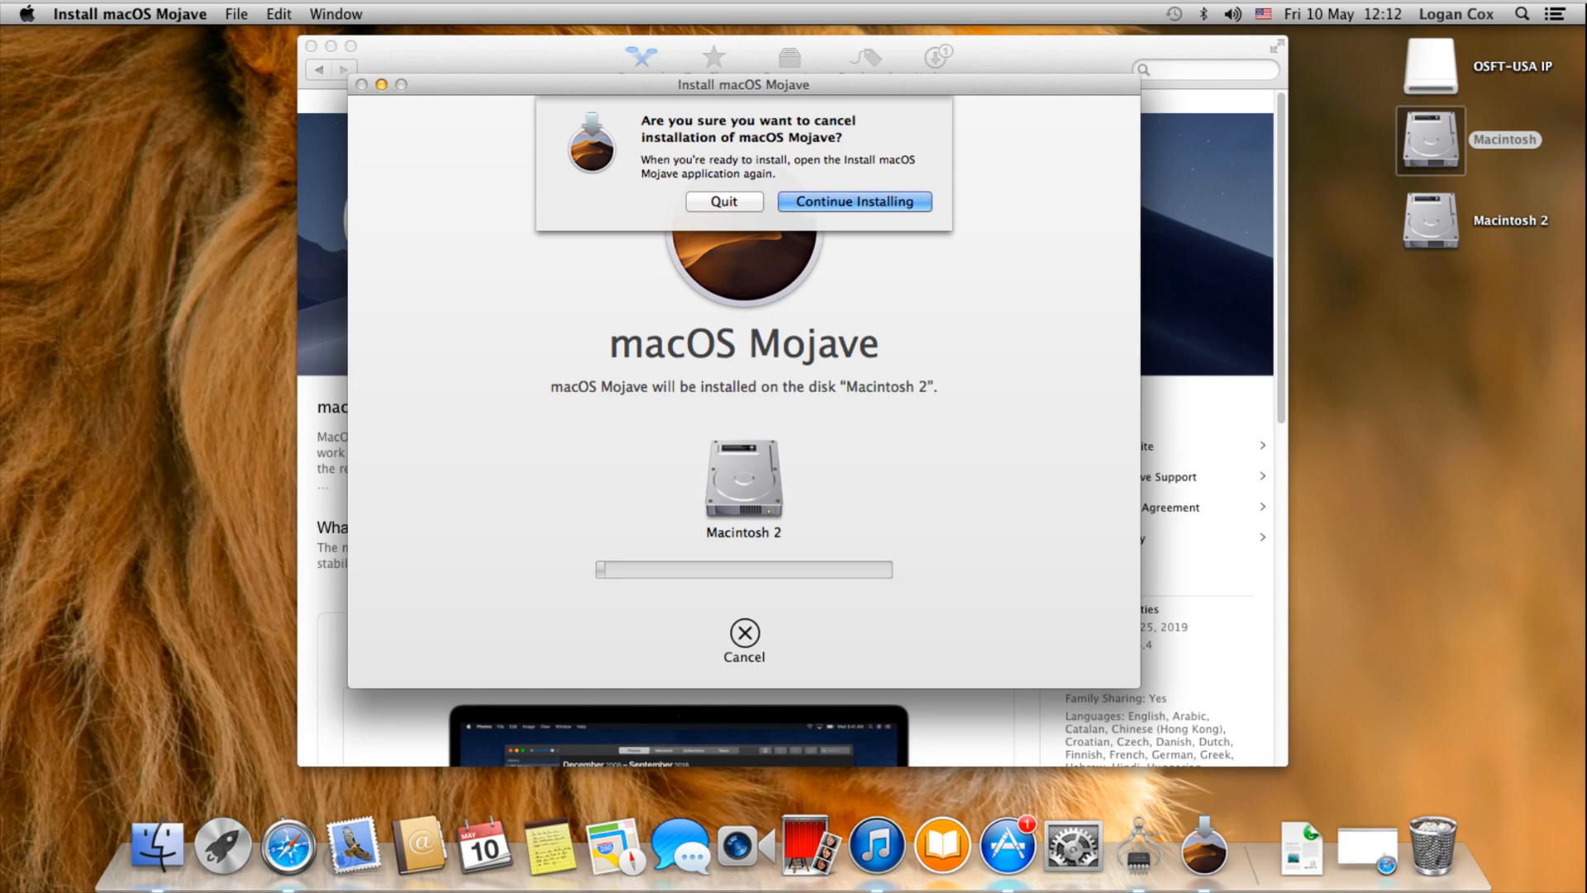
left_click(855, 203)
left_click(744, 633)
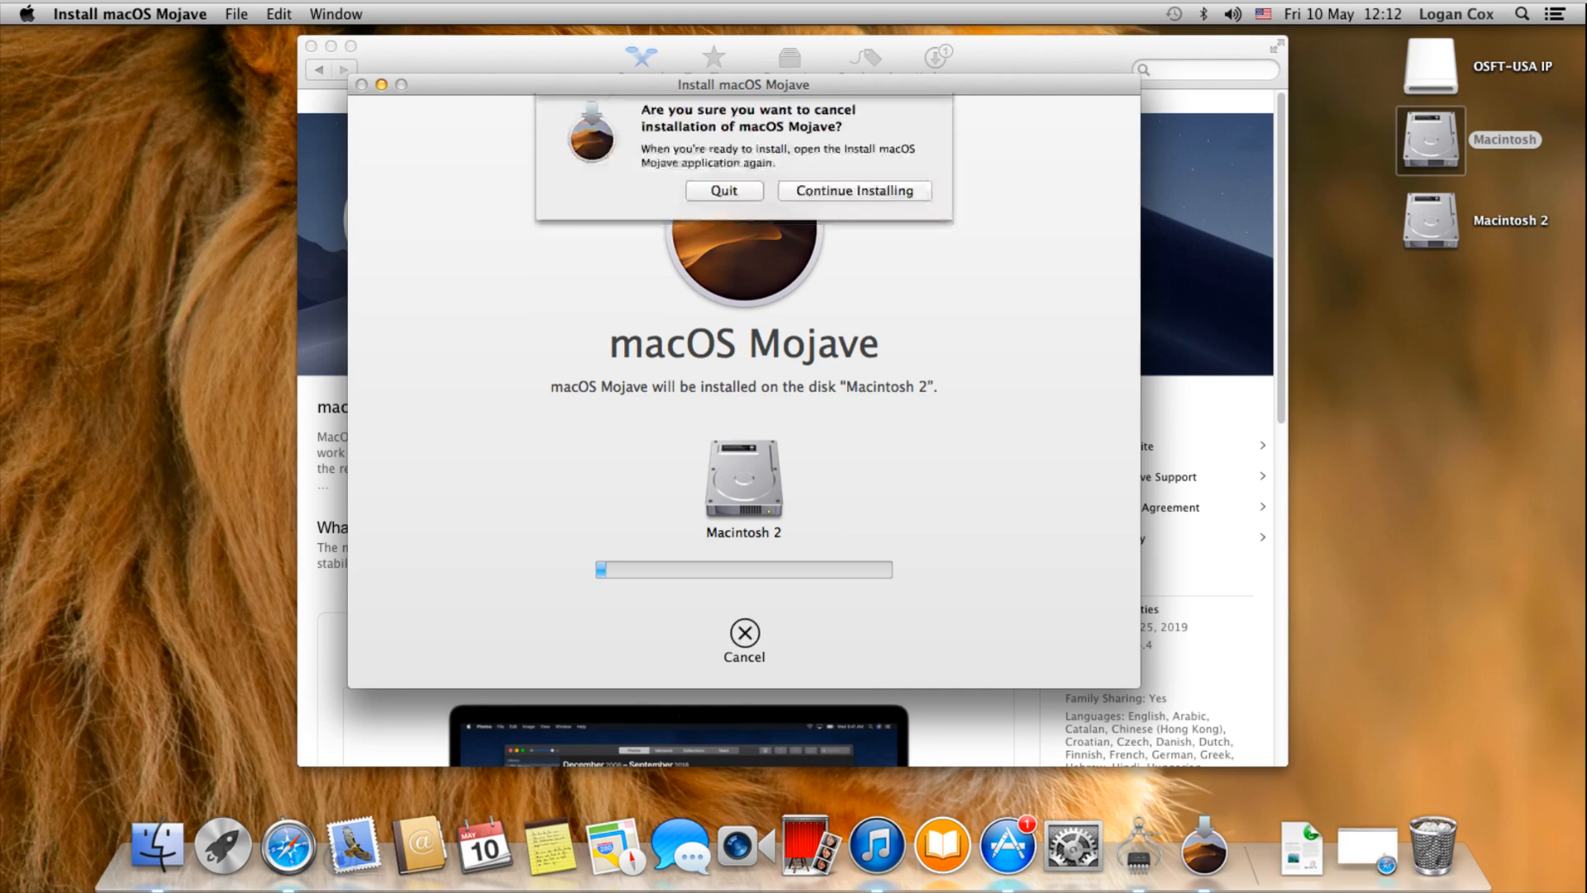
left_click(725, 201)
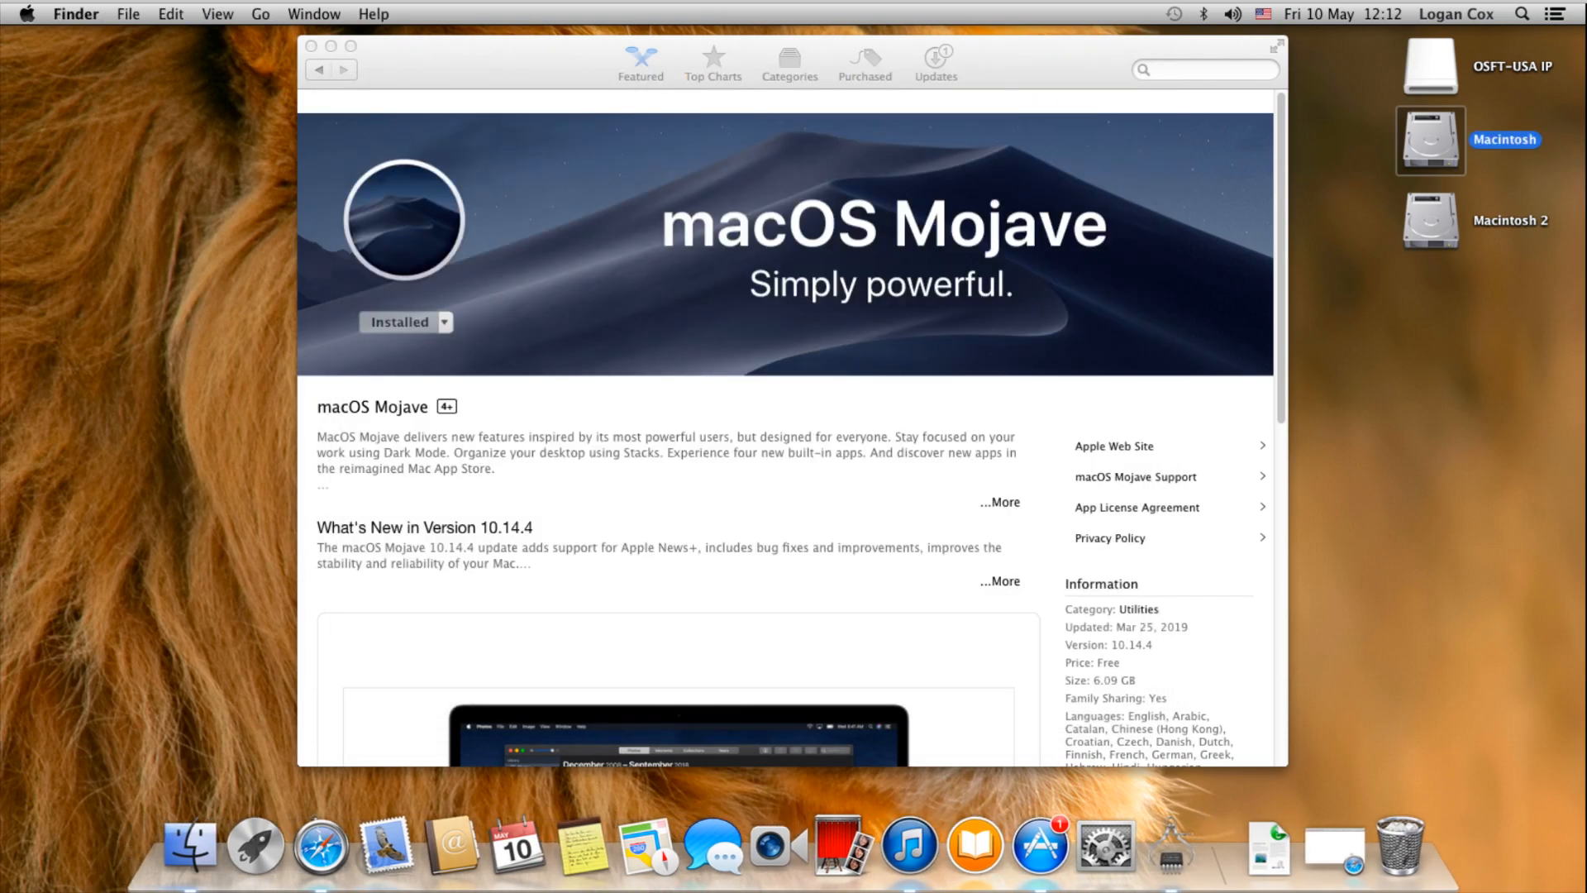
Look through the Macintosh 2 volume and its macOS Install Data folder, and close the Finder window
left_click(1484, 239)
right_click(1484, 239)
left_click(1485, 239)
left_click(1488, 222)
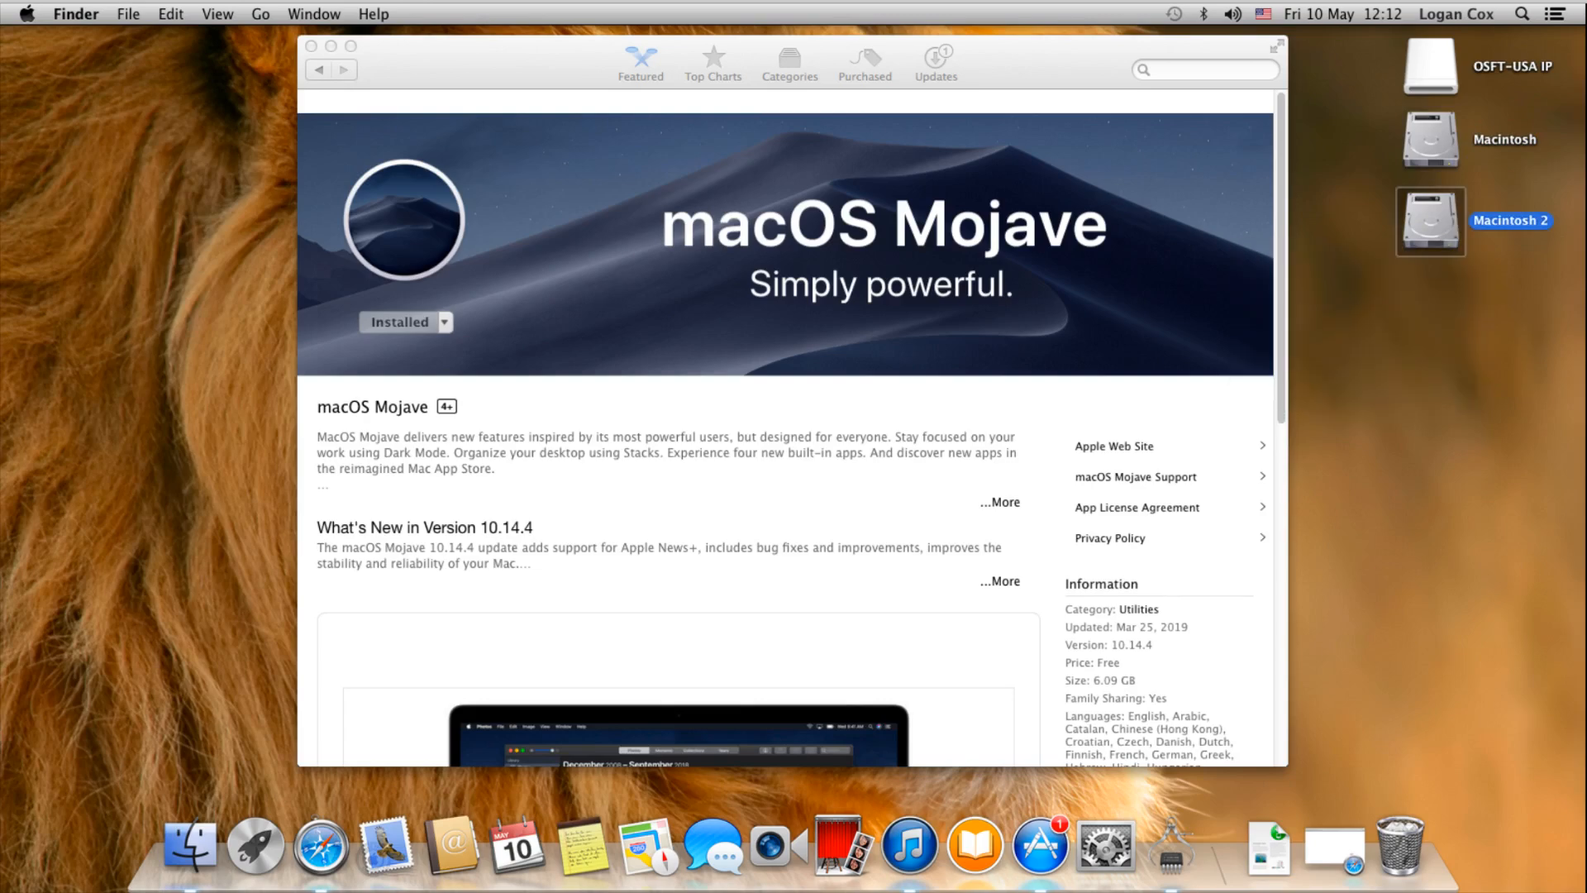
double_click(1488, 221)
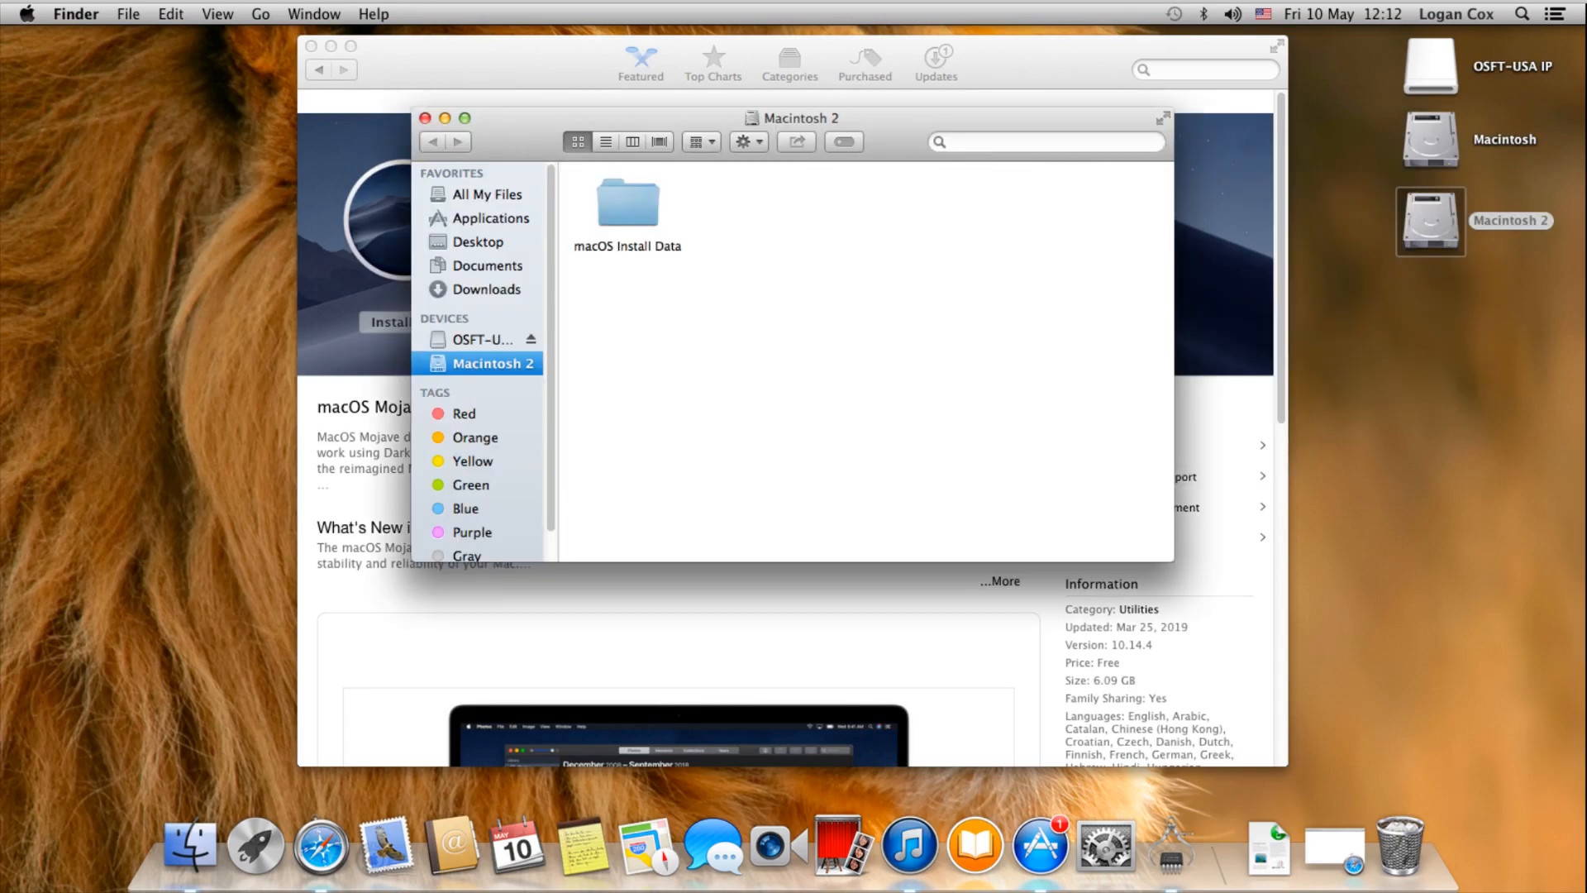
double_click(628, 205)
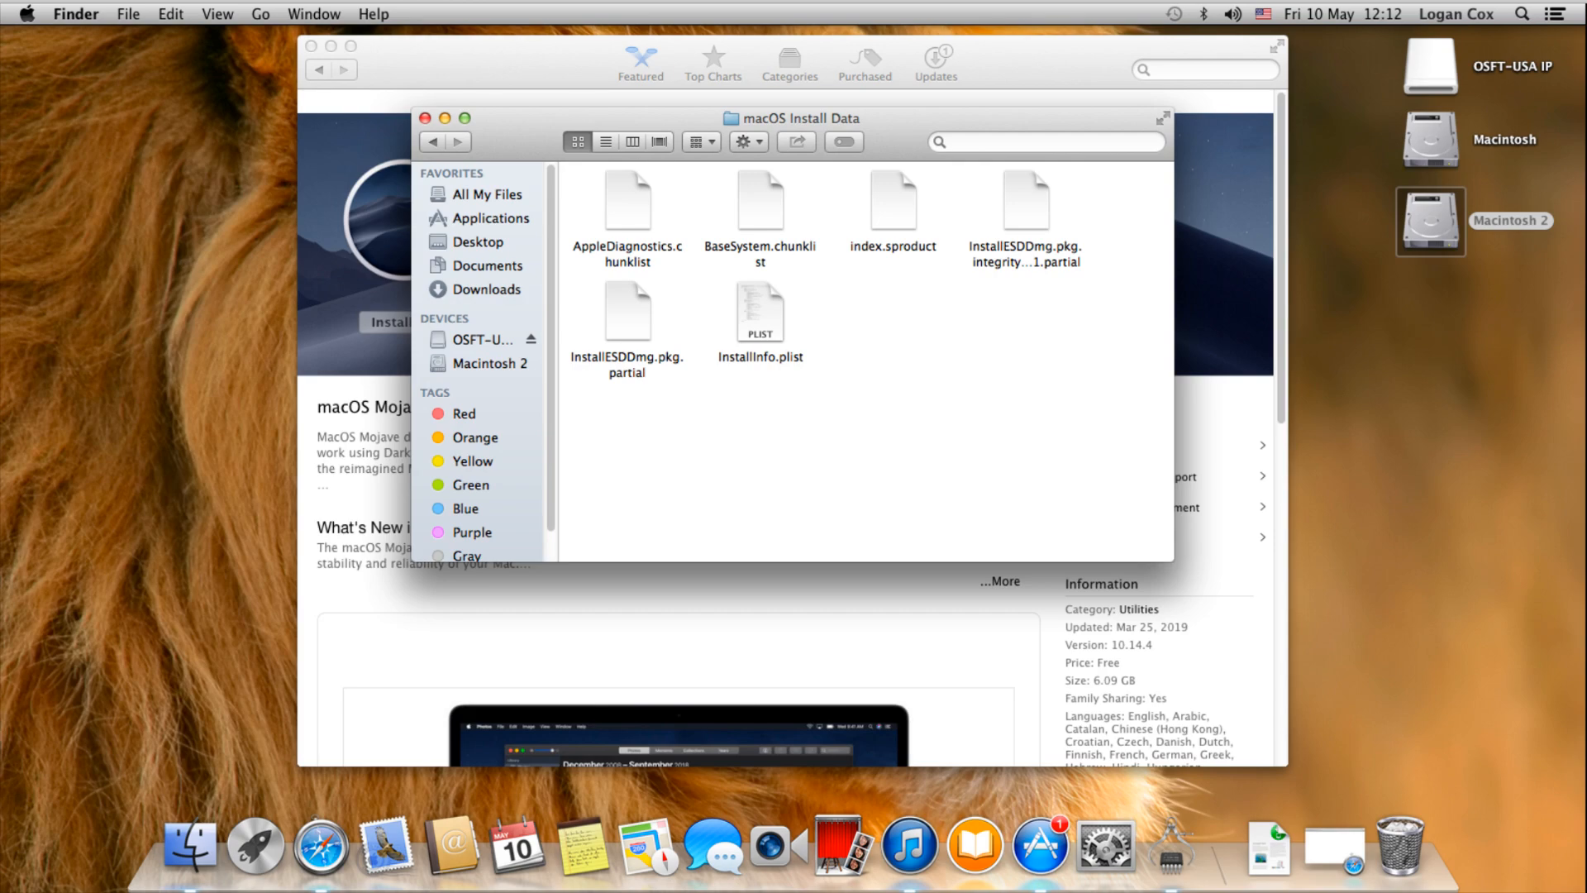
left_click(425, 117)
Look at the commands available for the Macintosh 2 drive on the desktop, and bring up the About This Mac overview
right_click(1489, 208)
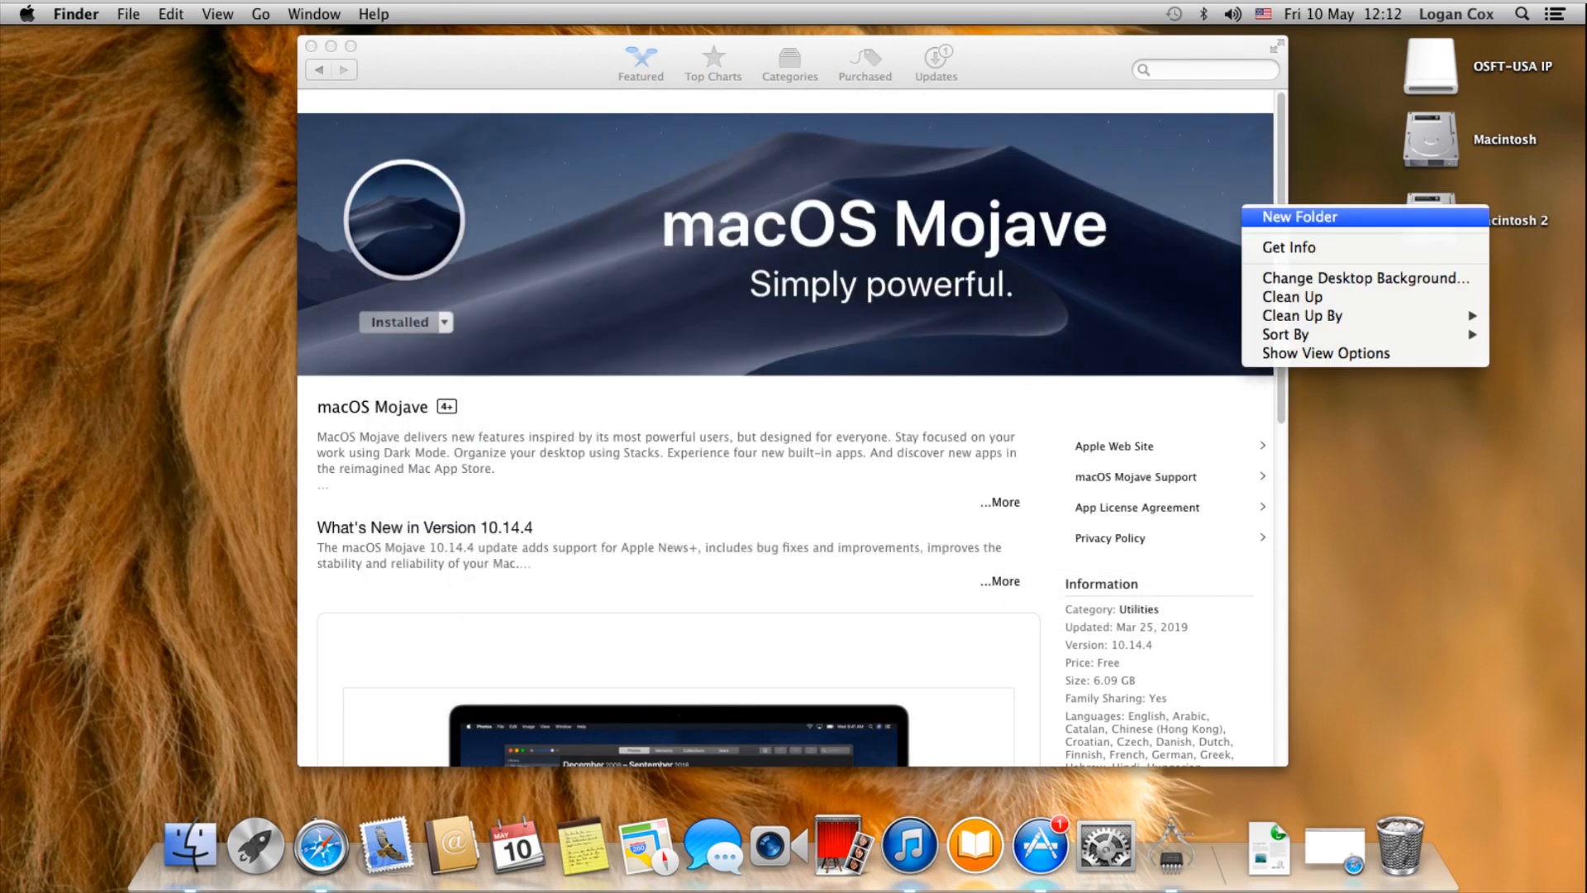
left_click(1500, 241)
right_click(1500, 232)
left_click(1504, 241)
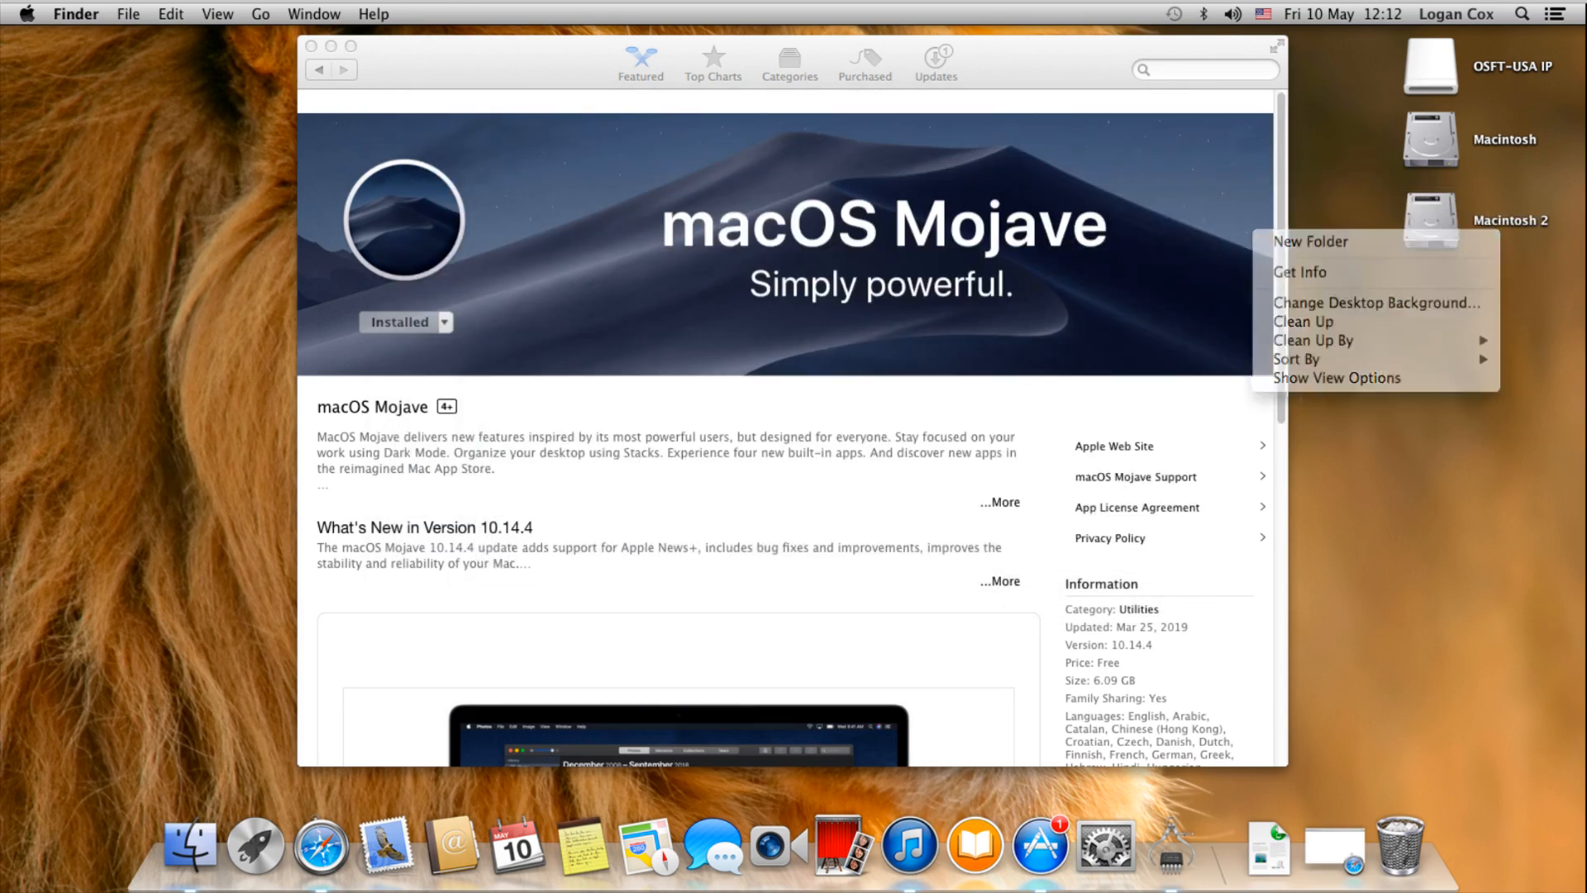
left_click(1487, 220)
right_click(1487, 219)
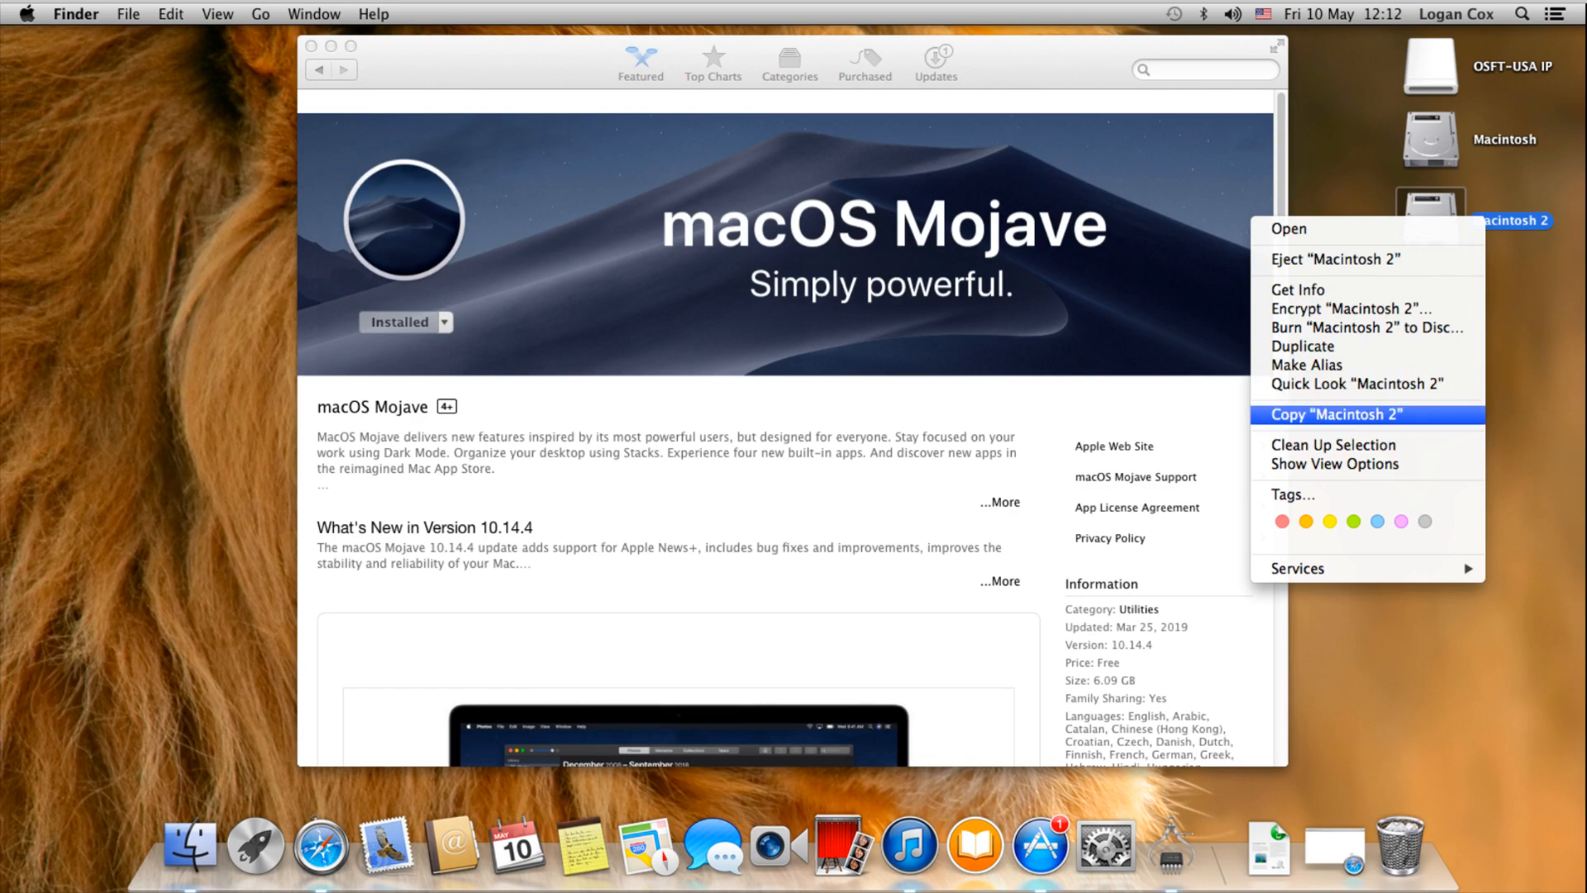
left_click(1171, 839)
left_click(1173, 839)
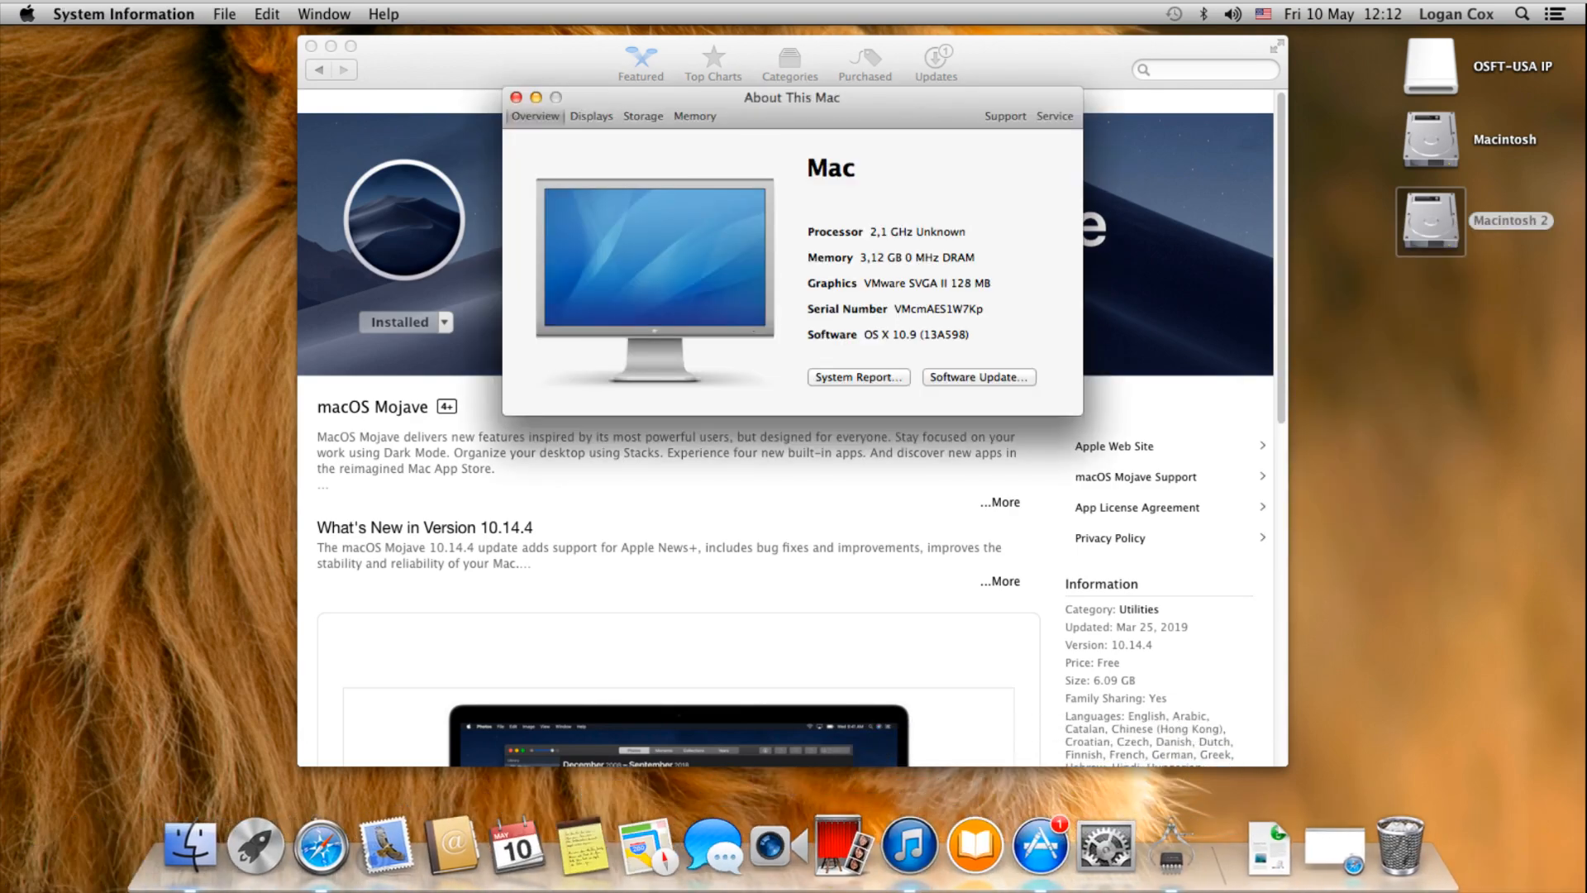
Search Launchpad for "disk" to open Disk Utility, and look at the erase options and confirmation for the Macintosh 2 volume
left_click(252, 814)
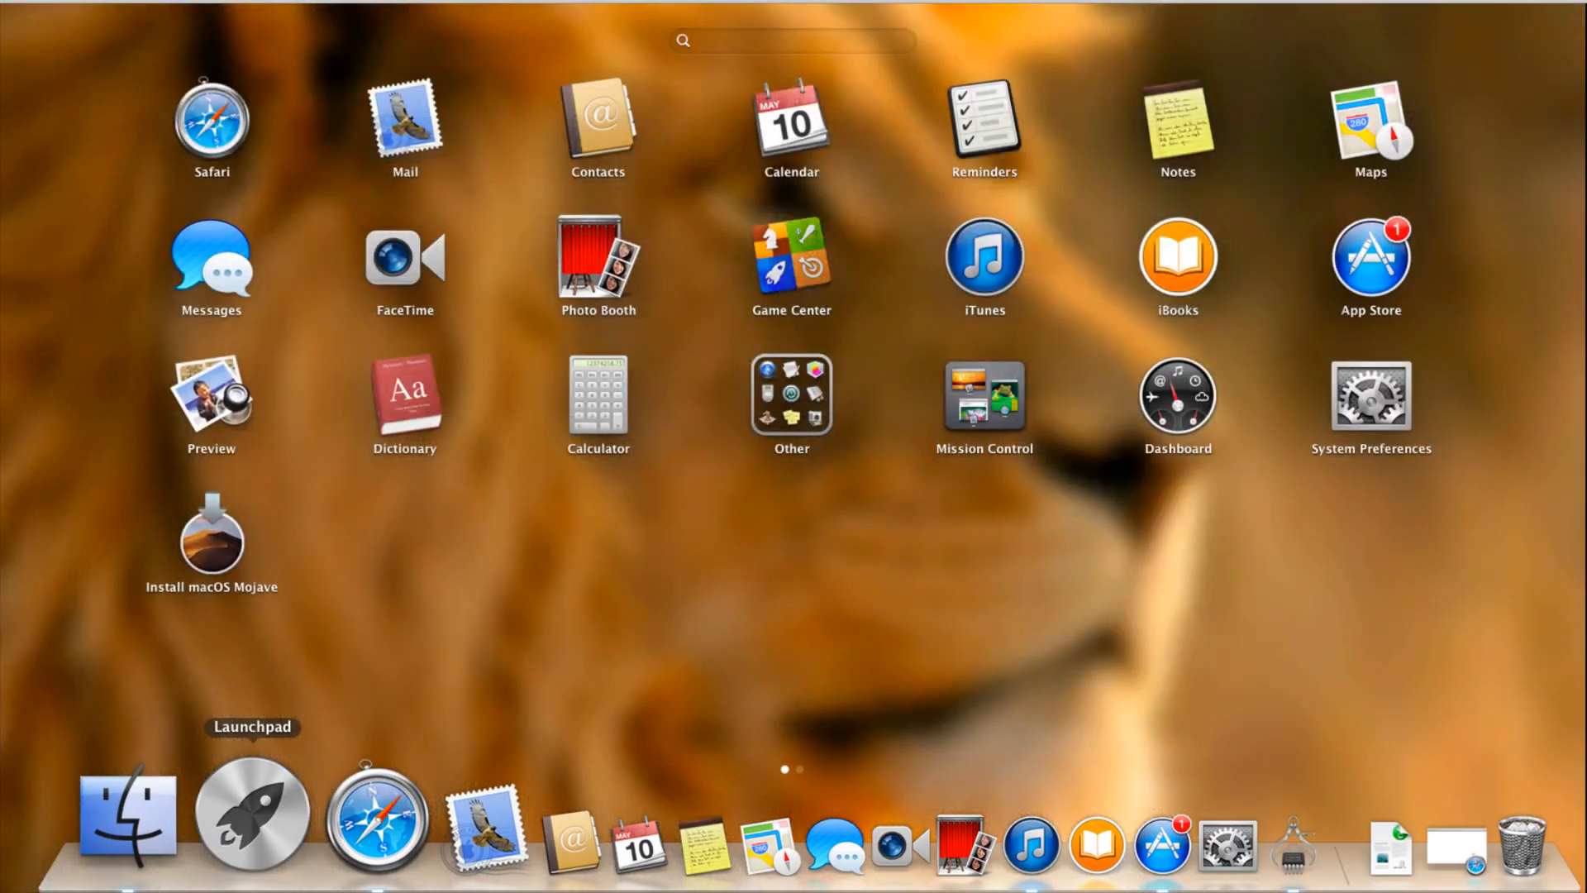
type("disk")
key("Return")
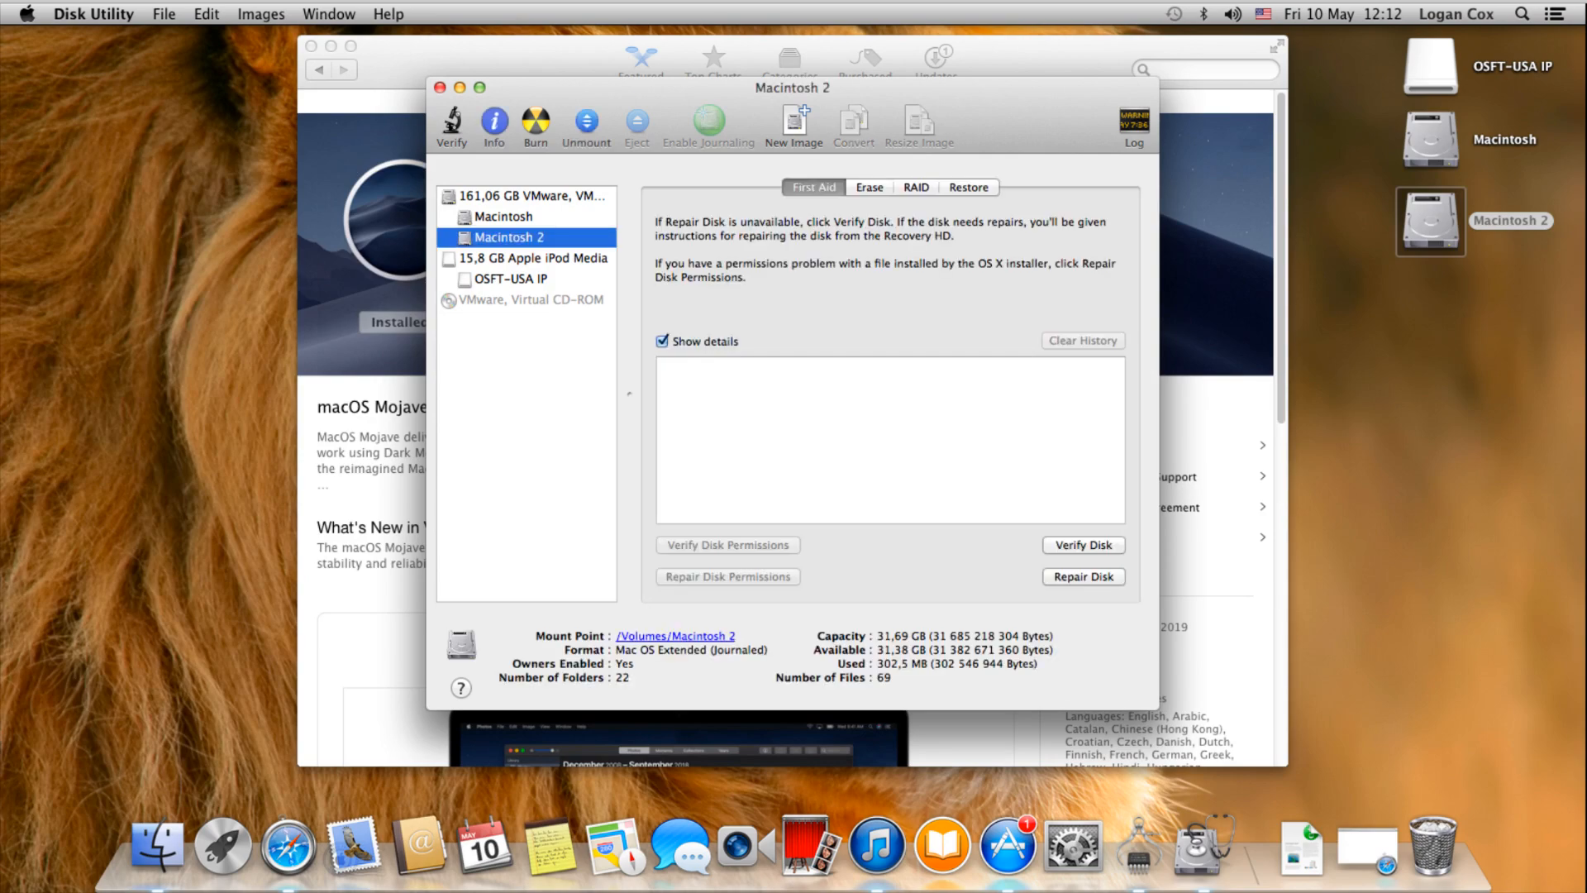
left_click(869, 188)
left_click(1065, 539)
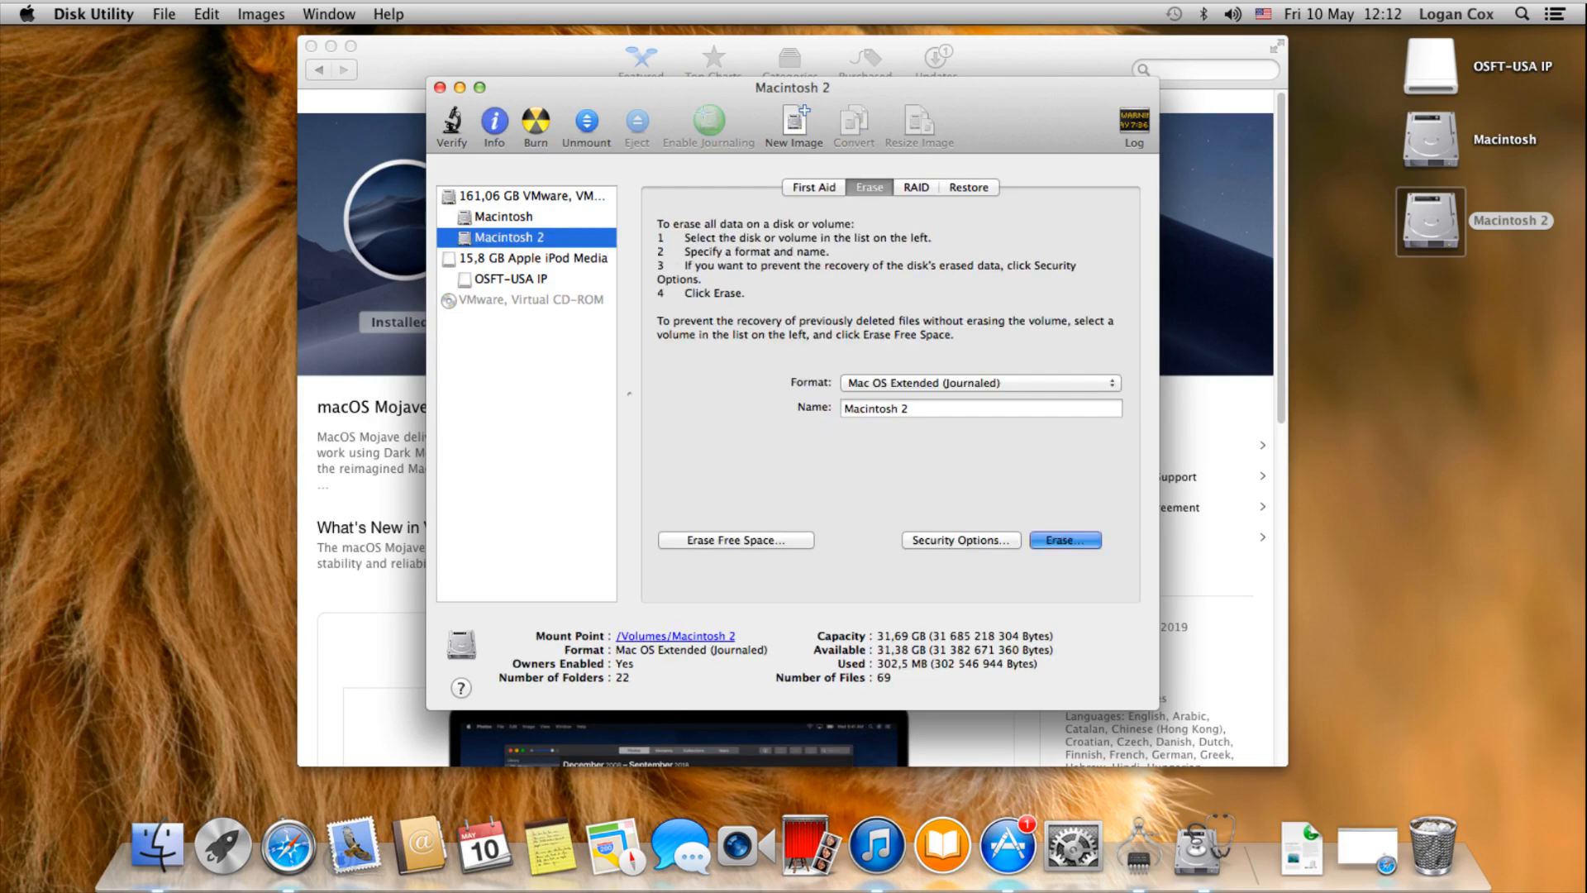
left_click(941, 270)
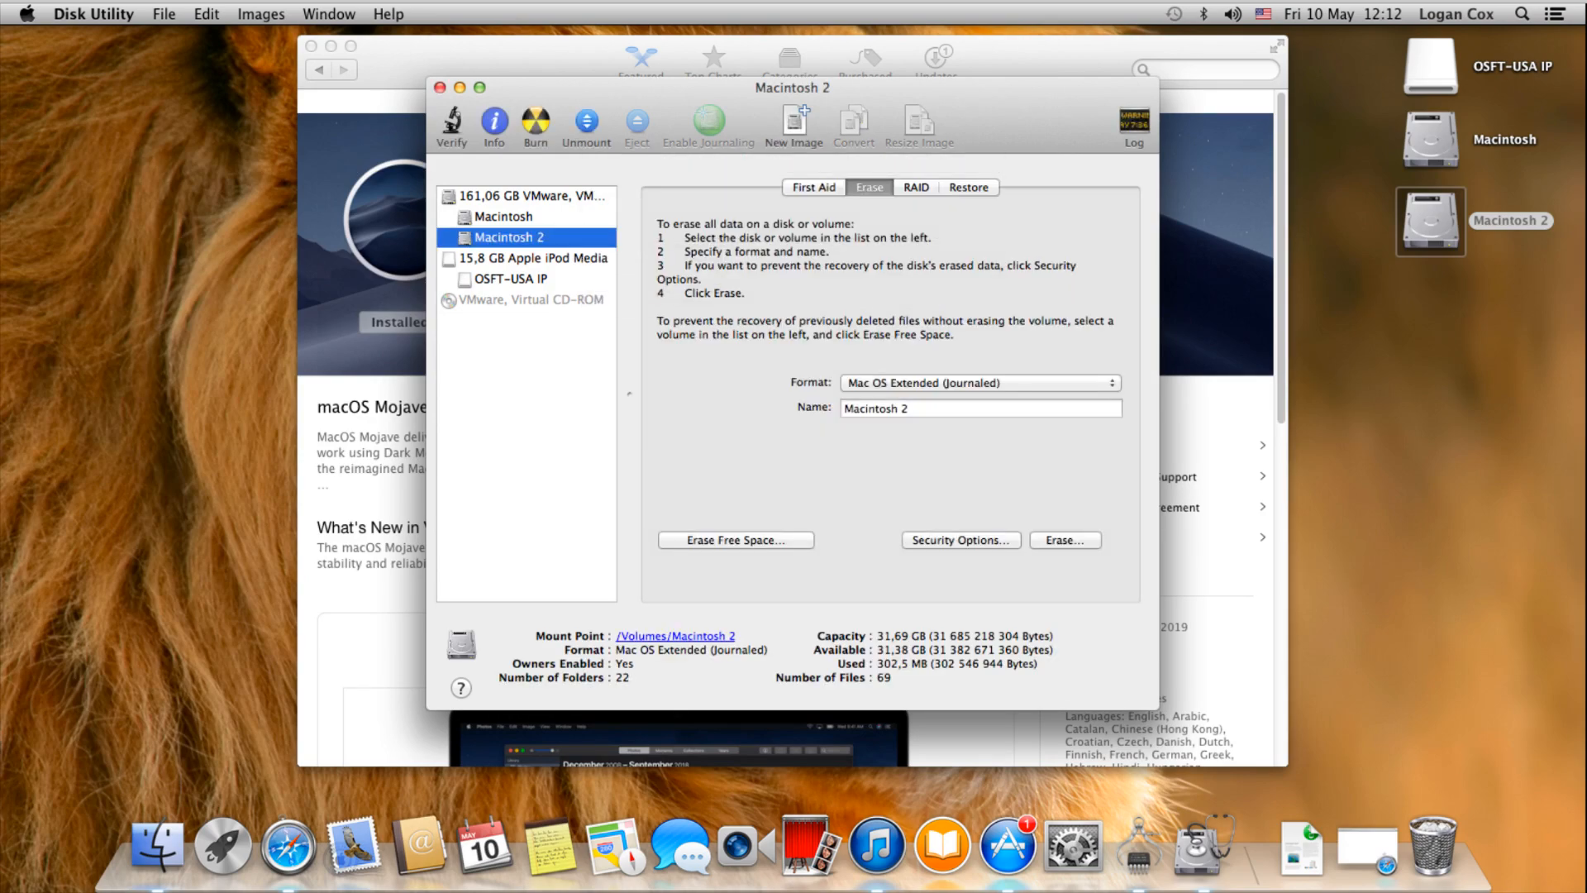
Erase the Macintosh 2 volume as Mac OS Extended (Journaled) with the name Macintosh HD
triple_click(876, 408)
type("M")
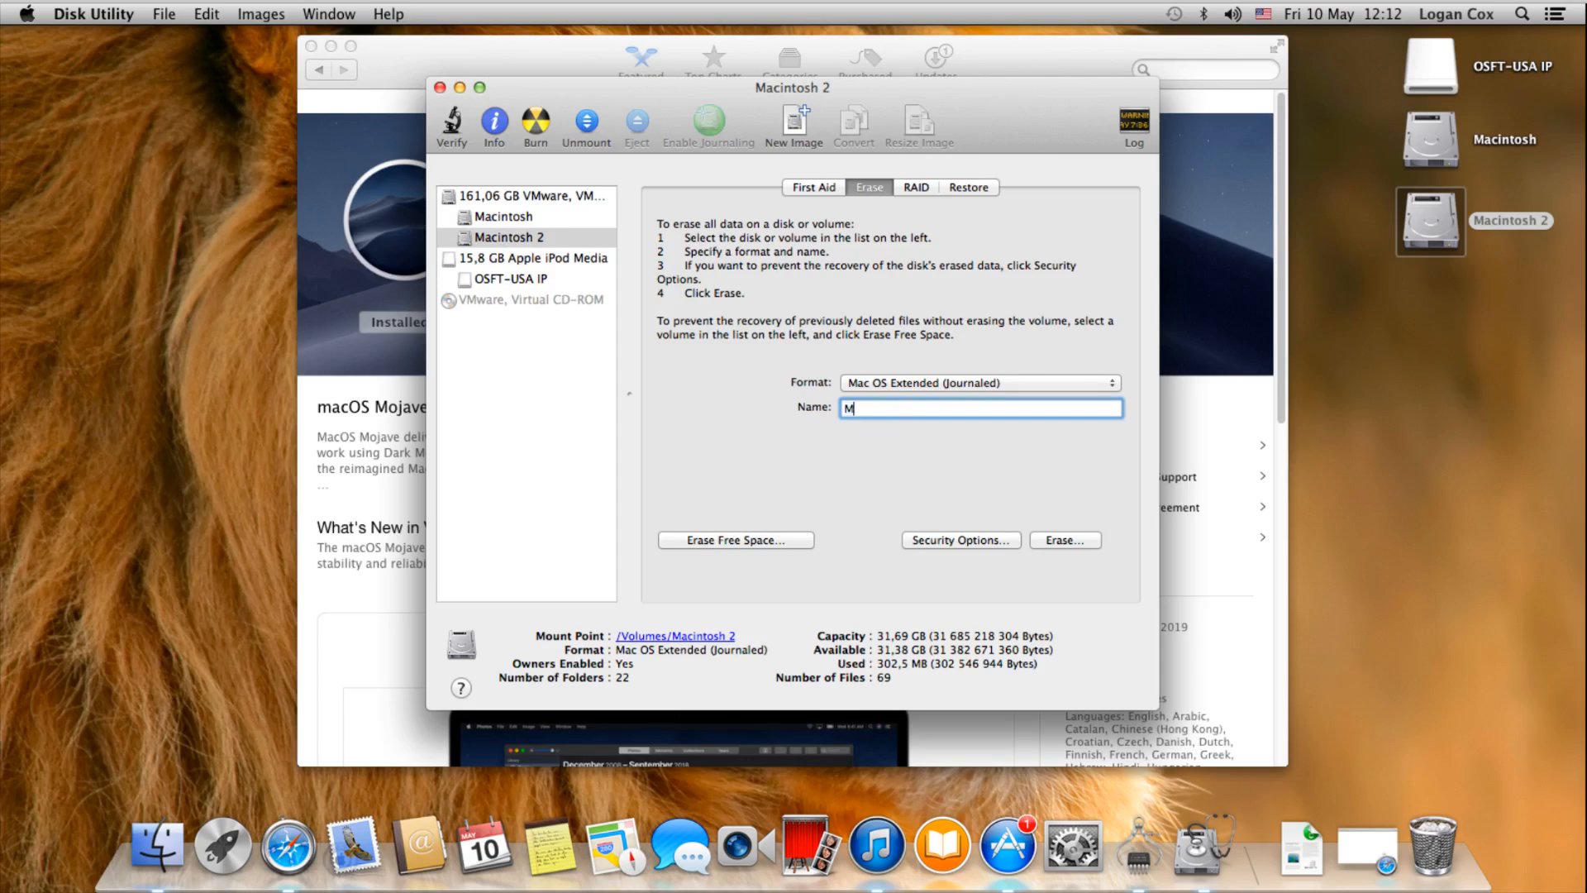
type("acintosh HD")
key("Return")
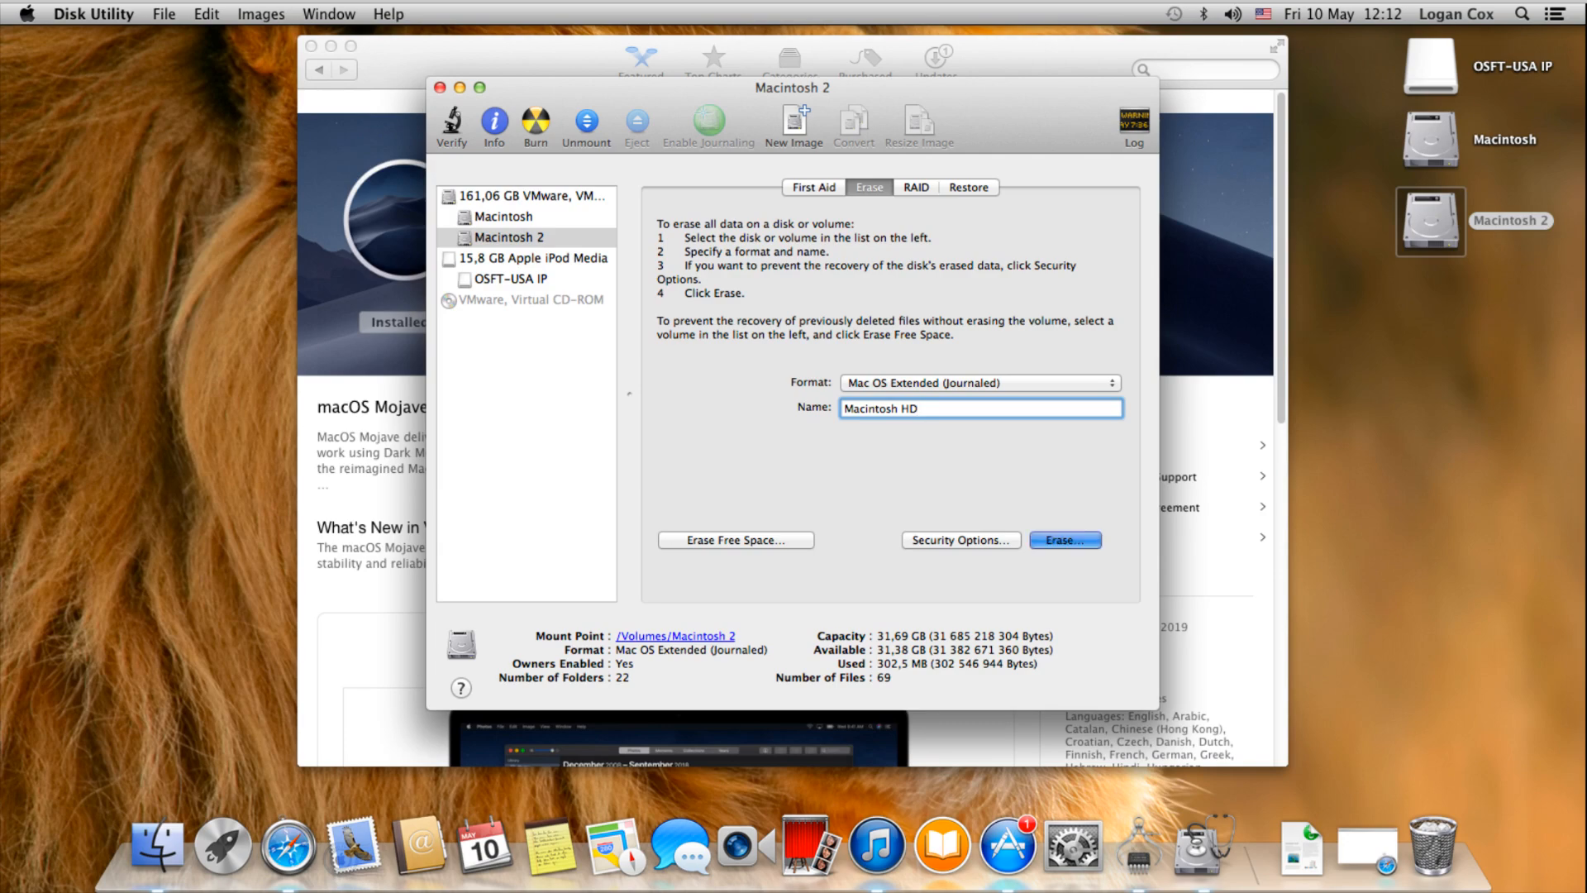
key("Return")
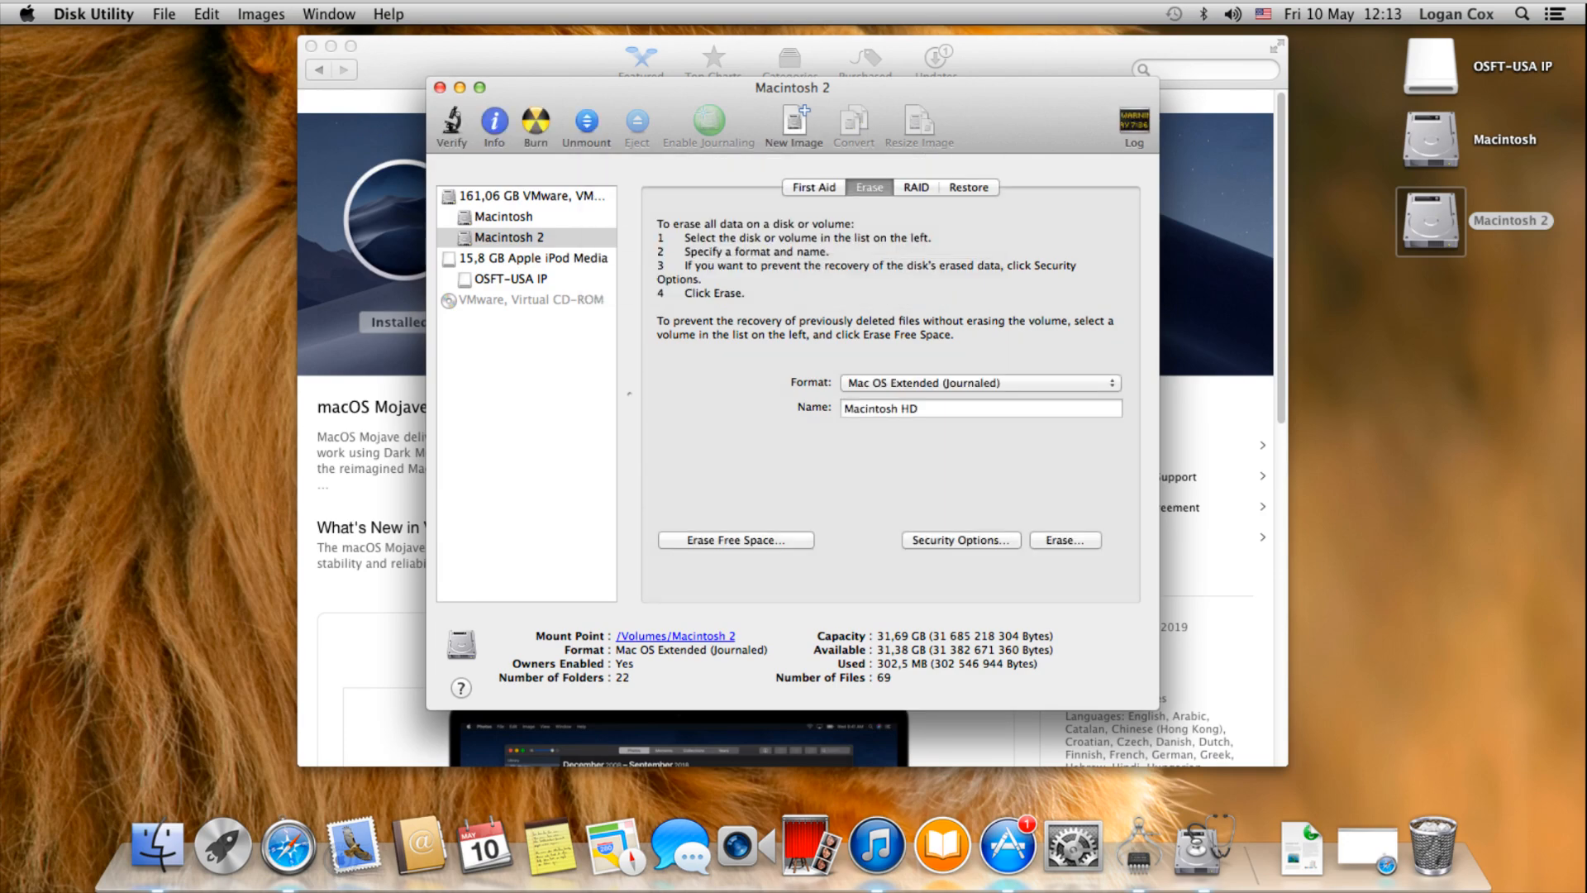
left_click(1065, 541)
left_click(939, 272)
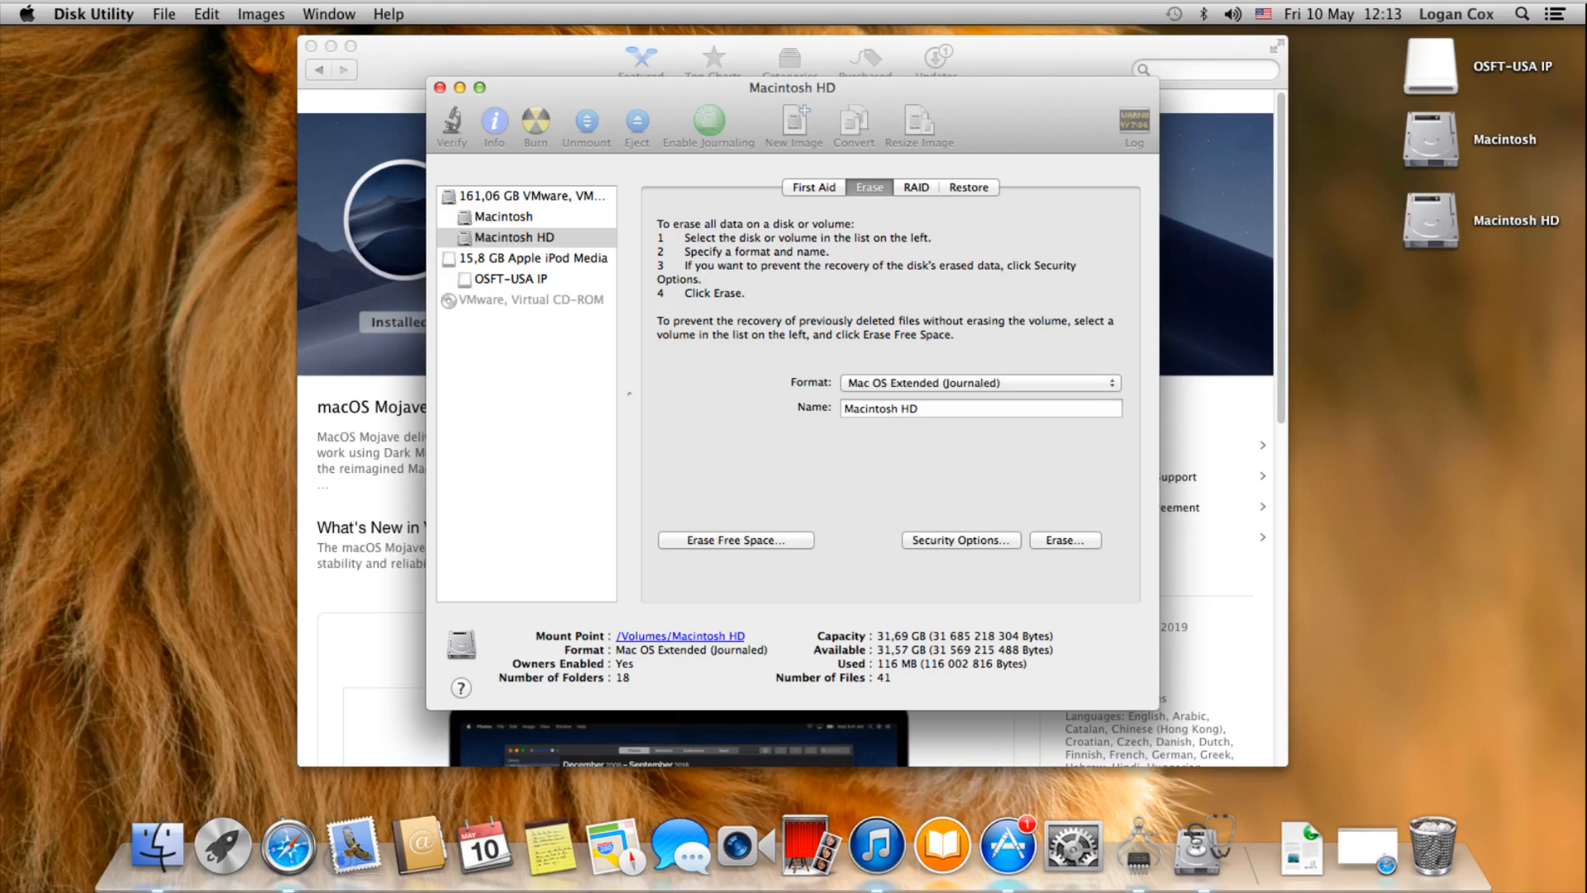
Look at the erase options for the Macintosh volume and the desktop commands for both drives, returning to Disk Utility
left_click(503, 217)
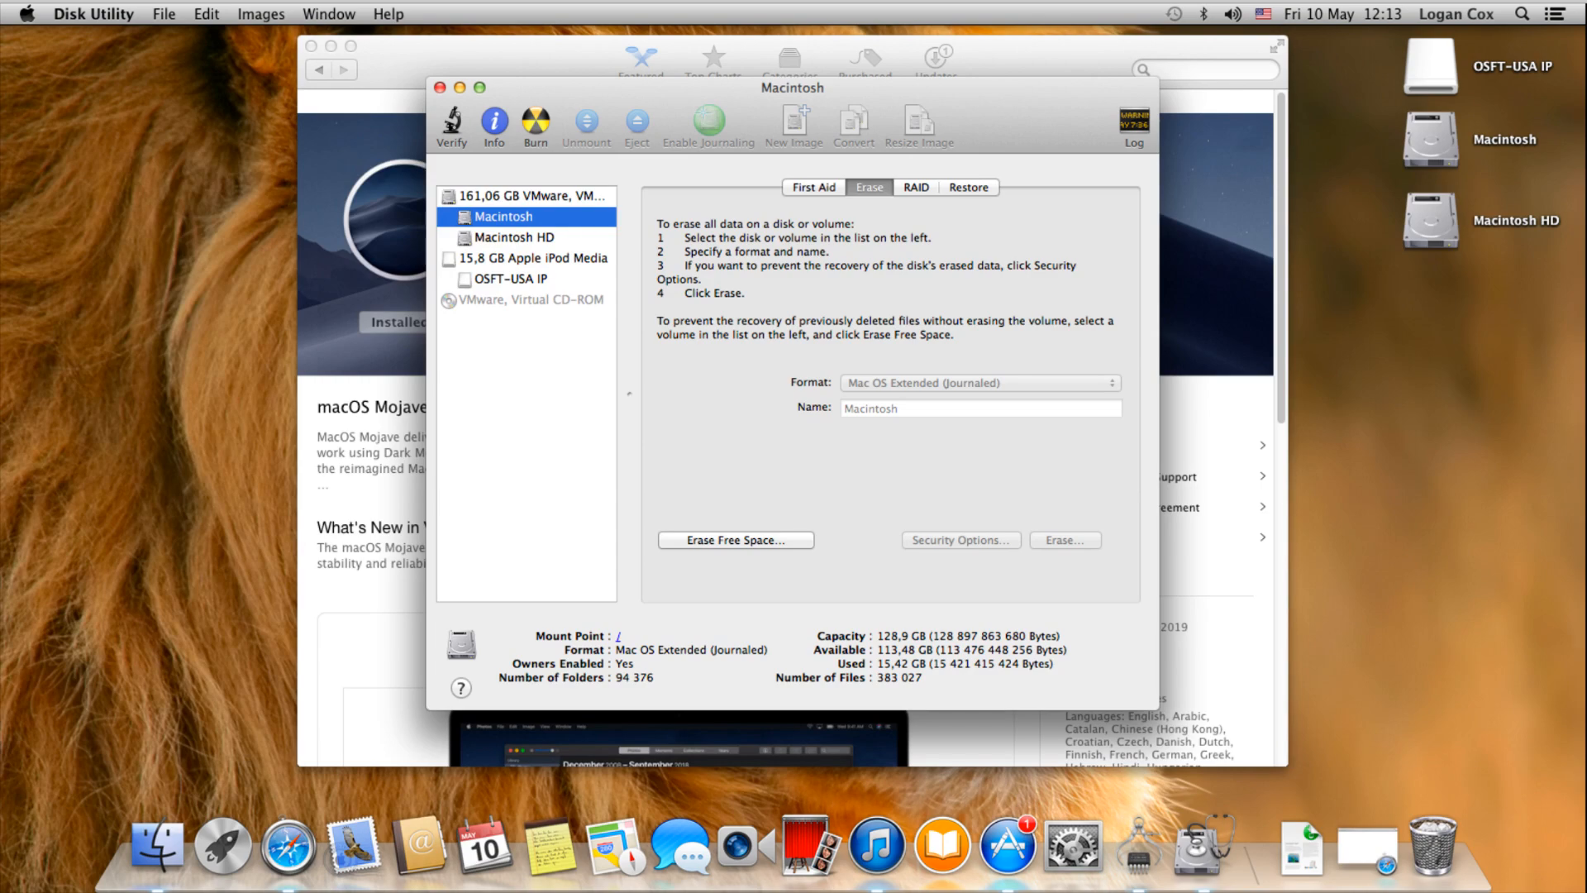
right_click(1457, 143)
left_click(1505, 285)
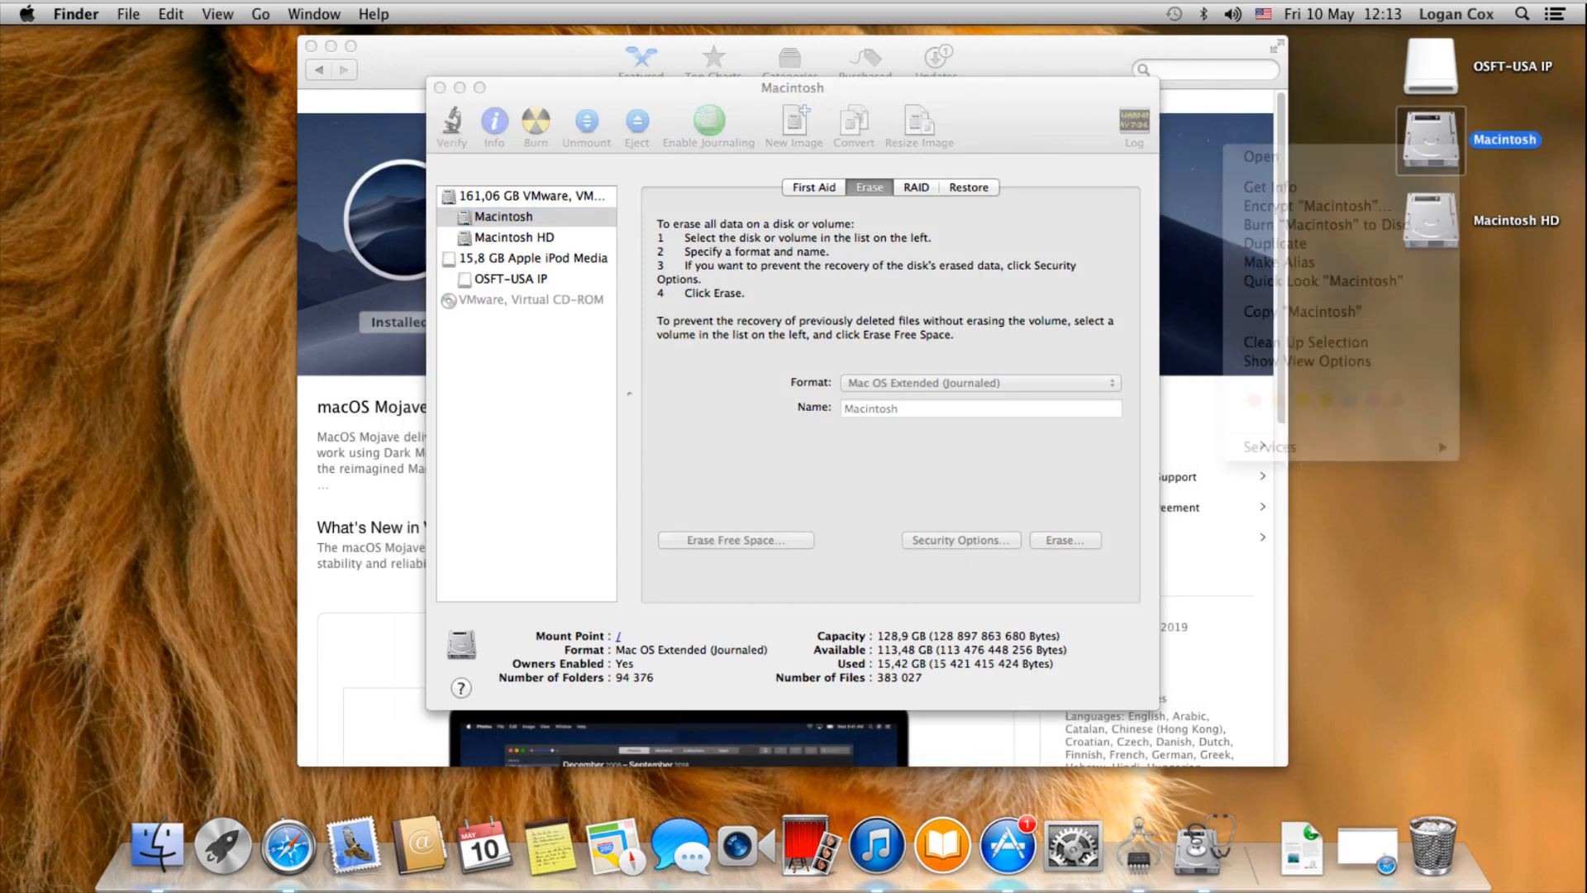
left_click(1506, 285)
right_click(1492, 216)
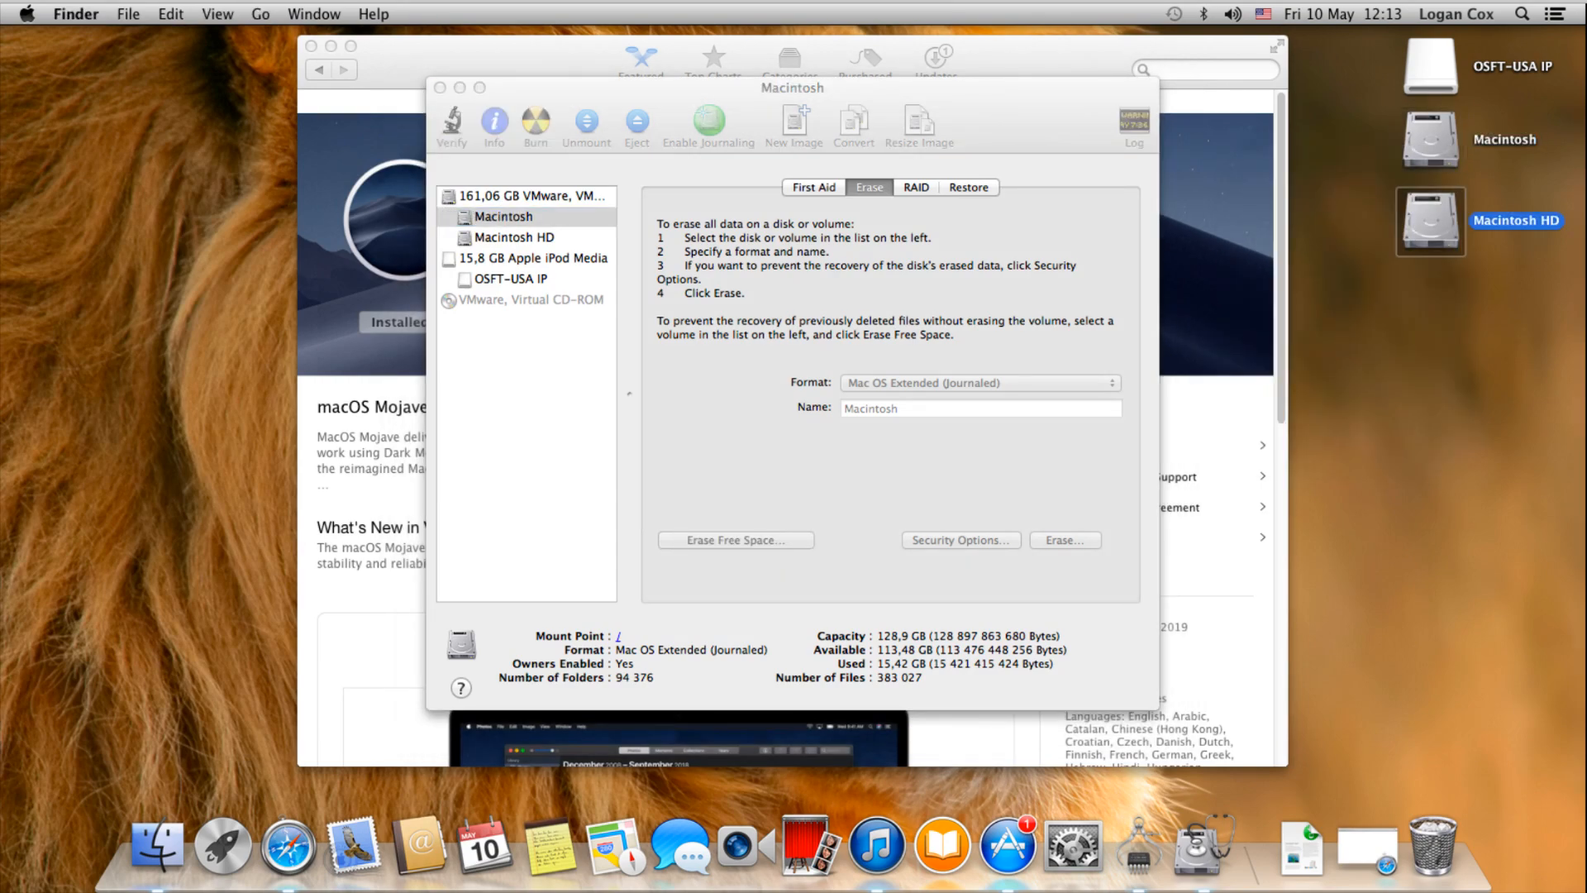
key("Escape")
key("super+Tab")
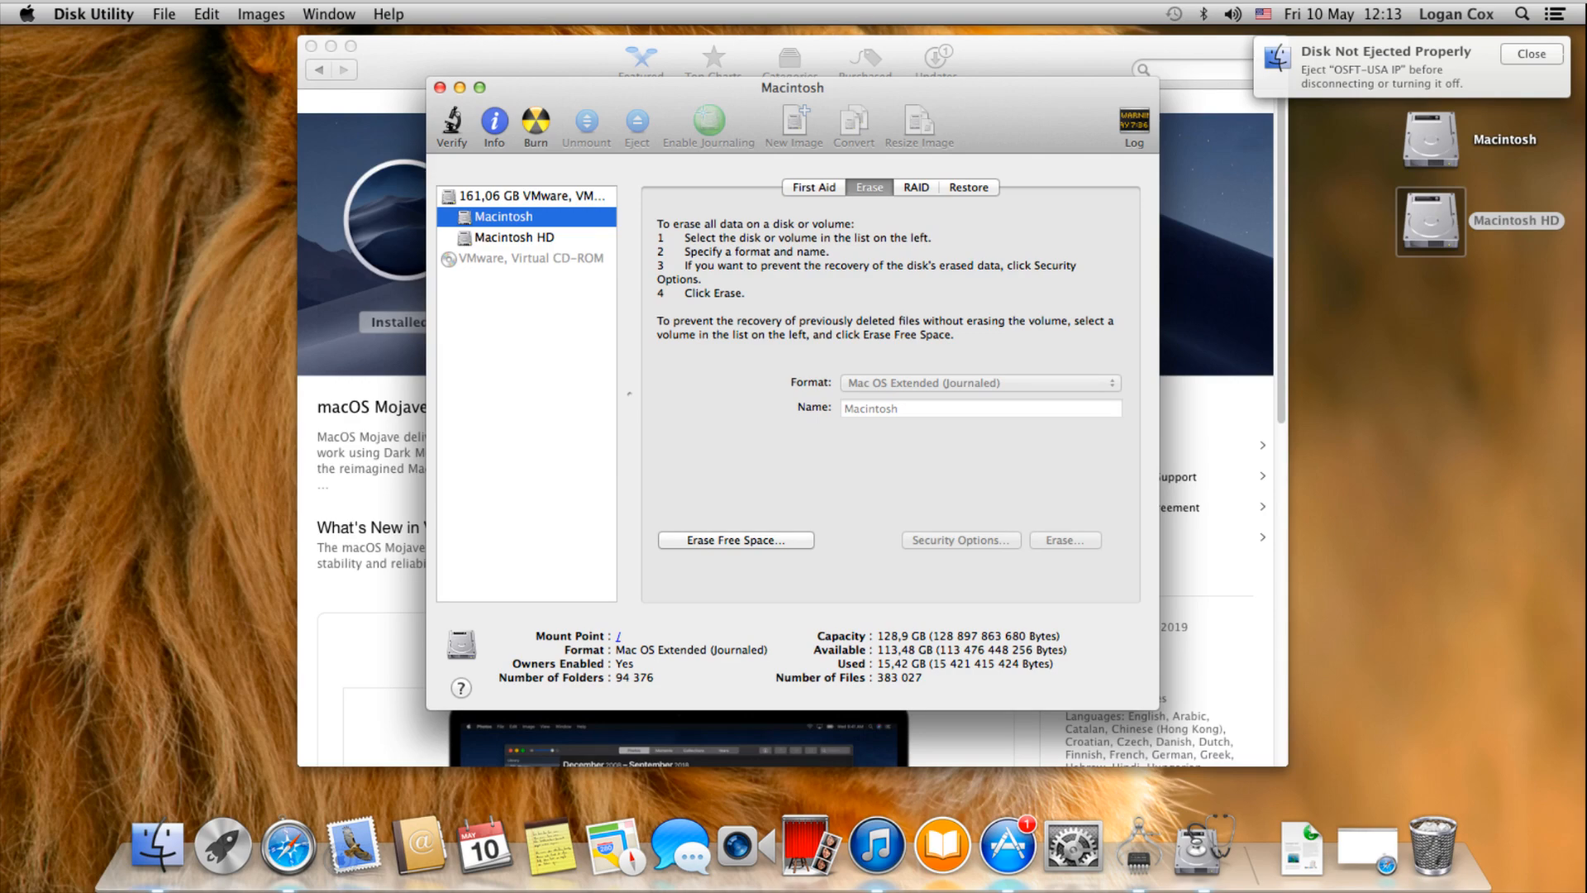
Dismiss the disk ejection notification and close the Disk Utility, App Store and About This Mac windows
left_click(1531, 54)
left_click(439, 88)
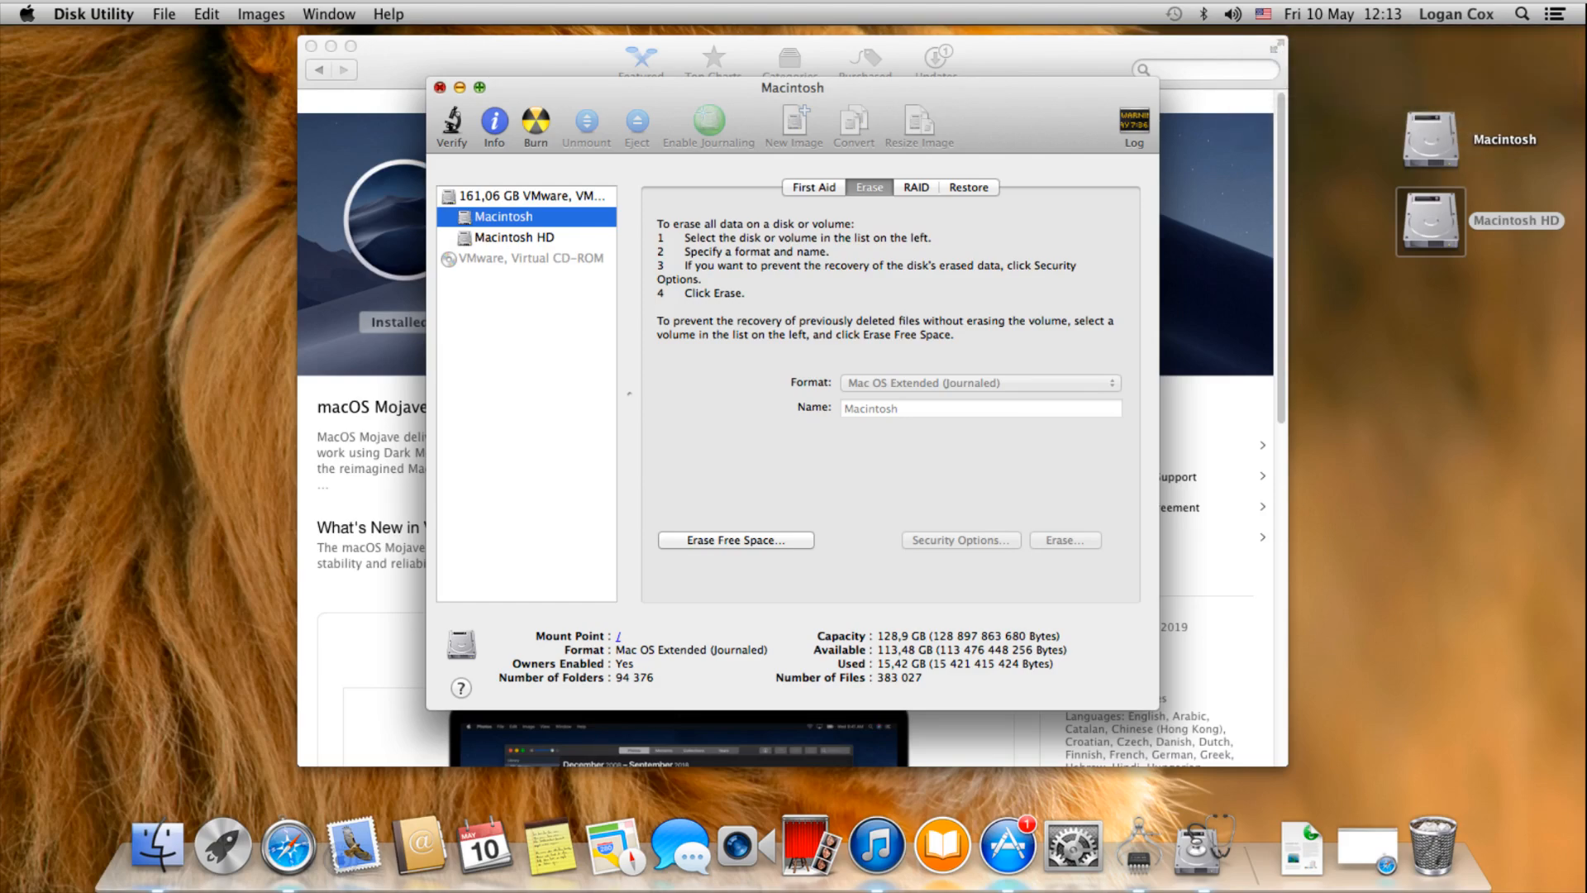
left_click(311, 47)
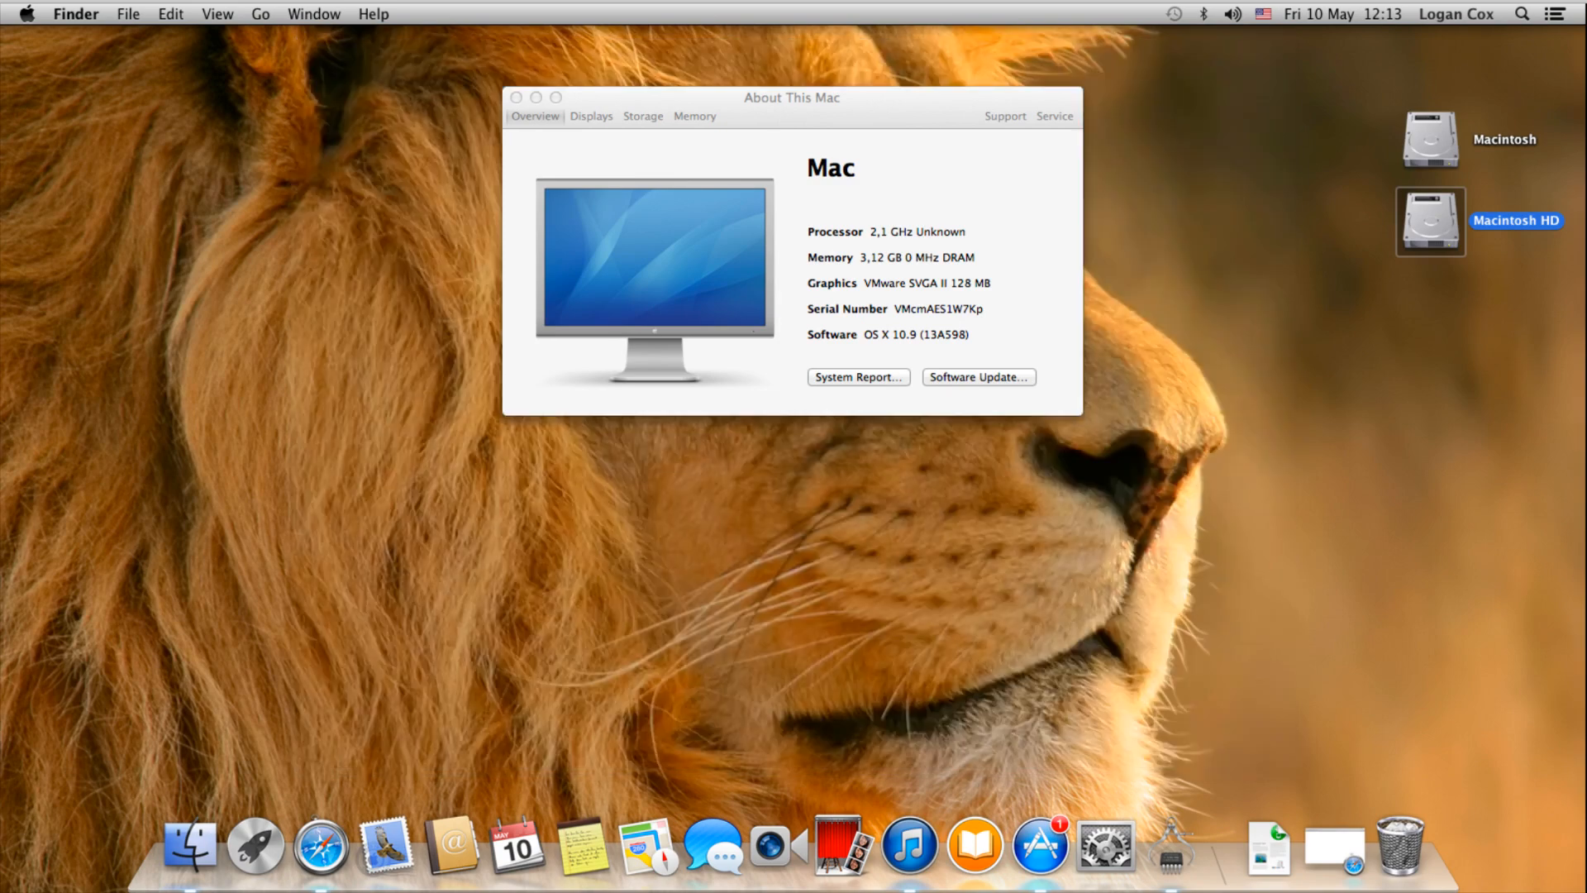
left_click(516, 97)
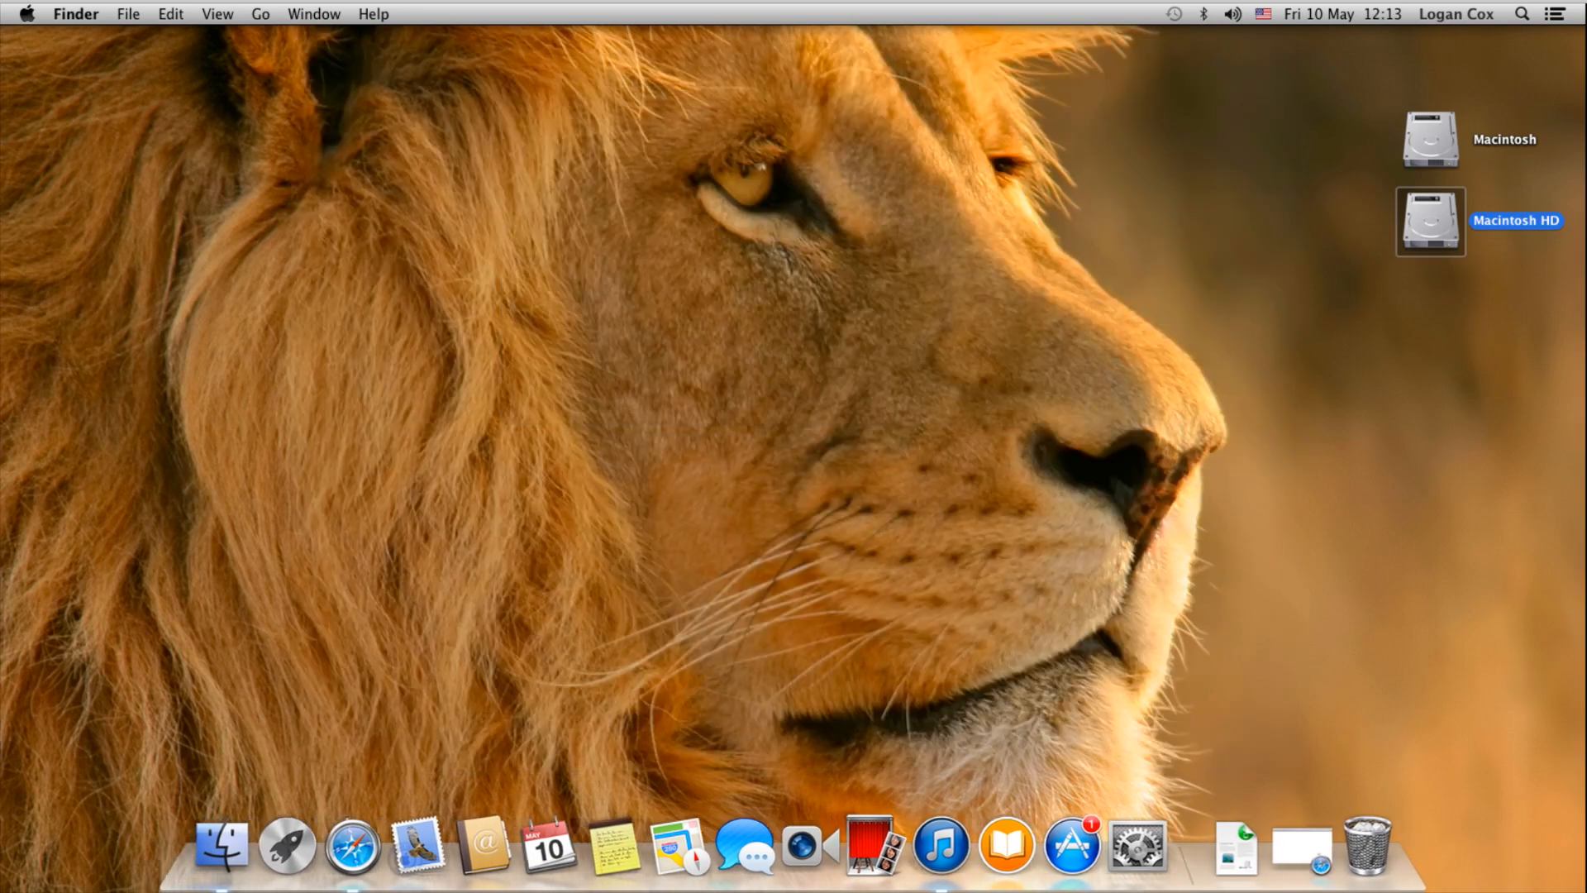
left_click(27, 14)
key("Up")
key("Up")
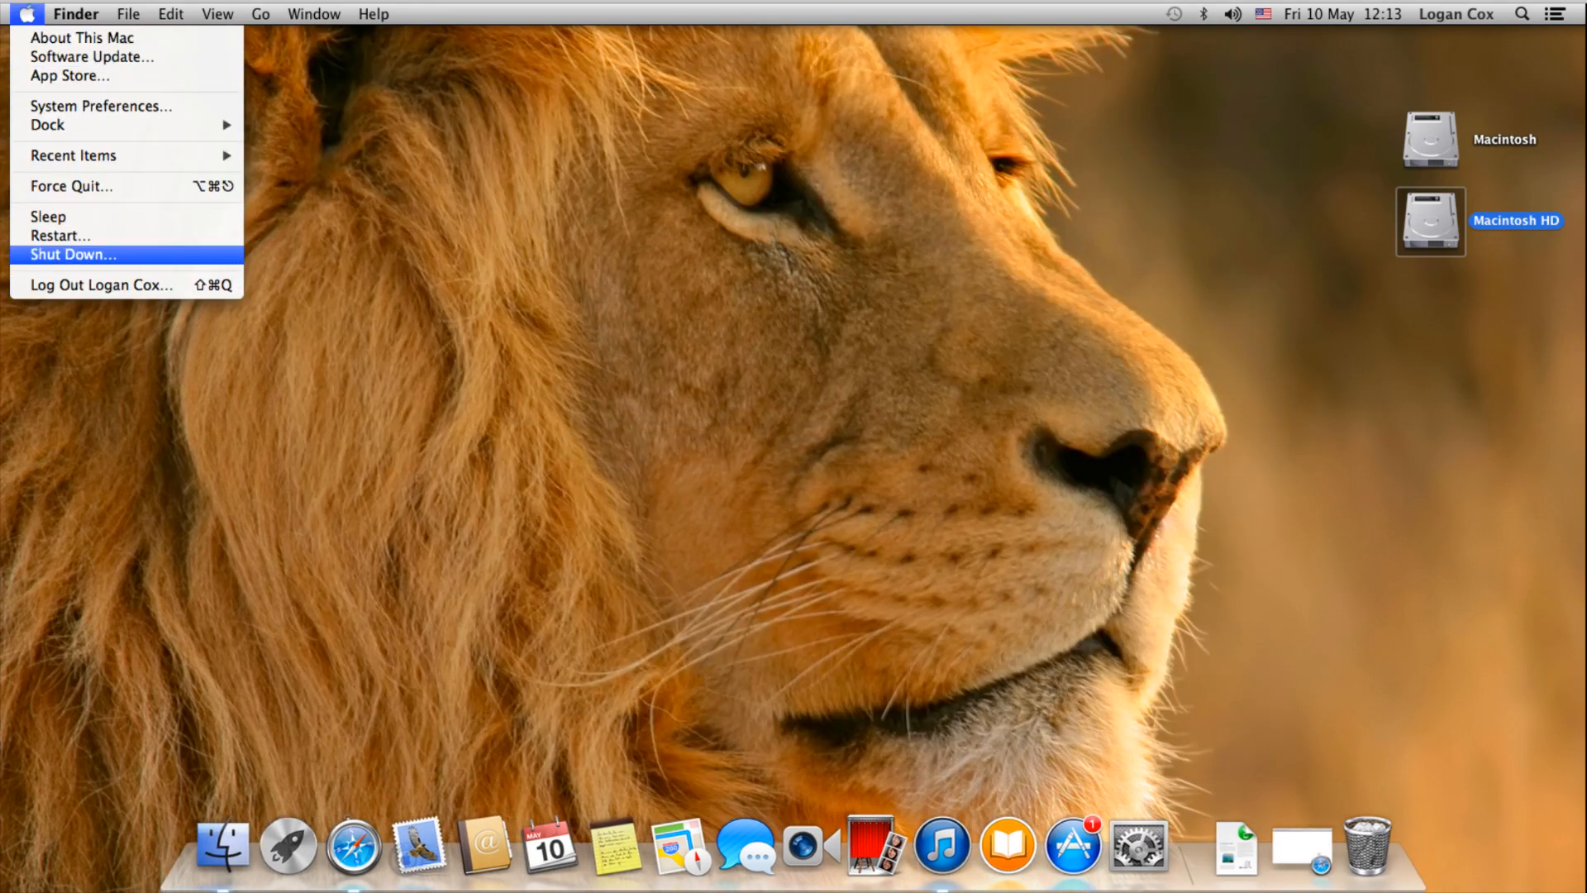
key("Return")
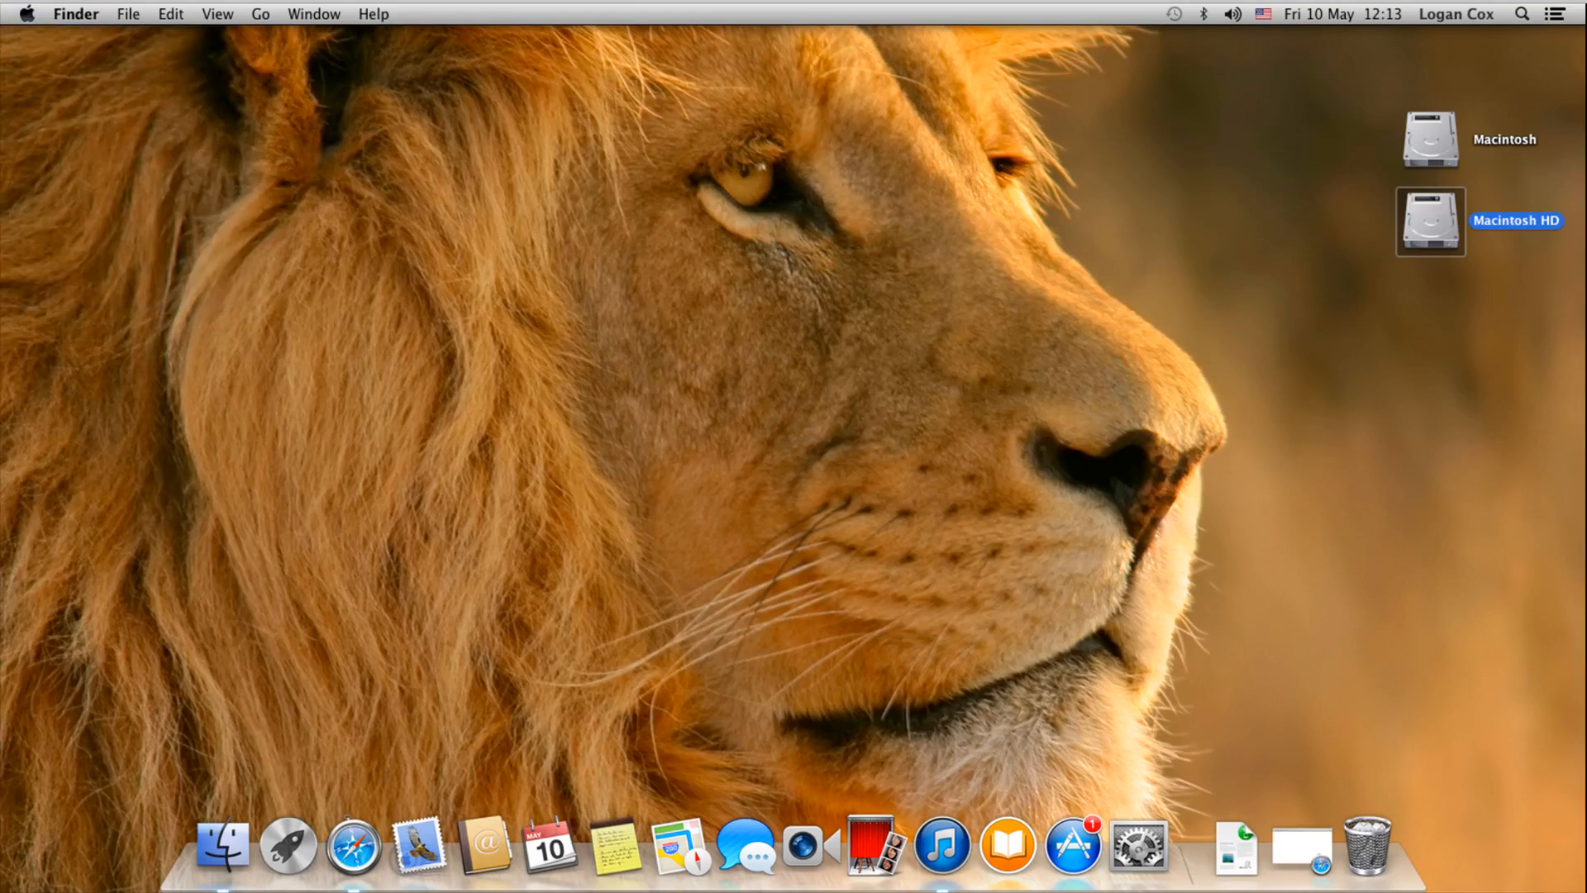
left_click(643, 614)
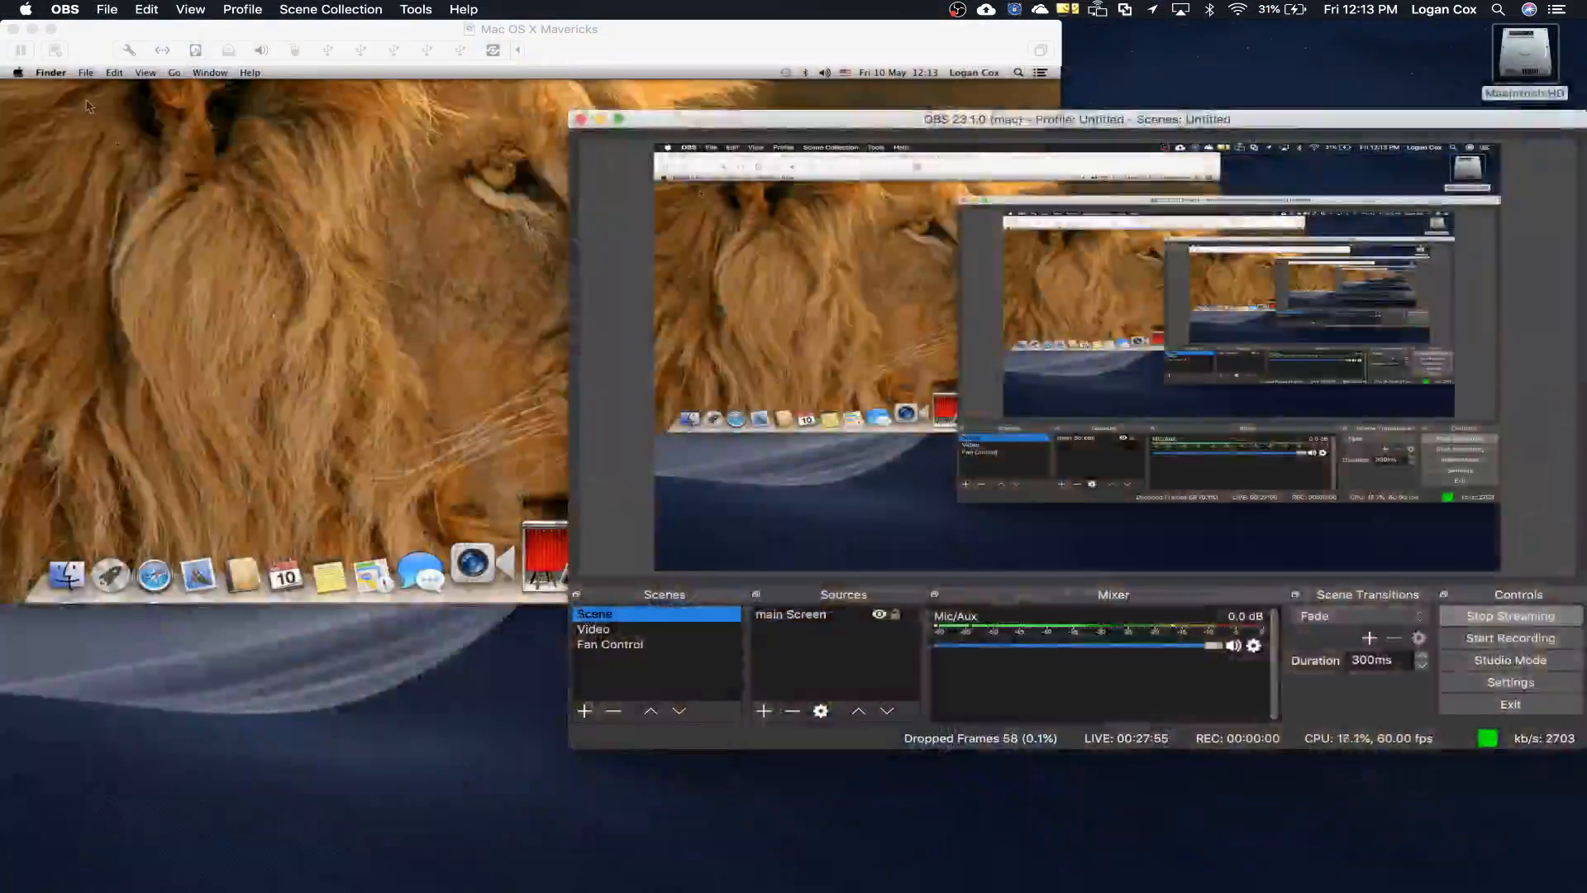
left_click(35, 13)
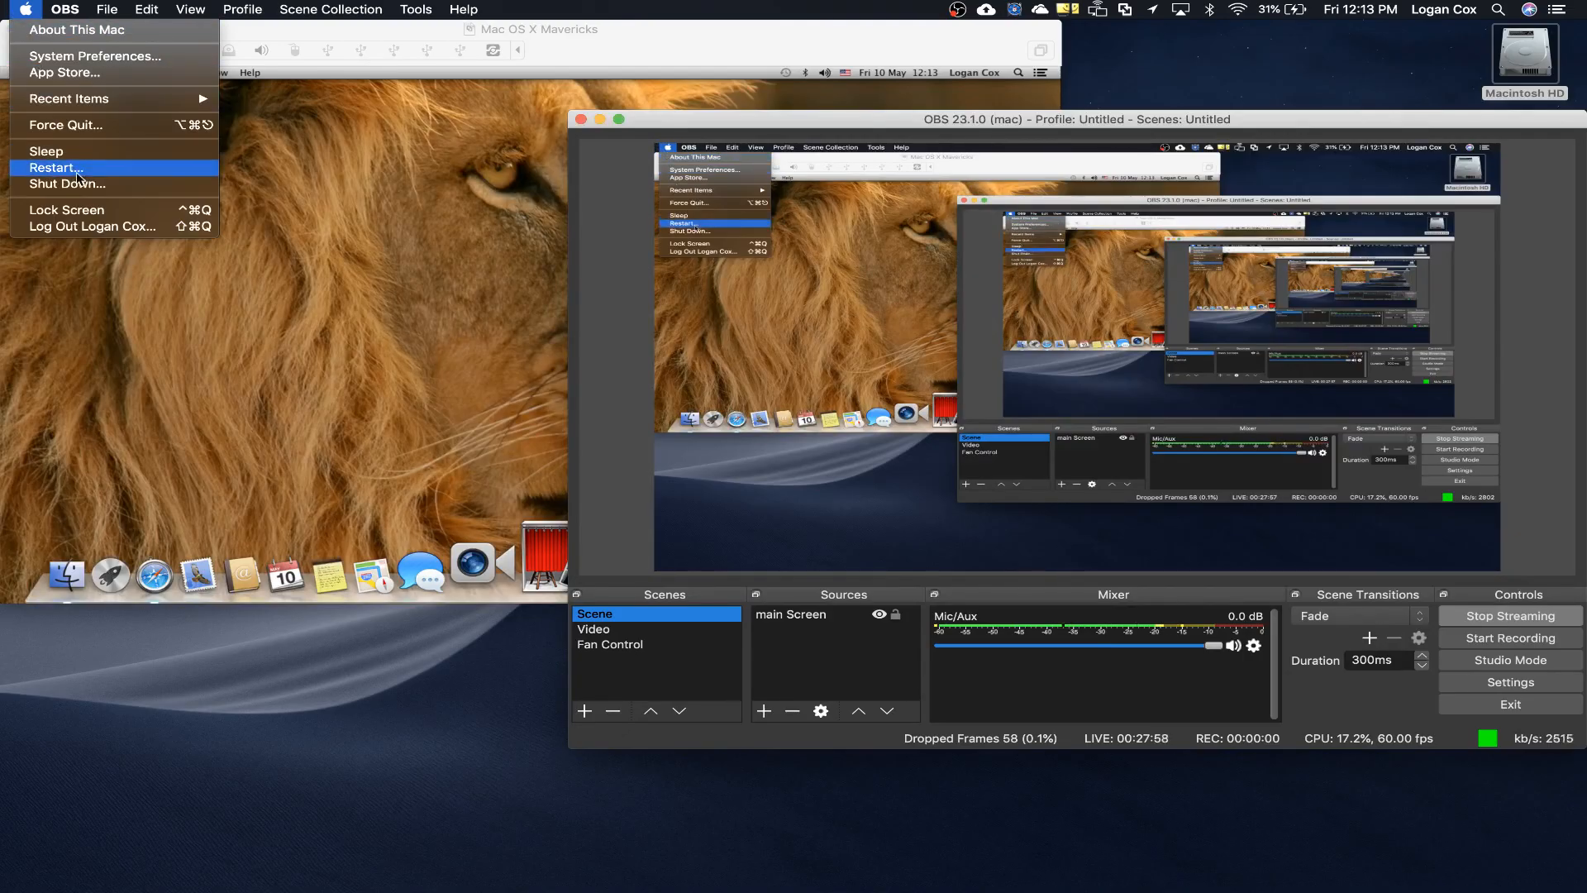
left_click(148, 329)
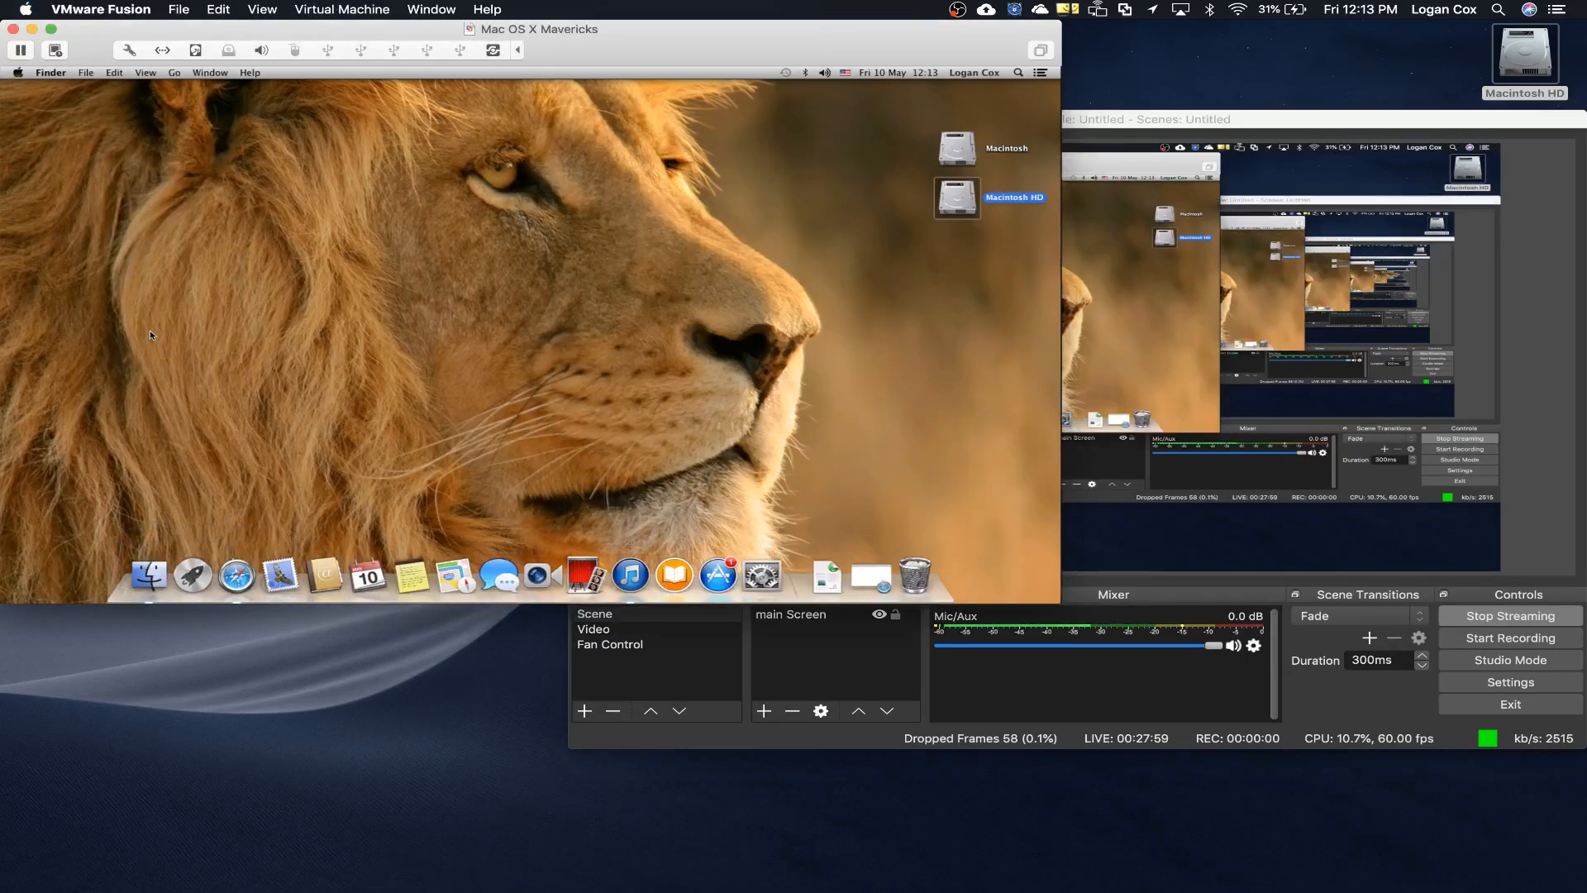
left_click(602, 646)
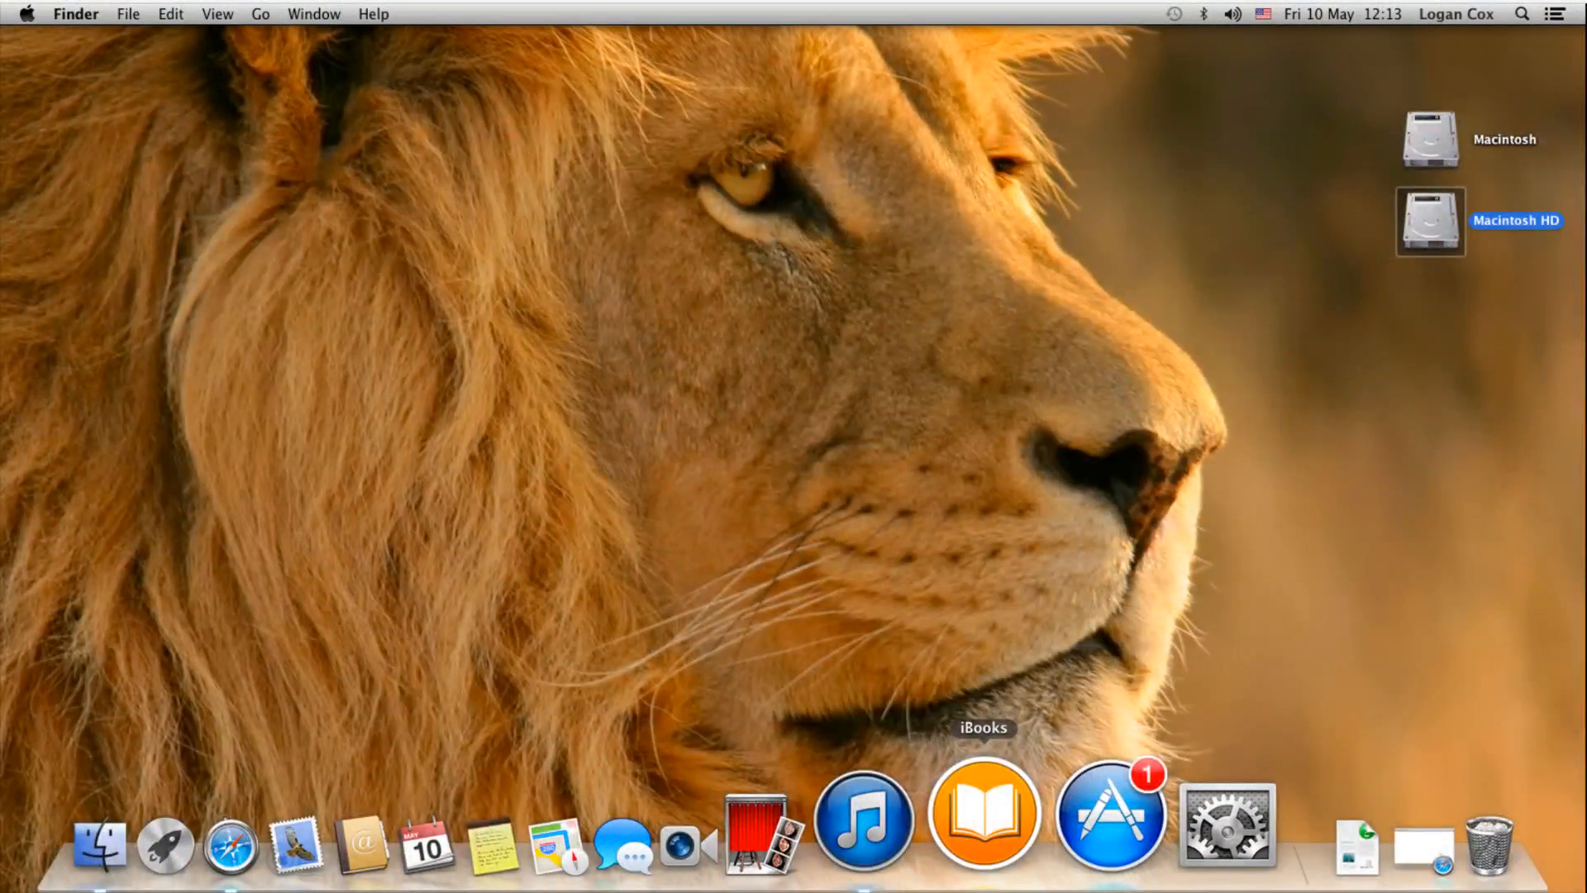
Shut down the Mavericks virtual machine and confirm
left_click(28, 15)
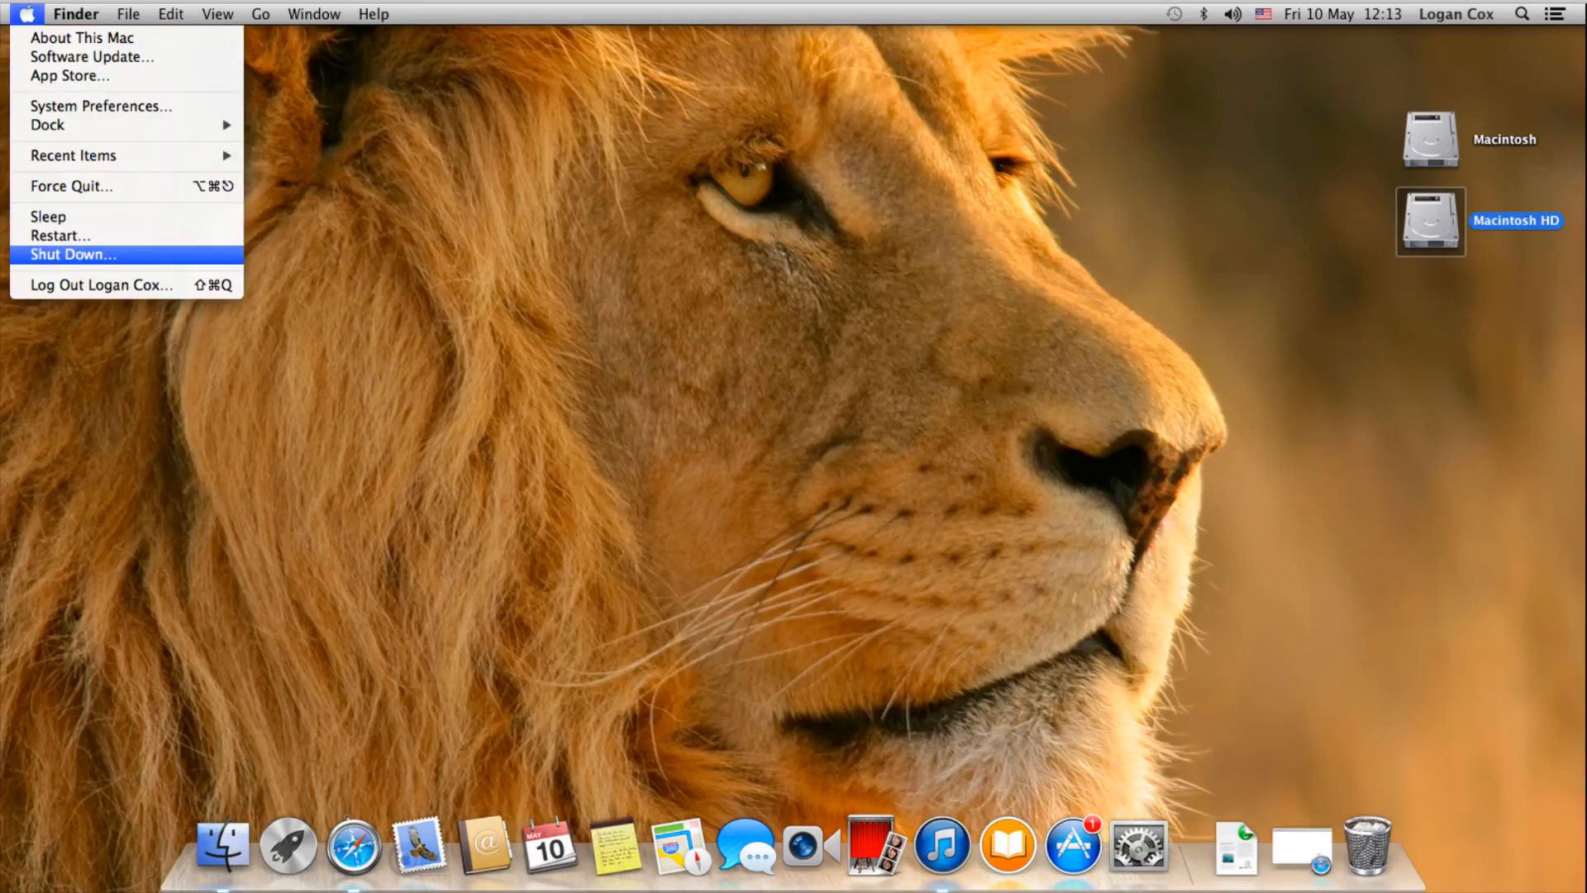
left_click(73, 254)
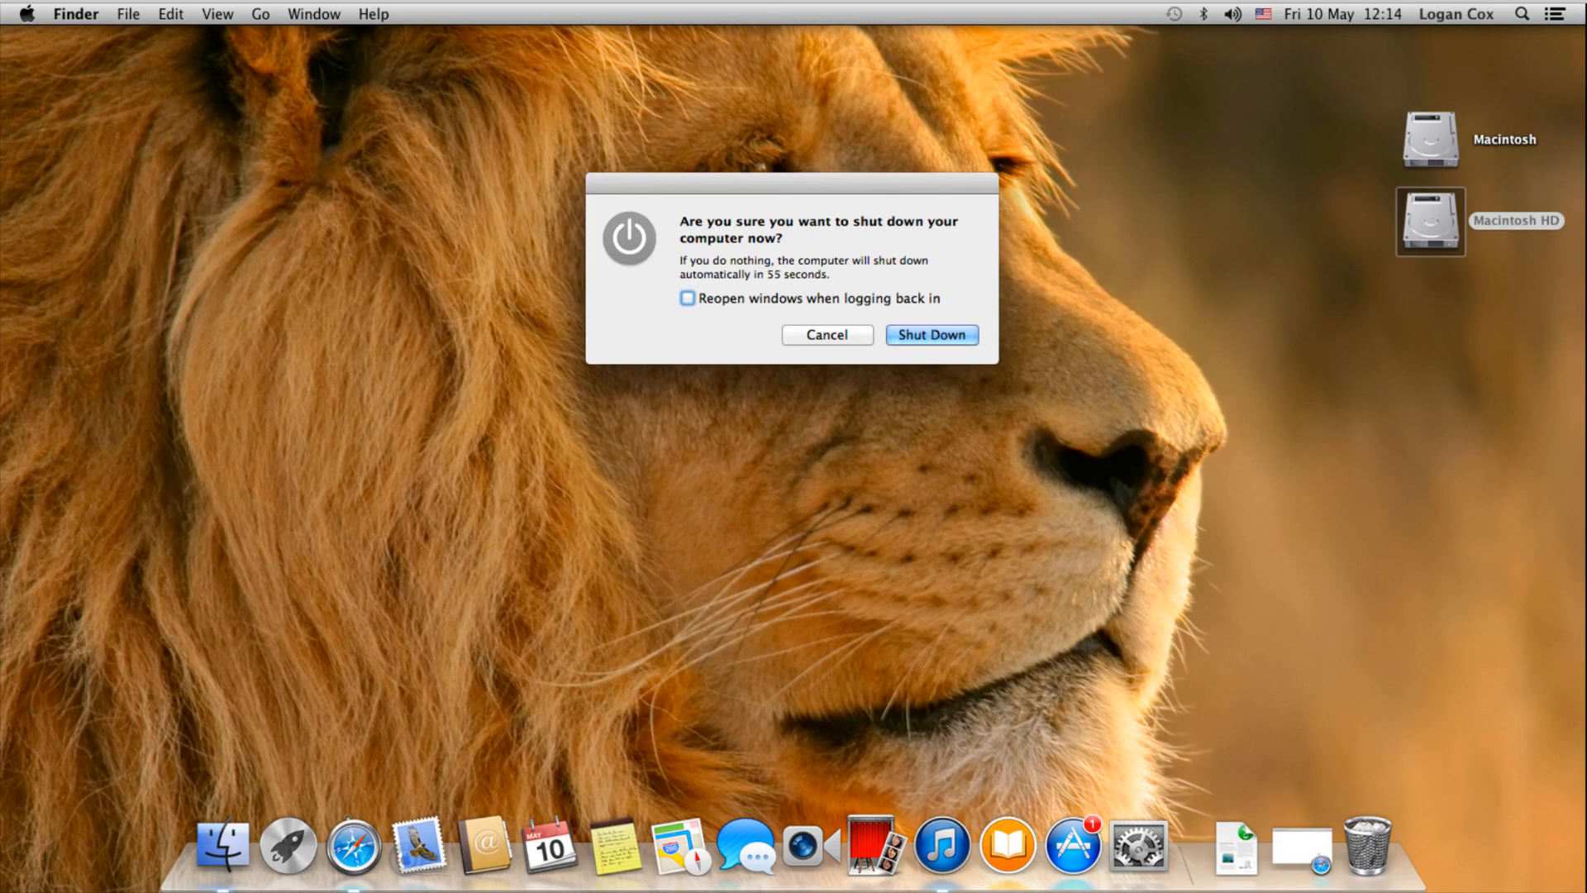
key("Return")
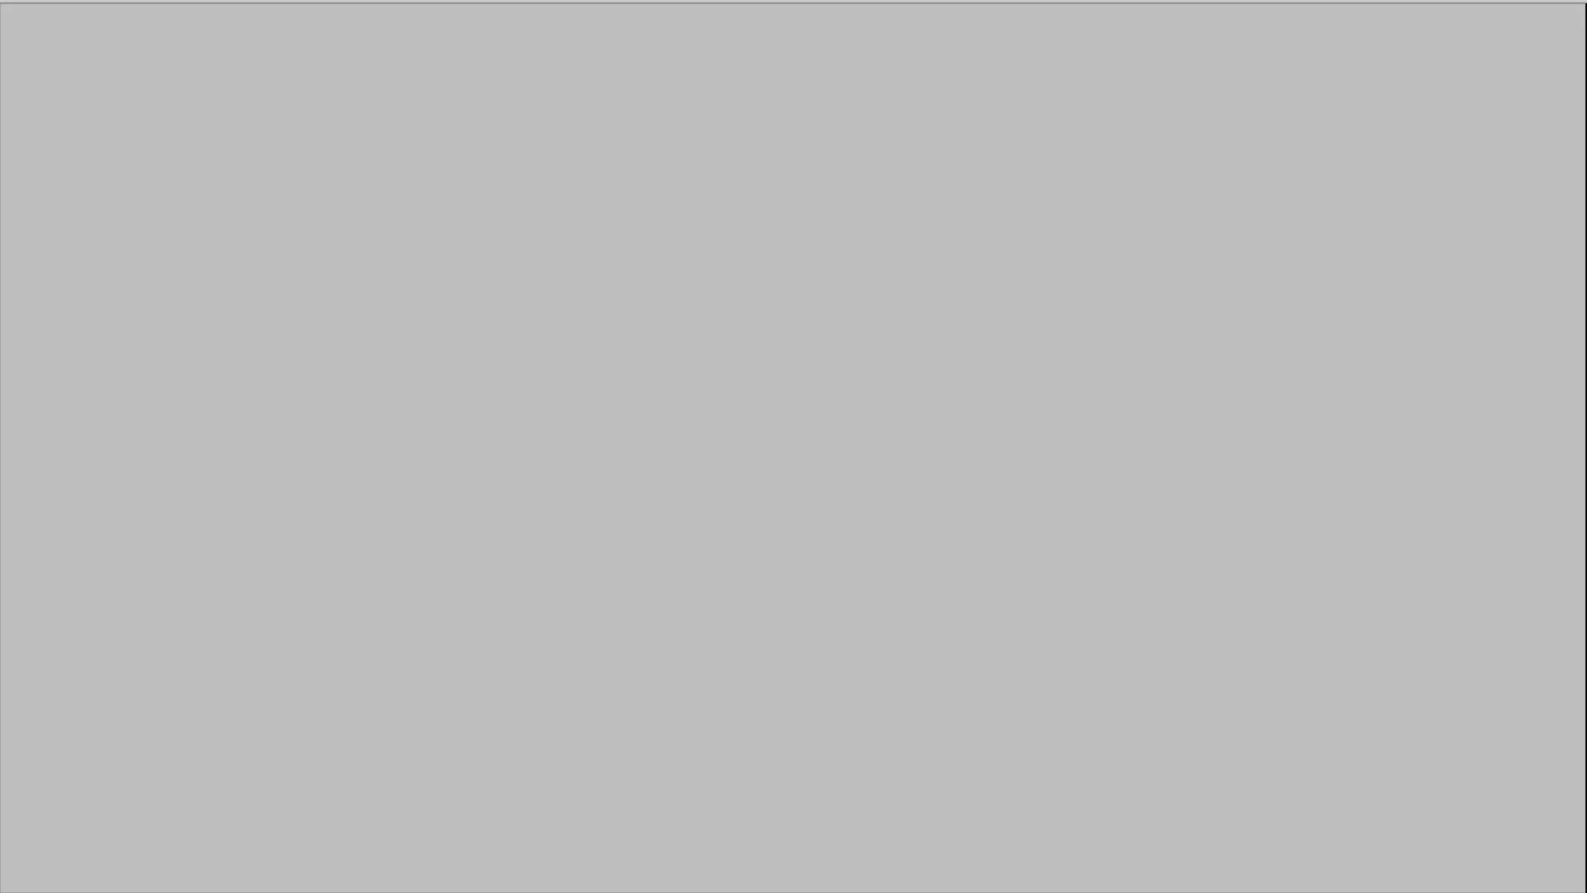